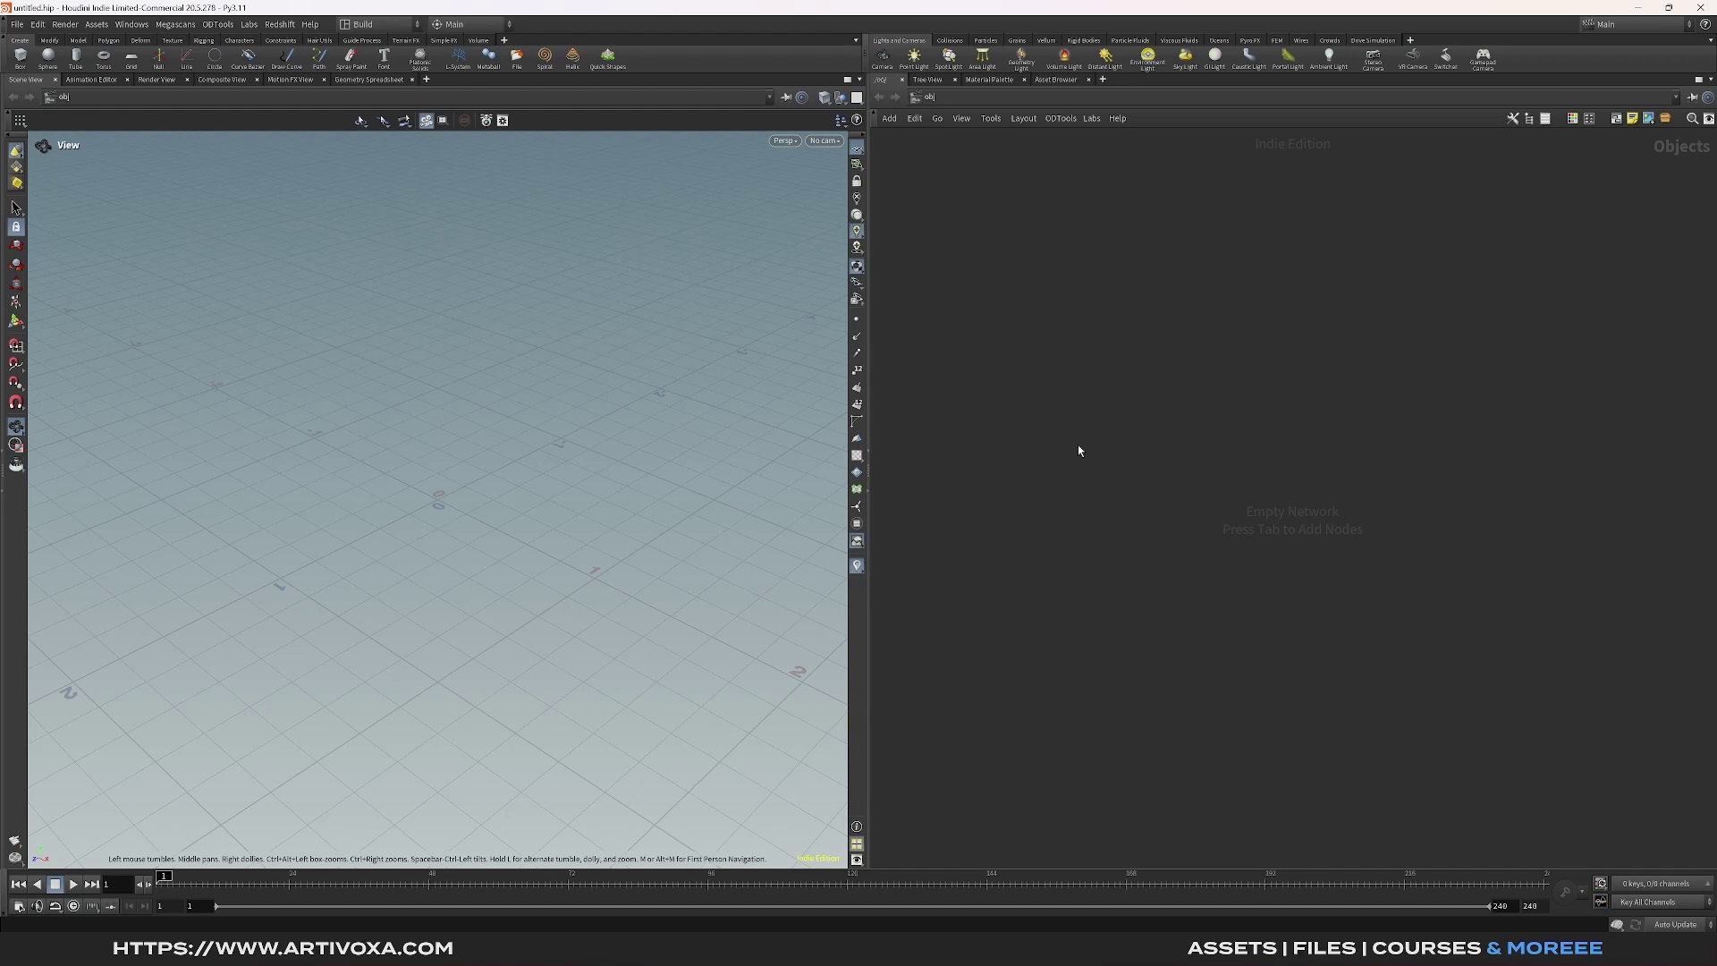
Create a Geometry object in the scene network and rename it inflation_shape
key("Tab")
mouse_move(1123, 471)
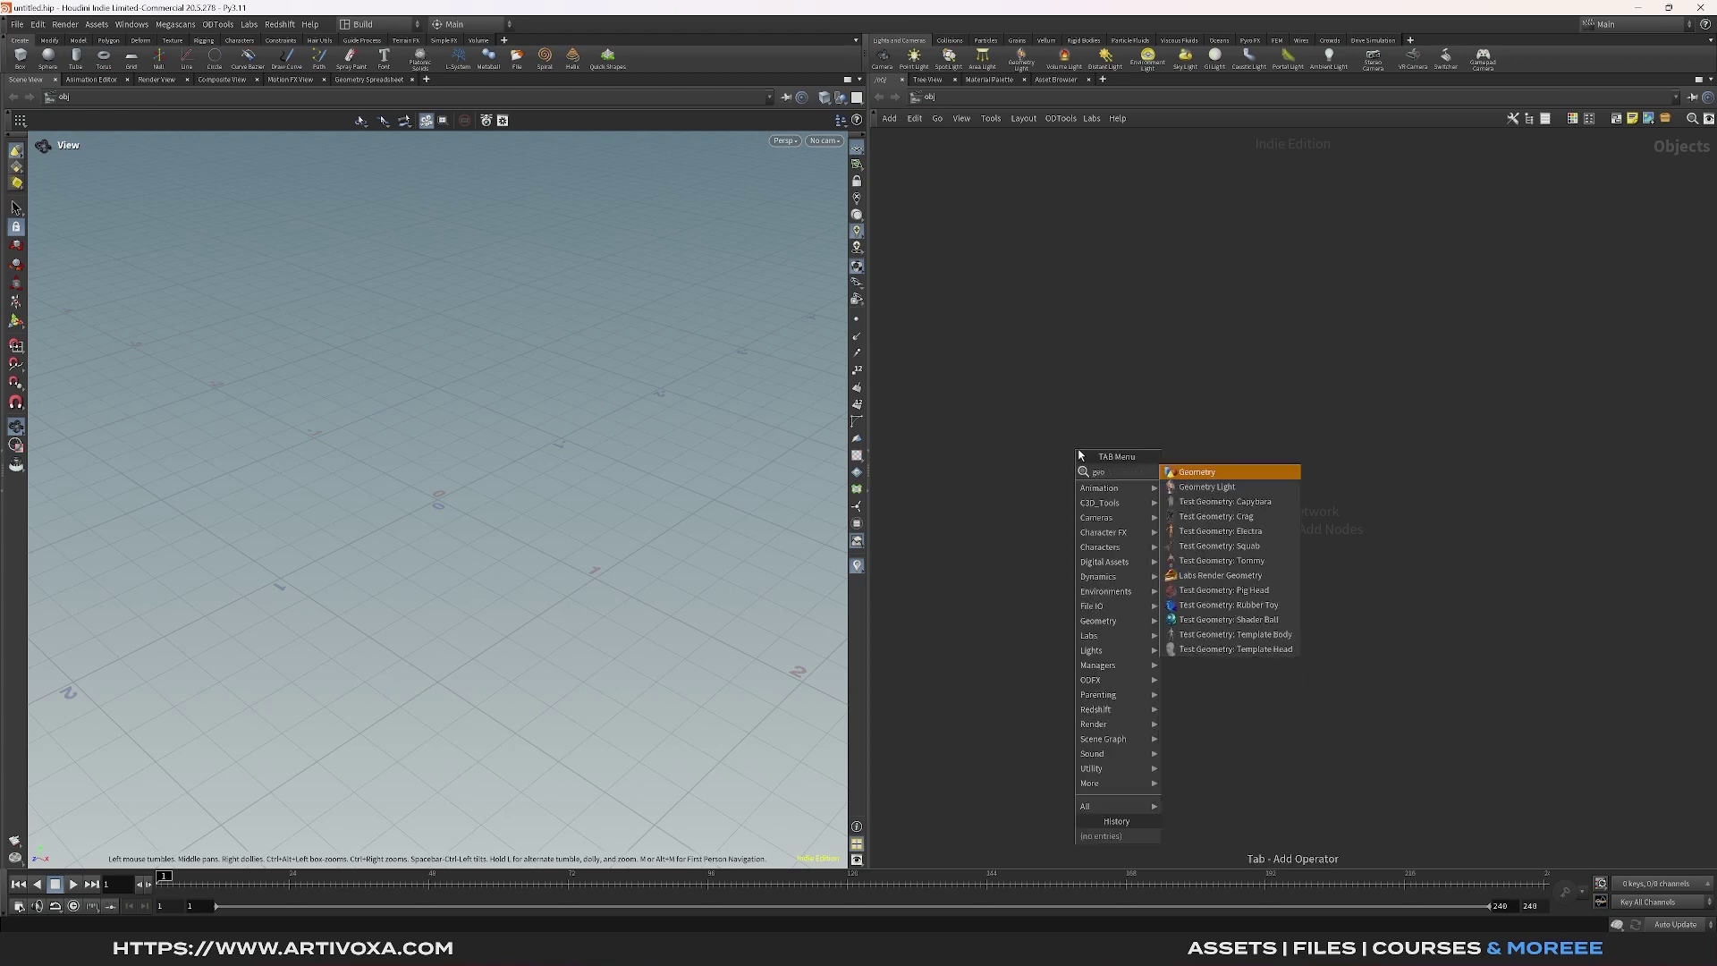
left_click(1230, 472)
left_click(1073, 481)
double_click(1128, 481)
type("inflation_shape")
key("Return")
Go inside the inflation_shape object and add a File node
double_click(1077, 479)
key("Tab")
type("file")
key("Return")
left_click(1038, 439)
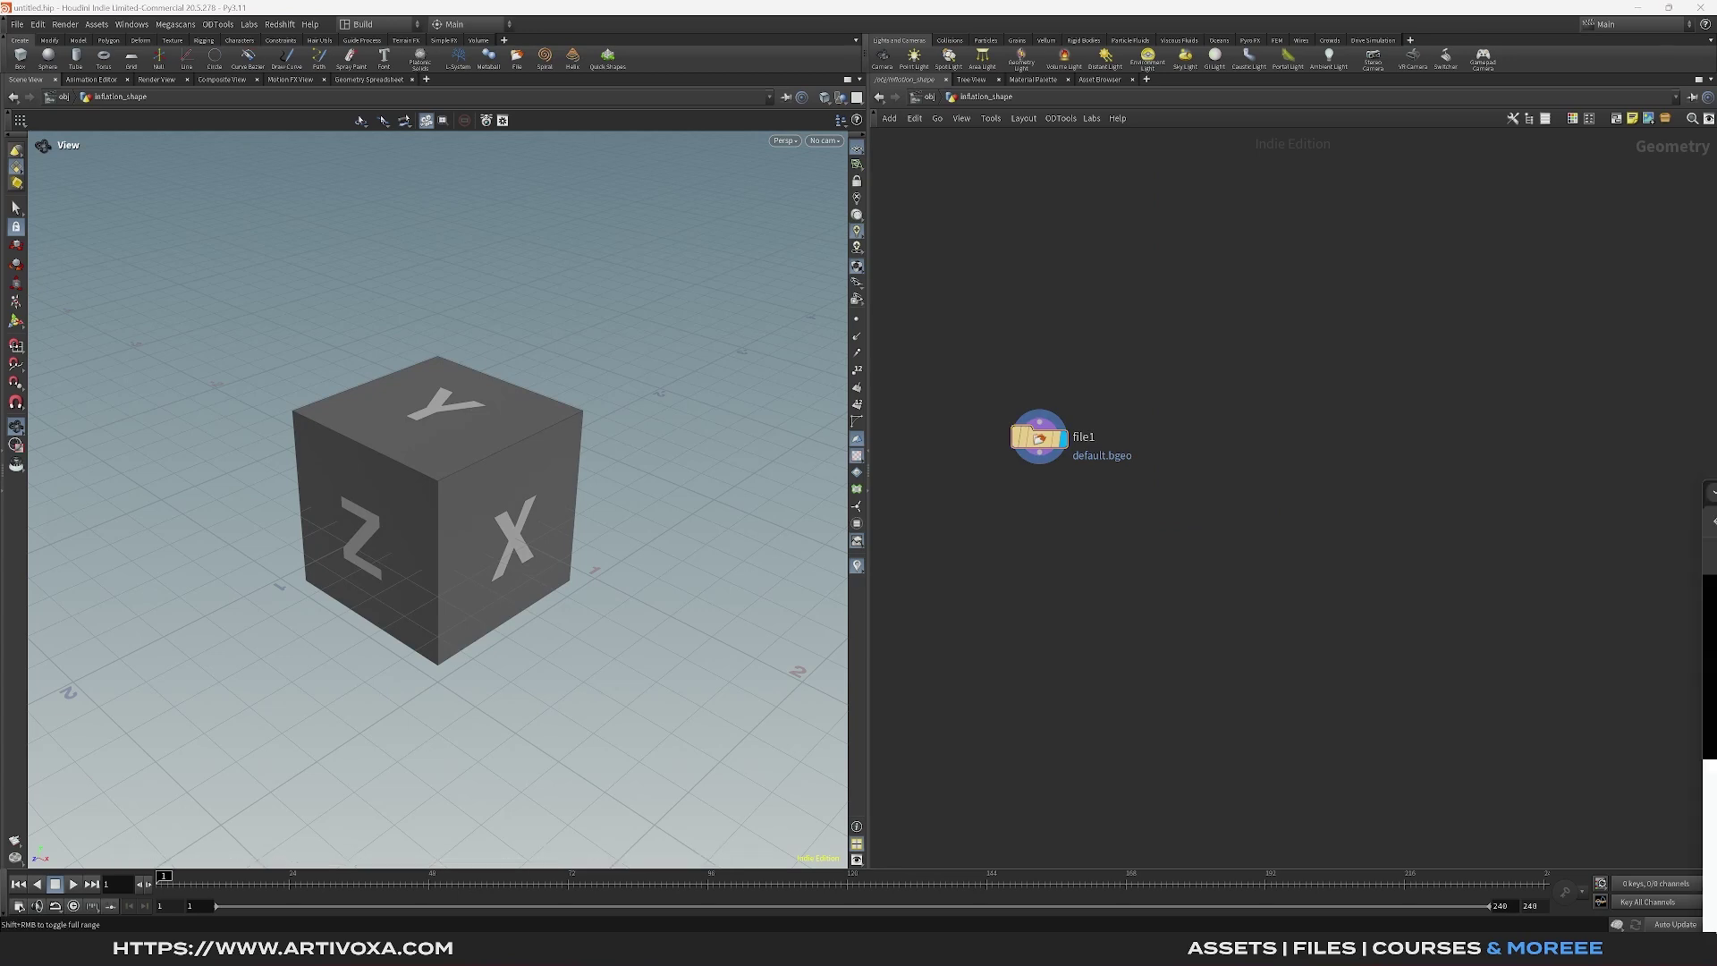
Switch to the web browser and look through the Artivoxa abstract 3D models and the ArtiFiles product page
key("alt+Tab")
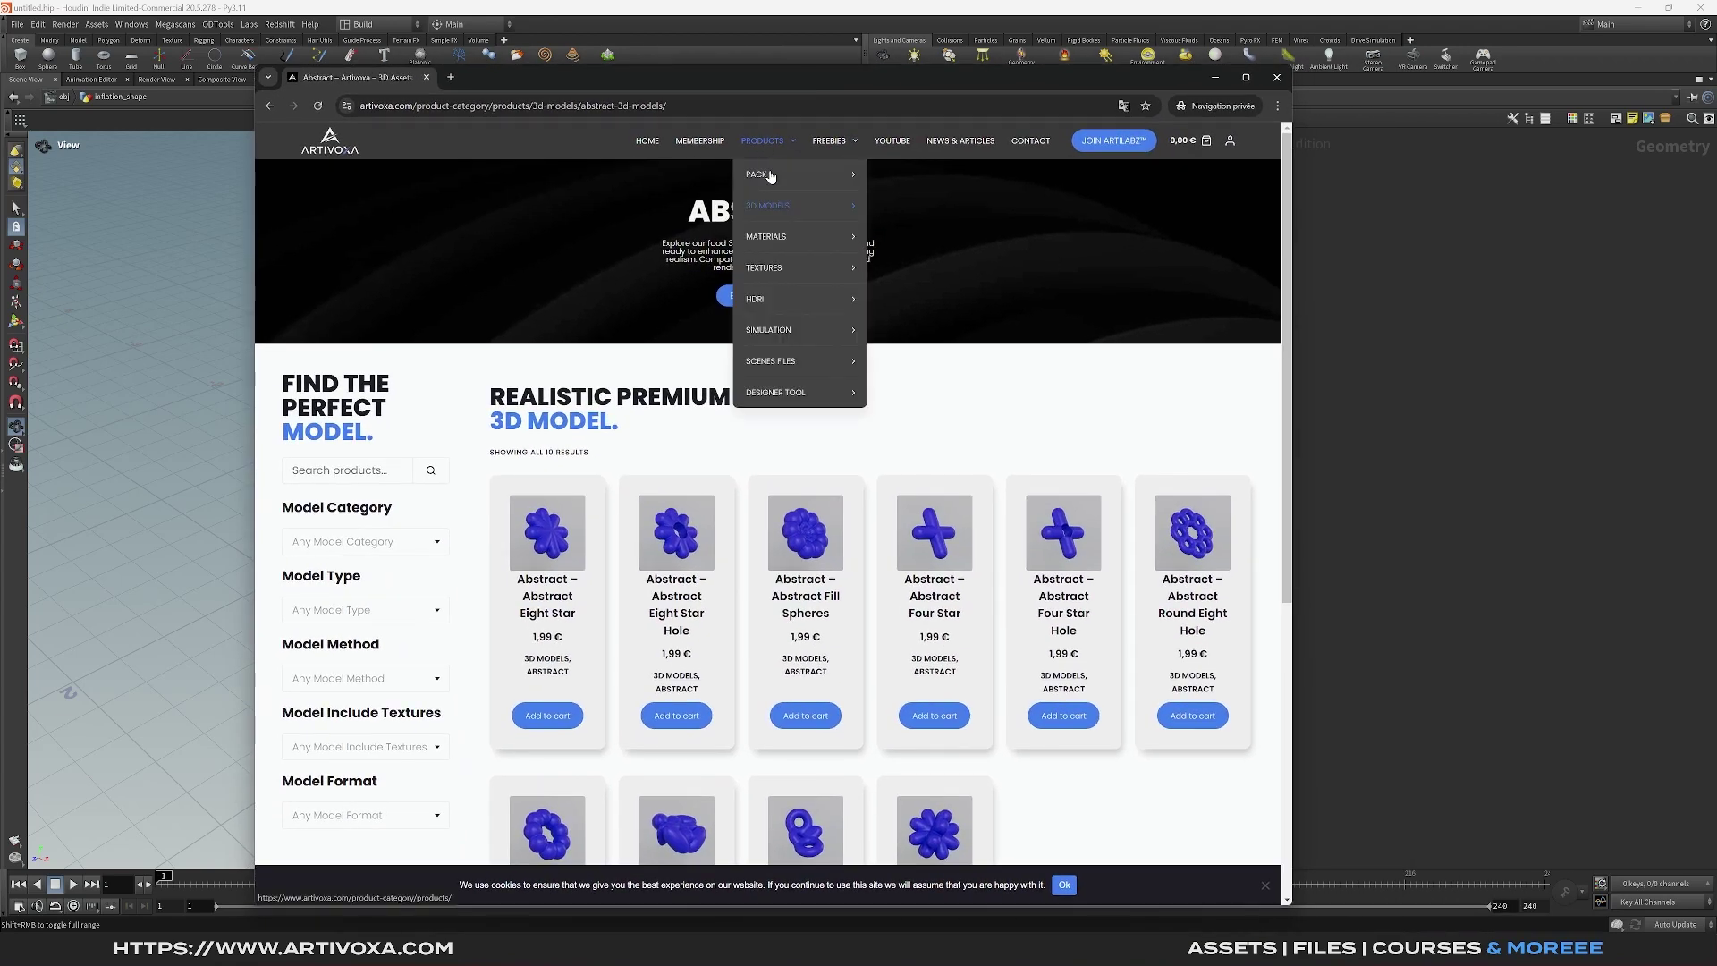
left_click(885, 225)
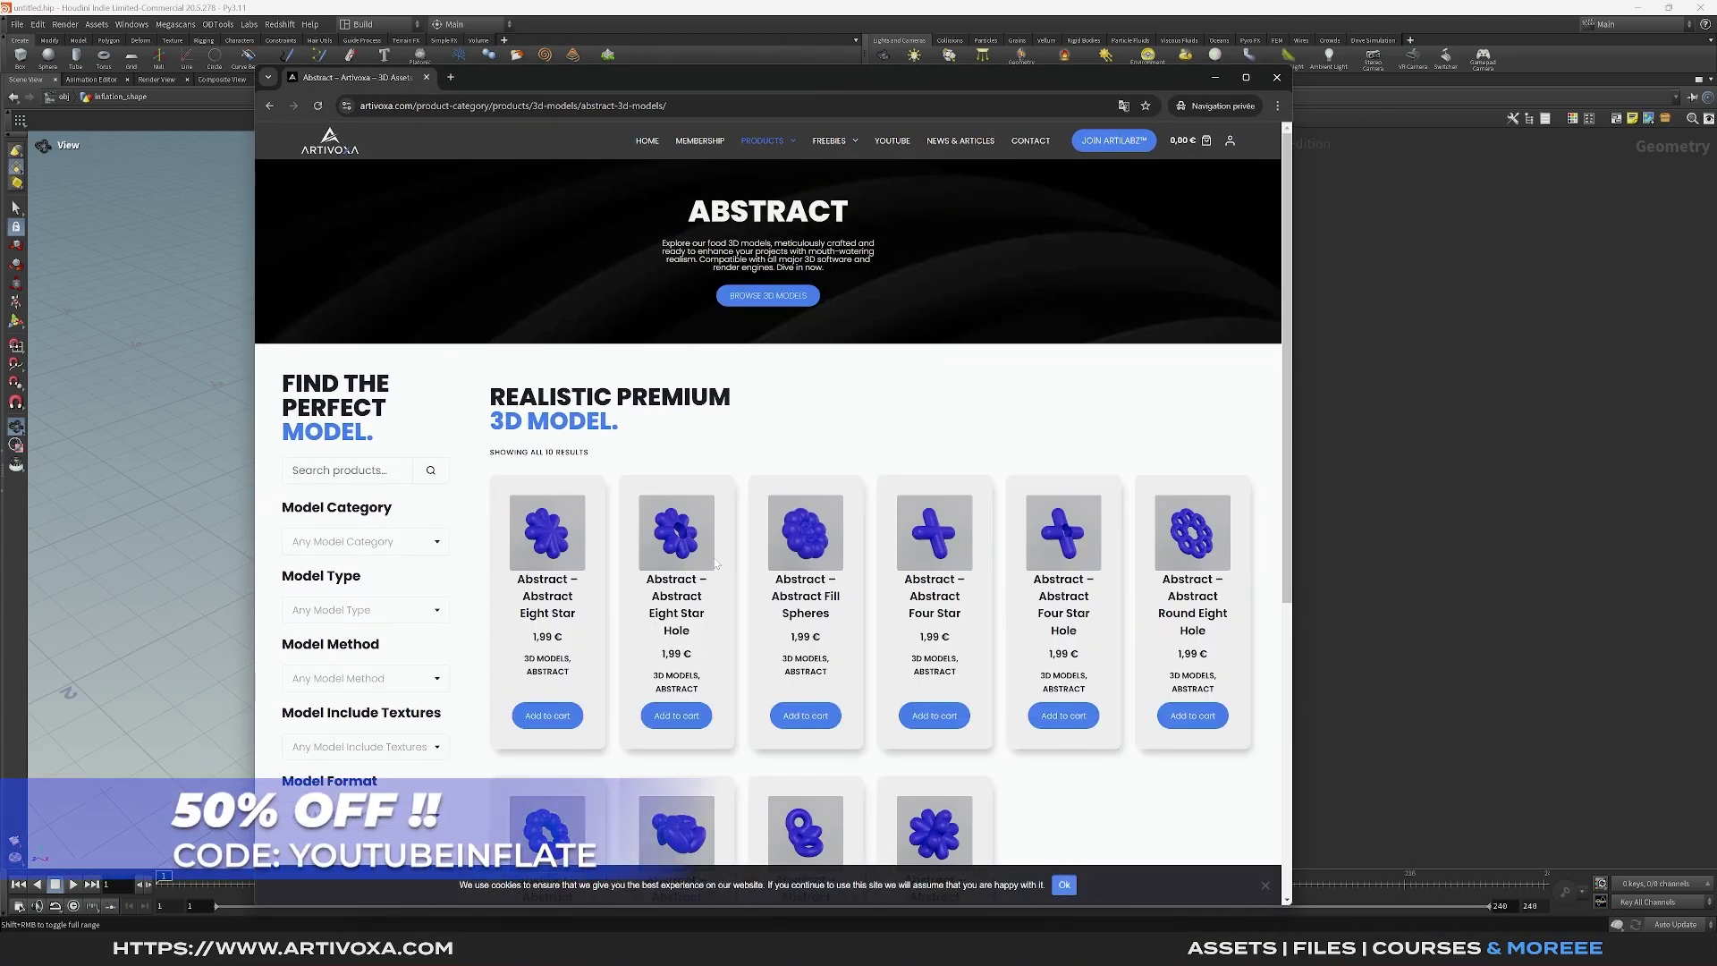
scroll(774, 510, "down", 2)
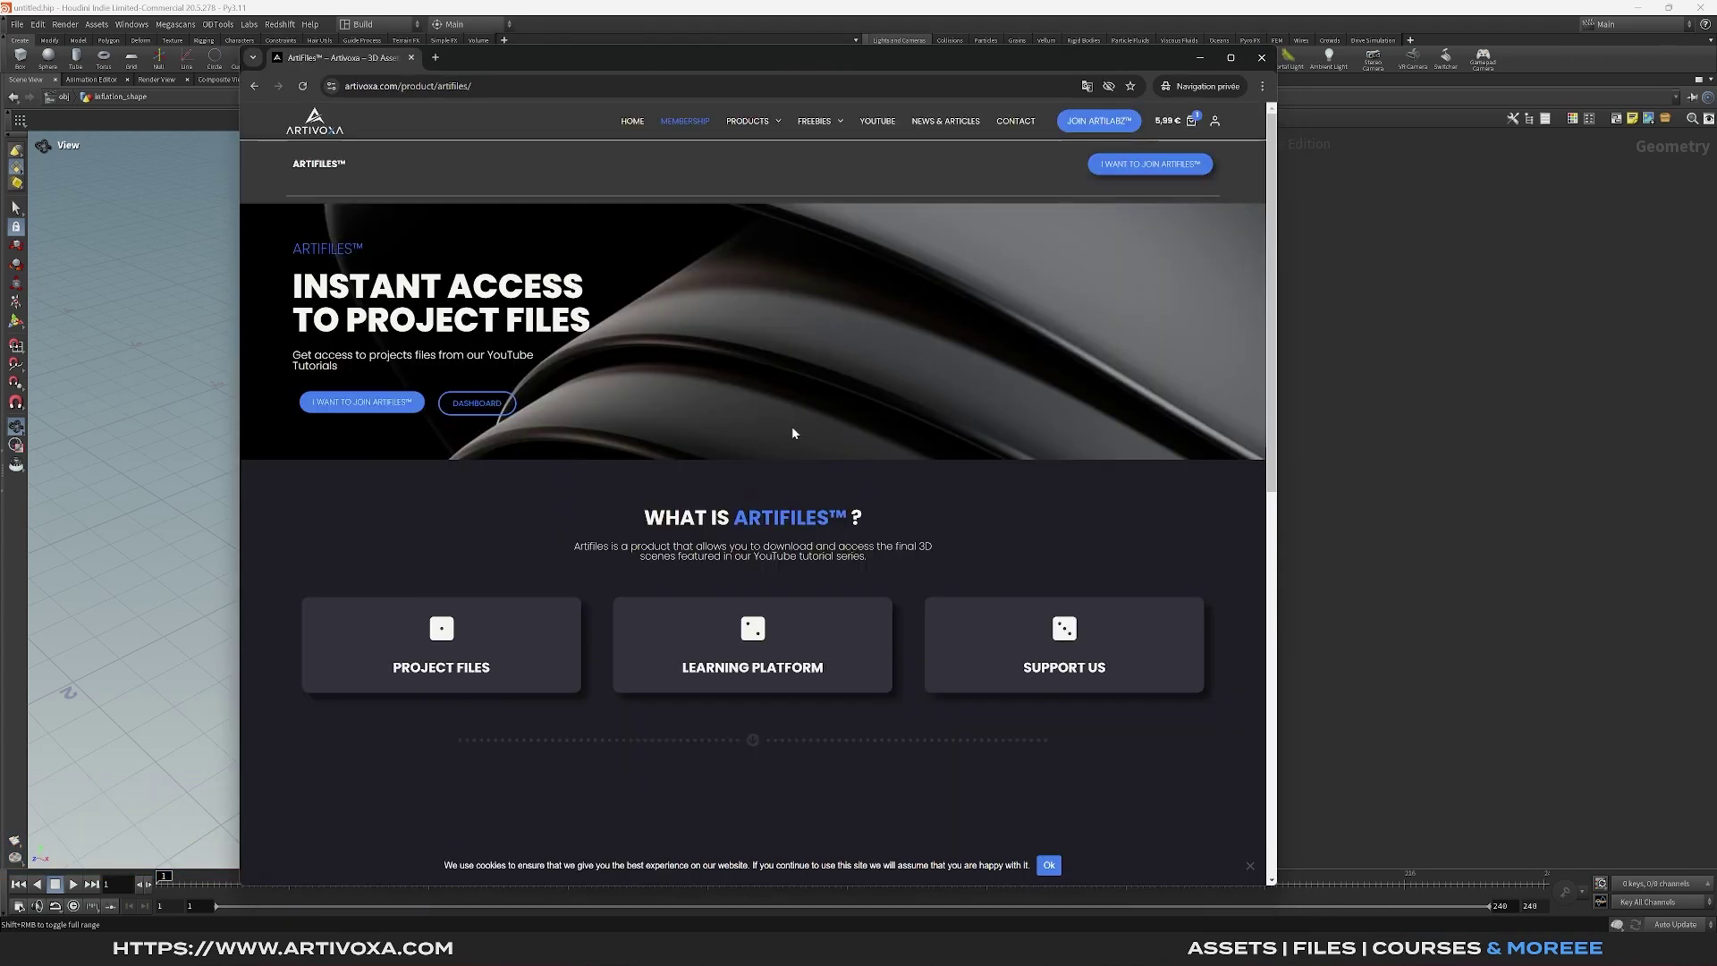
scroll(787, 433, "down", 4)
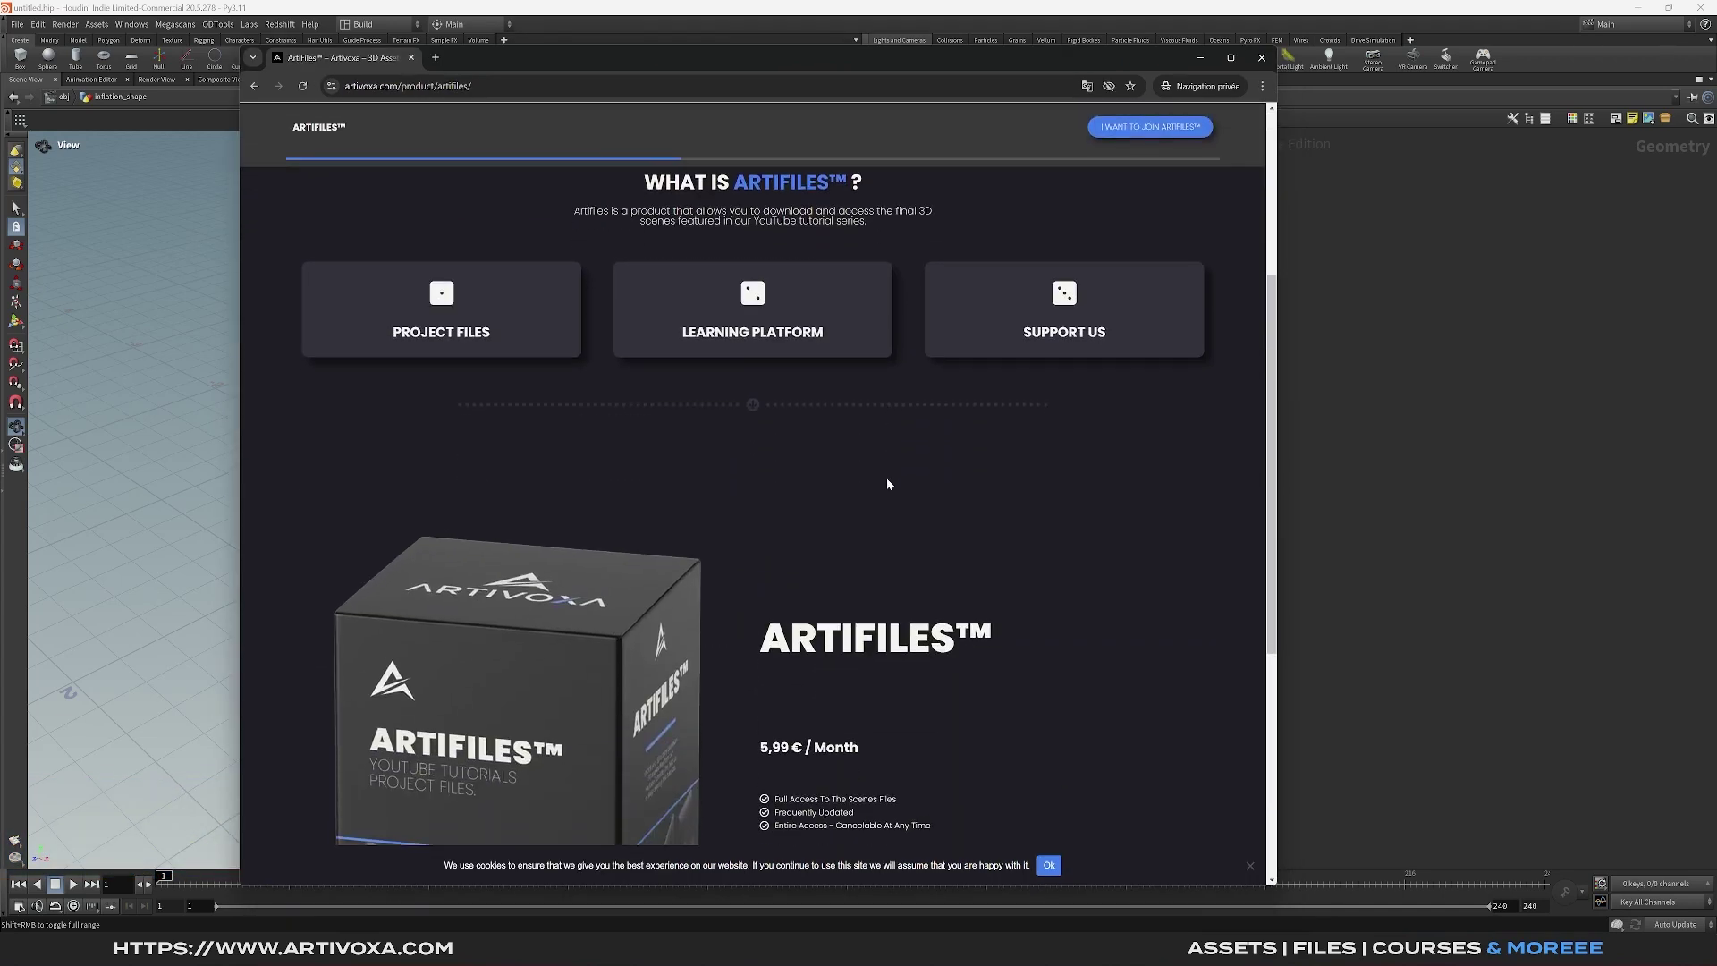
scroll(887, 484, "down", 2)
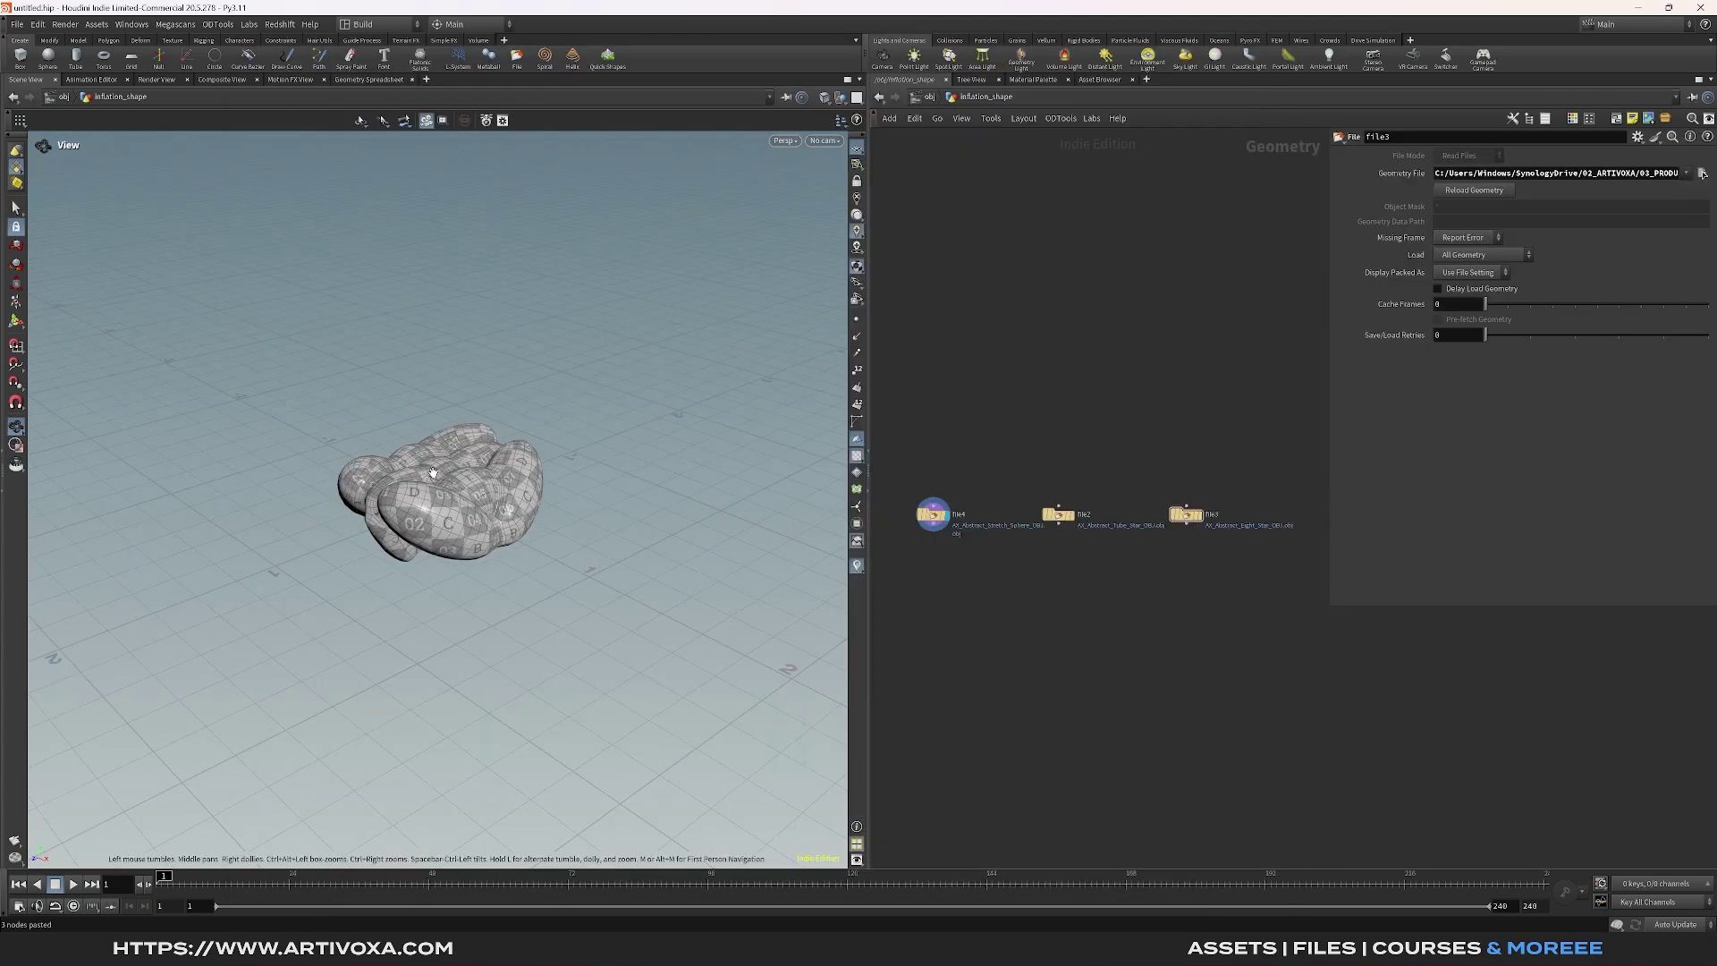
Display each of the three imported File nodes in turn to inspect their abstract shapes
left_click_drag(443, 490, 458, 531)
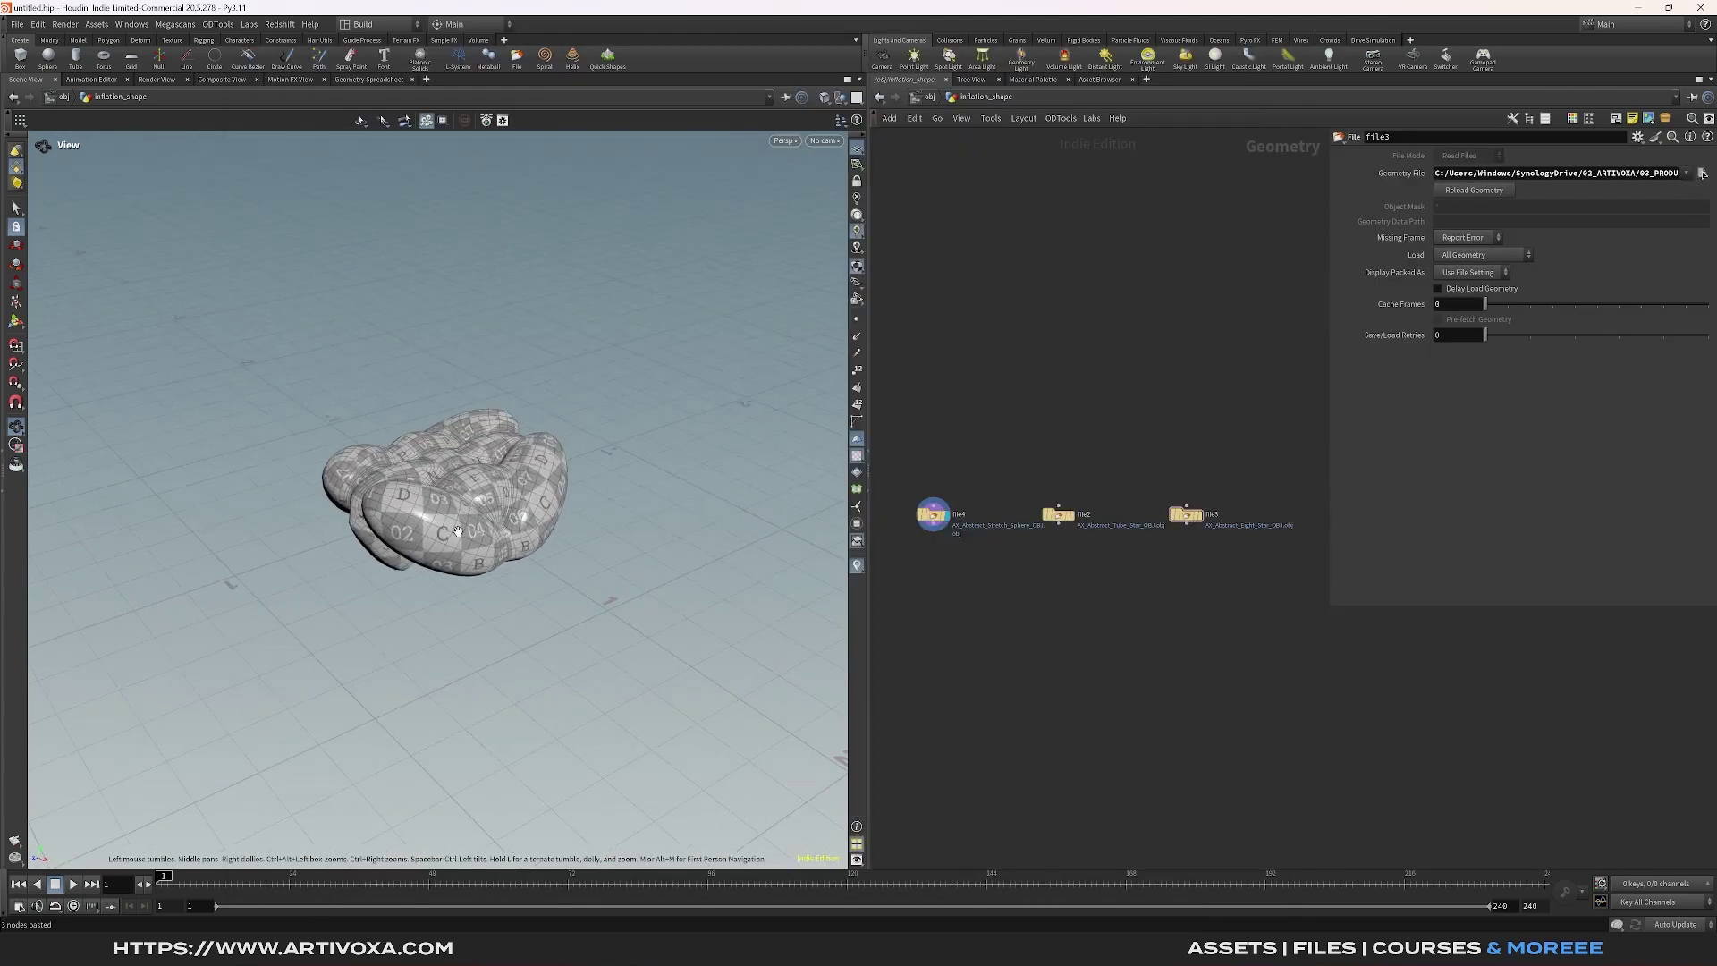
left_click(1070, 515)
left_click(1198, 515)
left_click(947, 515)
Add a Match Size node under the first File node, with Scale to Fit enabled and Justify Y set to Min
key("Tab")
type("match size")
key("Return")
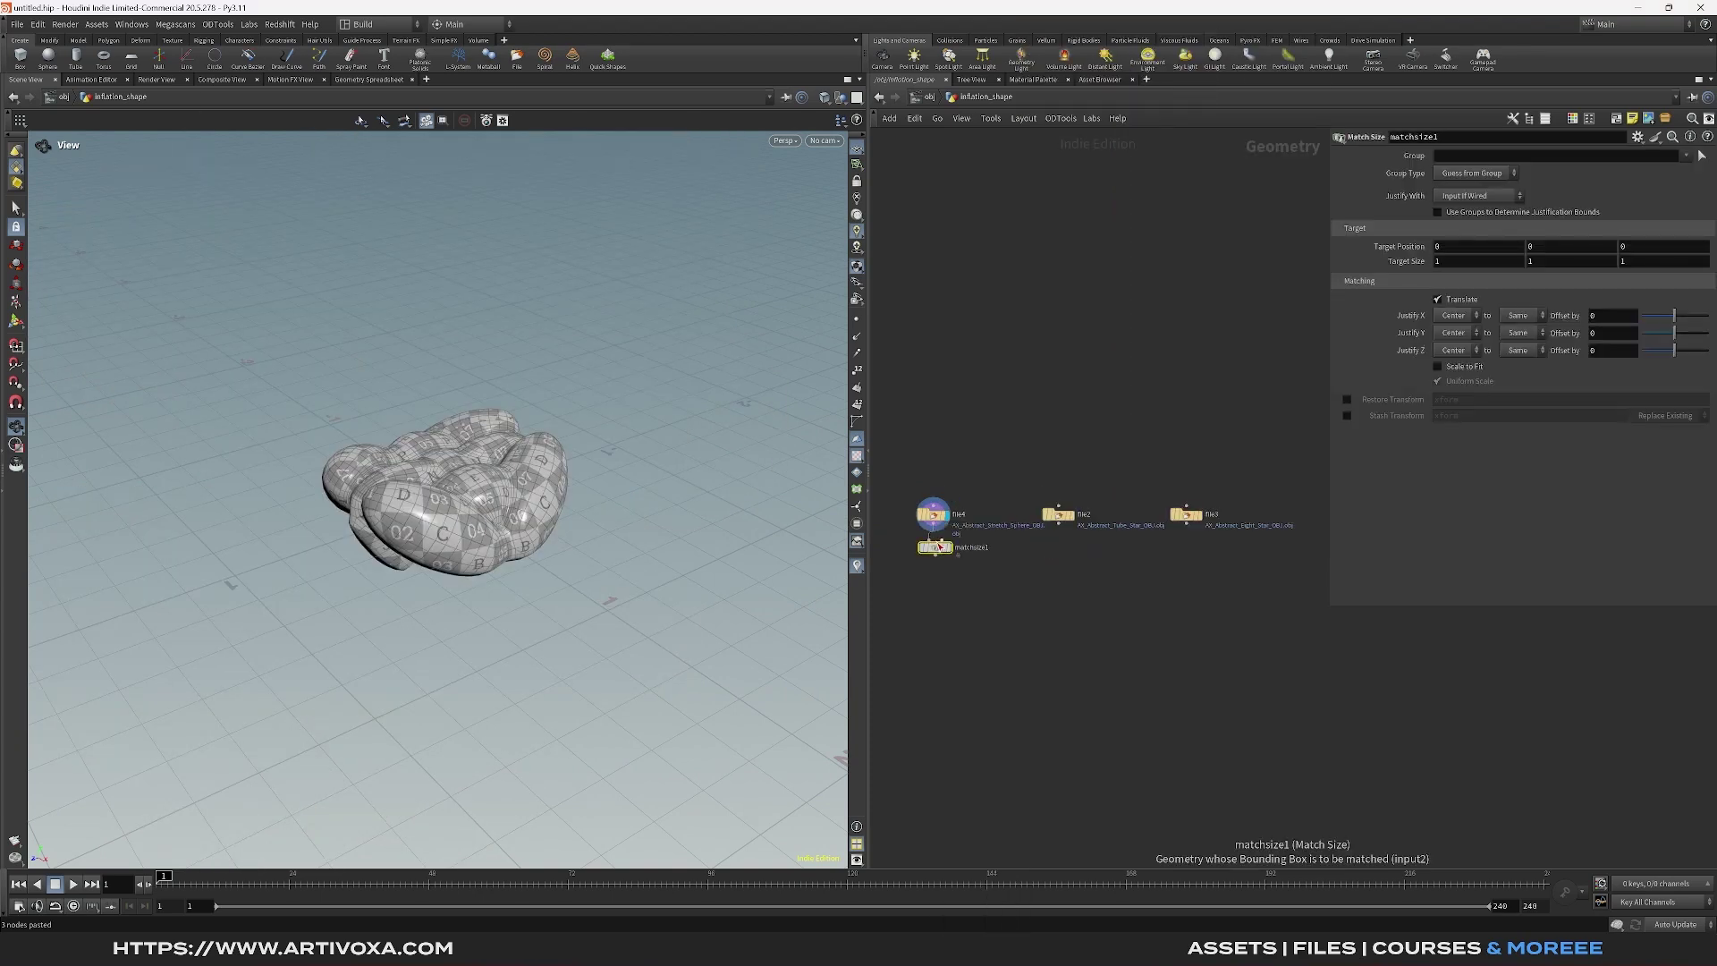
left_click(935, 558)
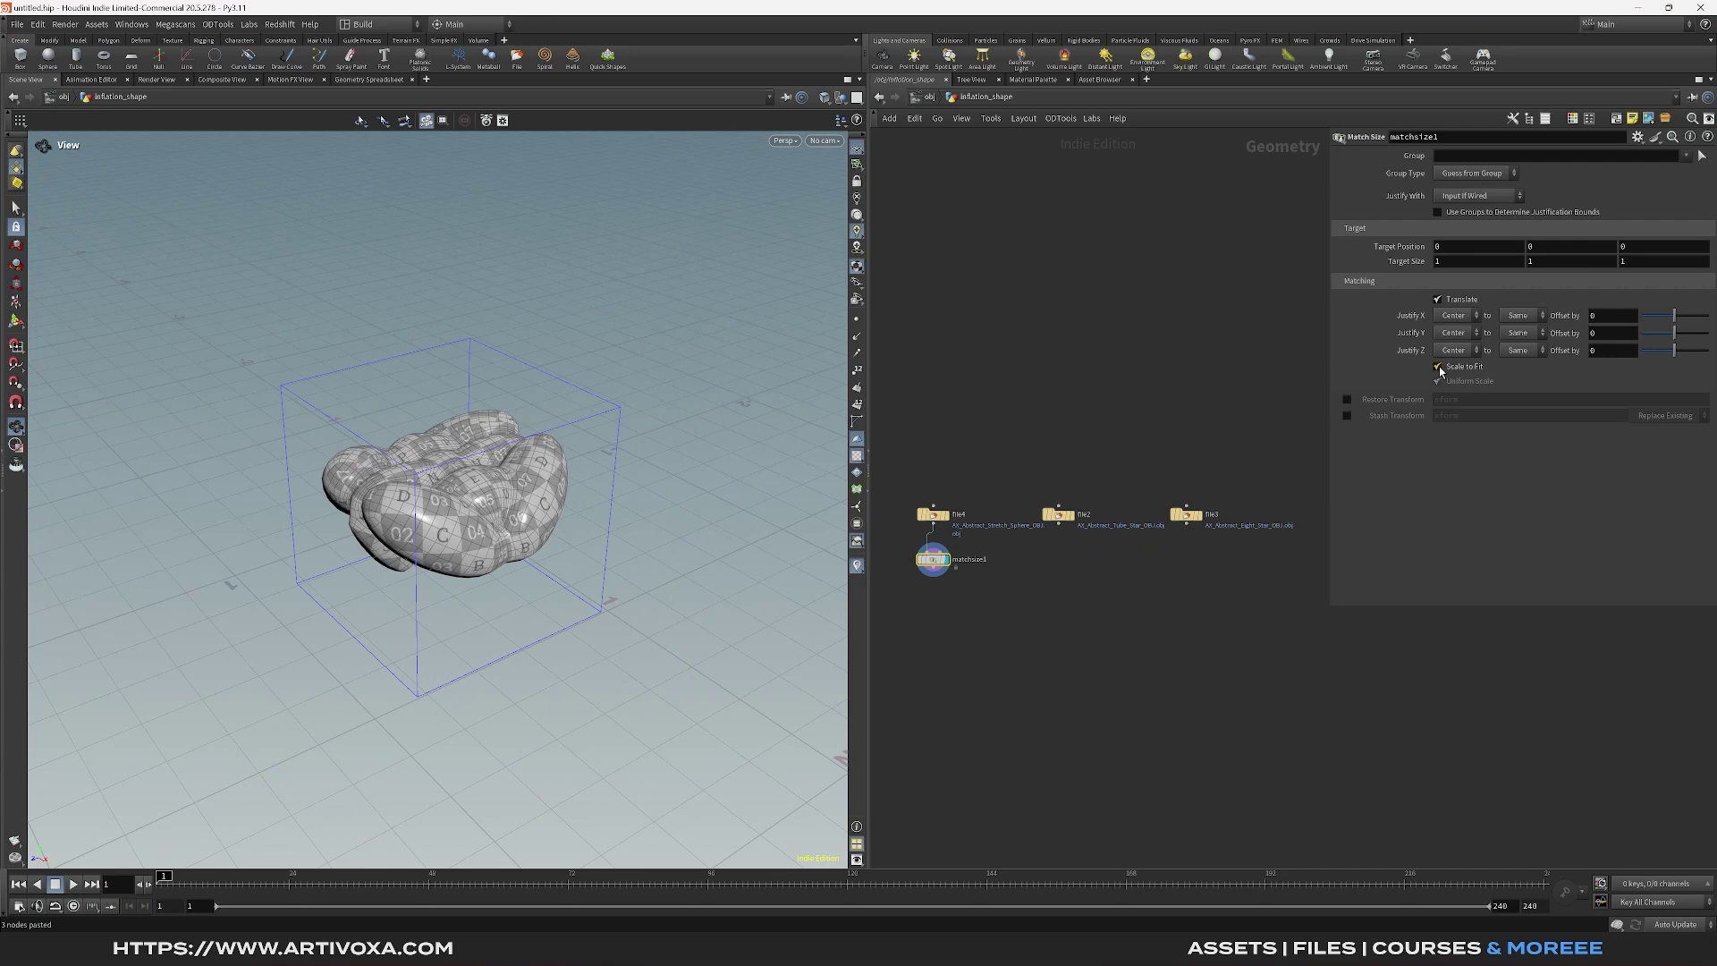
left_click(1454, 332)
left_click(1450, 319)
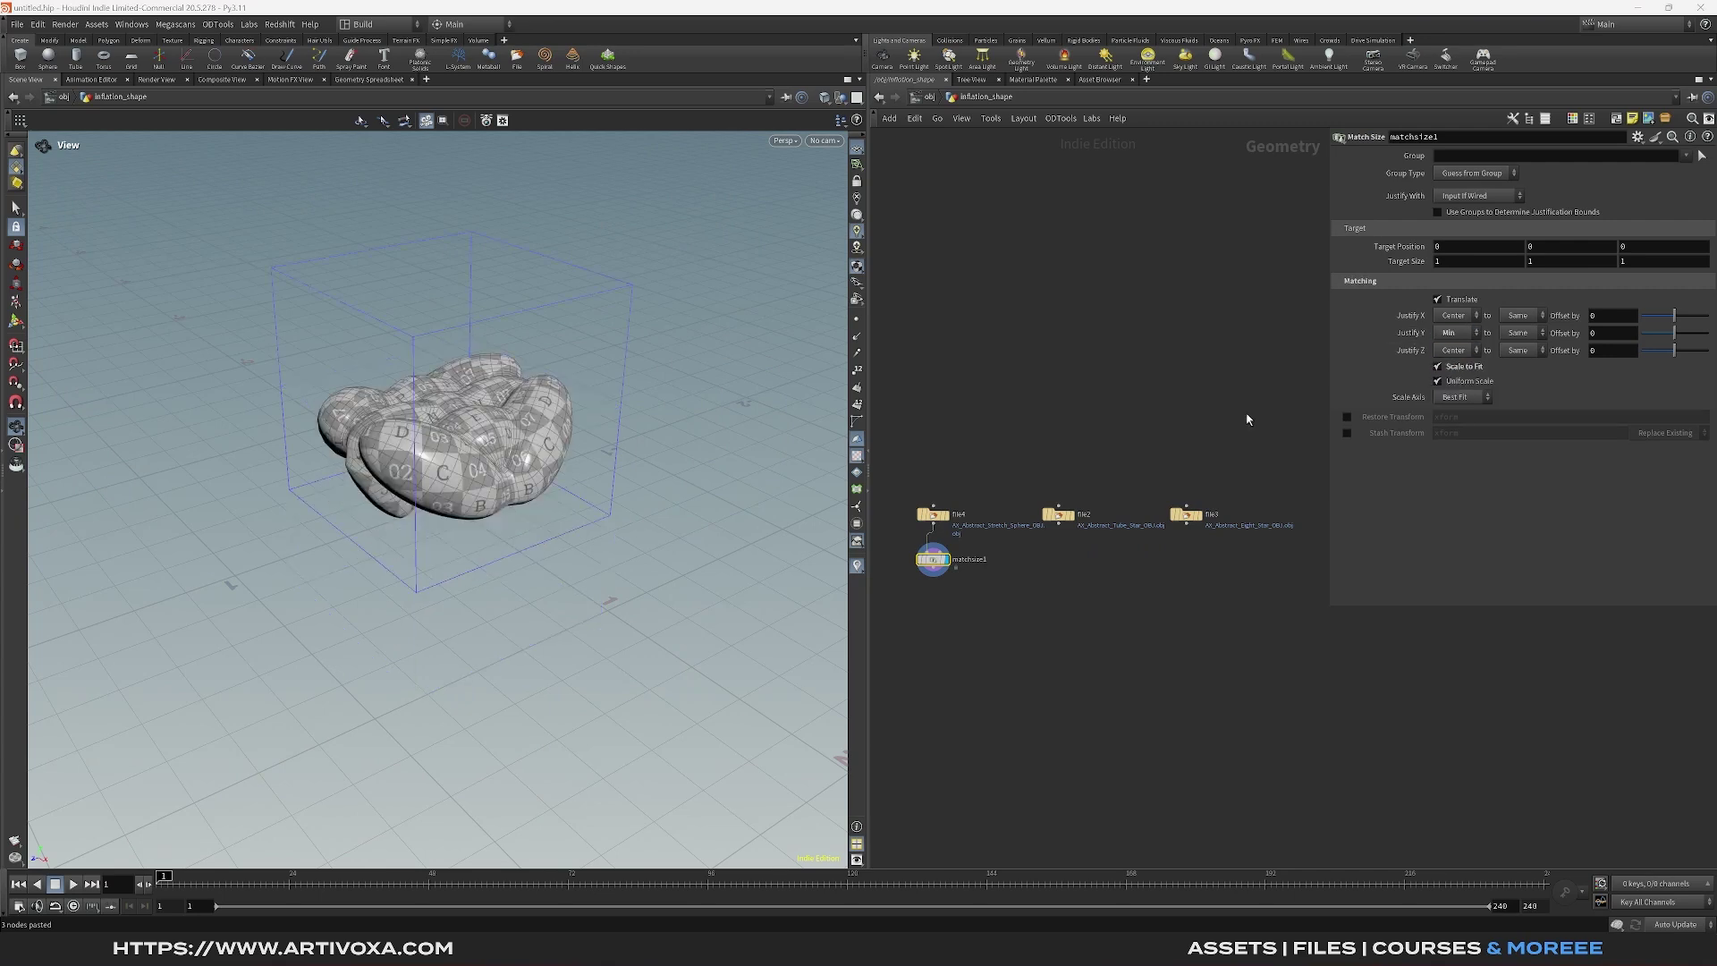
Duplicate the Match Size node under the second and third File nodes
mouse_move(538, 427)
left_mouse_down()
mouse_move(602, 411)
mouse_move(545, 430)
left_mouse_up()
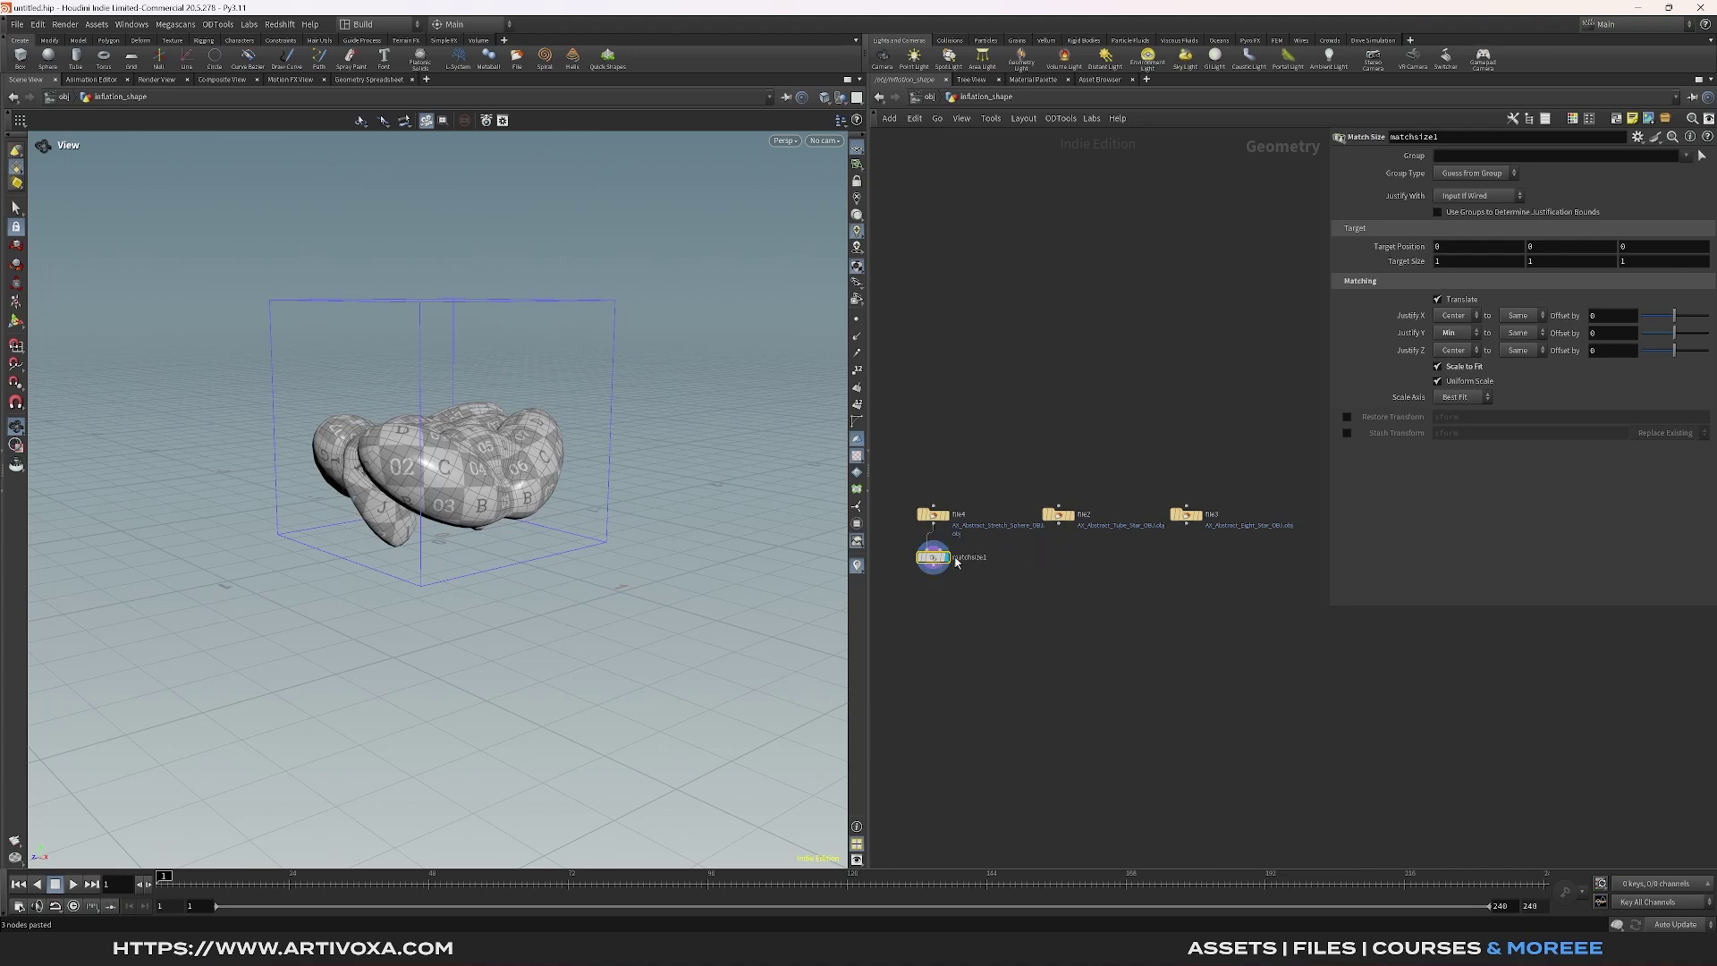
left_click_drag(934, 558, 1186, 549, "alt")
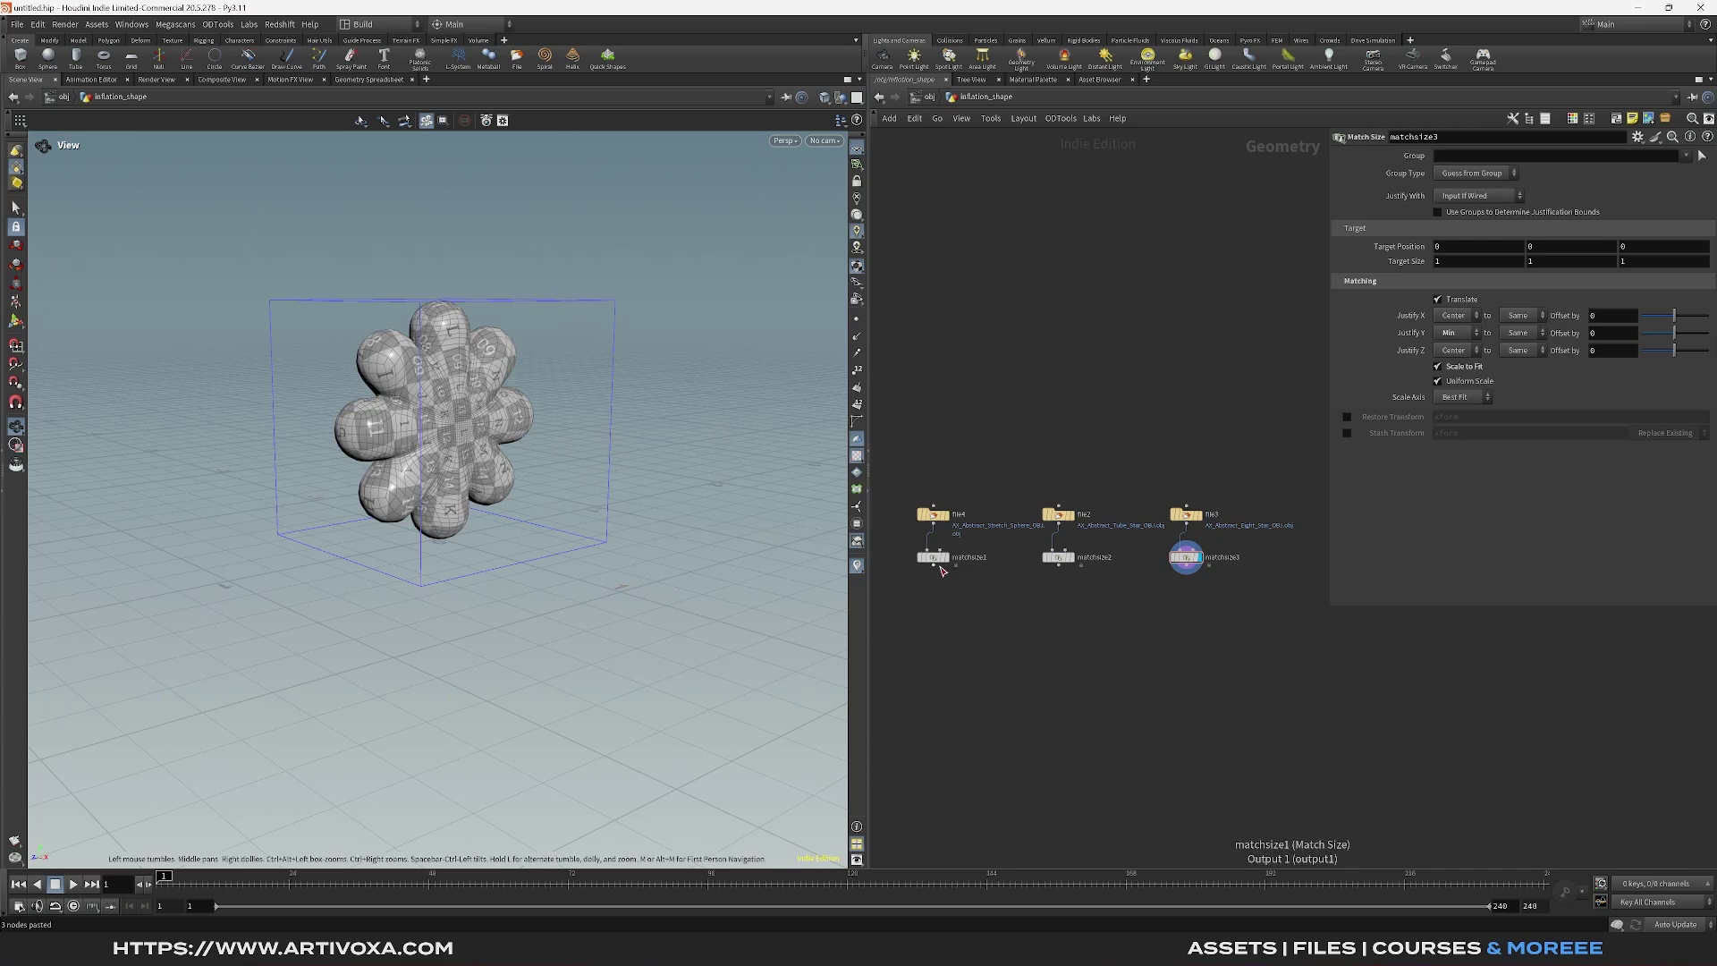
Add an Attribute Create node after the first Match Size, naming the attribute variant with type Integer
key("Tab")
type("attribute create")
key("Return")
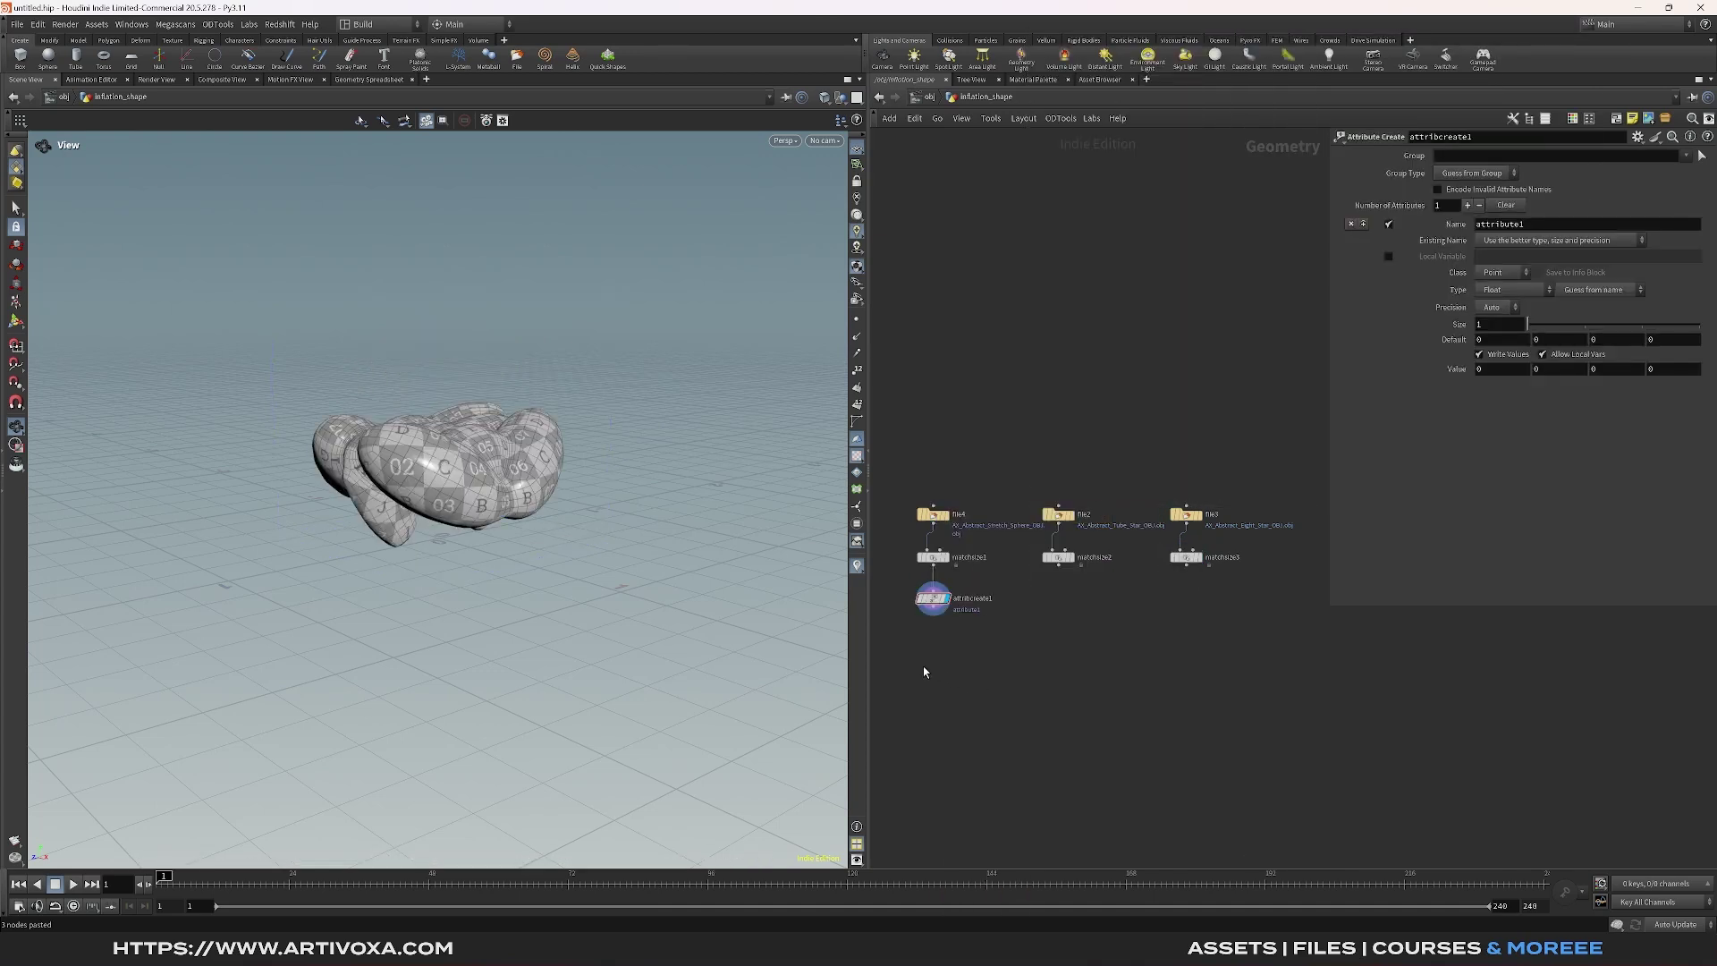
left_click(983, 591)
left_click(1545, 225)
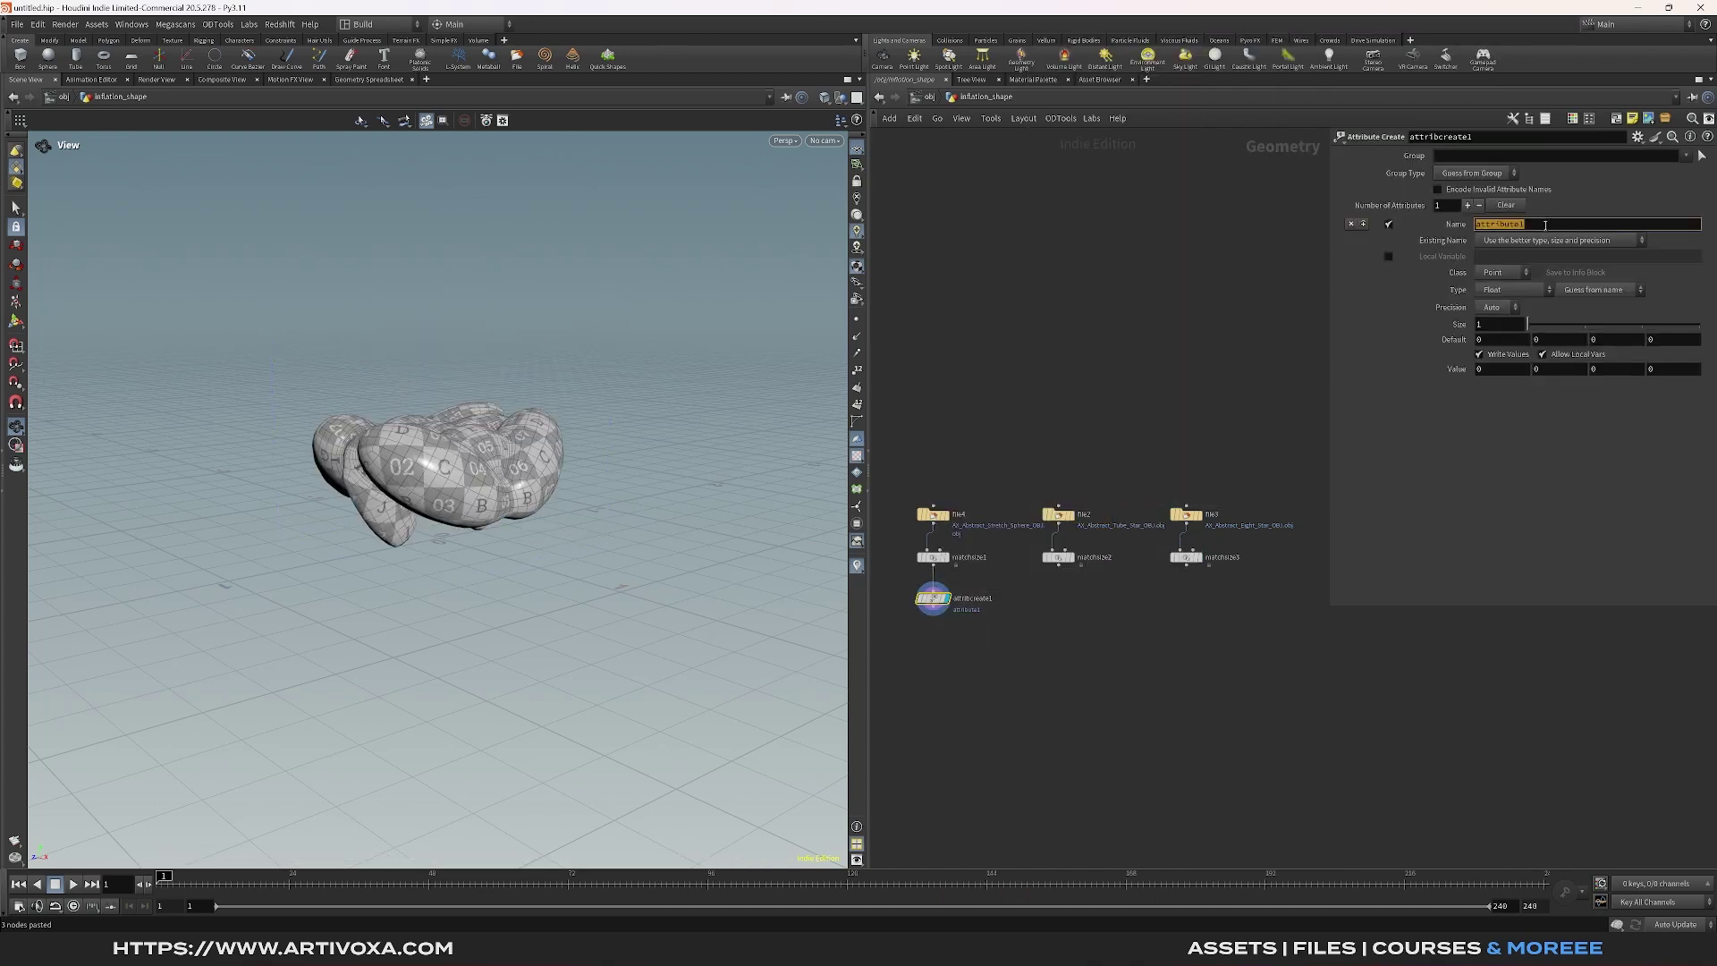
type("variant")
key("Return")
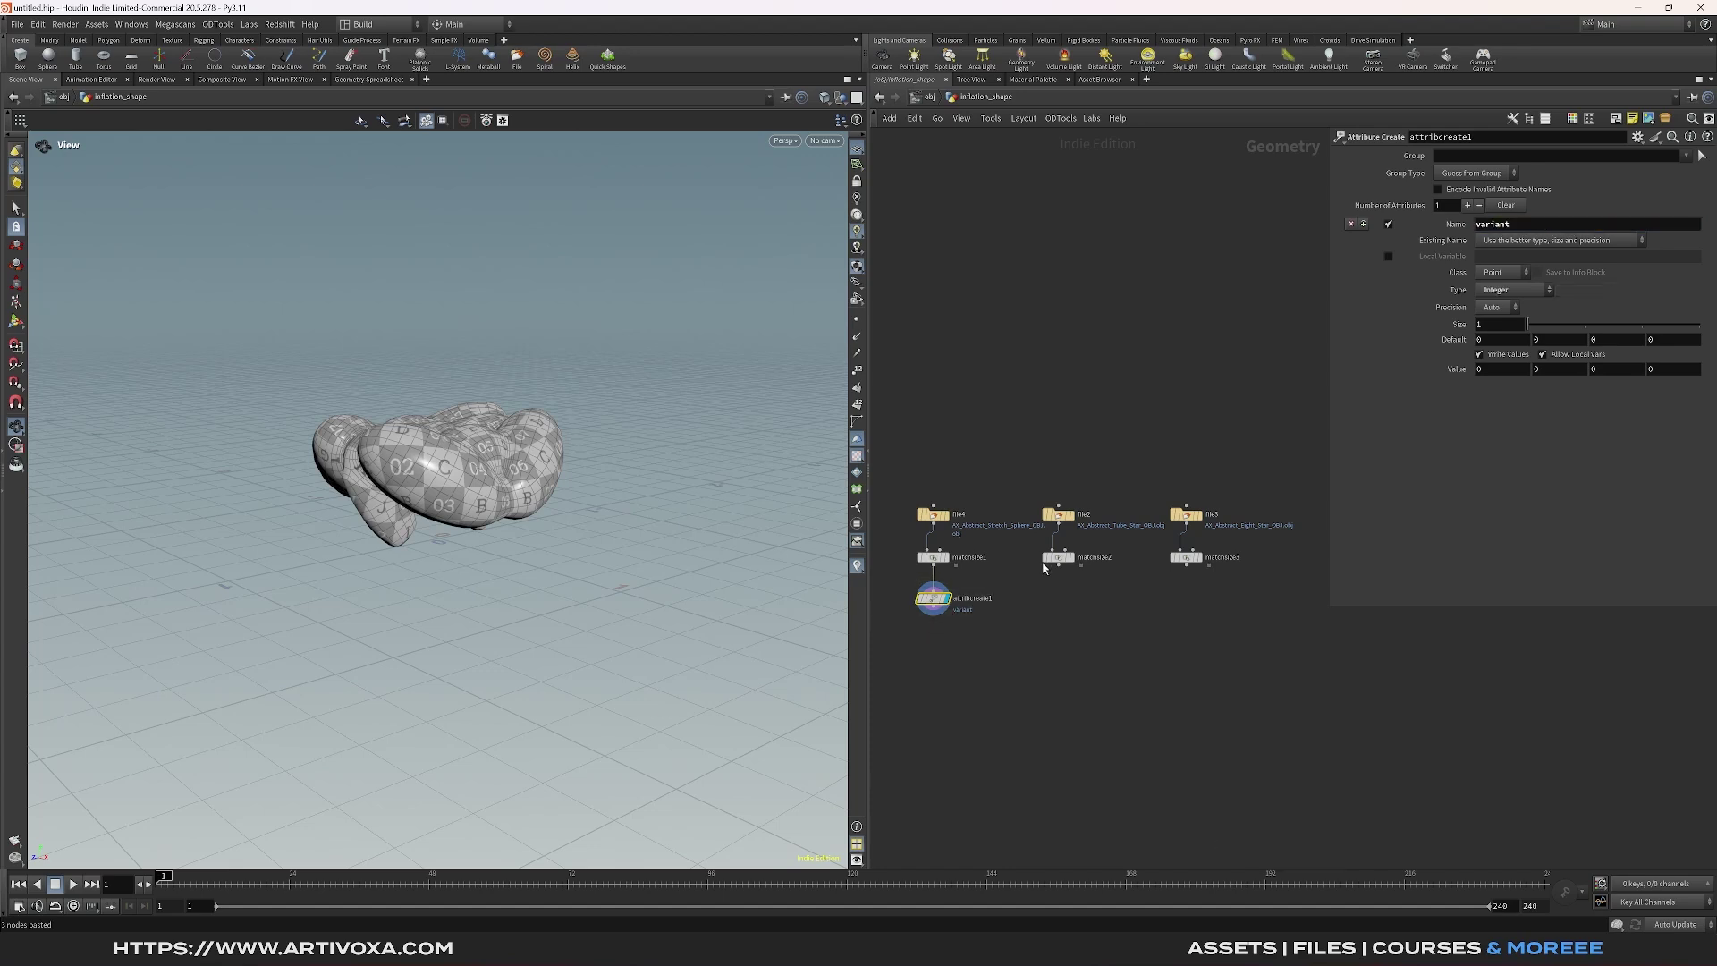
Duplicate the Attribute Create node under the second Match Size and set its variant value to 1
key("ctrl+c")
key("ctrl+v")
left_click_drag(1064, 569, 1058, 593)
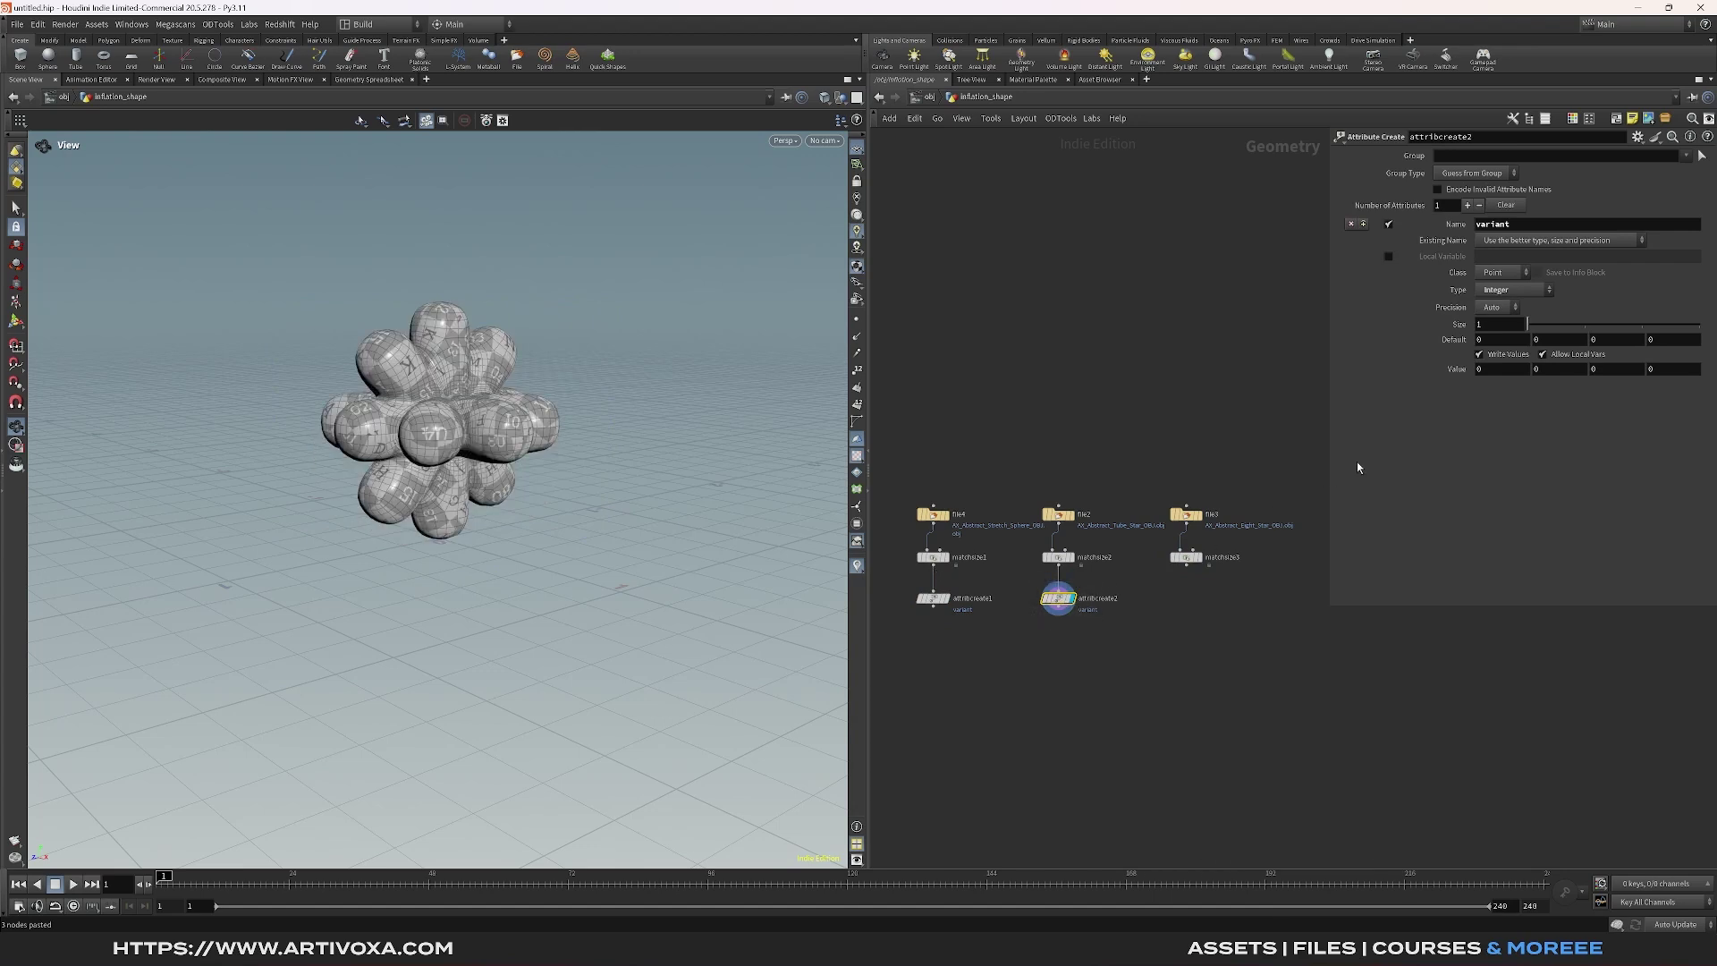
left_click(1501, 369)
type("1")
key("Return")
Place another copy of the Attribute Create node under the third Match Size and set its variant value to 2
key("ctrl+v")
left_click(1187, 600)
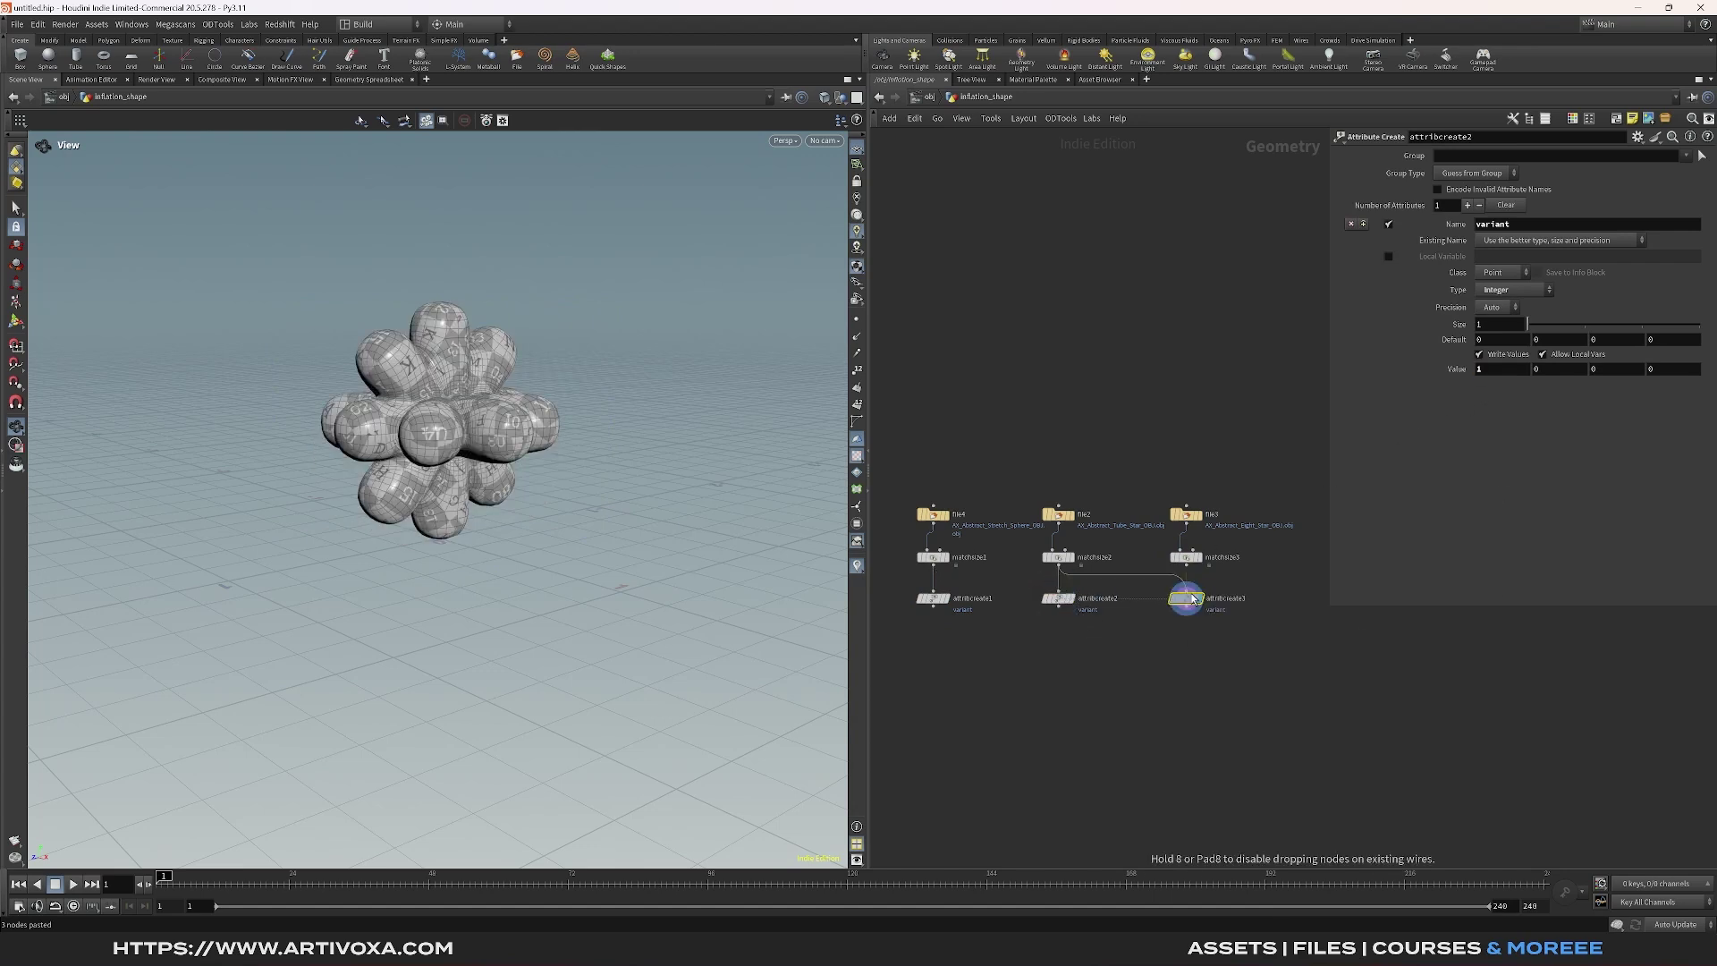
left_click(1503, 371)
key("Return")
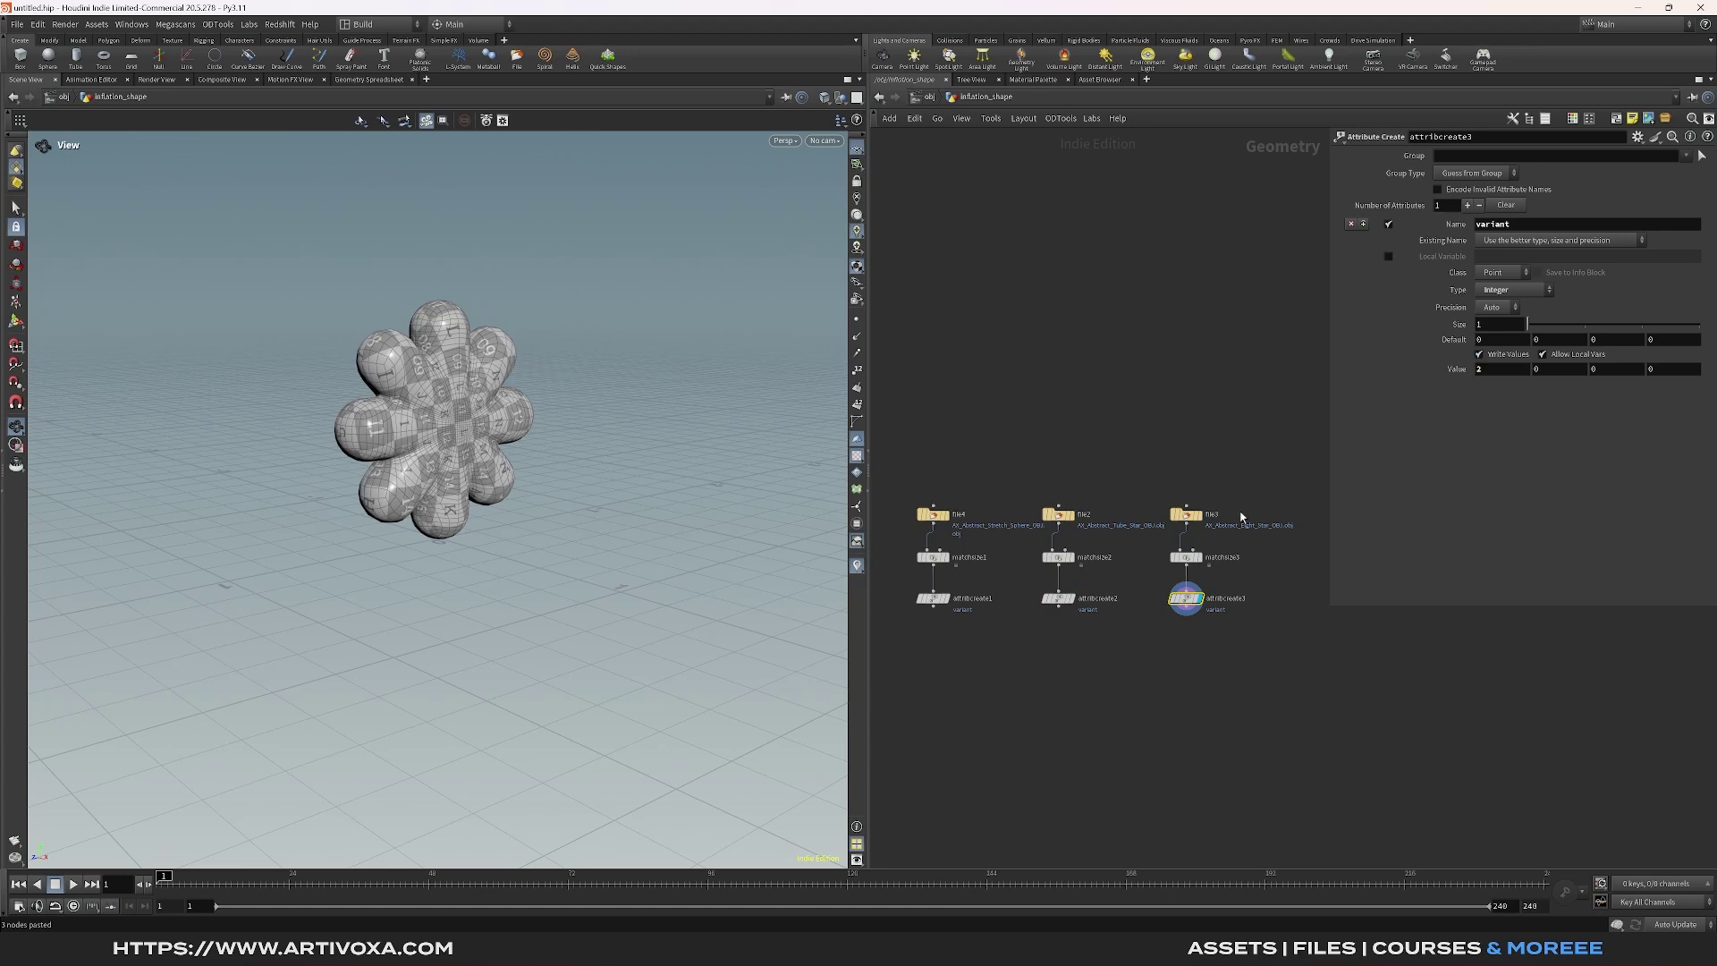
Combine the three Attribute Create nodes into a Merge node and display the merged result
left_click(946, 598)
left_click_drag(904, 572, 1248, 617)
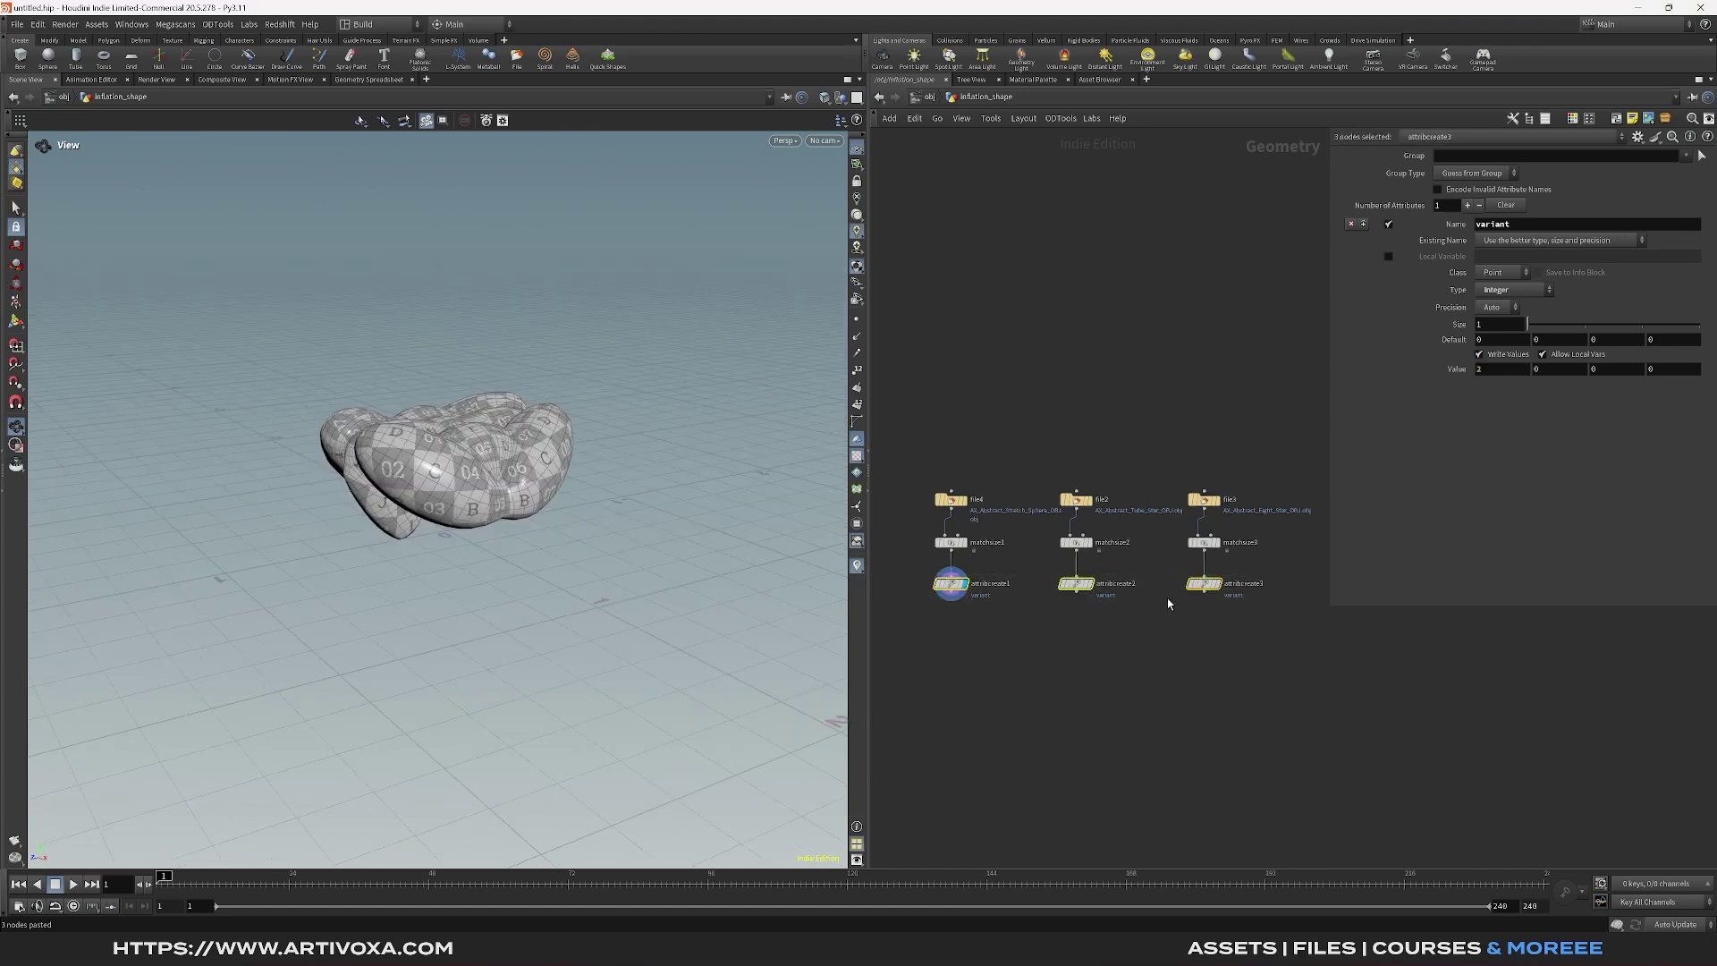
left_click_drag(1077, 594, 1070, 629)
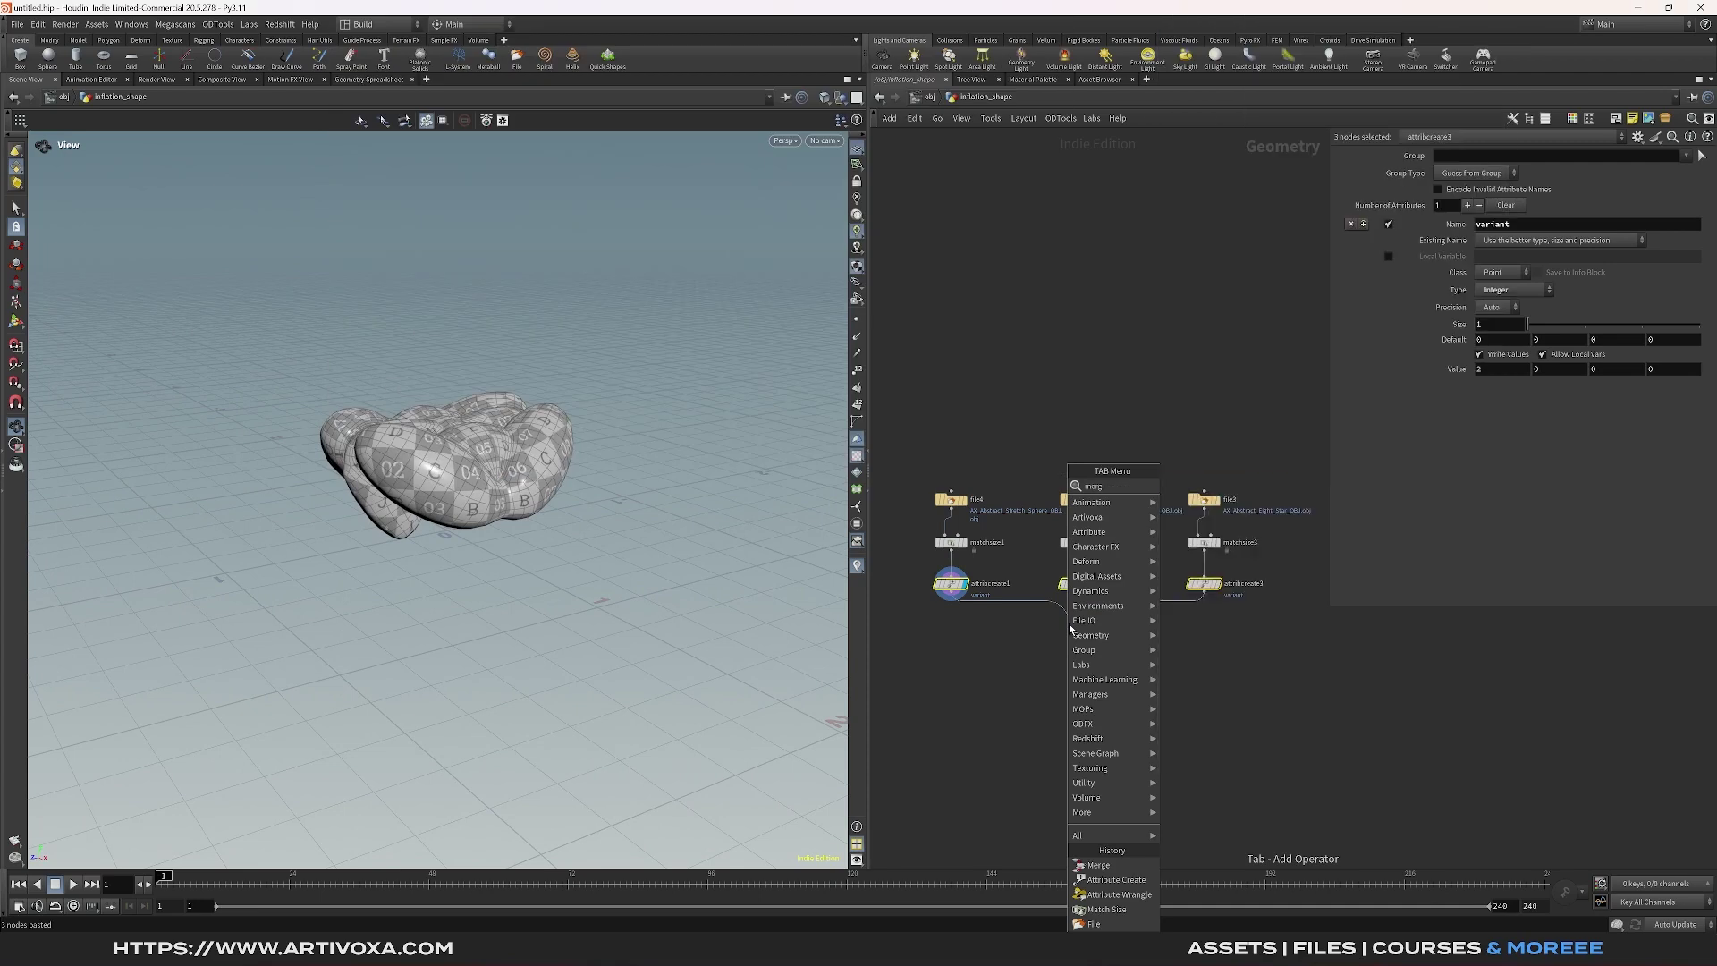
left_click(1098, 865)
left_click(1076, 625)
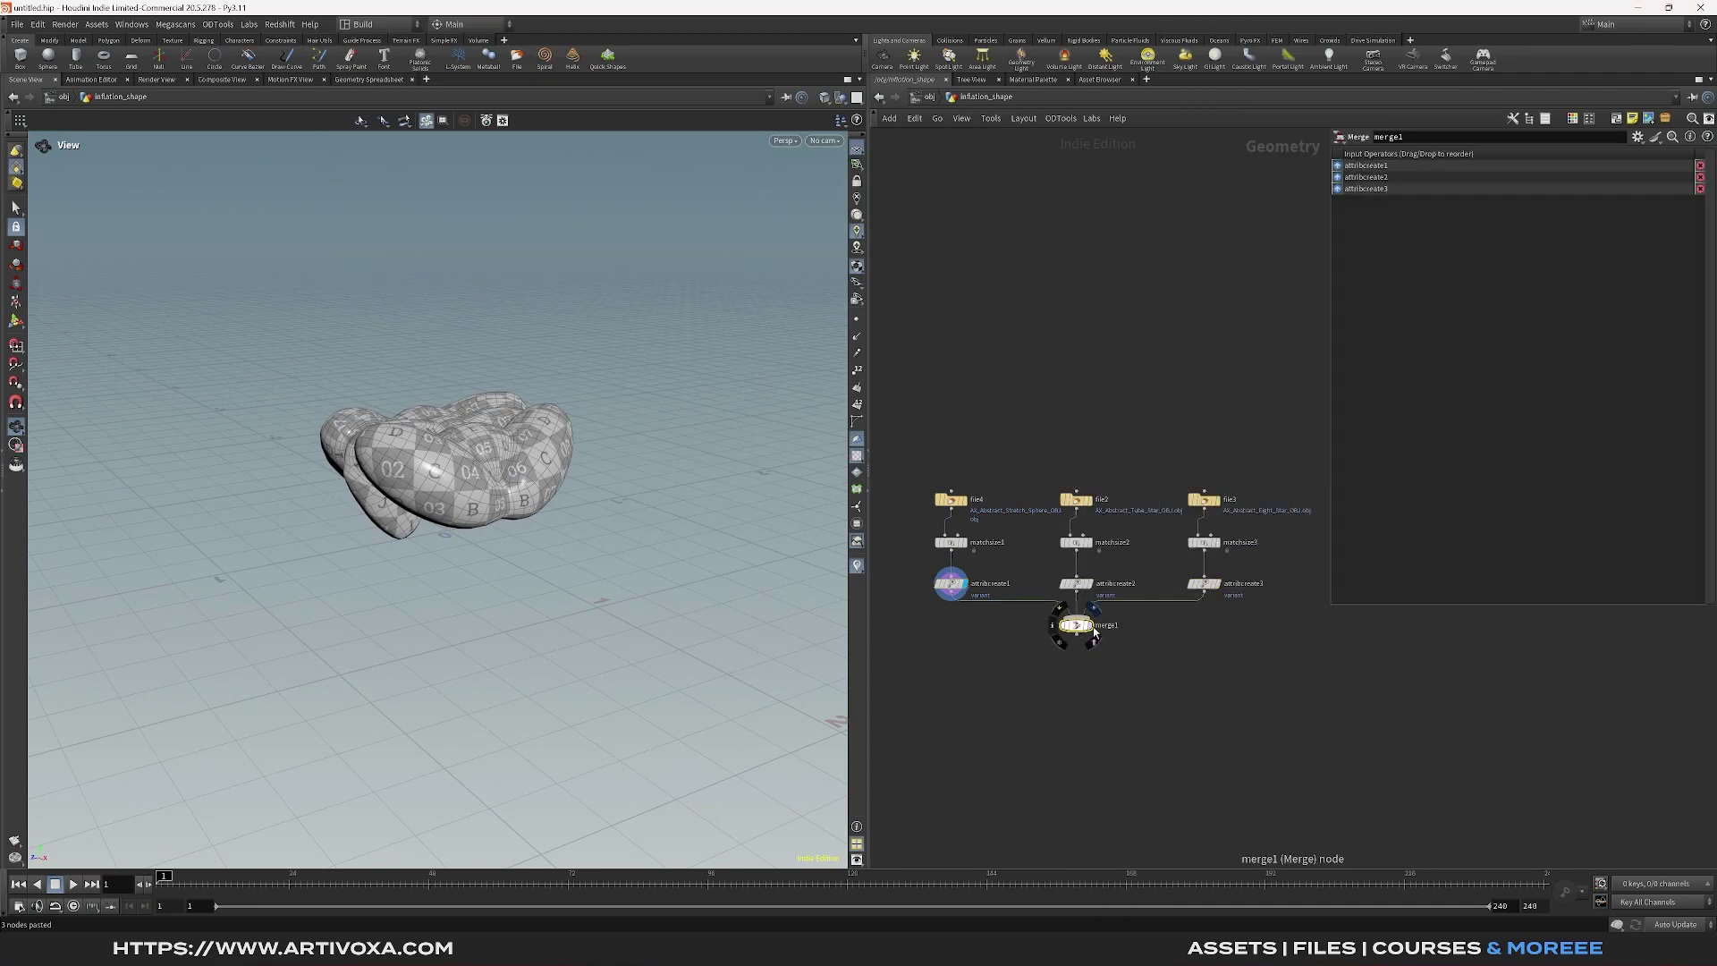
left_click(1089, 625)
scroll(1120, 597, "down", 2)
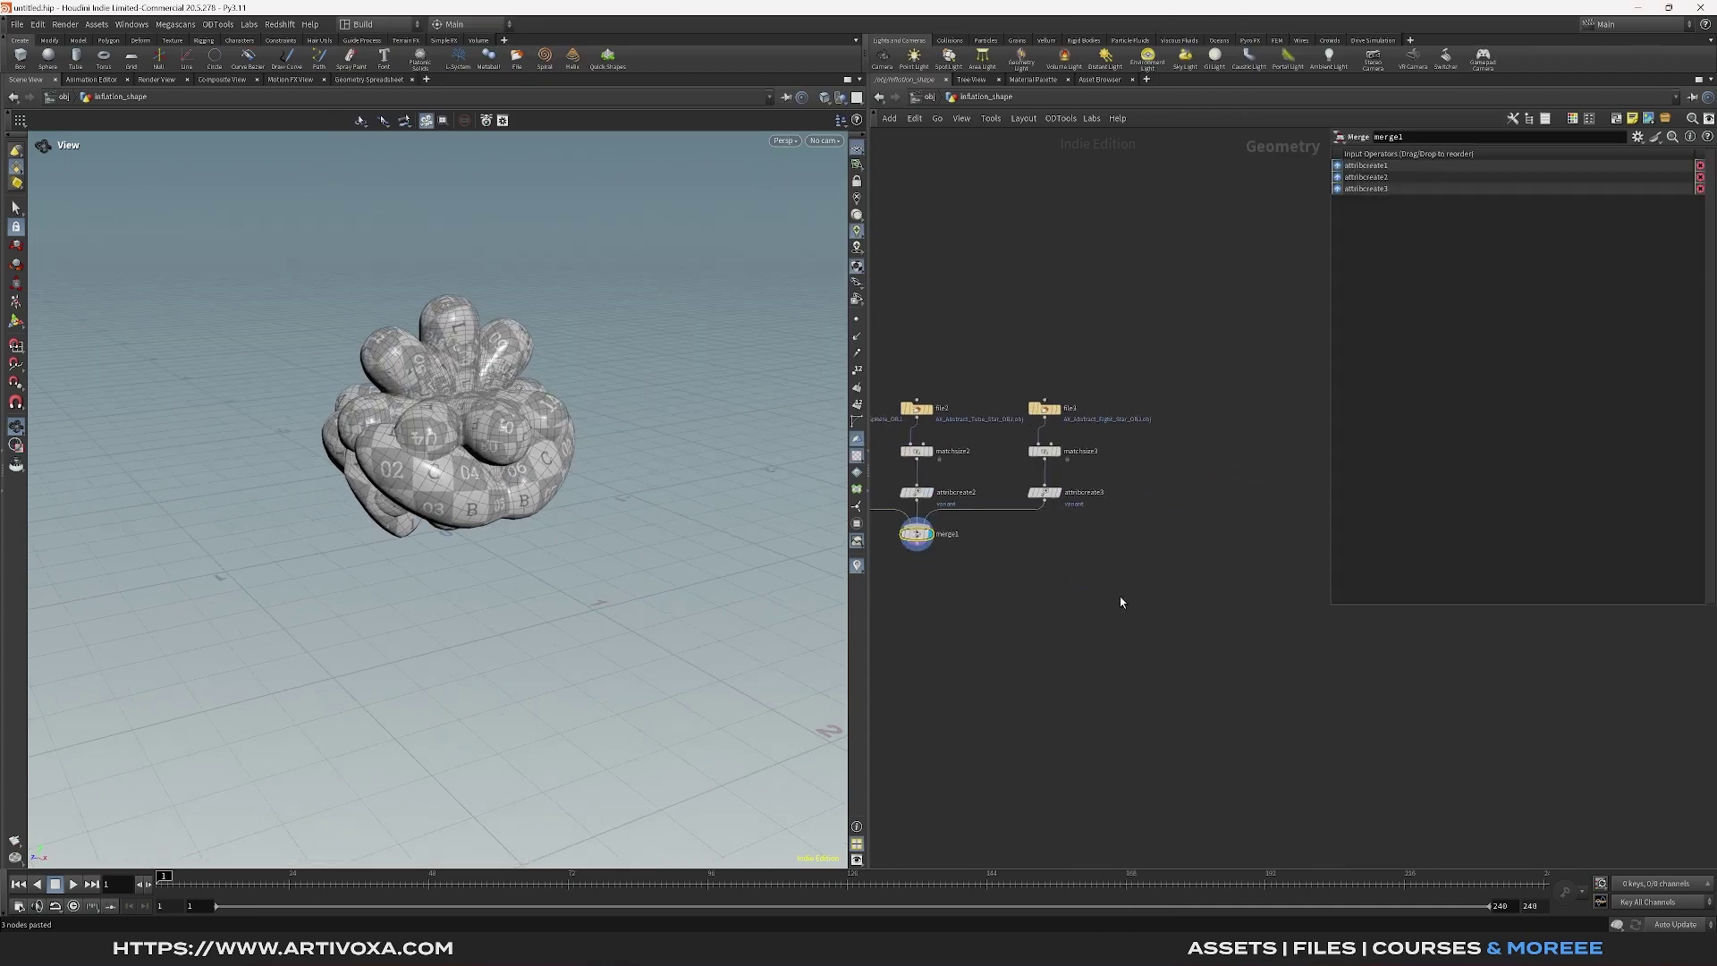
Add a Grid node beside the shape network and set its size to 5 by 5
key("Tab")
left_click(1203, 588)
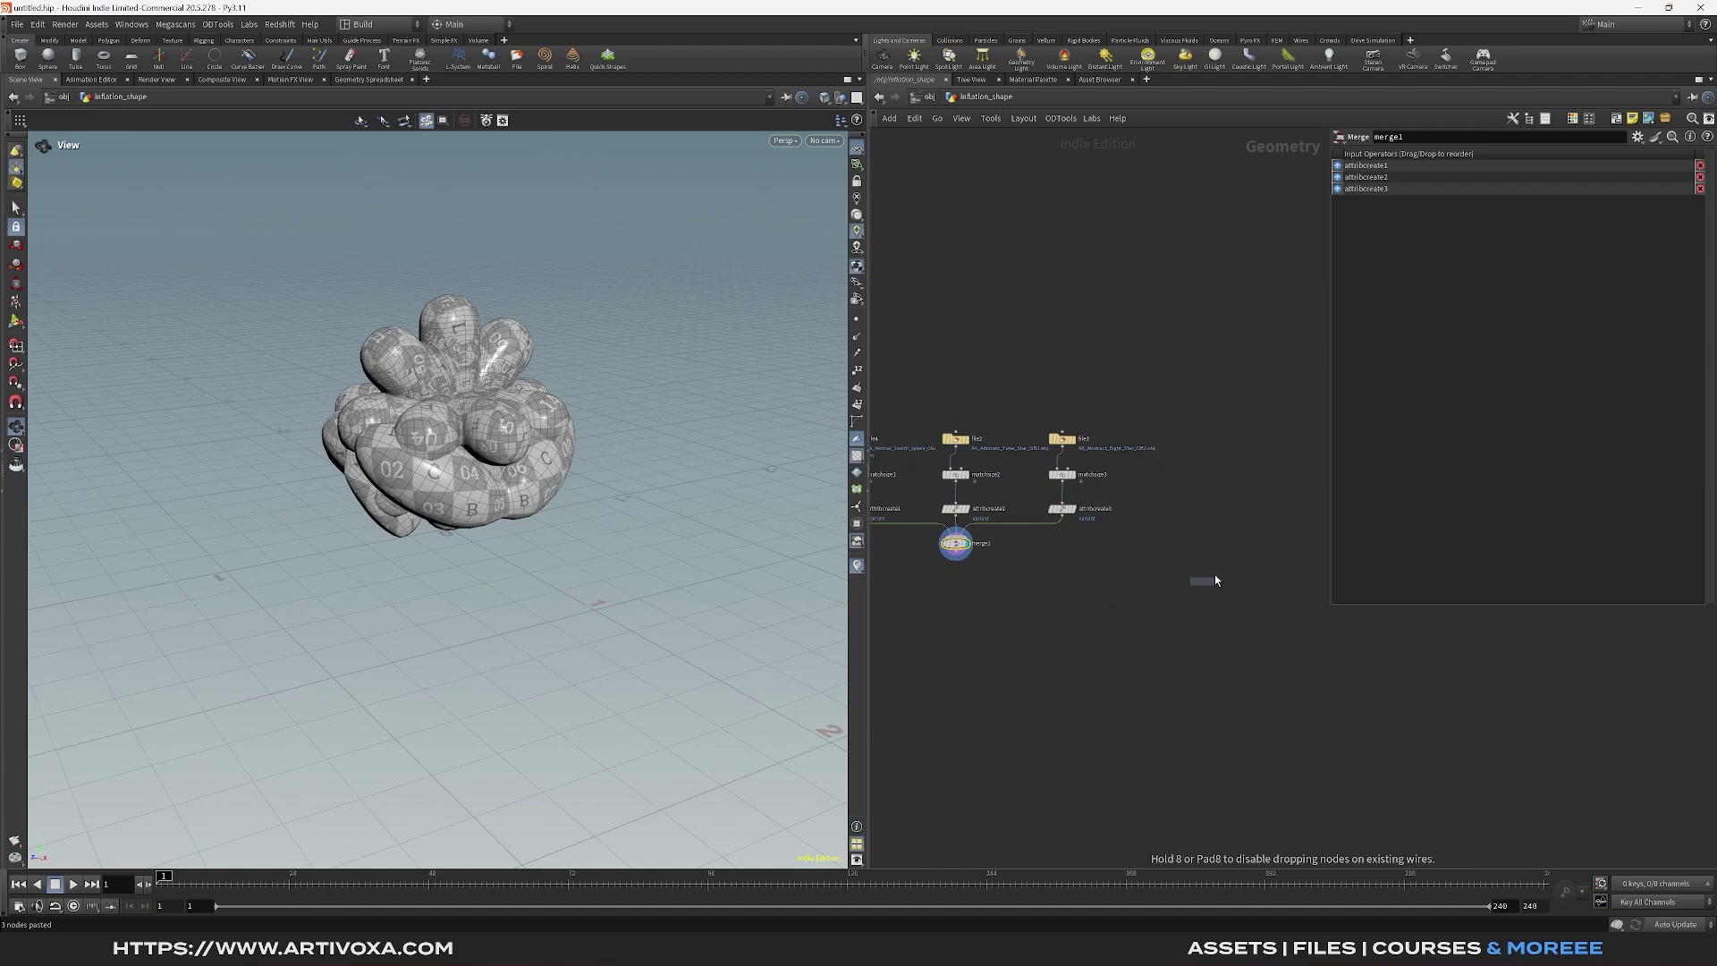
left_click(1245, 545)
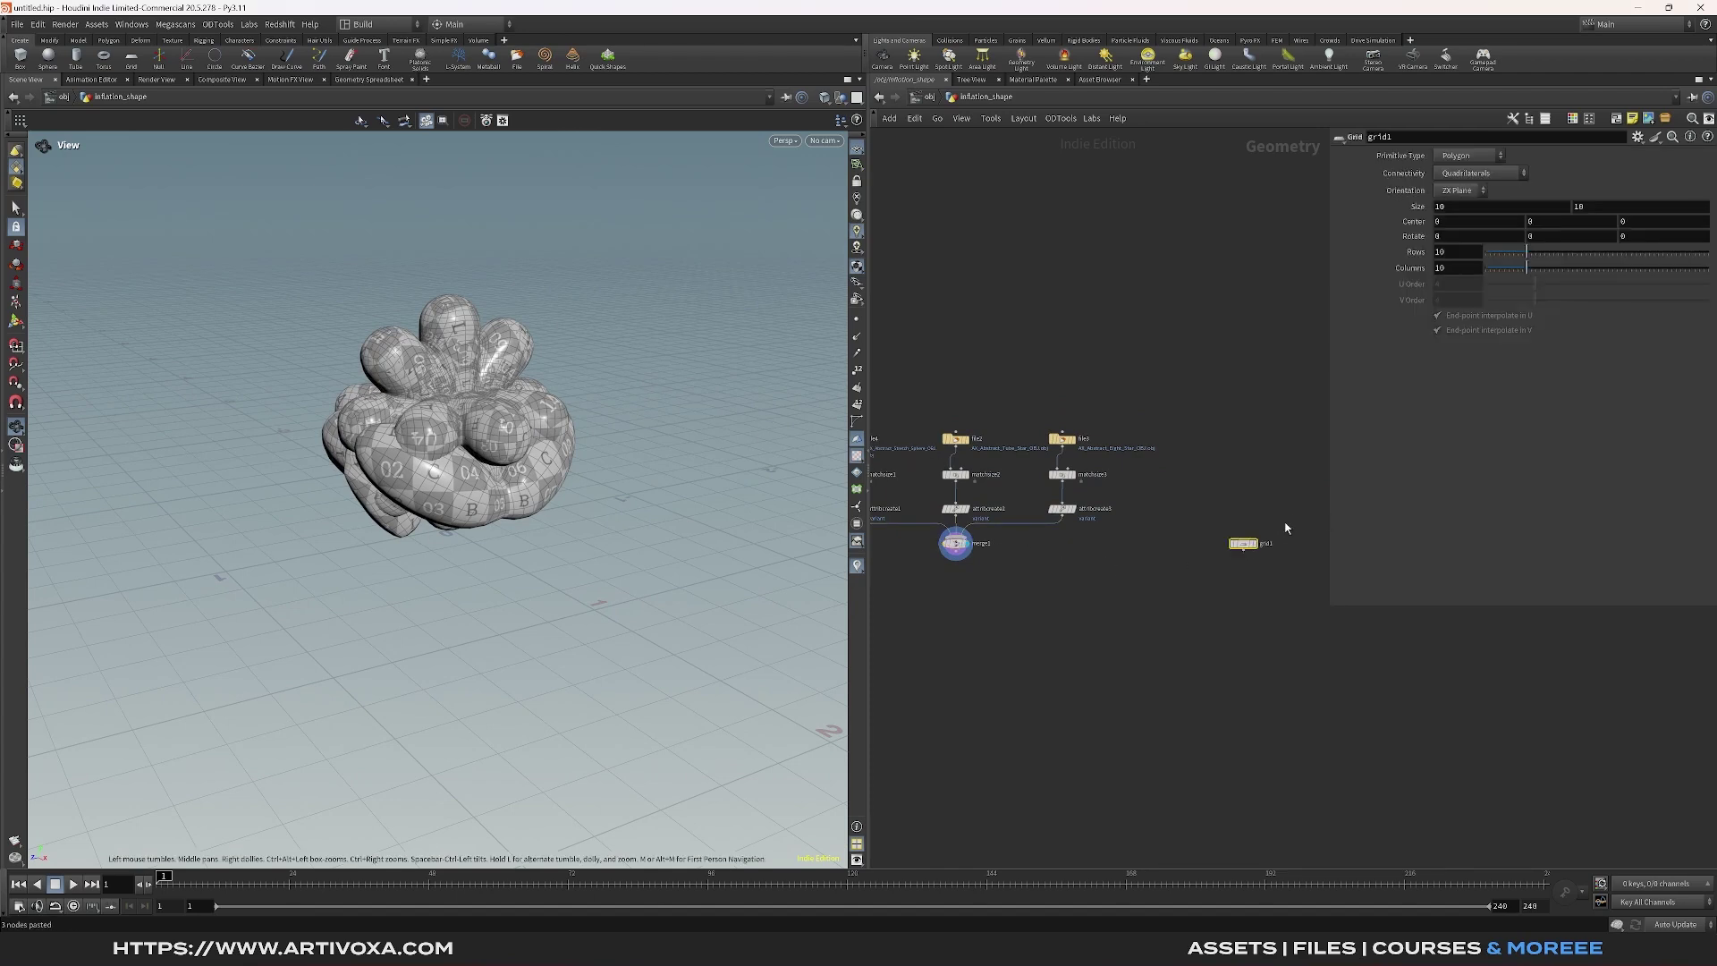
left_click(1465, 208)
type("5")
left_click(1583, 207)
type("5")
key("Return")
Add a Scatter node below the grid, display it, and set Force Total Count to 100
key("Tab")
mouse_move(1249, 563)
type("scatter")
key("Return")
left_click(1250, 570)
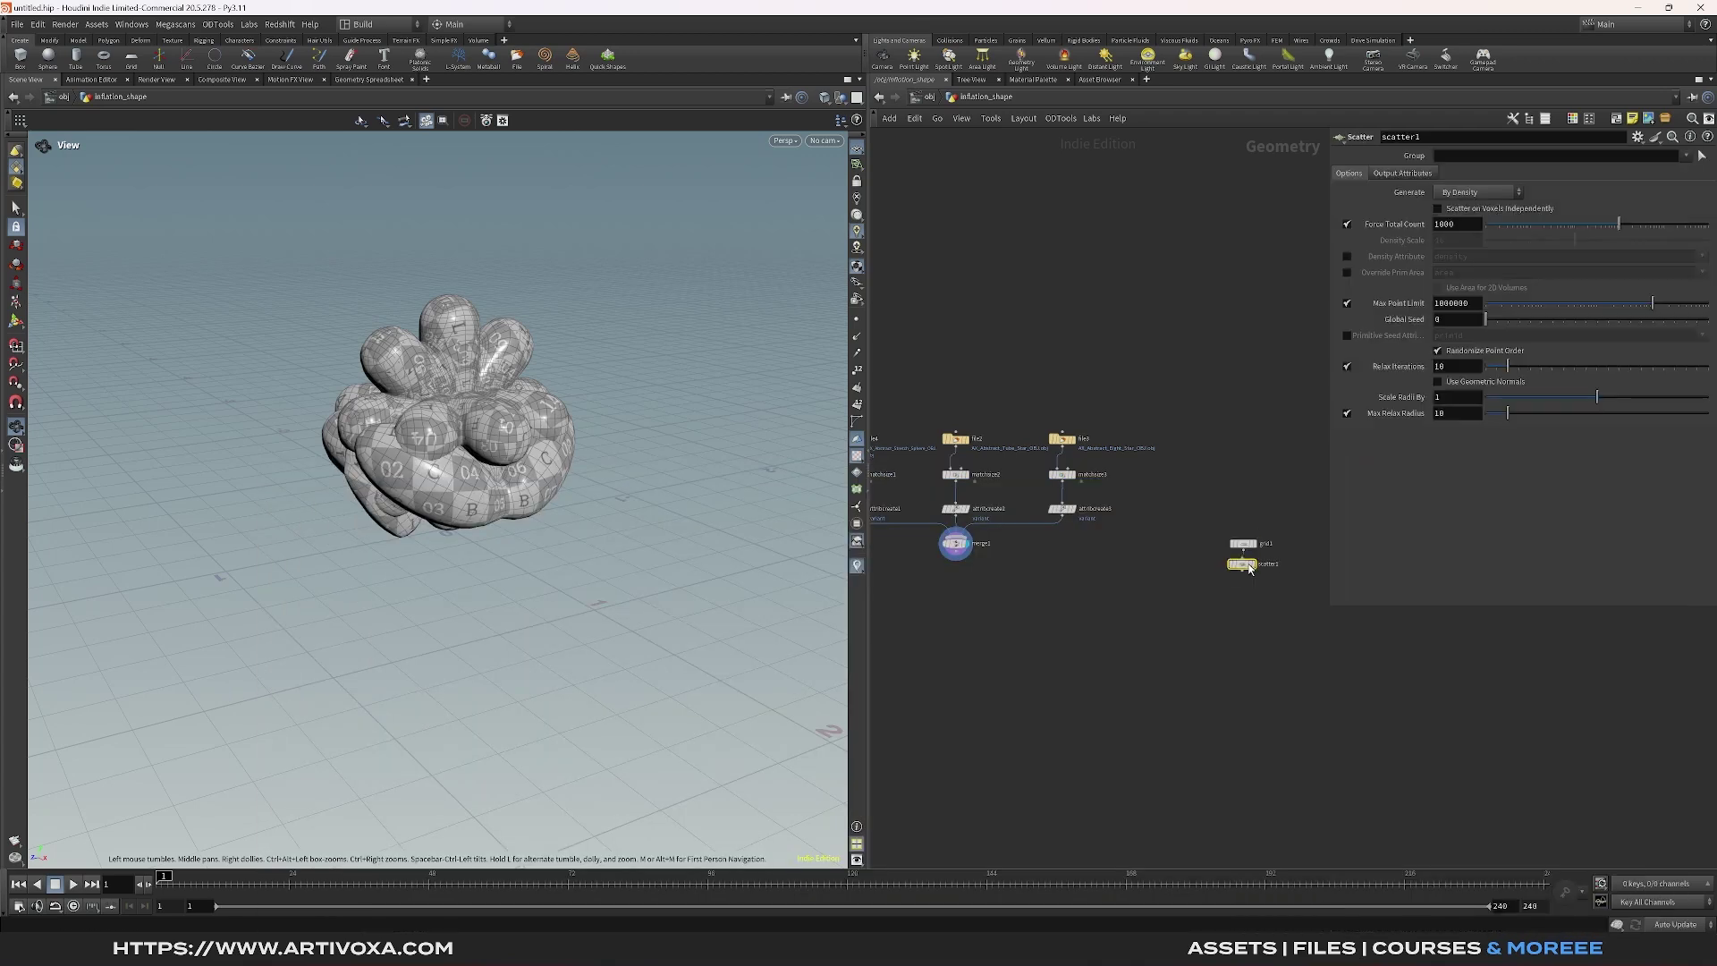
left_click(1254, 576)
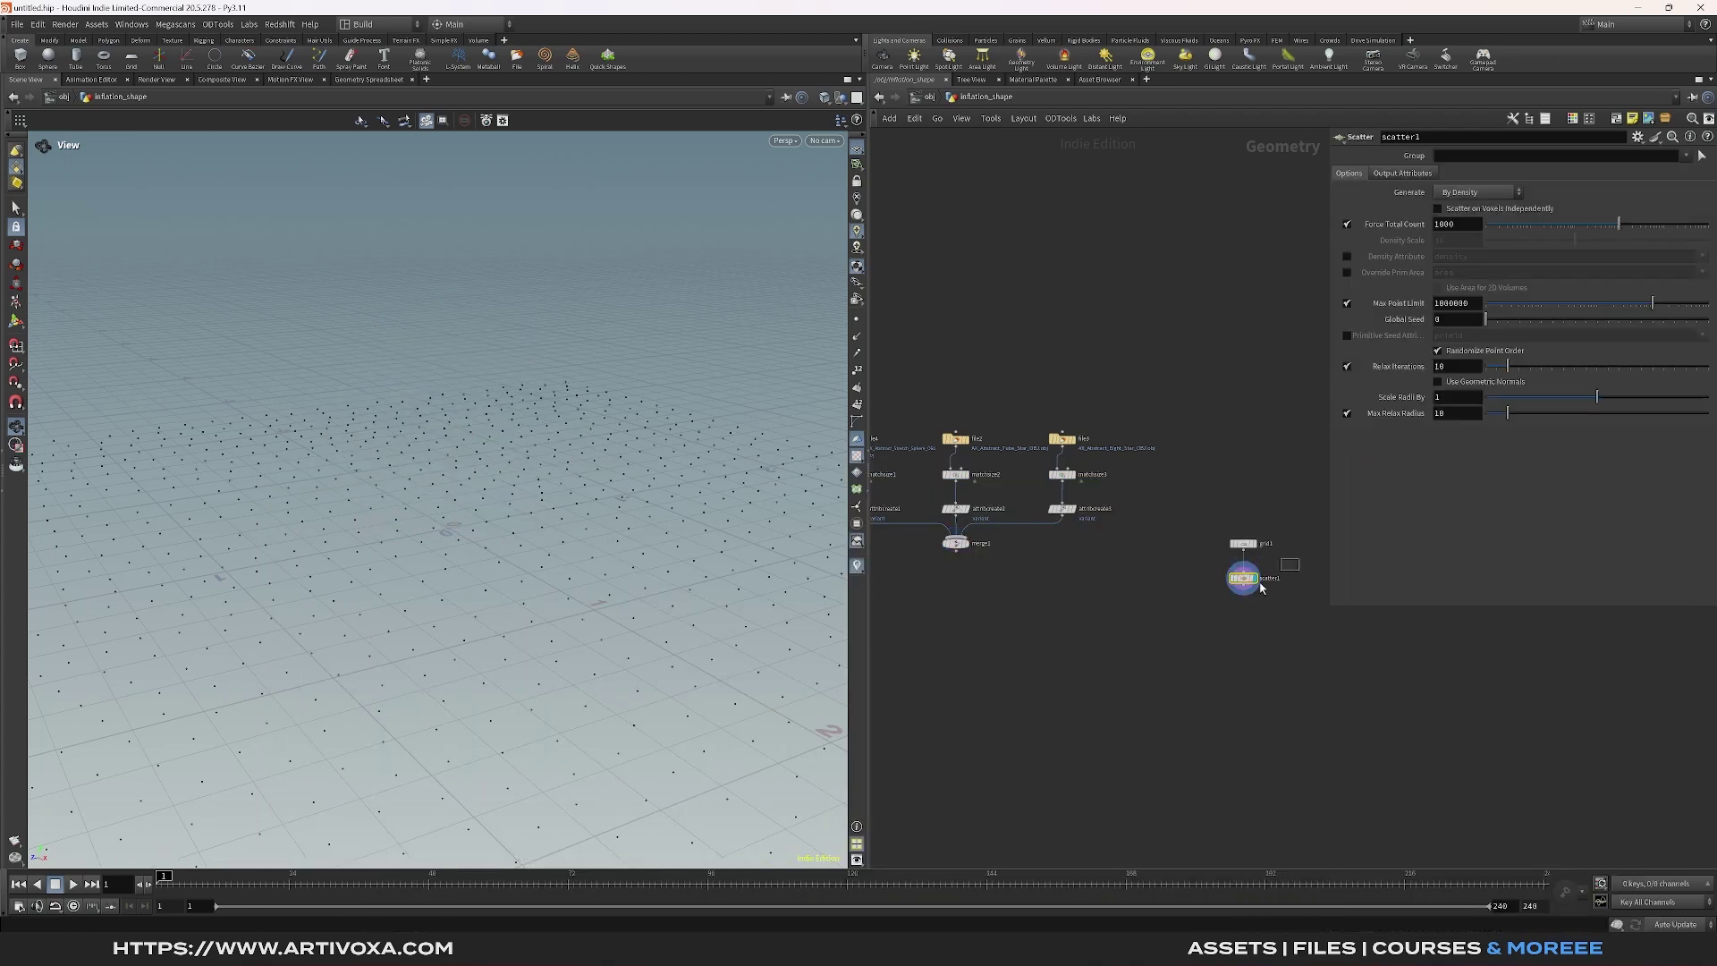
left_click(1467, 224)
key("Return")
Add a Copy to Points node, feed it the merged shapes and the scattered points, and display the result
key("Tab")
type("attribrand")
key("Return")
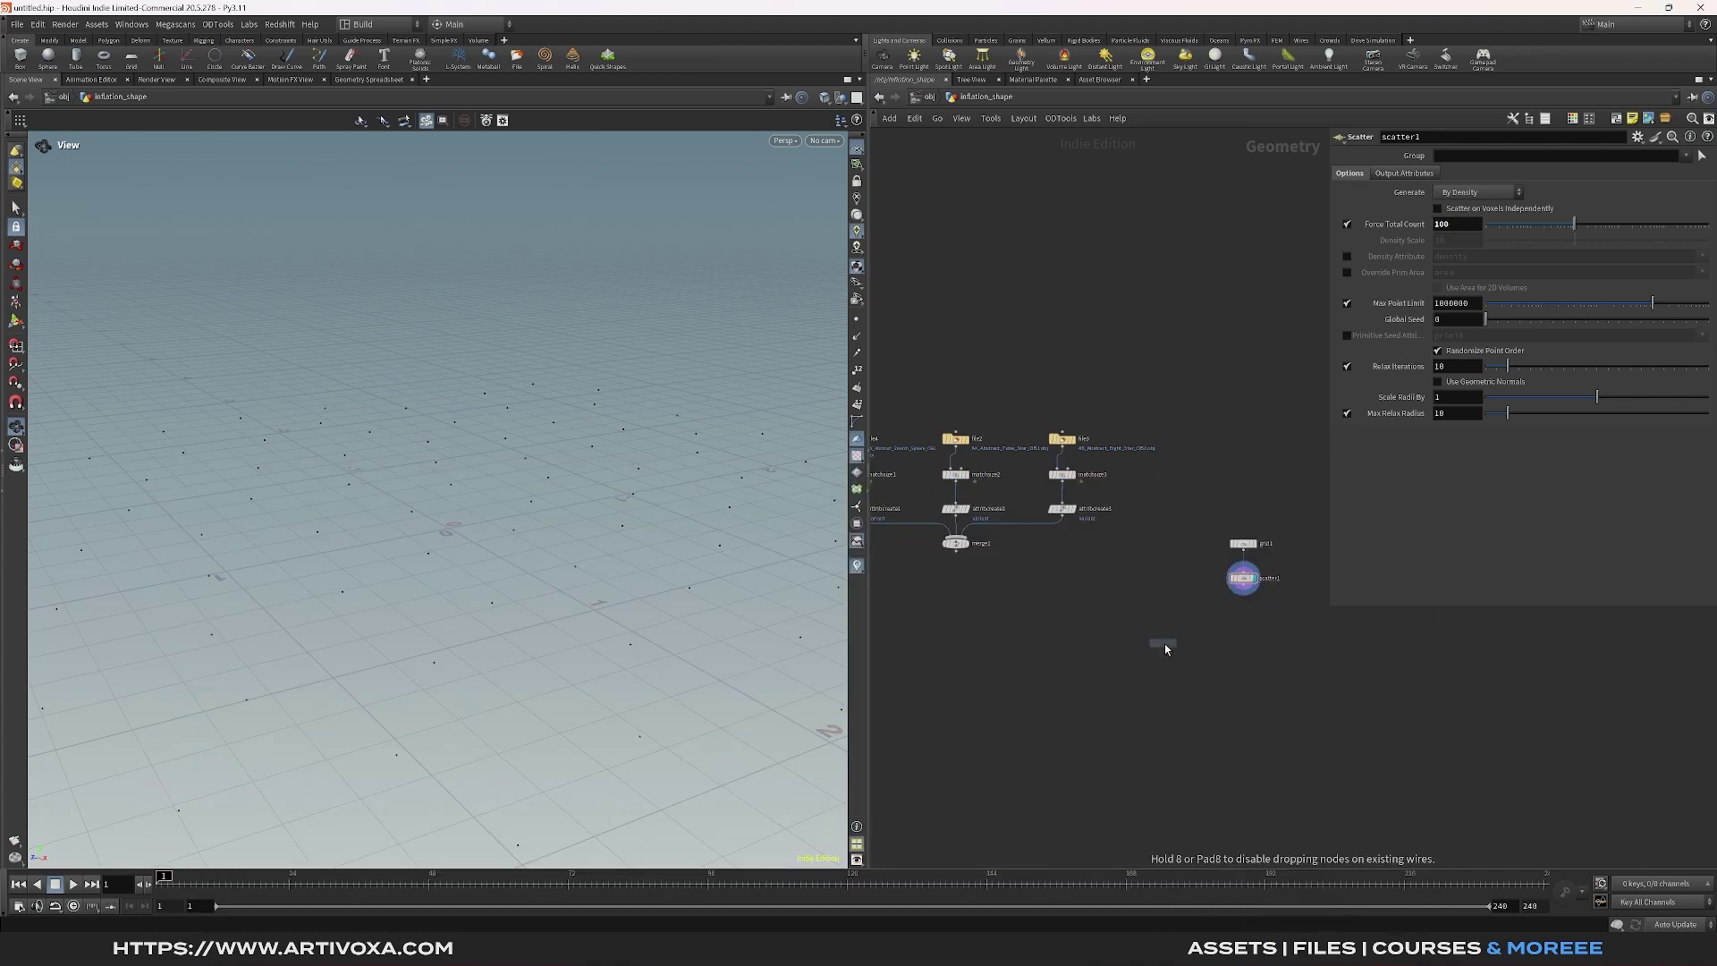
left_click(956, 689)
left_click_drag(956, 553, 955, 694)
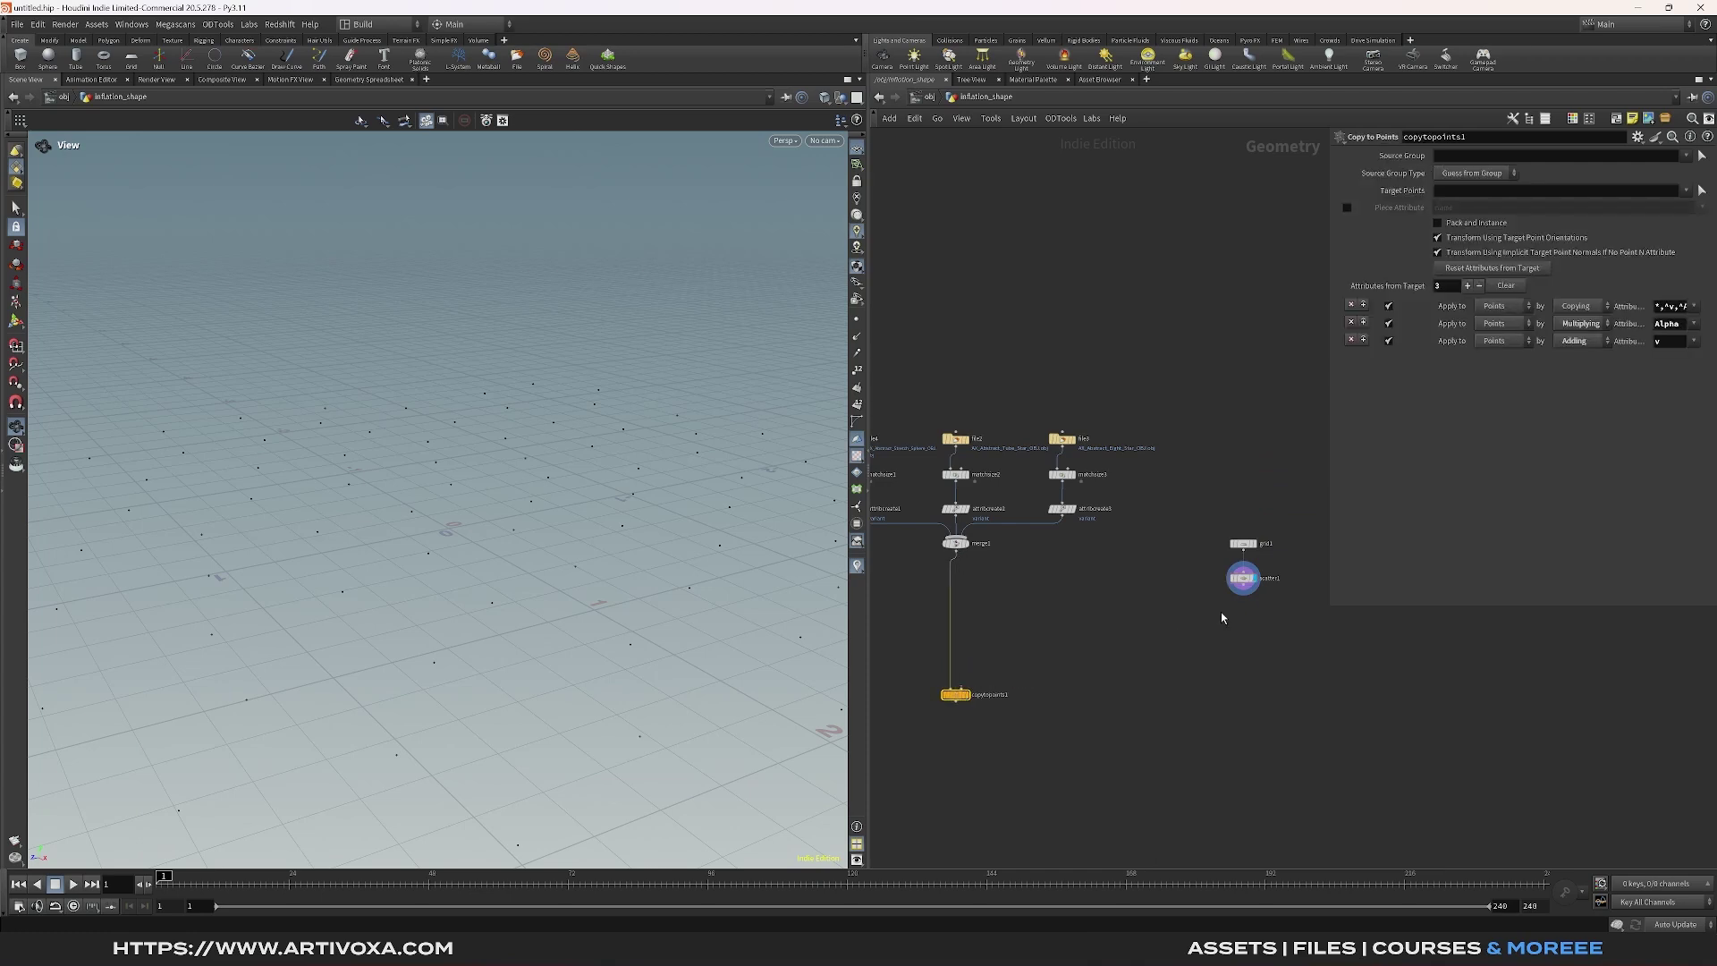
left_click_drag(1243, 592, 962, 742)
left_click(968, 739)
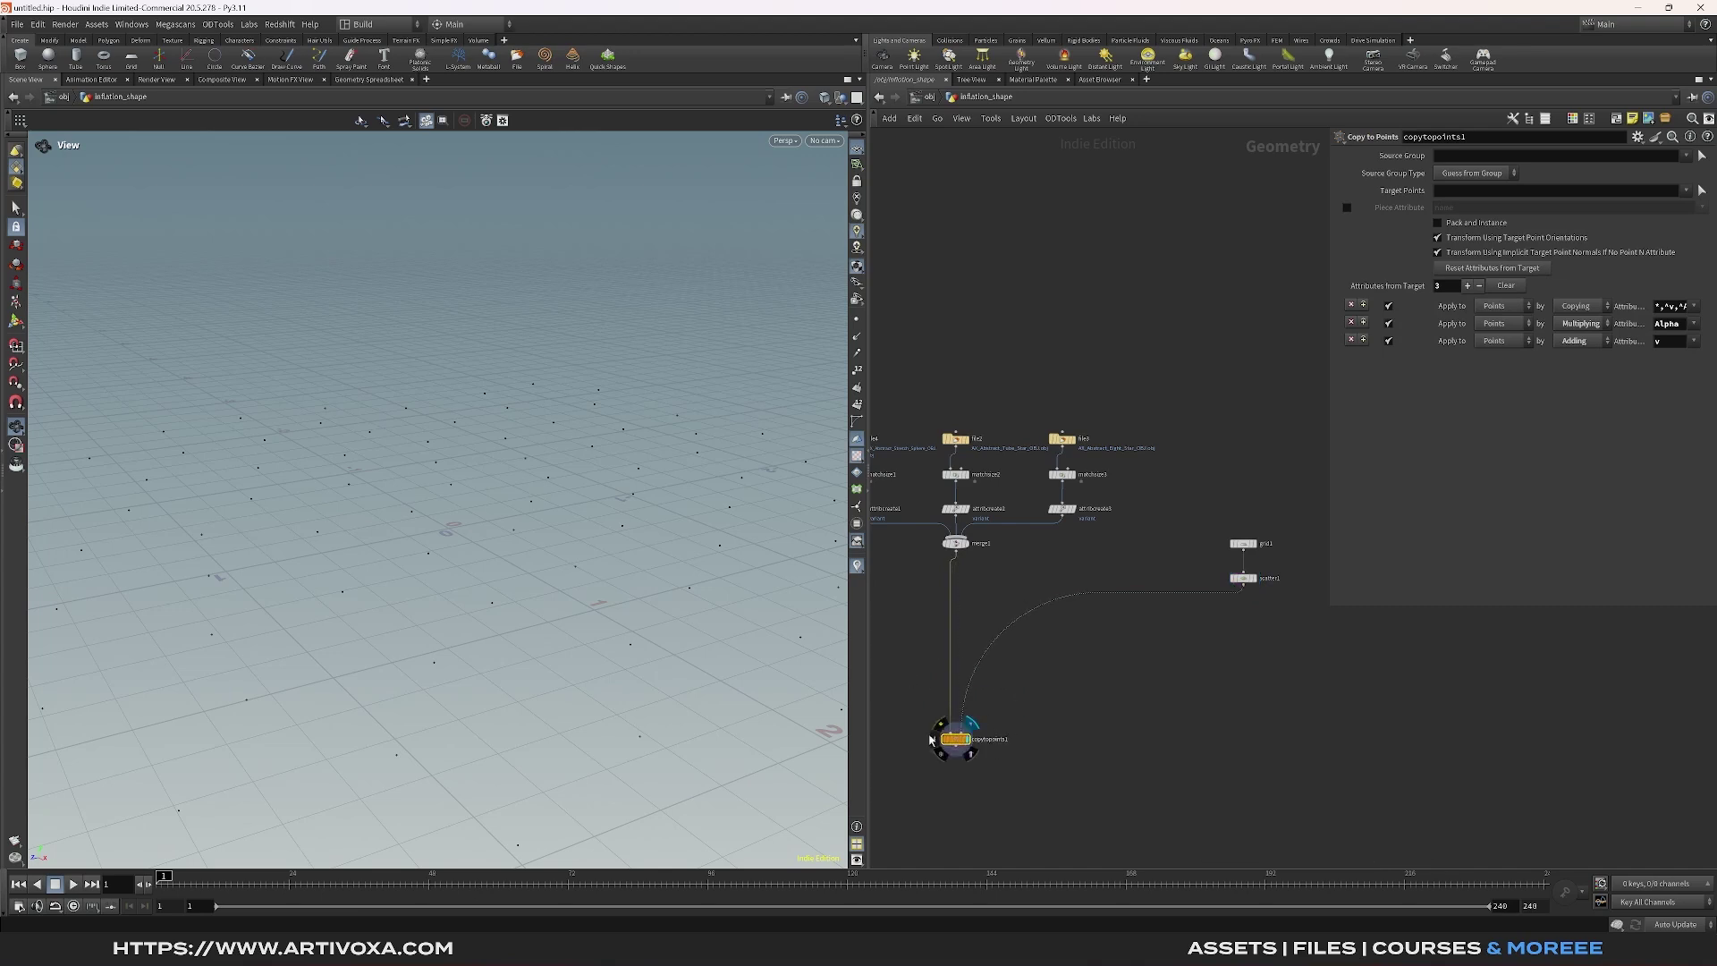
key("h")
left_click_drag(523, 556, 557, 598)
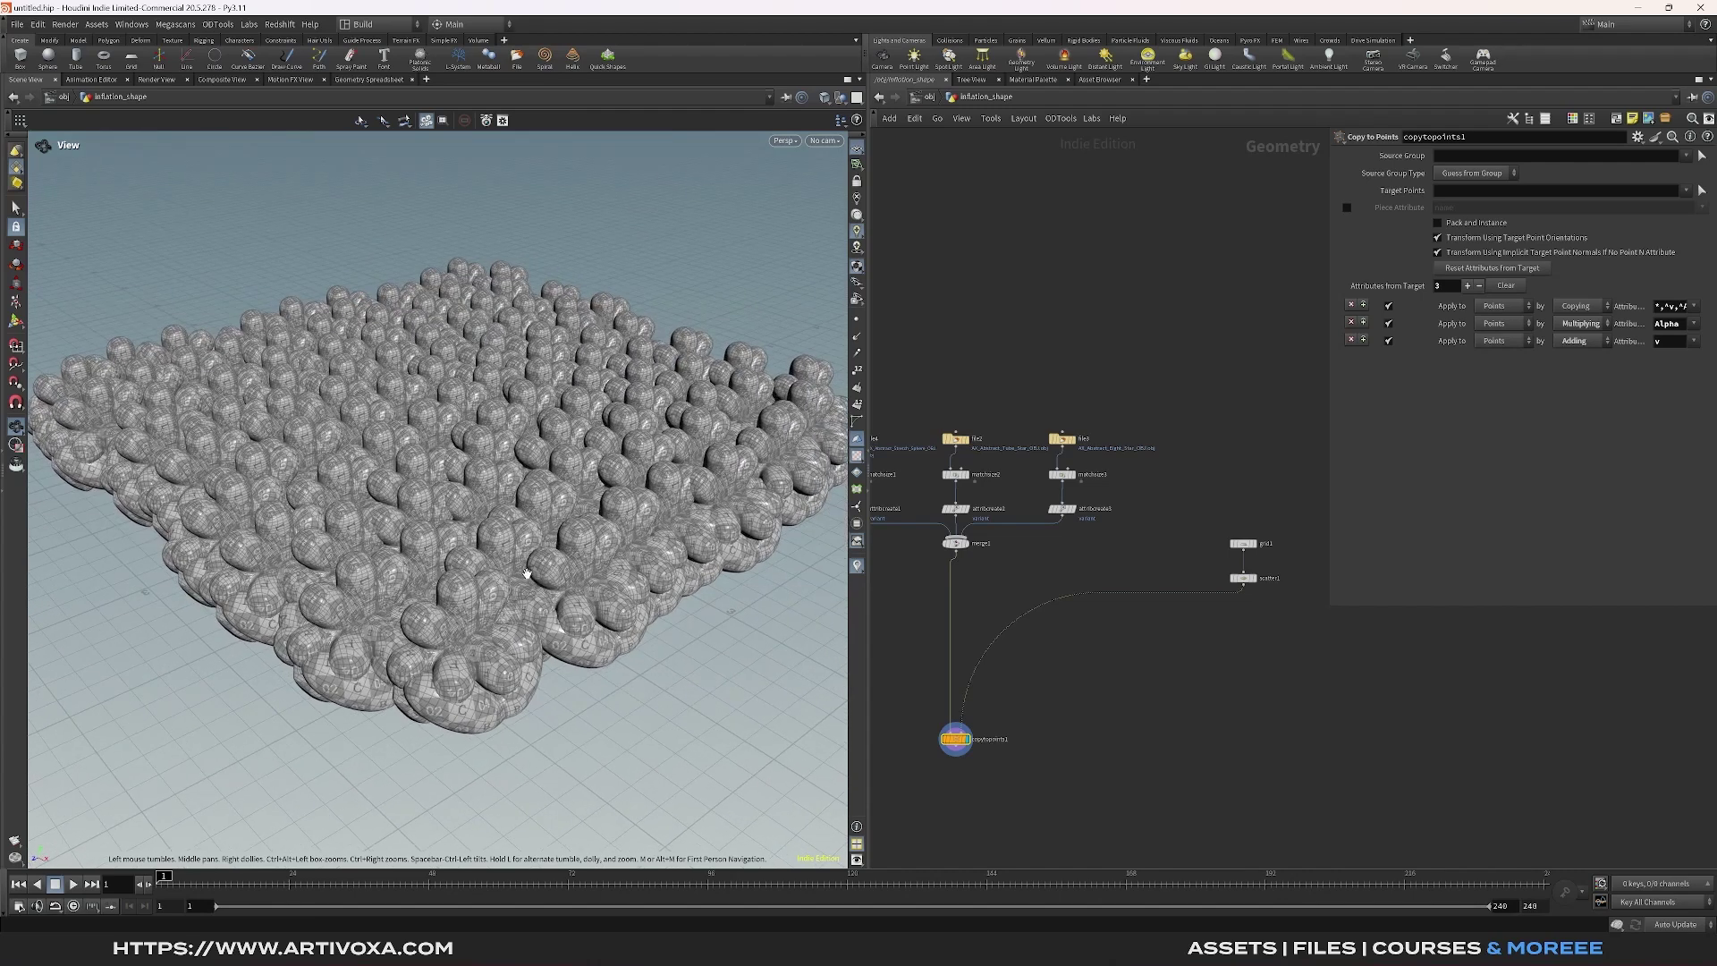
mouse_move(964, 747)
left_mouse_down()
mouse_move(964, 722)
mouse_move(965, 759)
left_mouse_up()
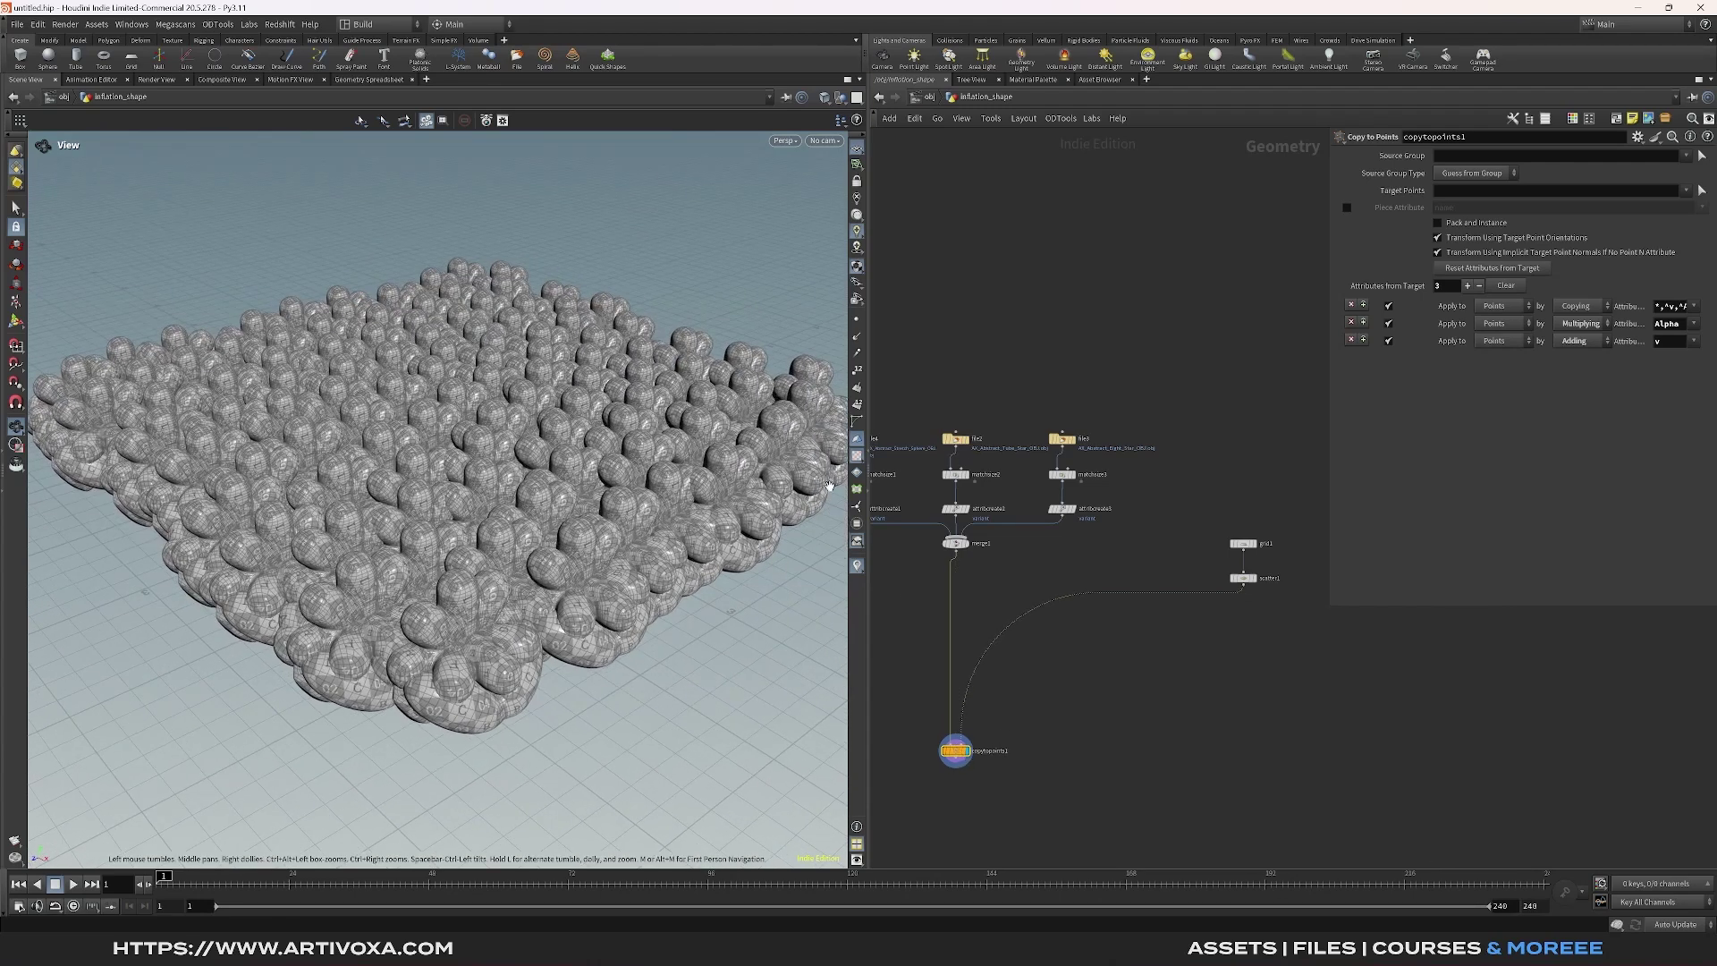
Display the scattered points, add an Attribute from Pieces node, and wire the merged shapes into its pieces input
left_click(1252, 578)
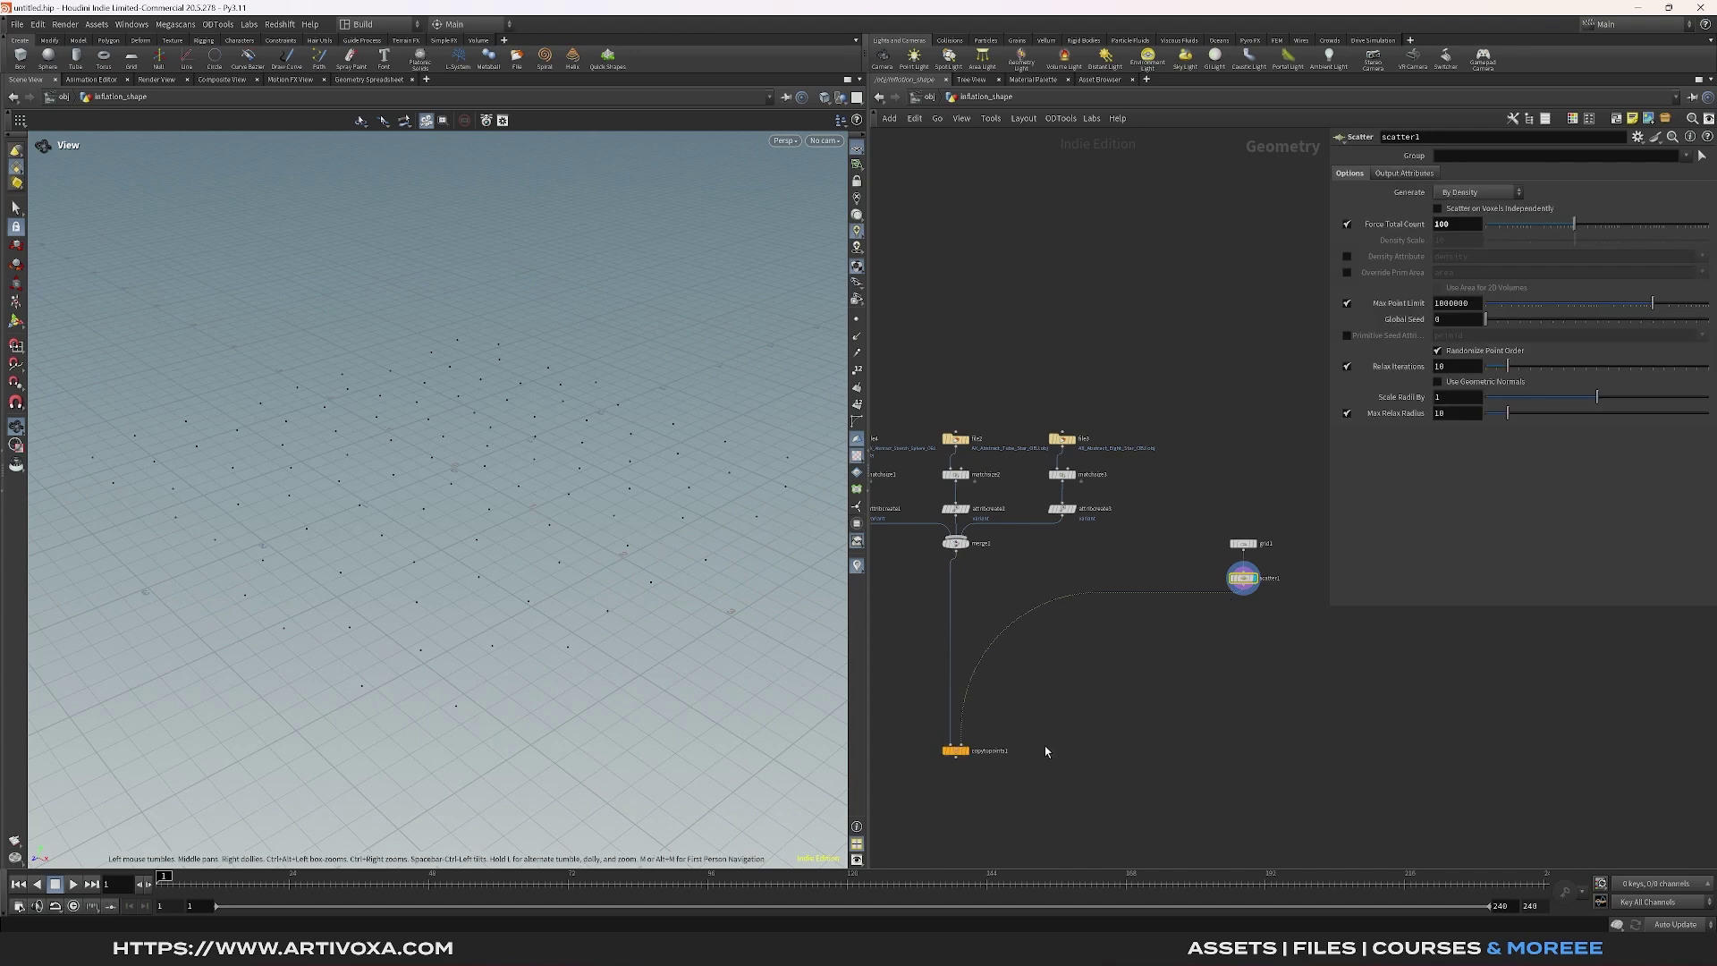
key("Tab")
type("att from")
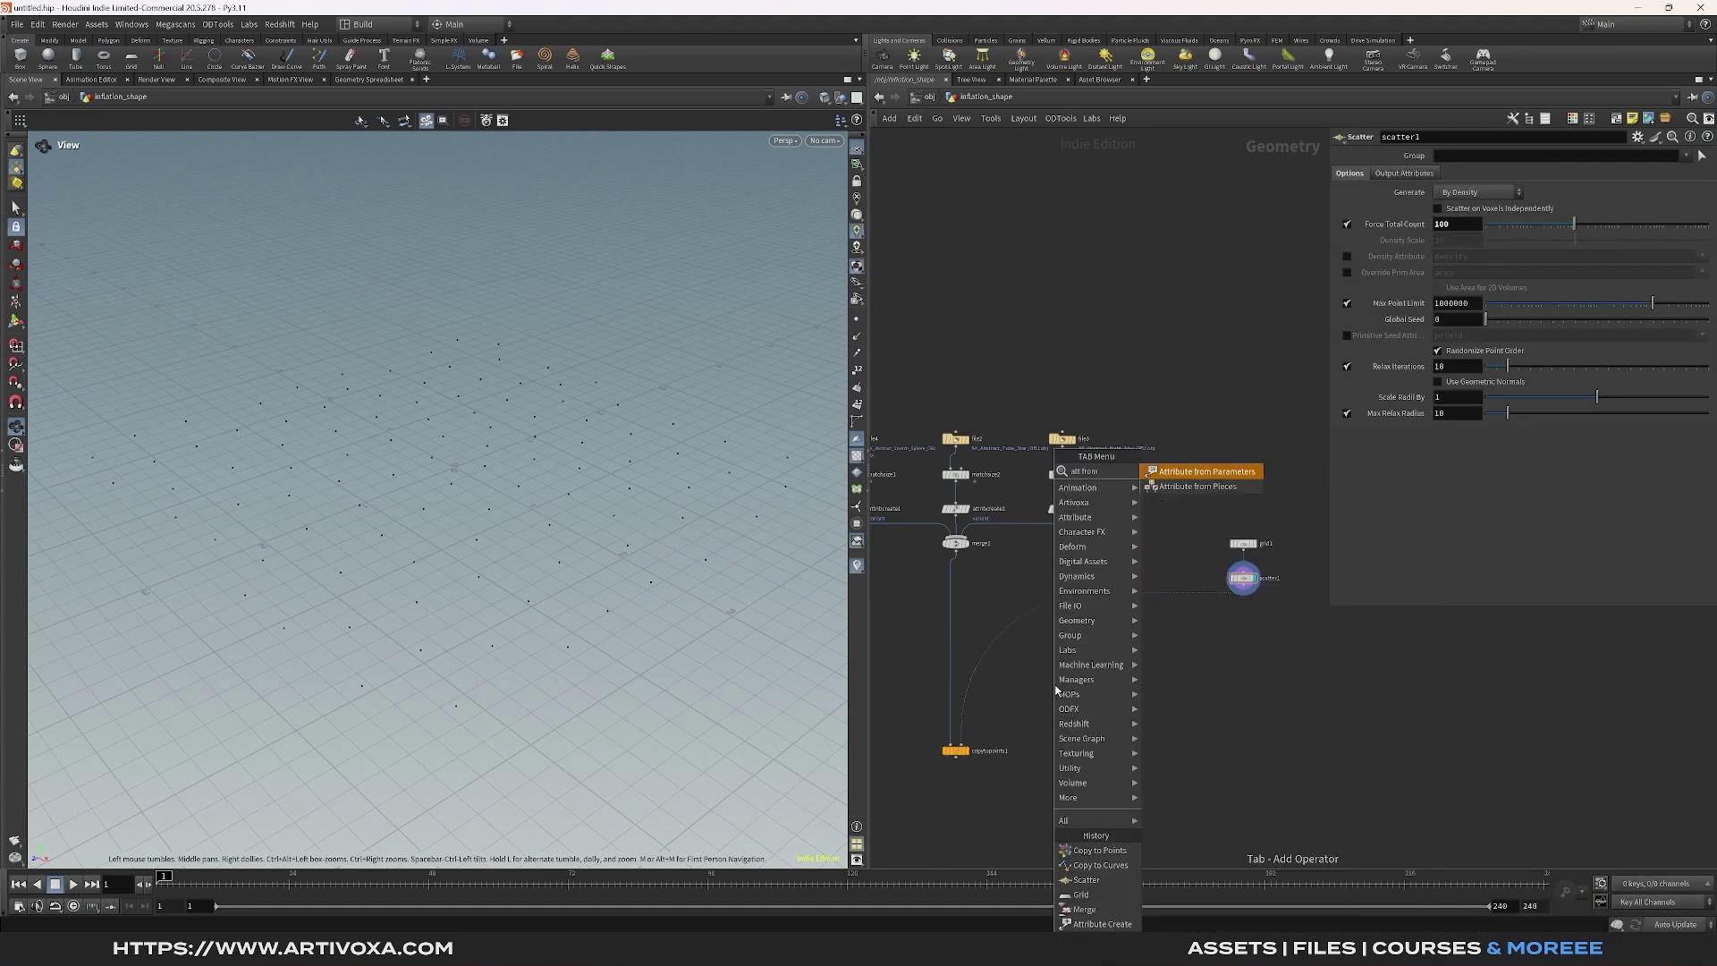
key("Down")
key("Return")
left_click(1145, 648)
left_click(957, 553)
left_click(1152, 643)
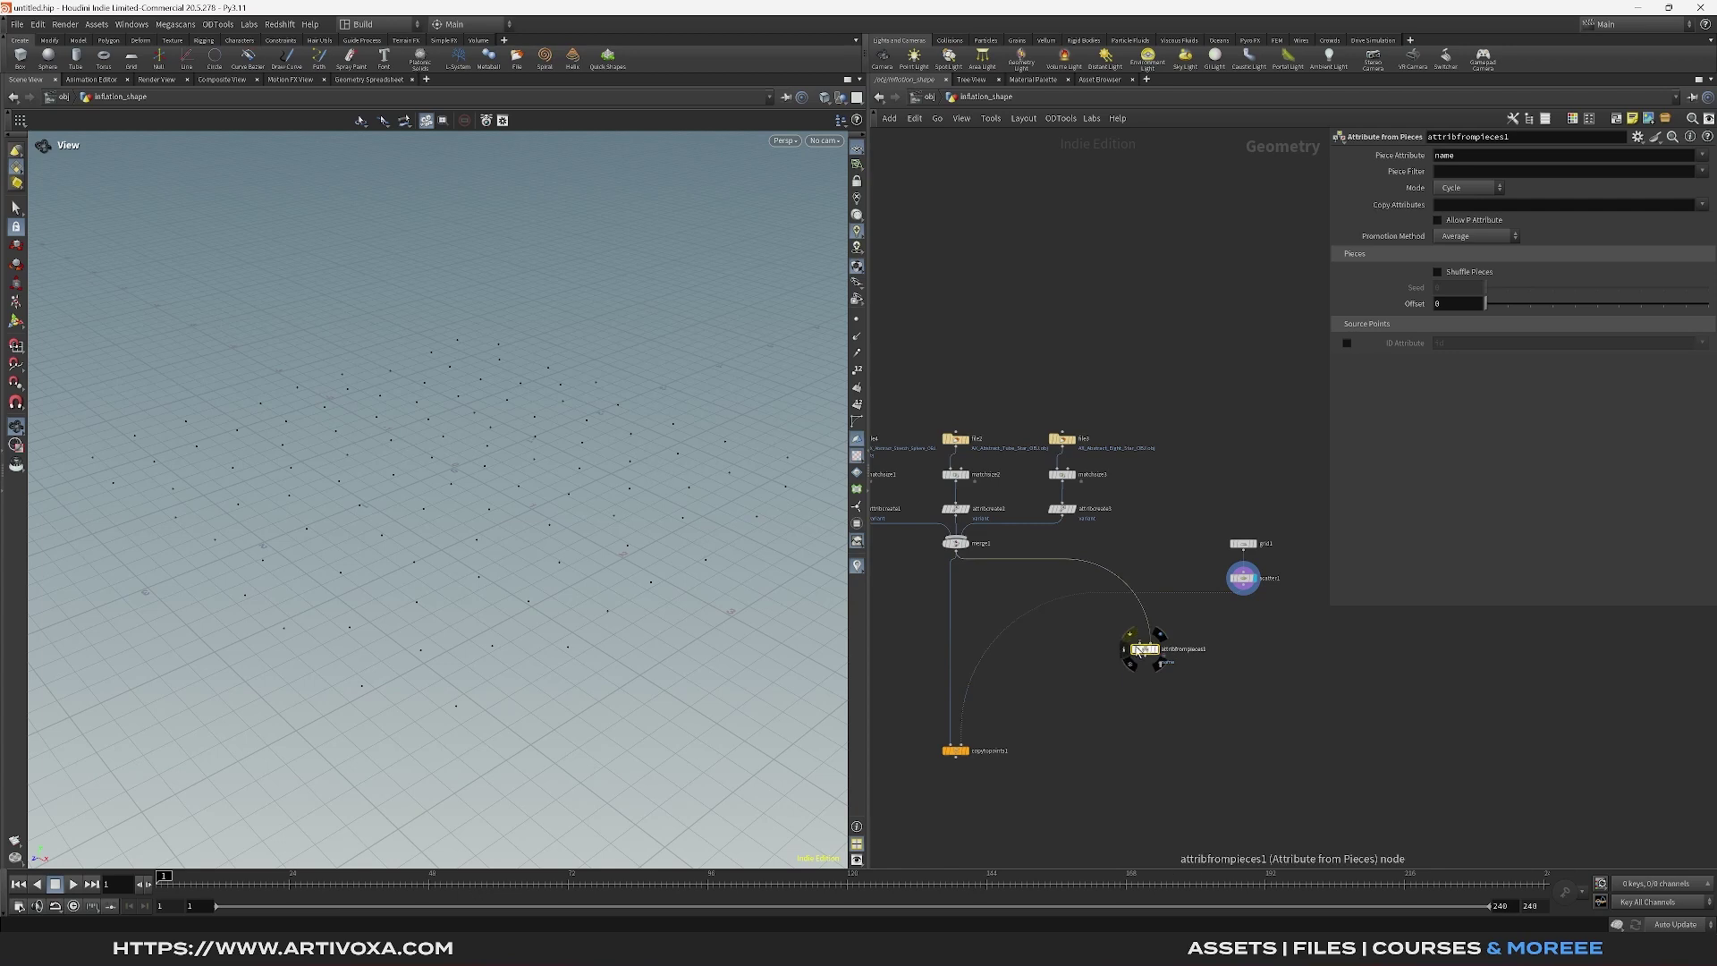
Wire the scattered points into the Attribute from Pieces node and set its Piece Attribute to "variant"
left_click_drag(1145, 649, 1199, 643)
left_click(1242, 591)
left_click(1165, 640)
left_click(1478, 159)
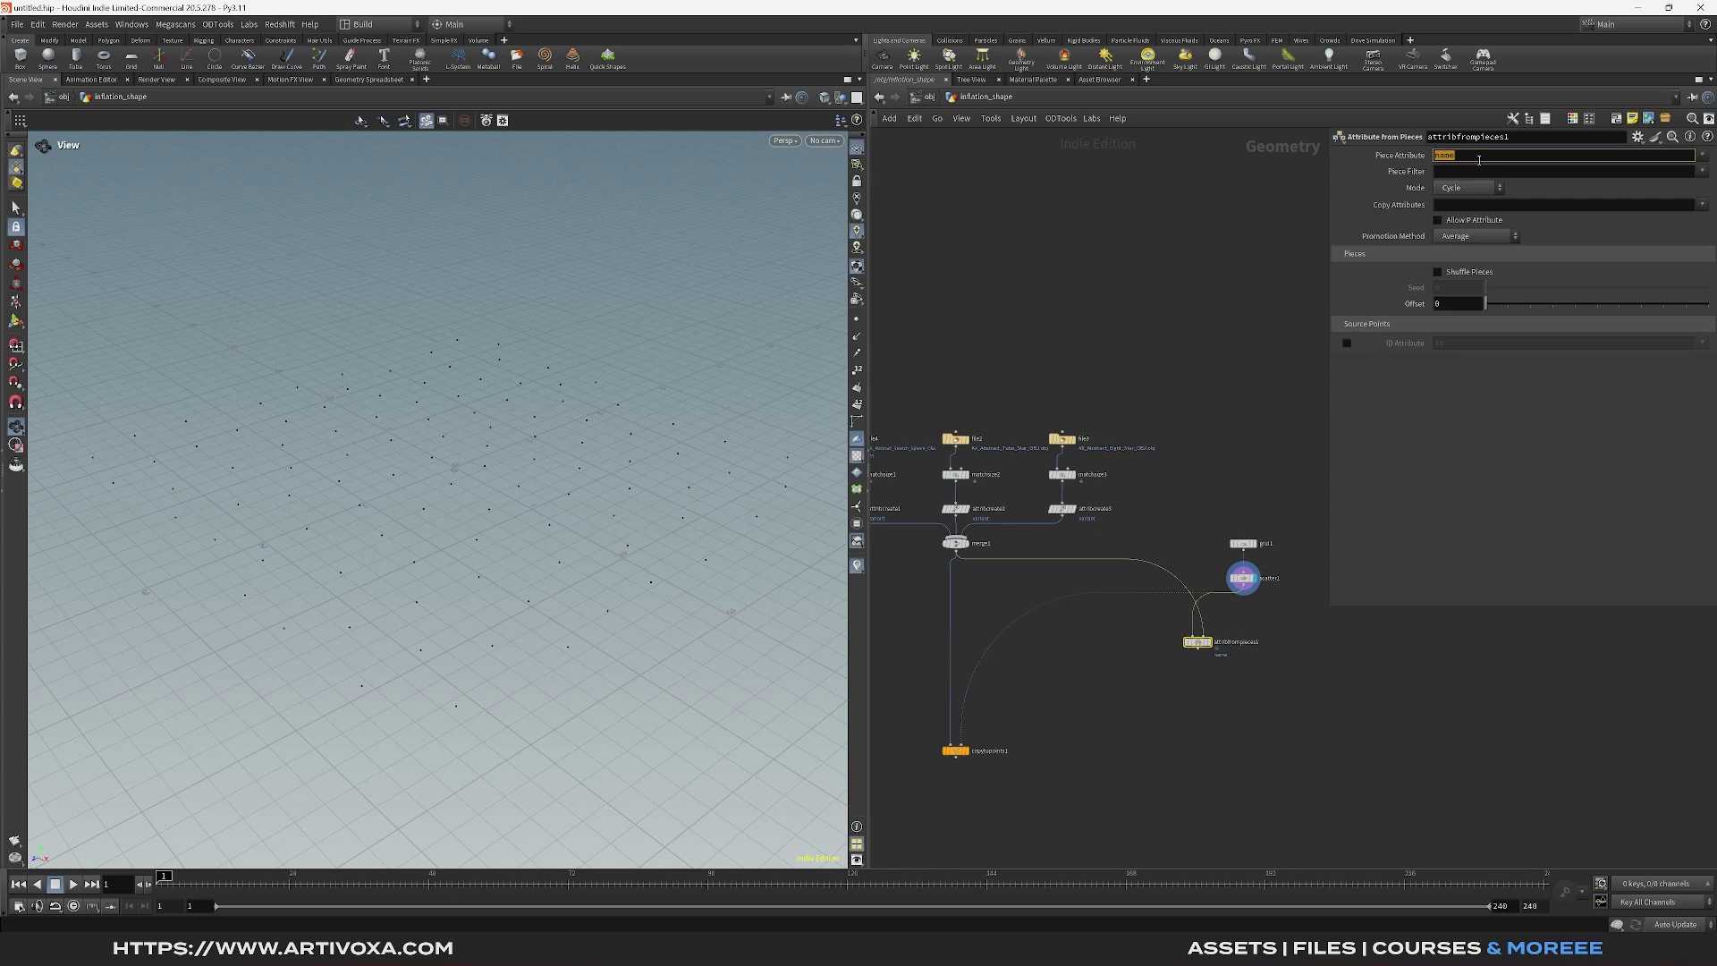
type("variant")
key("Return")
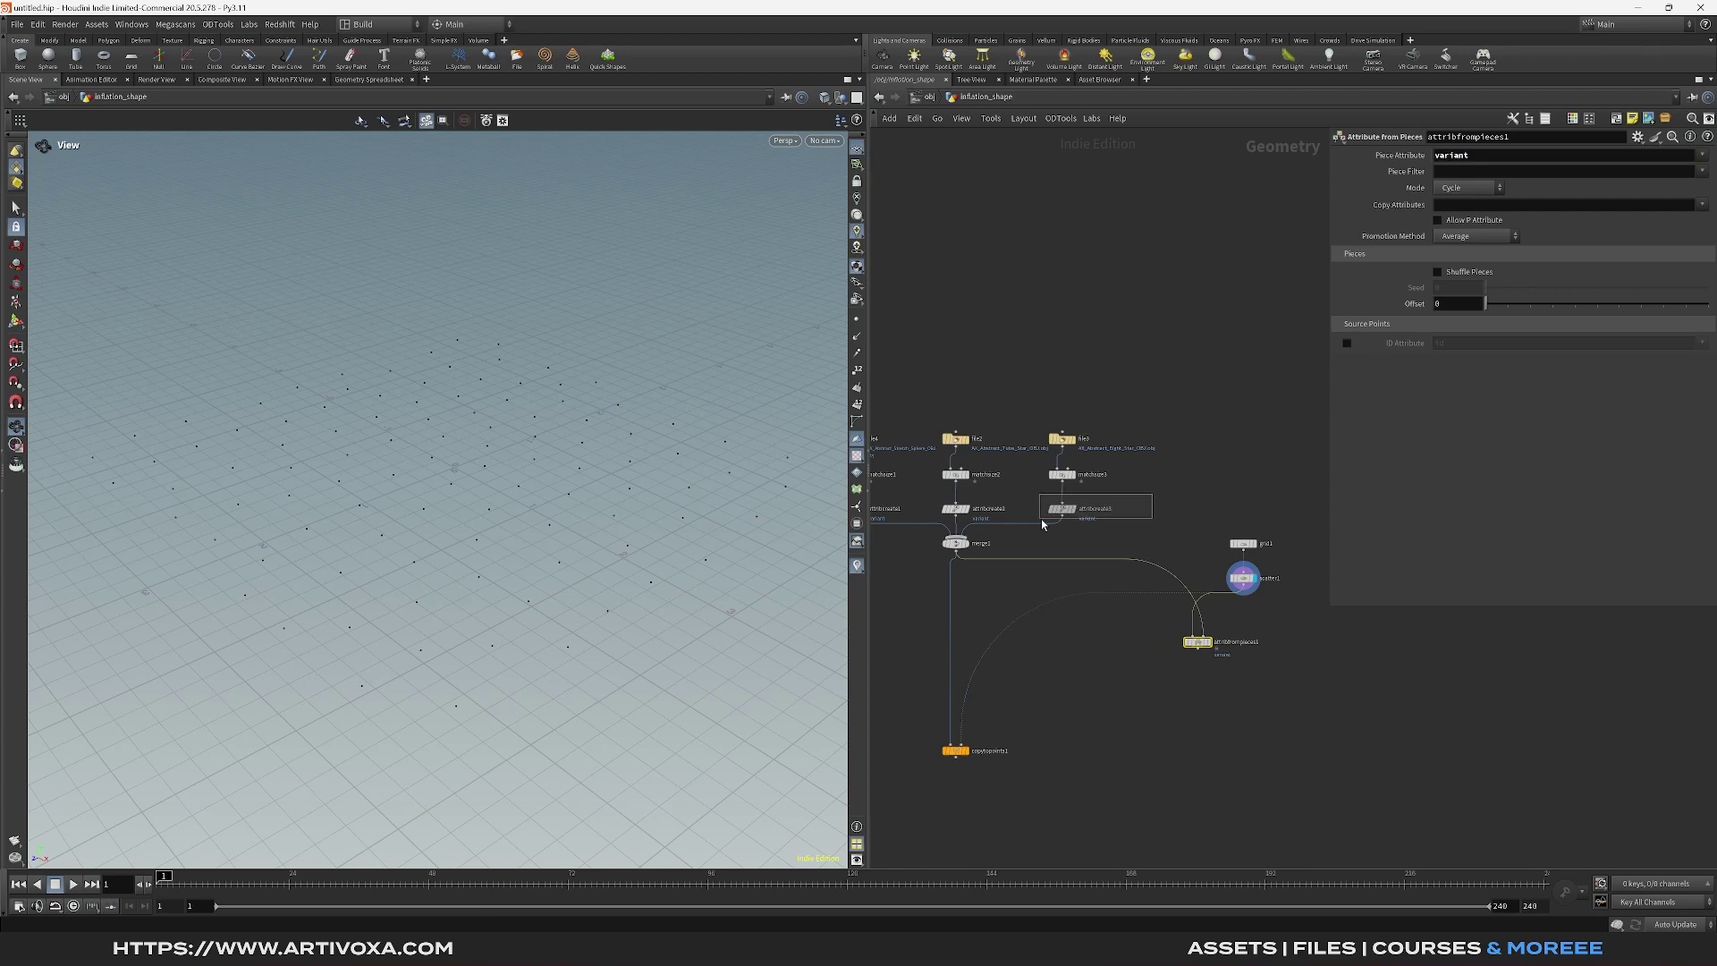
Check the third shape's variant attribute node, then feed the Attribute from Pieces output into the Copy to Points target input
left_click(1062, 509)
left_click(1198, 641)
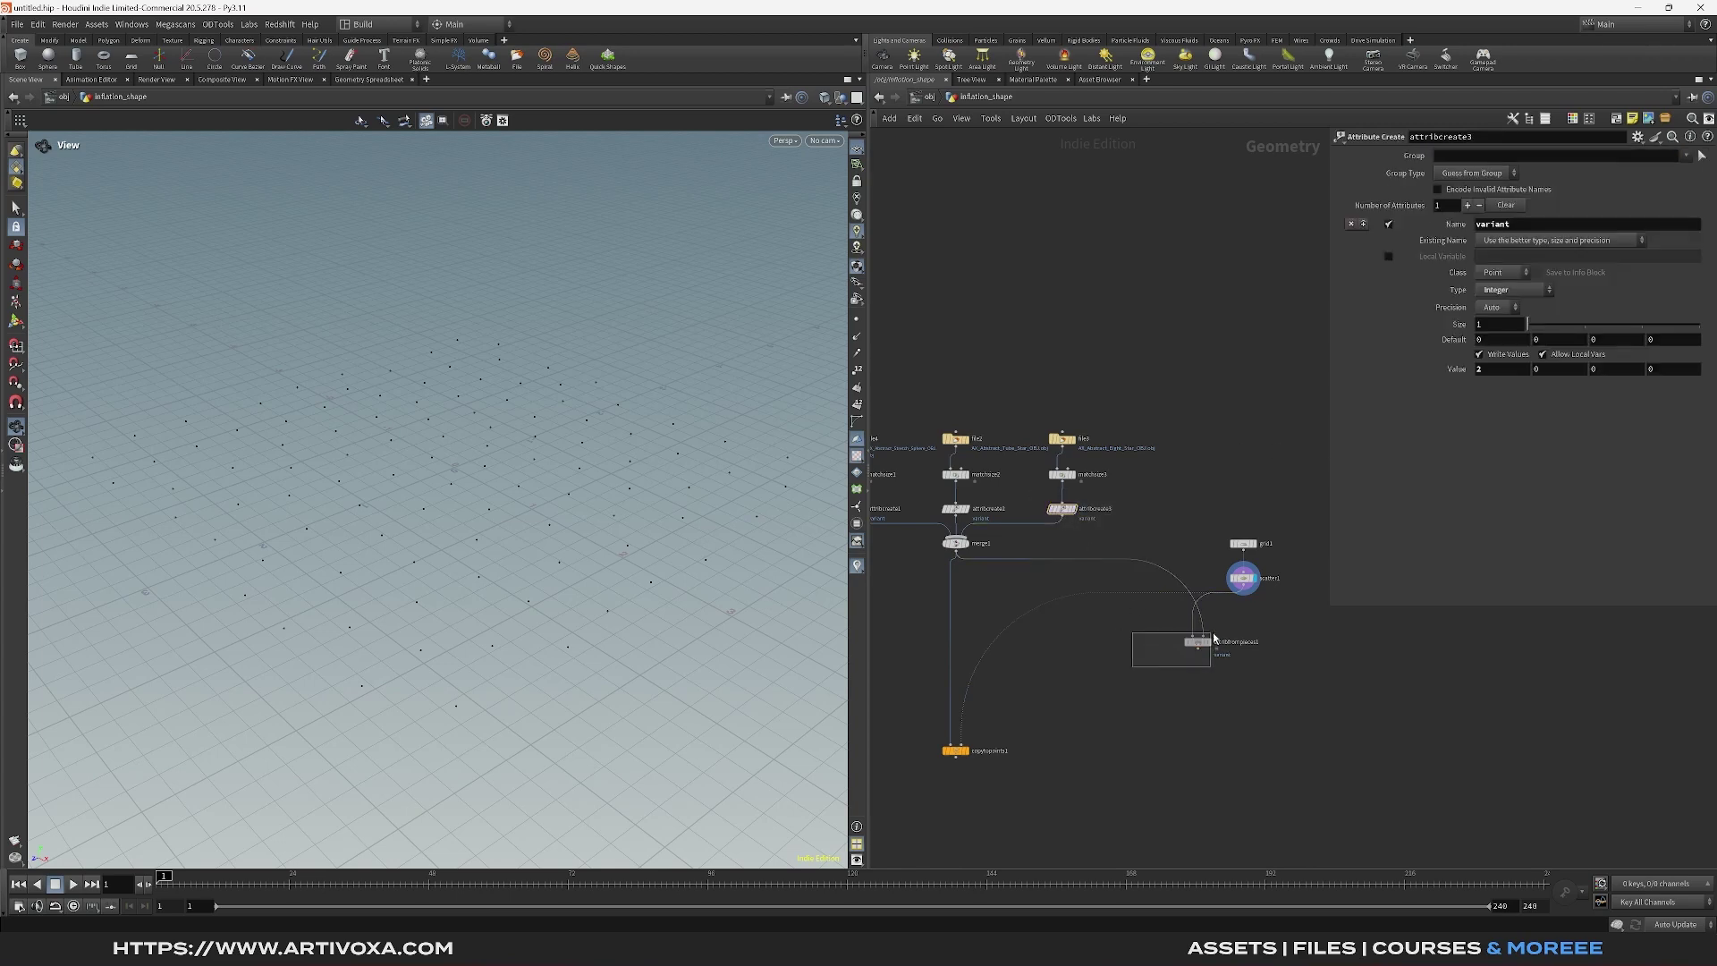
left_click_drag(1197, 650, 955, 715)
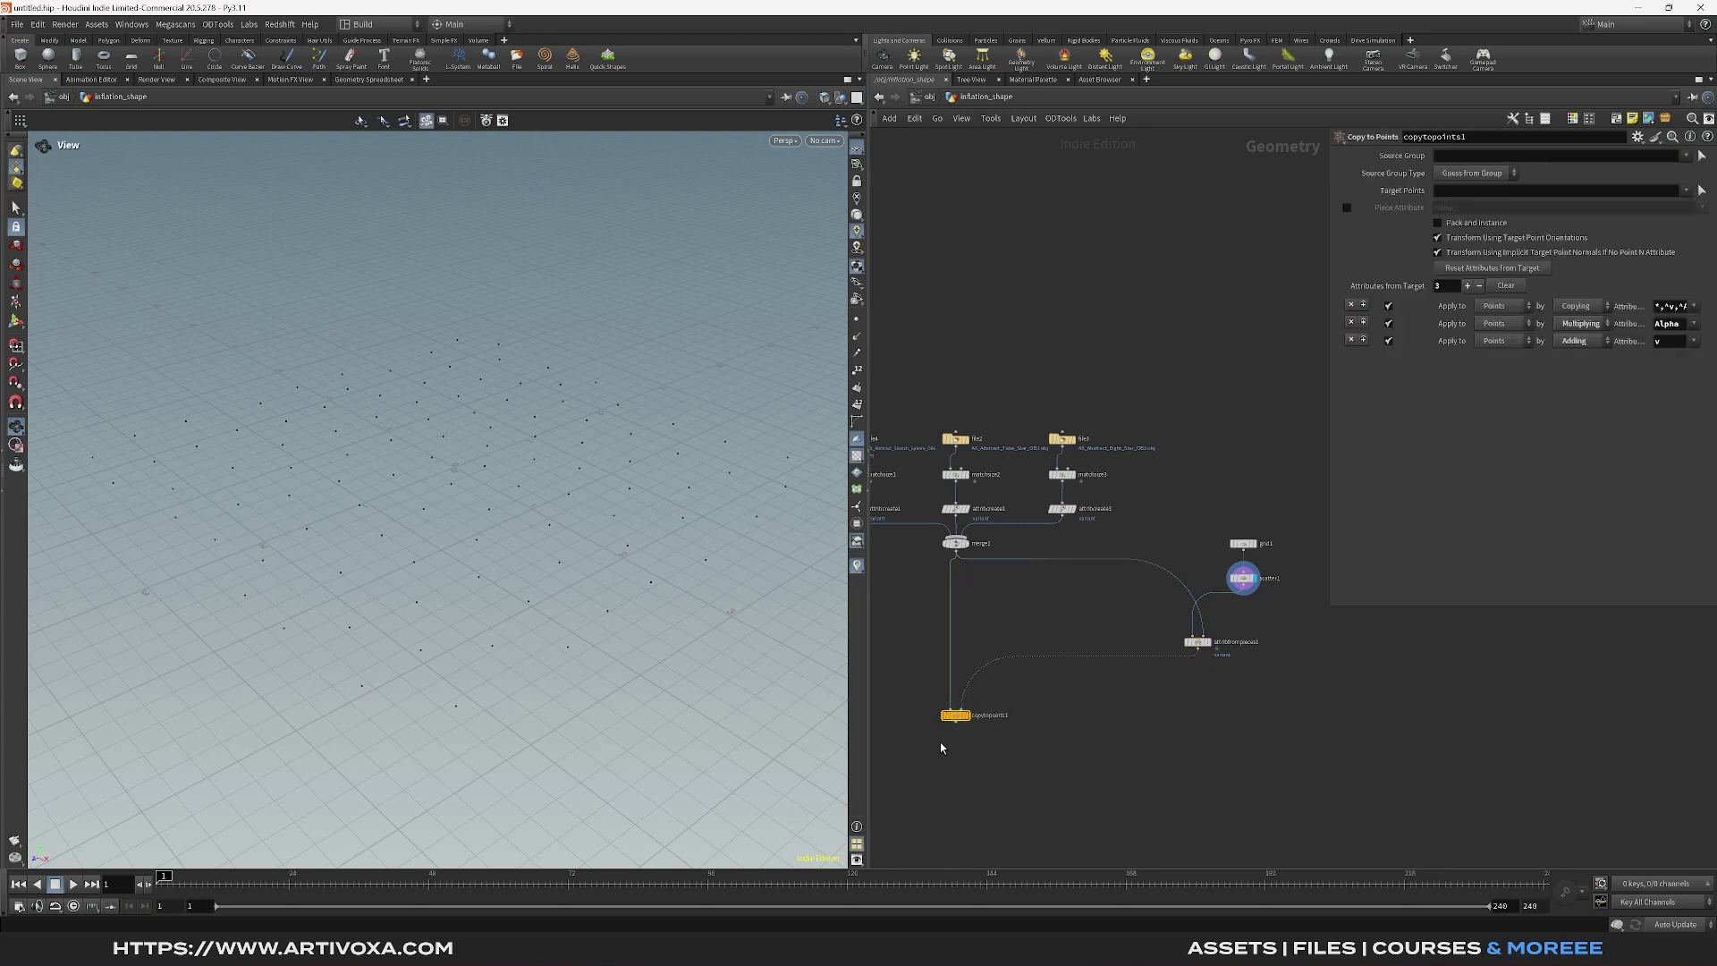
Enable Piece Attribute on the Copy to Points node, set it to "variant", and display the result
left_click(1347, 207)
left_click(1473, 209)
type("variant")
key("Return")
left_click(966, 716)
mouse_move(512, 529)
left_mouse_down()
mouse_move(537, 572)
mouse_move(512, 525)
left_mouse_up()
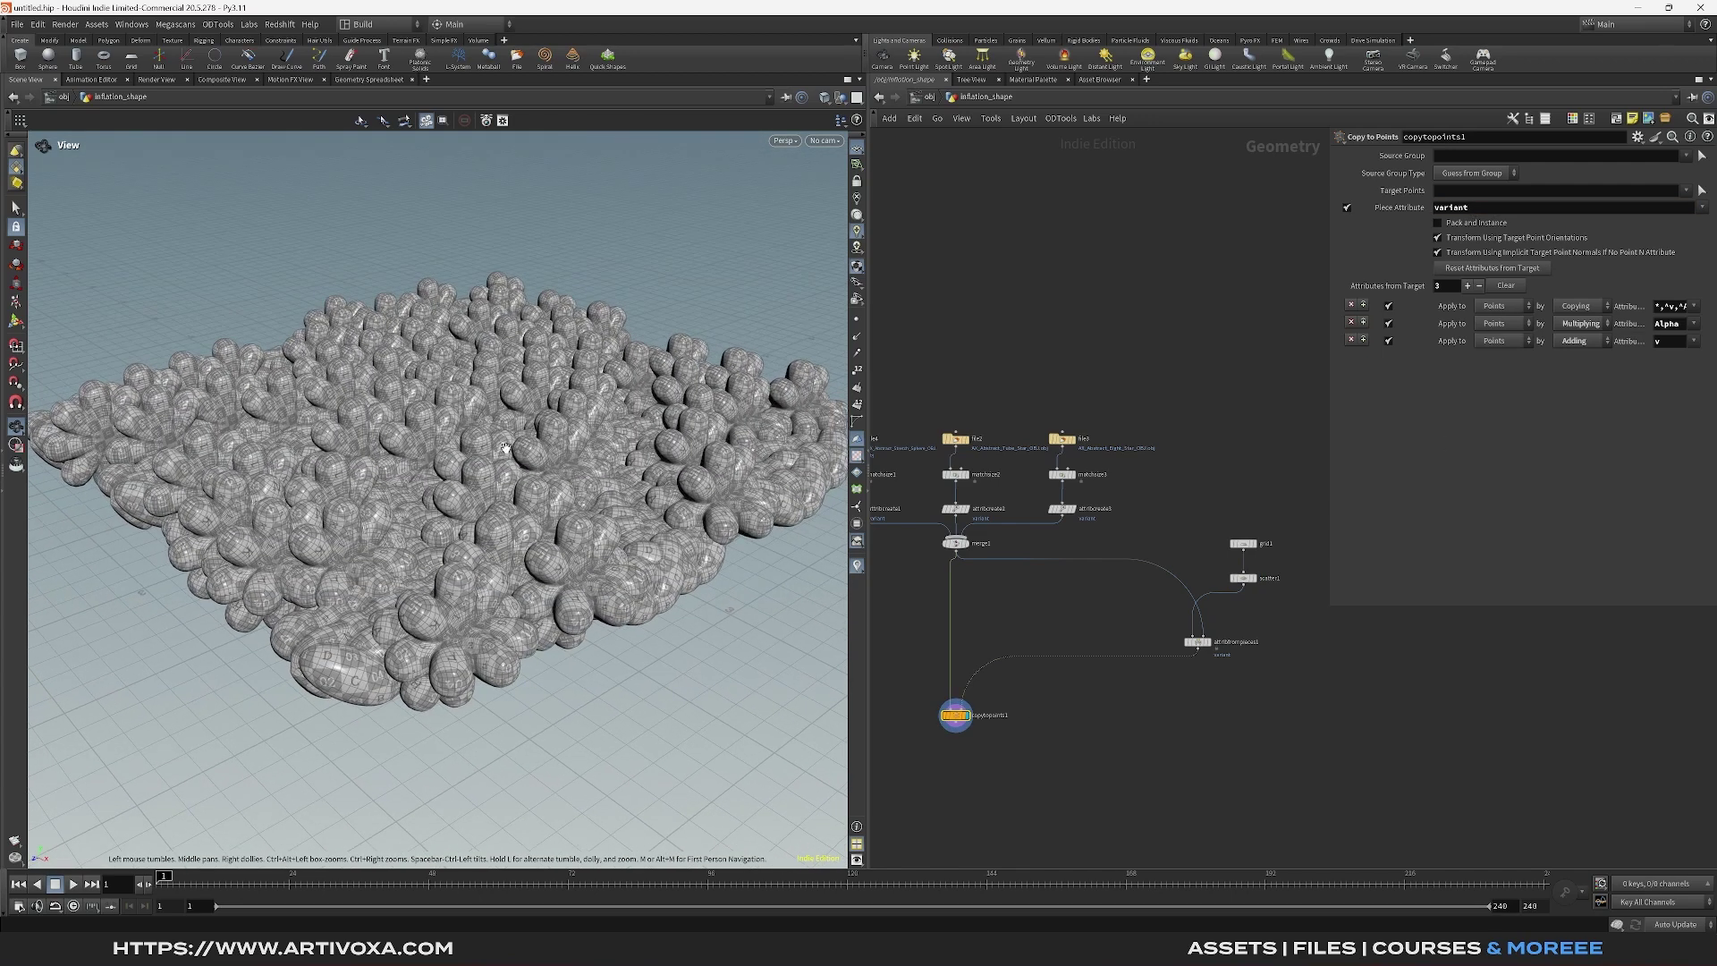
key("l")
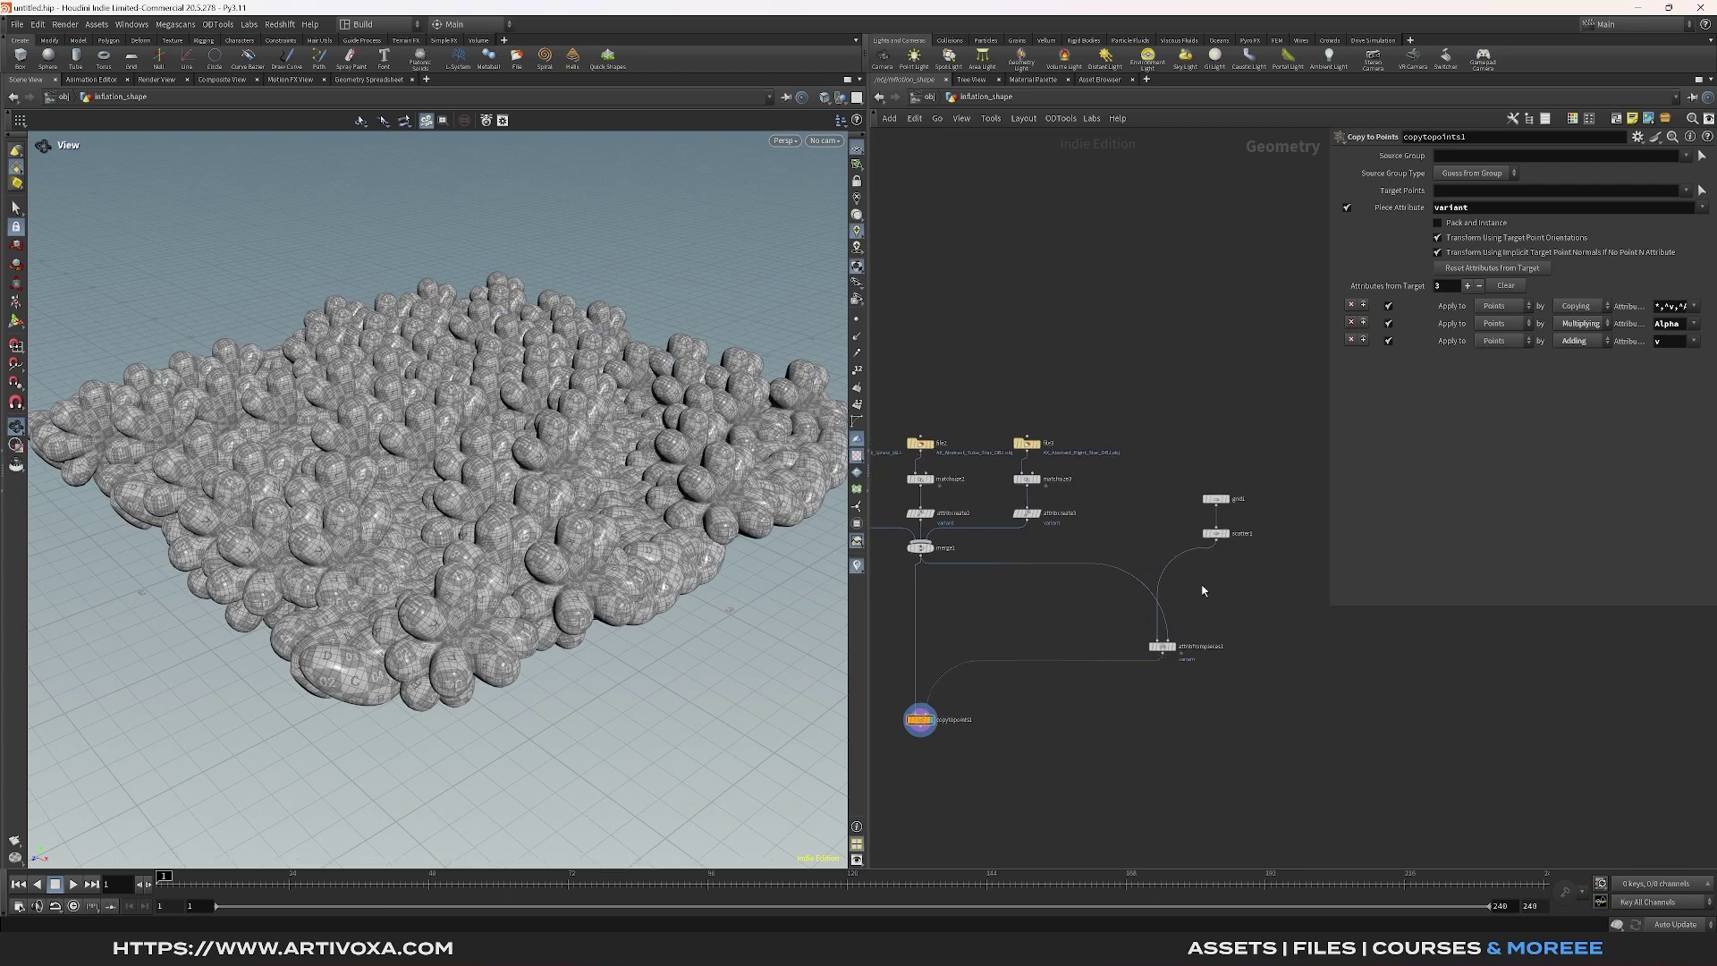
Insert an Attribute Randomize node after the Scatter node to give each copied shape a random Cd colour
key("Tab")
type("attribrand")
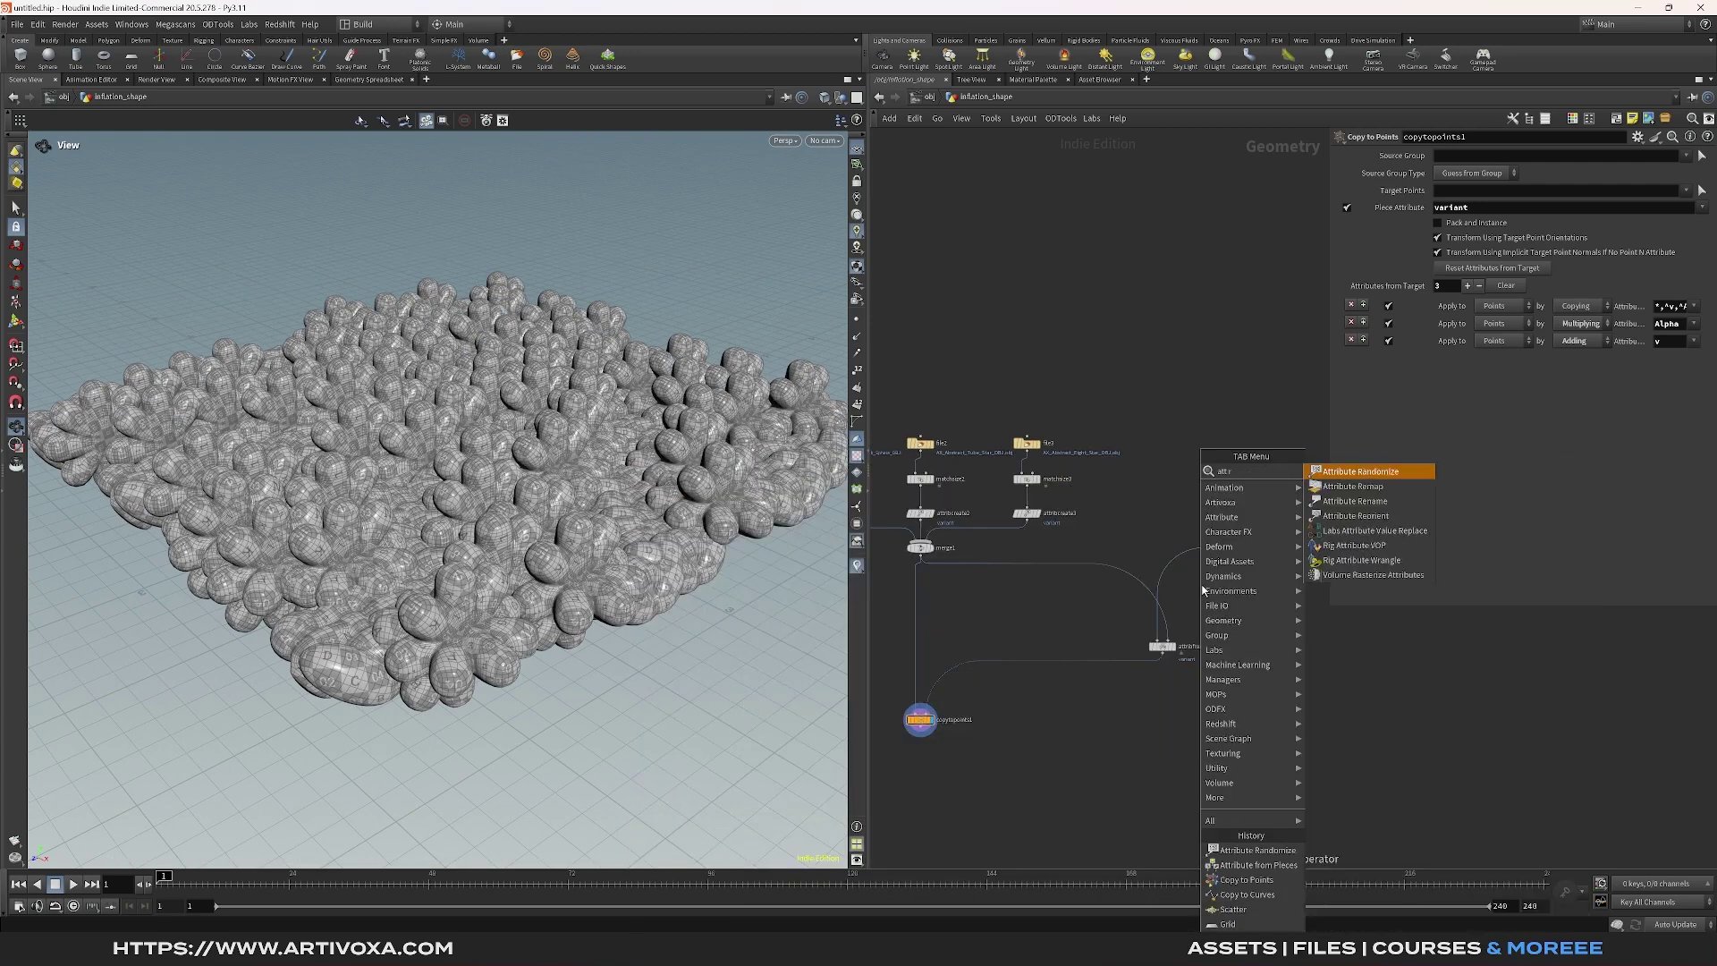
key("Return")
left_click(1202, 585)
left_click_drag(1202, 581, 1224, 574)
left_click_drag(448, 537, 492, 505)
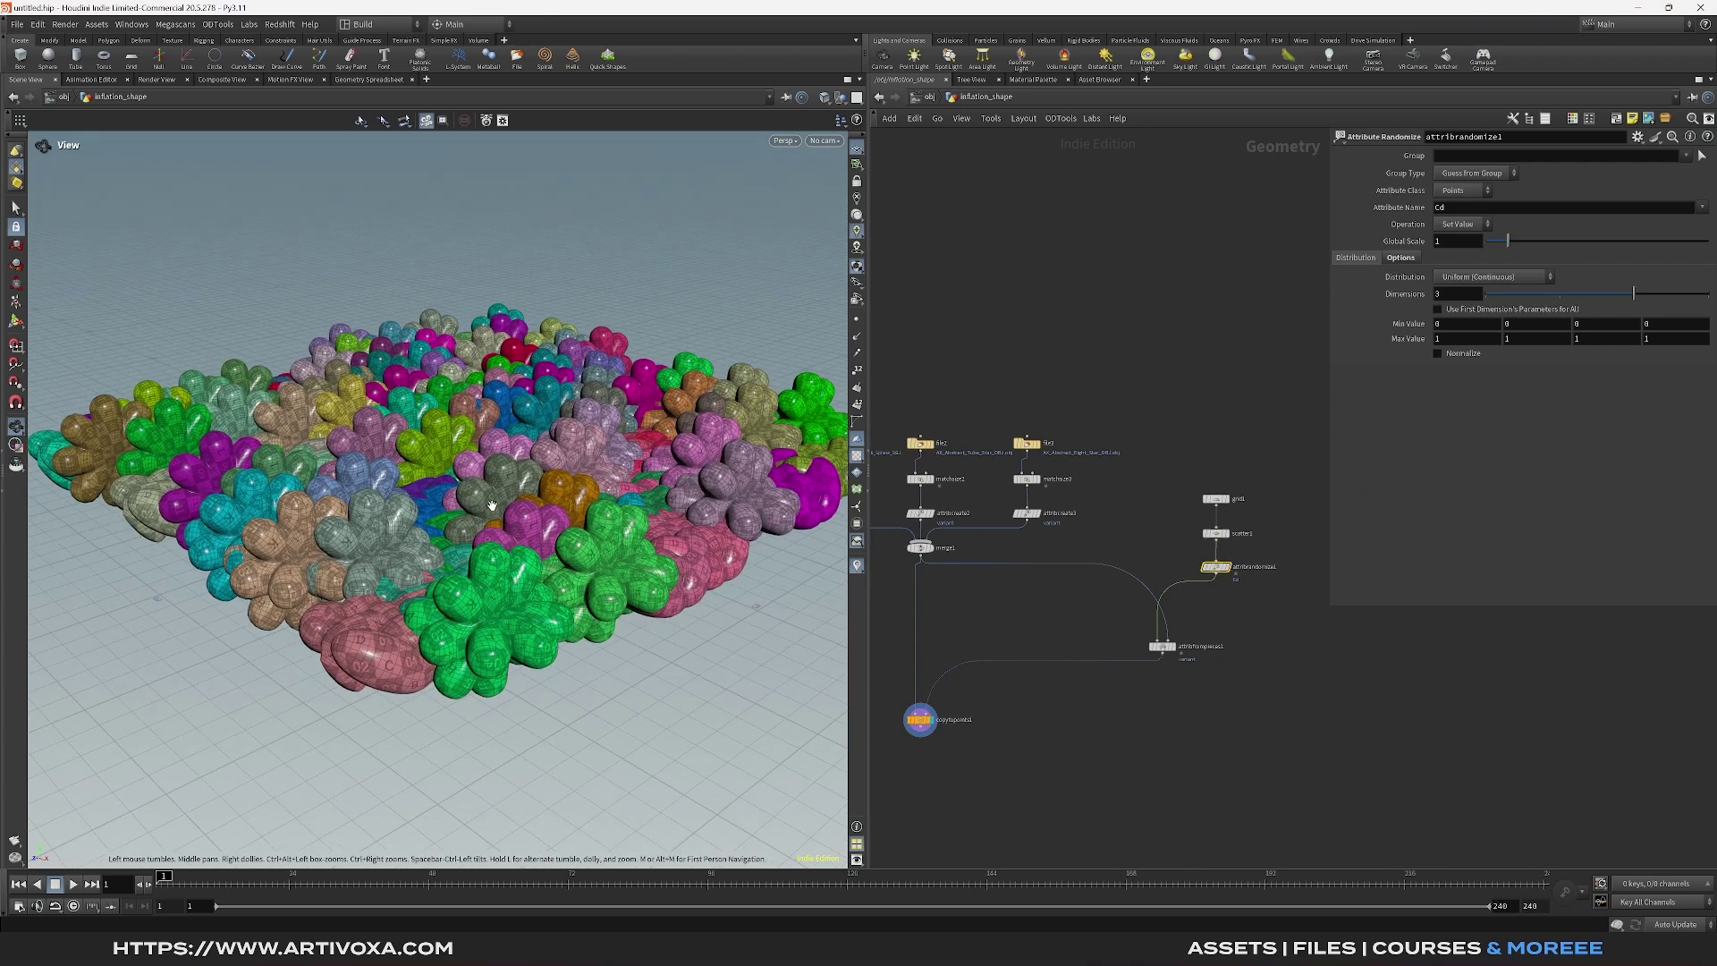
Insert a second Attribute Randomize node between the colour randomizer and the Attribute from Pieces node
key("Tab")
type("attribrand")
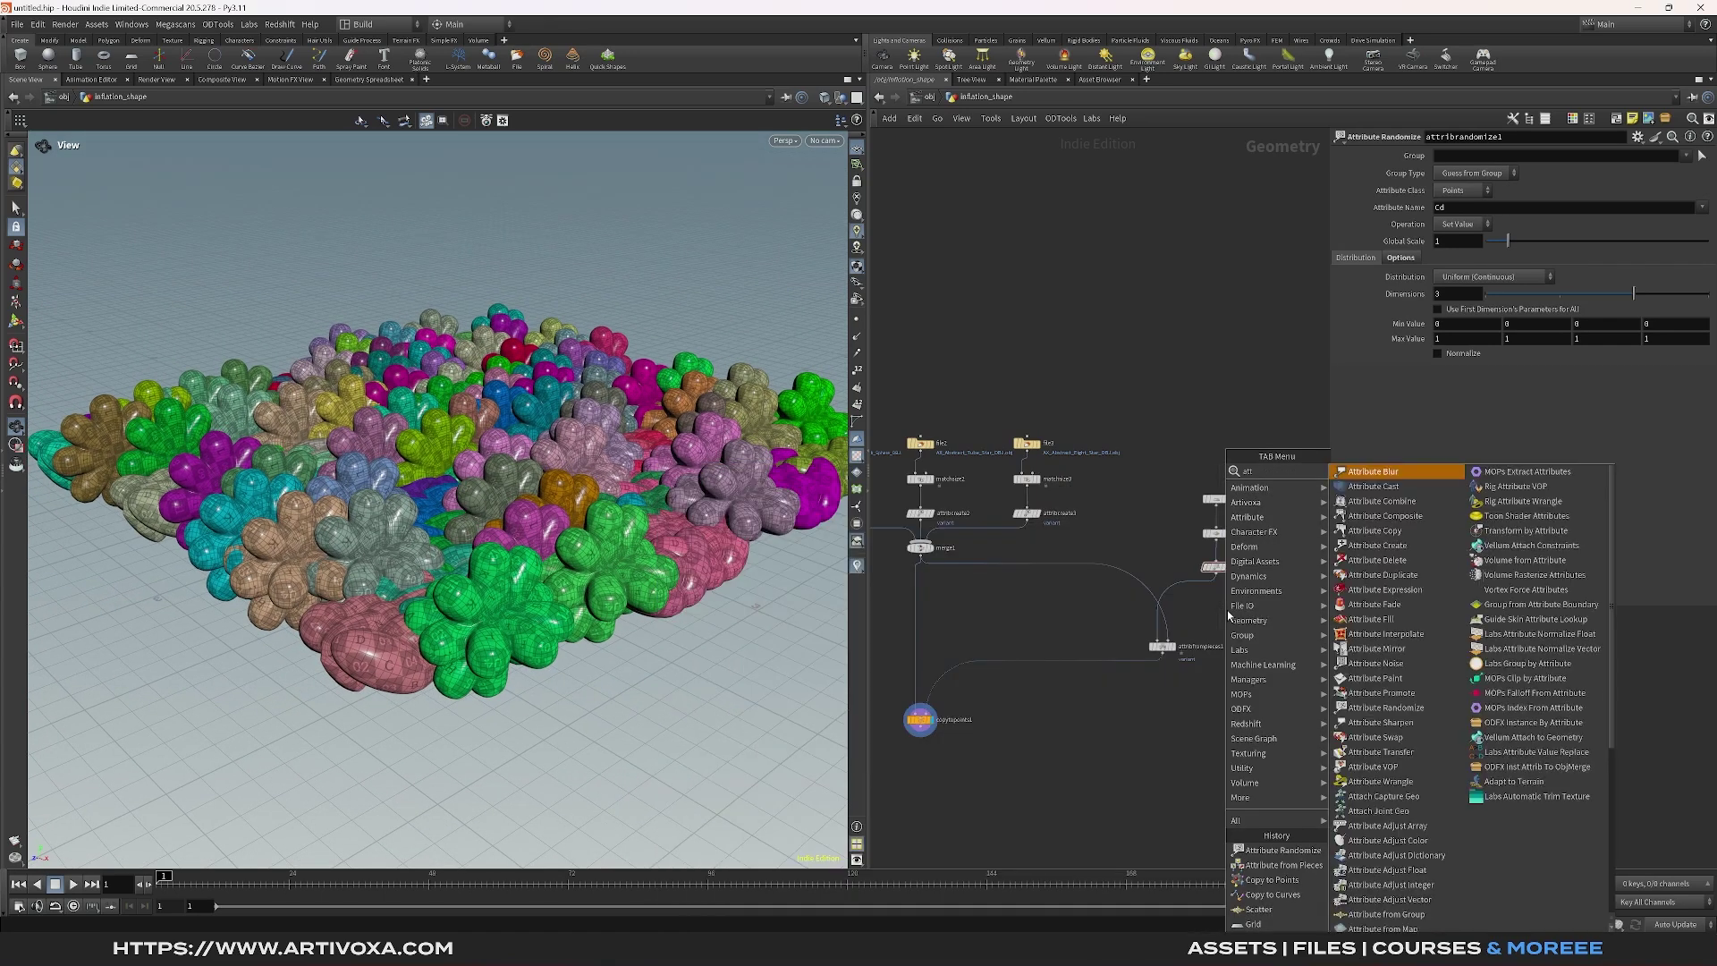
key("Return")
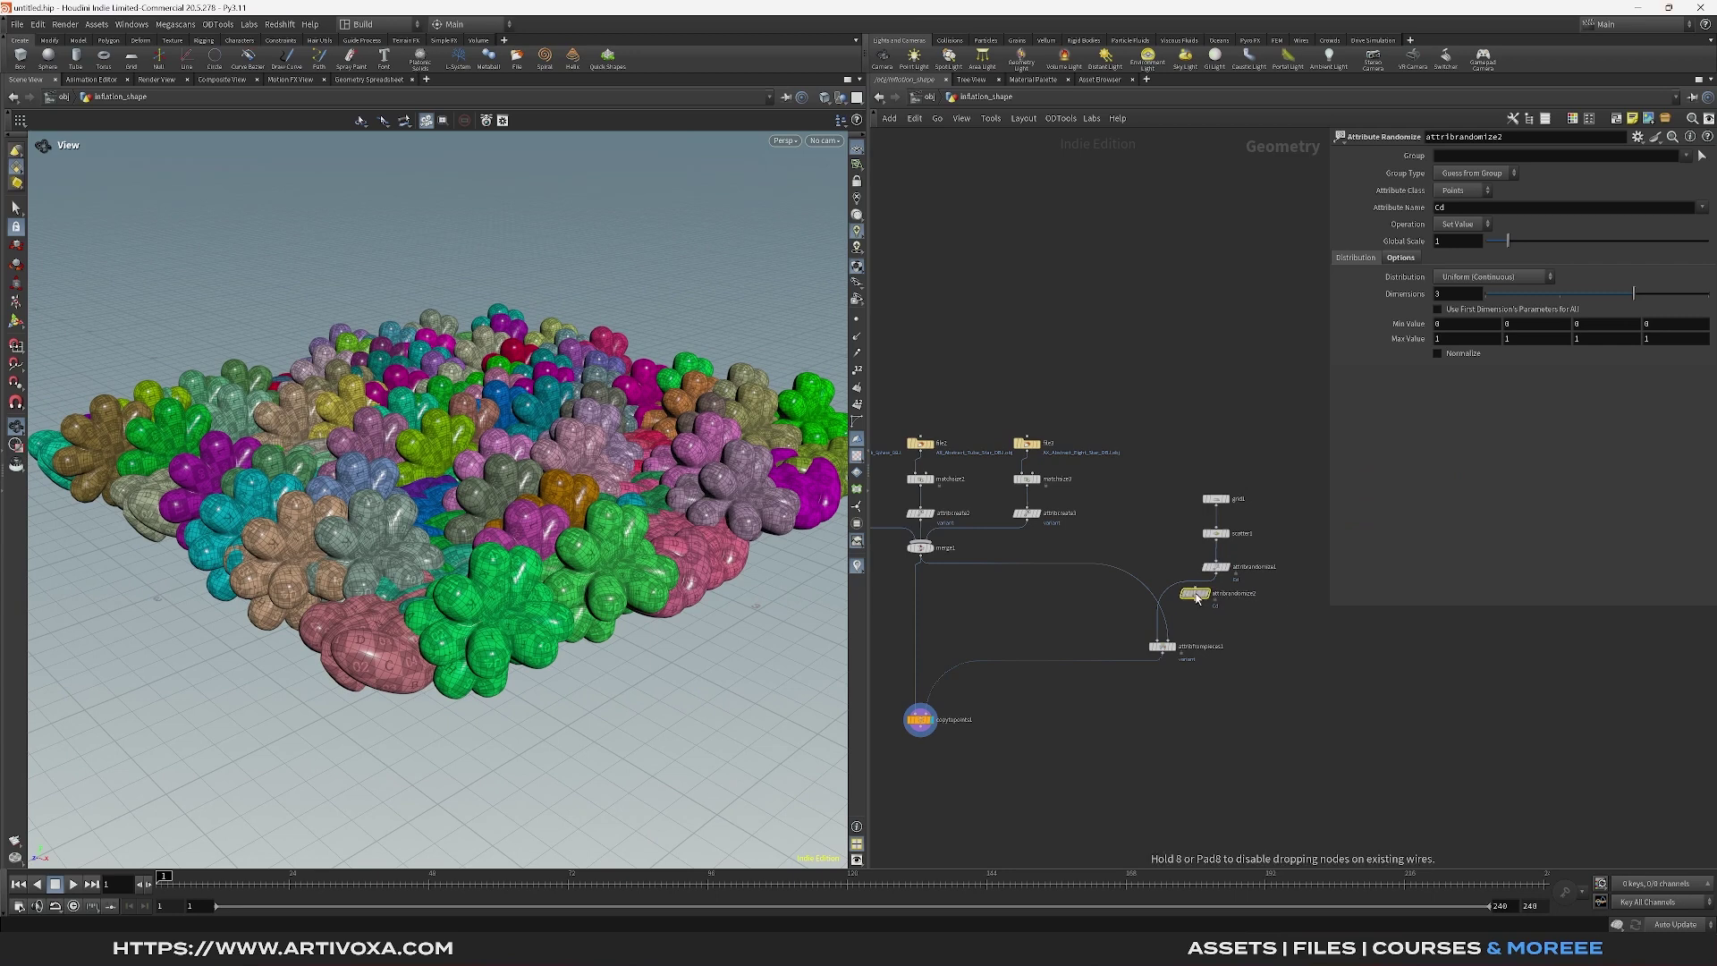
left_click(1203, 599)
left_click_drag(1208, 605, 1218, 609)
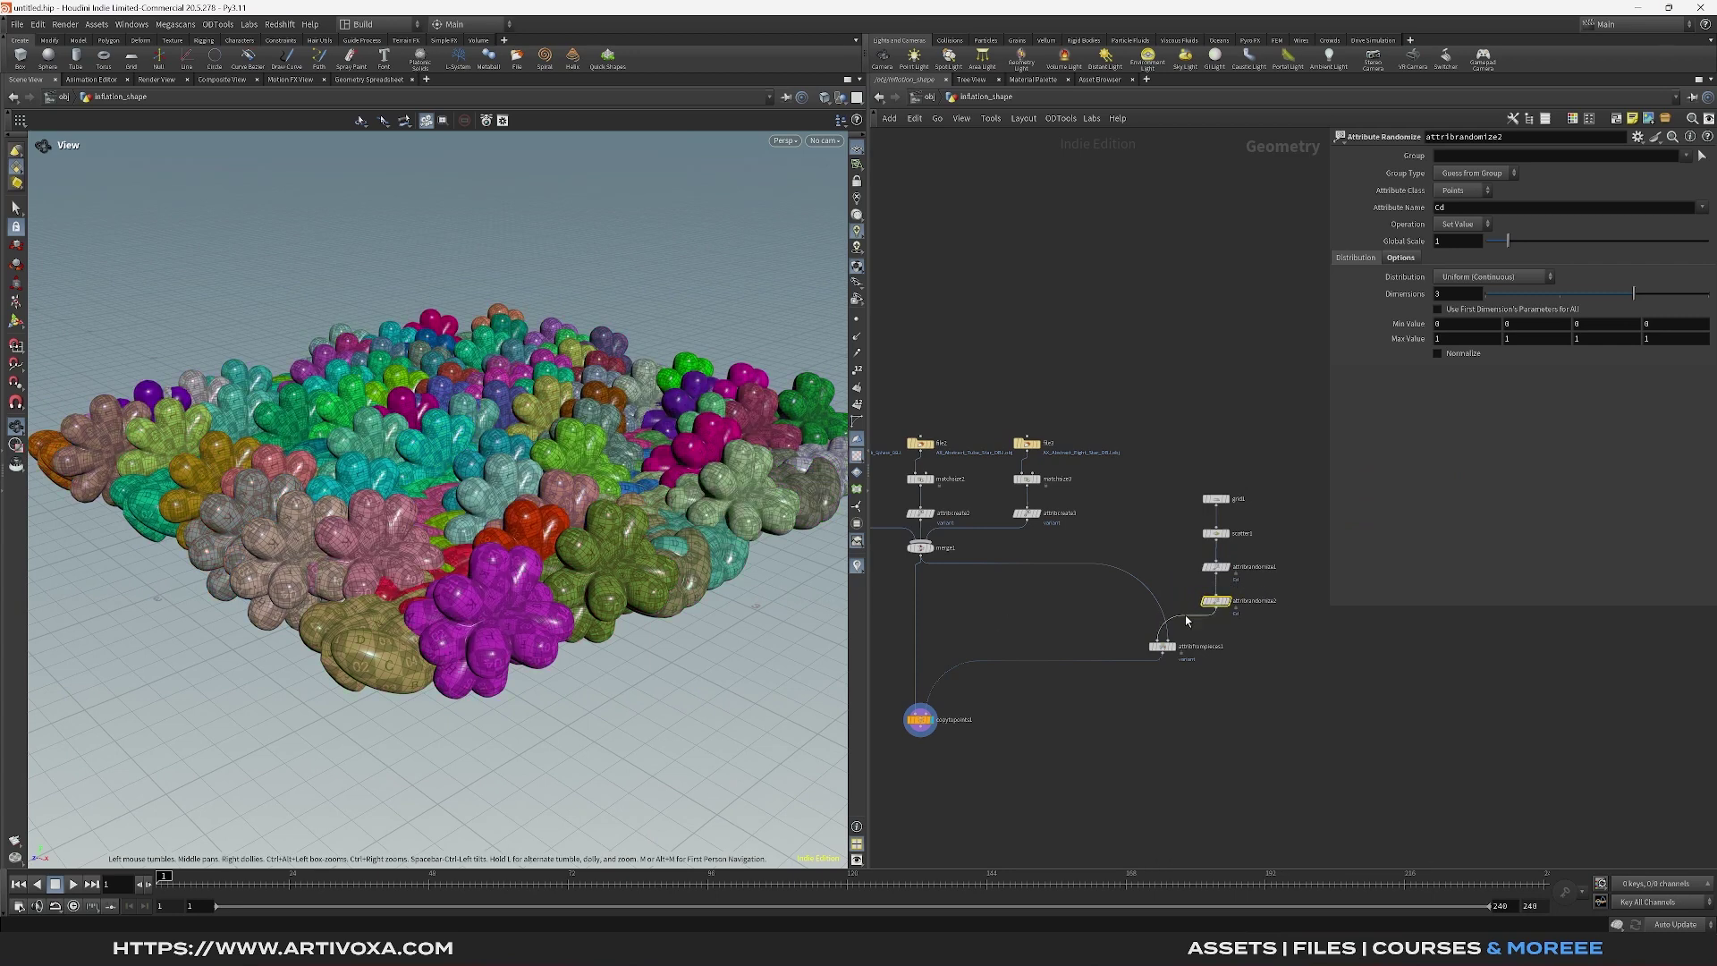
Set the second Attribute Randomize node's Attribute Name to "orient" and its Dimensions to 4
left_click(1492, 207)
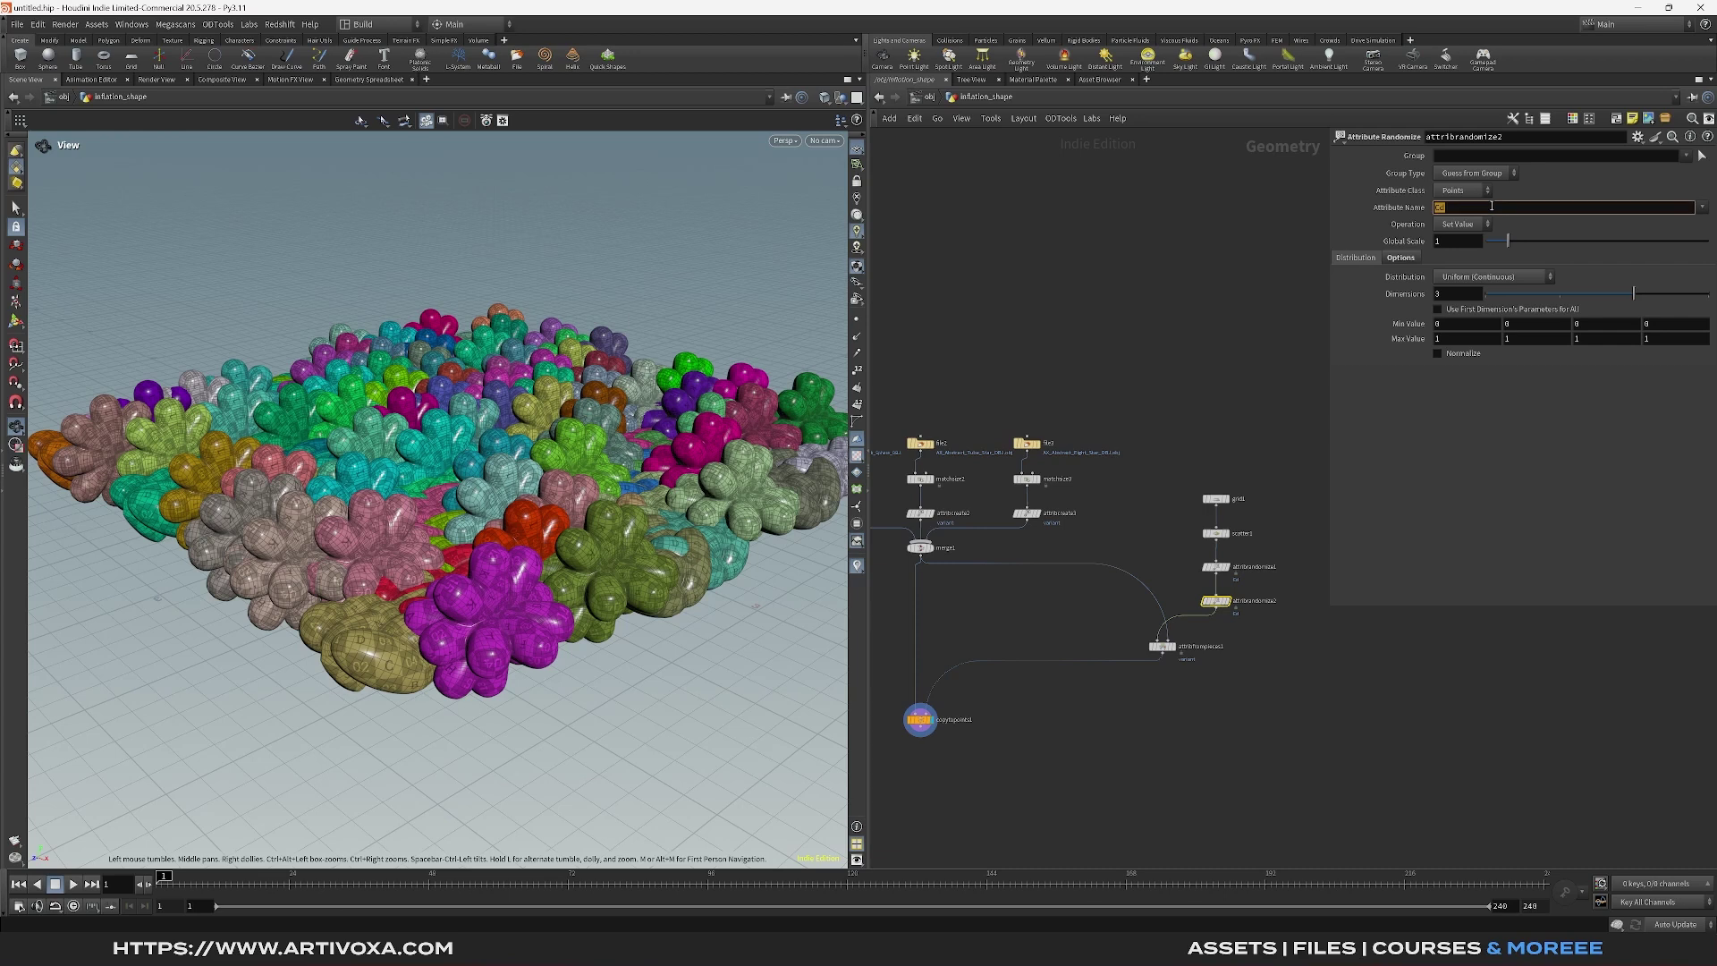
type("orient")
key("Return")
left_click_drag(1633, 293, 1709, 294)
left_click_drag(569, 508, 452, 519)
scroll(452, 518, "down", 5)
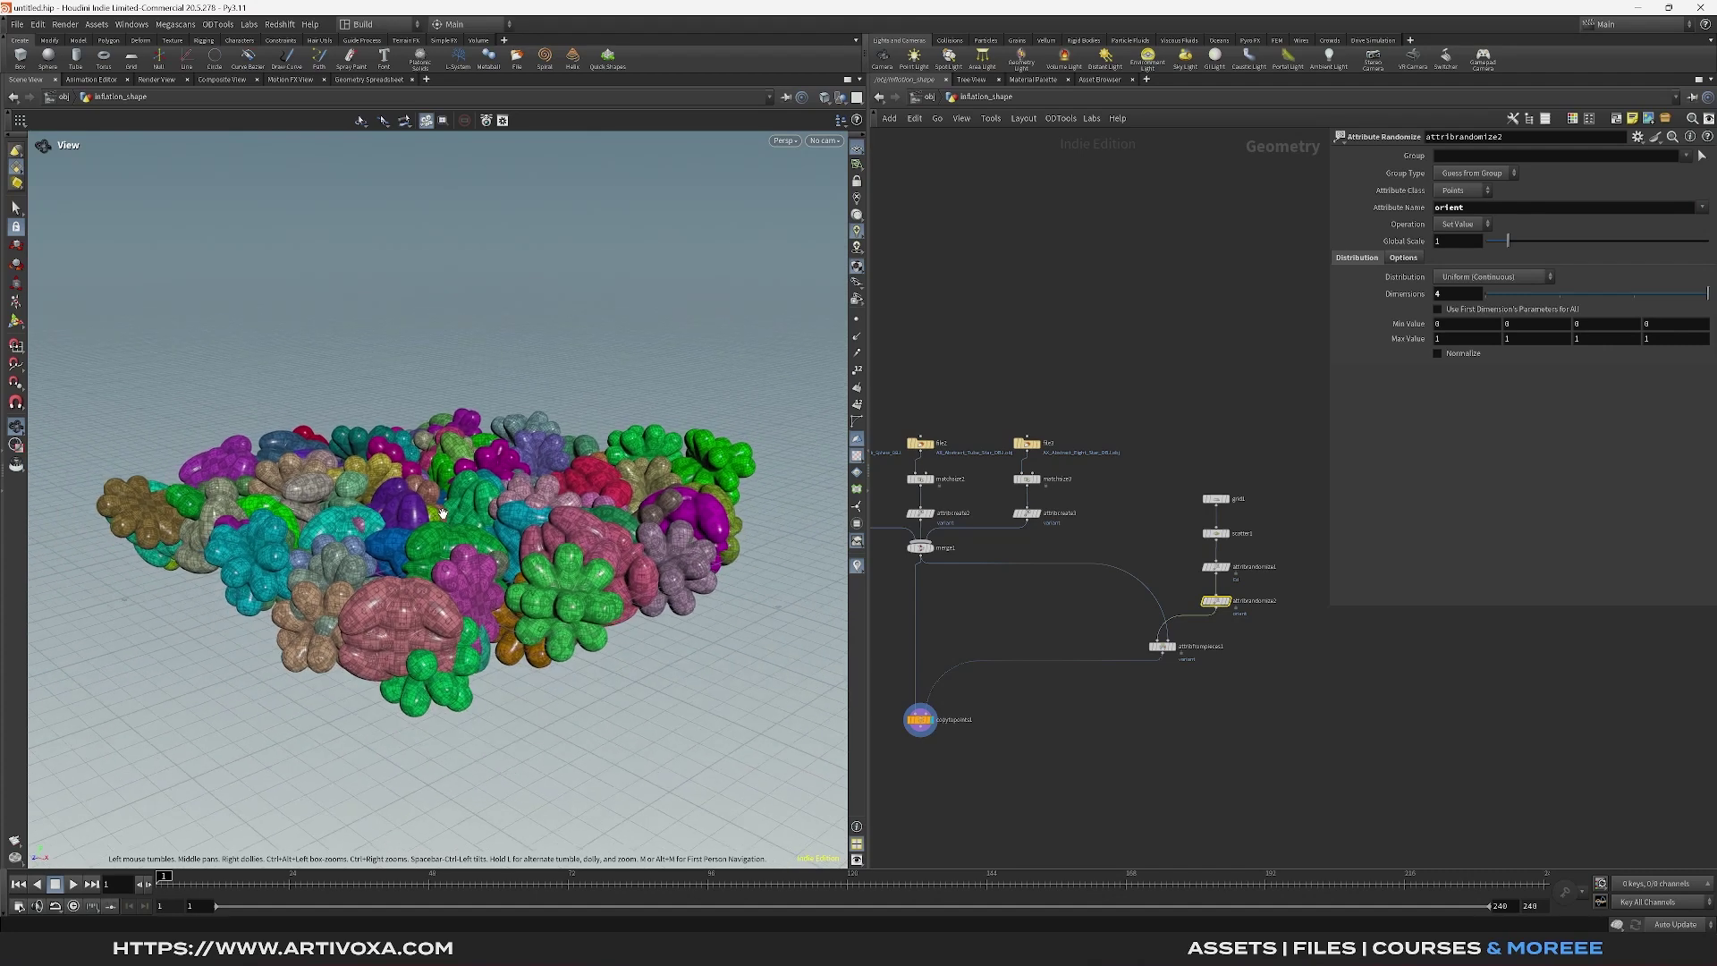
Add a Transform node below Copy to Points, display it, and set its Y translation to 5
middle_click_drag(979, 760, 1001, 705)
key("Tab")
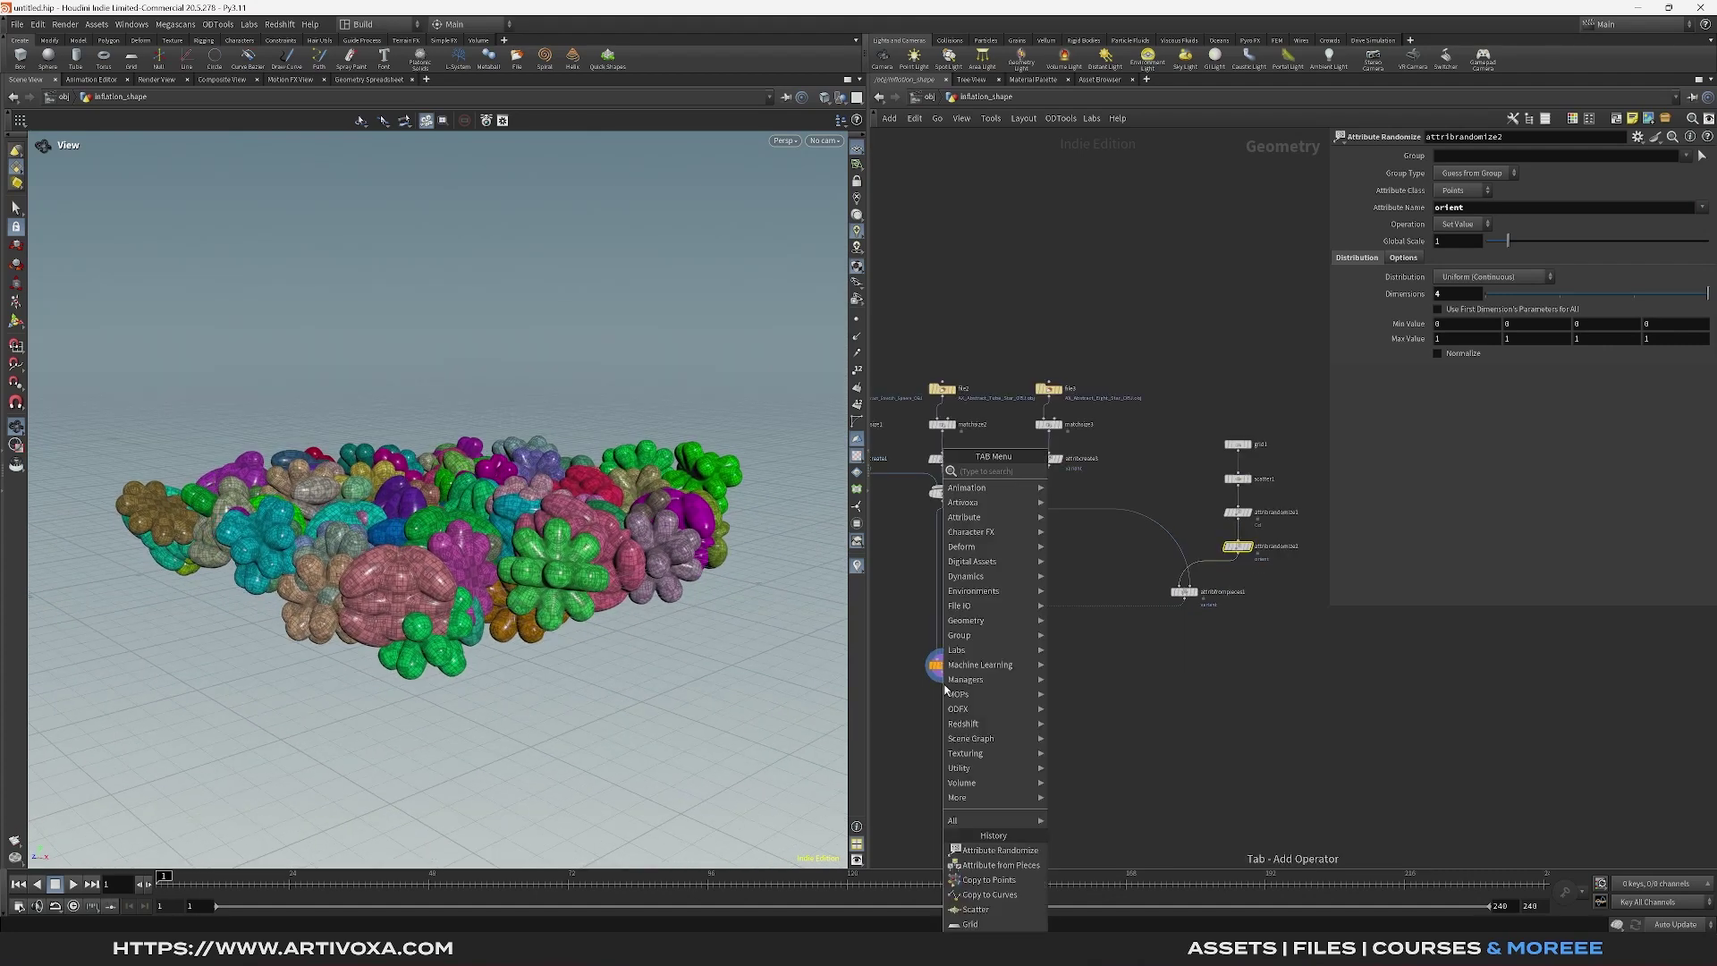
type("trans")
key("Return")
left_click(944, 696)
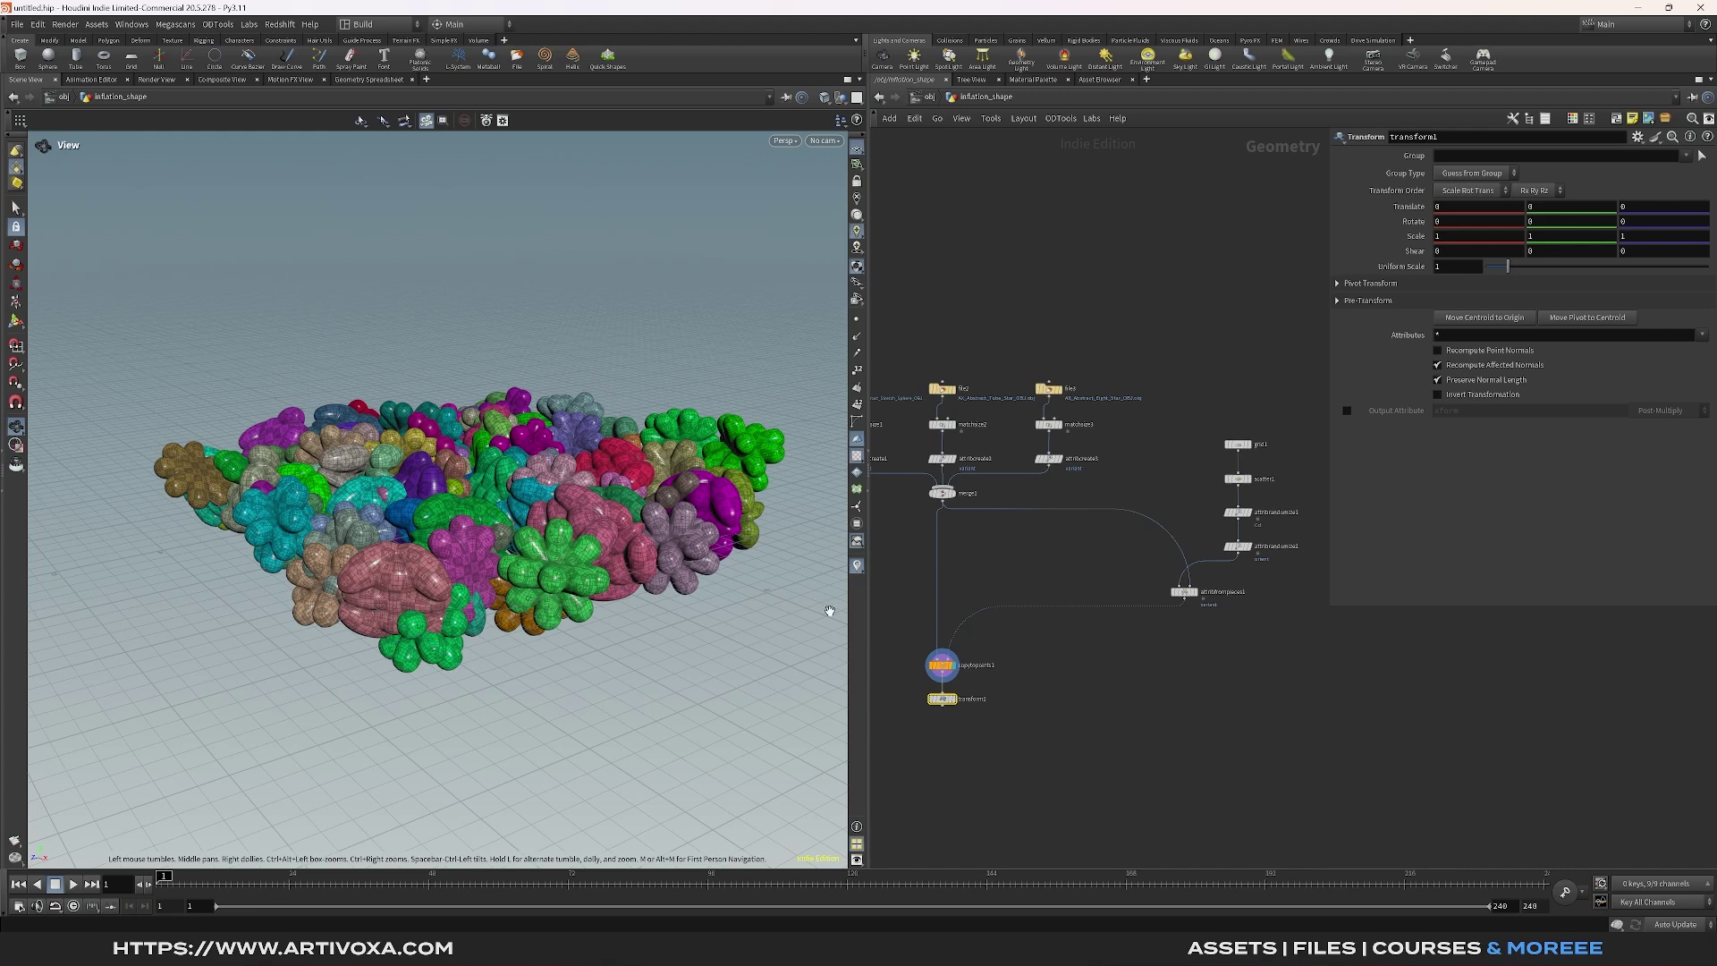
left_click(952, 699)
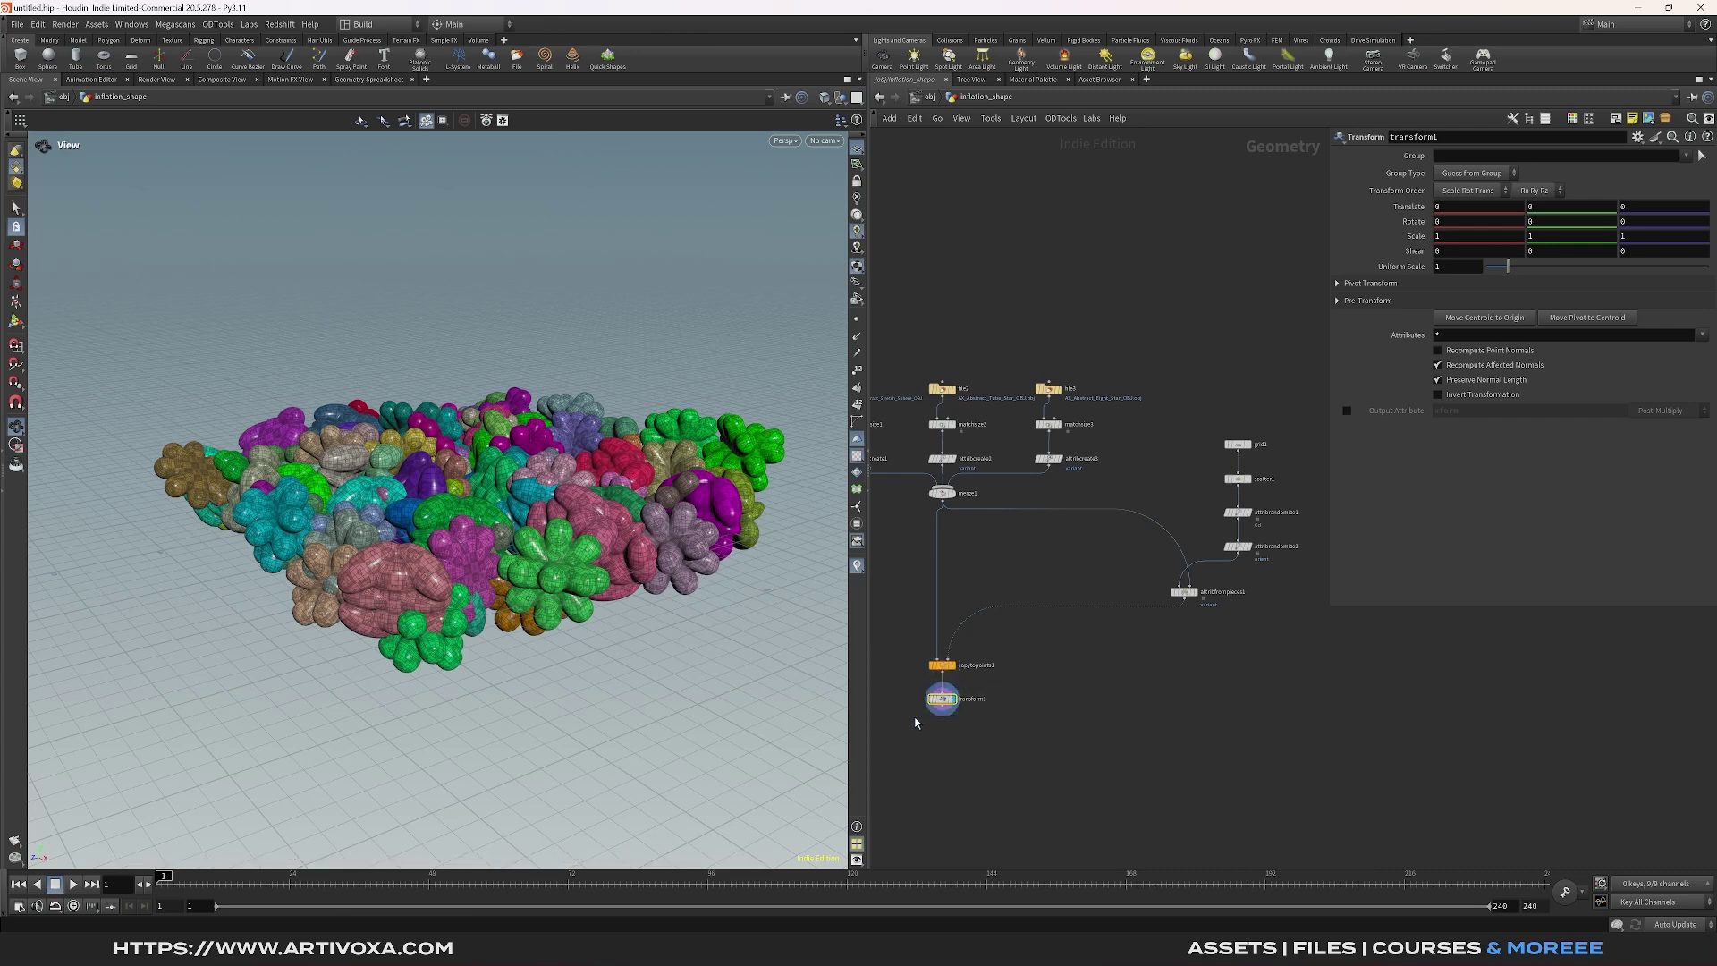
left_click(1566, 212)
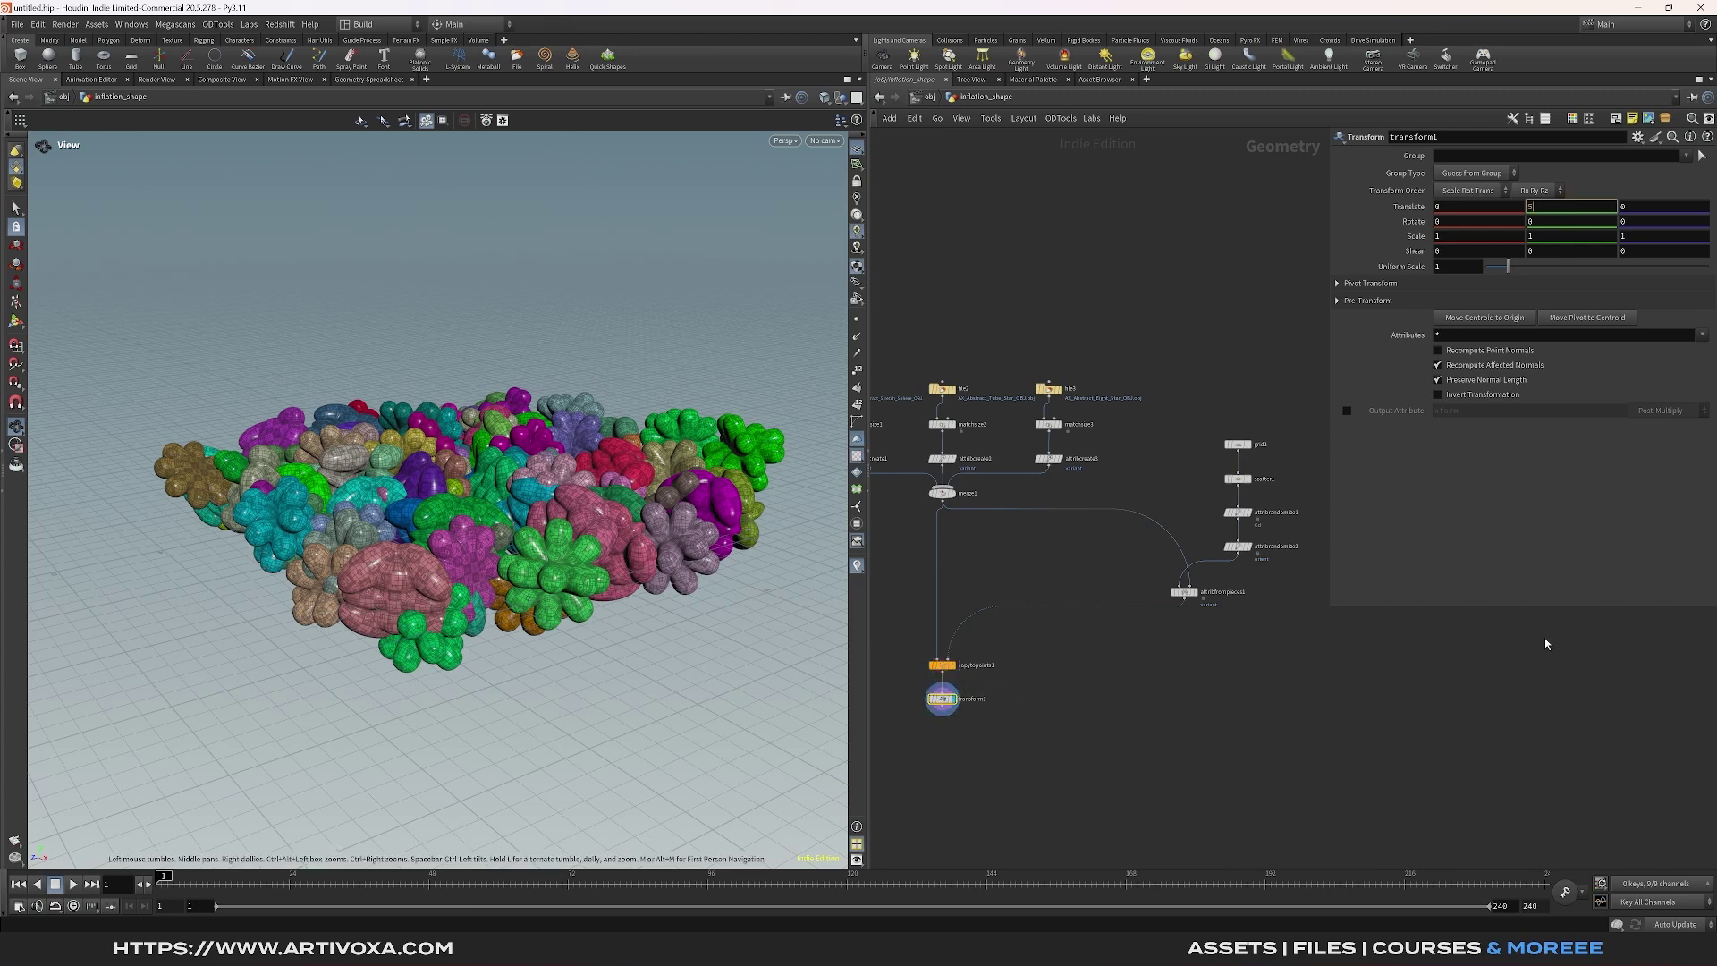
type("5")
key("Return")
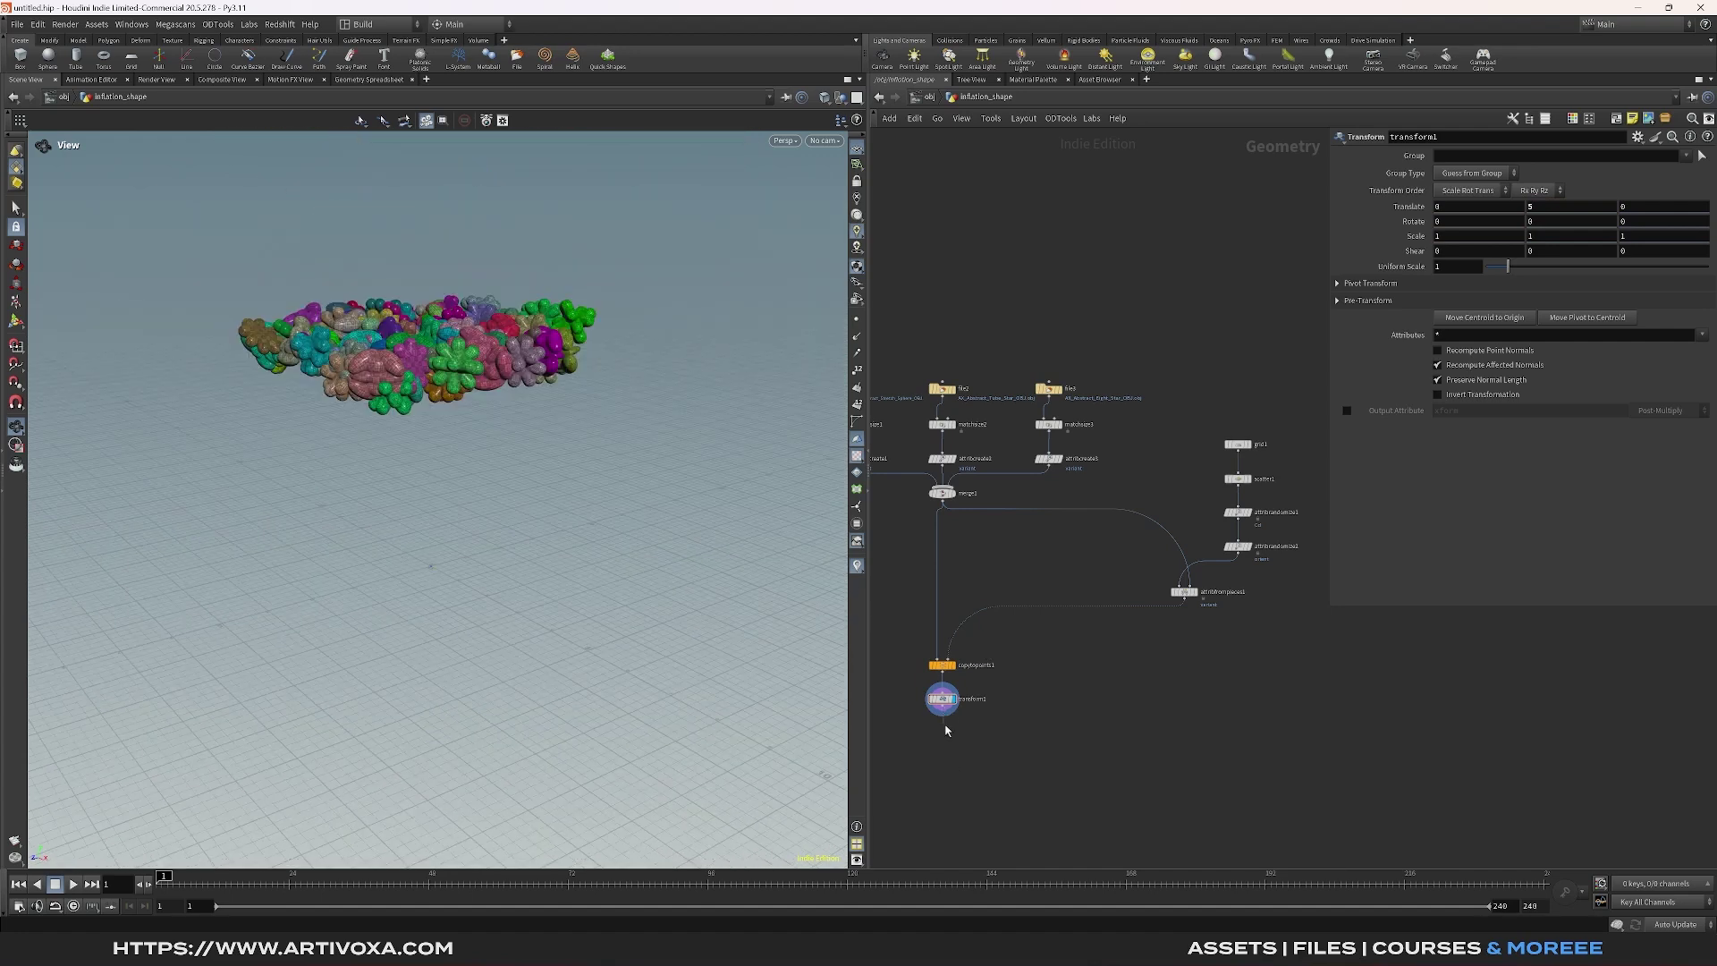
Add an Assemble node below the Transform, enable Create Packed Primitives, and display it
key("Tab")
type("asse")
key("Return")
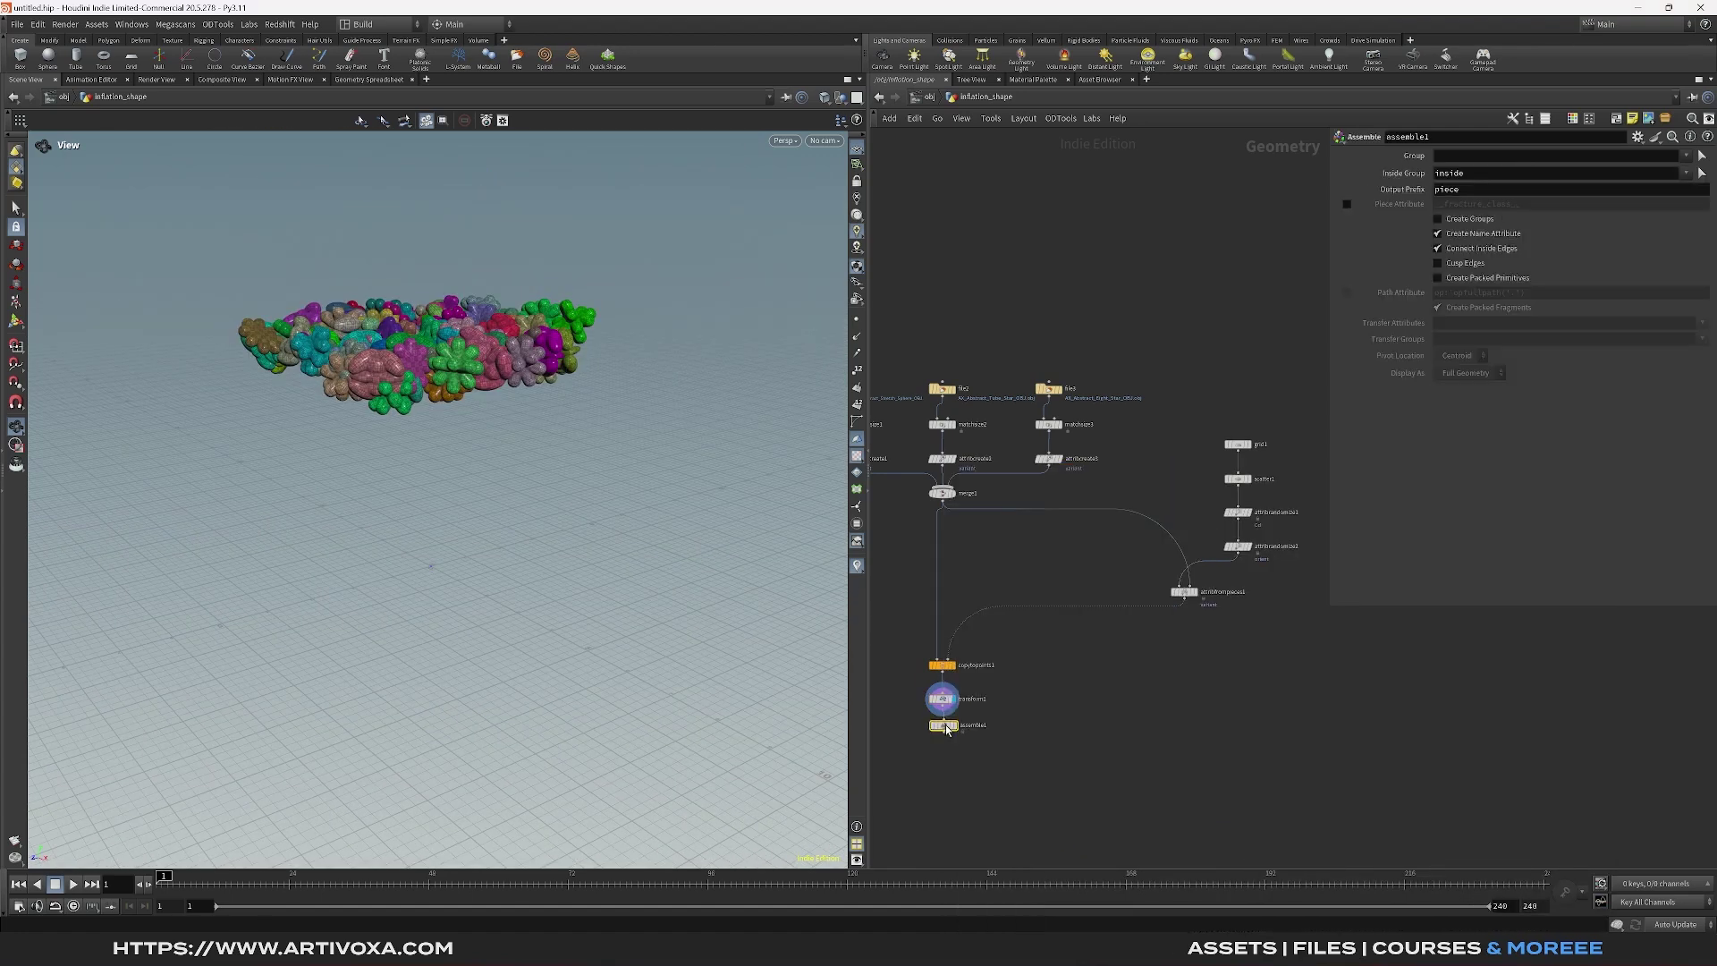
left_click(1438, 279)
left_click(1439, 278)
left_click(1438, 278)
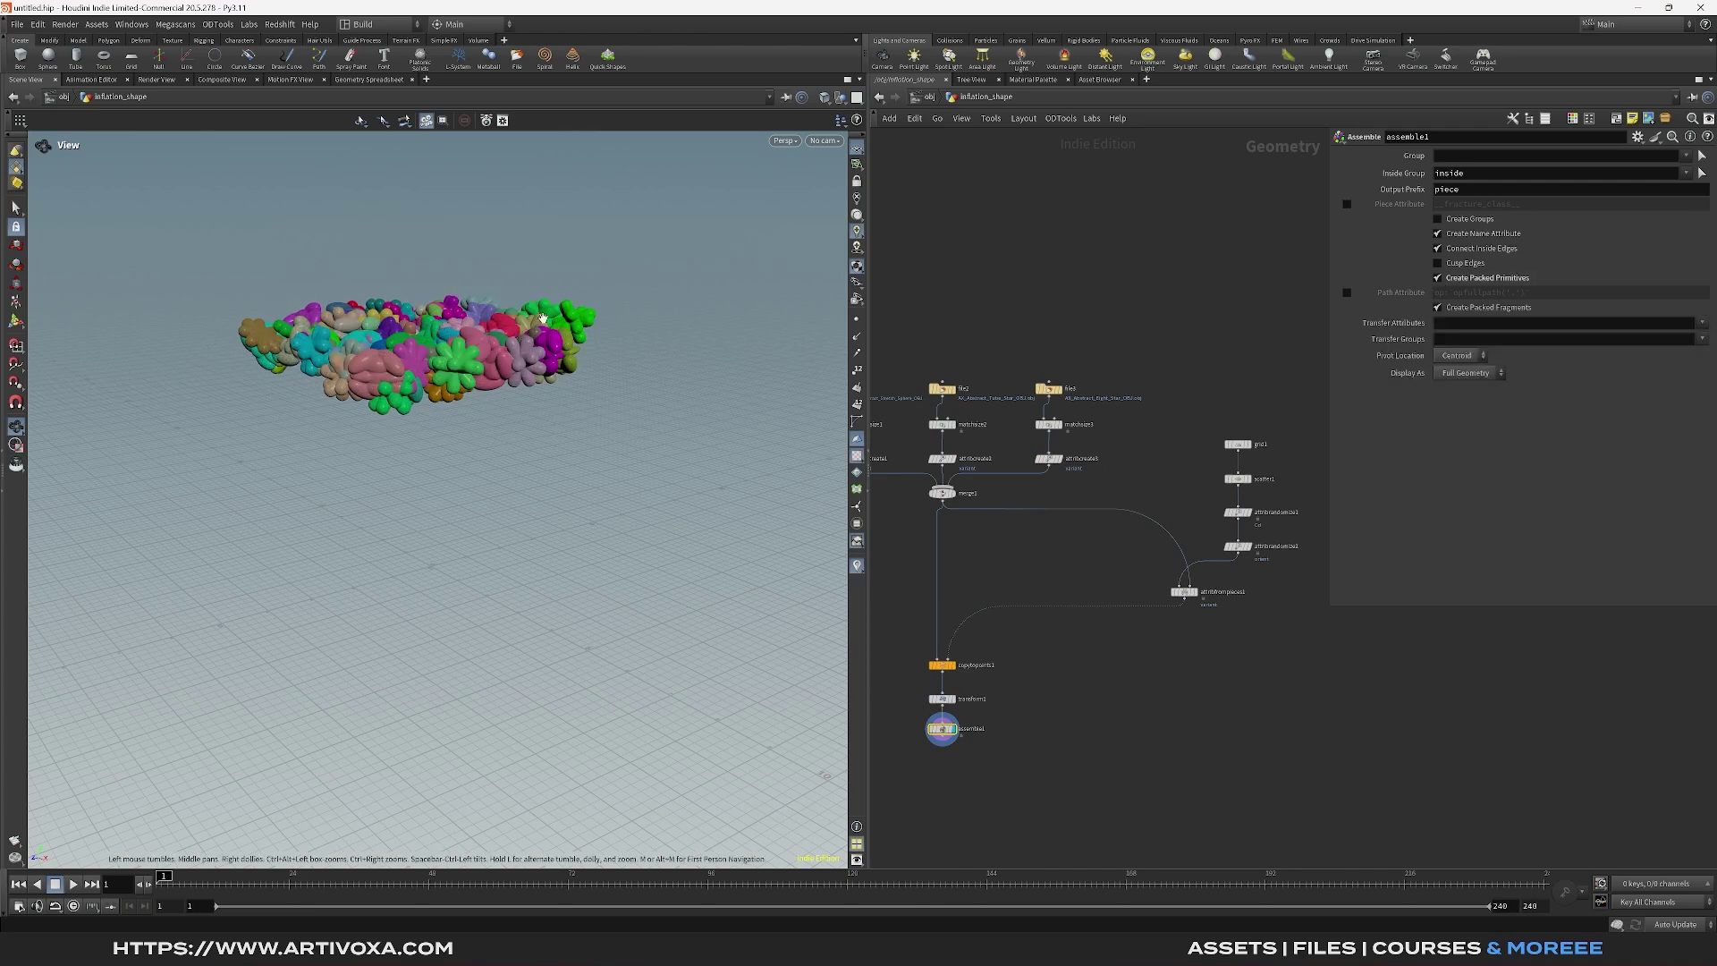
Add an Attribute Wrangle below the Assemble node, display it, and enter the VEXpression "i@found_overlap = 1;"
scroll(427, 367, "up", 3)
scroll(1002, 697, "up", 2)
left_click_drag(970, 660, 975, 672)
type("wrangle")
key("Return")
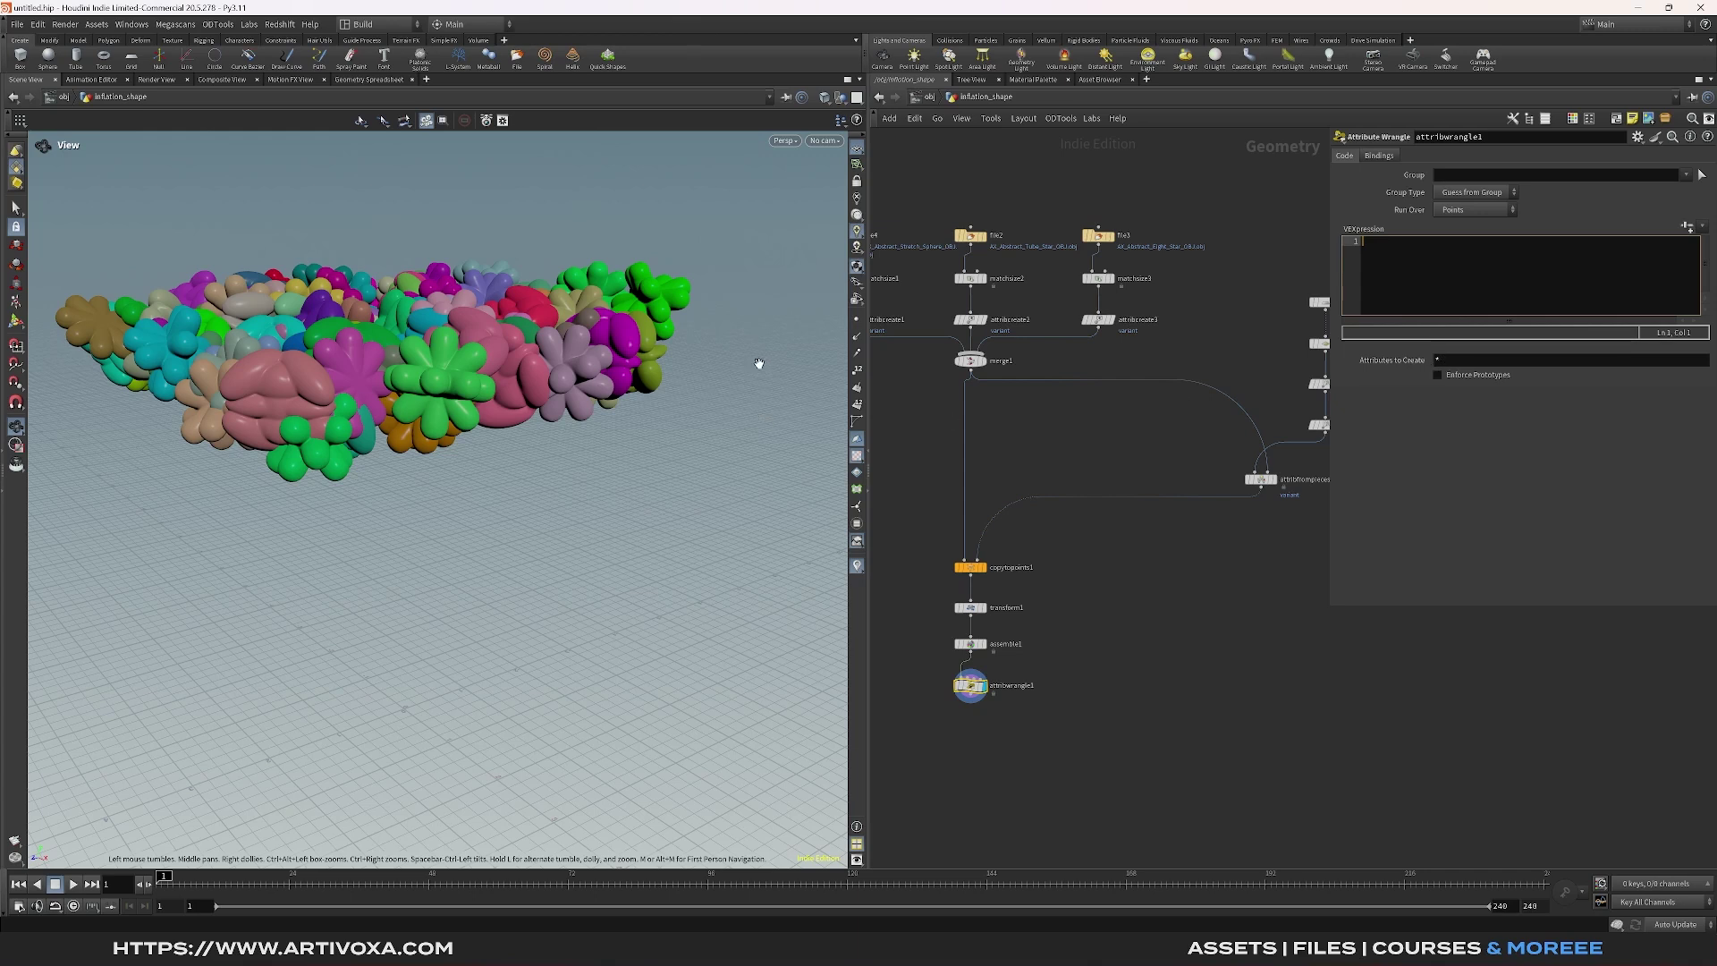
scroll(458, 377, "up", 6)
scroll(457, 377, "down", 5)
left_click_drag(457, 377, 393, 387)
left_click(1498, 275)
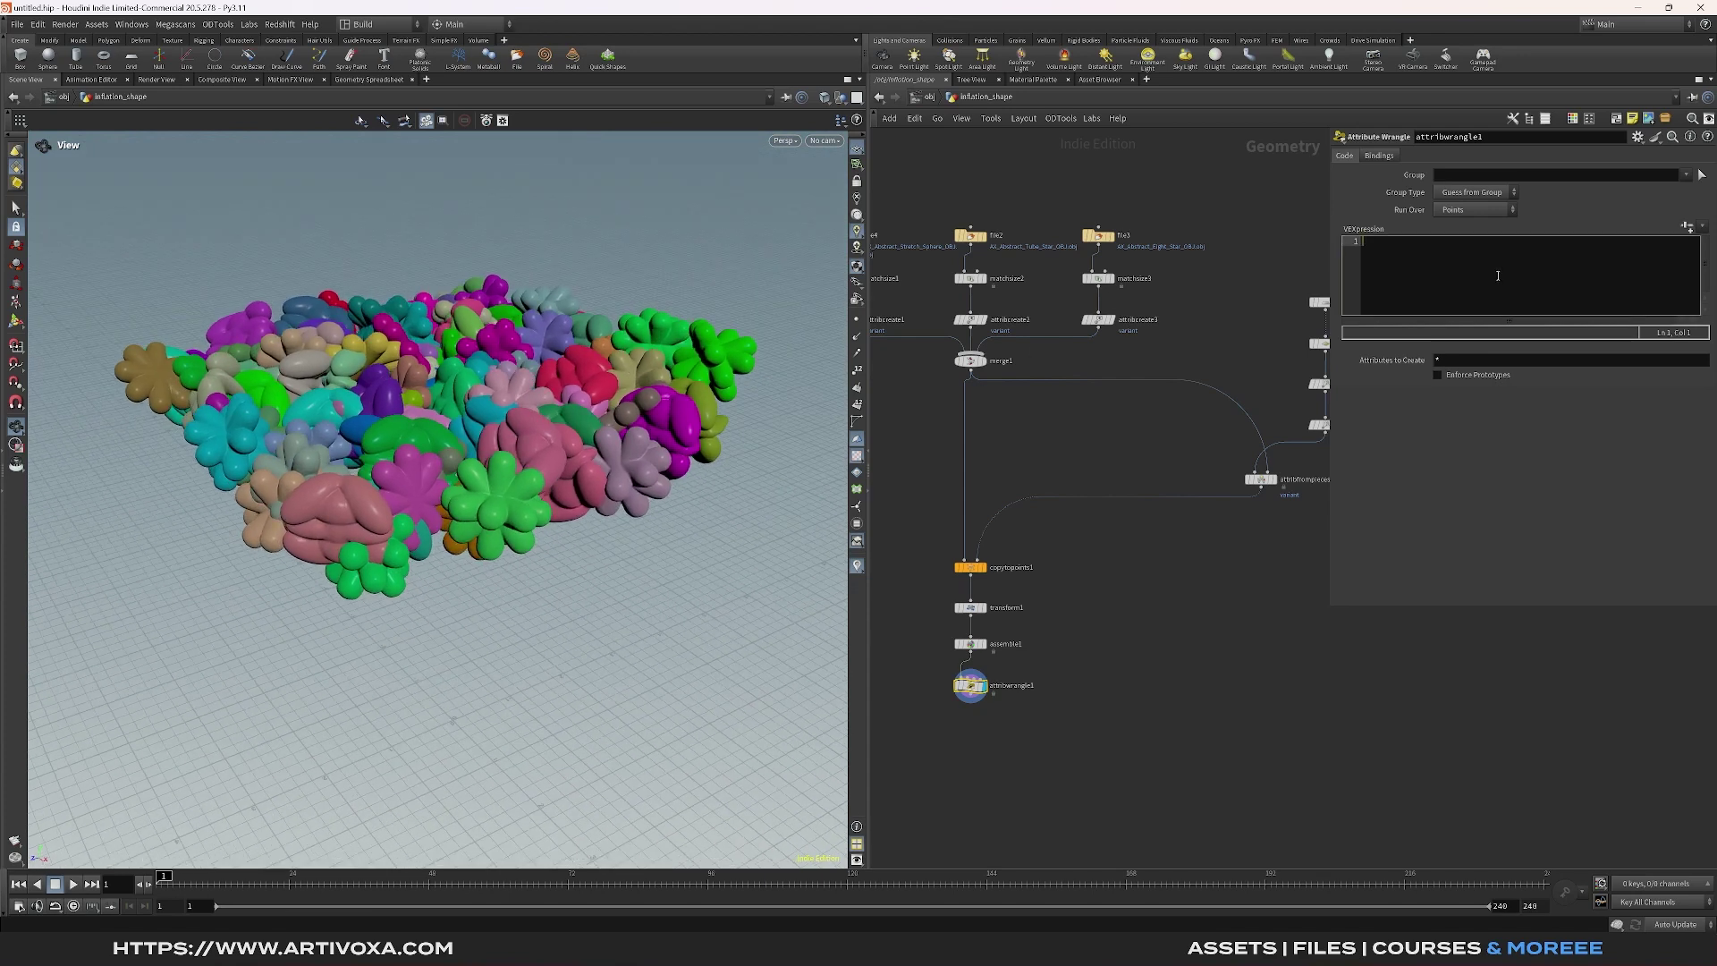
type("i@found_overlap = 1;")
Add an RBD Bullet Solver node well below the Attribute Wrangle and feed it the wrangle's output
middle_click_drag(975, 756, 975, 630)
key("Tab")
type("blast")
key("Return")
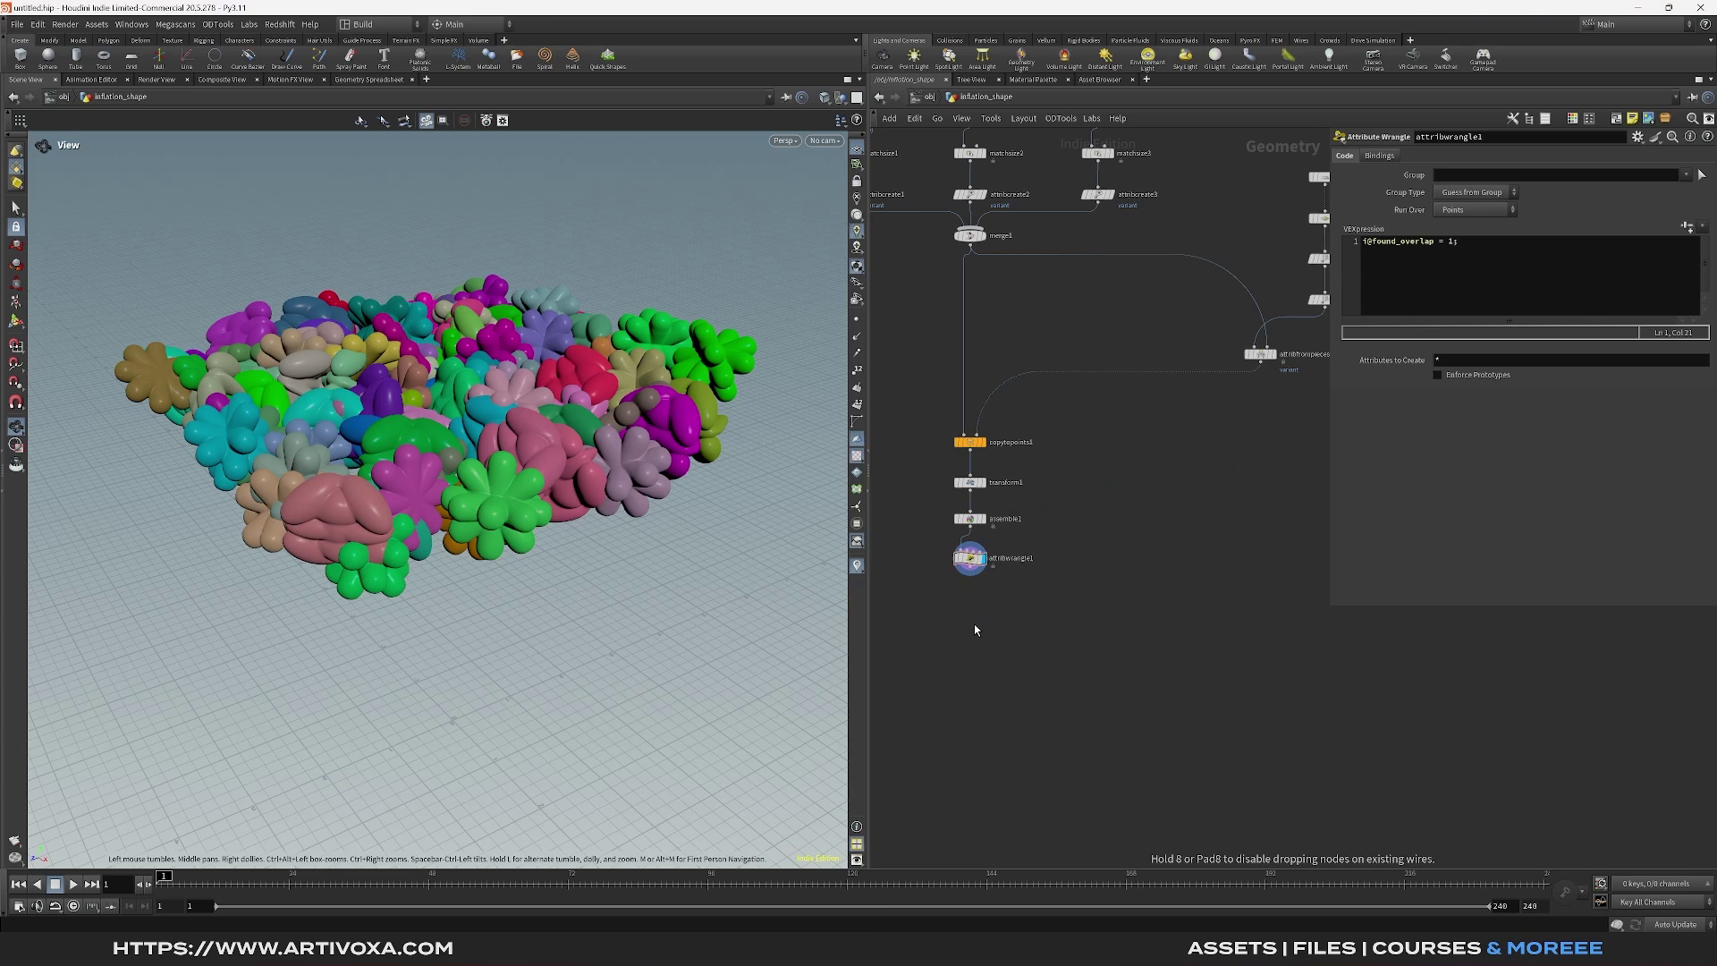
left_click(978, 732)
left_click_drag(978, 732, 975, 755)
middle_click_drag(1036, 712, 987, 661)
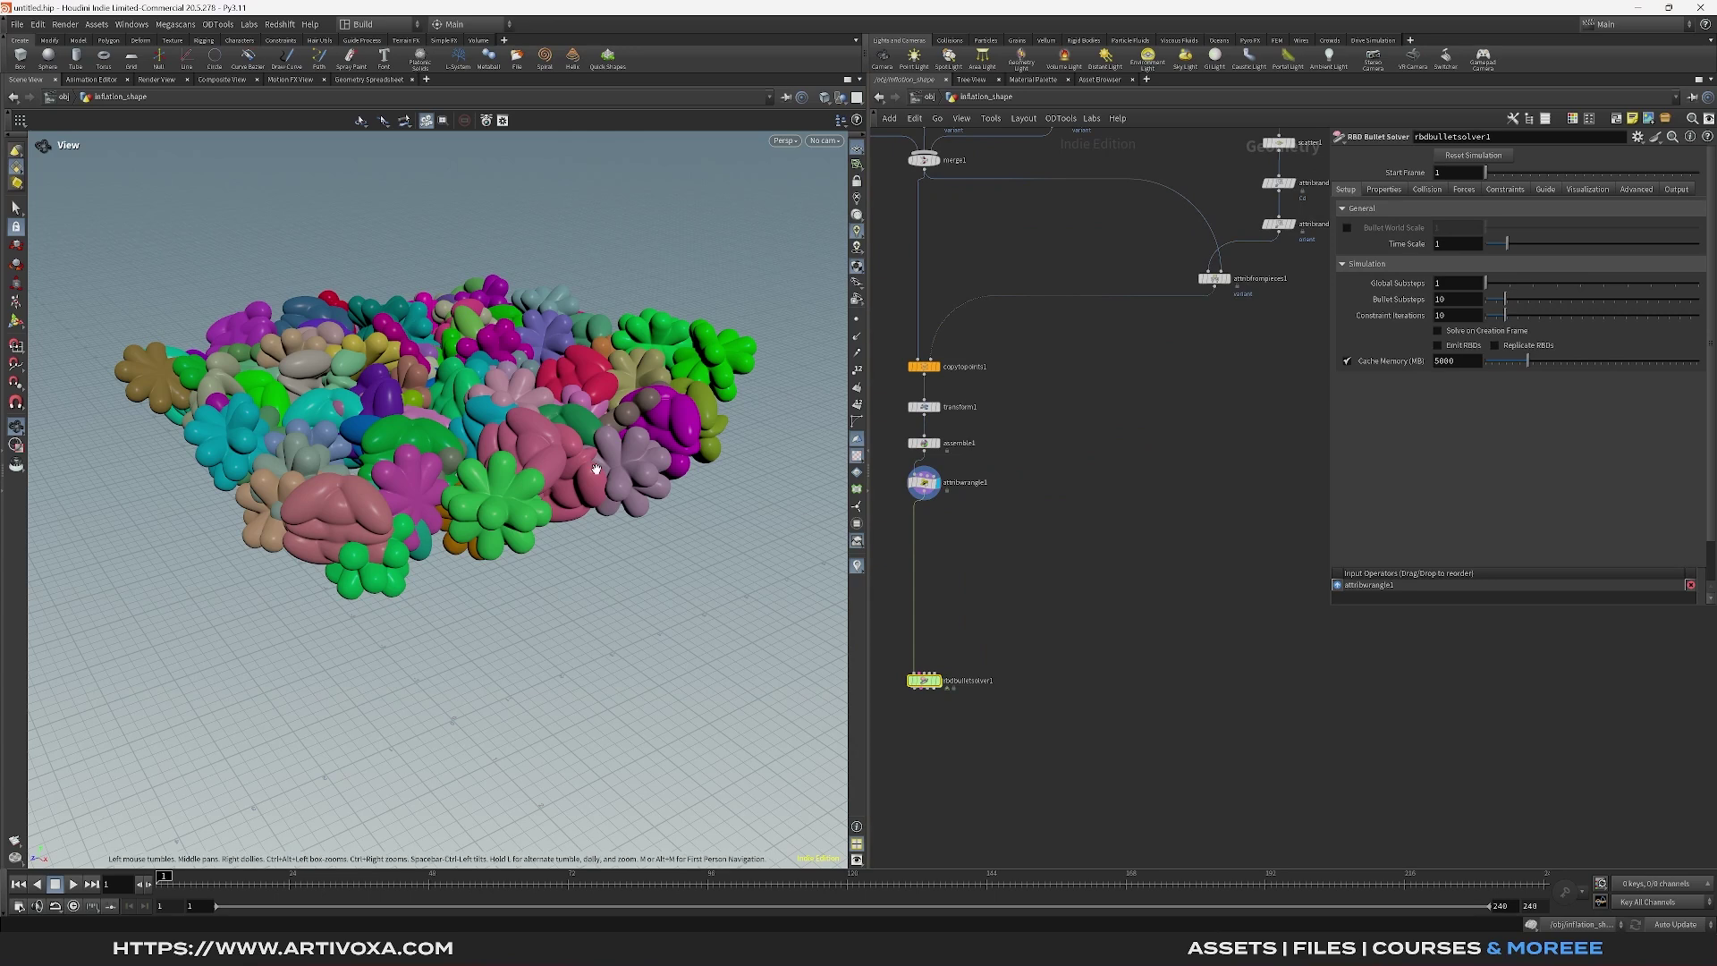
Add a Box node beside the Attribute Wrangle, display it, and template the wrangle so the shapes show as wireframe
middle_click_drag(1028, 557, 981, 540)
key("Tab")
mouse_move(1199, 488)
left_click(1252, 484)
left_click(1064, 463)
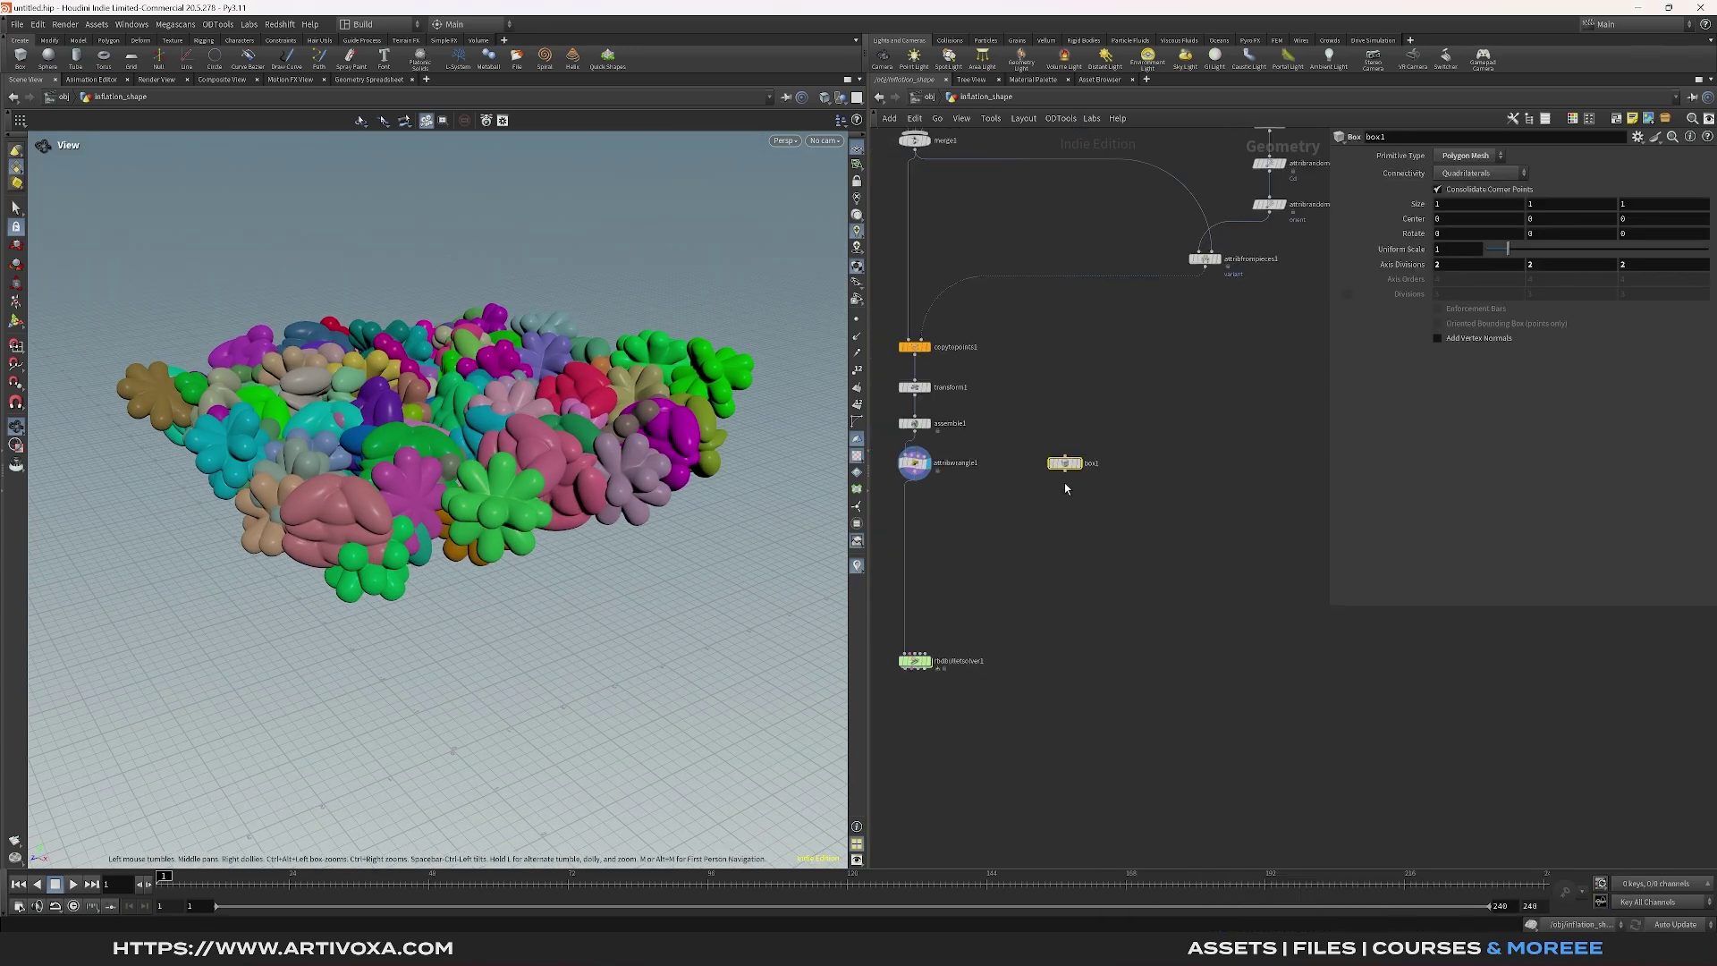
left_click(1076, 463)
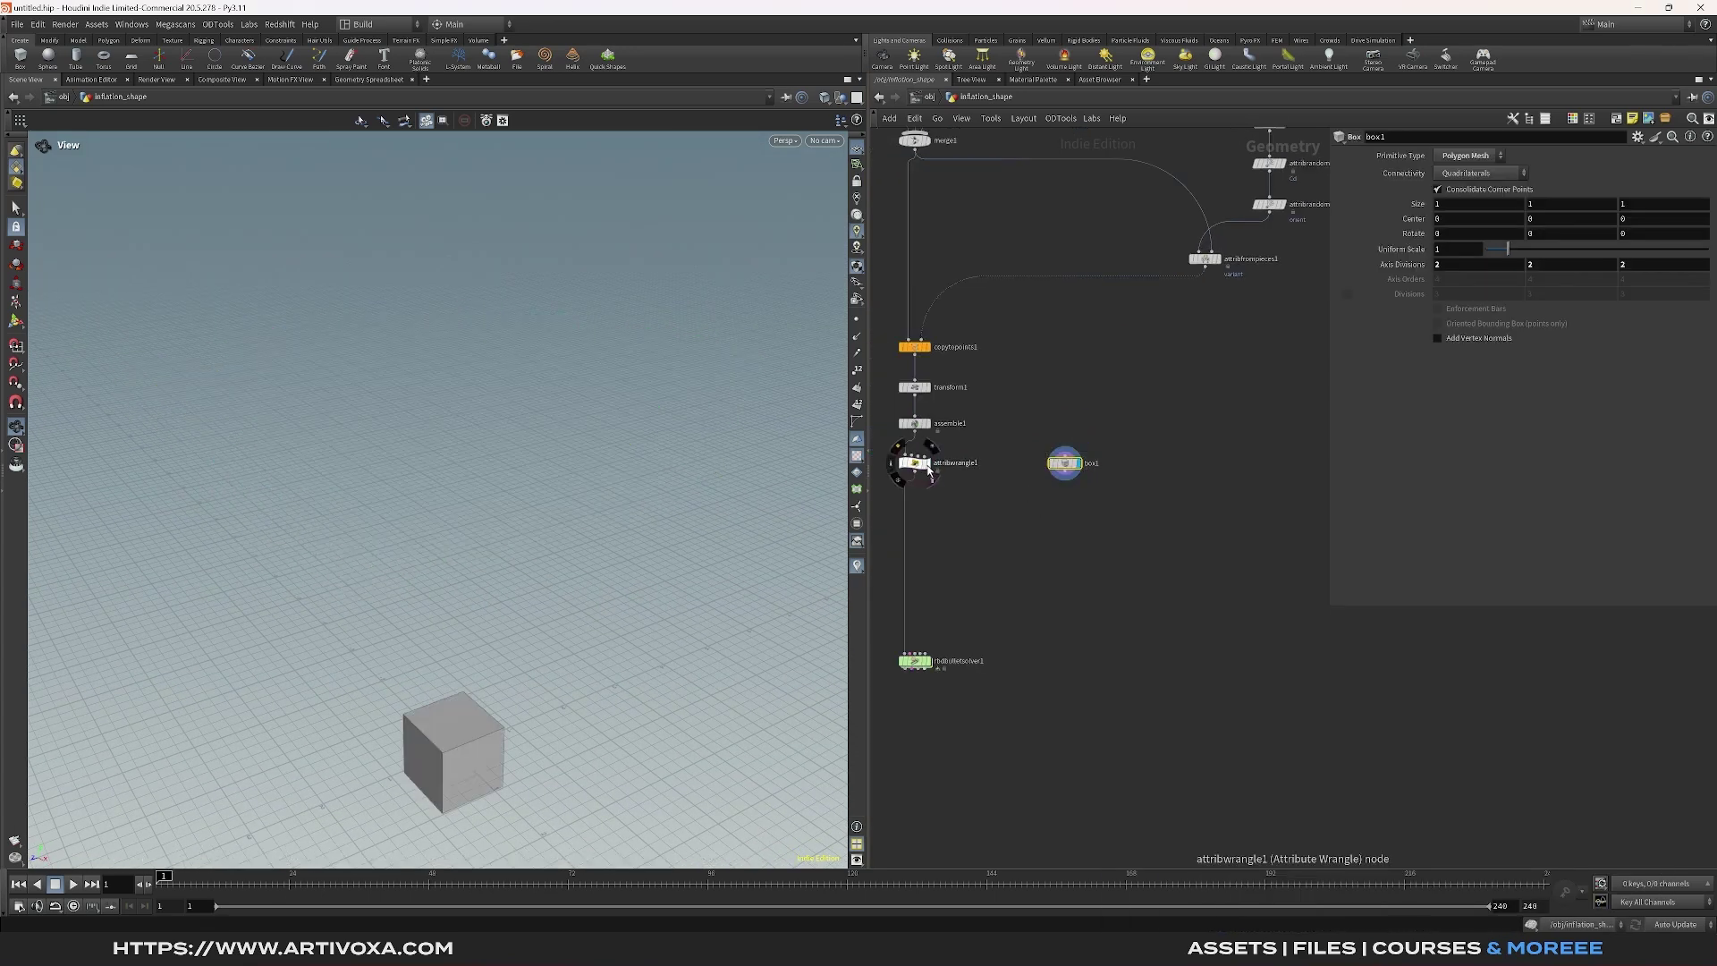
left_click(930, 473)
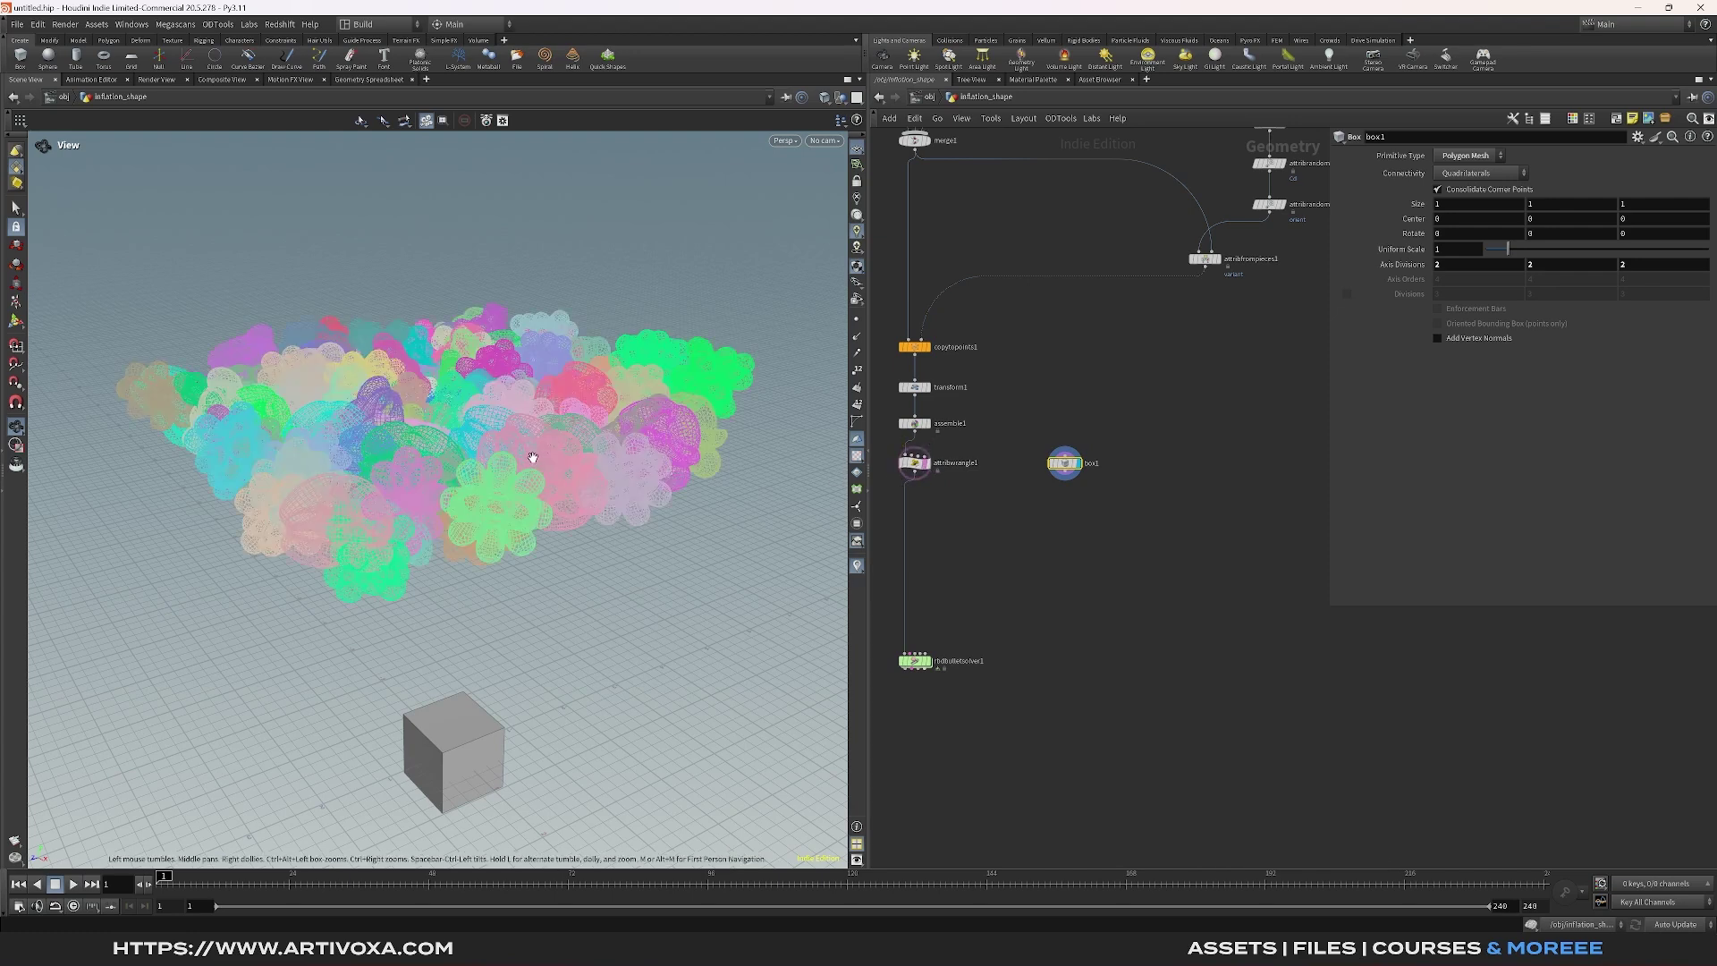
In the top view, stretch the box around all the shapes to about 7.47 in X and 6.79 in Z
key("space+2")
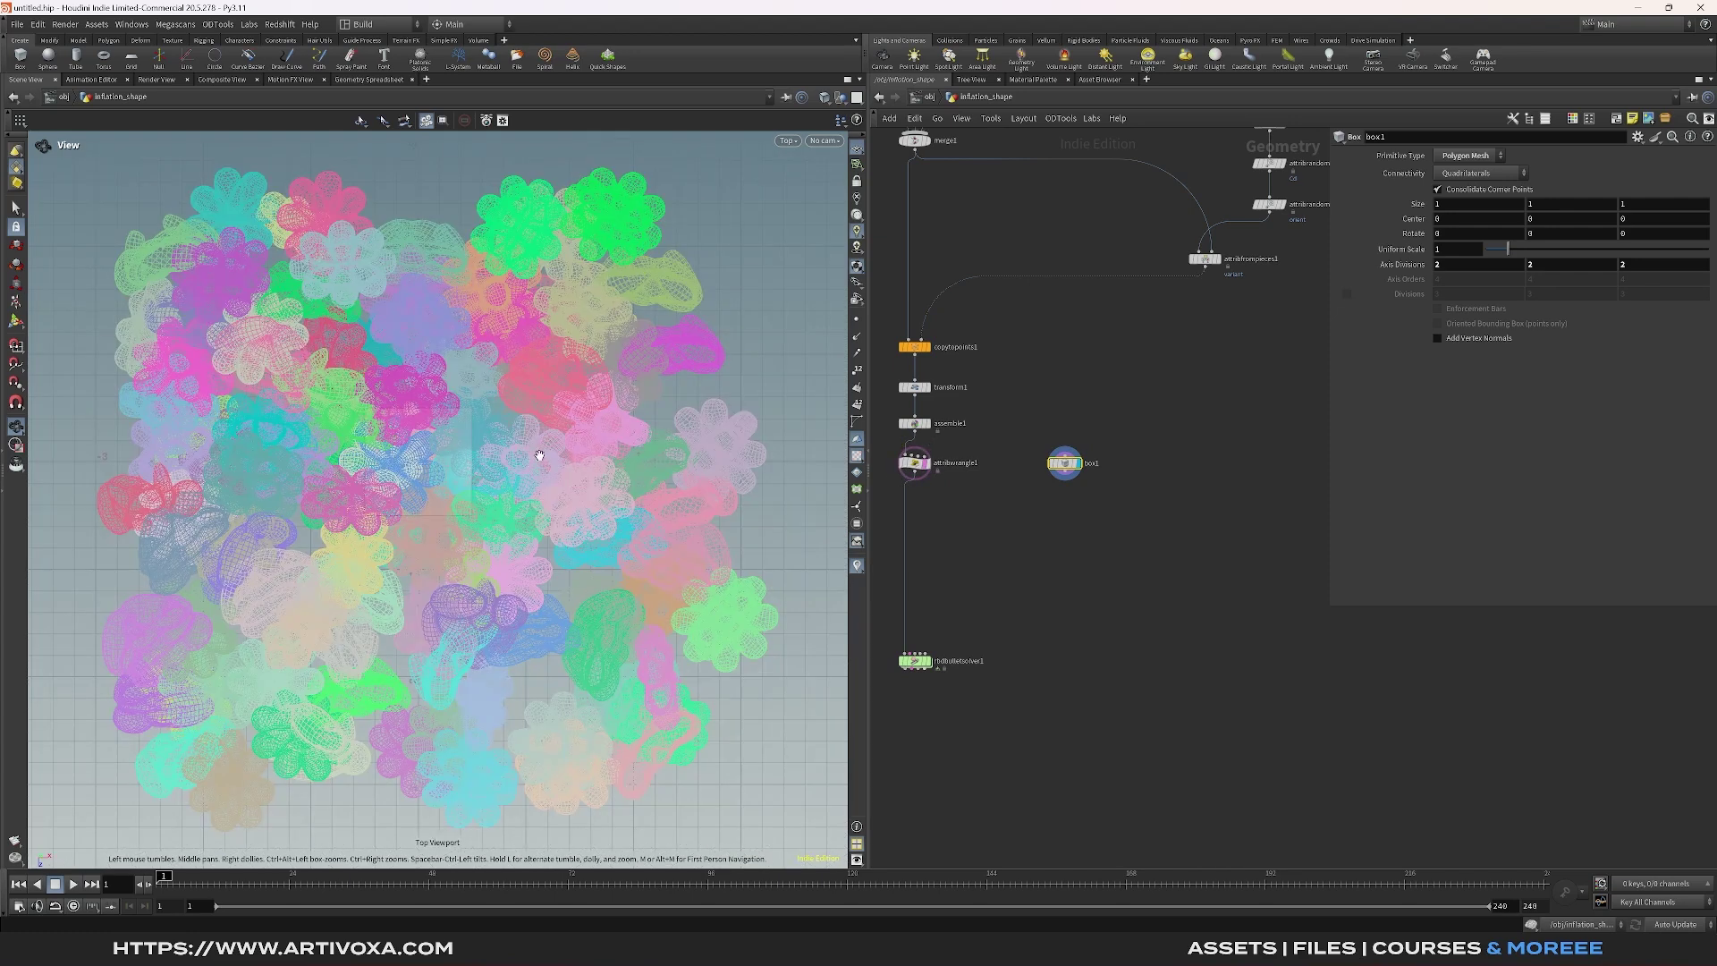
scroll(513, 479, "down", 3)
scroll(512, 480, "up", 3)
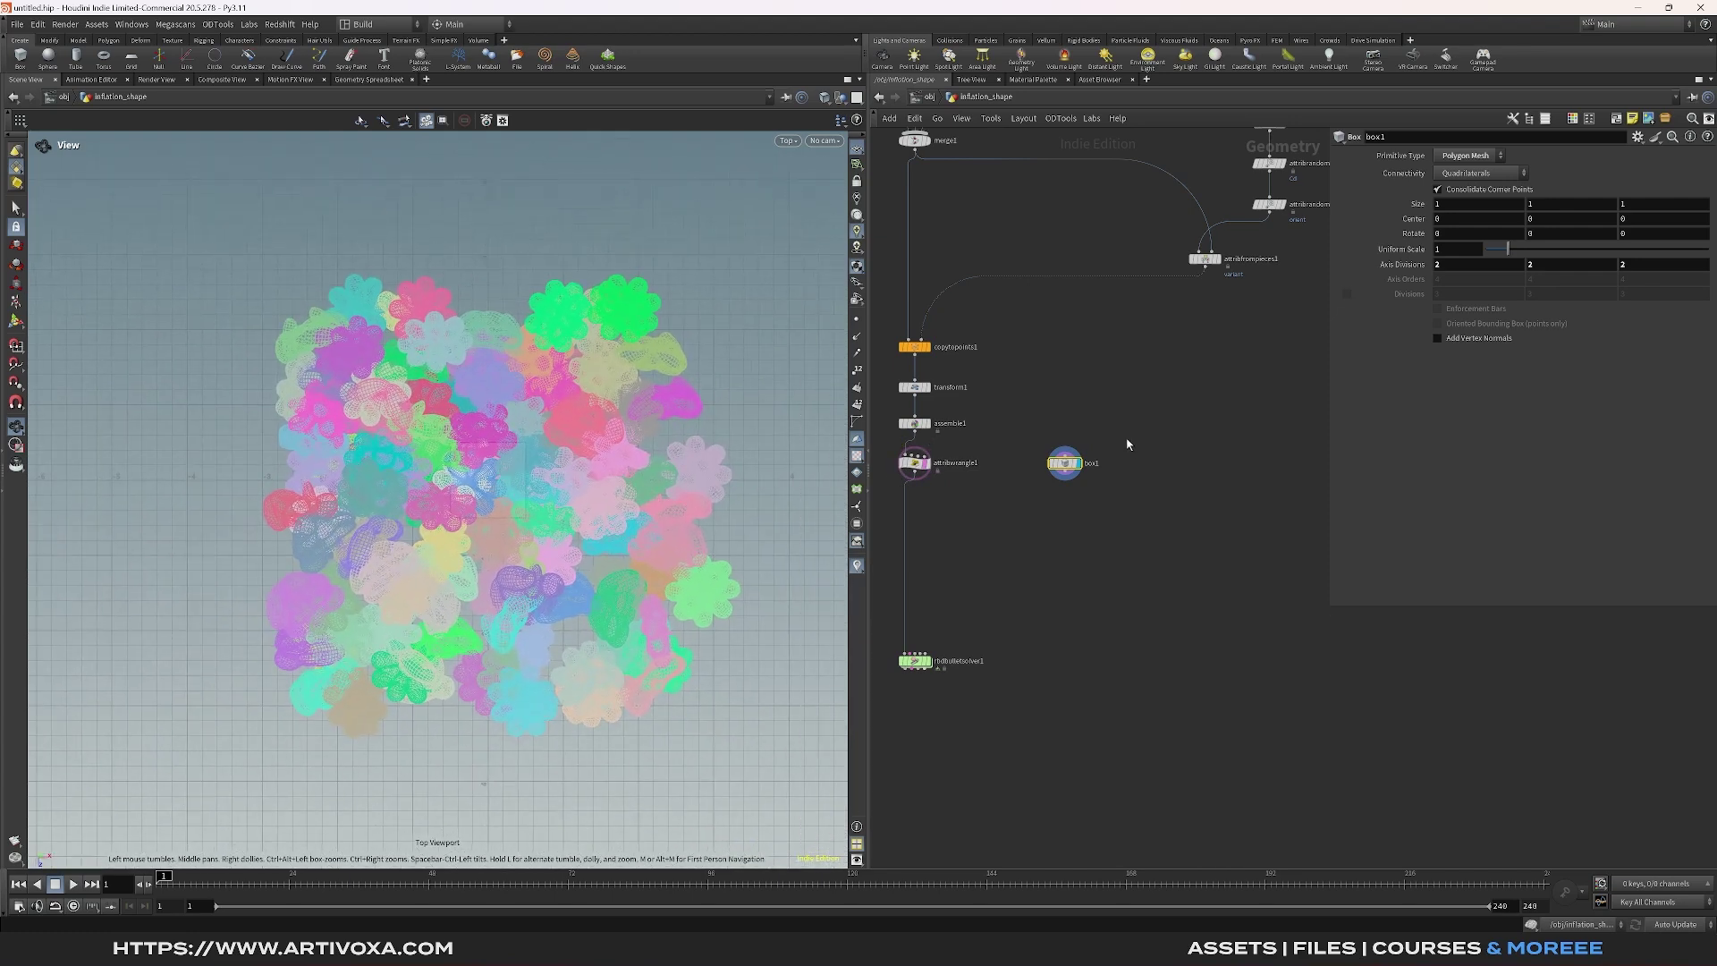
key("Return")
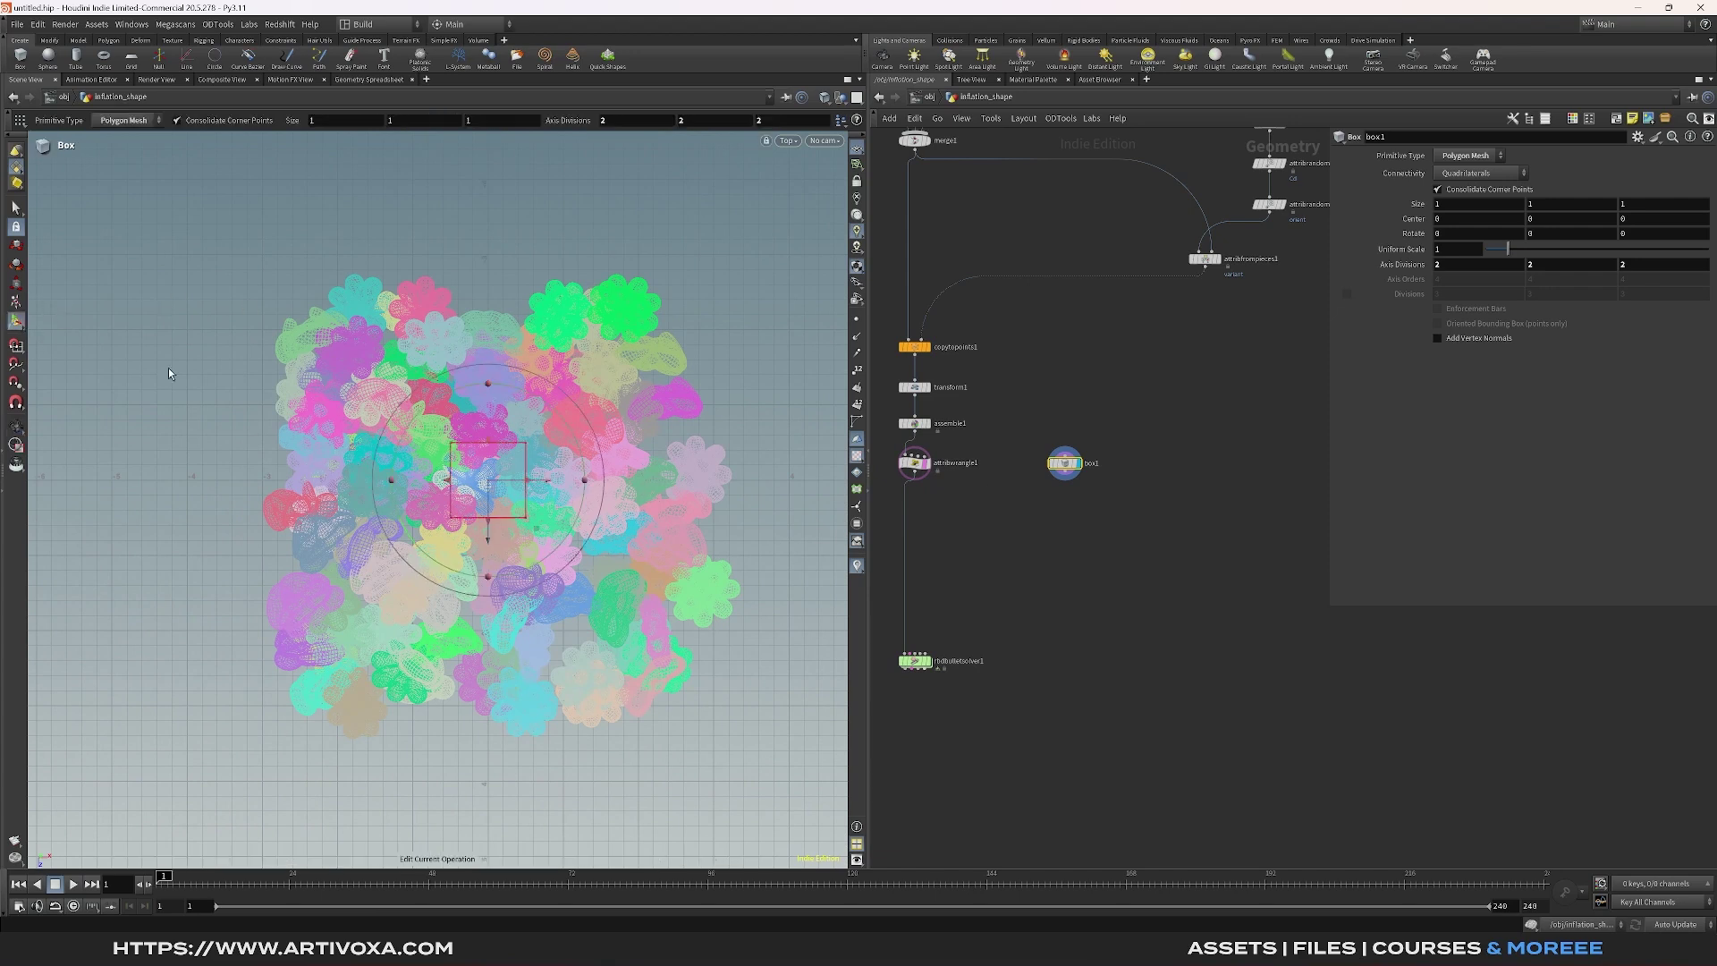
left_click_drag(523, 506, 762, 487)
left_click_drag(447, 481, 195, 481)
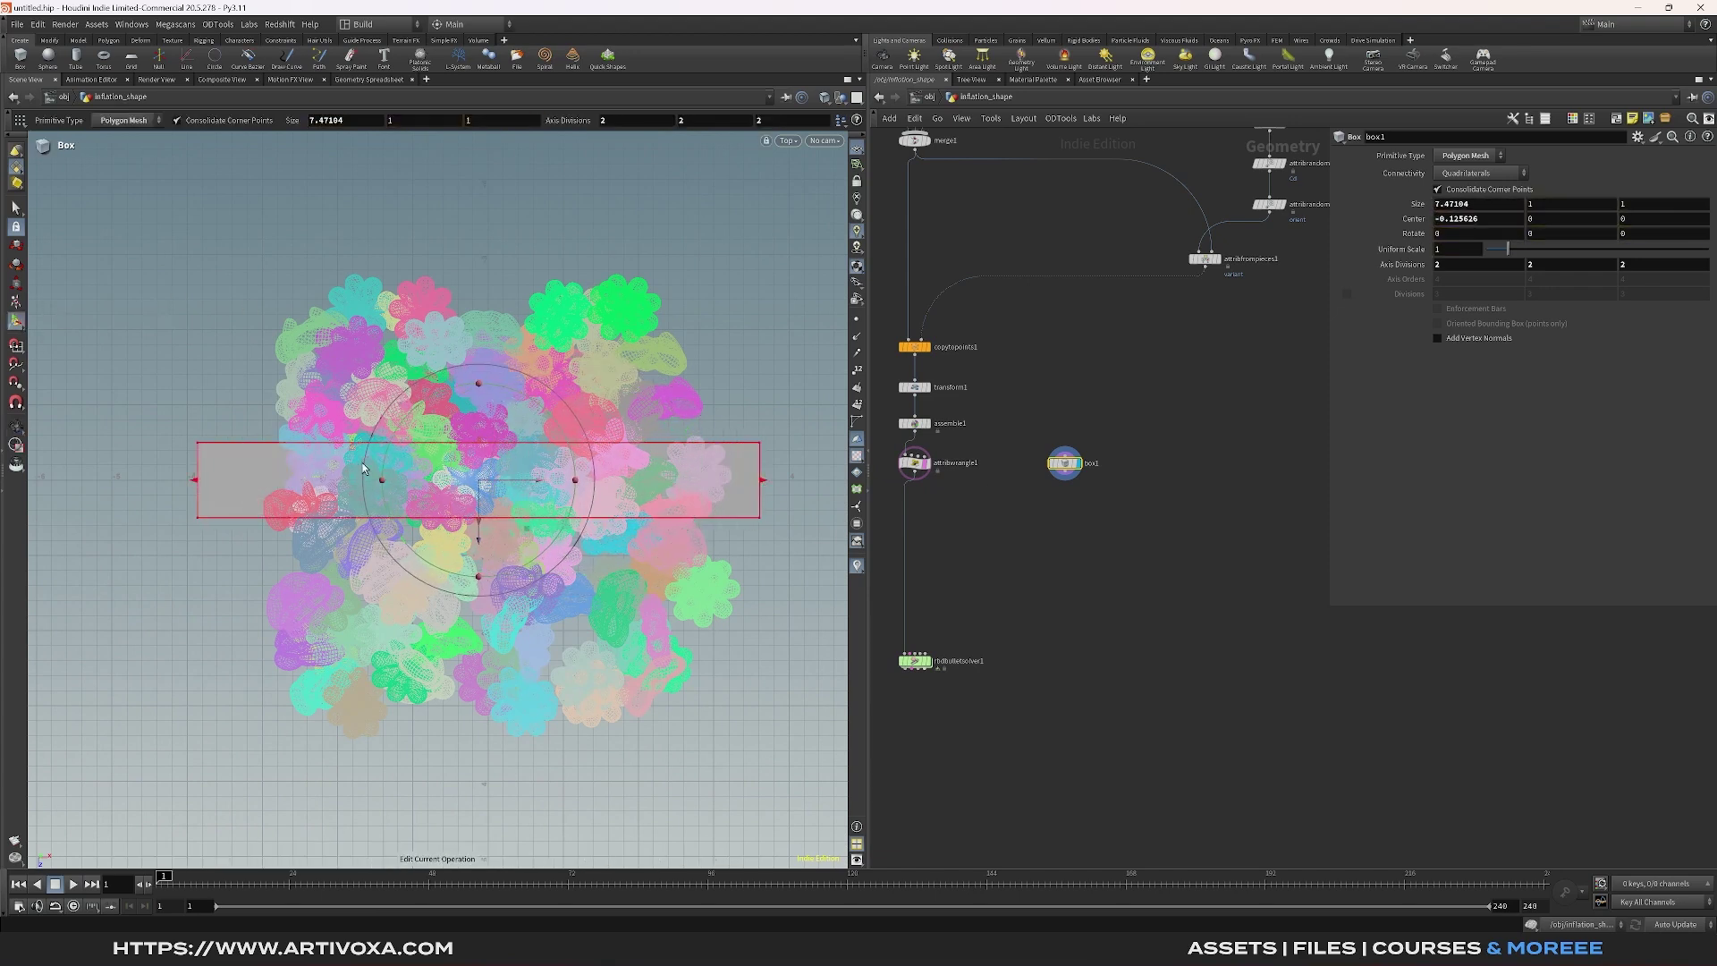
left_click_drag(481, 444, 480, 254)
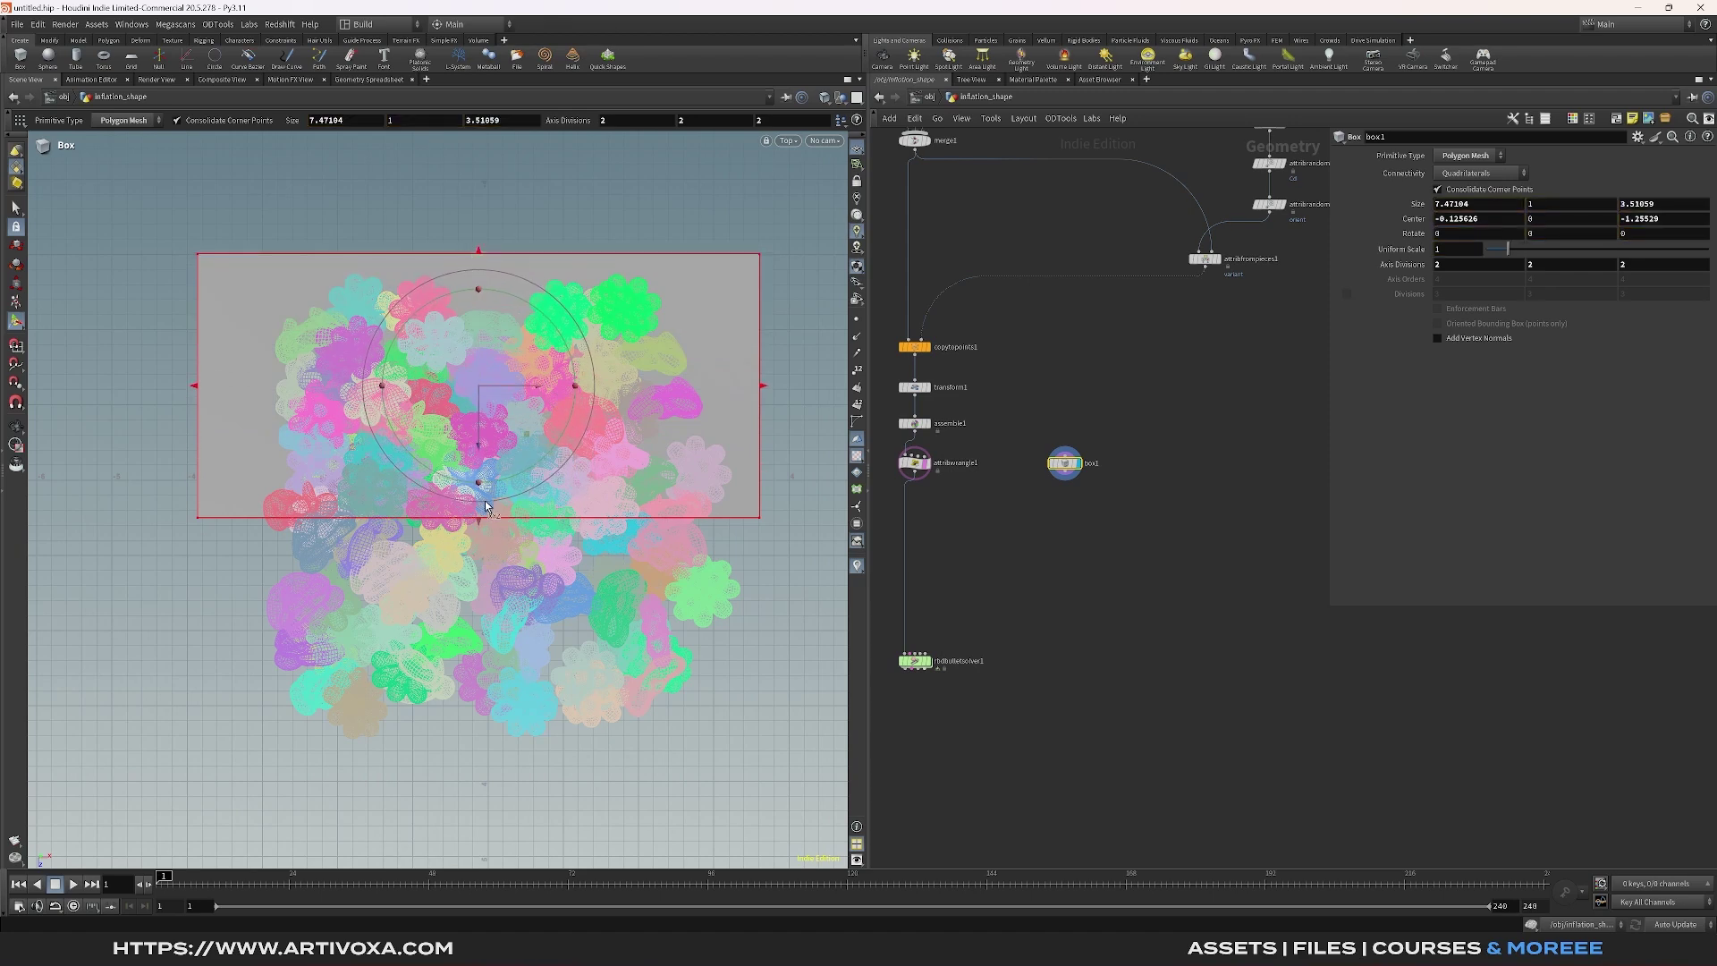
left_click_drag(481, 523, 486, 767)
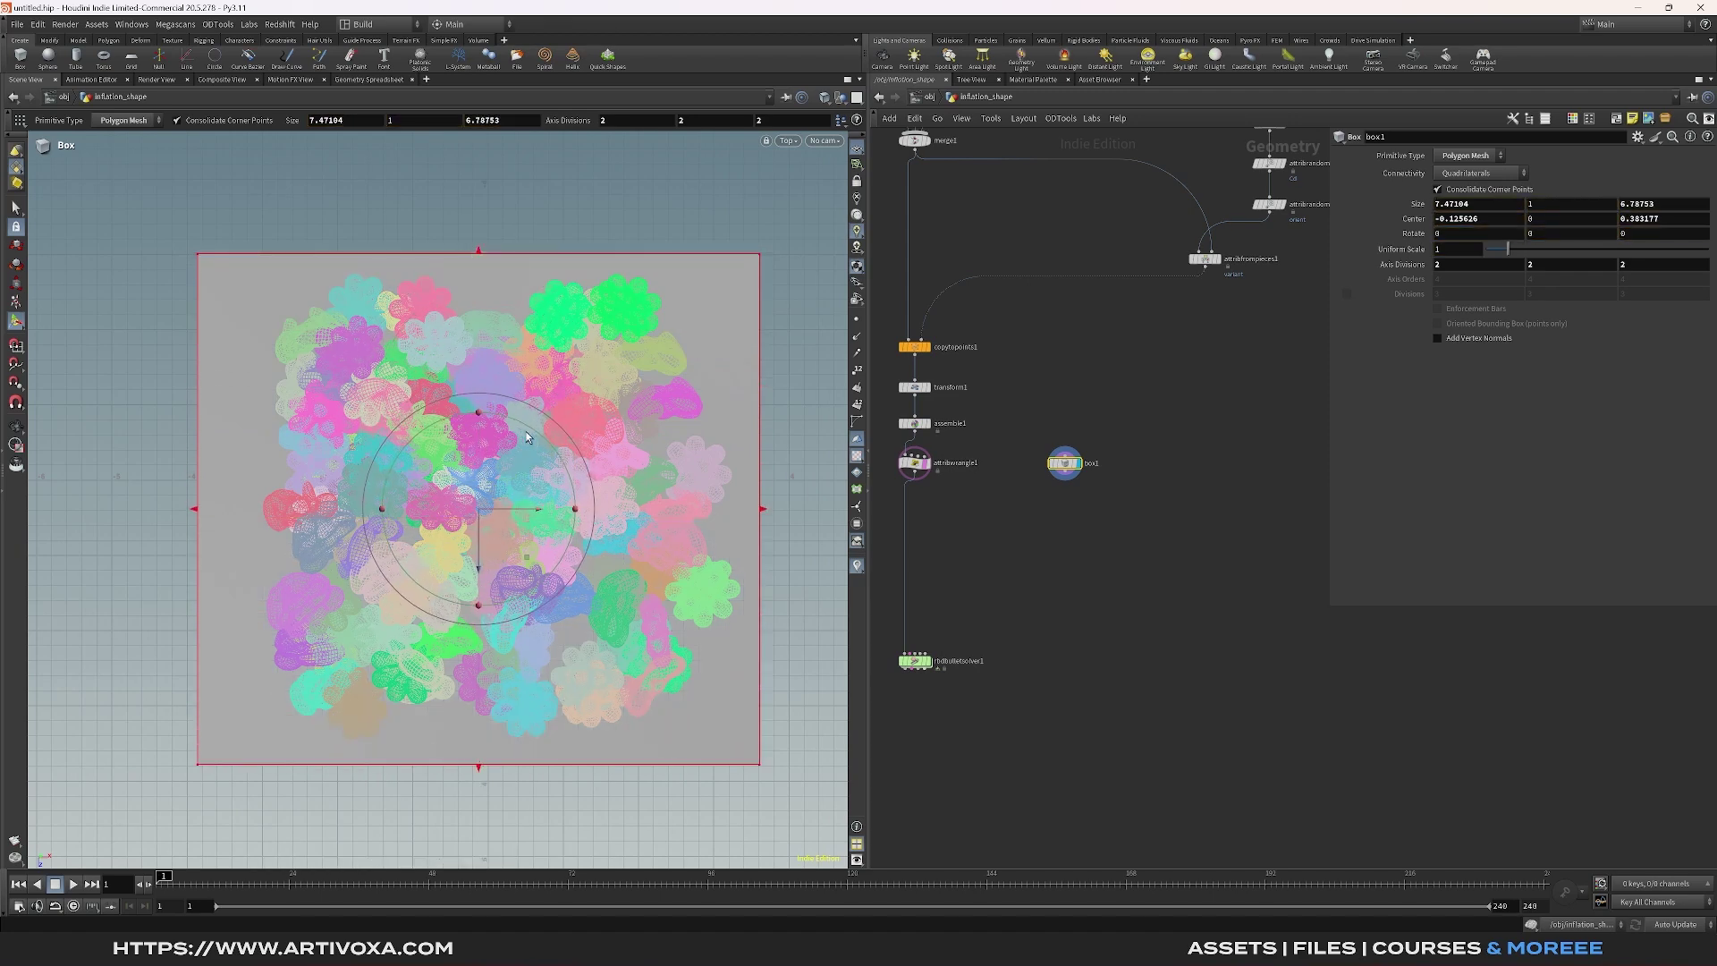
key("Escape")
Back in the perspective view, stretch the box vertically to about 6.73 in Y so it encloses the shapes
left_click_drag(526, 438, 544, 504)
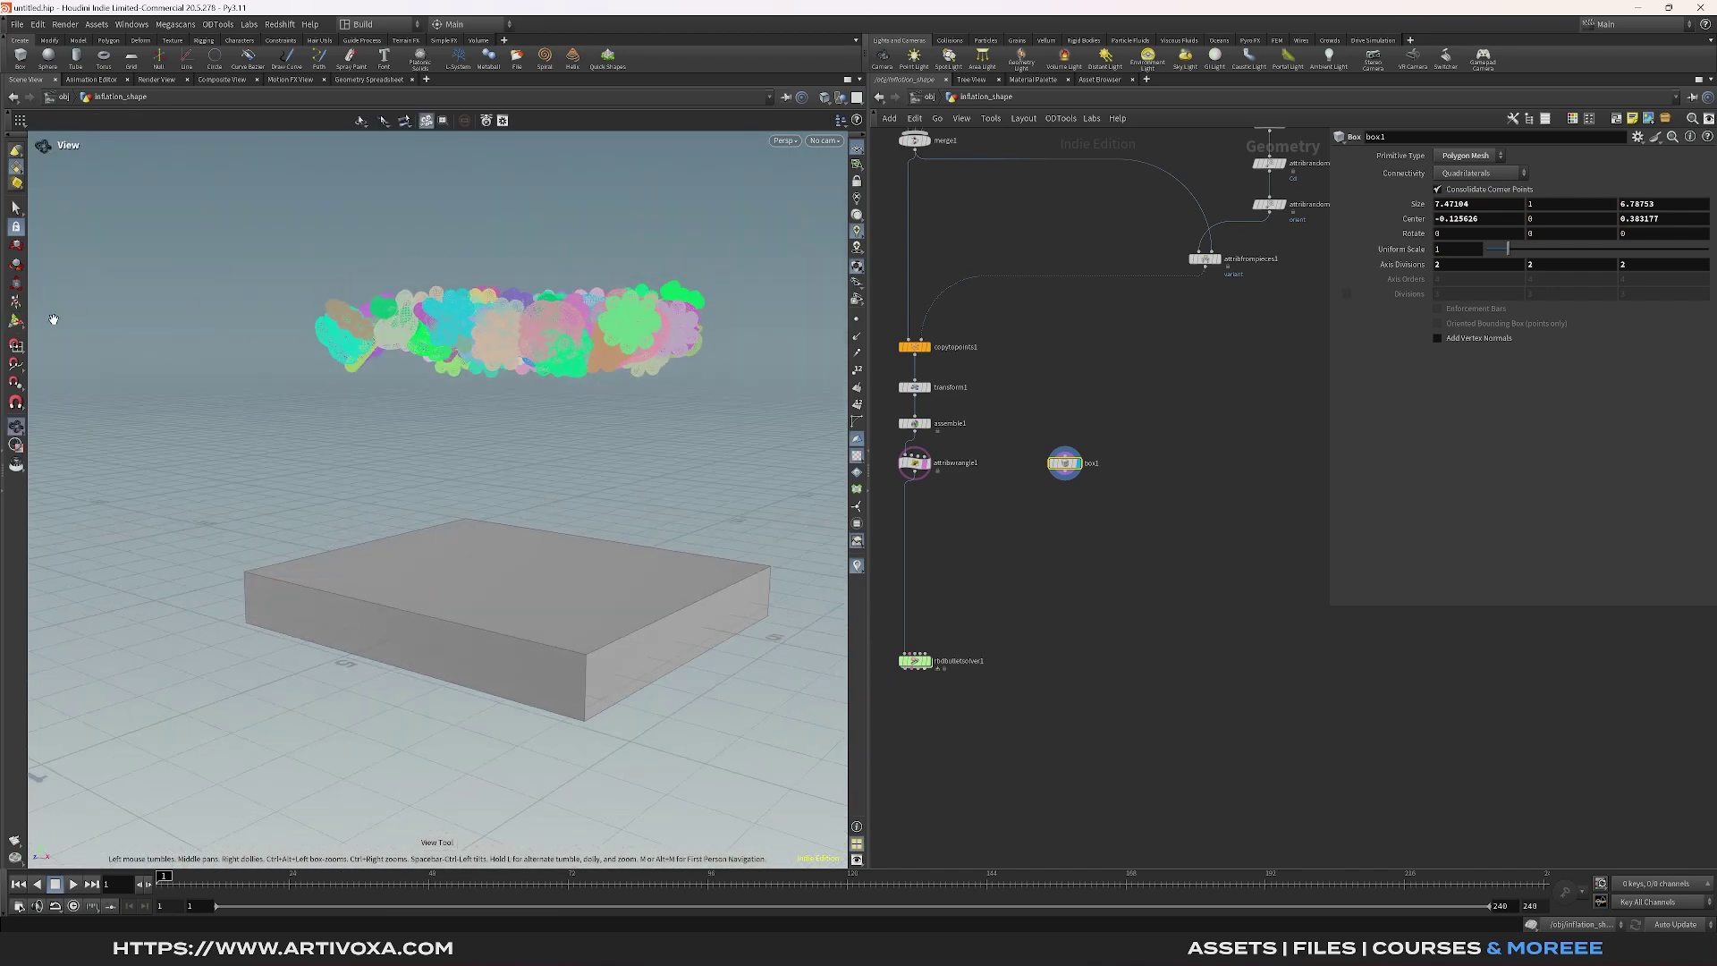
key("Return")
left_click_drag(514, 589, 510, 261)
key("Escape")
left_click_drag(547, 349, 518, 387)
key("Return")
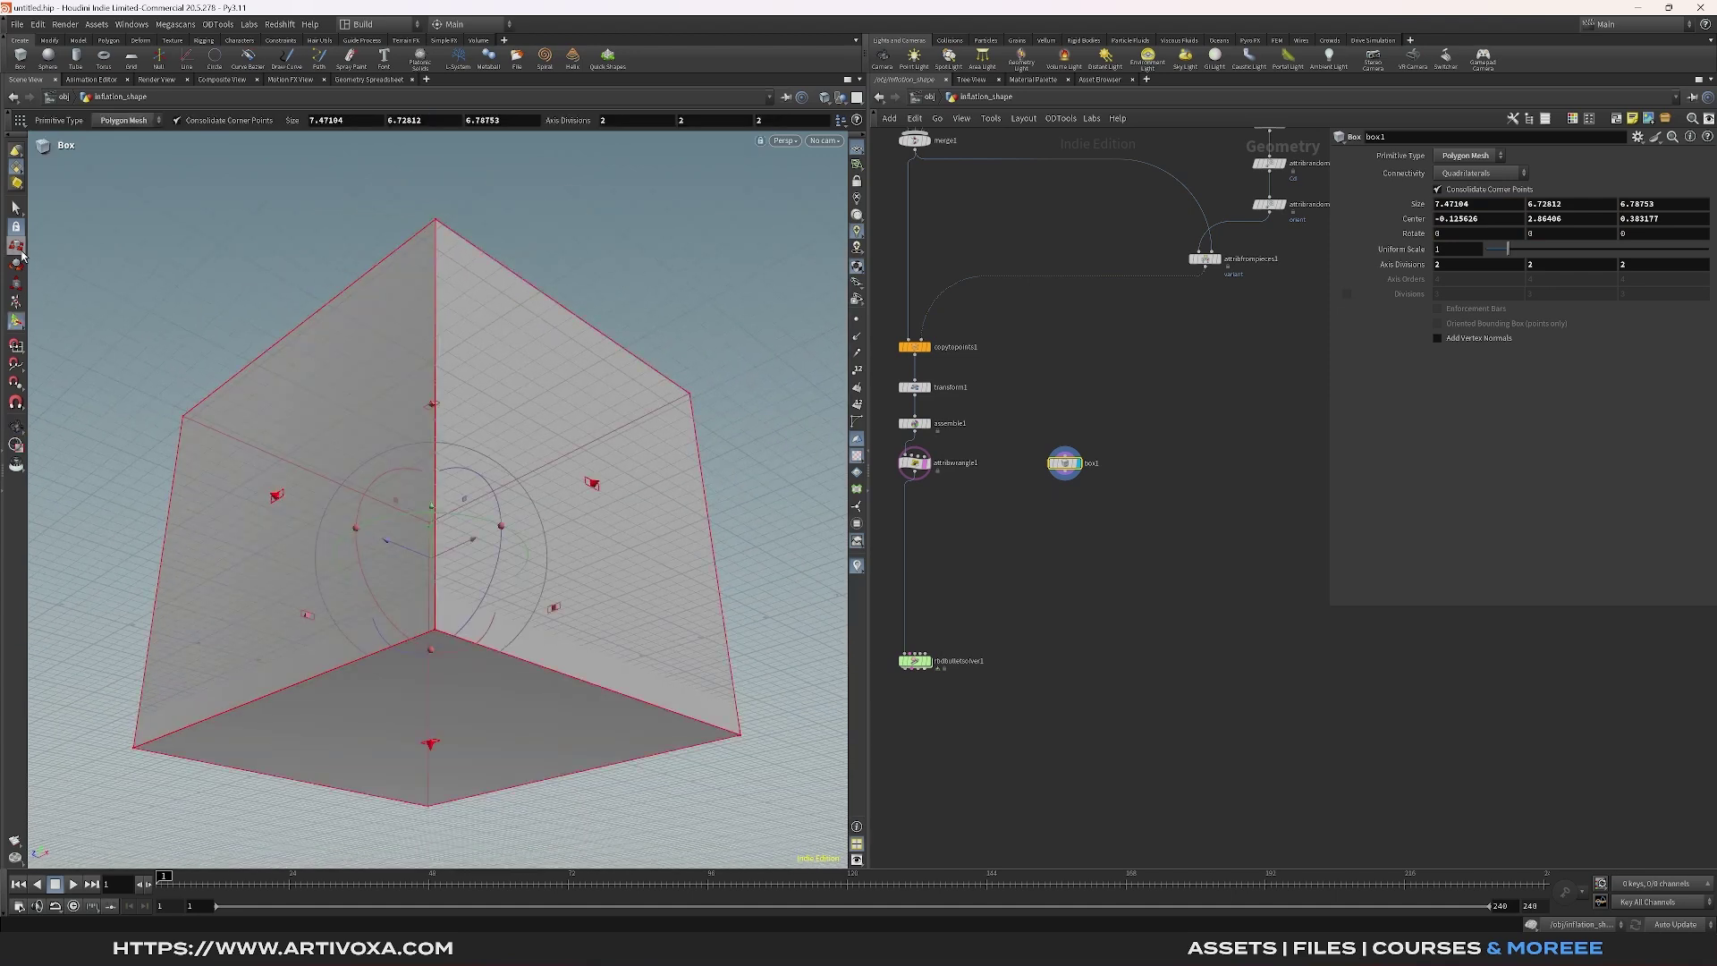
Scale the box's bottom face to about 0.44 in X and 0.54 in Z, and raise it about 2.93
left_click(16, 208)
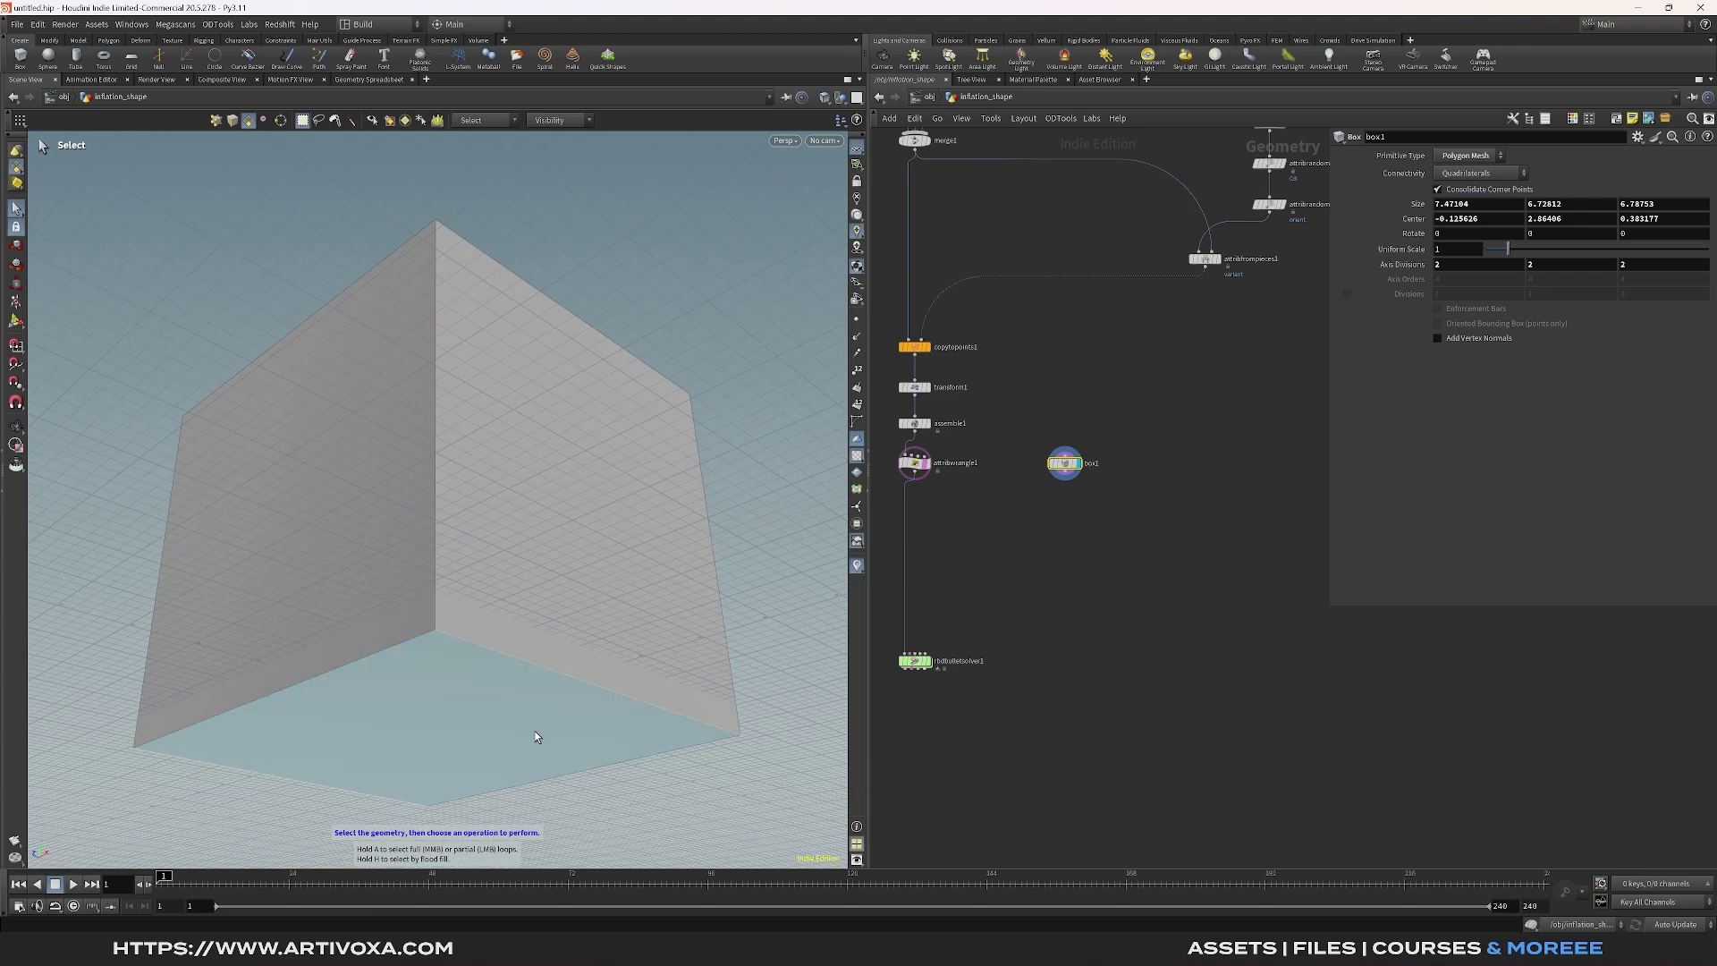
left_click(535, 728)
key("t")
left_click_drag(535, 728, 452, 766)
key("r")
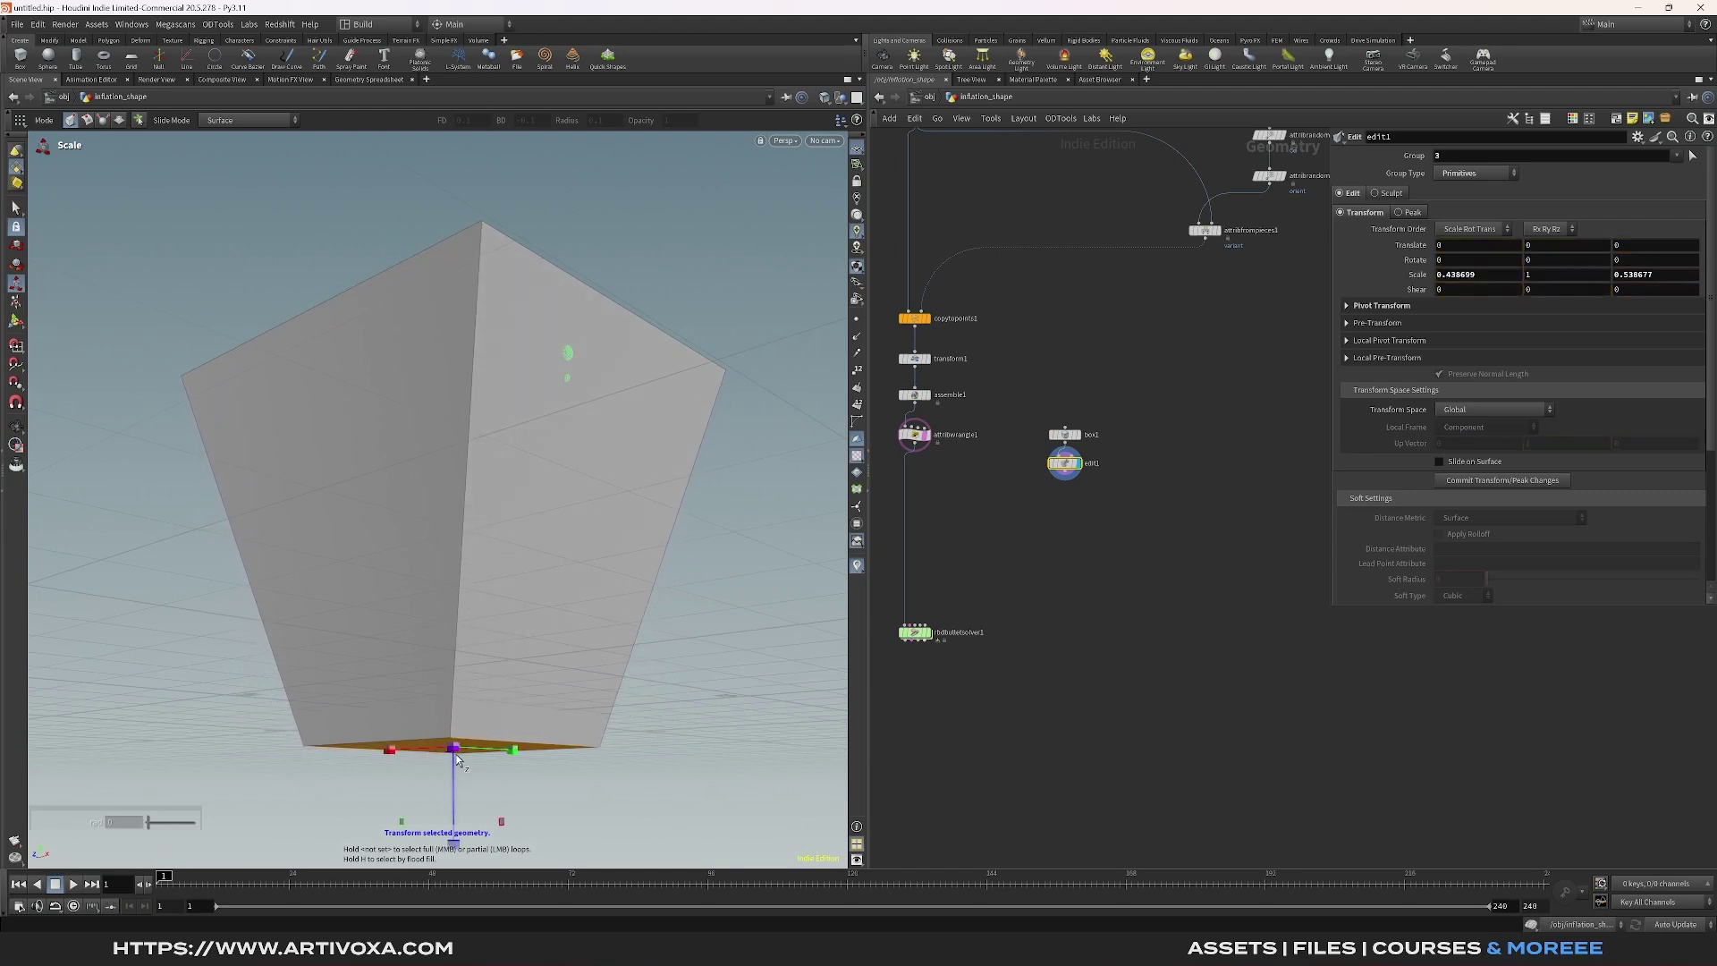
key("t")
left_click_drag(454, 791, 460, 628)
left_click_drag(460, 628, 450, 614, "alt")
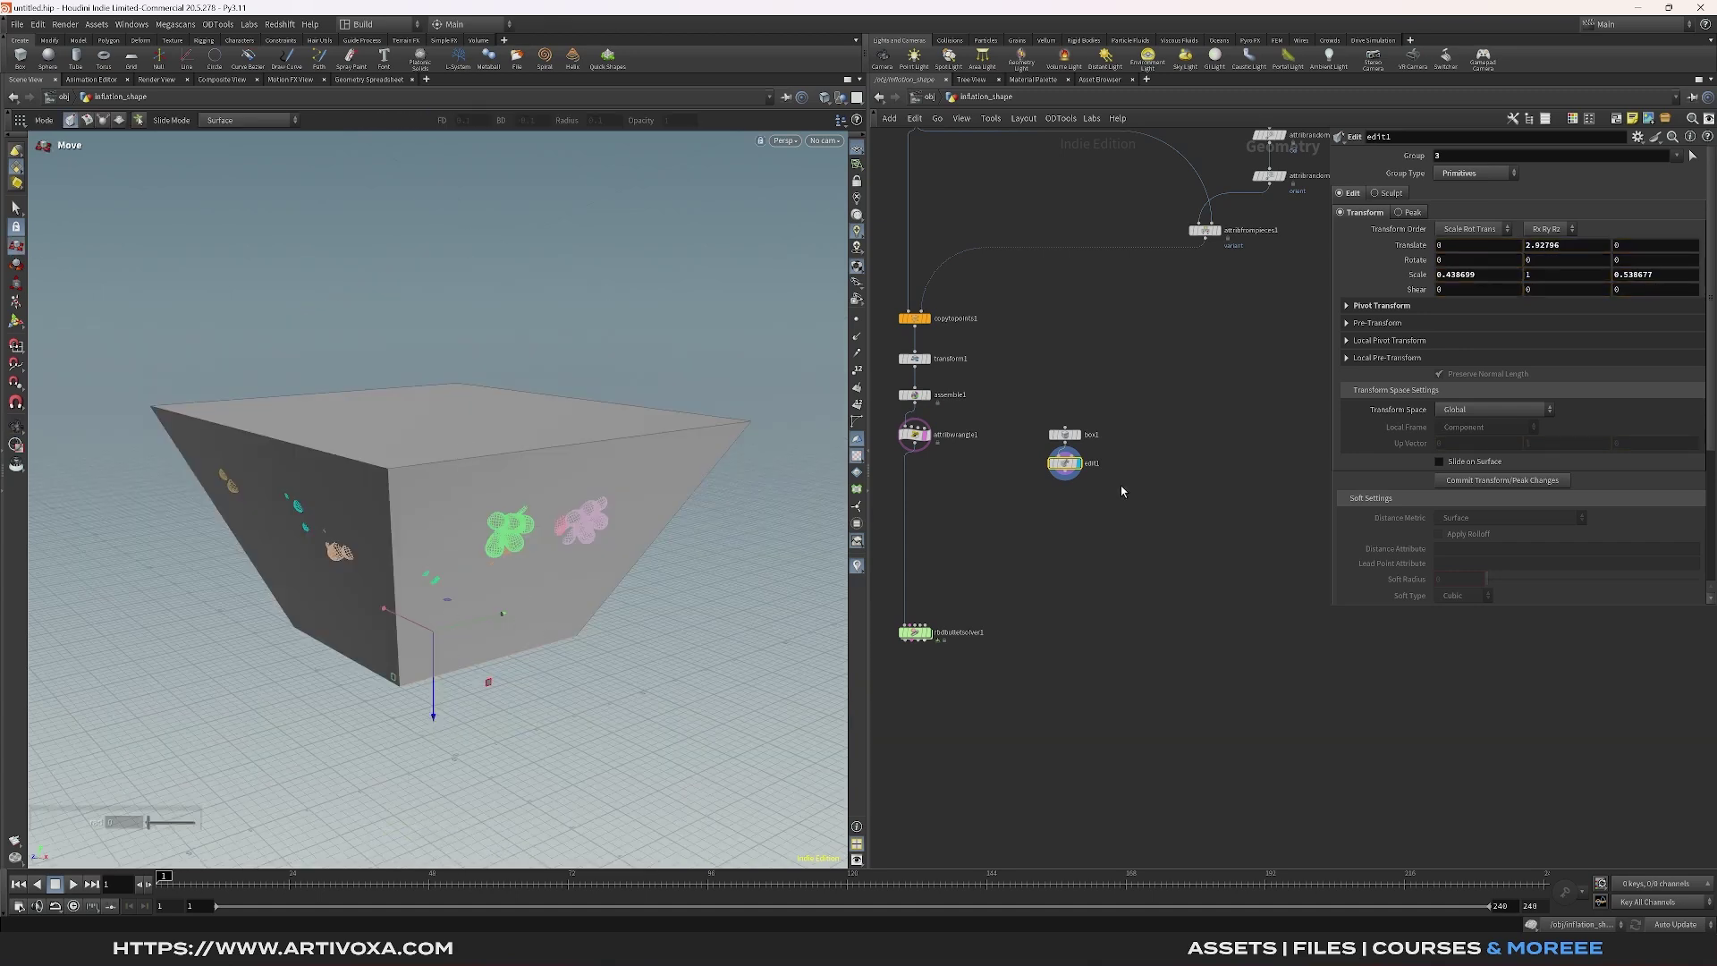
Delete the top and bottom faces of the tapered box to leave an open funnel around the shapes
left_click(16, 208)
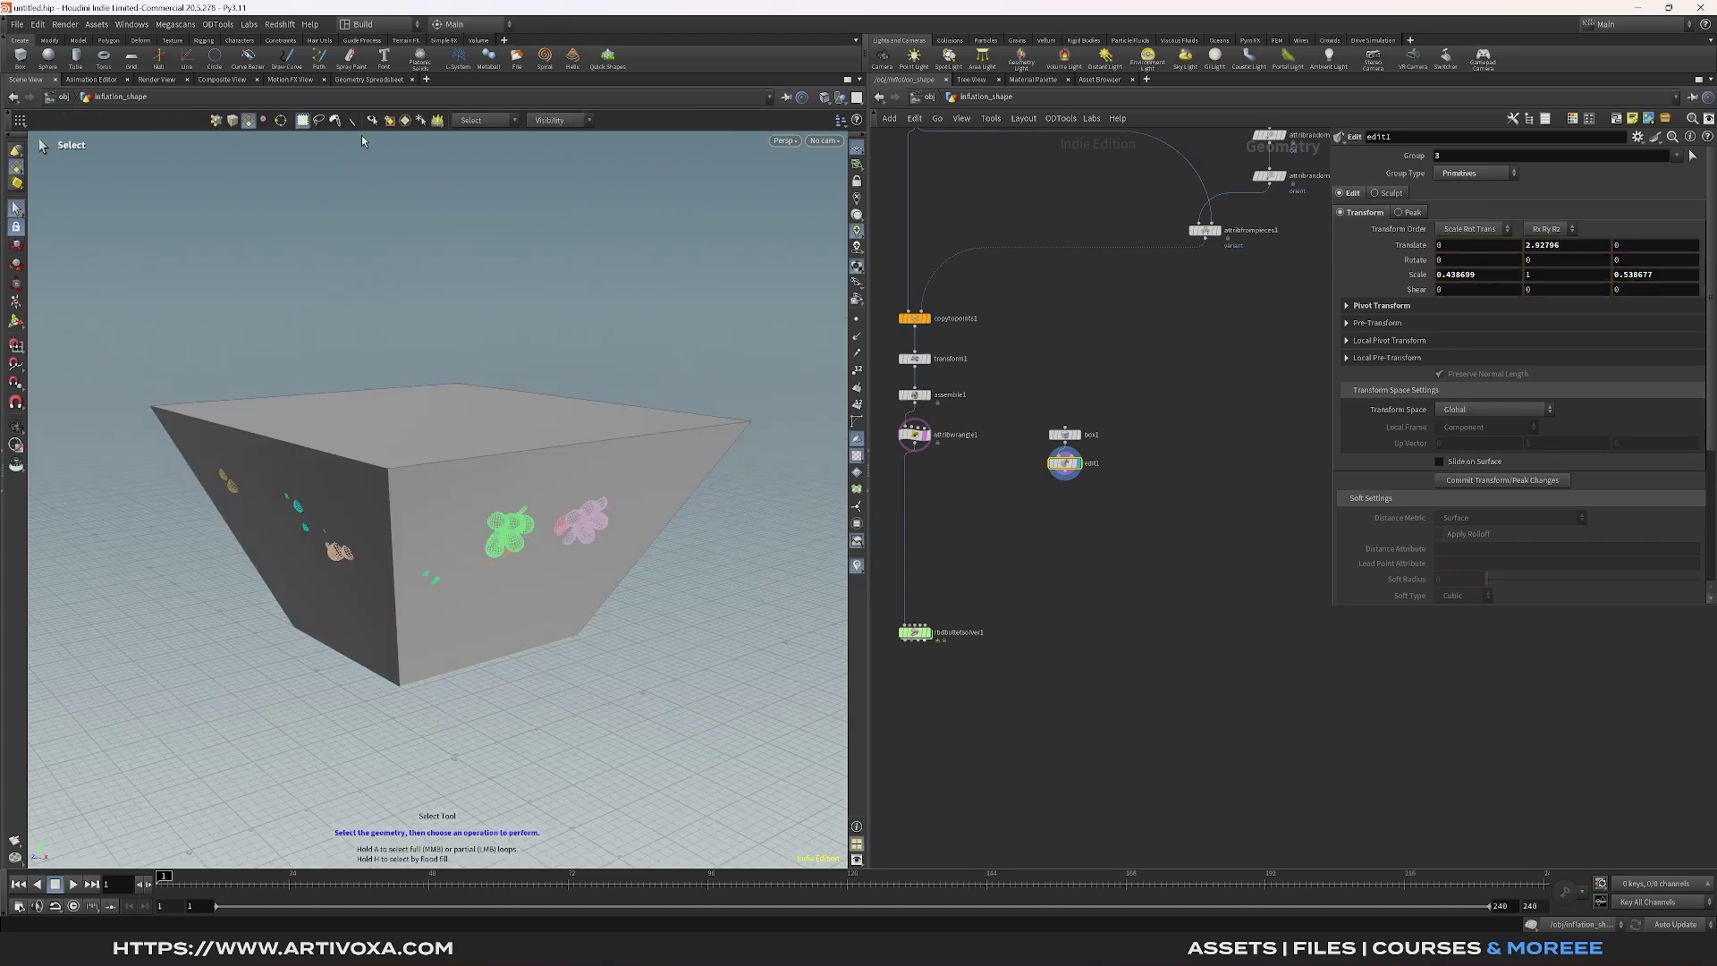
left_click_drag(429, 581, 452, 701, "alt")
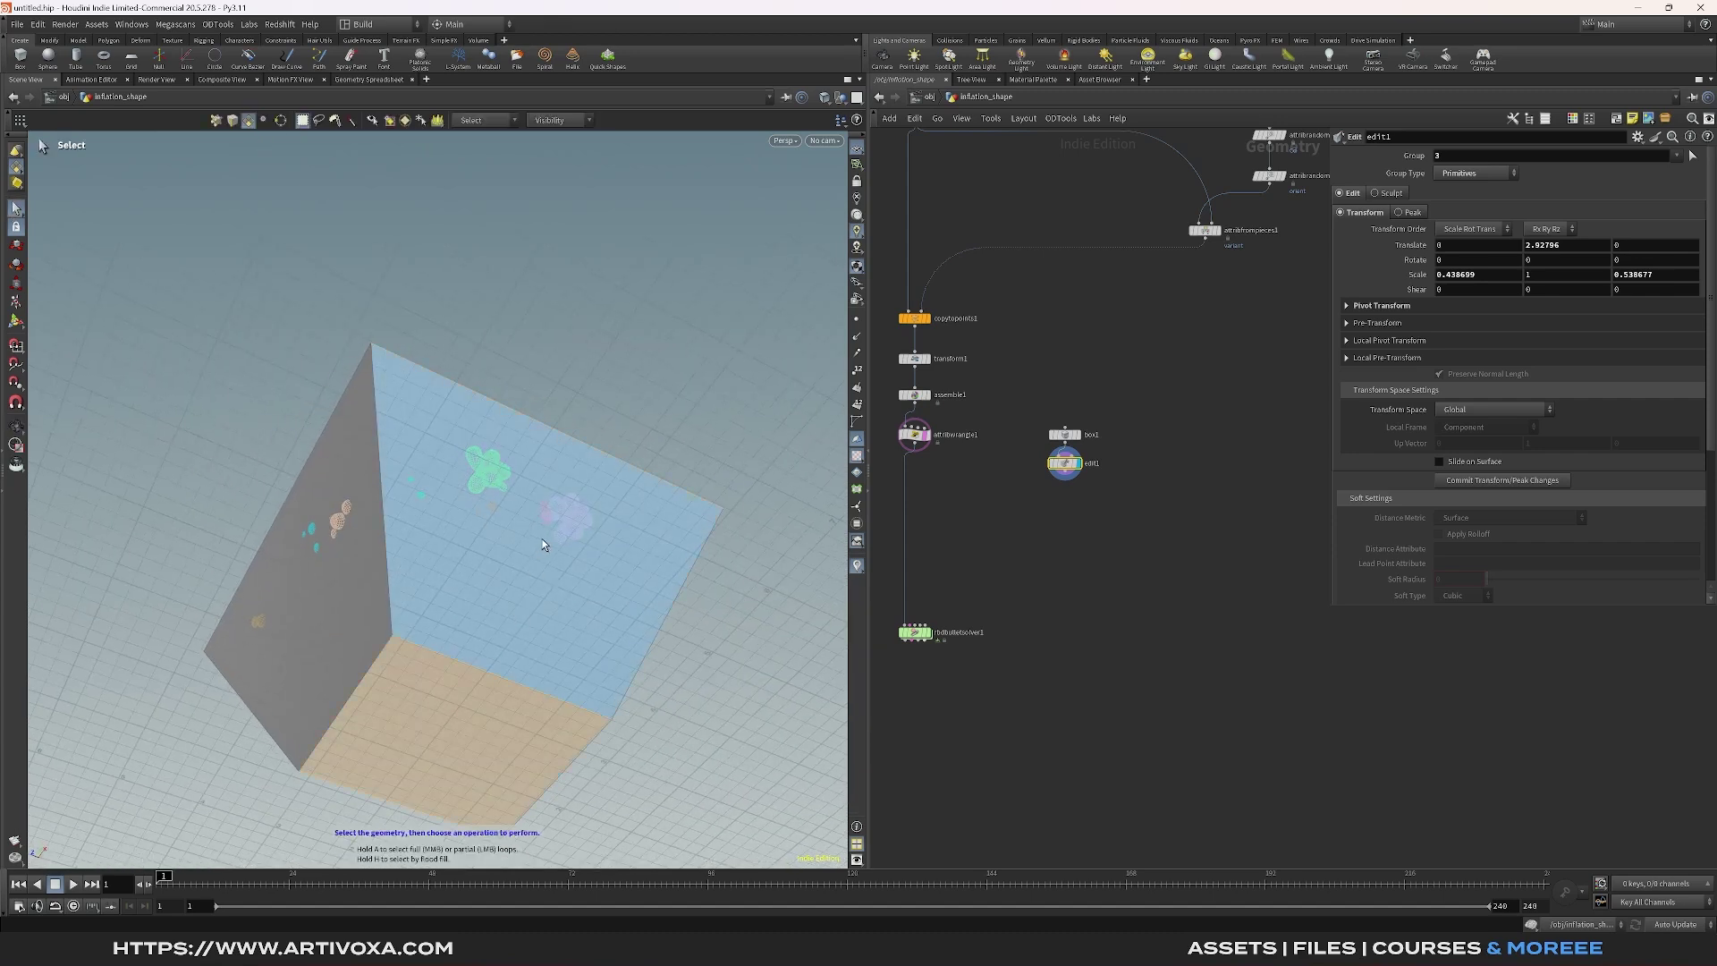
key("Delete")
key("Escape")
left_click_drag(542, 544, 377, 475)
key("Return")
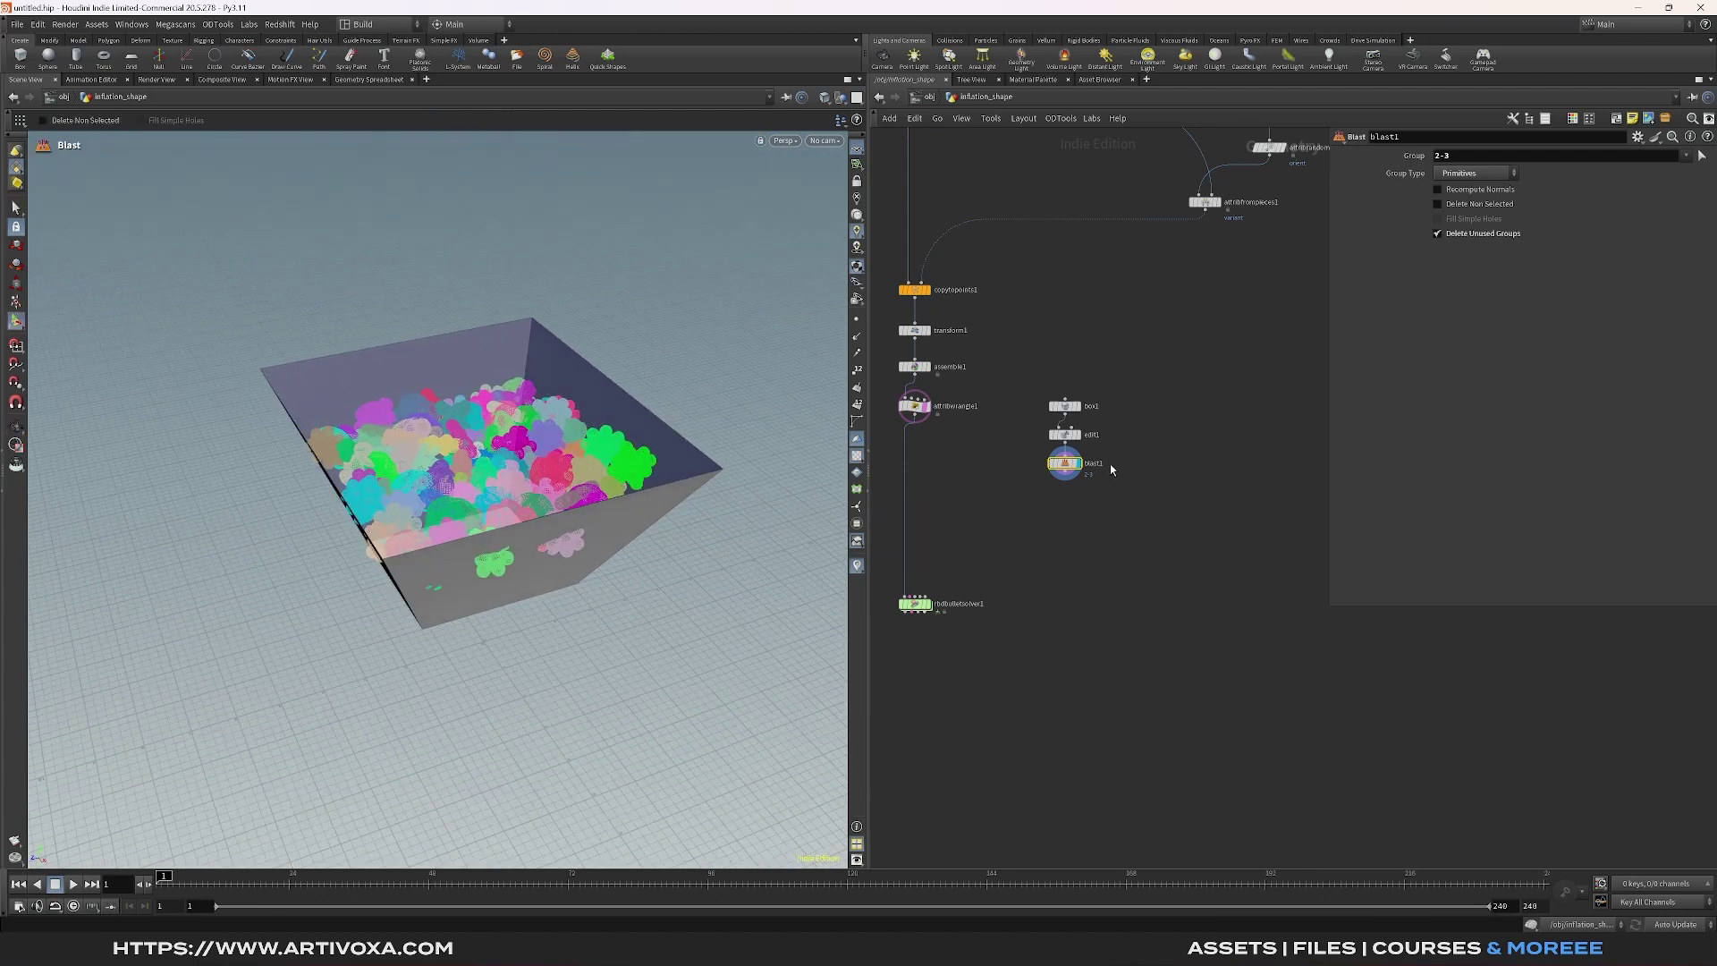
Enlarge the original funnel box to about 9.37 in X and 7.71 in Z
left_click(1064, 435)
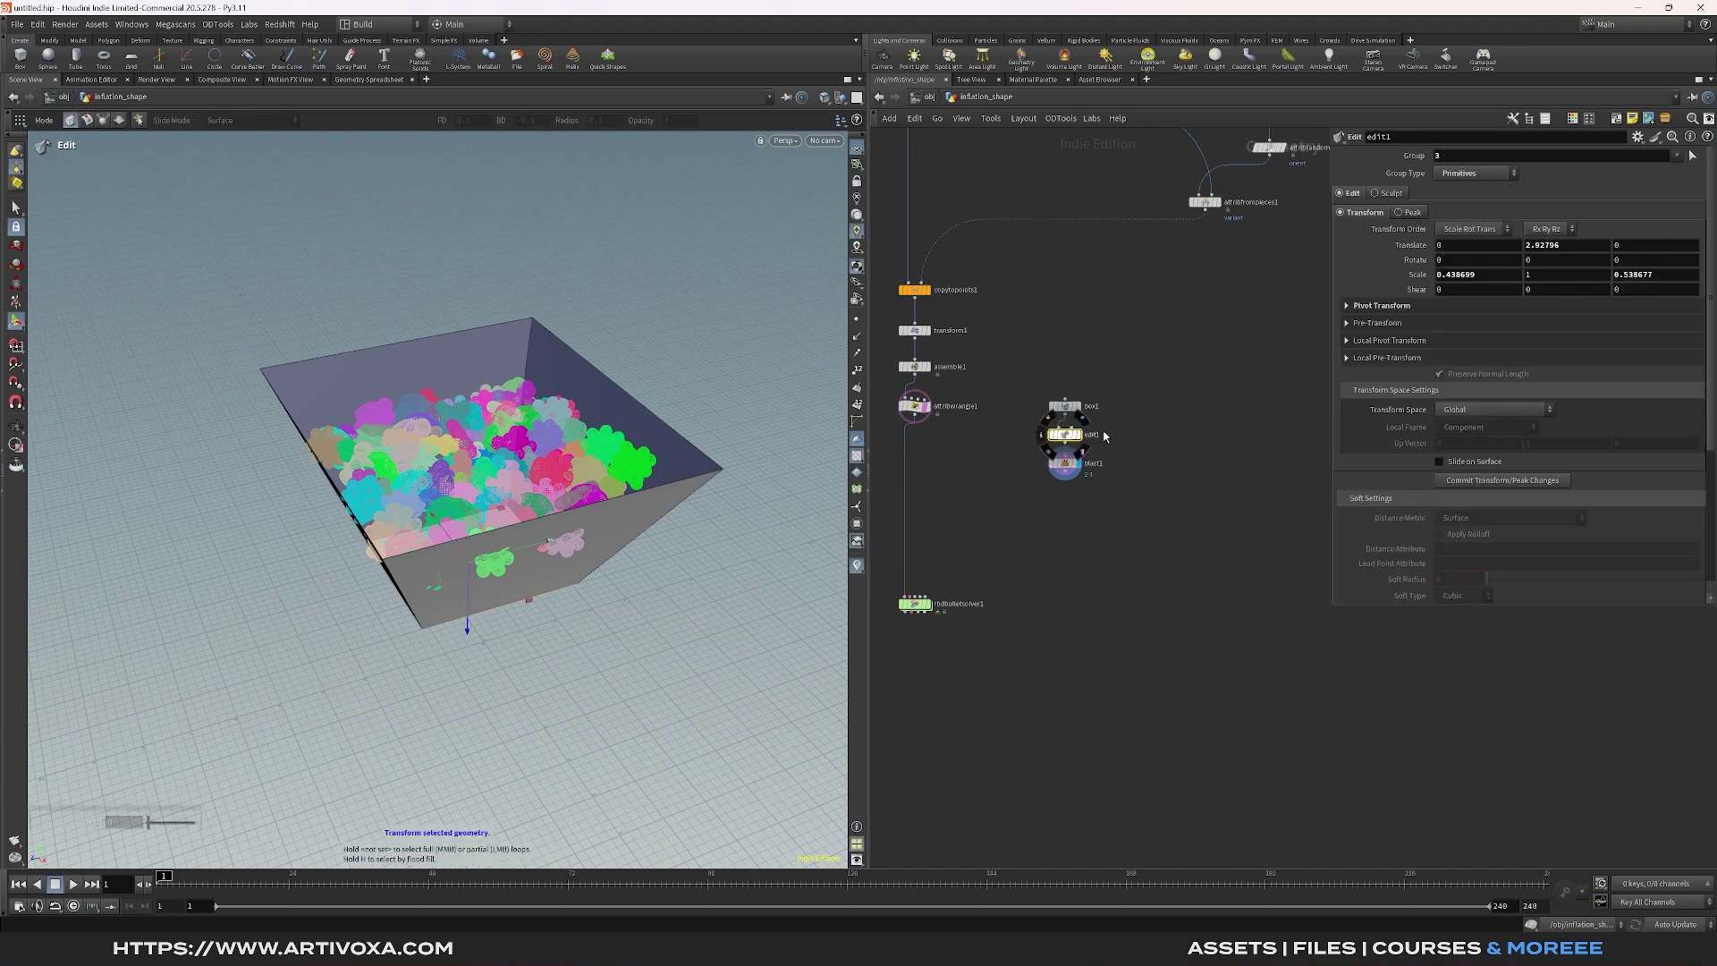
left_click(1080, 408)
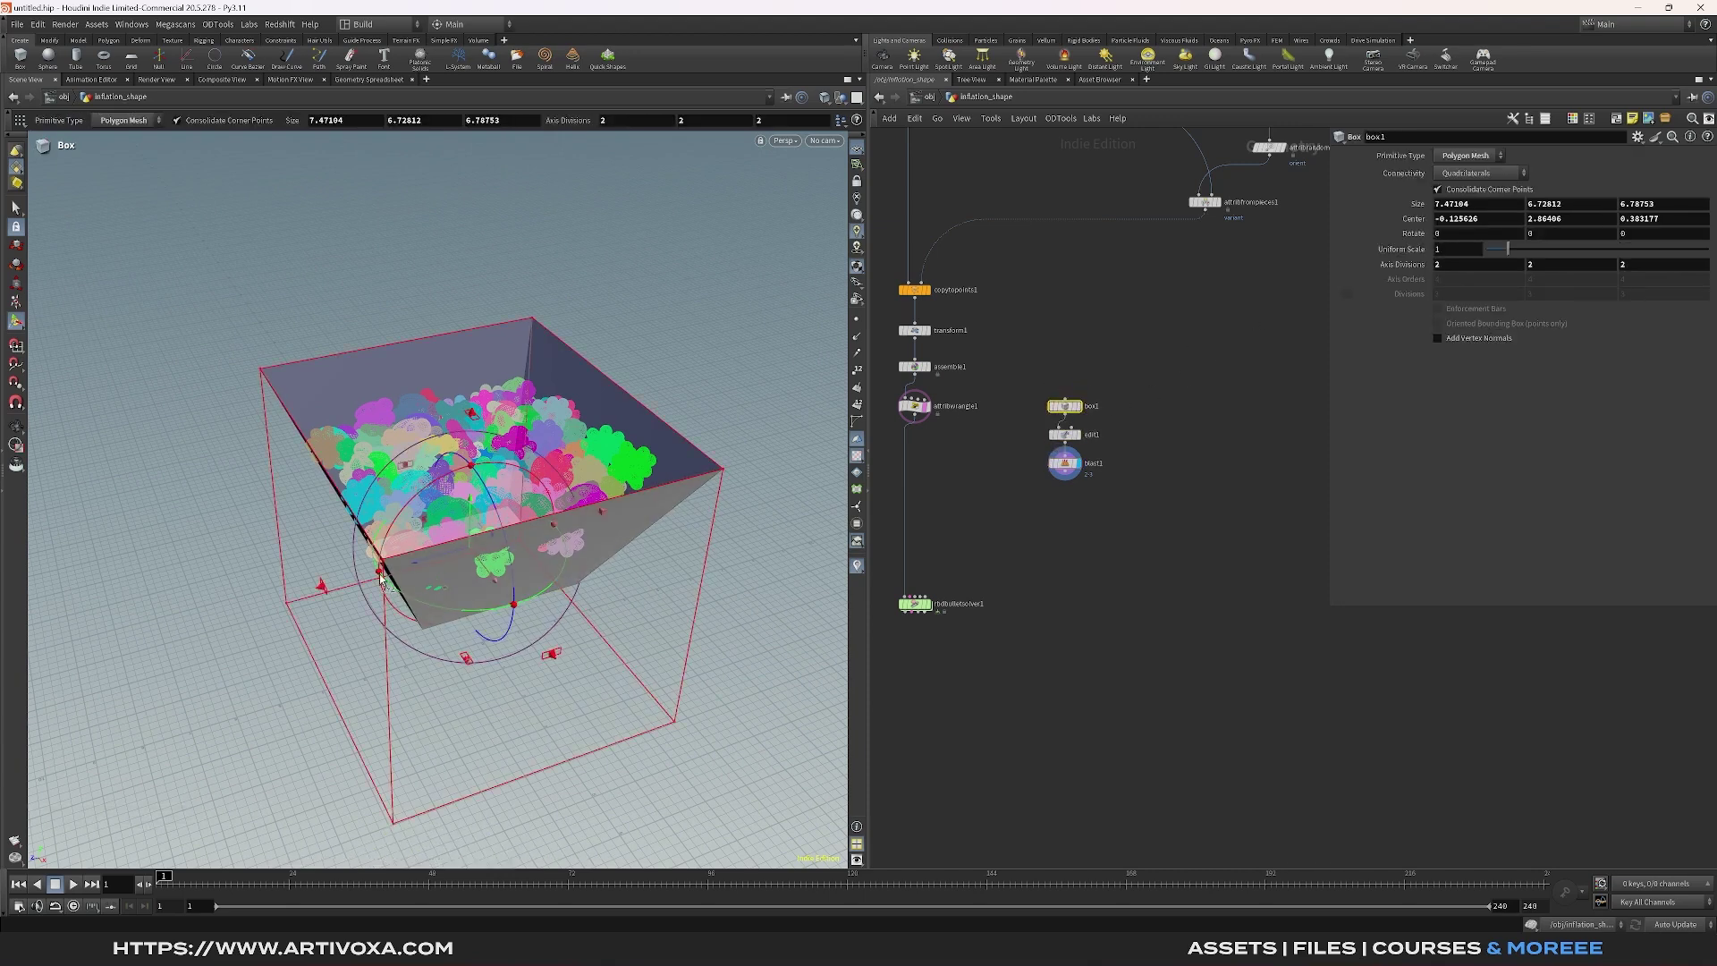
left_click_drag(322, 588, 304, 591)
left_click_drag(660, 512, 554, 483, "alt")
key("Escape")
key("Return")
key("Escape")
key("Return")
scroll(1045, 550, "up", 2)
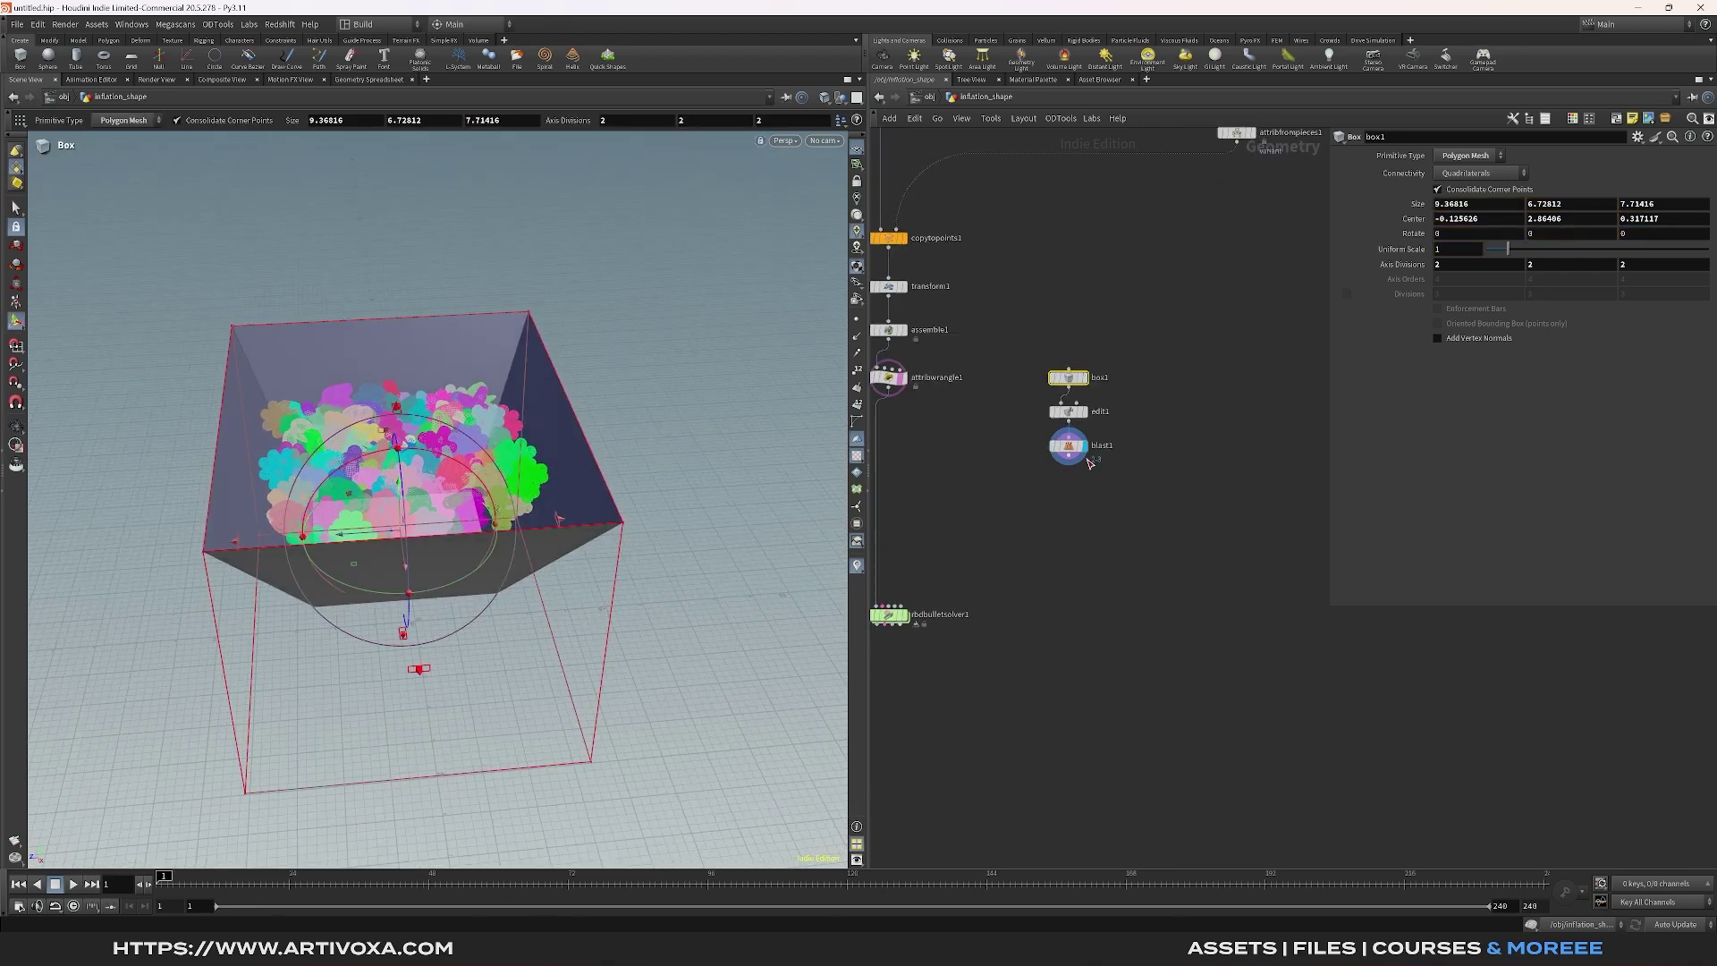
Add and display a PolyExtrude below the Blast node, with a distance of 0.189 and Output Back enabled
key("Tab")
type("polyext")
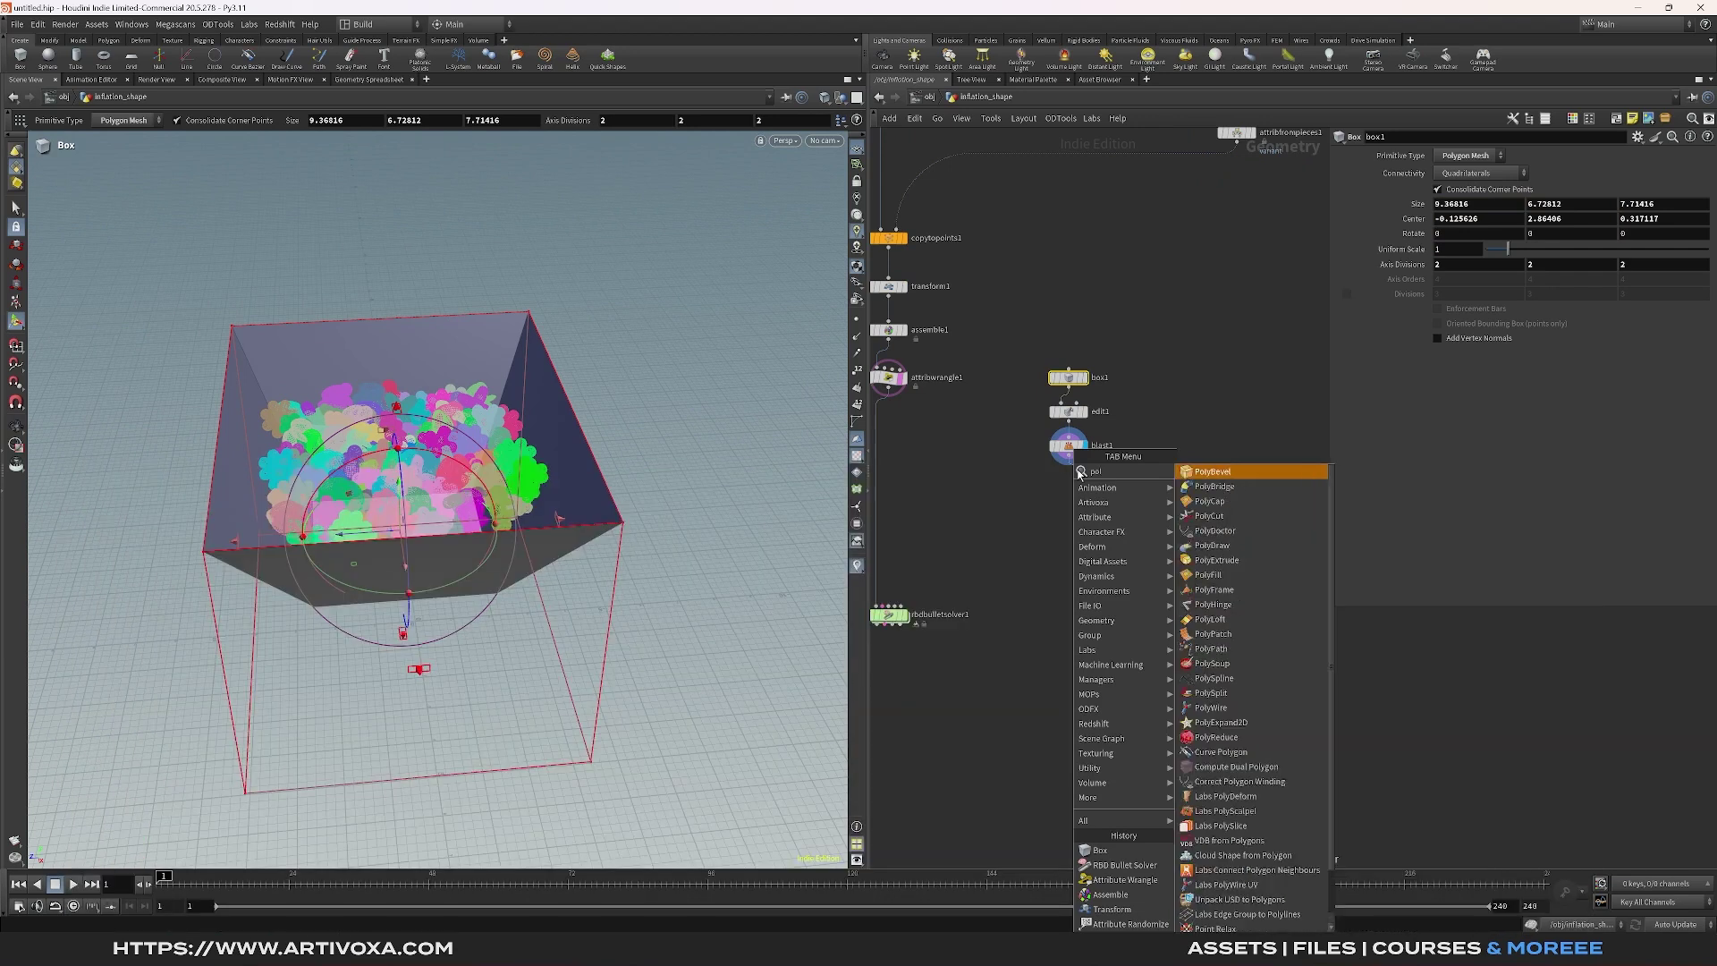
key("Return")
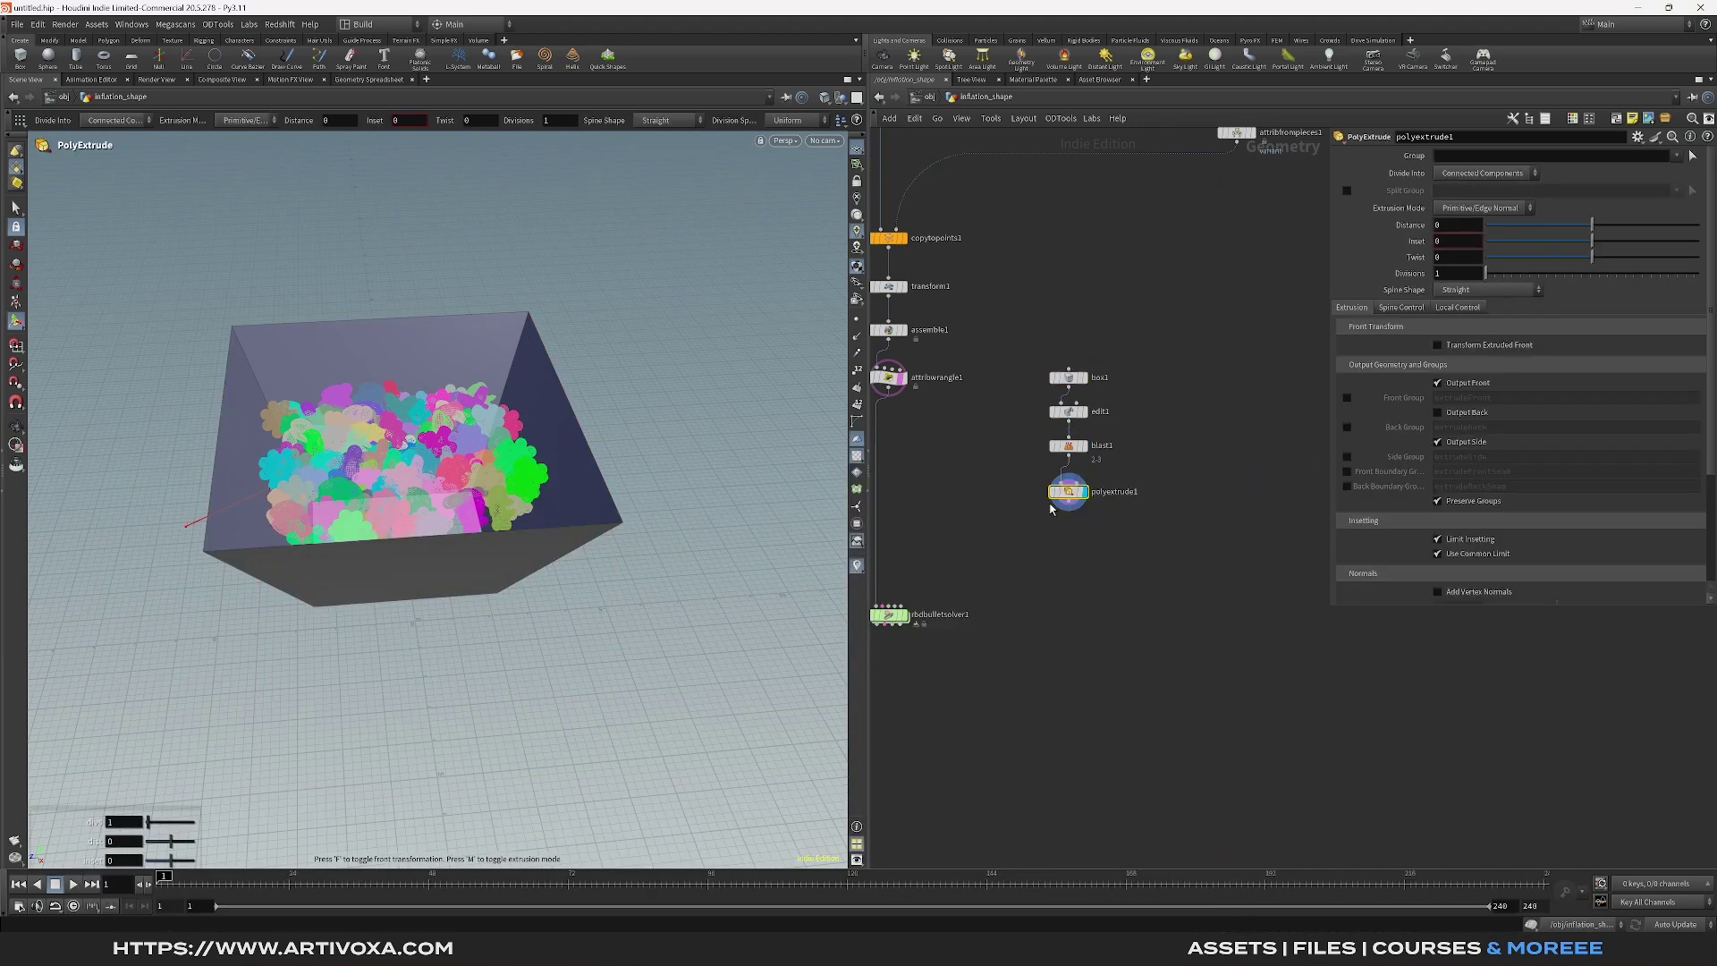
left_click_drag(480, 514, 613, 479)
left_click_drag(1592, 226, 1614, 226)
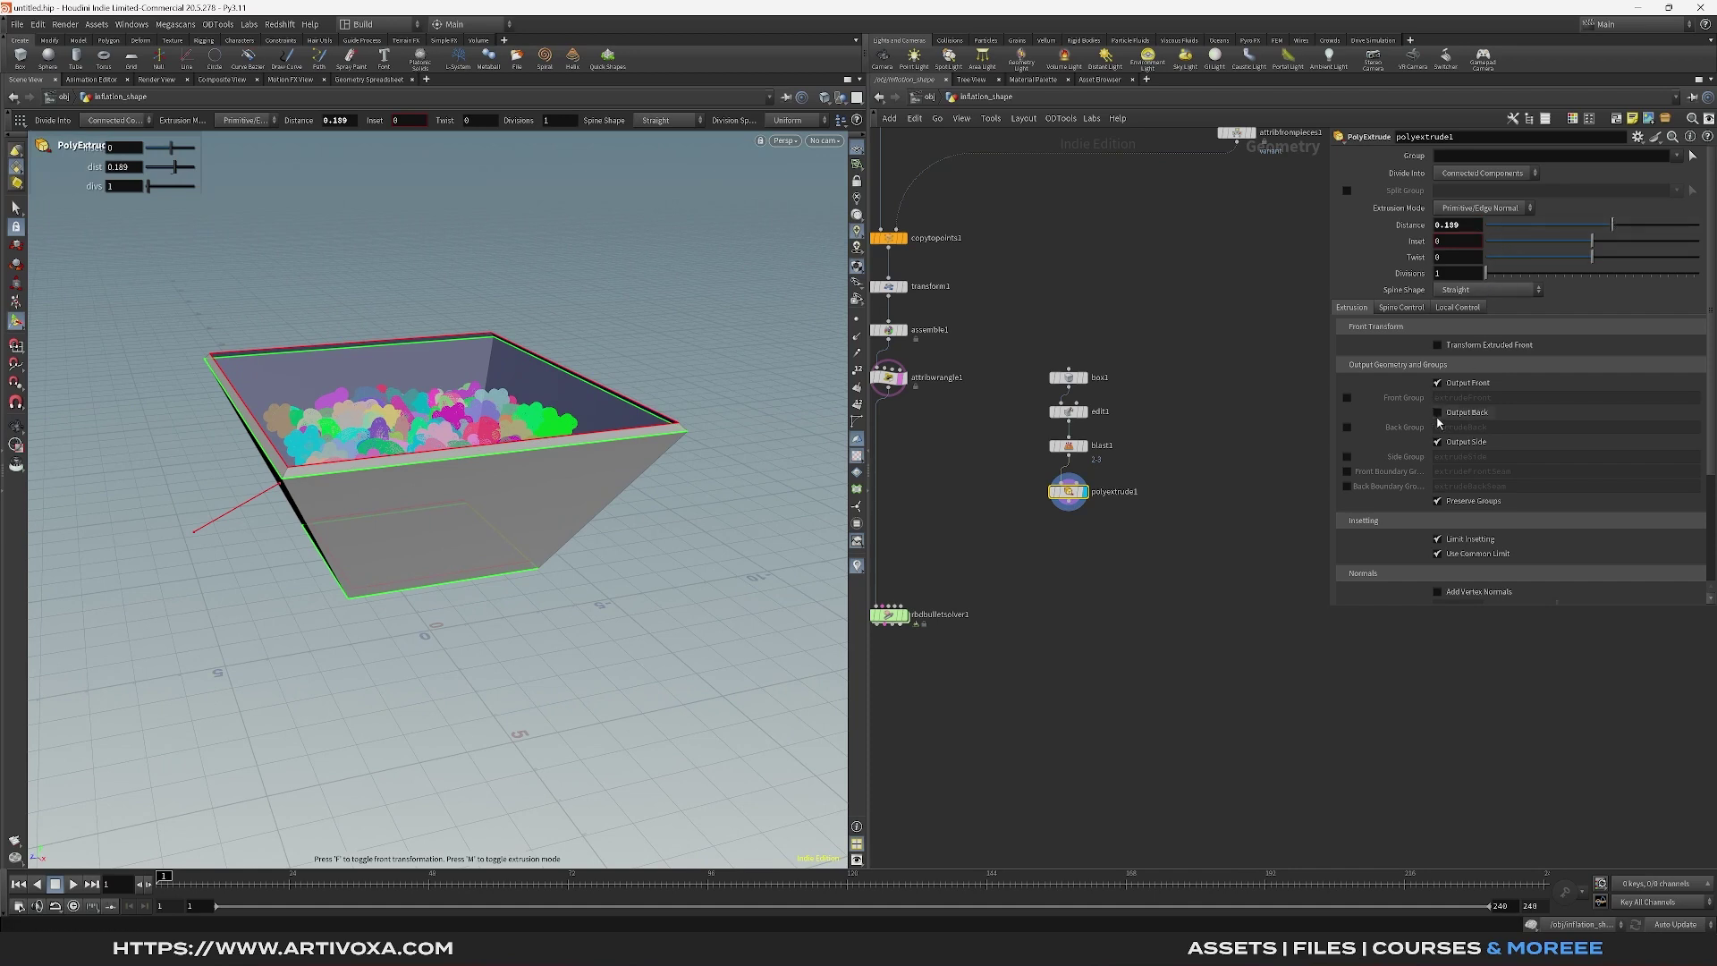
left_click(1438, 413)
key("Escape")
mouse_move(480, 471)
left_mouse_down()
mouse_move(479, 528)
mouse_move(494, 403)
mouse_move(480, 471)
left_mouse_up()
key("Return")
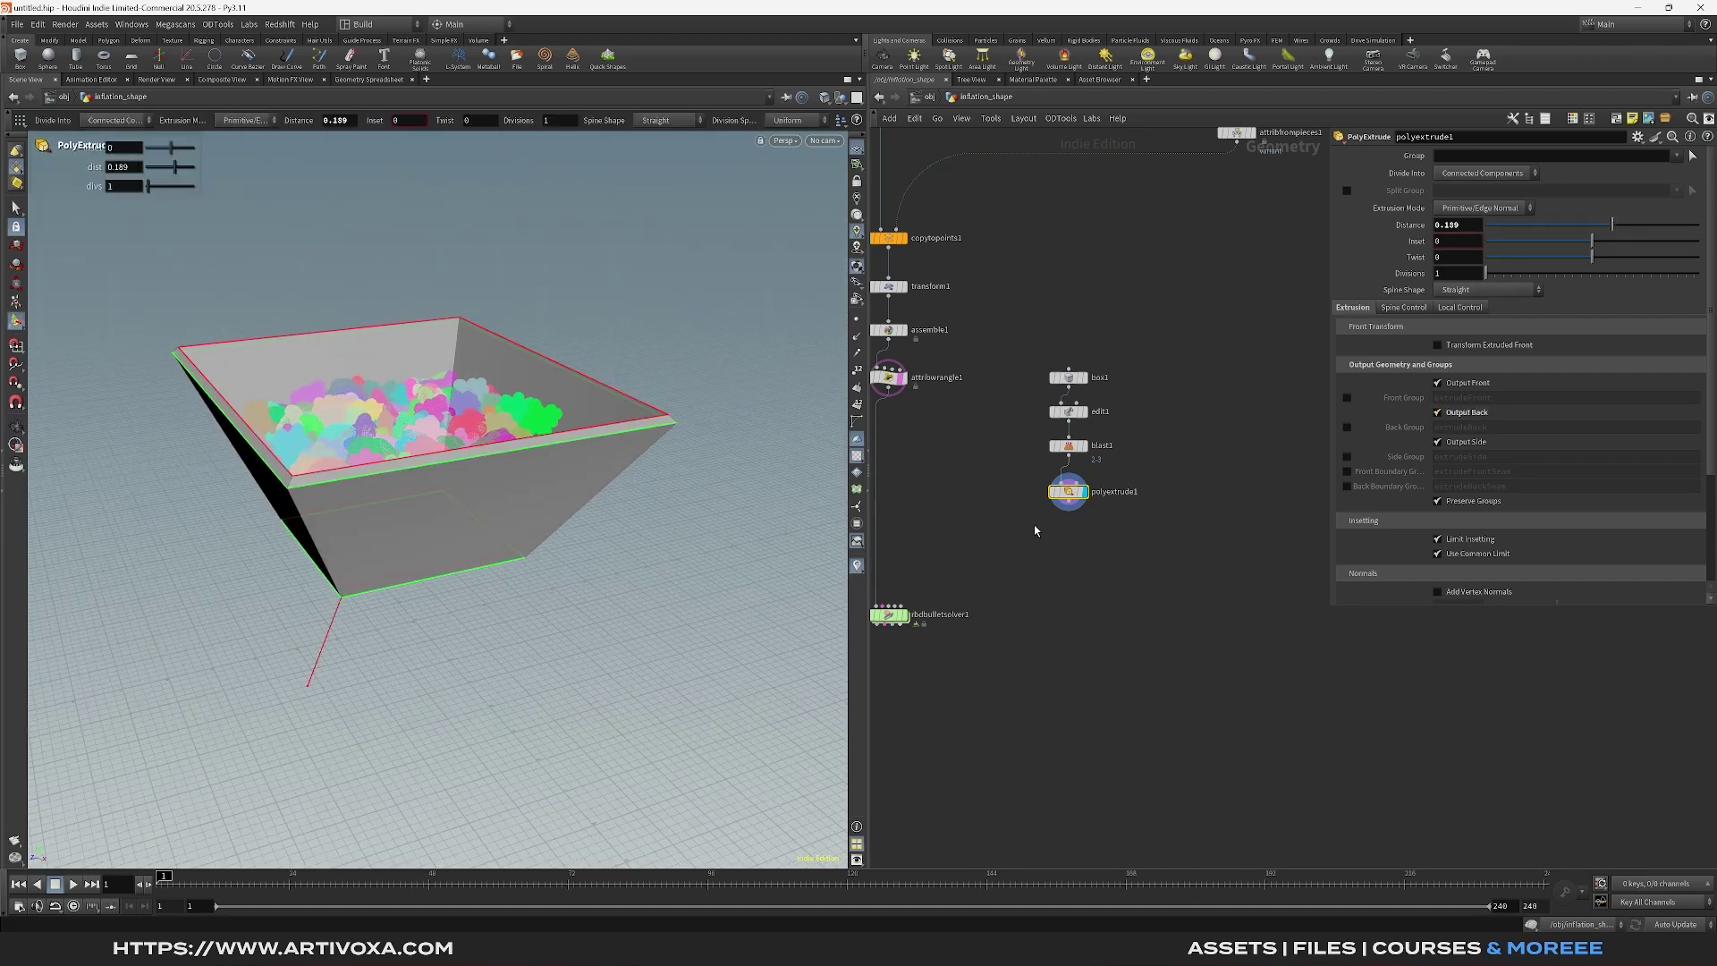
Add a Merge node below the funnel's PolyExtrude node
scroll(1034, 525, "up", 1)
key("Tab")
left_click(1092, 572)
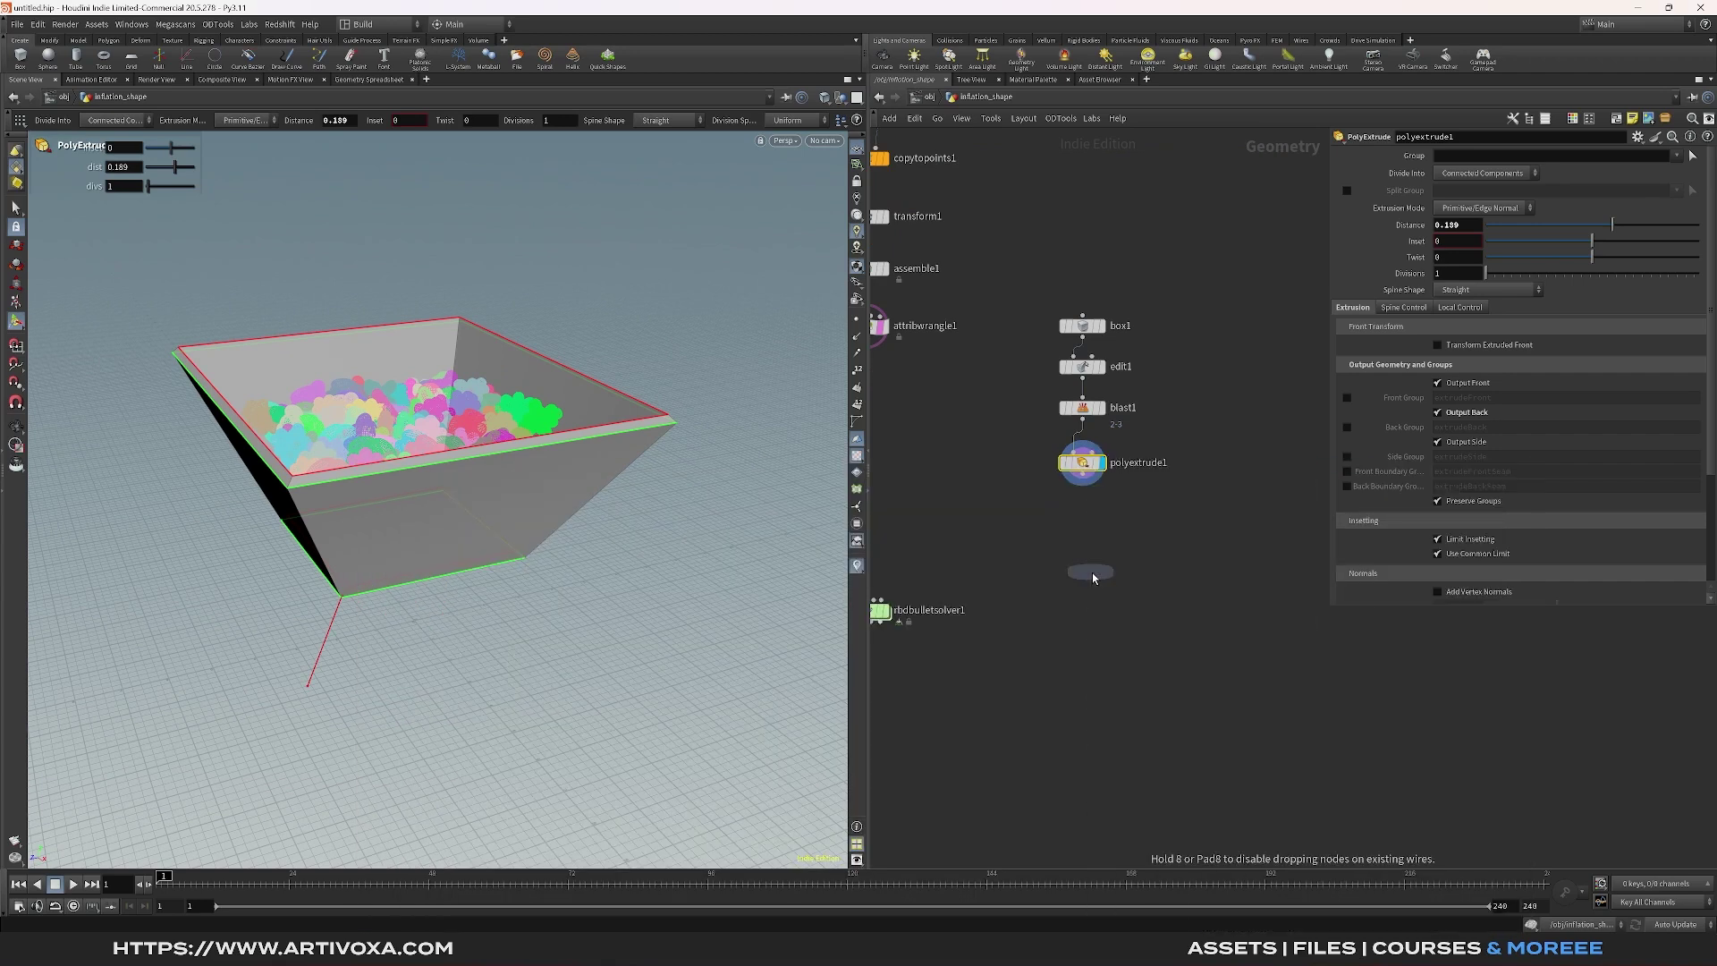
left_click(1089, 564)
Add and display a second Box node beside the PolyExtrude, template the PolyExtrude, and switch to the top view
key("Tab")
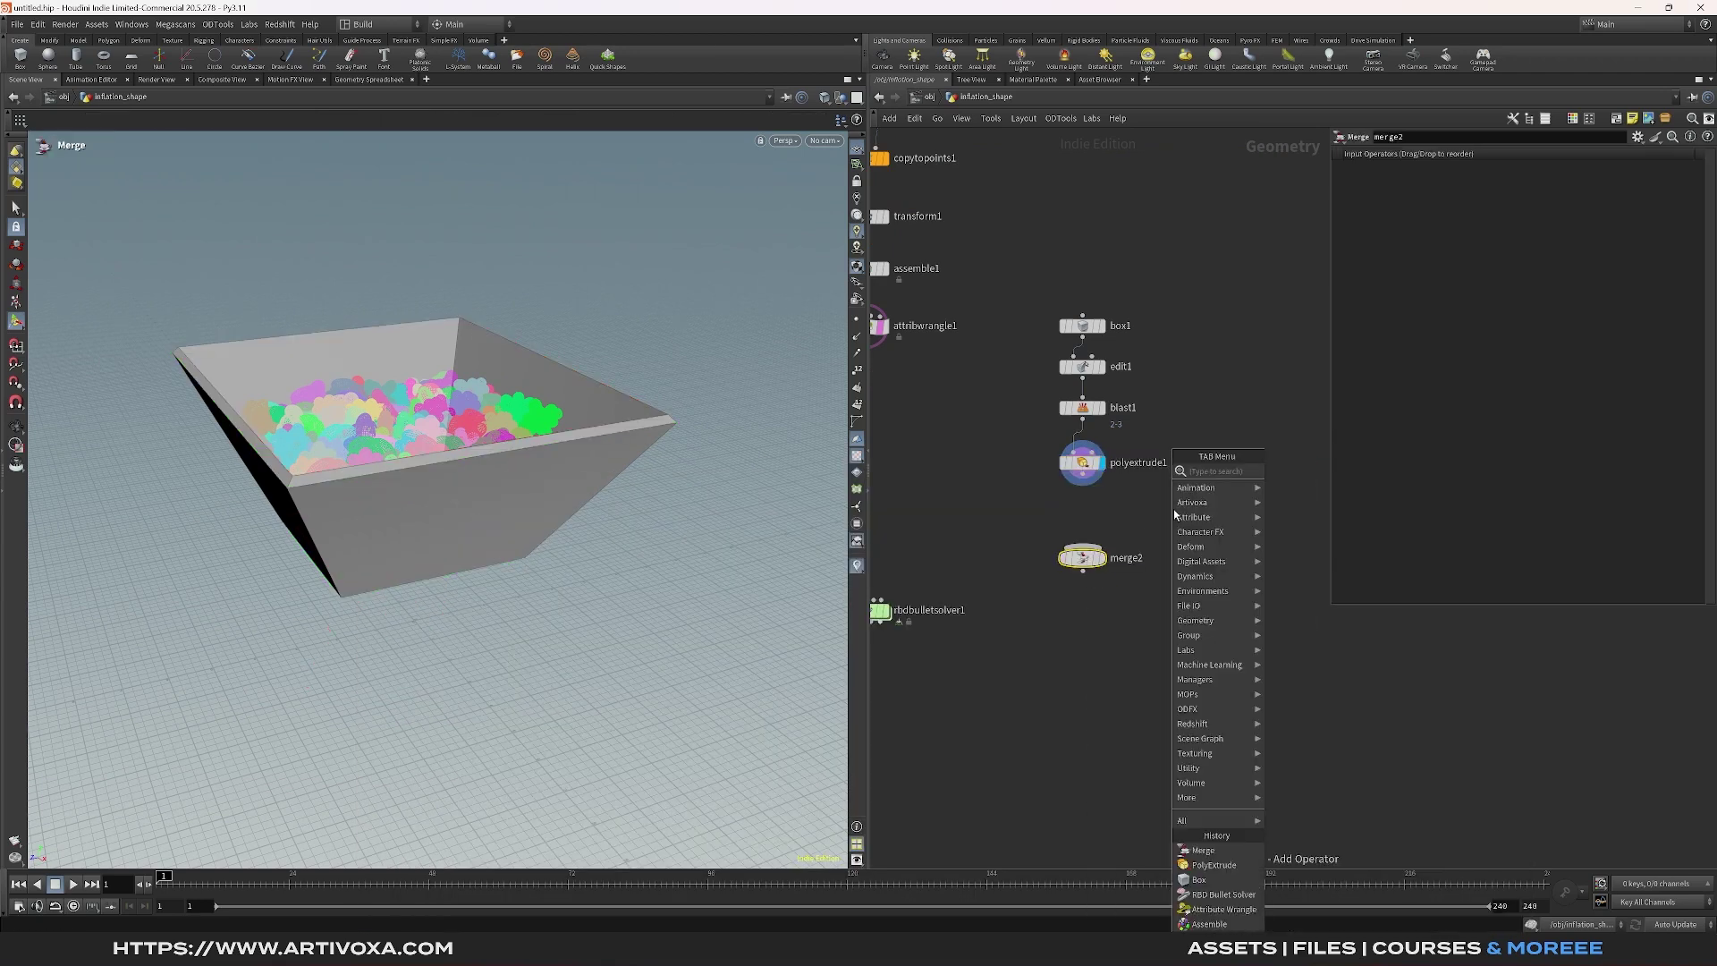
key("Escape")
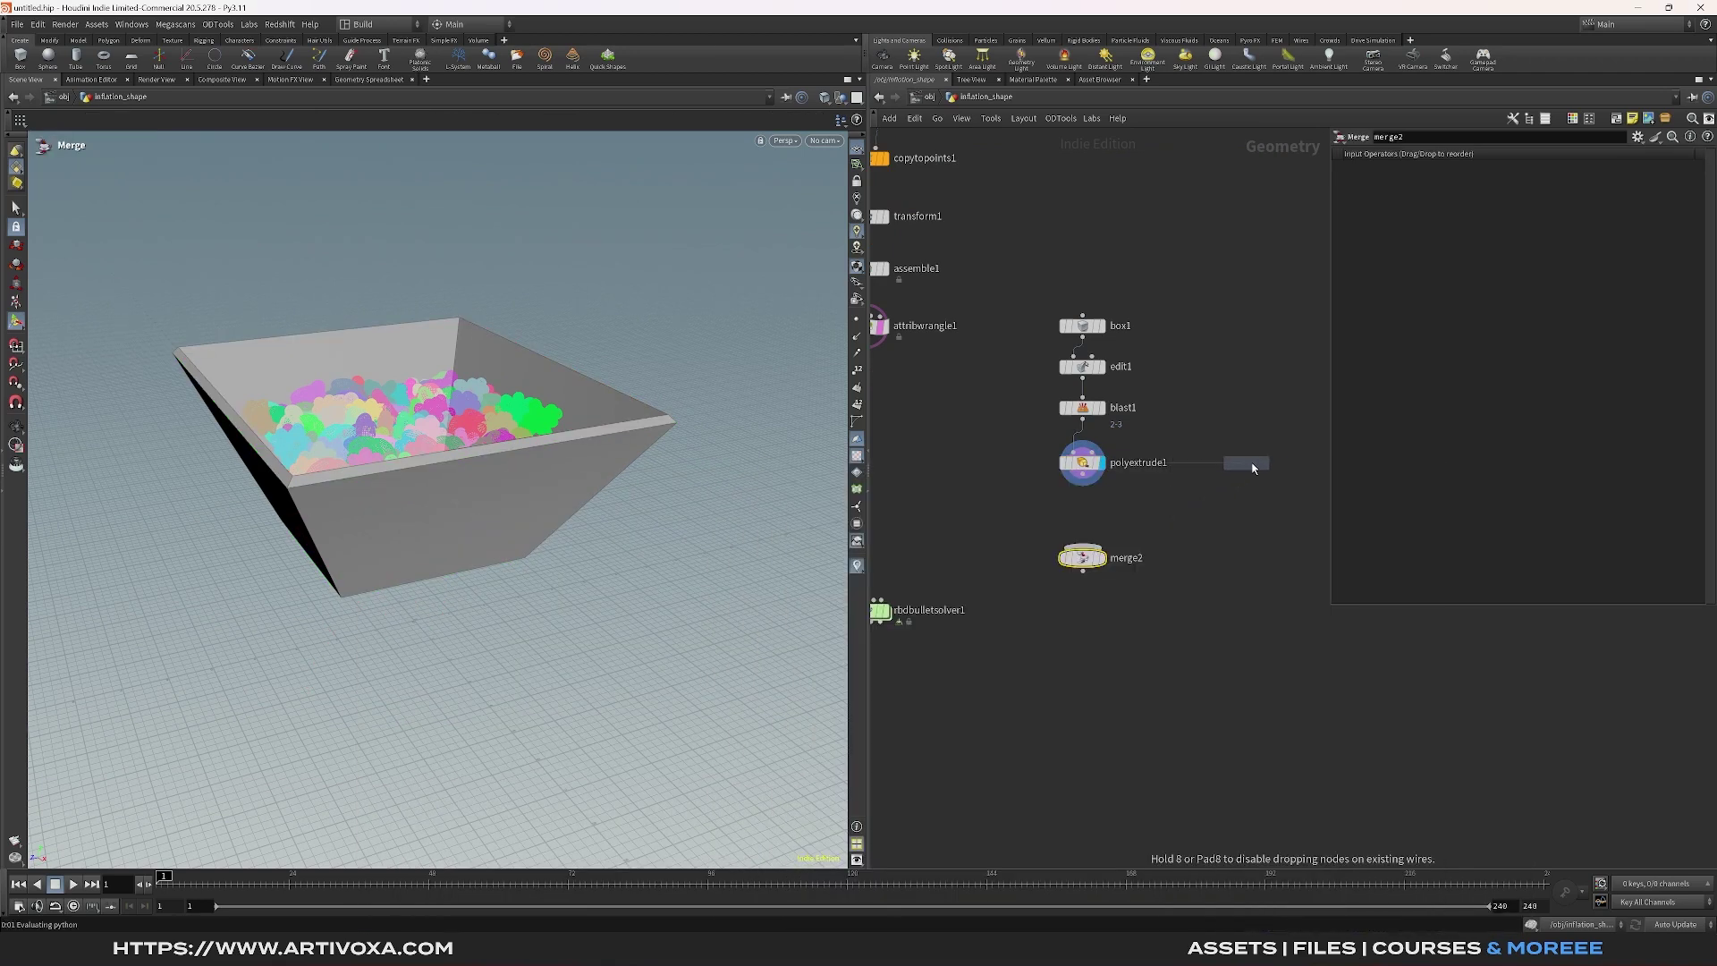
left_click(1251, 464)
key("space+2")
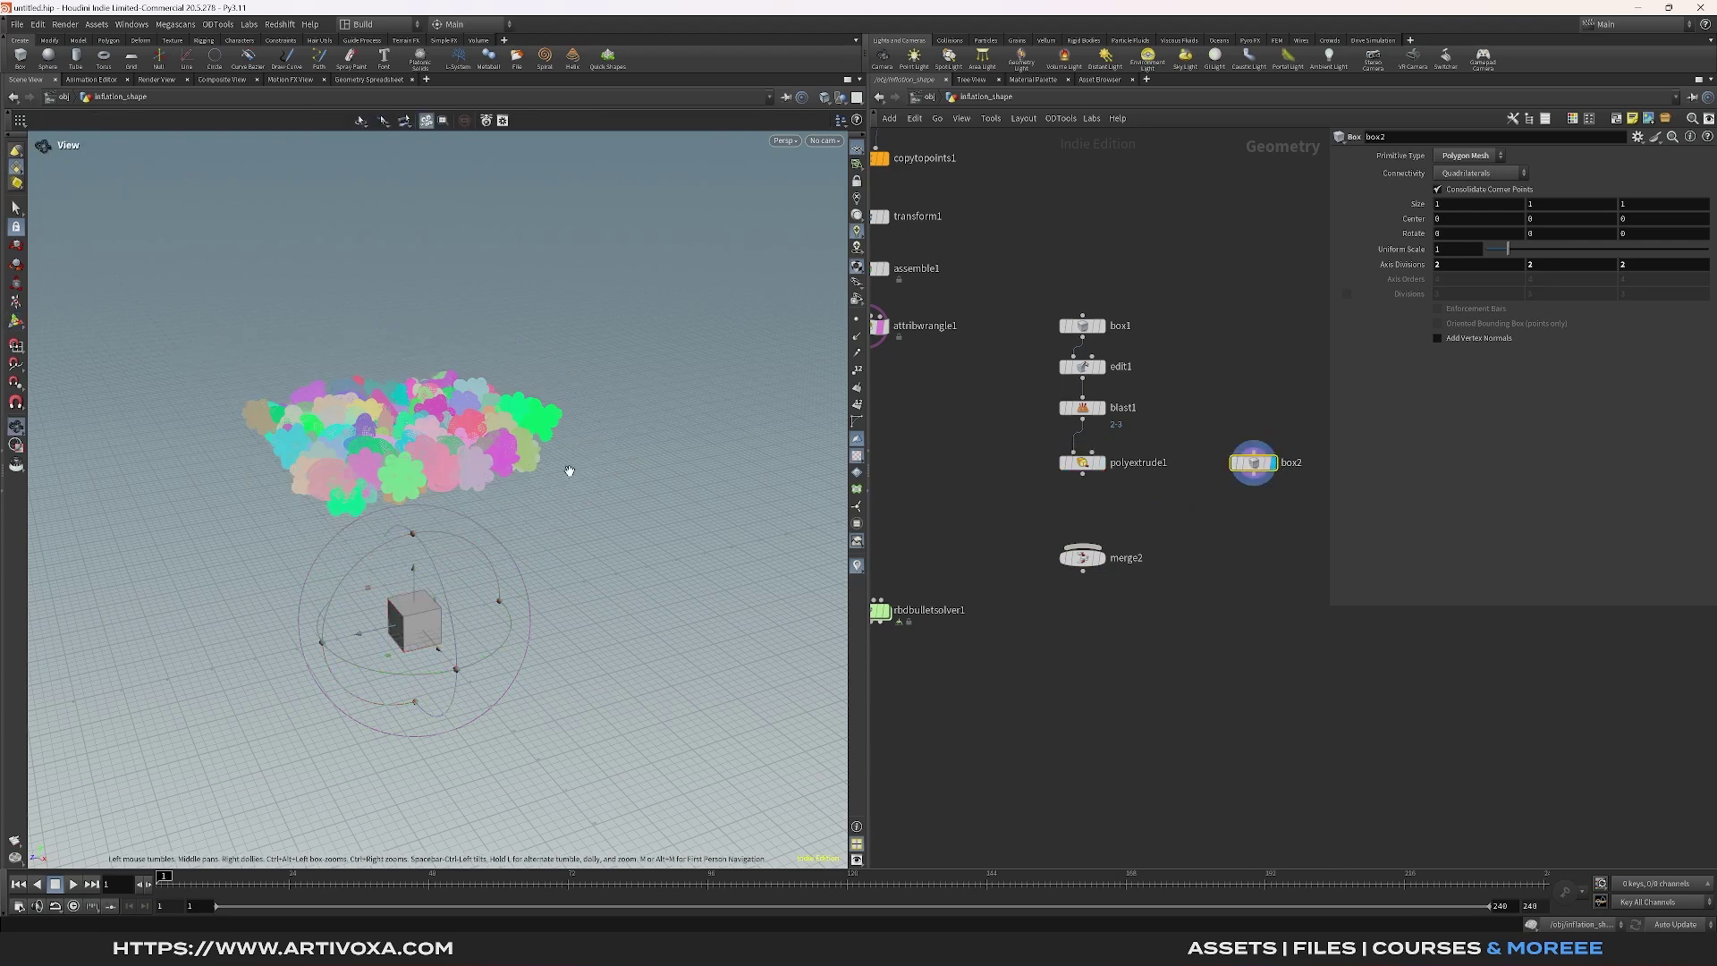
scroll(1039, 502, "down", 2)
left_click_drag(1038, 503, 1092, 478)
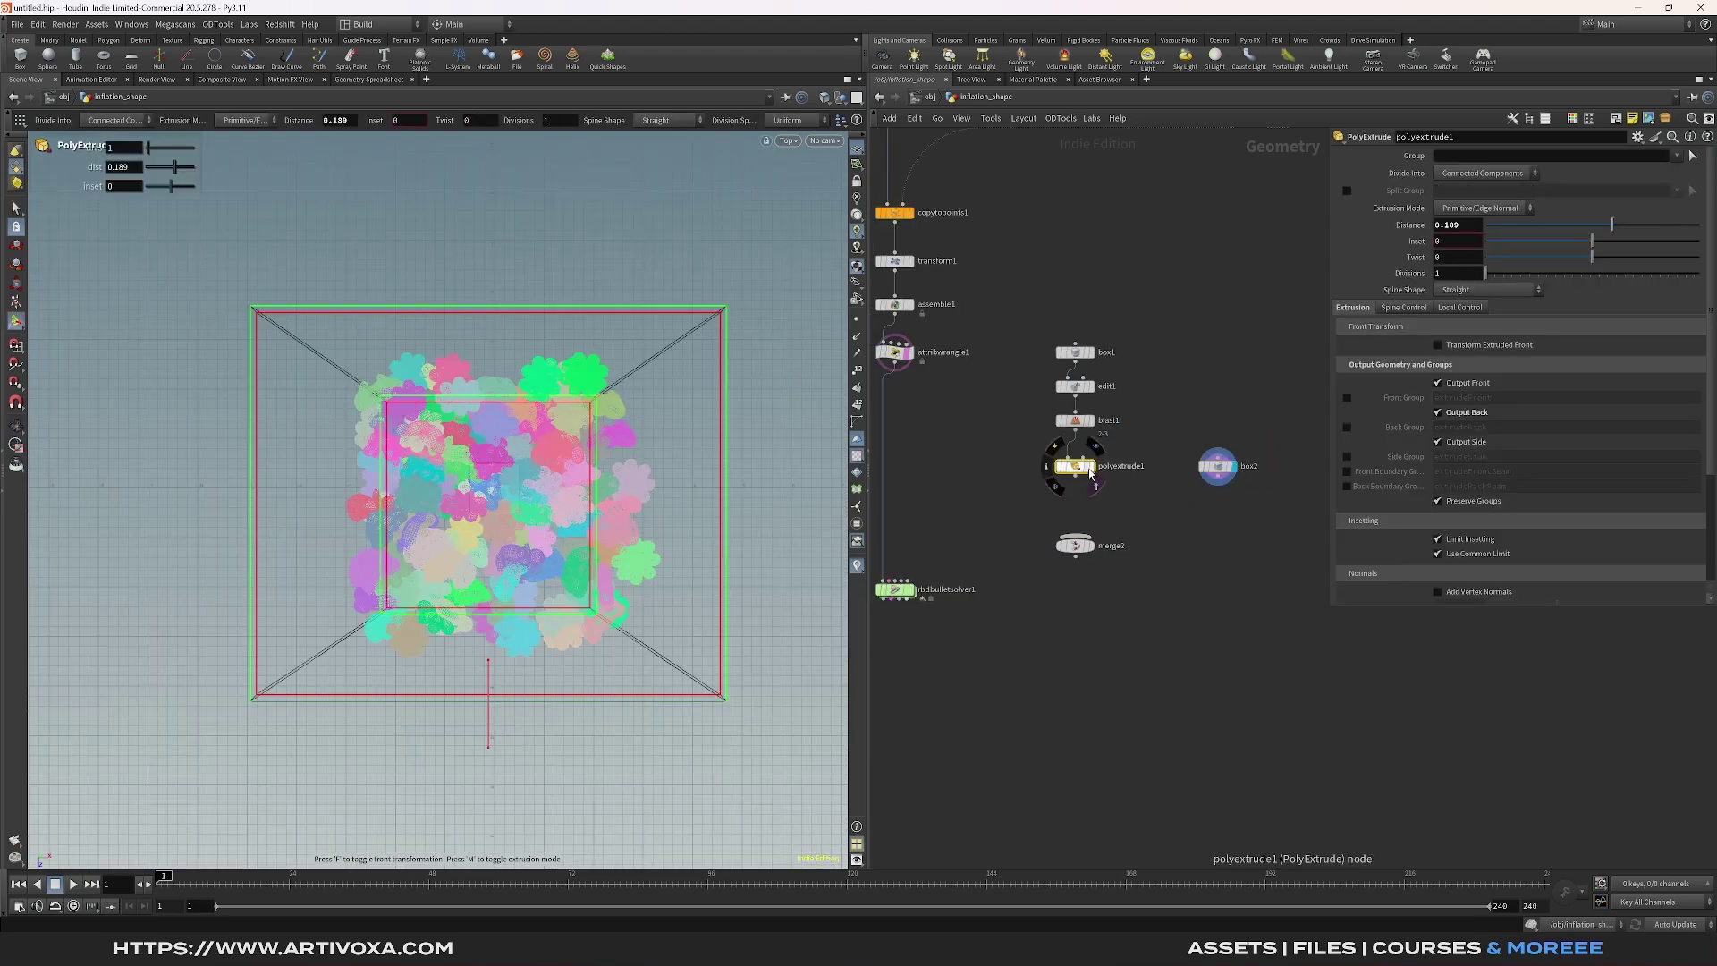
left_click(1091, 474)
left_click(1219, 466)
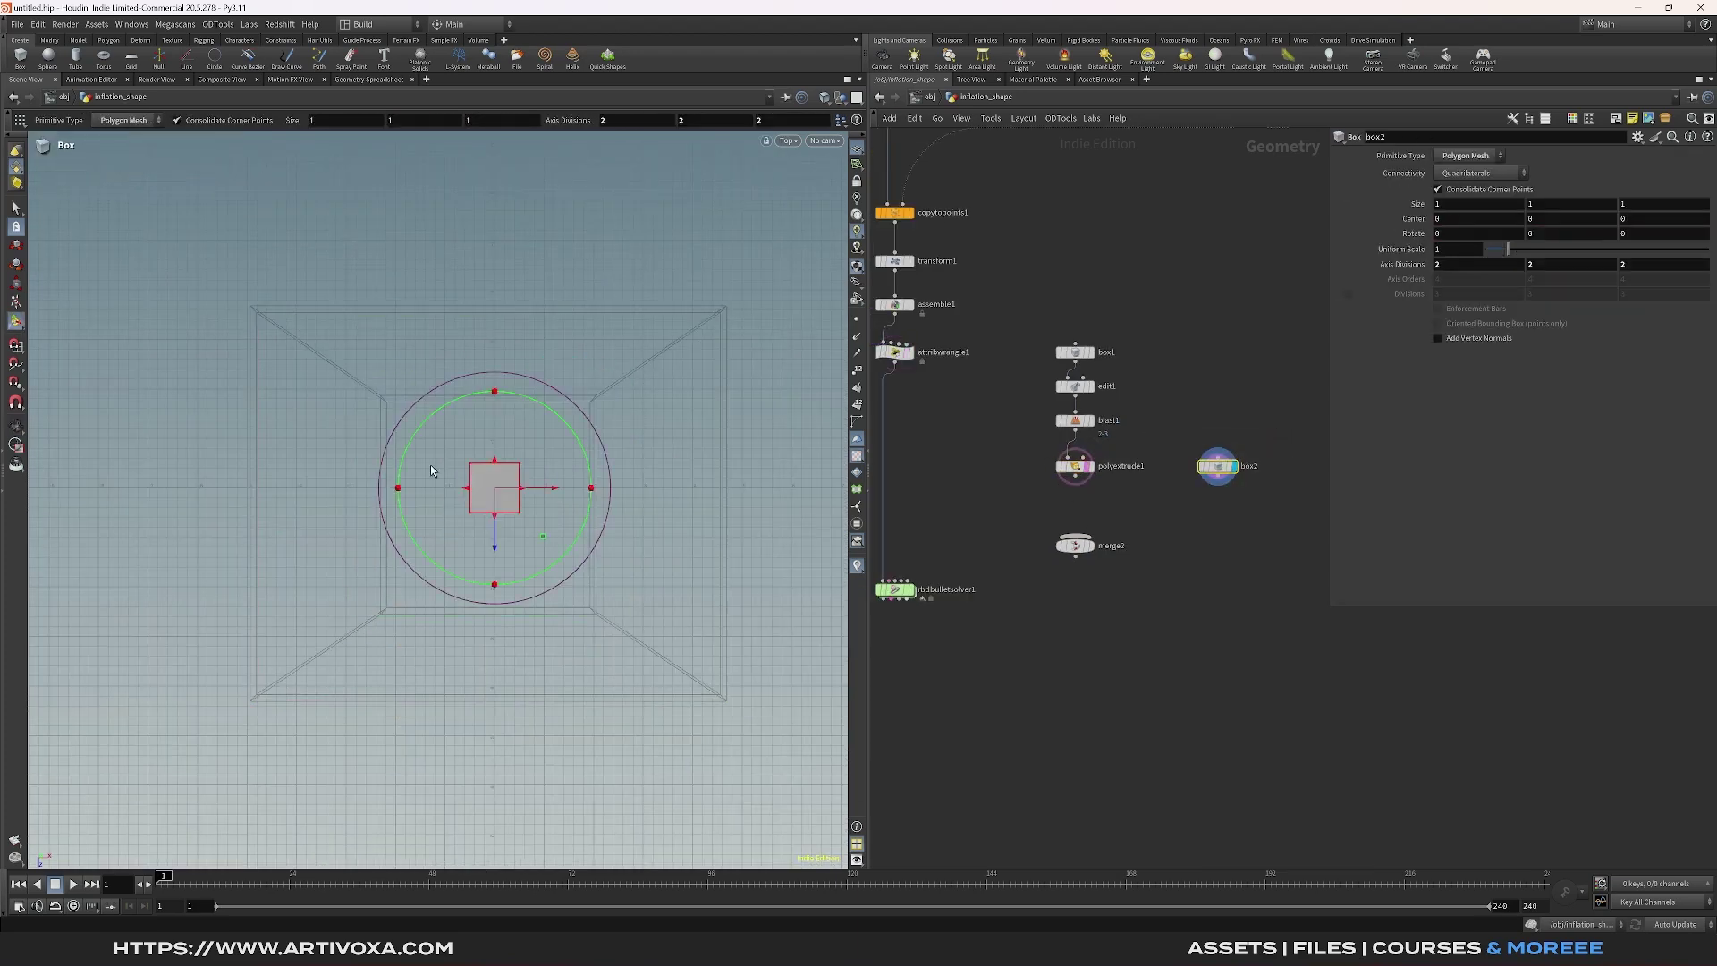
Stretch the second box beyond the funnel's lower opening to about 6.05 in X and 6.2 in Z
left_click_drag(491, 465, 431, 386)
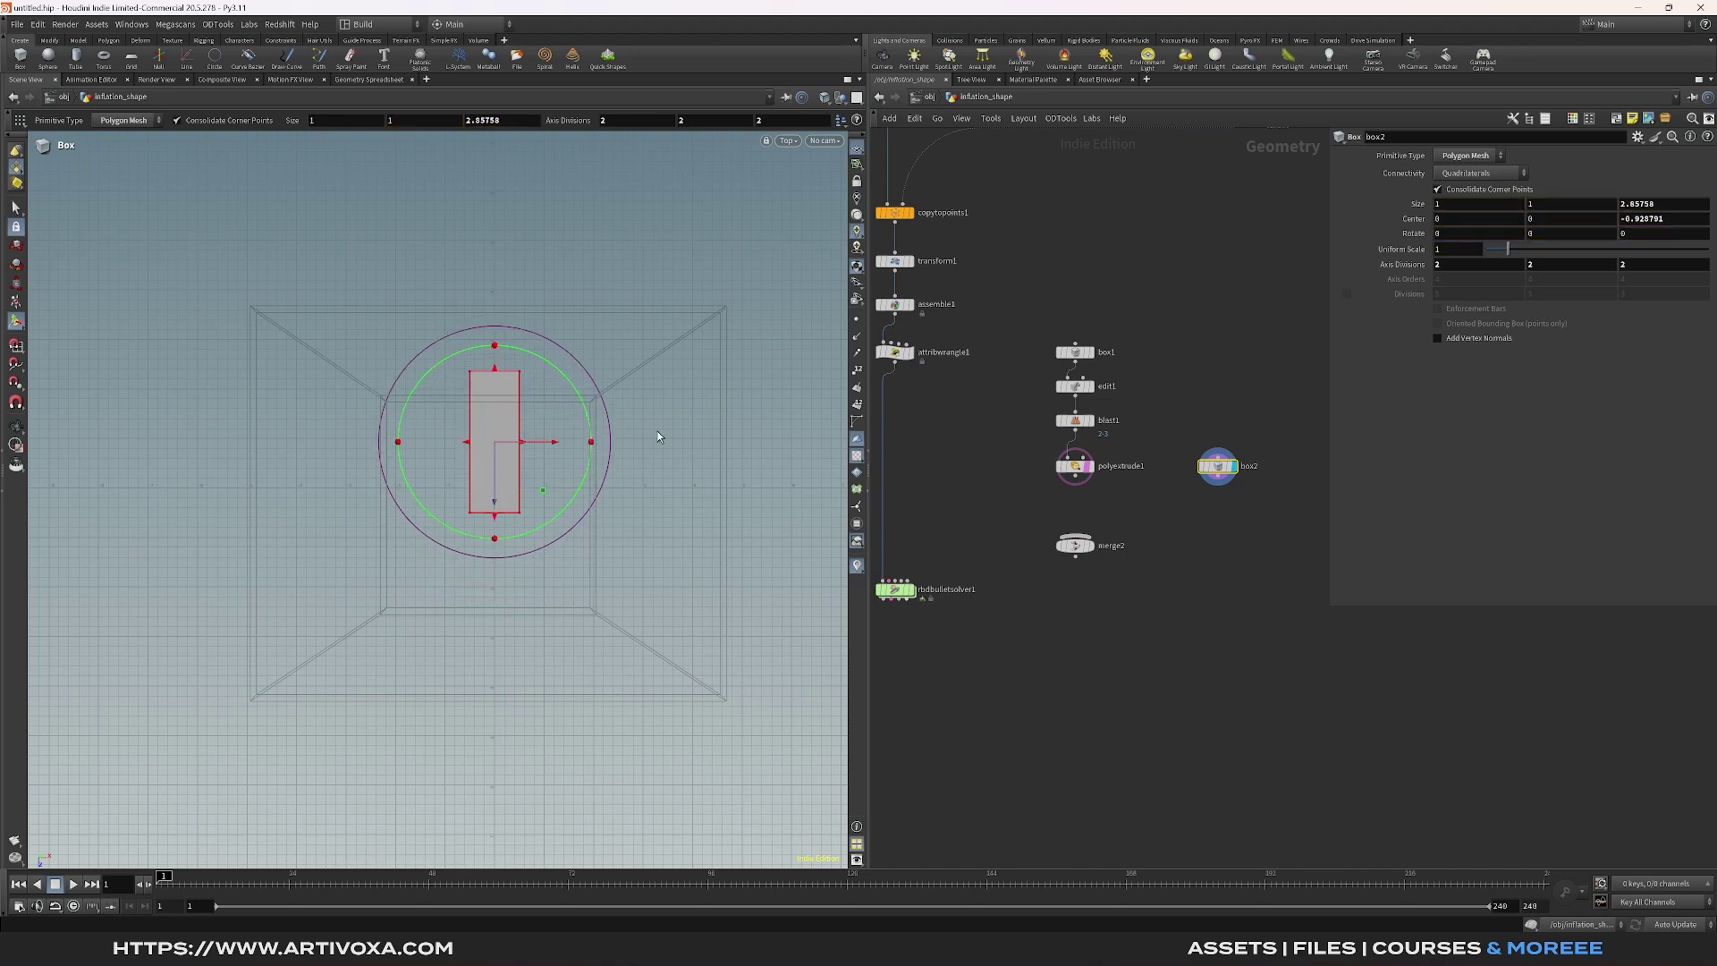
left_click_drag(494, 512, 494, 641)
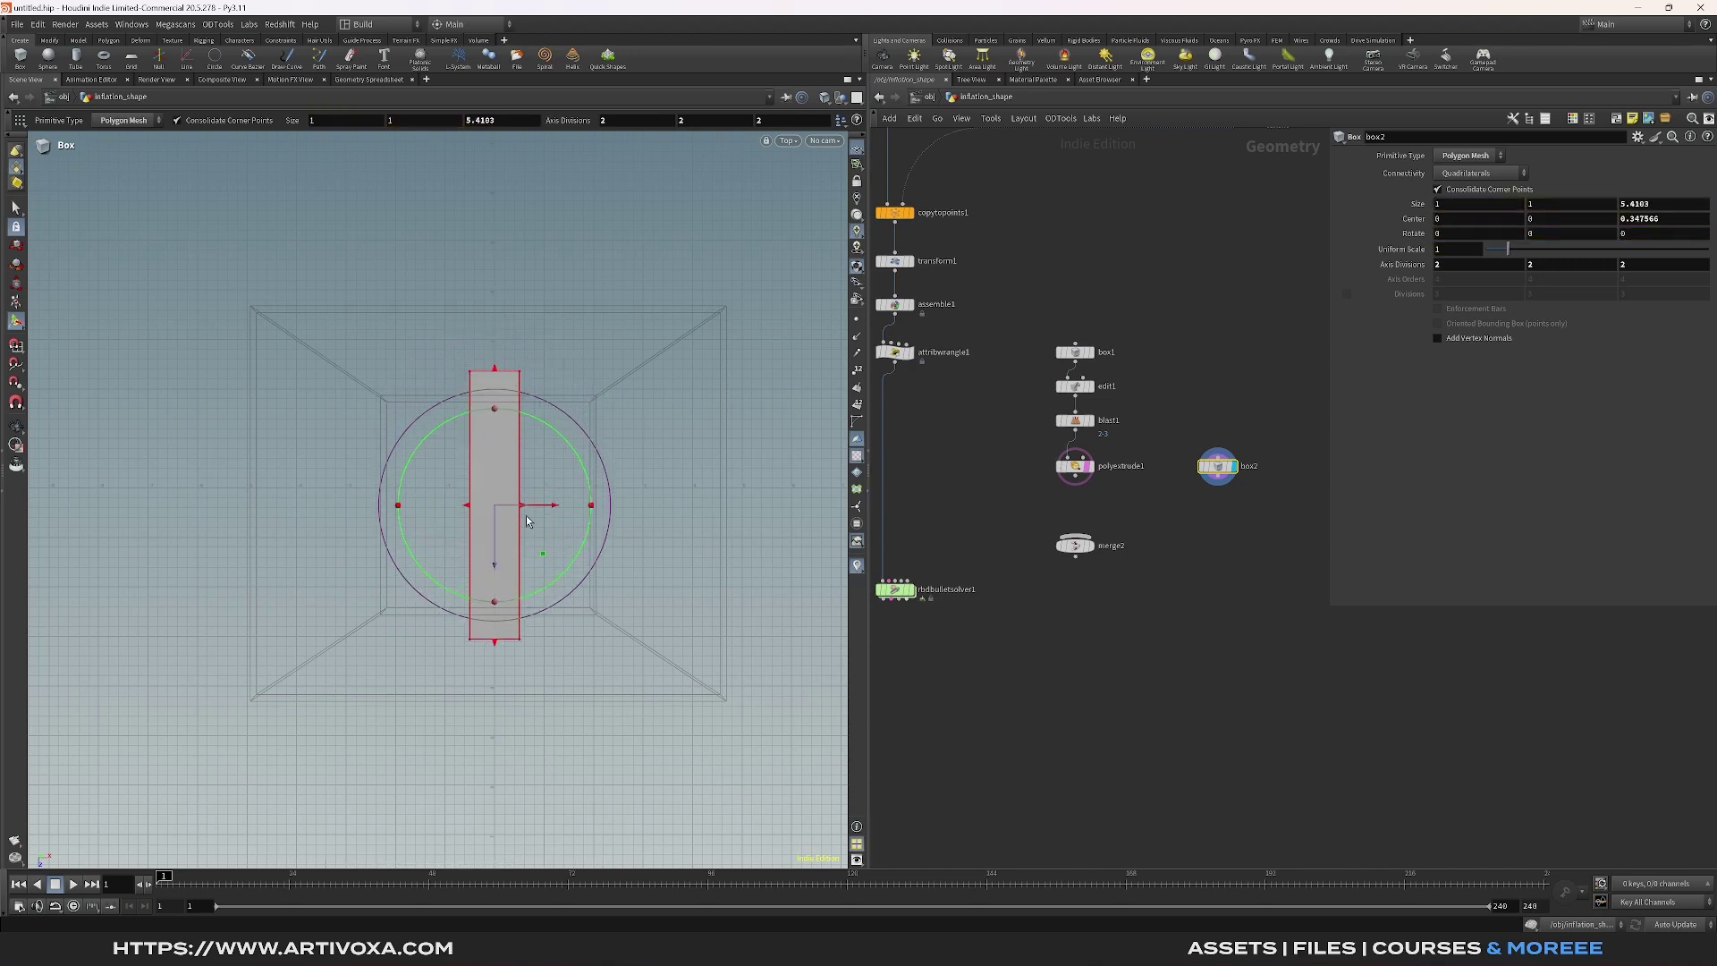
left_click_drag(522, 508, 615, 507, "shift")
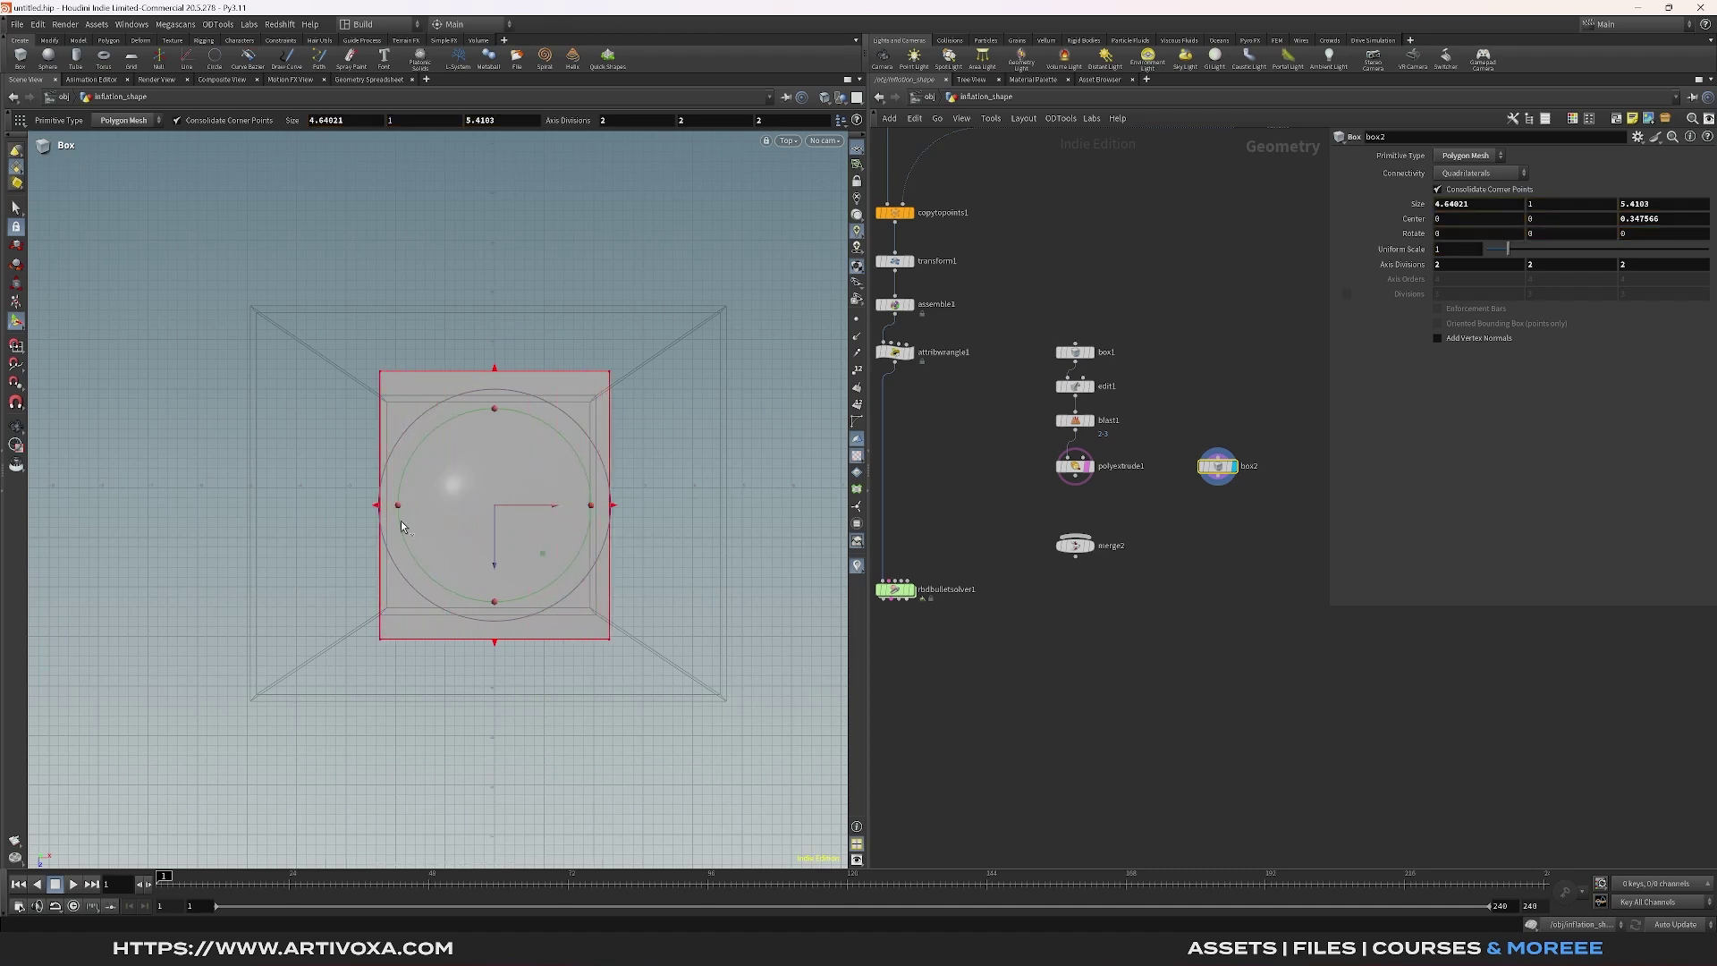
left_click_drag(377, 513, 360, 508)
left_click_drag(613, 506, 641, 505)
key("Escape")
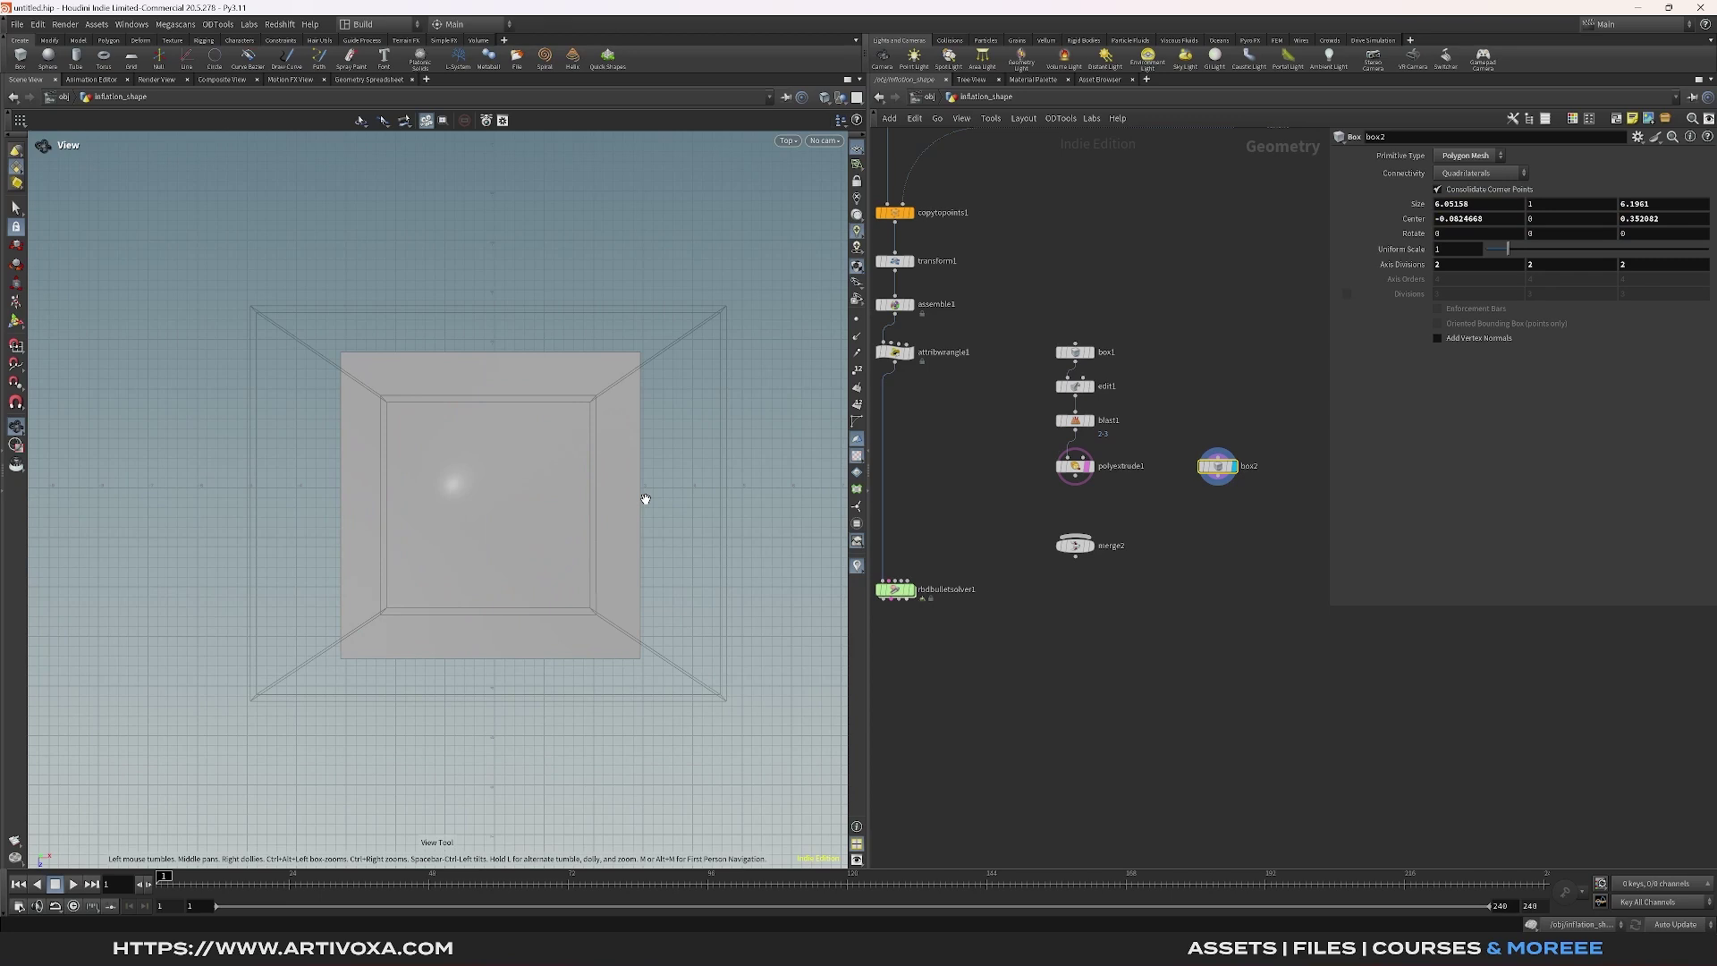
Add and display a Match Size node below the second box, with Justify Y set to Min
key("space+1")
left_click_drag(567, 559, 568, 548)
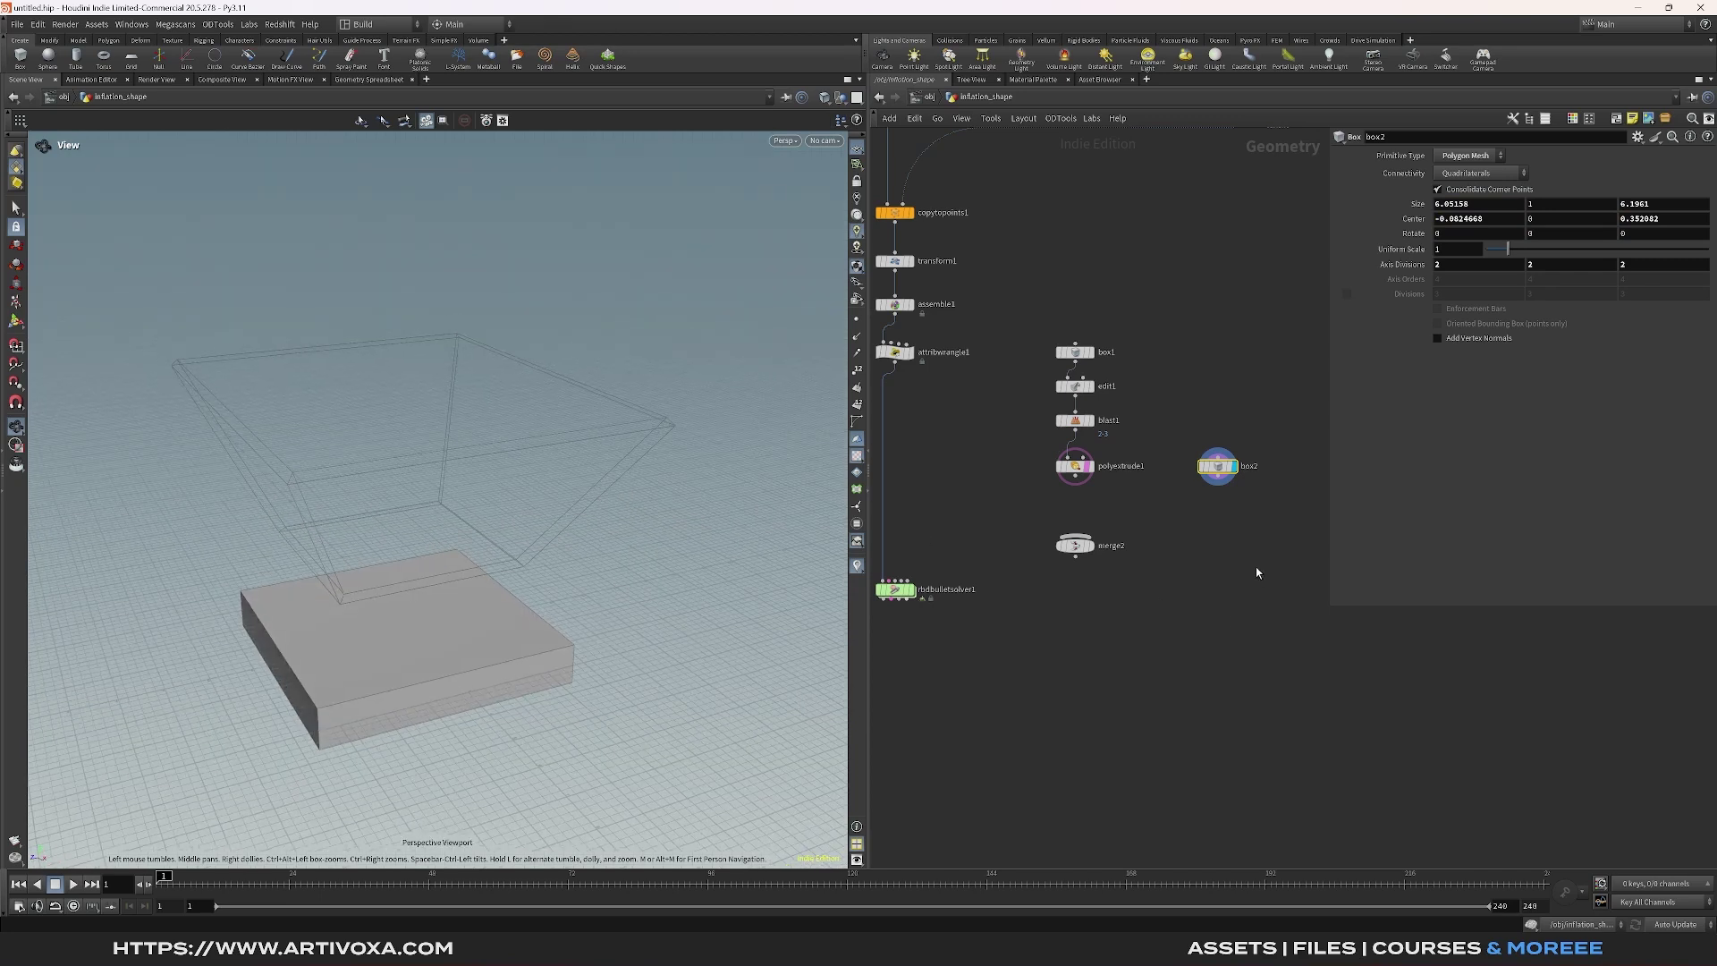
key("Tab")
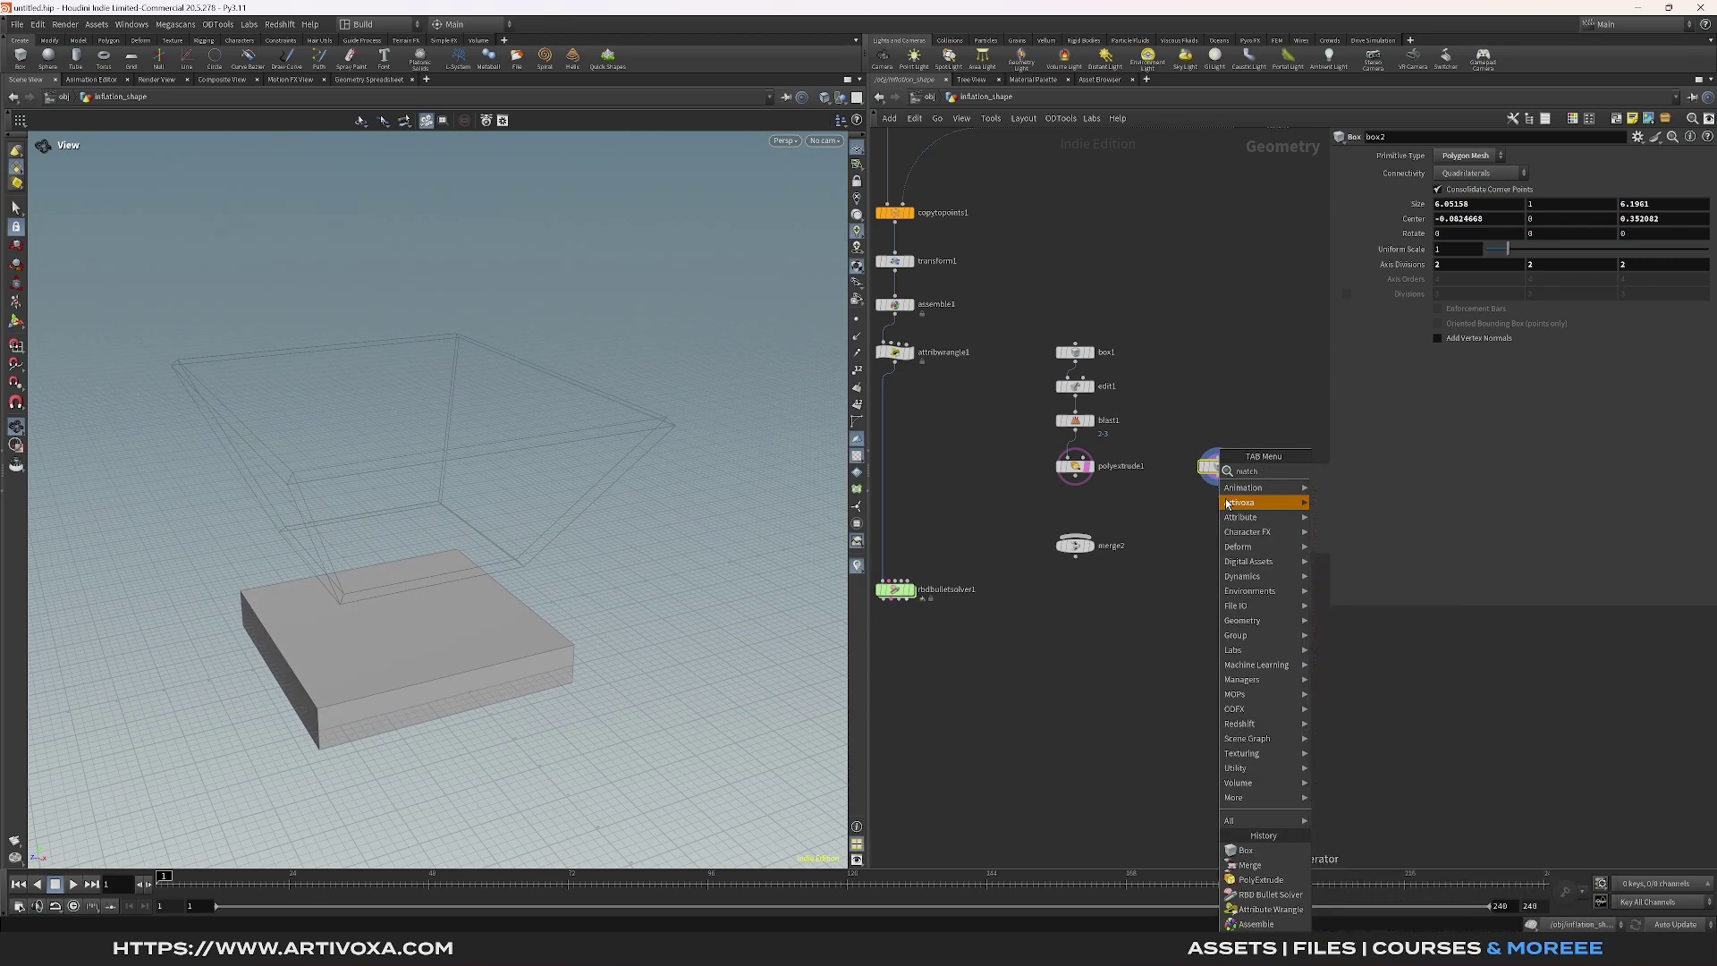
key("Return")
left_click(1234, 516)
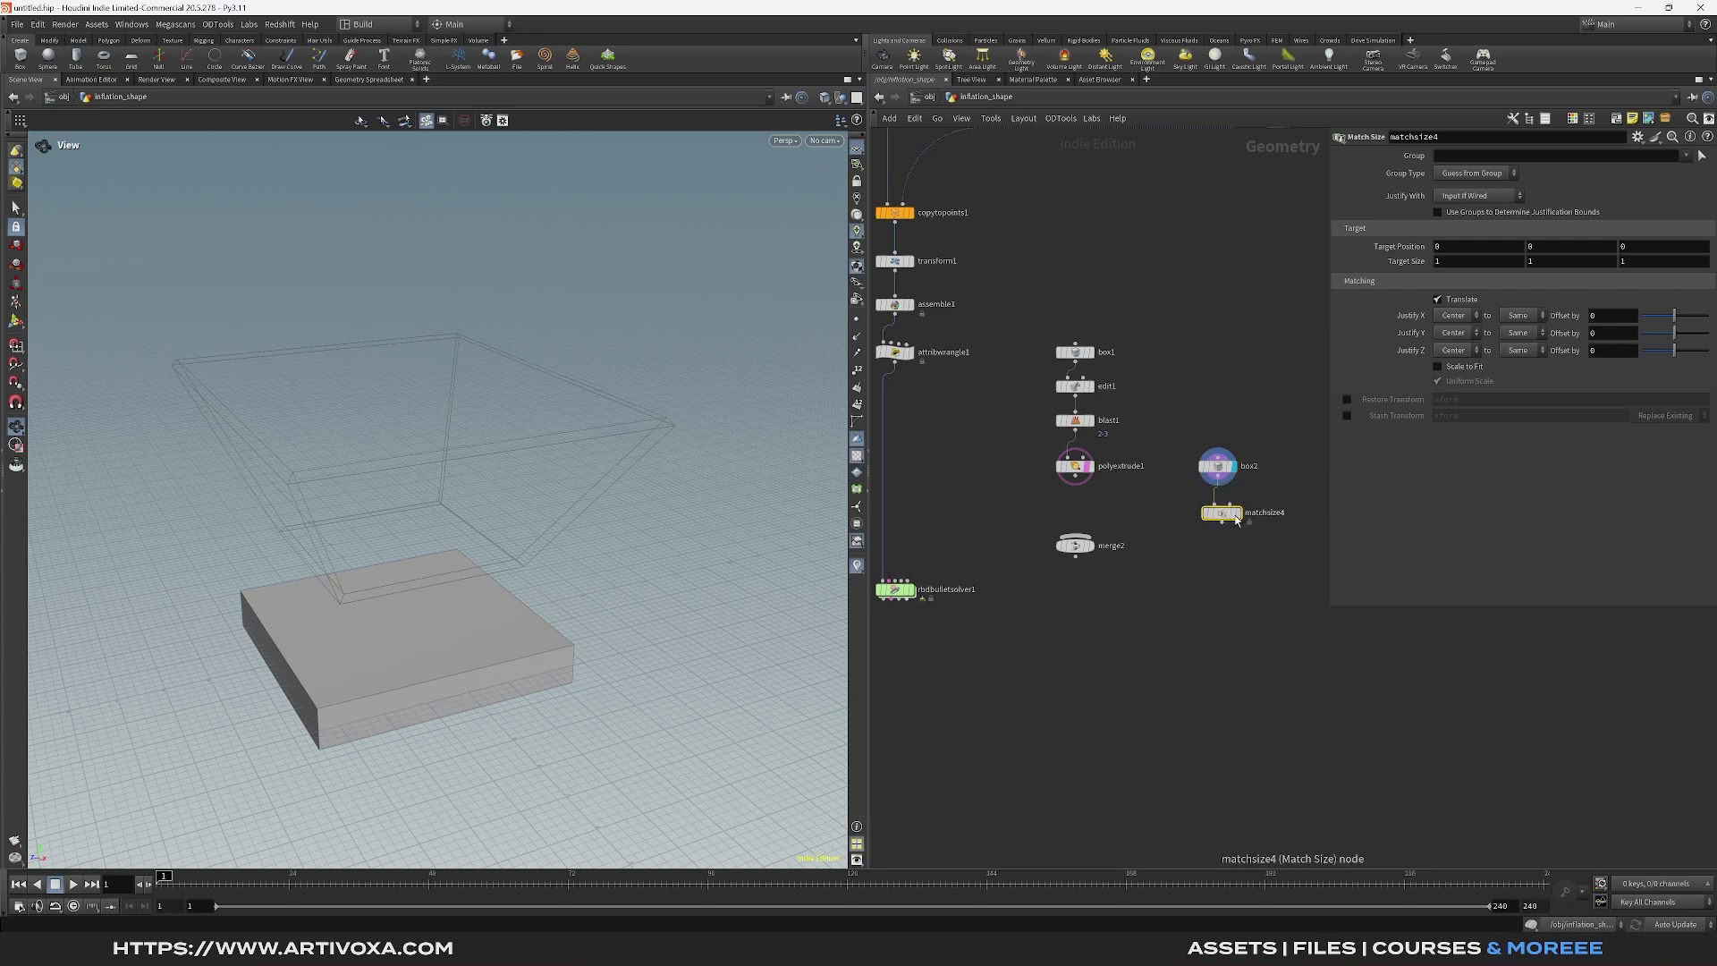
left_click(1236, 515)
left_click(1456, 333)
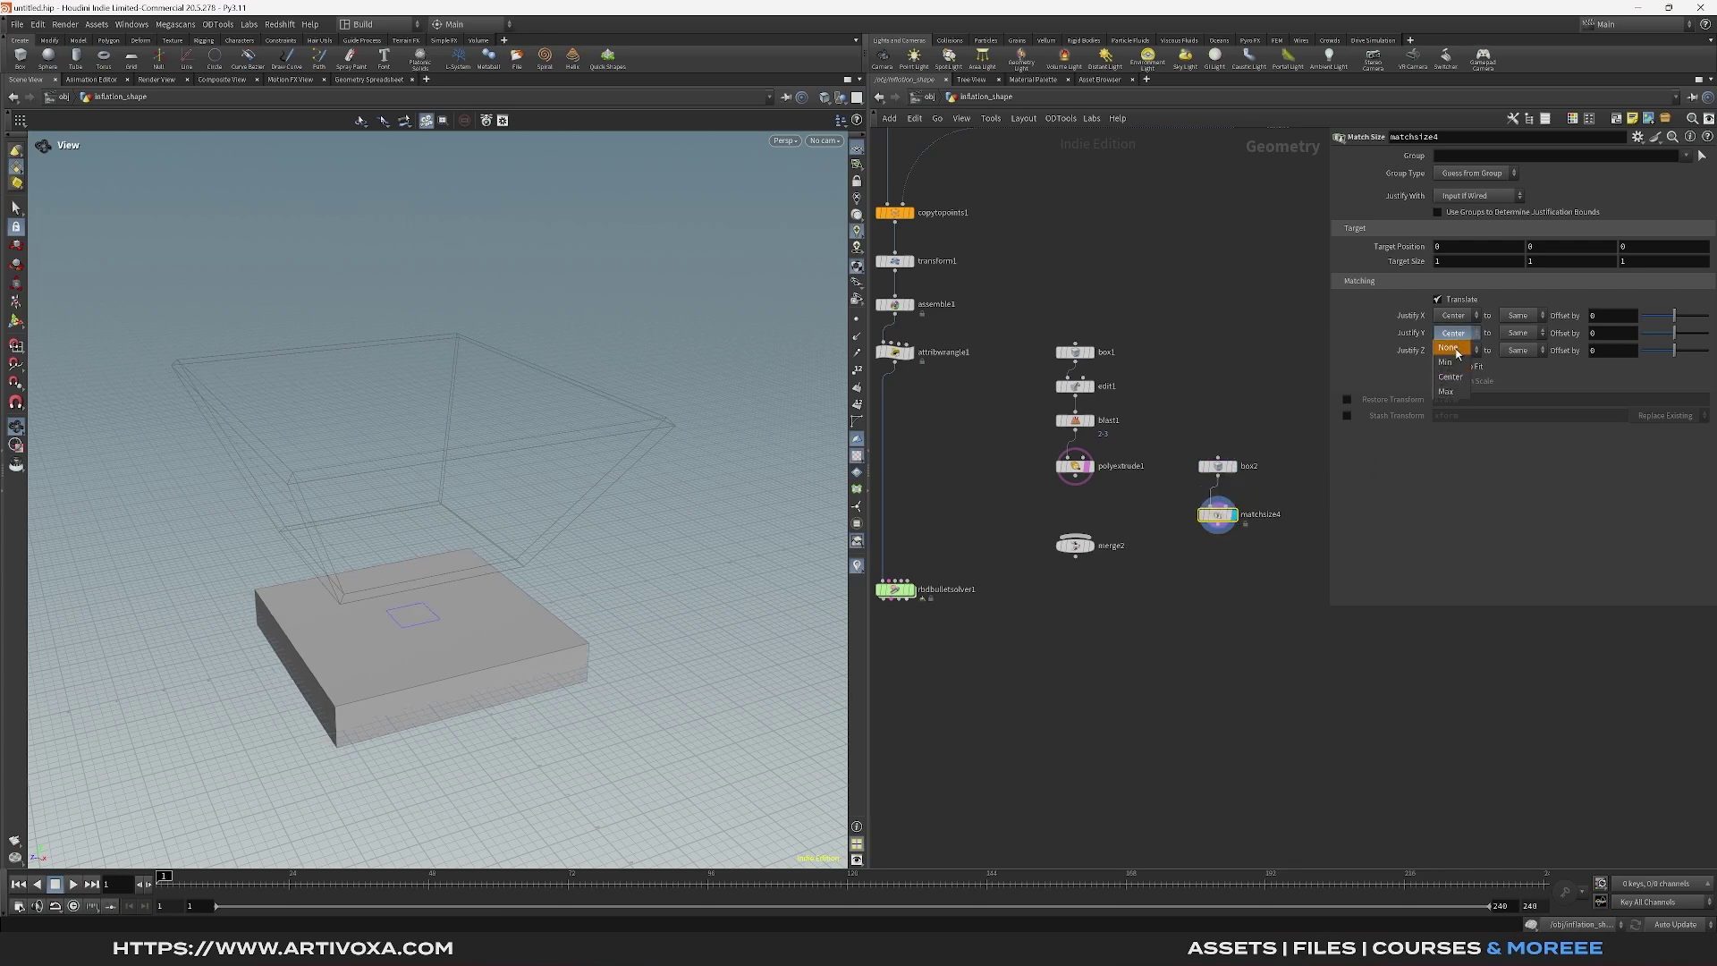
left_click(1458, 362)
left_click_drag(497, 669, 510, 601)
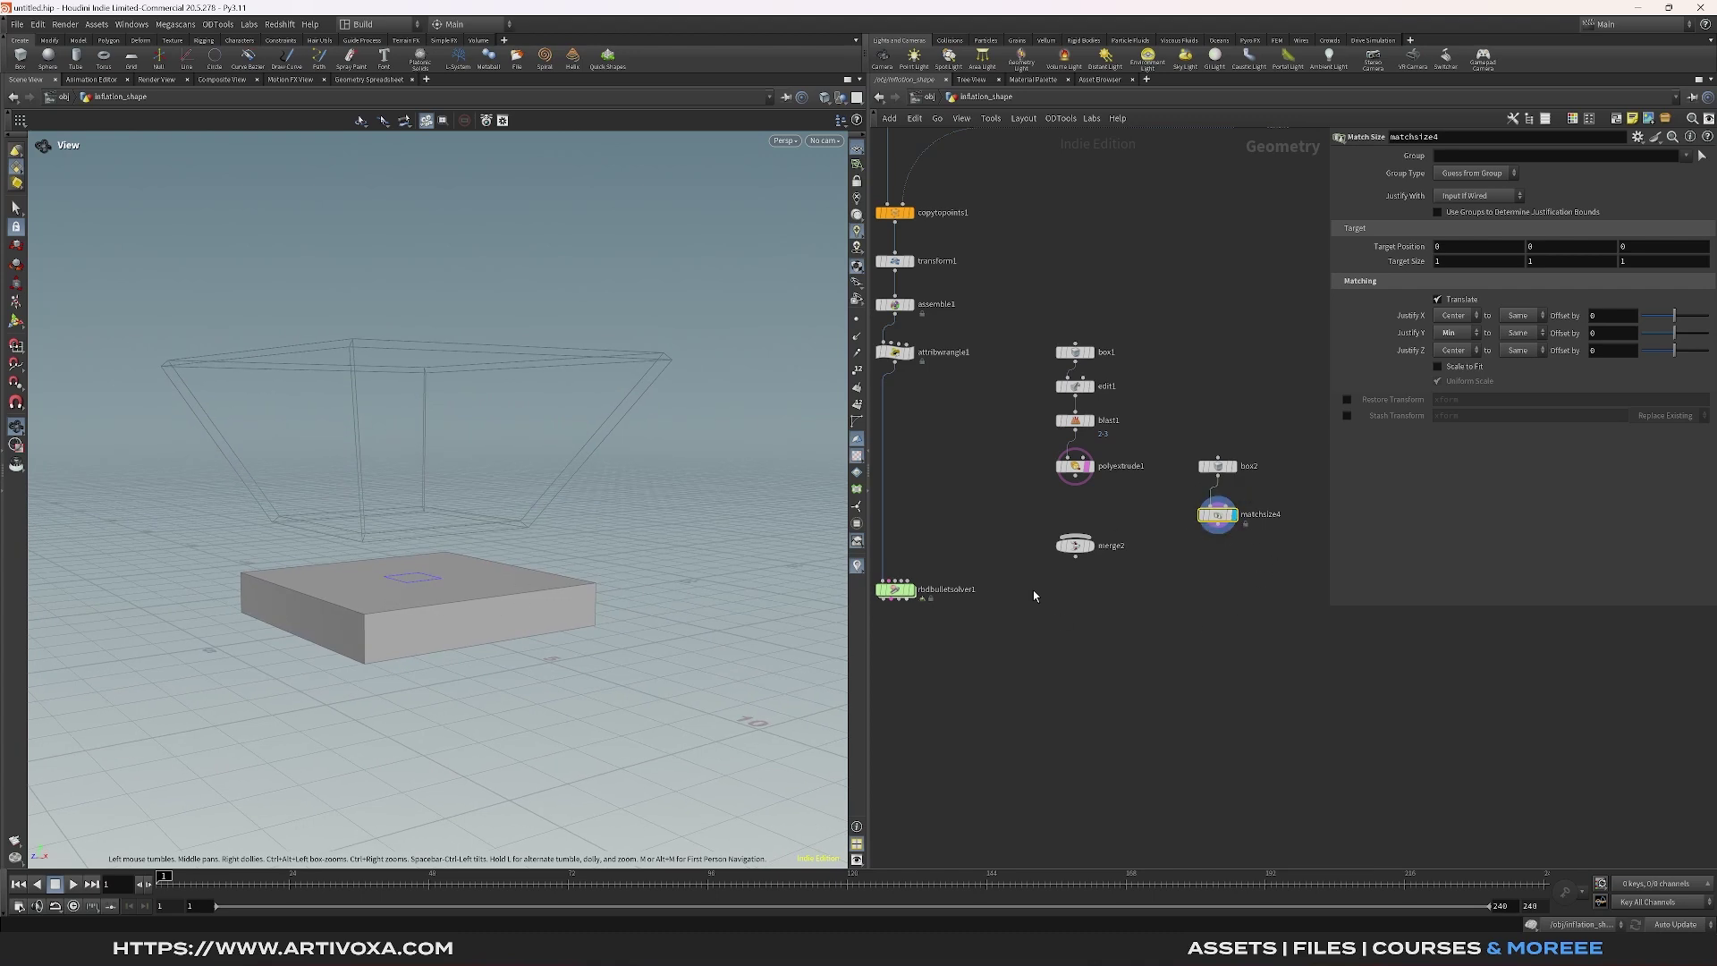
Delete the top face of the second box to make an open tray
left_click(16, 208)
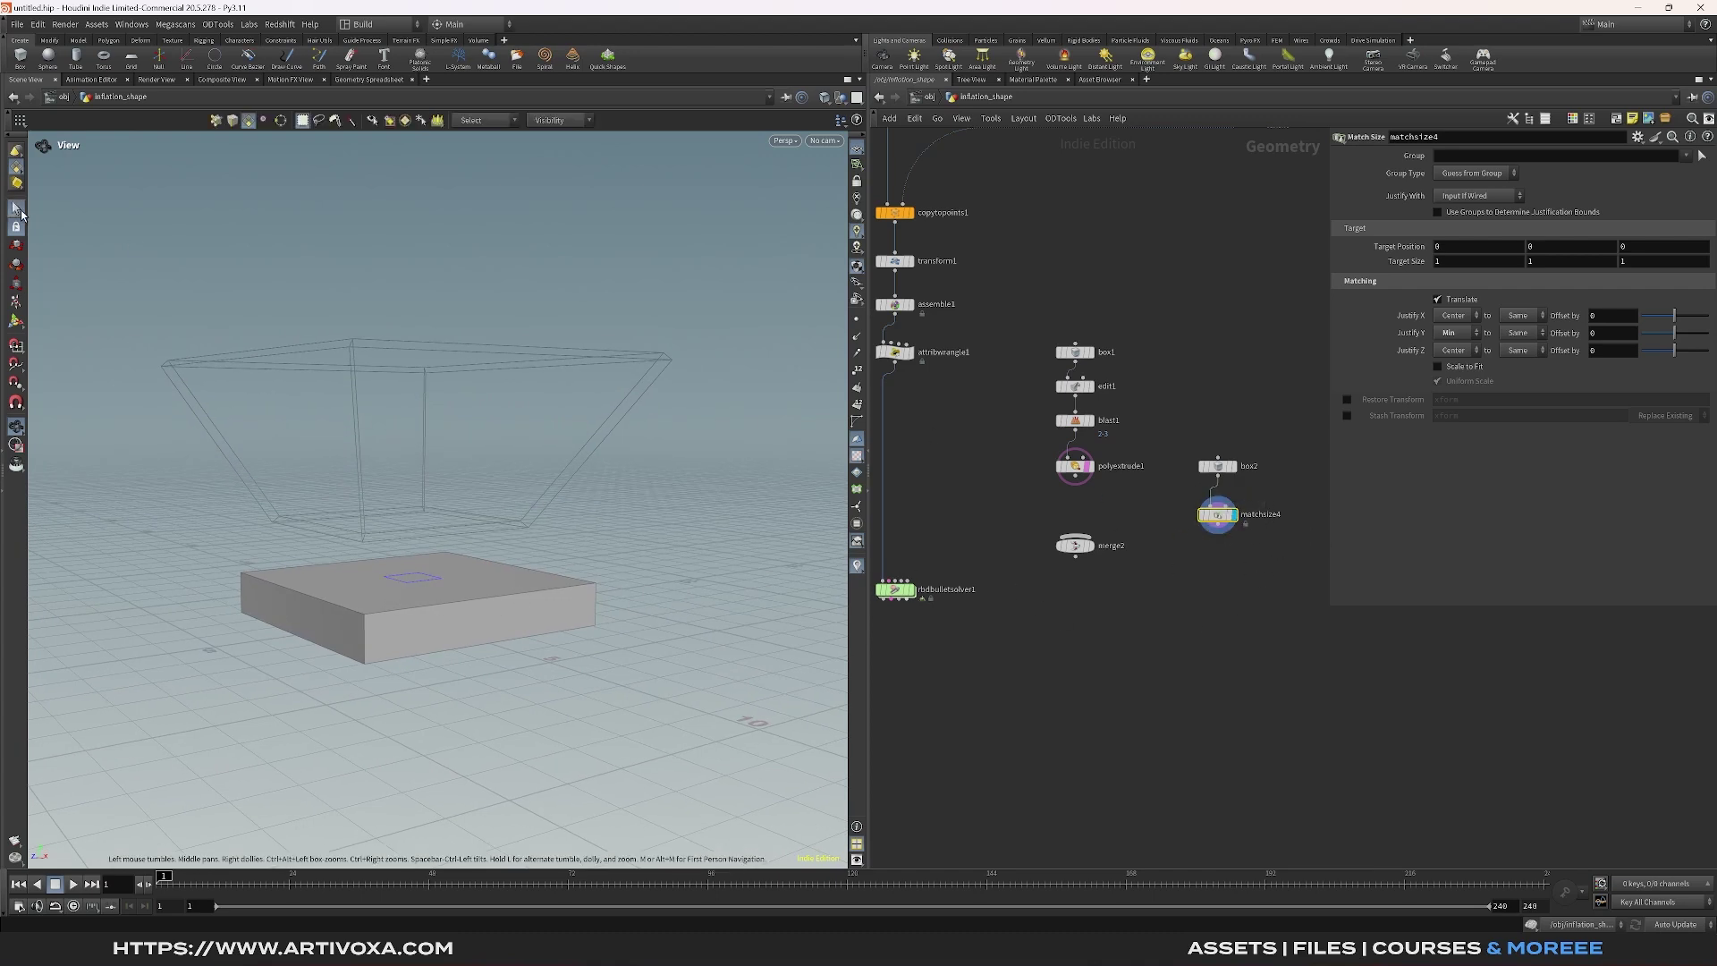
left_click(396, 588)
key("Delete")
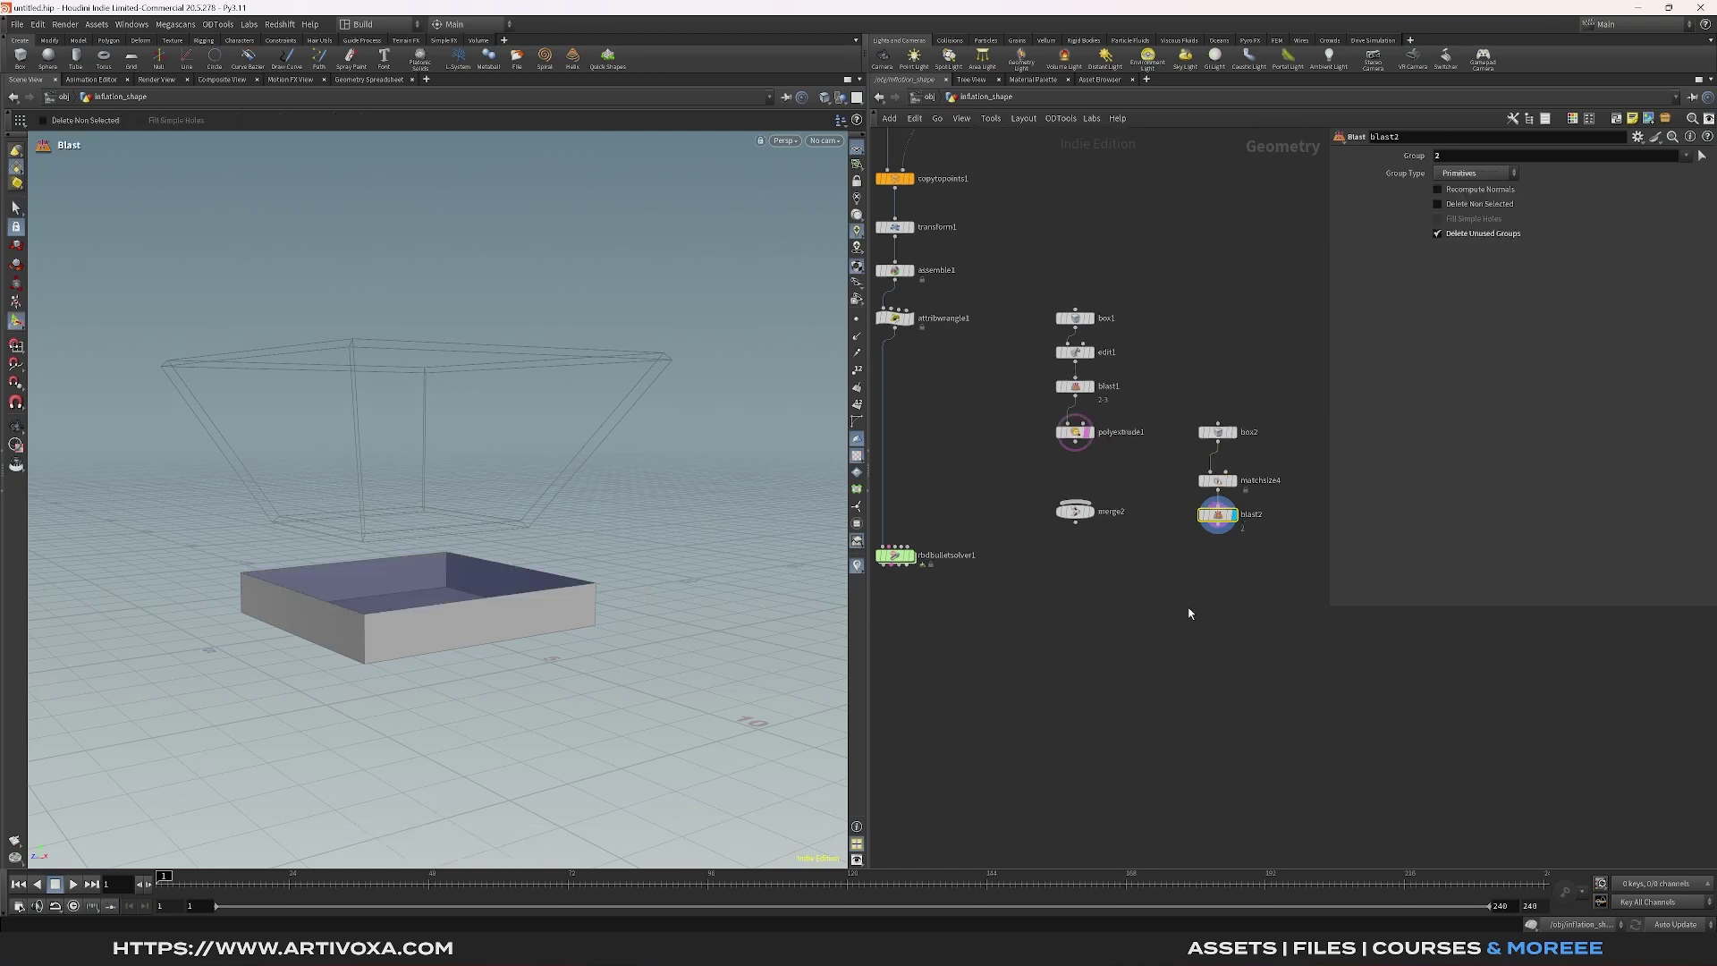
Add and display a PolyExtrude for the tray, with a distance of 0.185 and Output Back enabled
key("Tab")
type("polyext")
key("Return")
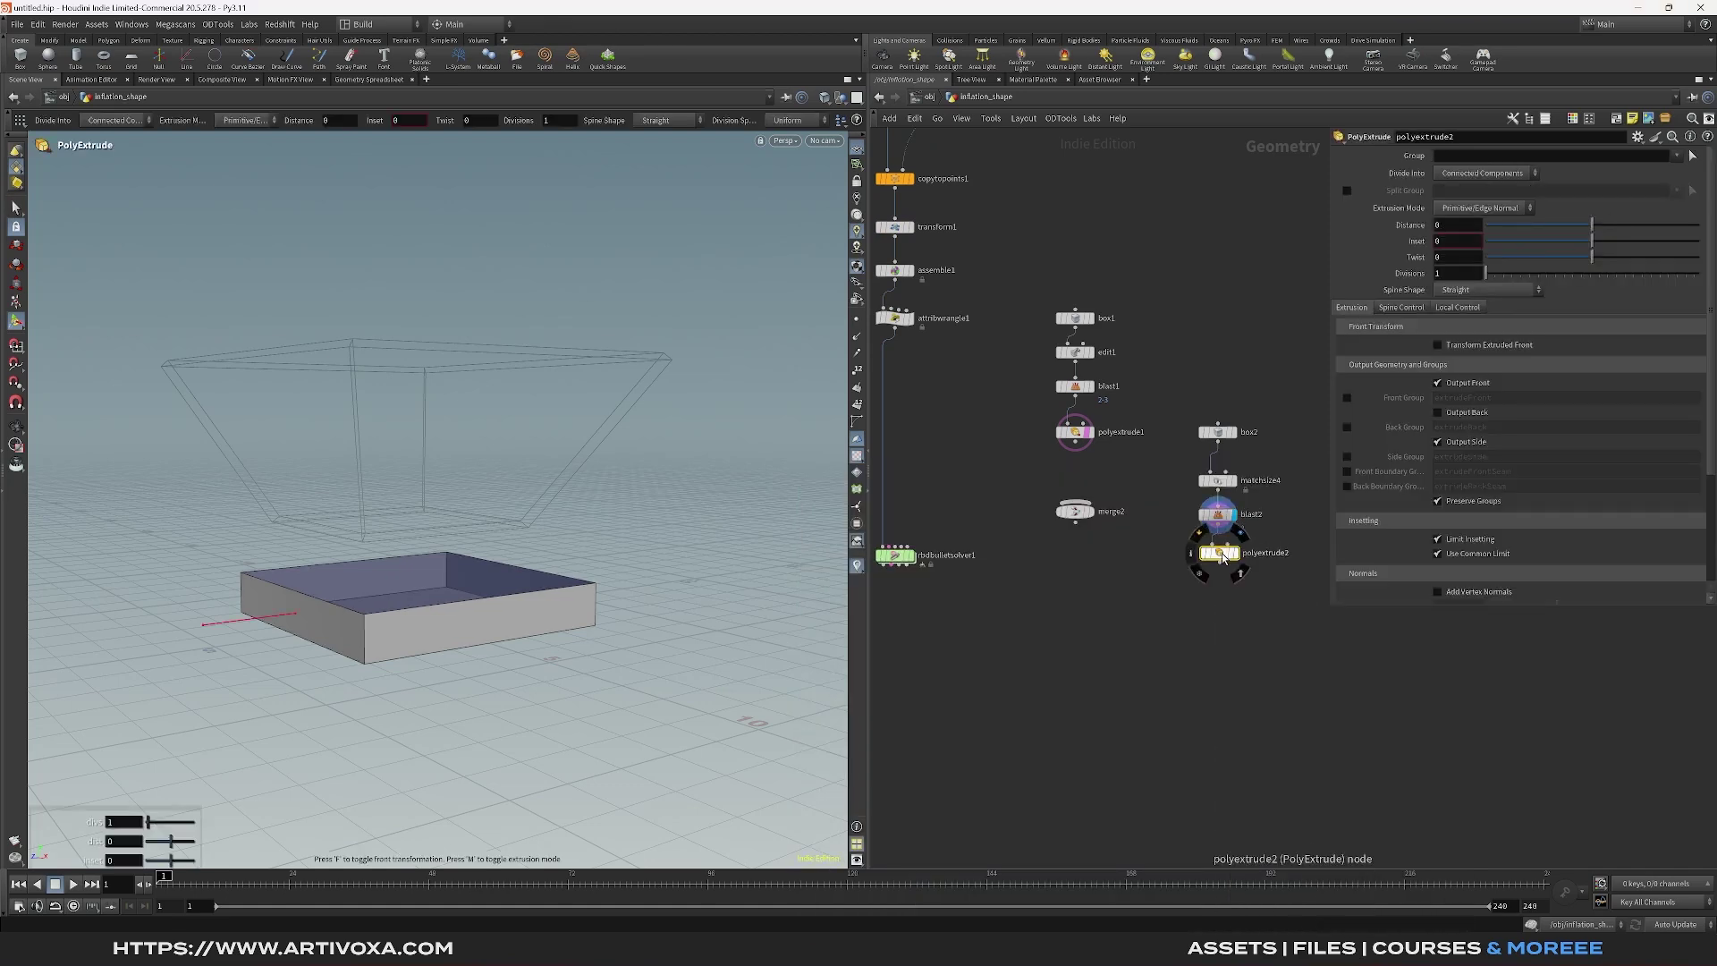
left_click(1236, 555)
left_click_drag(1593, 224, 1611, 230)
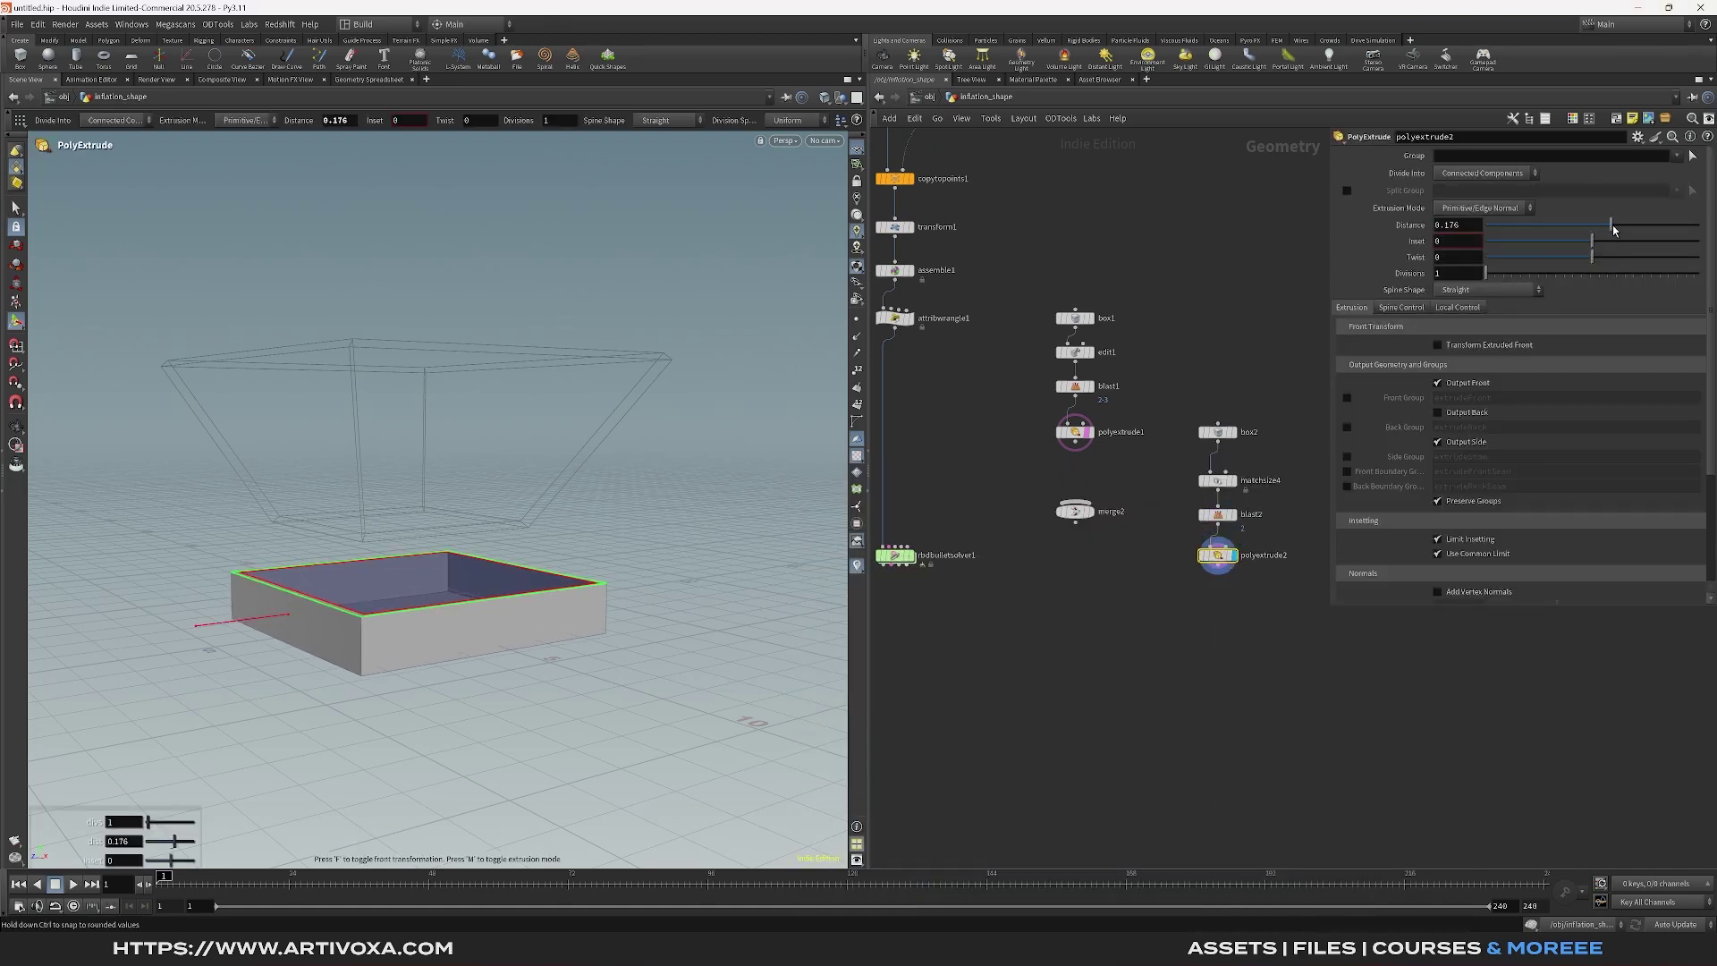
left_click(1440, 414)
Merge the funnel and tray PolyExtrude outputs, and wire the merge into the RBD Bullet Solver's Collision Geometry input
left_click_drag(1080, 521, 1081, 641)
left_click_drag(1183, 413, 1205, 446)
left_click_drag(1028, 474, 1097, 632)
left_click_drag(1078, 631, 911, 557)
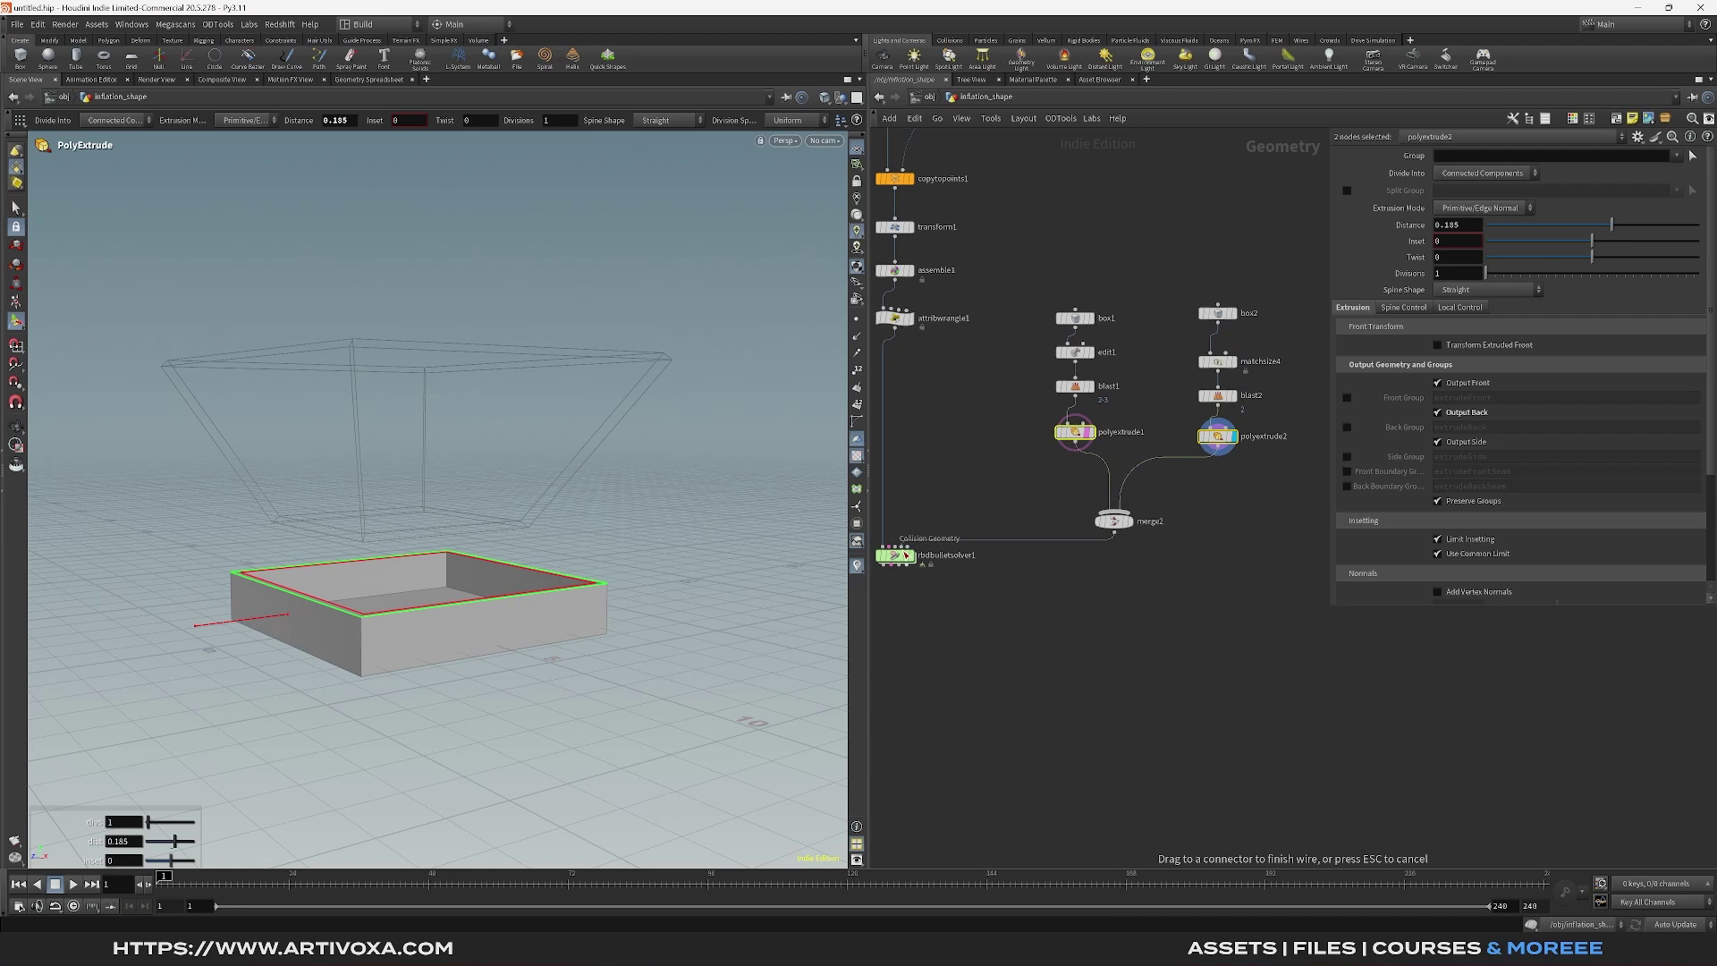
Display the RBD Bullet Solver and set its collision geometry to a Concave shape with Collision Padding 0
left_click(899, 555)
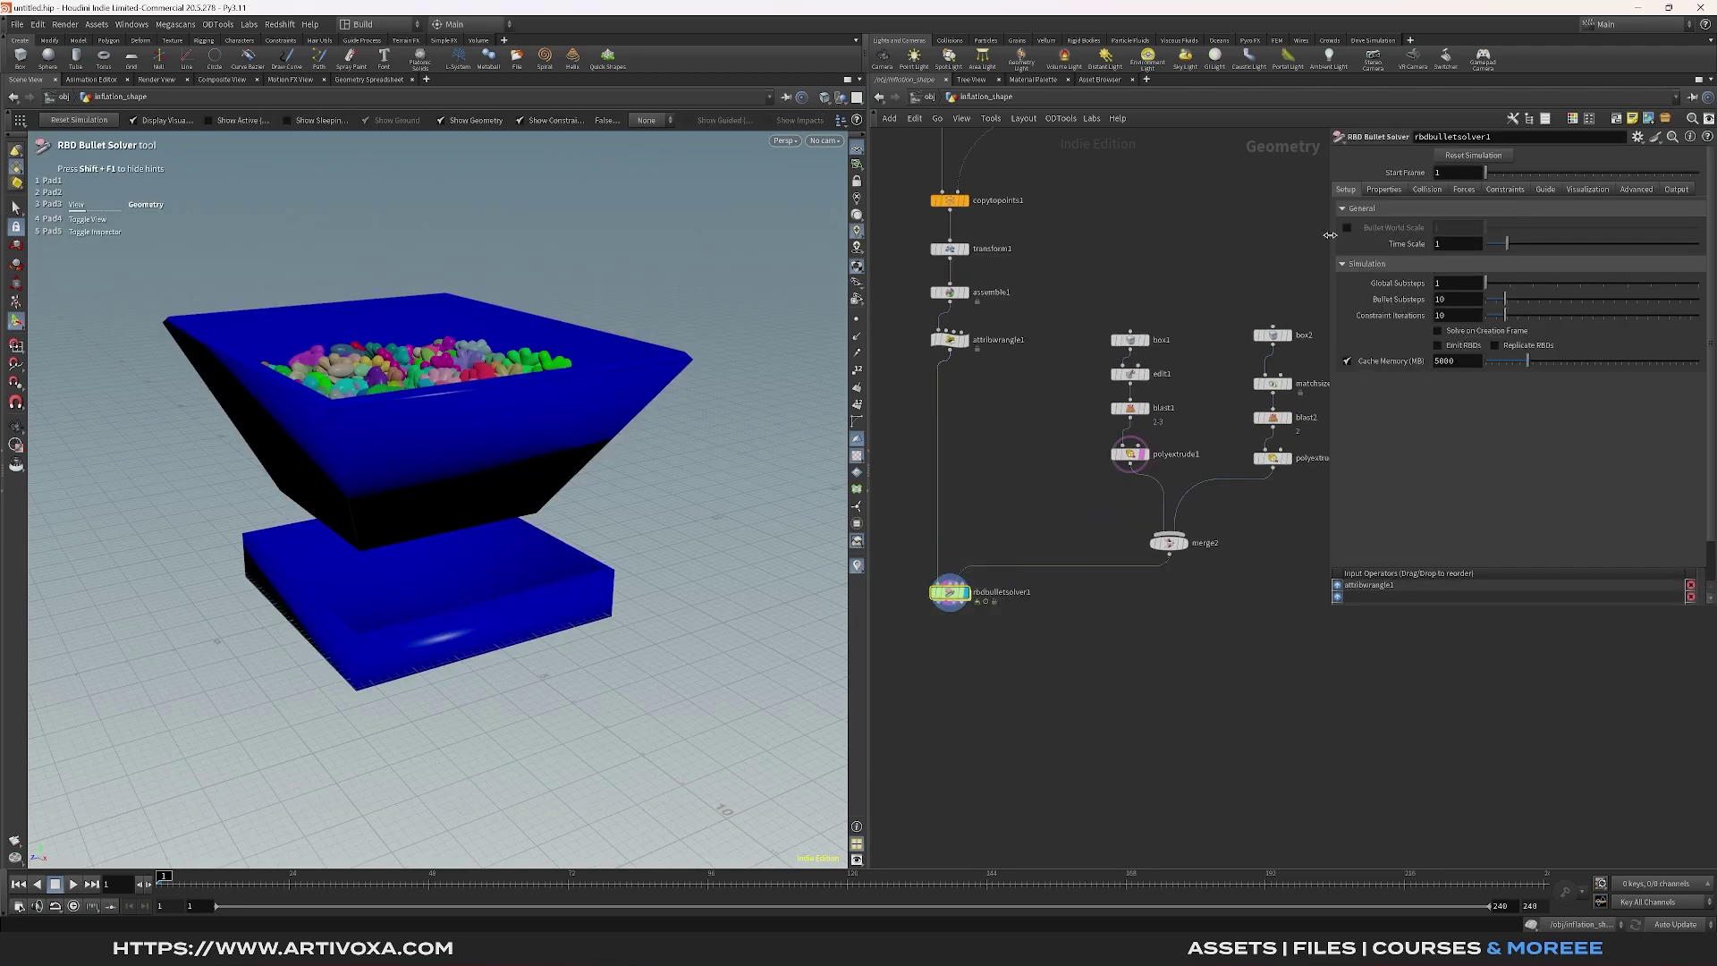
left_click(1427, 189)
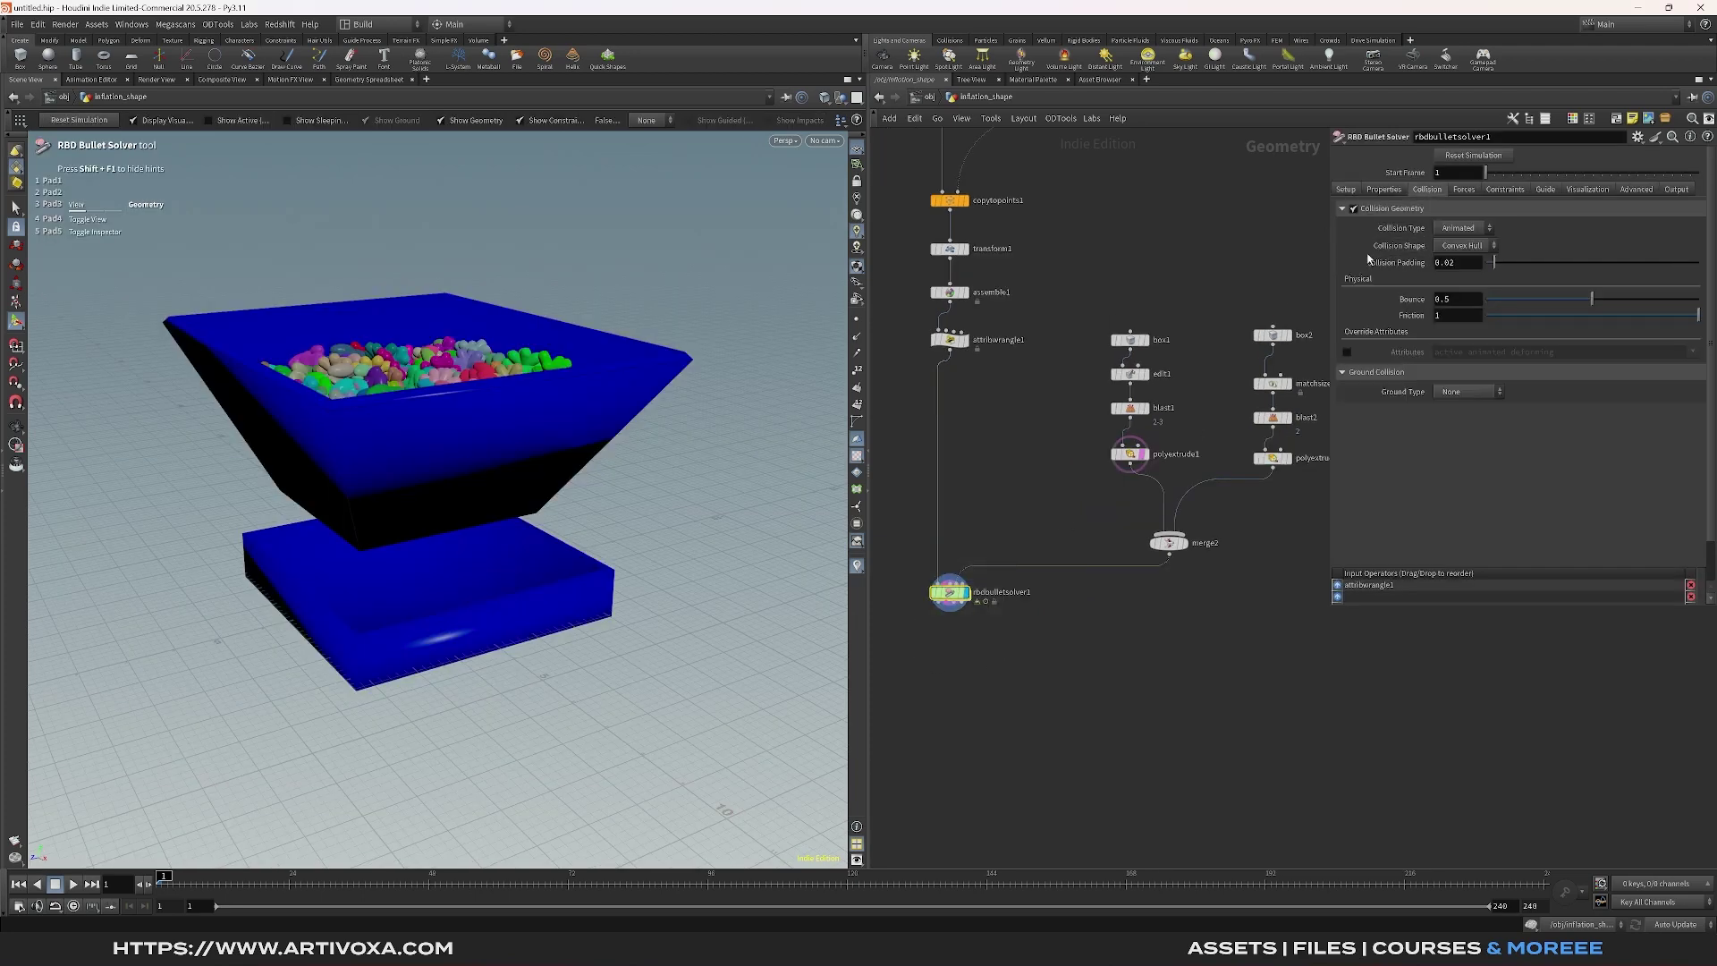
left_click(1462, 246)
left_click(1454, 275)
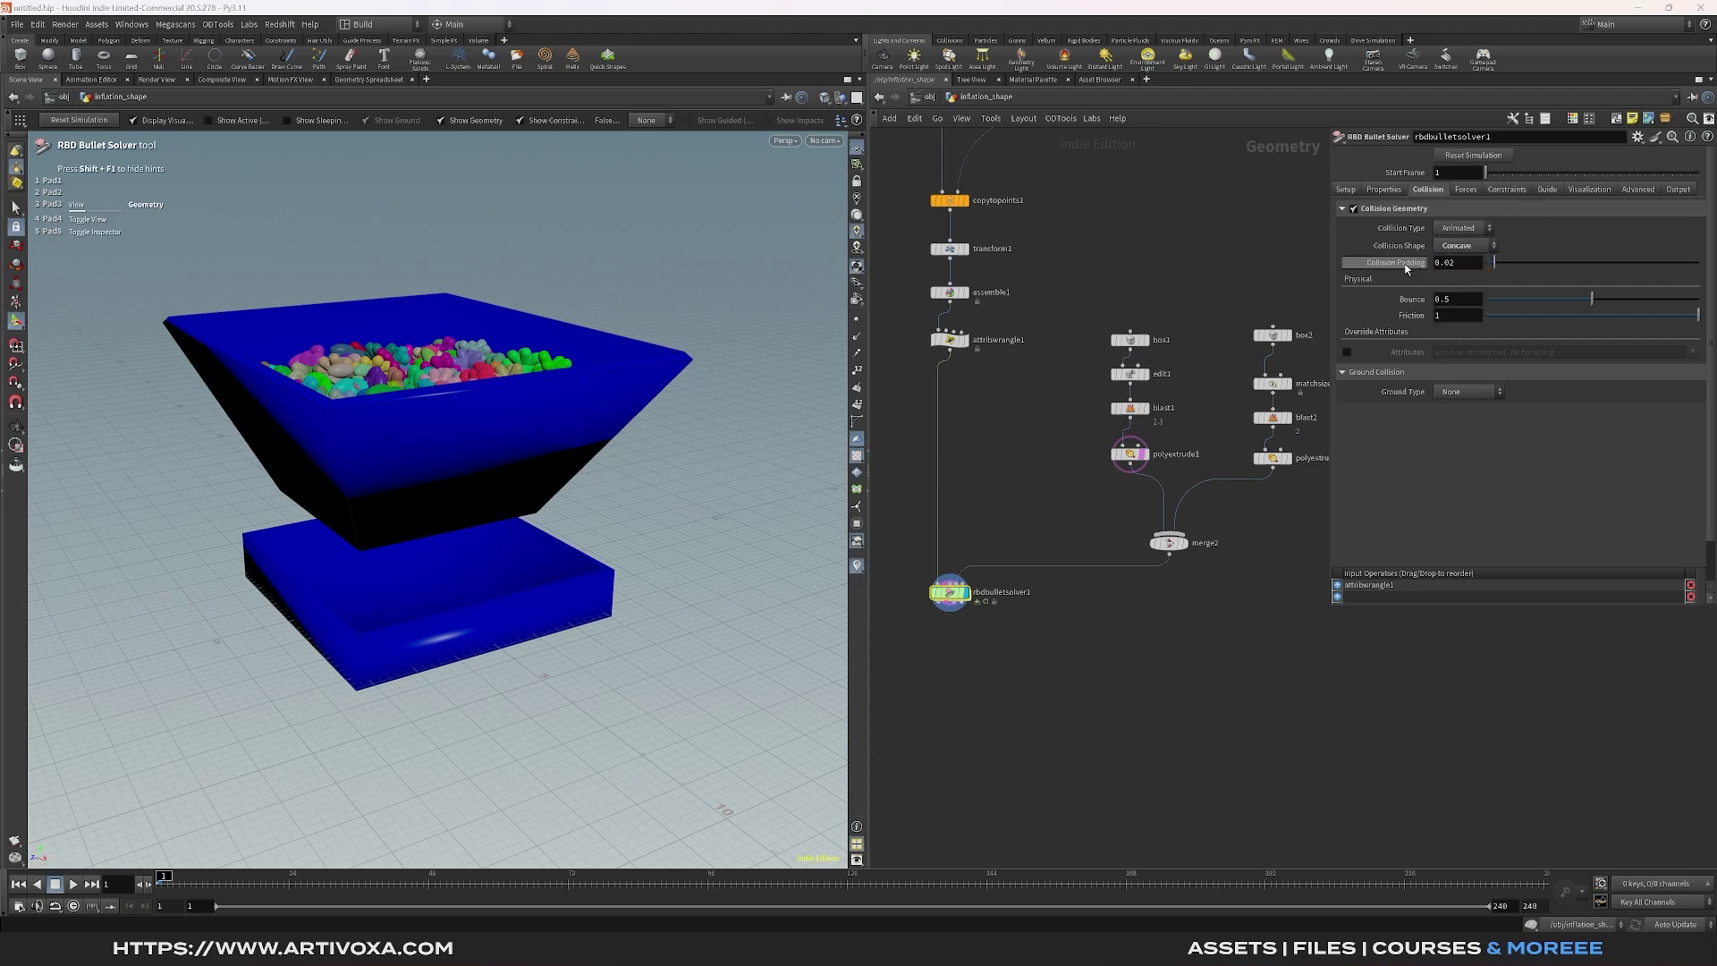
left_click(1460, 262)
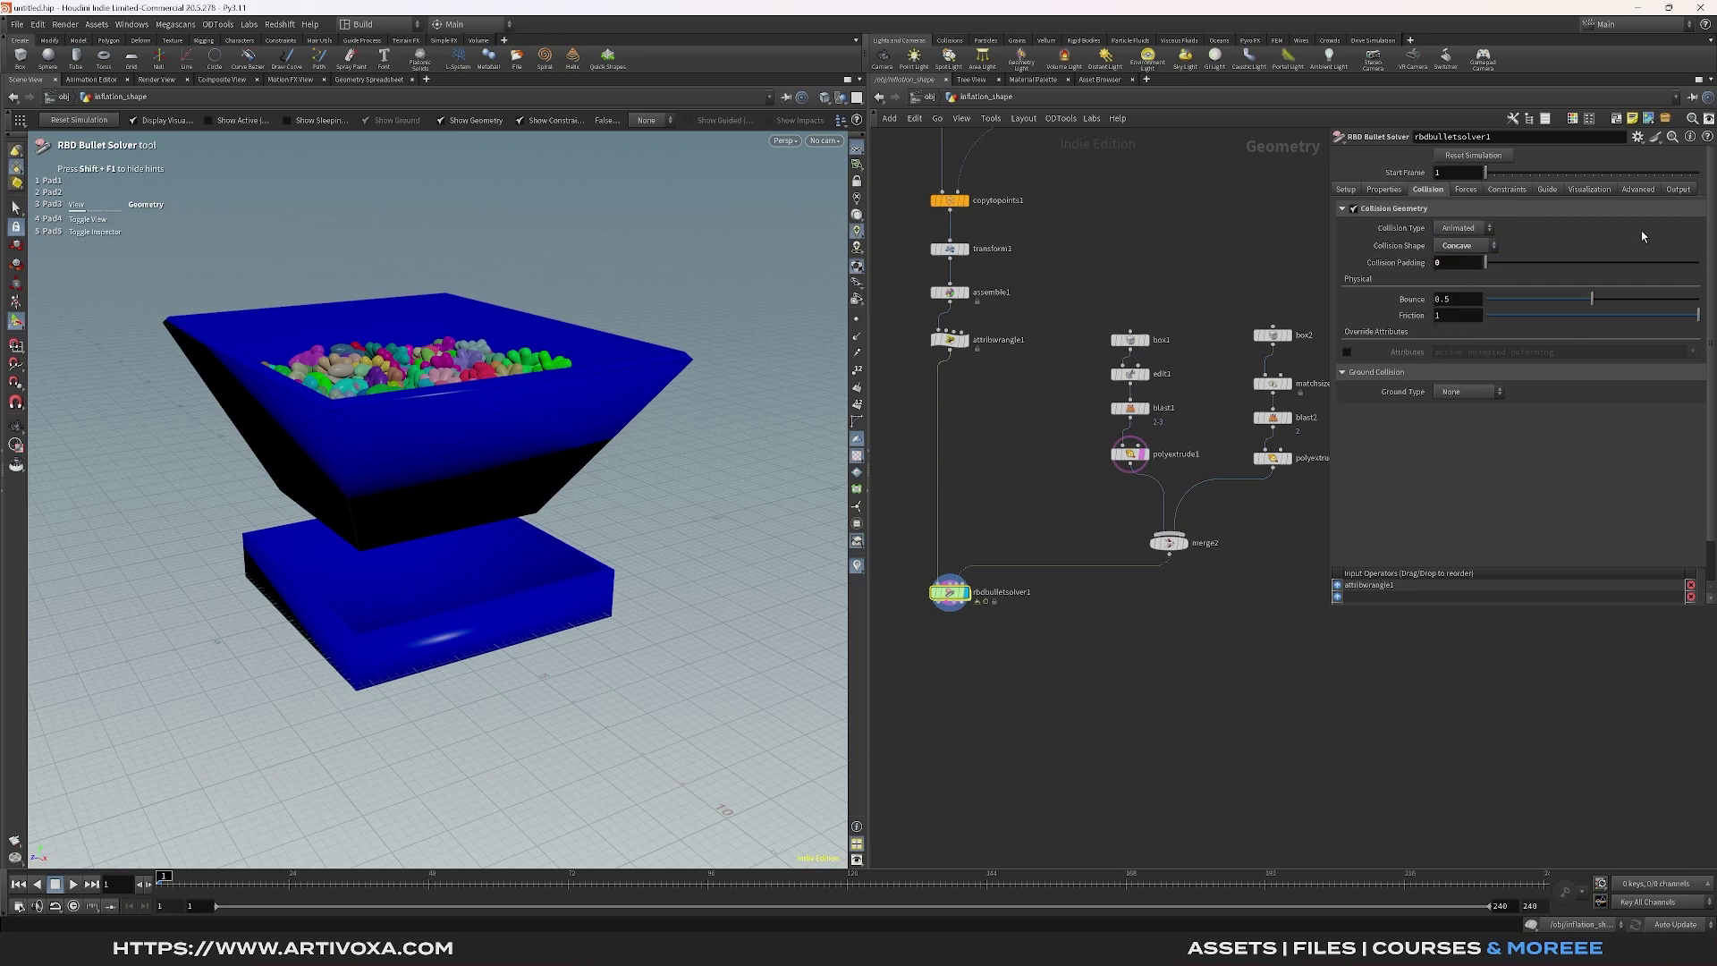
Set the Sleeping Time in the solver's advanced Bullet Solver settings to 0
left_click(1646, 190)
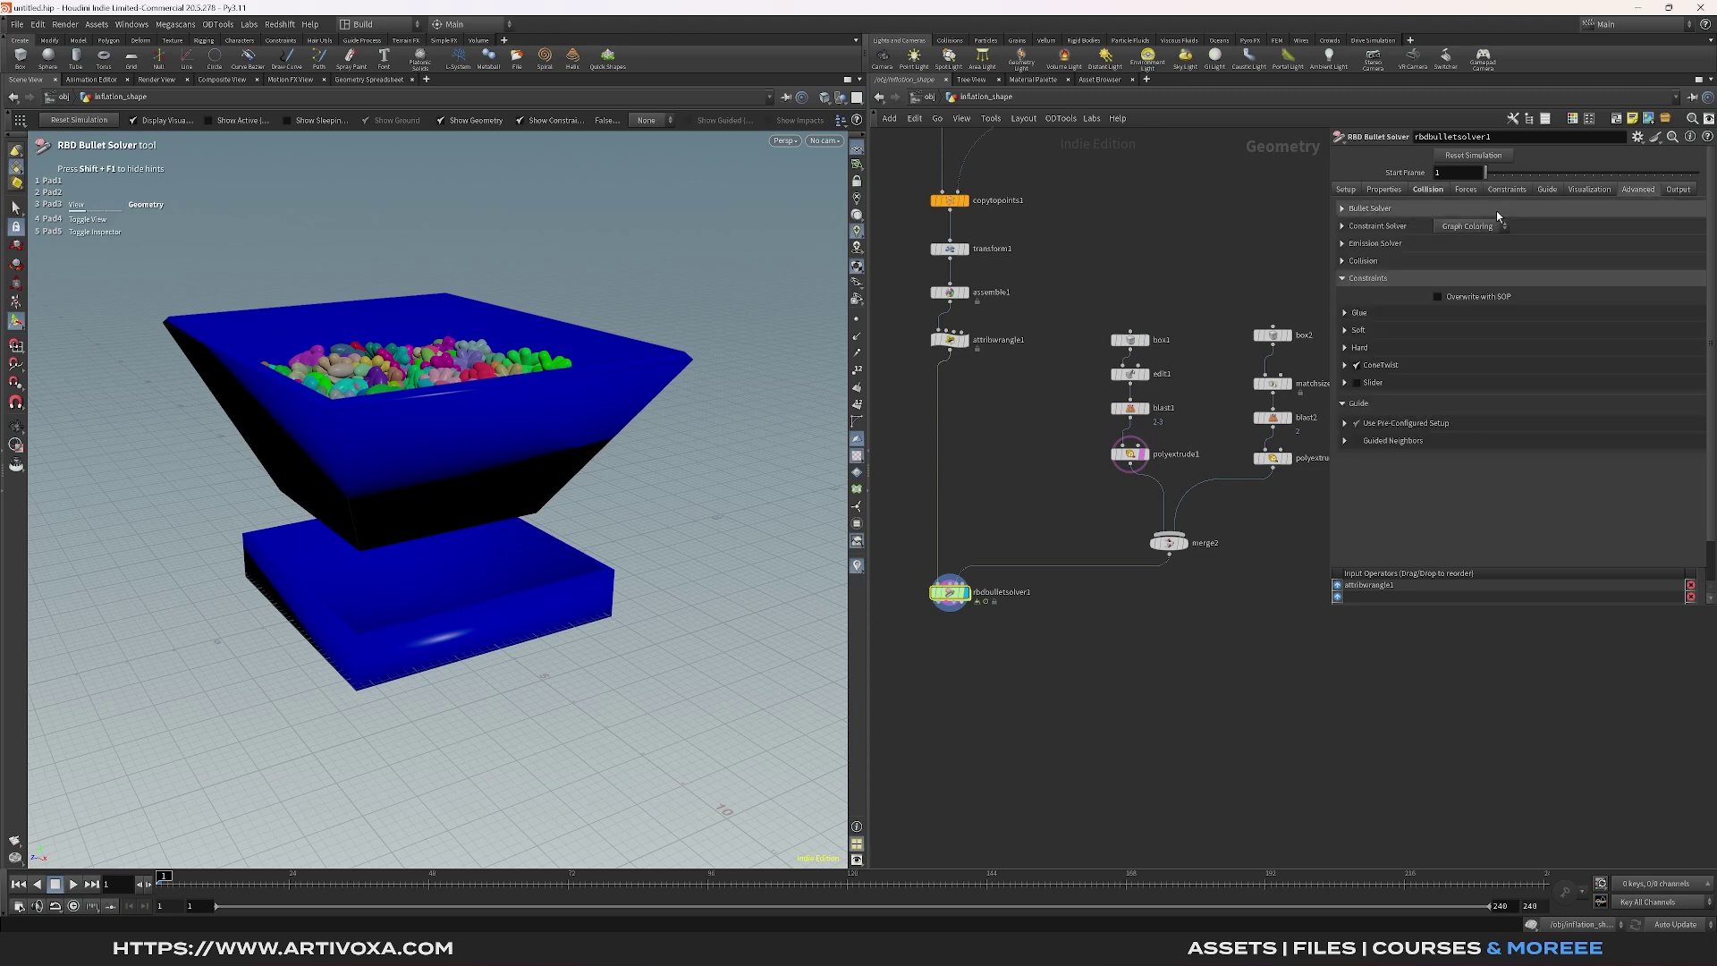
left_click(1348, 210)
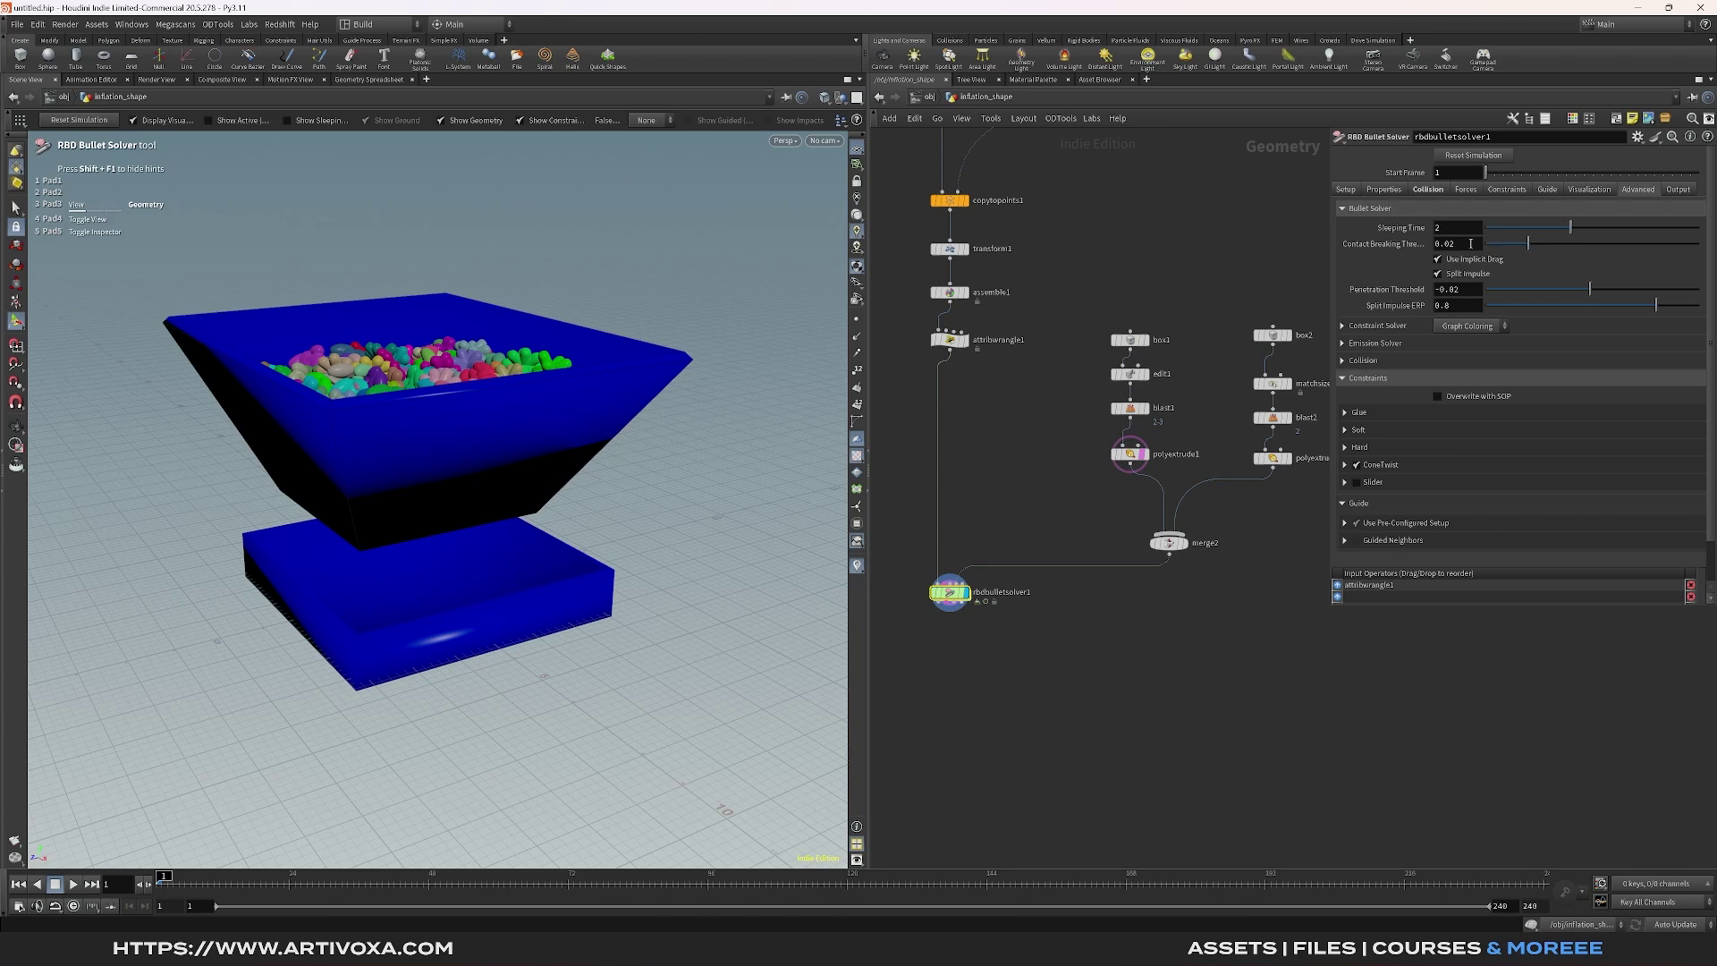
type("0")
key("Return")
Play the simulation and check from several angles how the shapes fall through the funnel into the tray
key("Escape")
left_click_drag(452, 458, 447, 546)
left_click(74, 885)
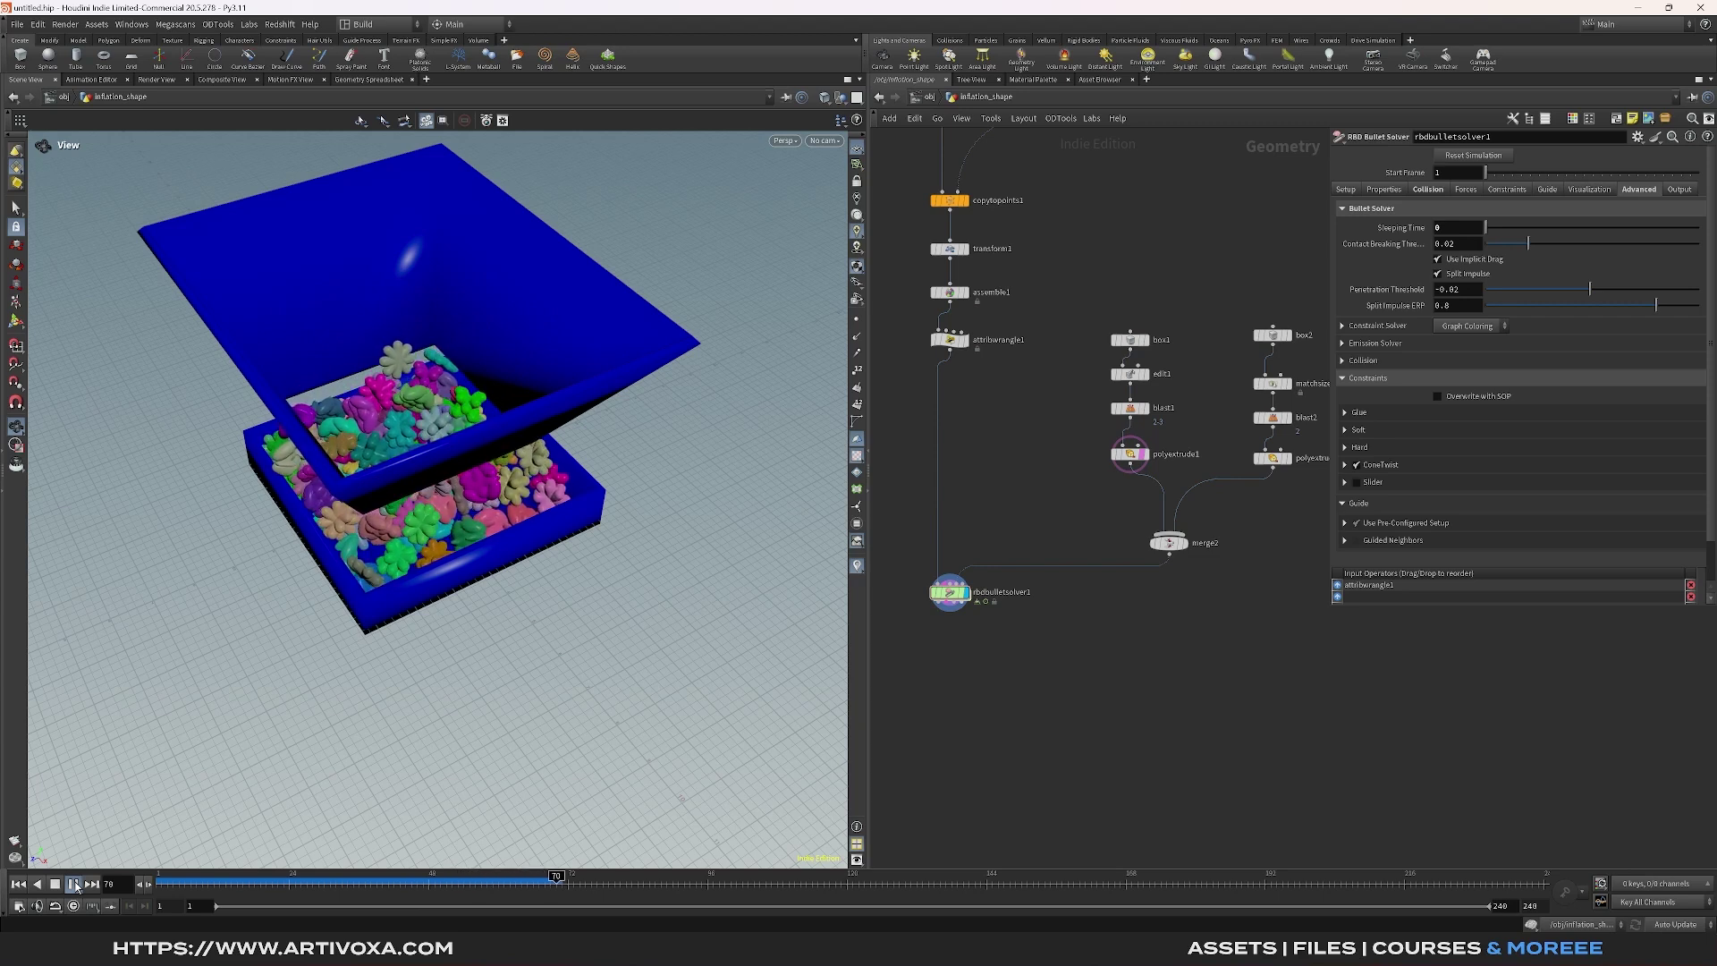
left_click_drag(501, 376, 406, 393)
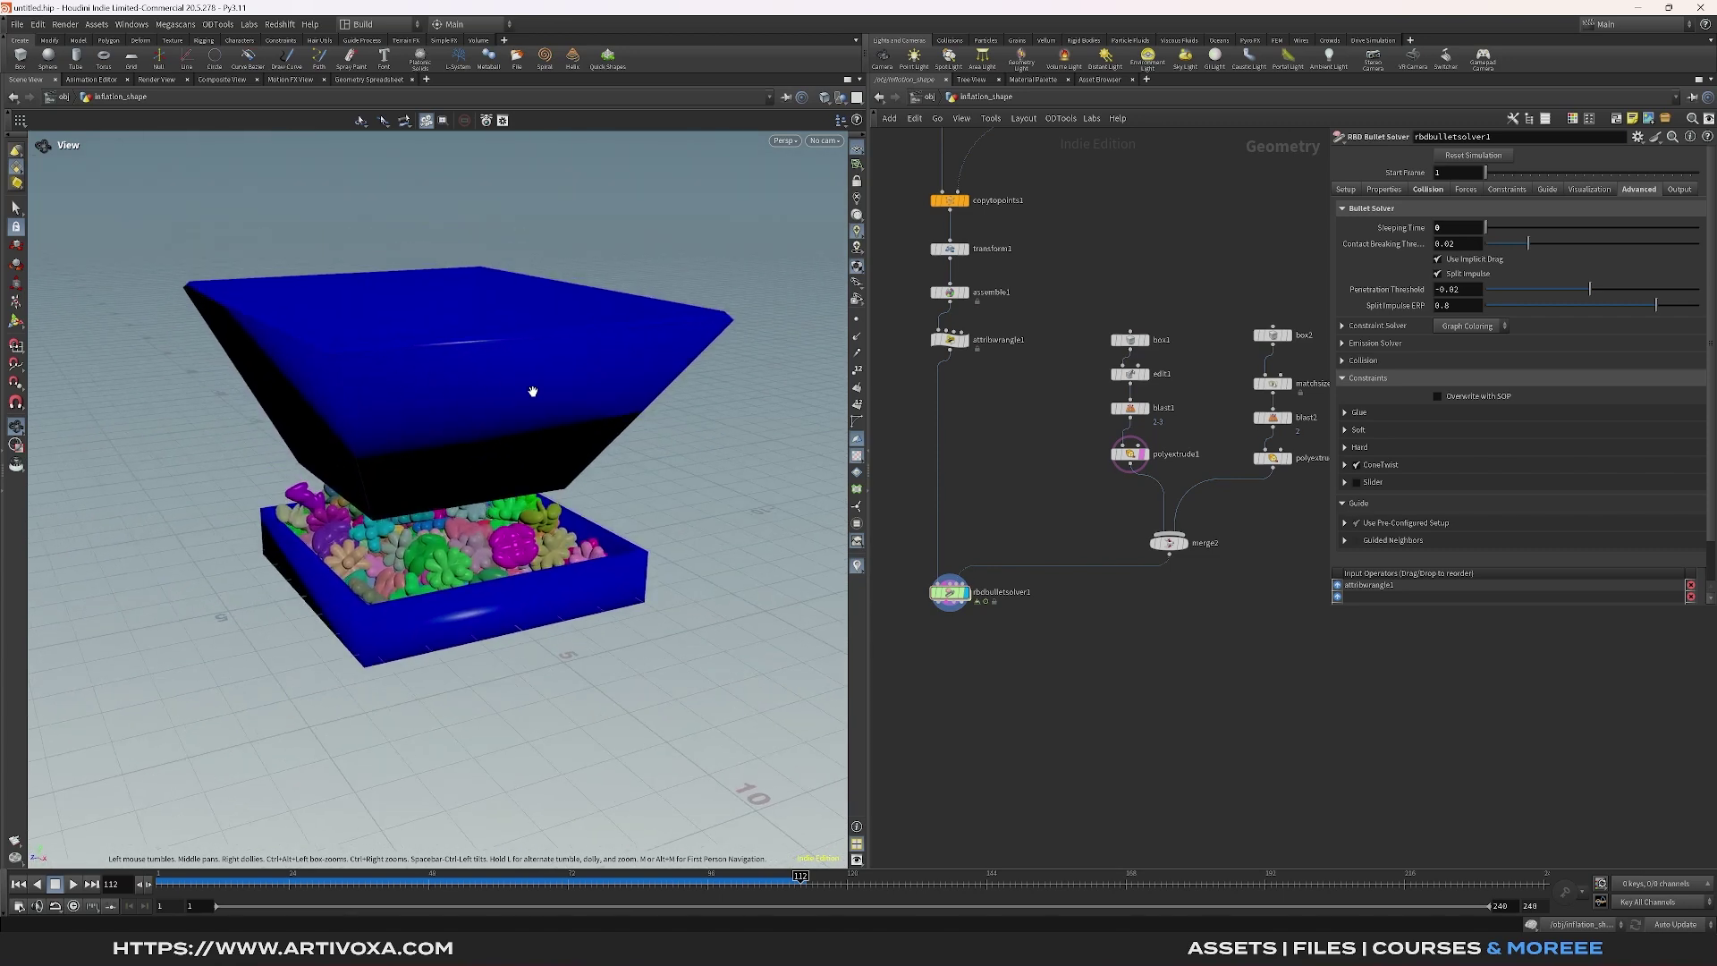
Insert a Transform node between the funnel's PolyExtrude and the merge, with Translate Y 0.5, and return to frame 1
key("Tab")
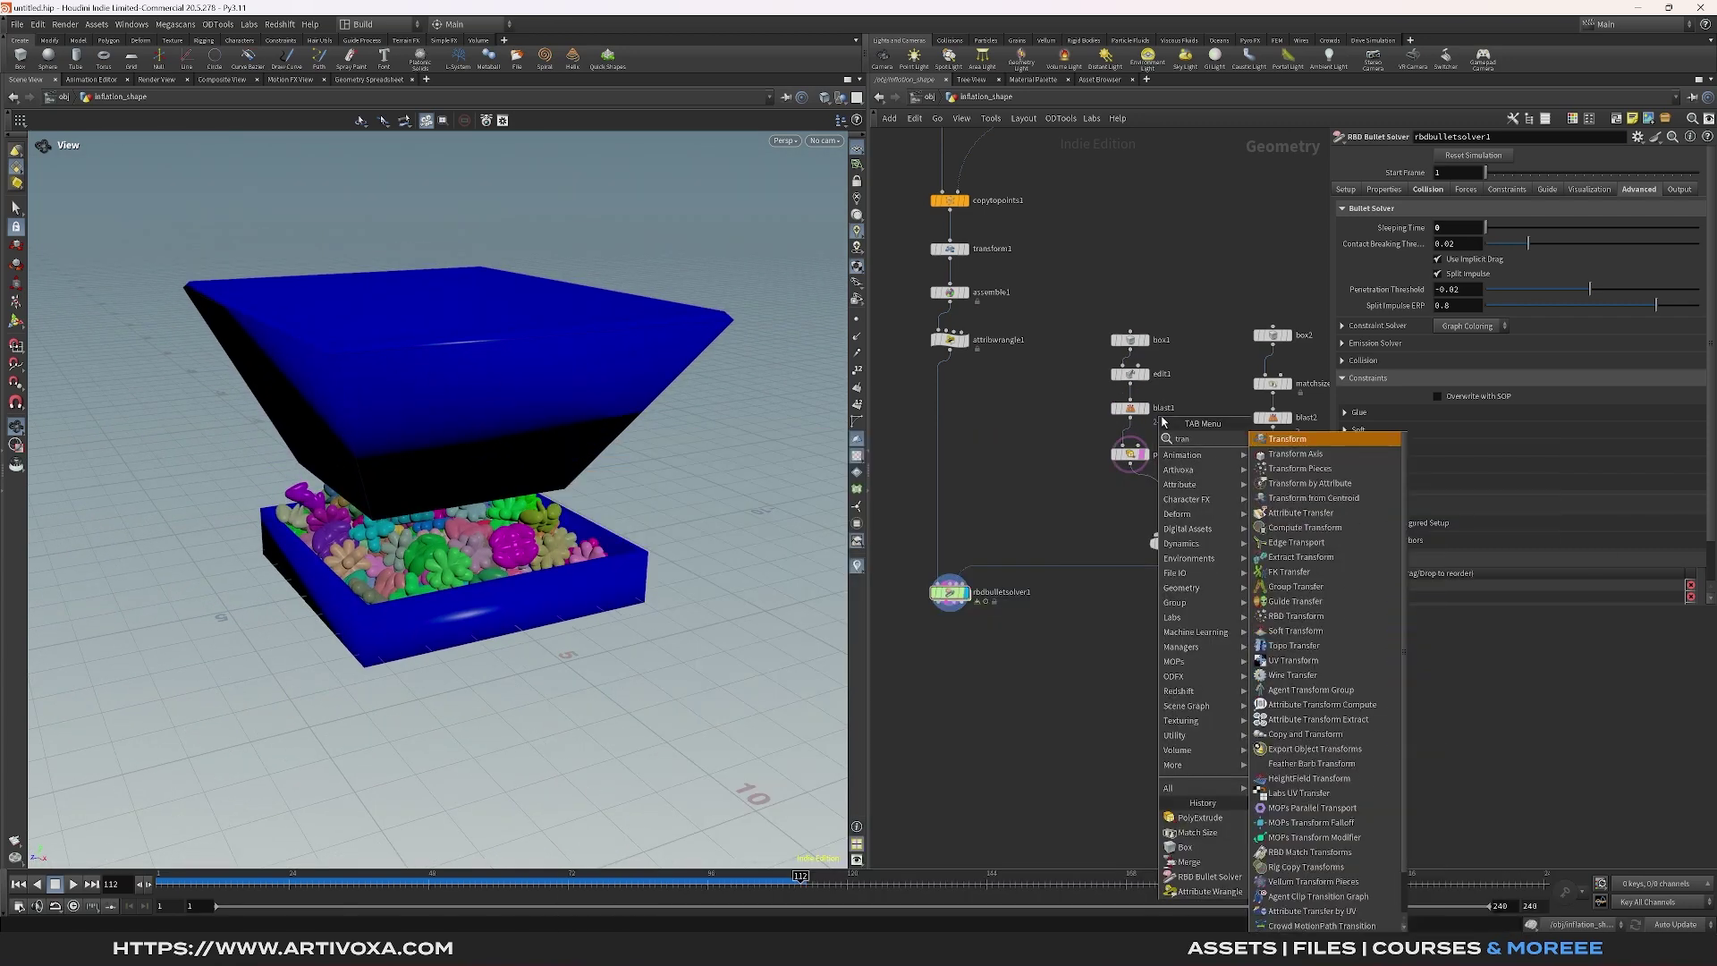
left_click(1342, 434)
left_click(1073, 486)
left_click_drag(1073, 486, 1134, 499)
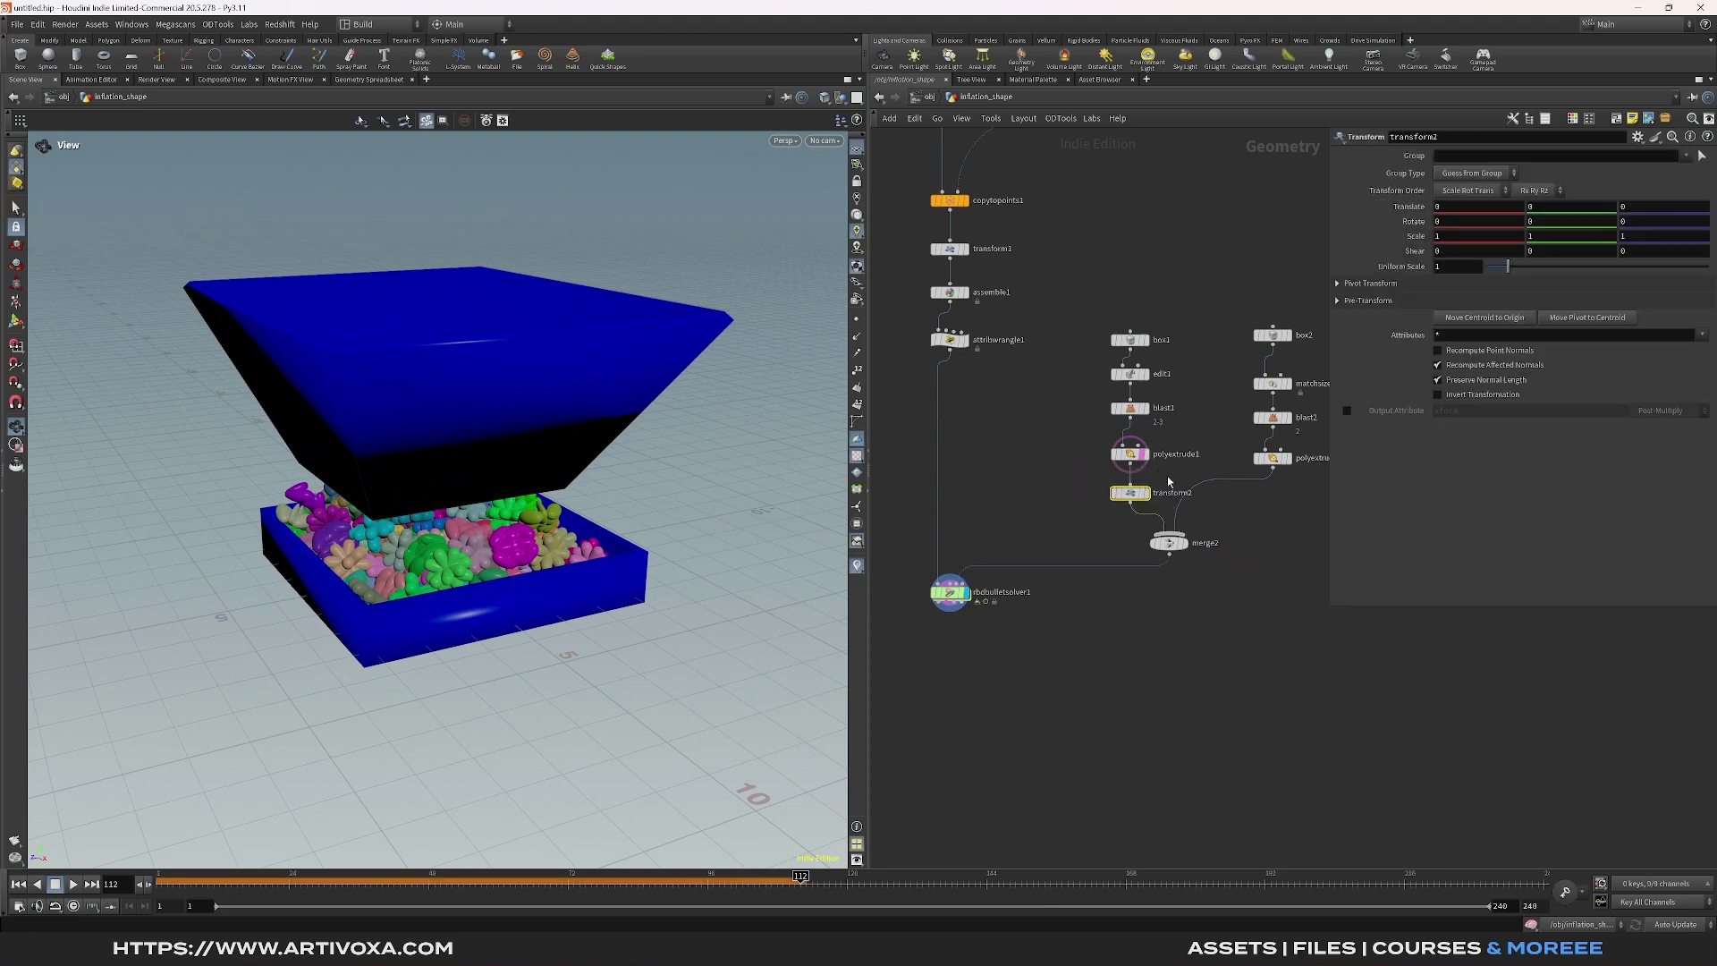
left_click(18, 884)
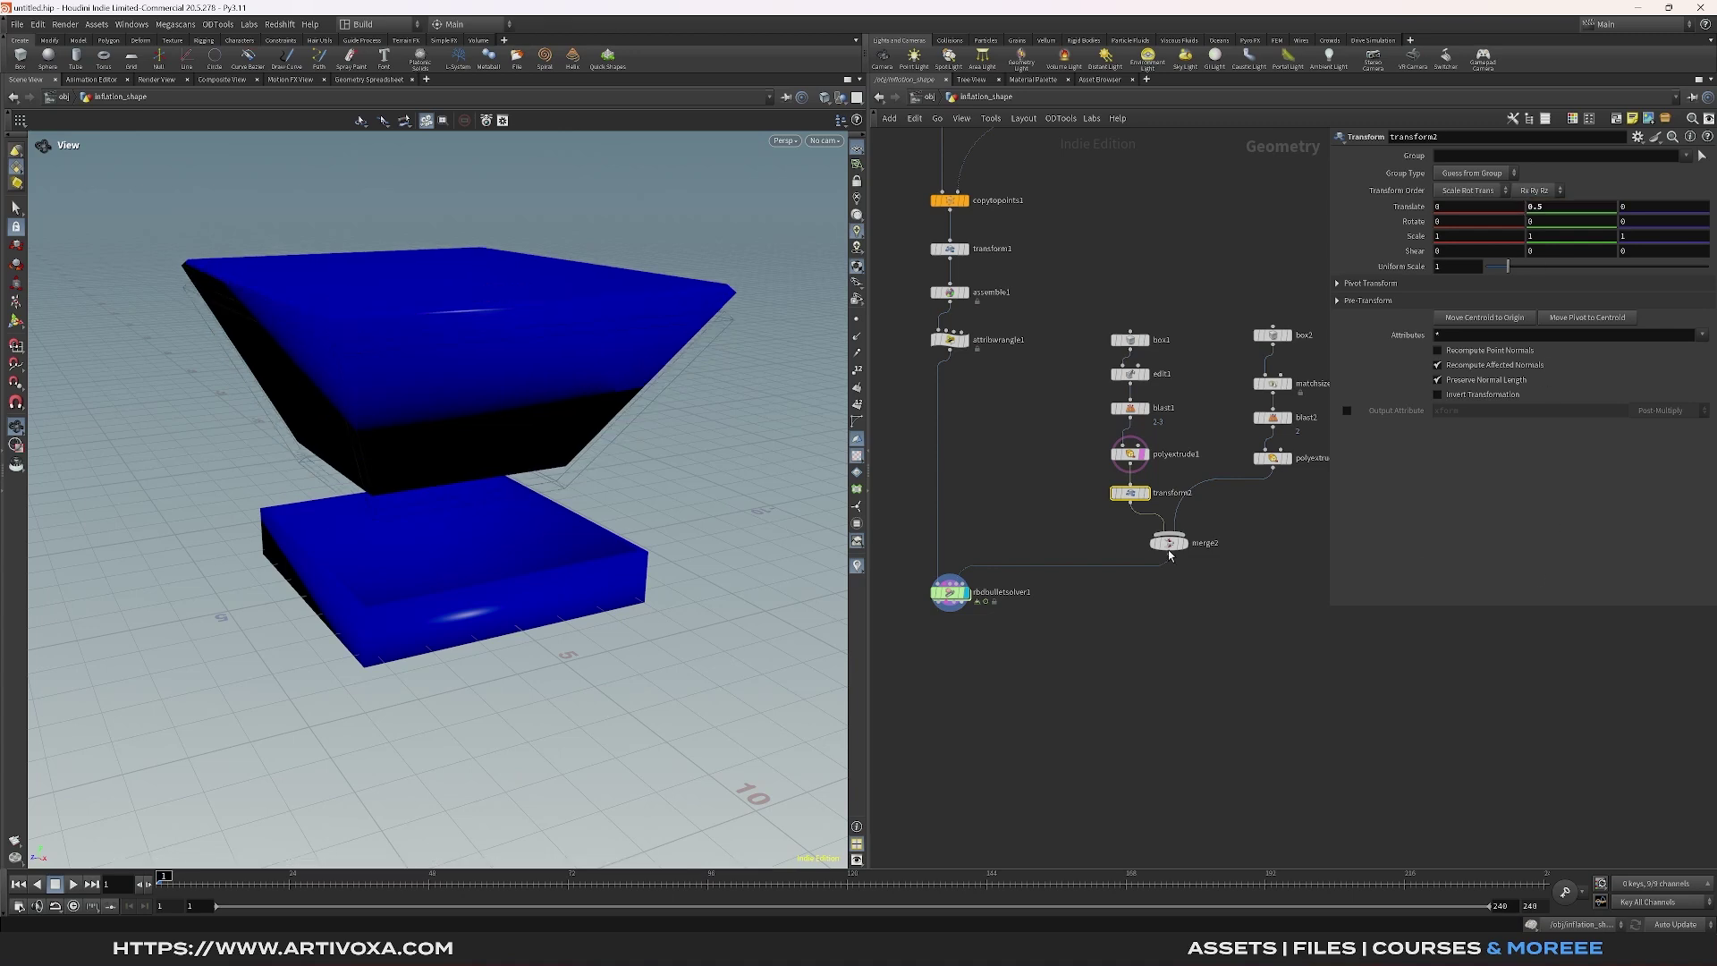
Raise the scattered shapes by setting the Translate Y of the Transform below Copy to Points to 6, and check the simulation
middle_click_drag(1004, 384, 1023, 459)
left_click(961, 307)
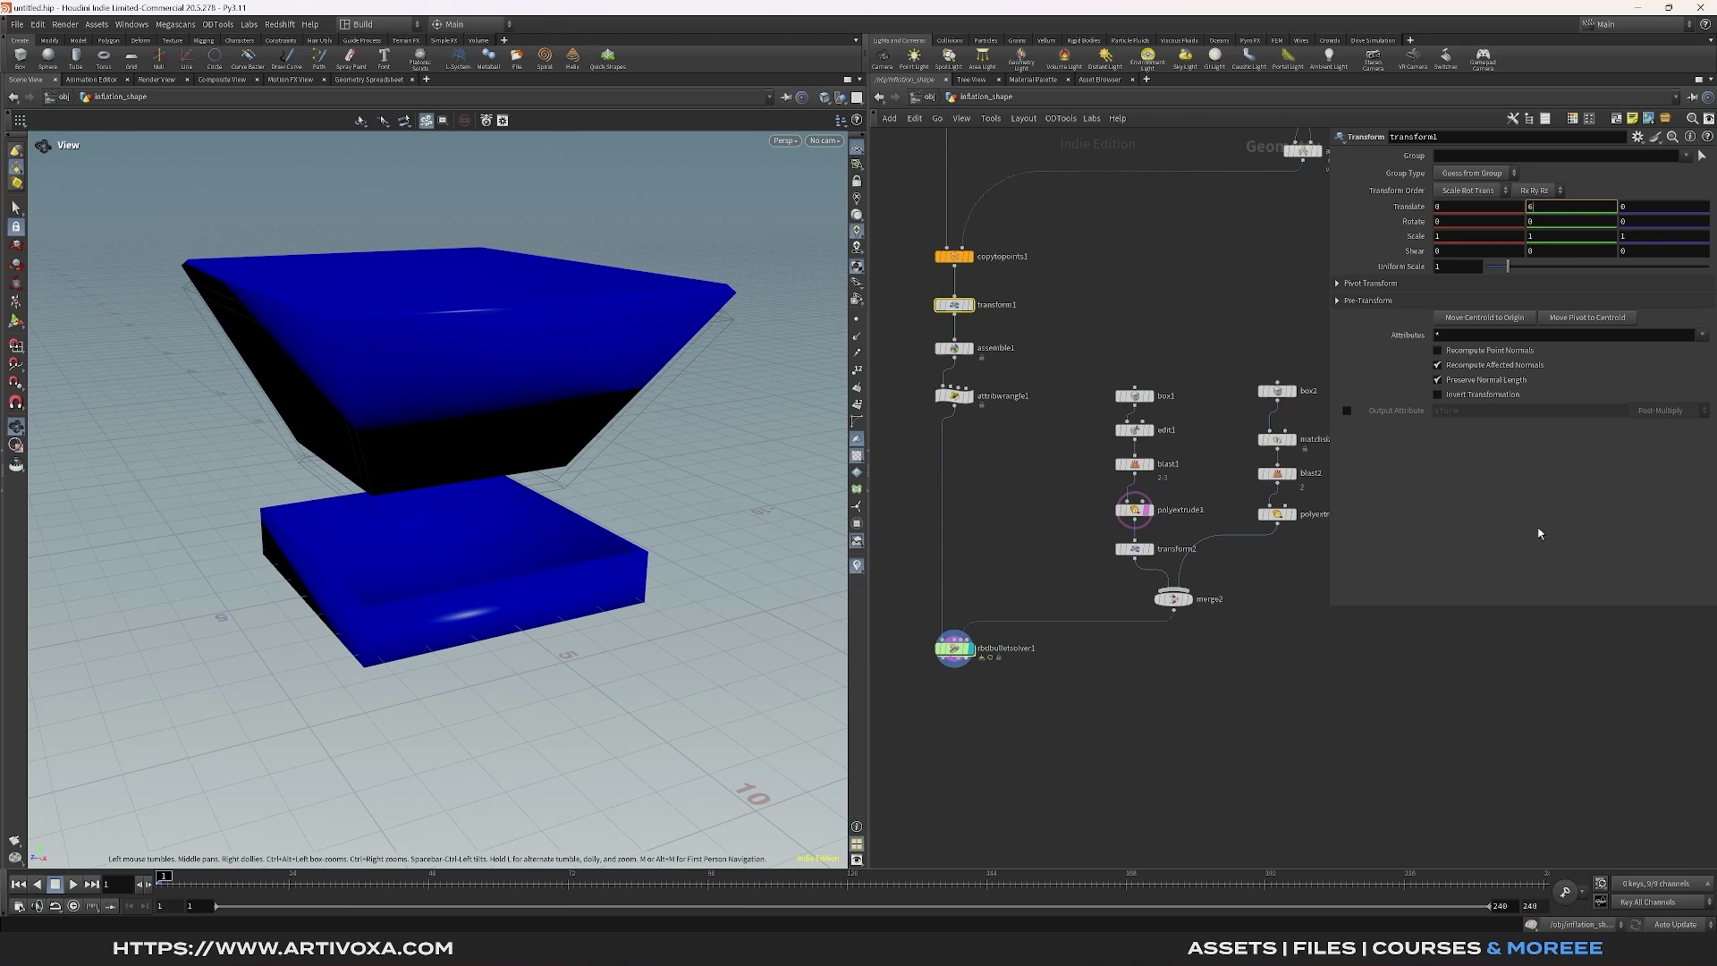
key("Return")
left_click_drag(502, 394, 528, 456)
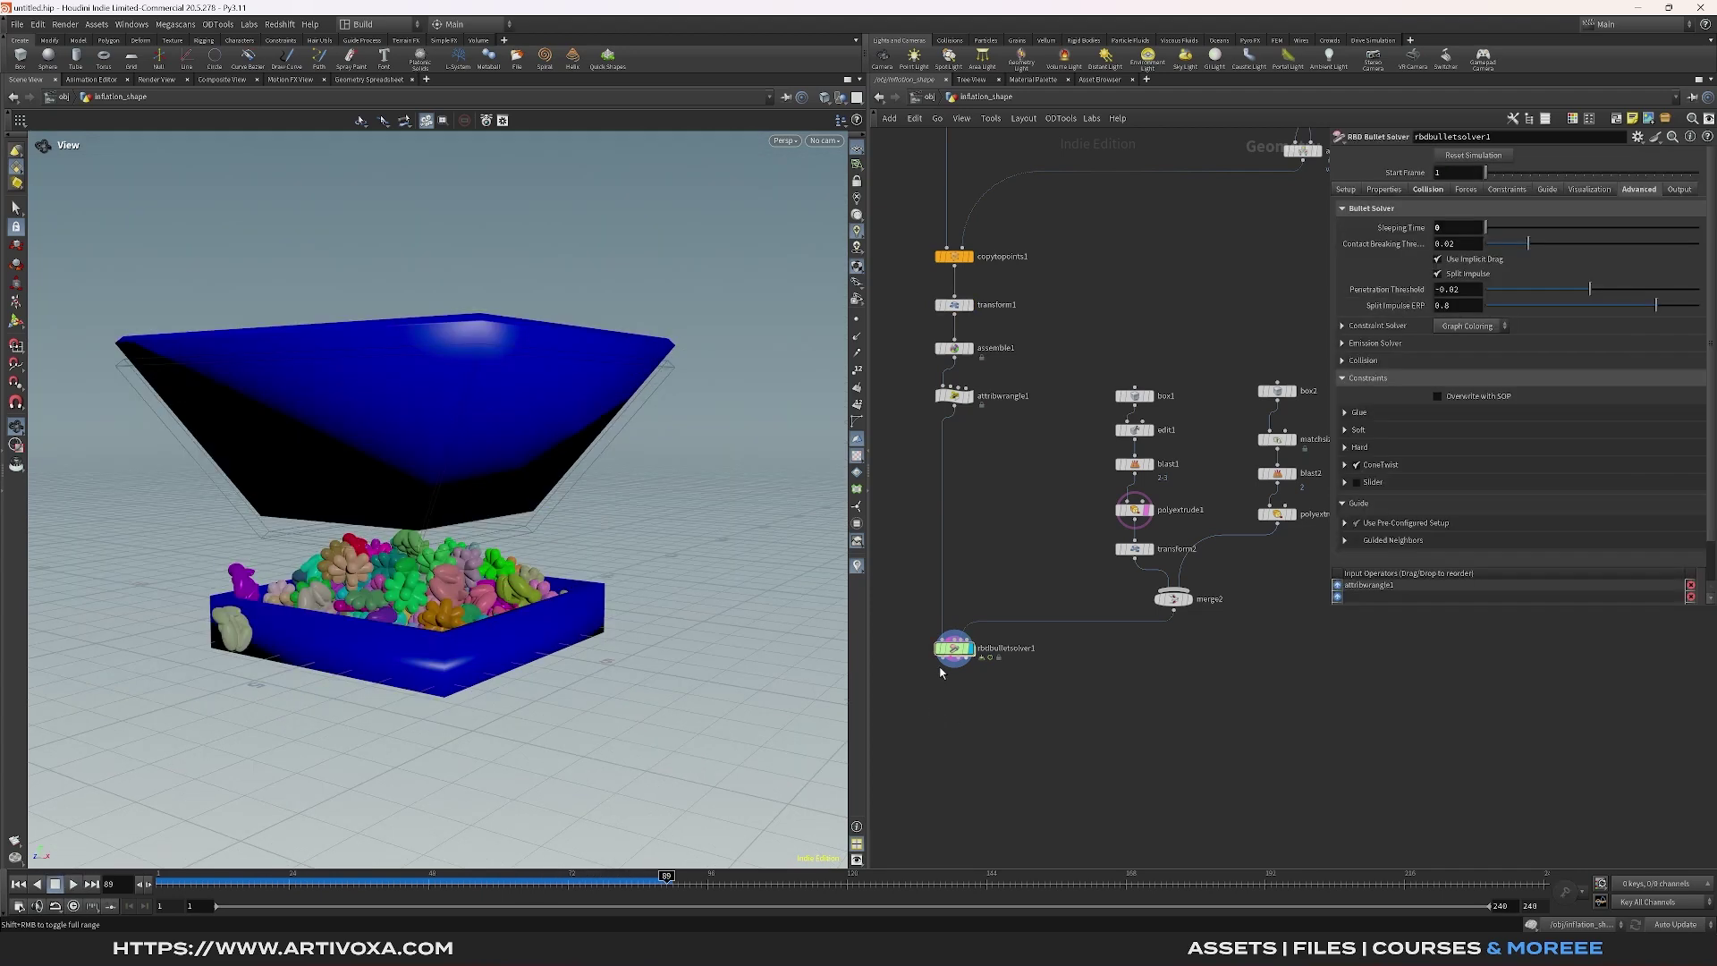
Add a File Cache node below the RBD Bullet Solver and rename it rbd_simulation
key("Tab")
type("file c")
key("Return")
left_click(962, 704)
double_click(1002, 705)
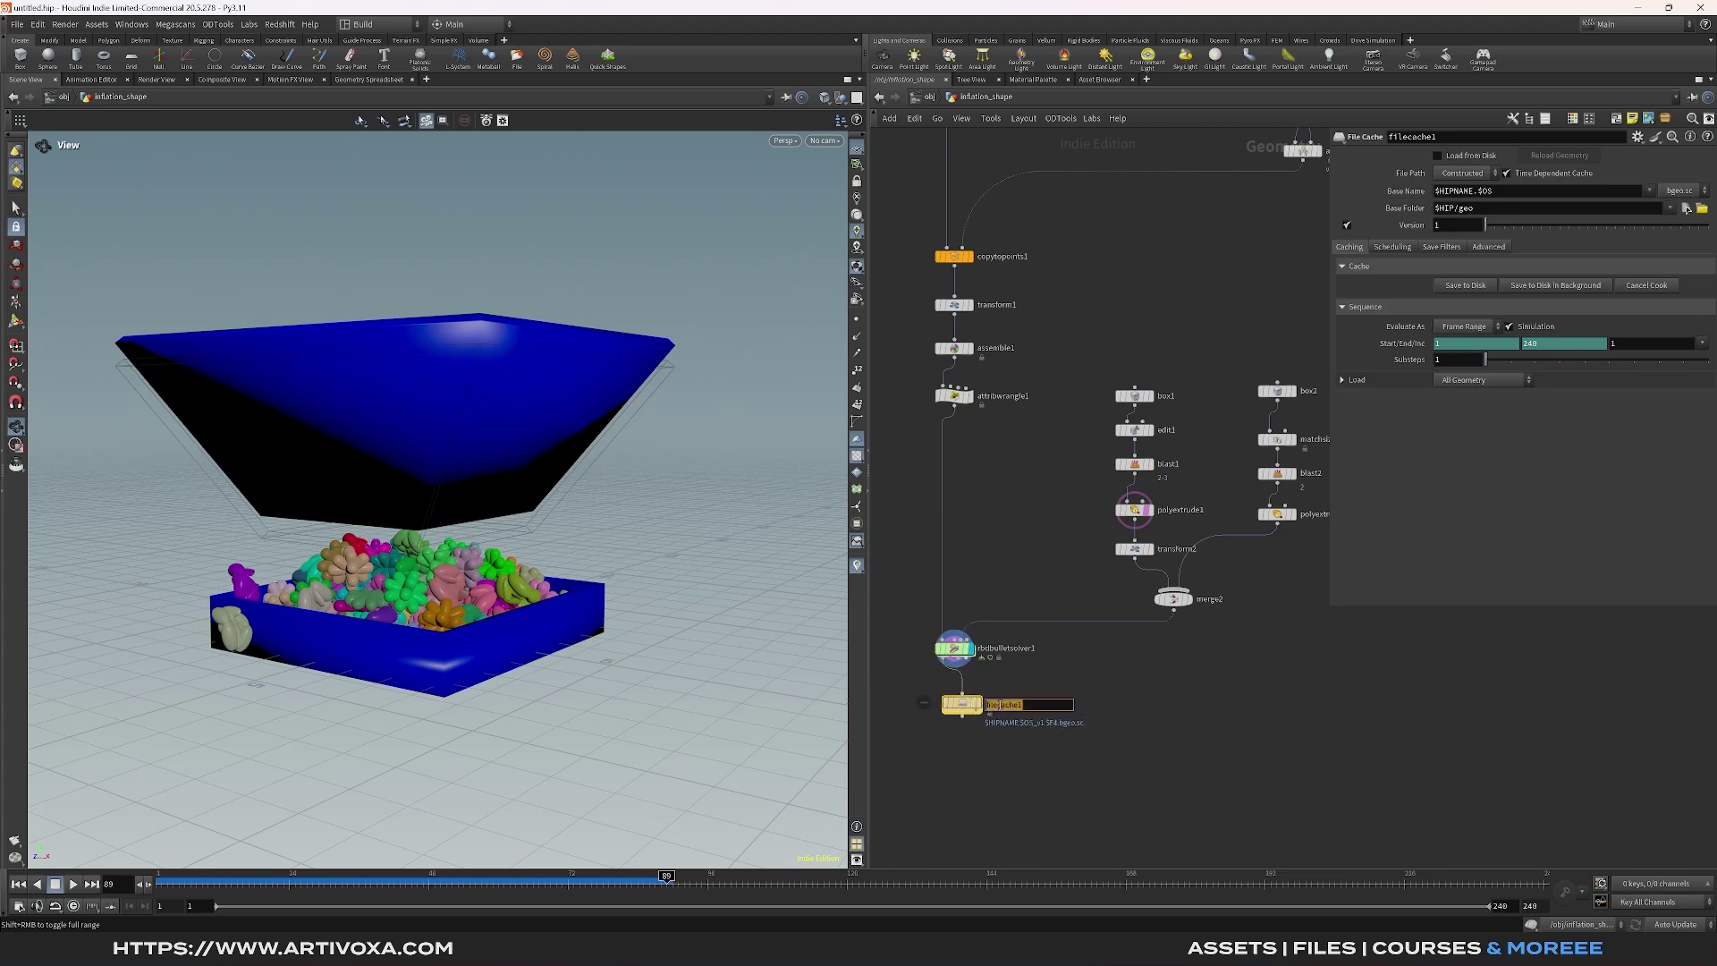
type("rbd_simulation")
key("Return")
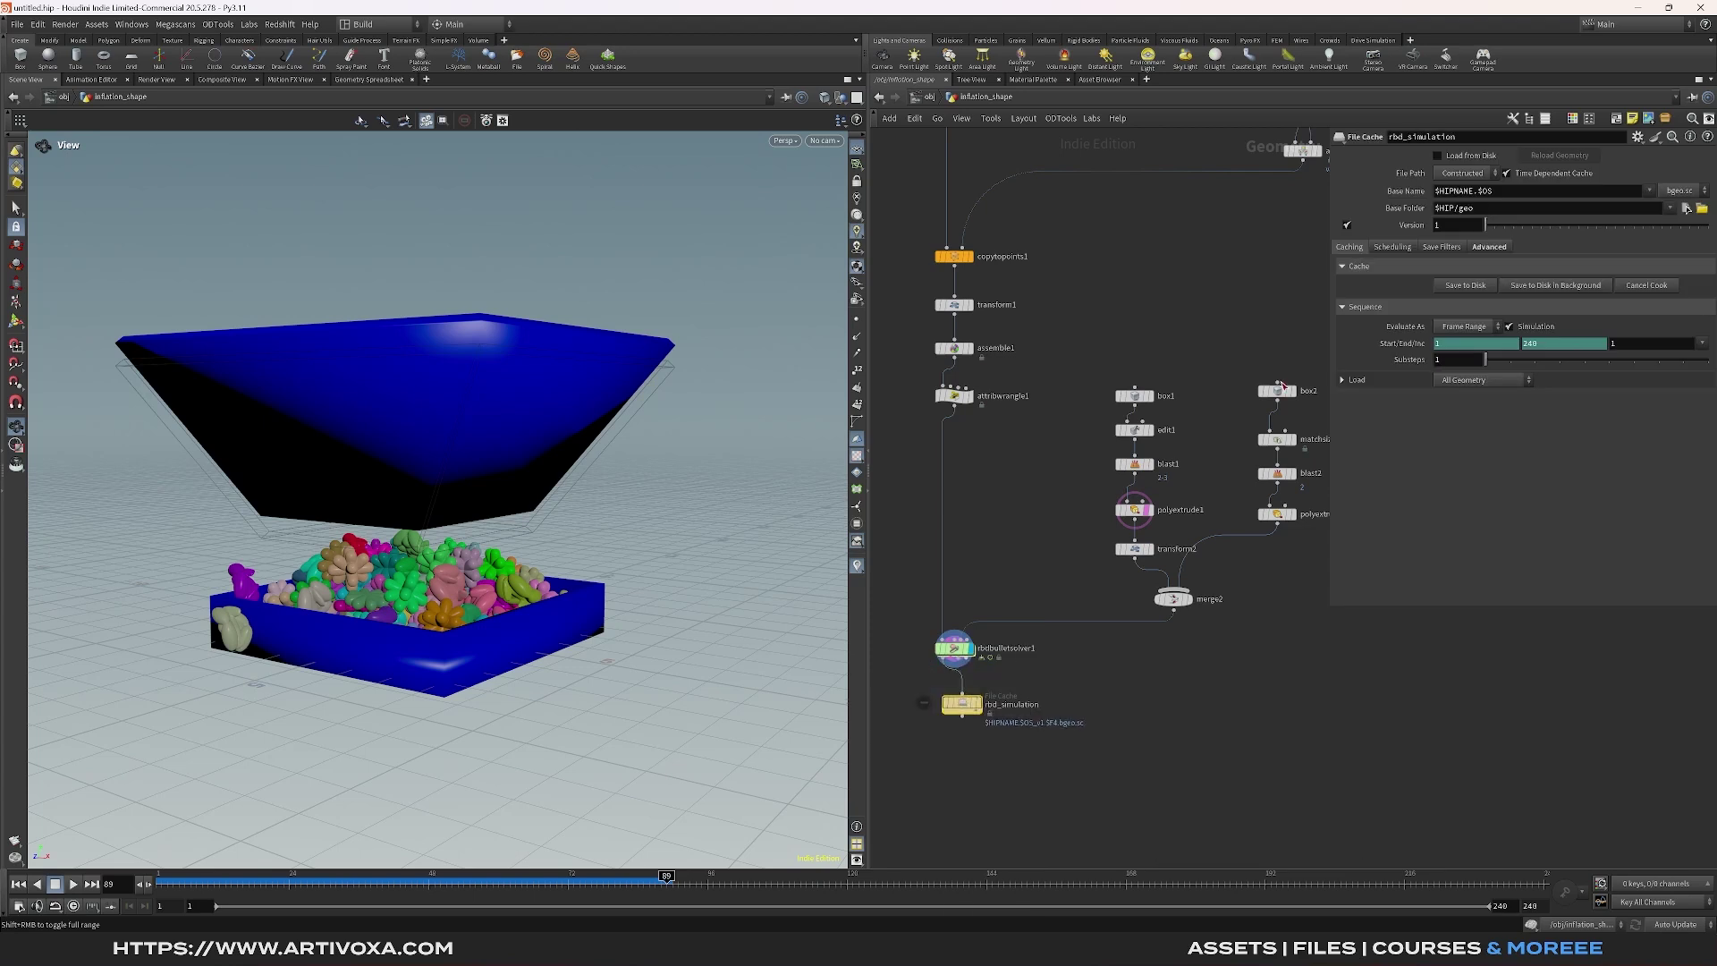
Switch the cache's File Path to Explicit and set the geometry file to $HIP/cache/$OS/$HIPNAME.$OS.$F.bgeo.sc
left_click(1466, 173)
left_click(1470, 190)
key("BackSpace")
key("BackSpace")
key("BackSpace")
type("ca")
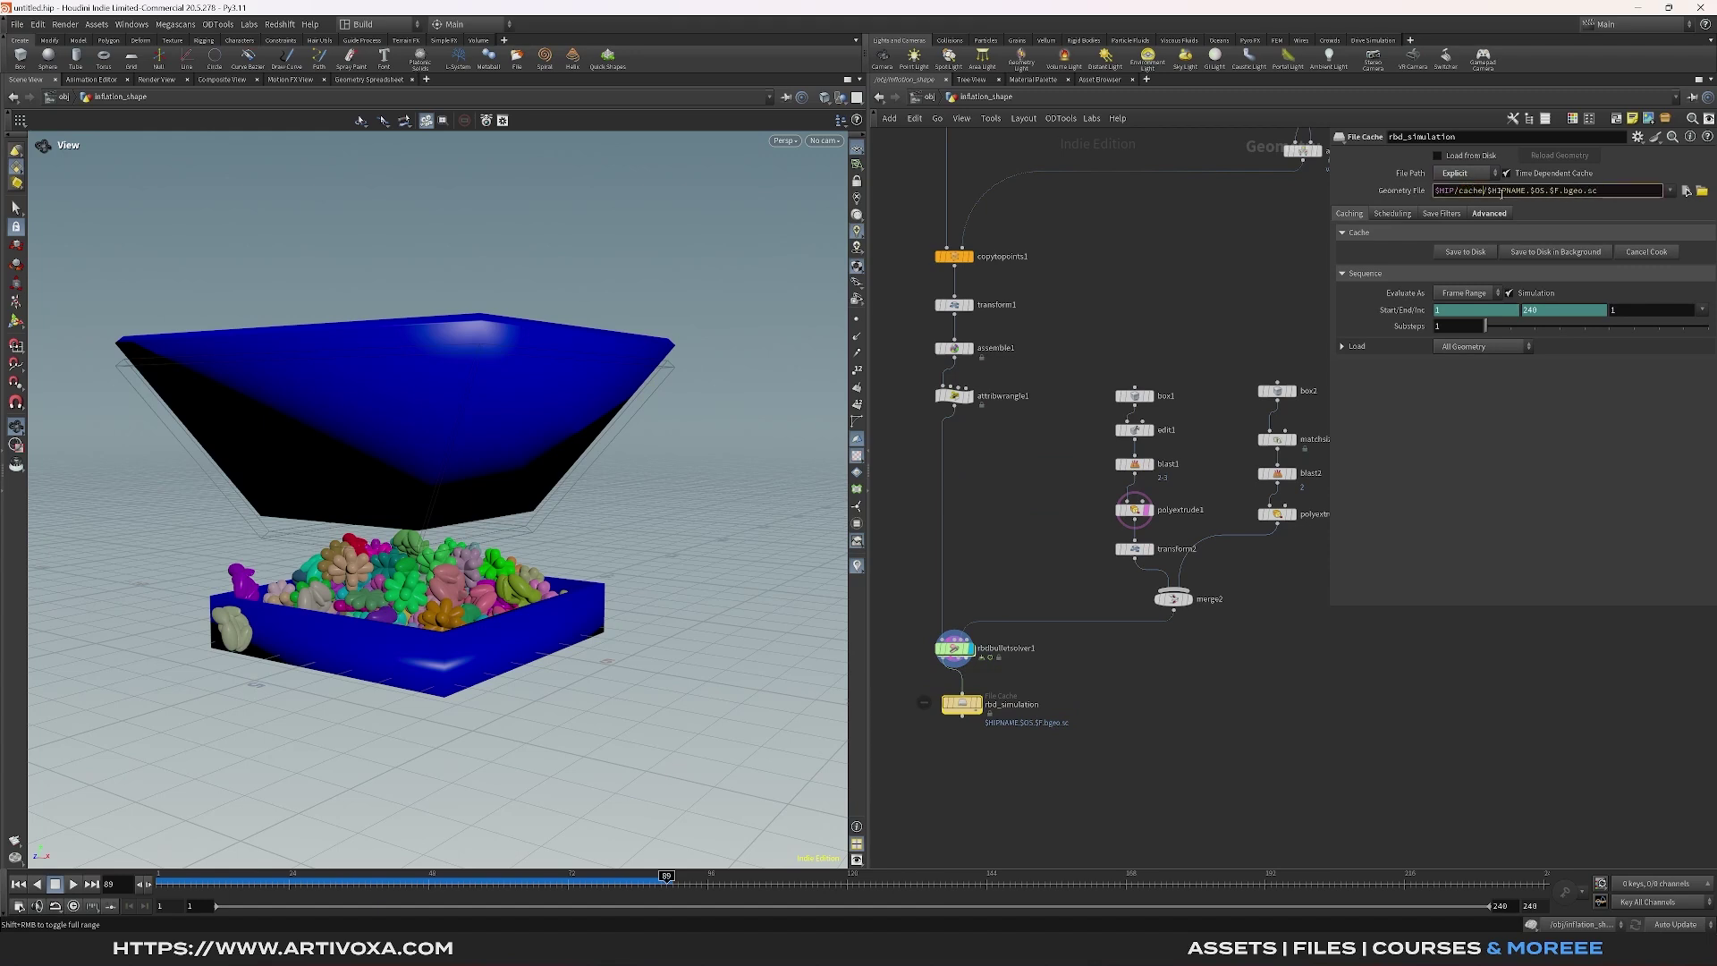
type("che/$OS")
key("Return")
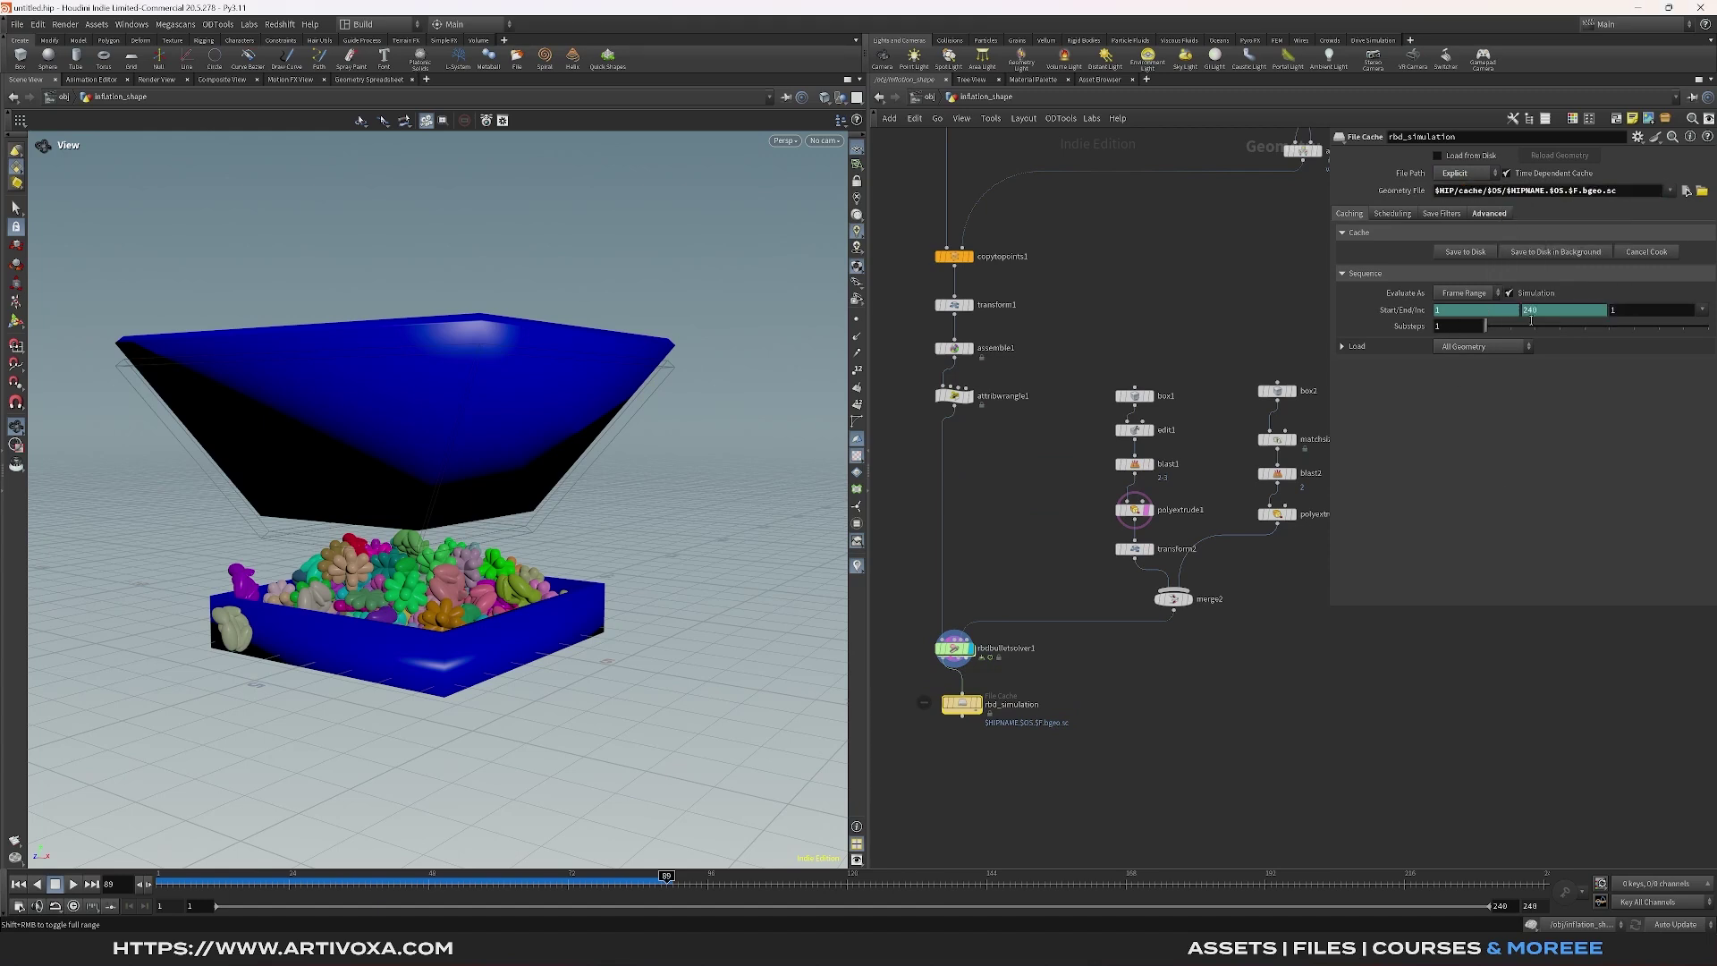
Replace the cache's end frame expression with a fixed value of 120
right_click(1532, 320)
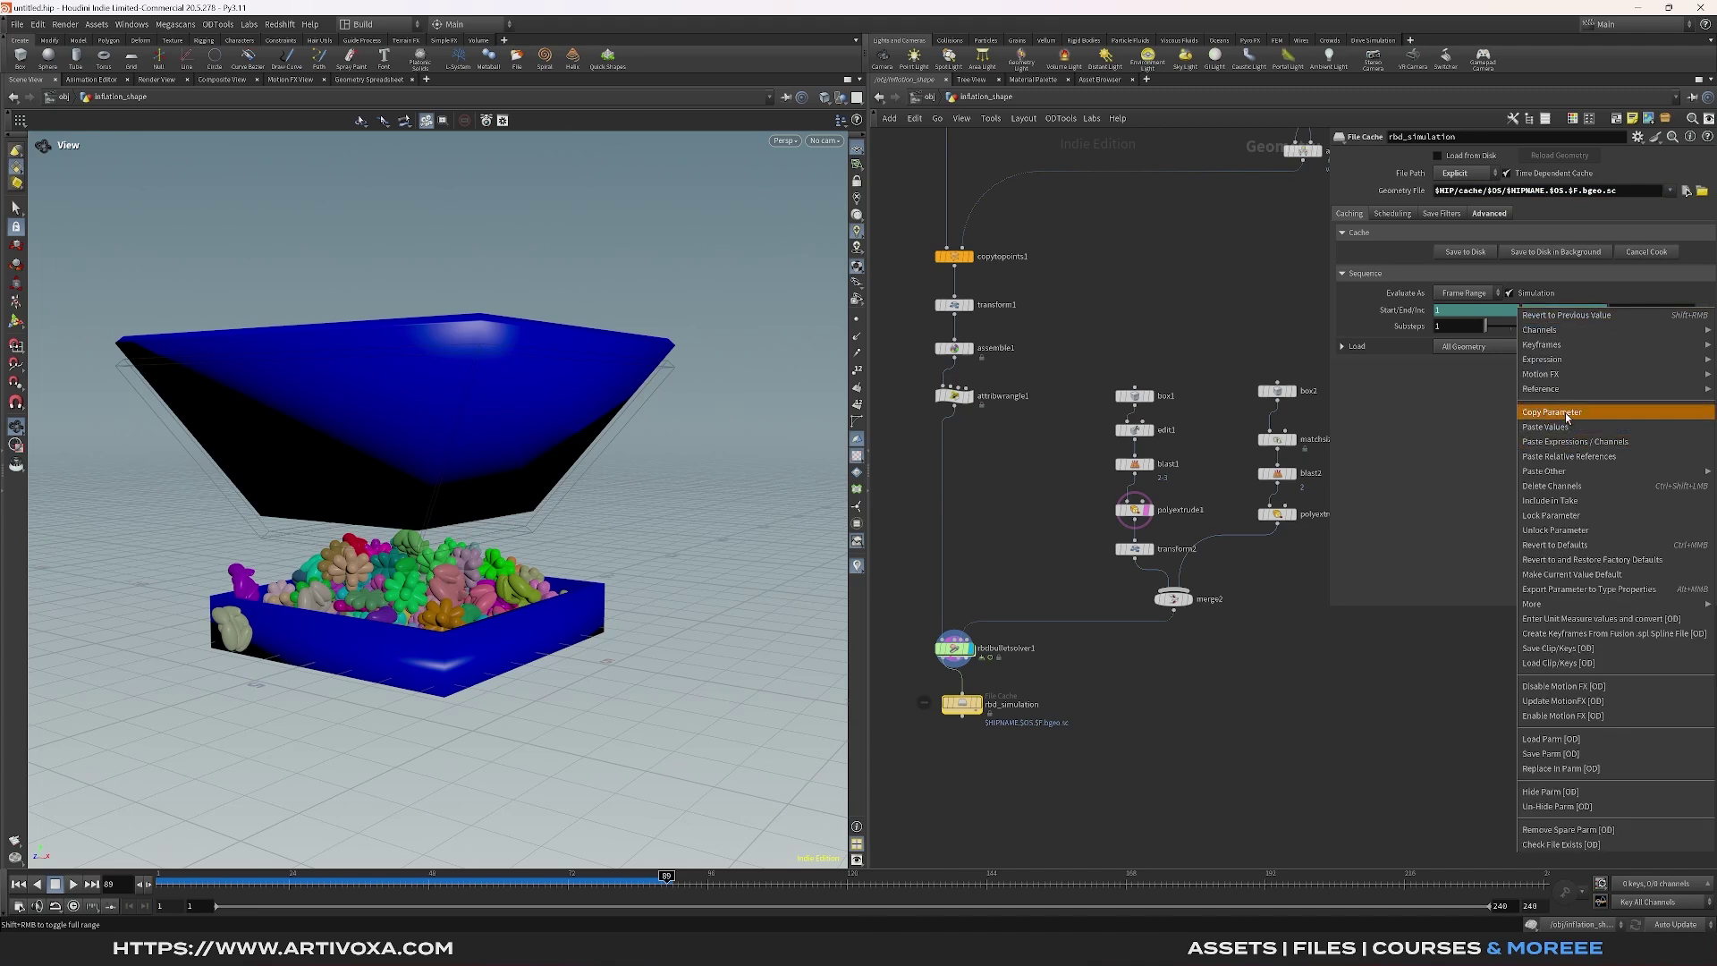
right_click(1531, 322)
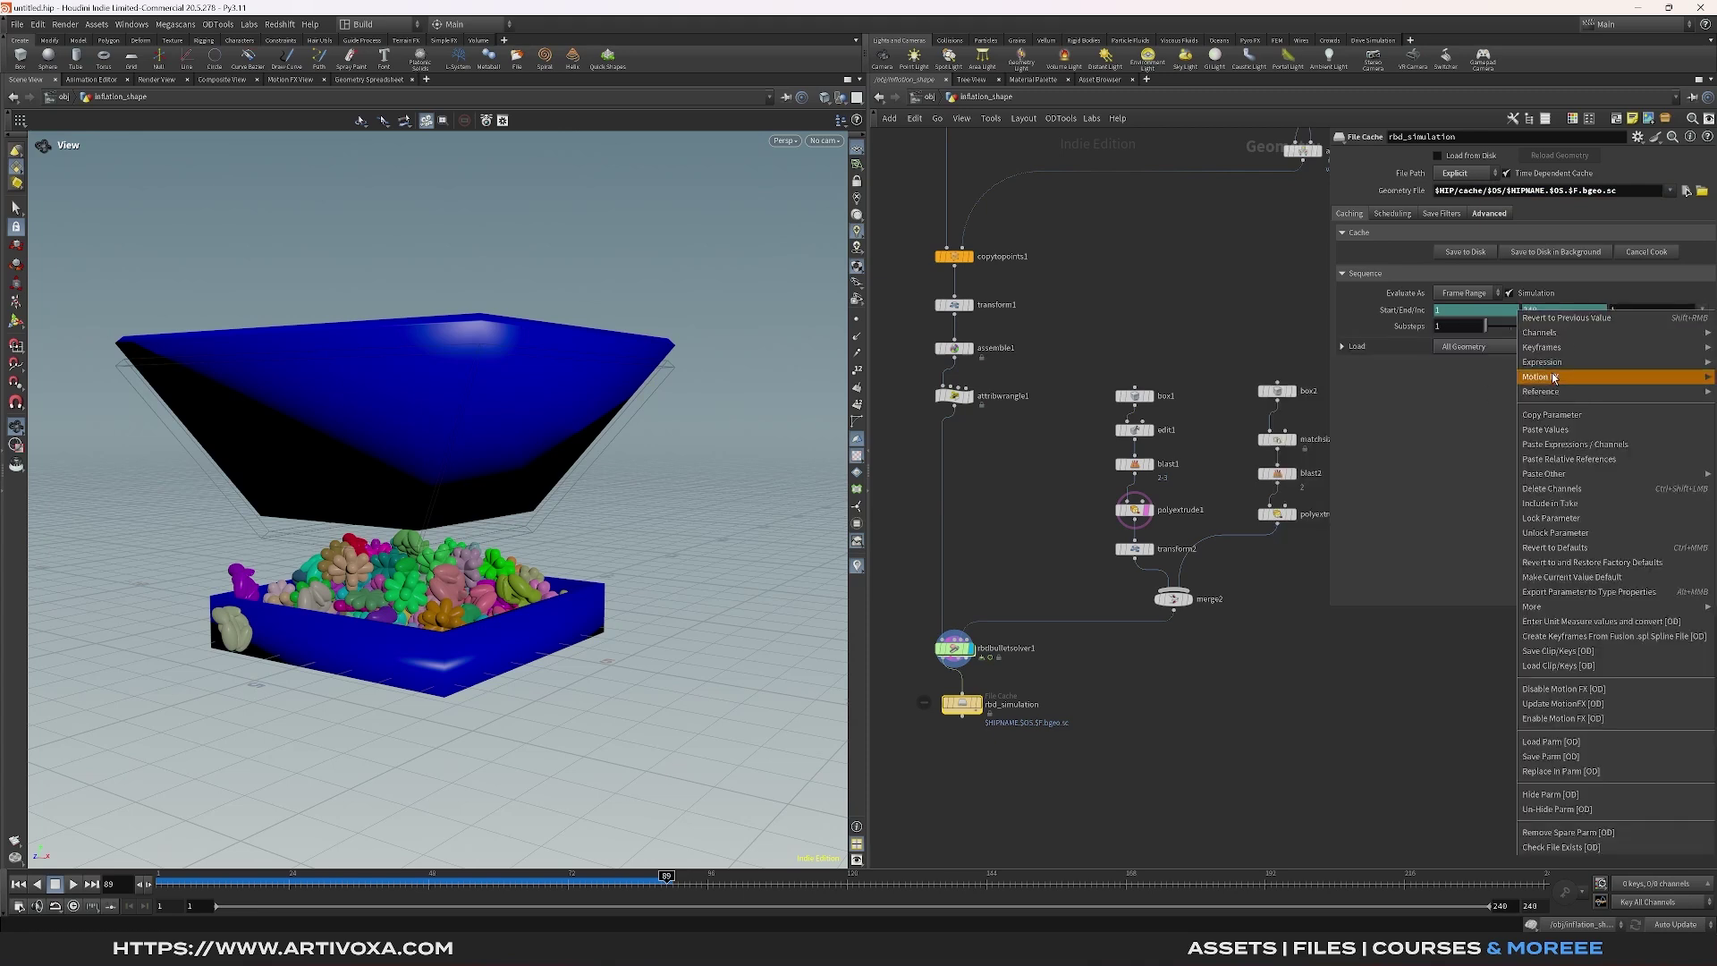
key("Escape")
double_click(1563, 310)
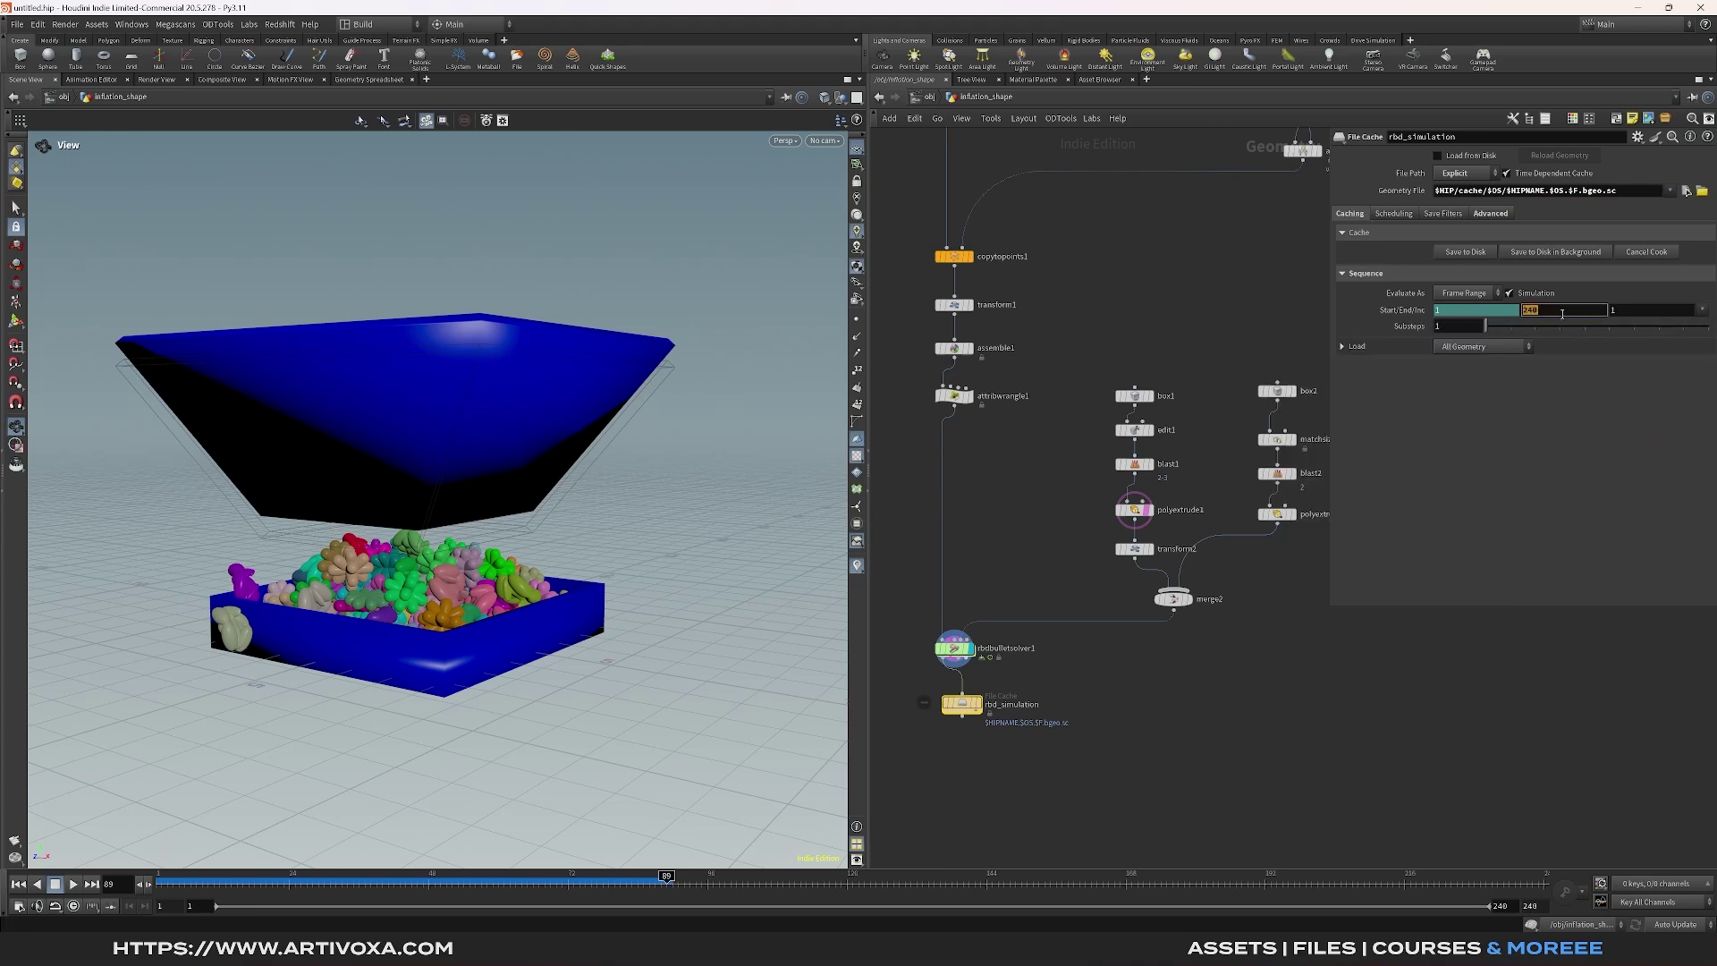
key("Return")
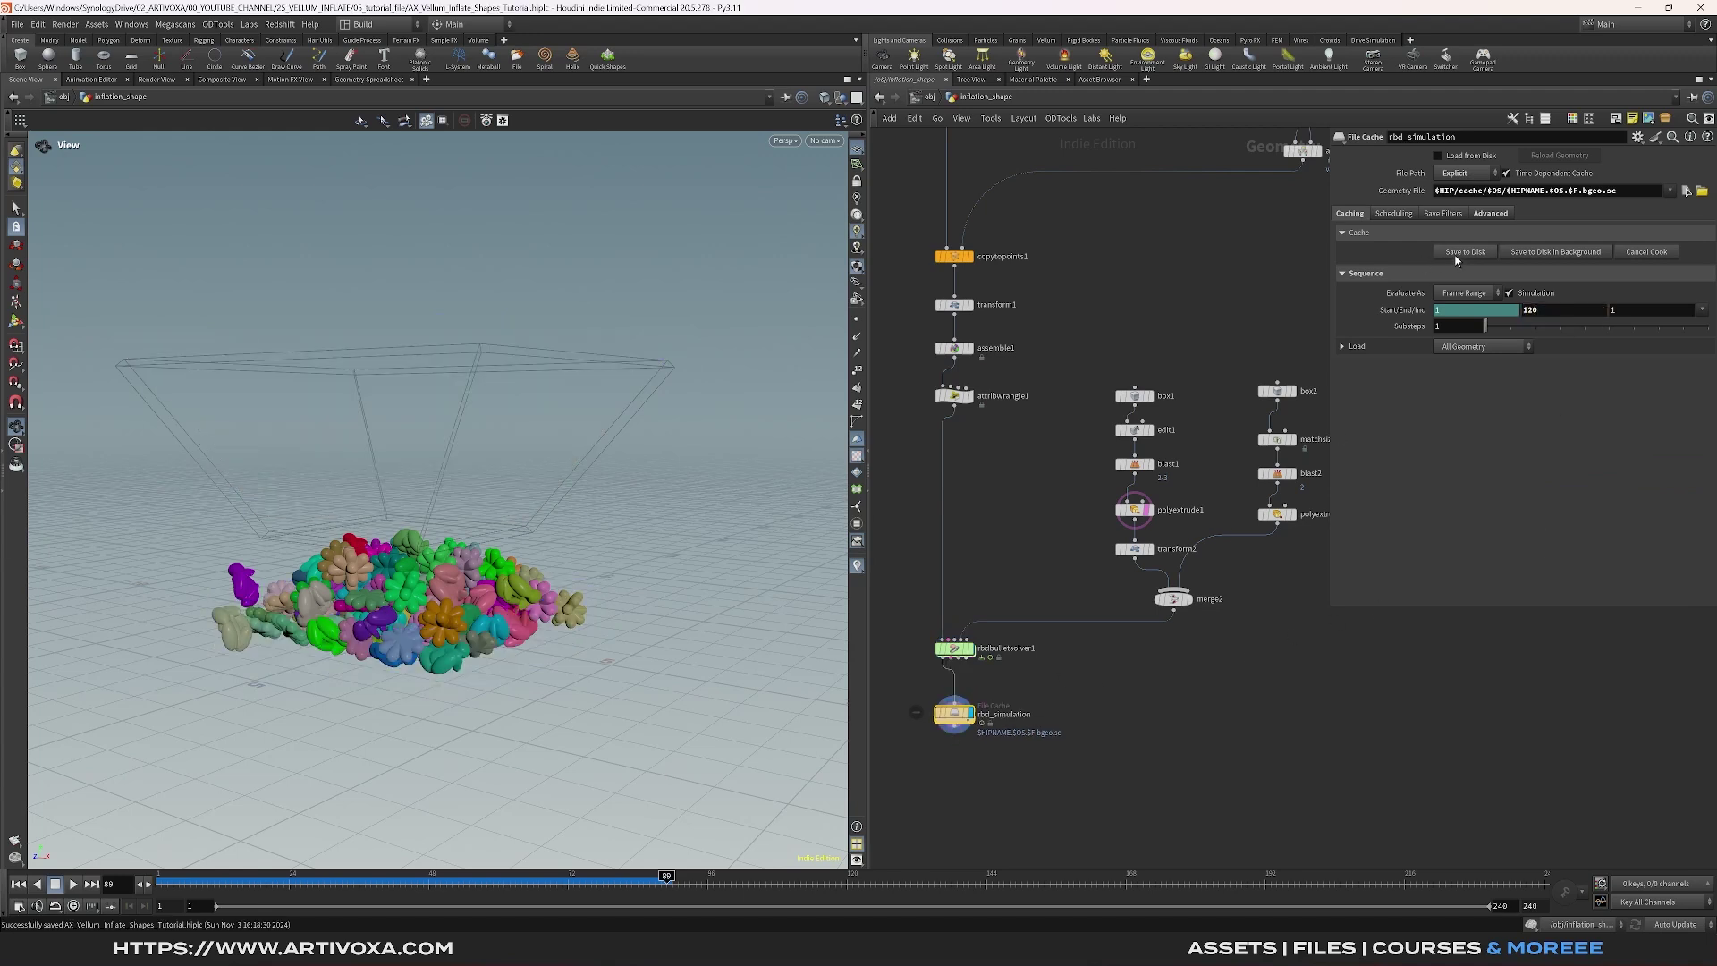
Save the simulation cache to disk and scrub through the cached frames to the end of the drop
left_click(1455, 257)
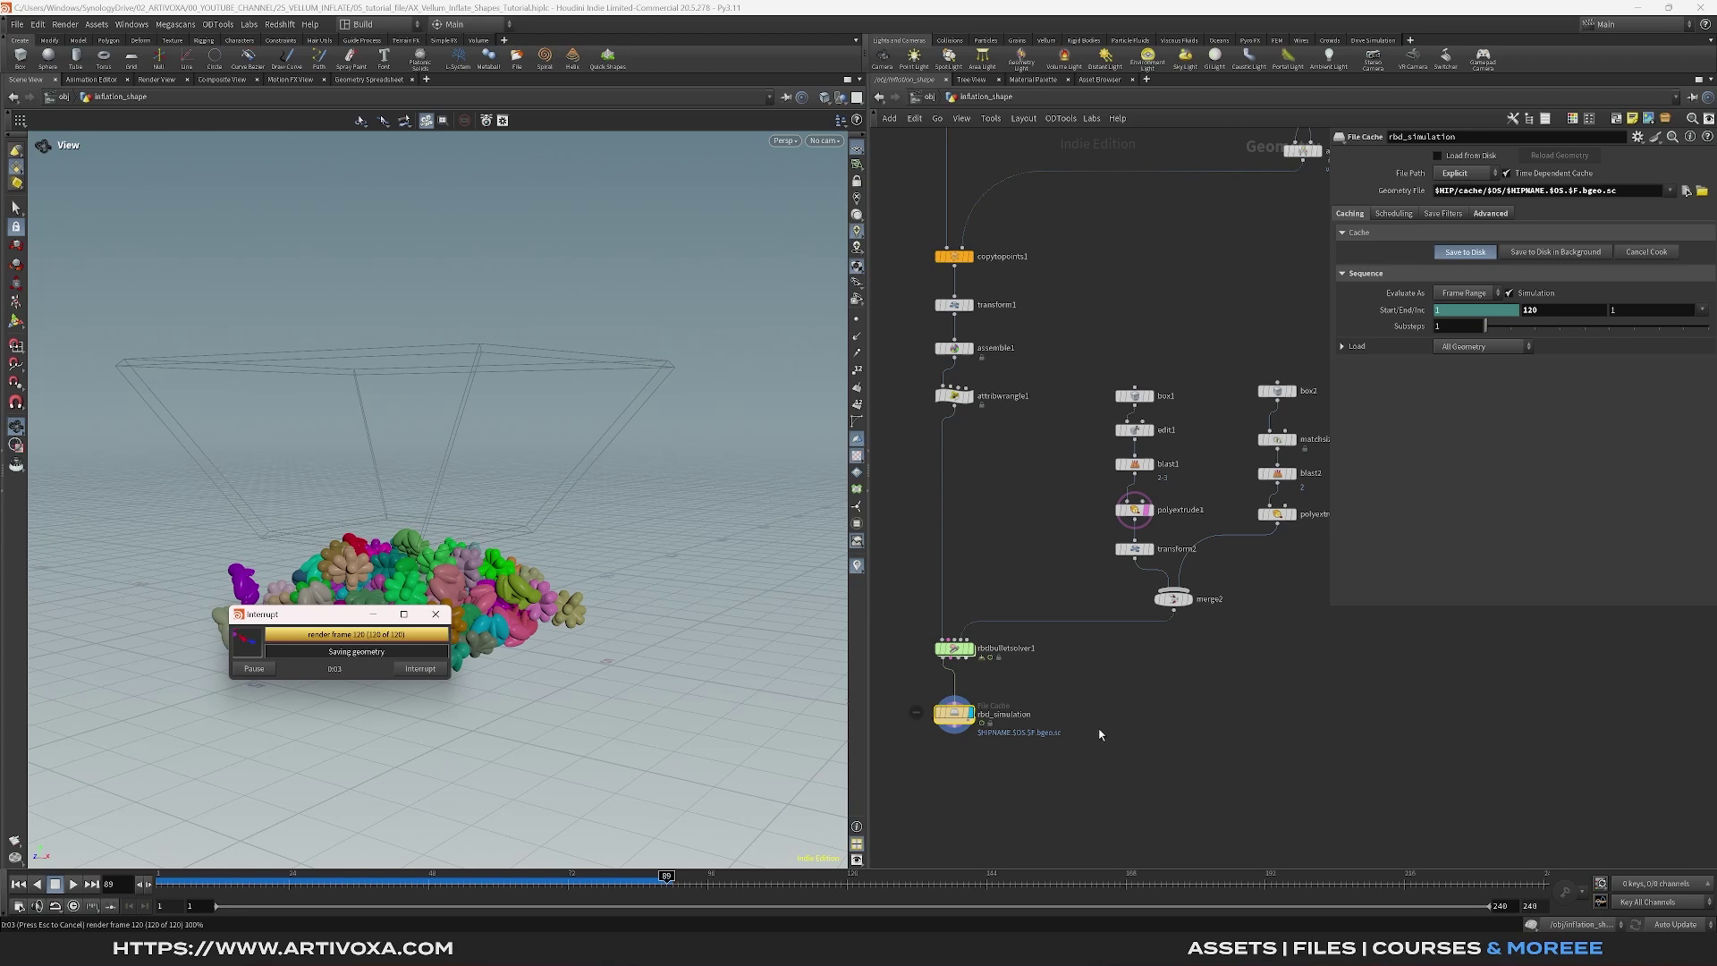
left_click(495, 878)
left_click_drag(508, 883, 844, 882)
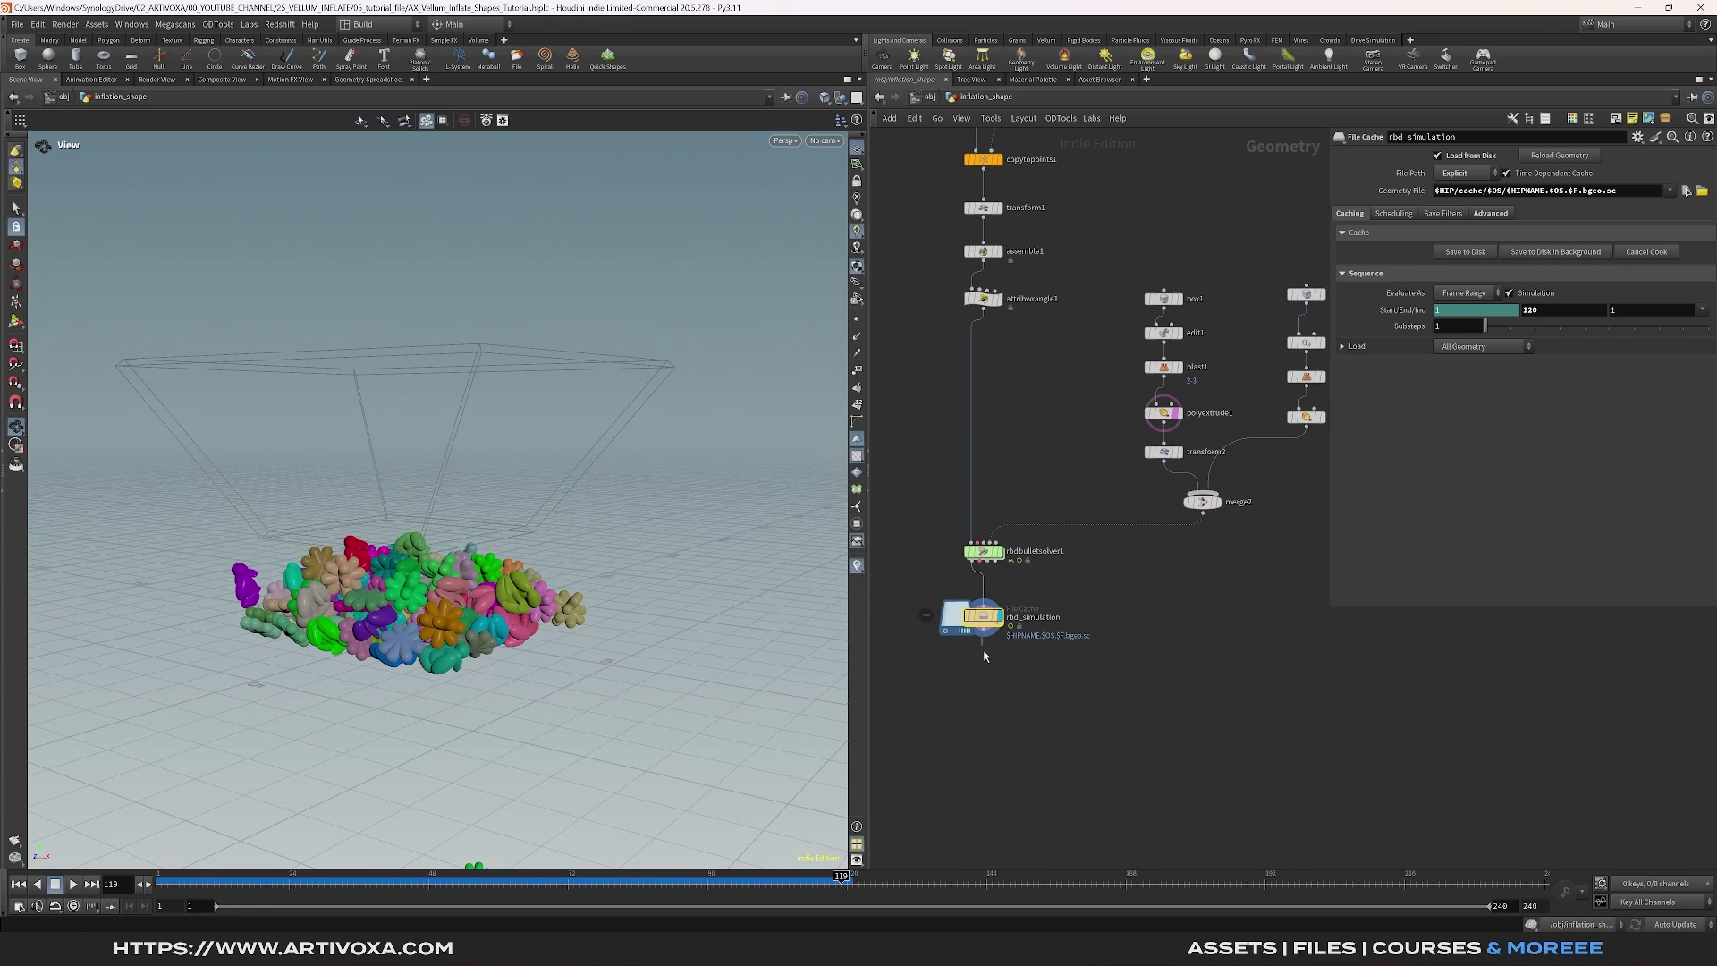
Add a Time Shift node below the rbd_simulation cache
key("Tab")
type("timeshift")
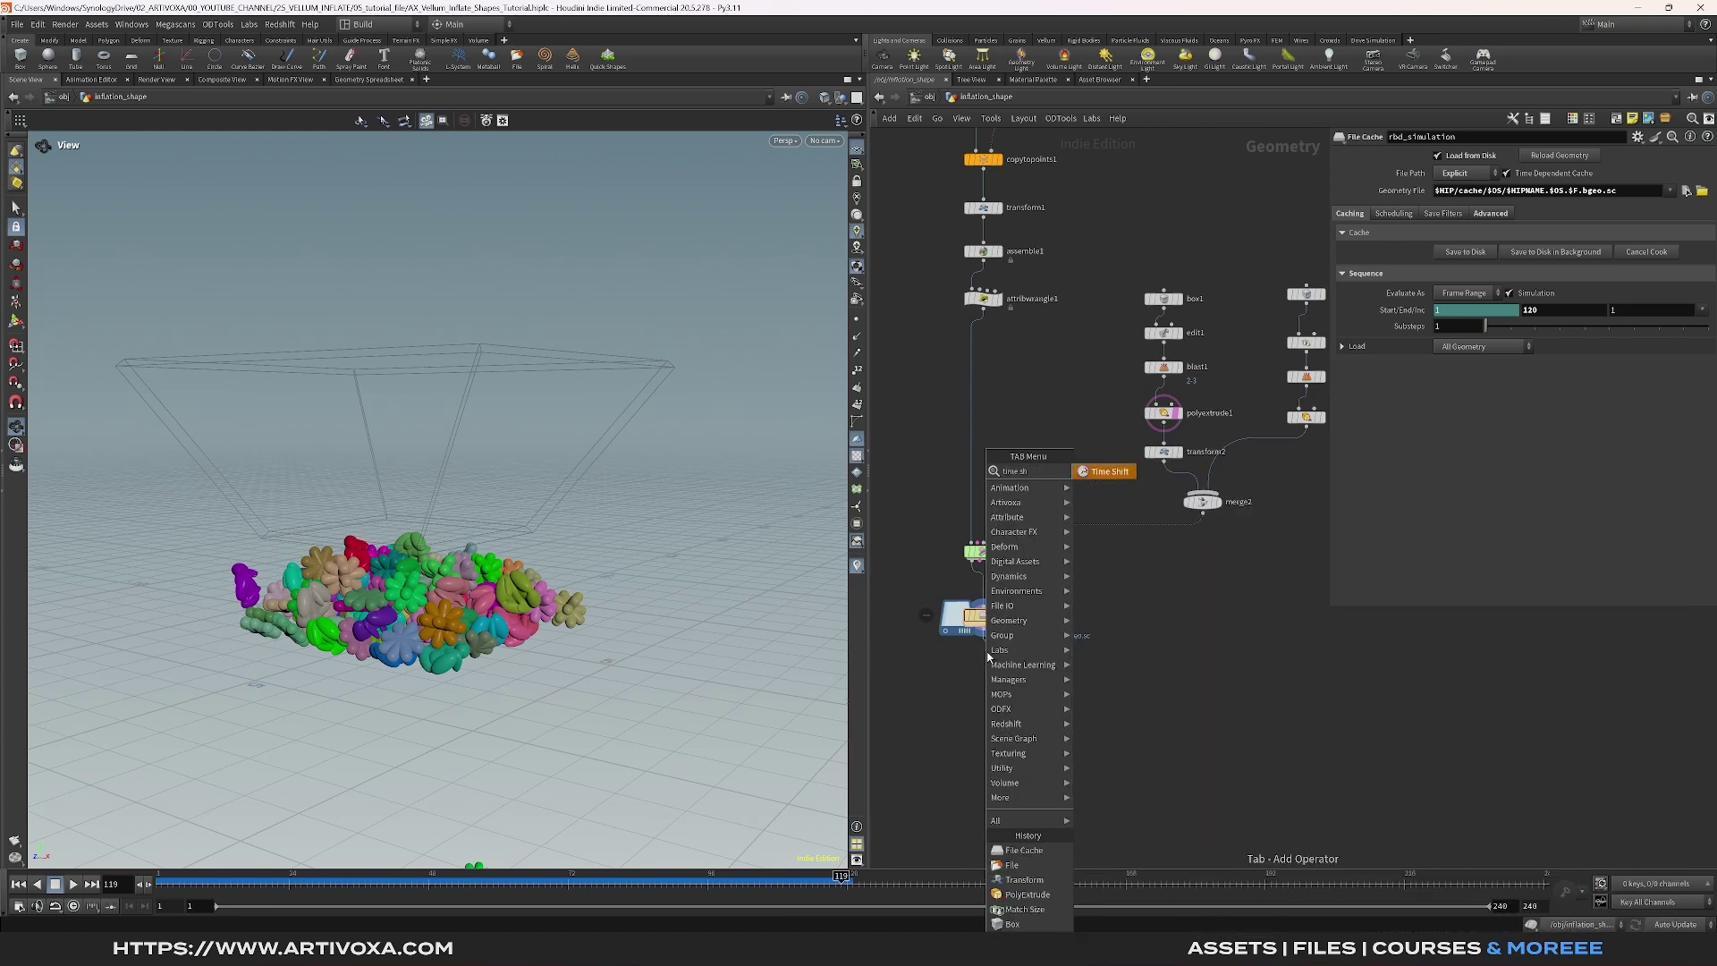
key("Return")
left_click(985, 669)
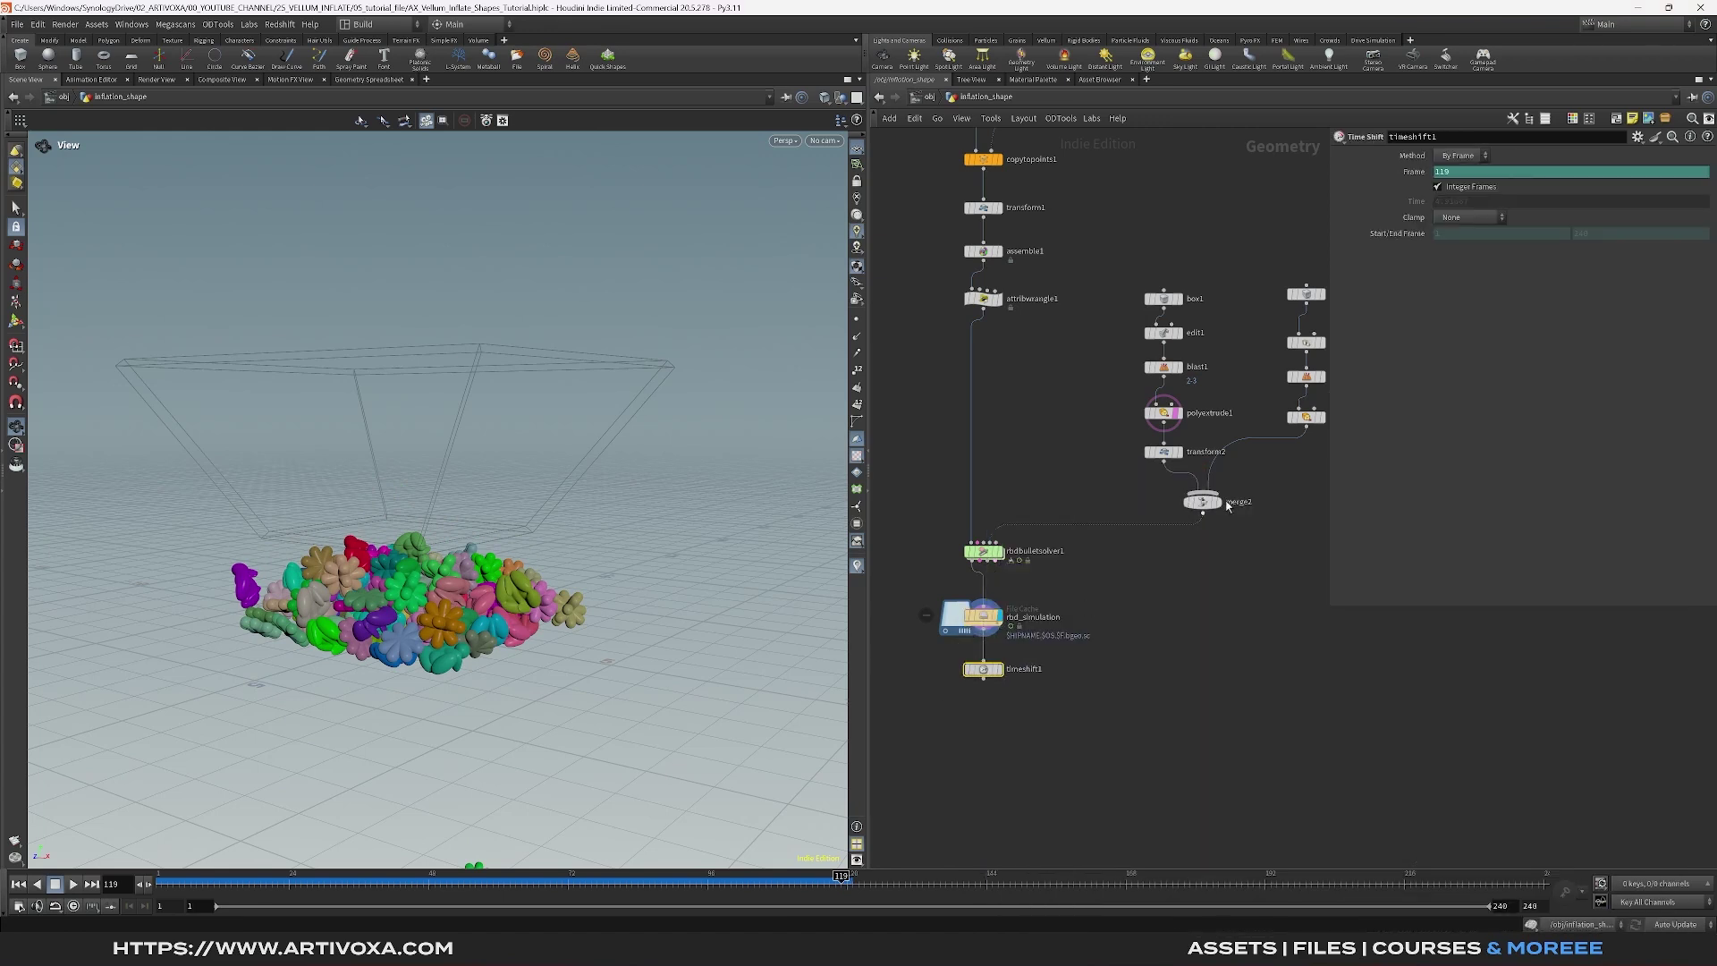
Delete the Time Shift's frame expression, set Frame to 120 and display the node
middle_click(1413, 174, "ctrl")
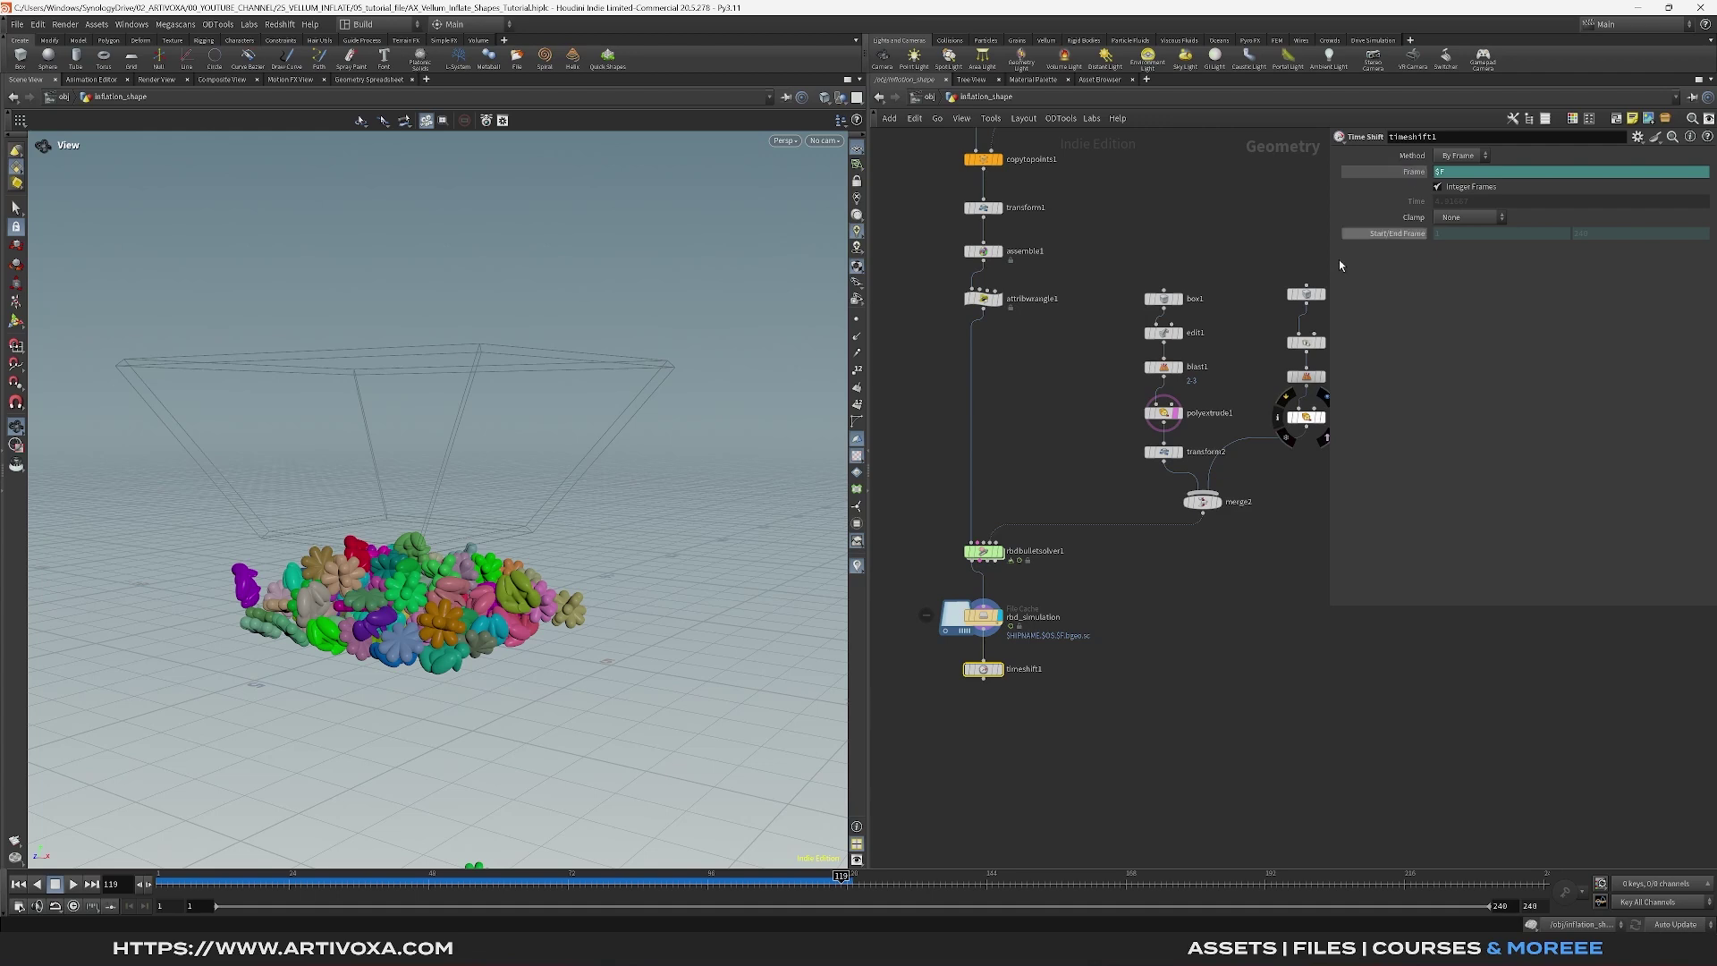
right_click(1455, 173)
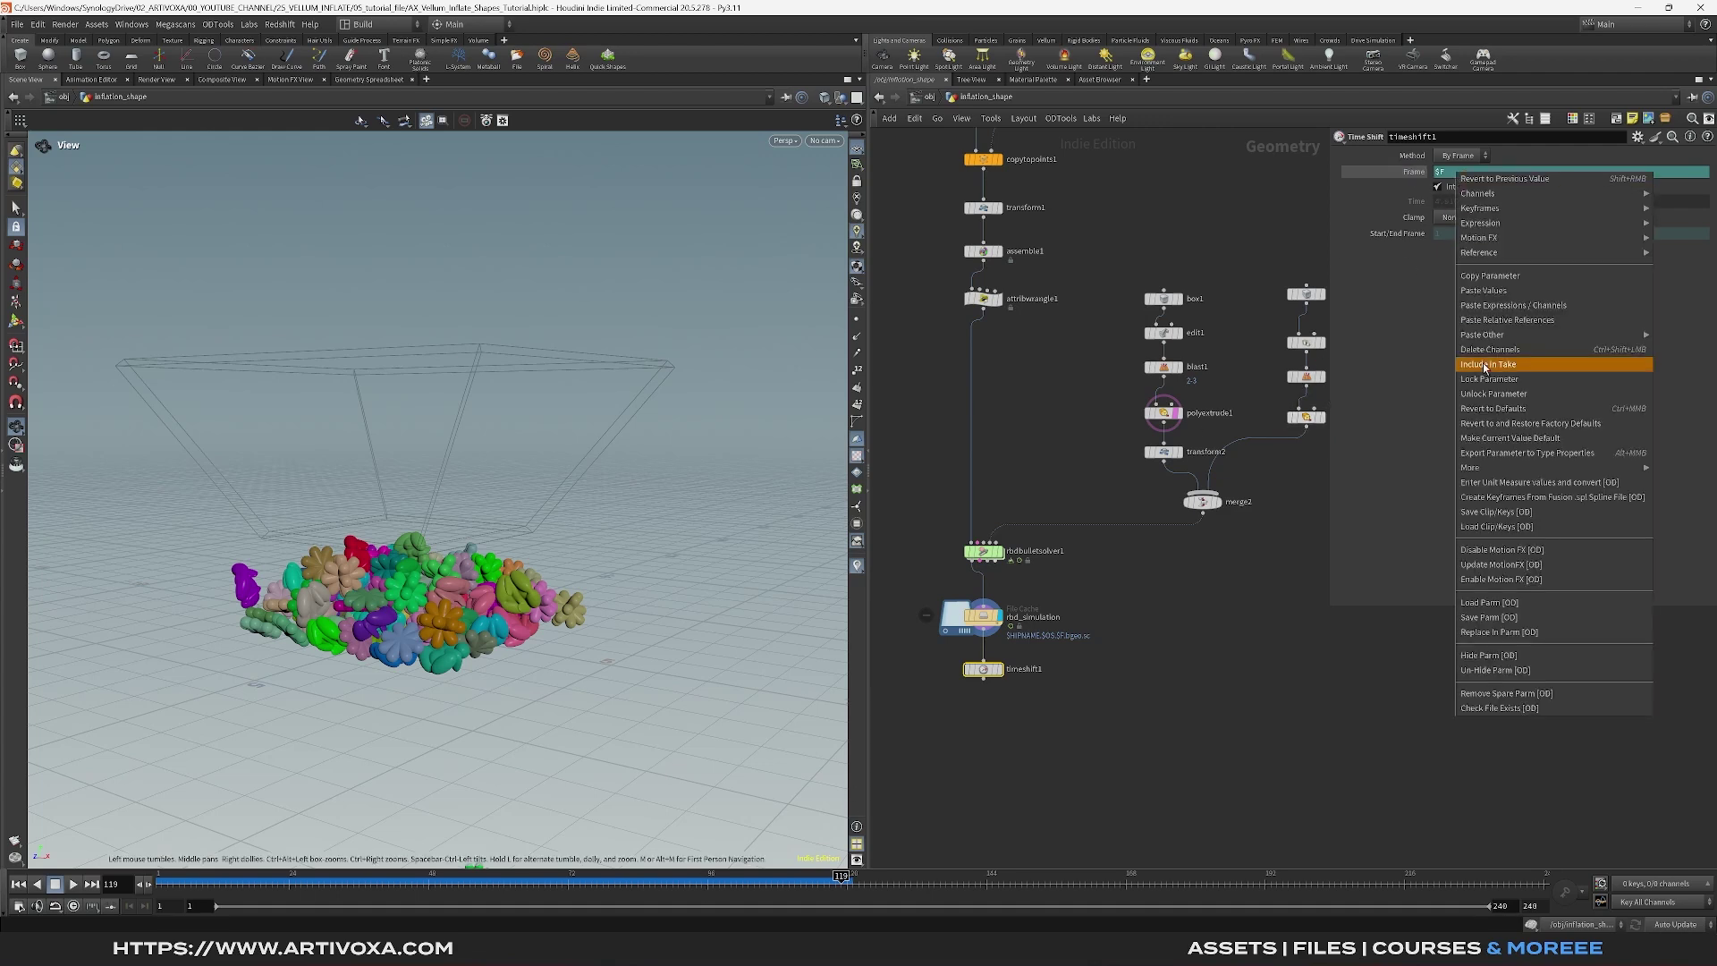
left_click(1481, 350)
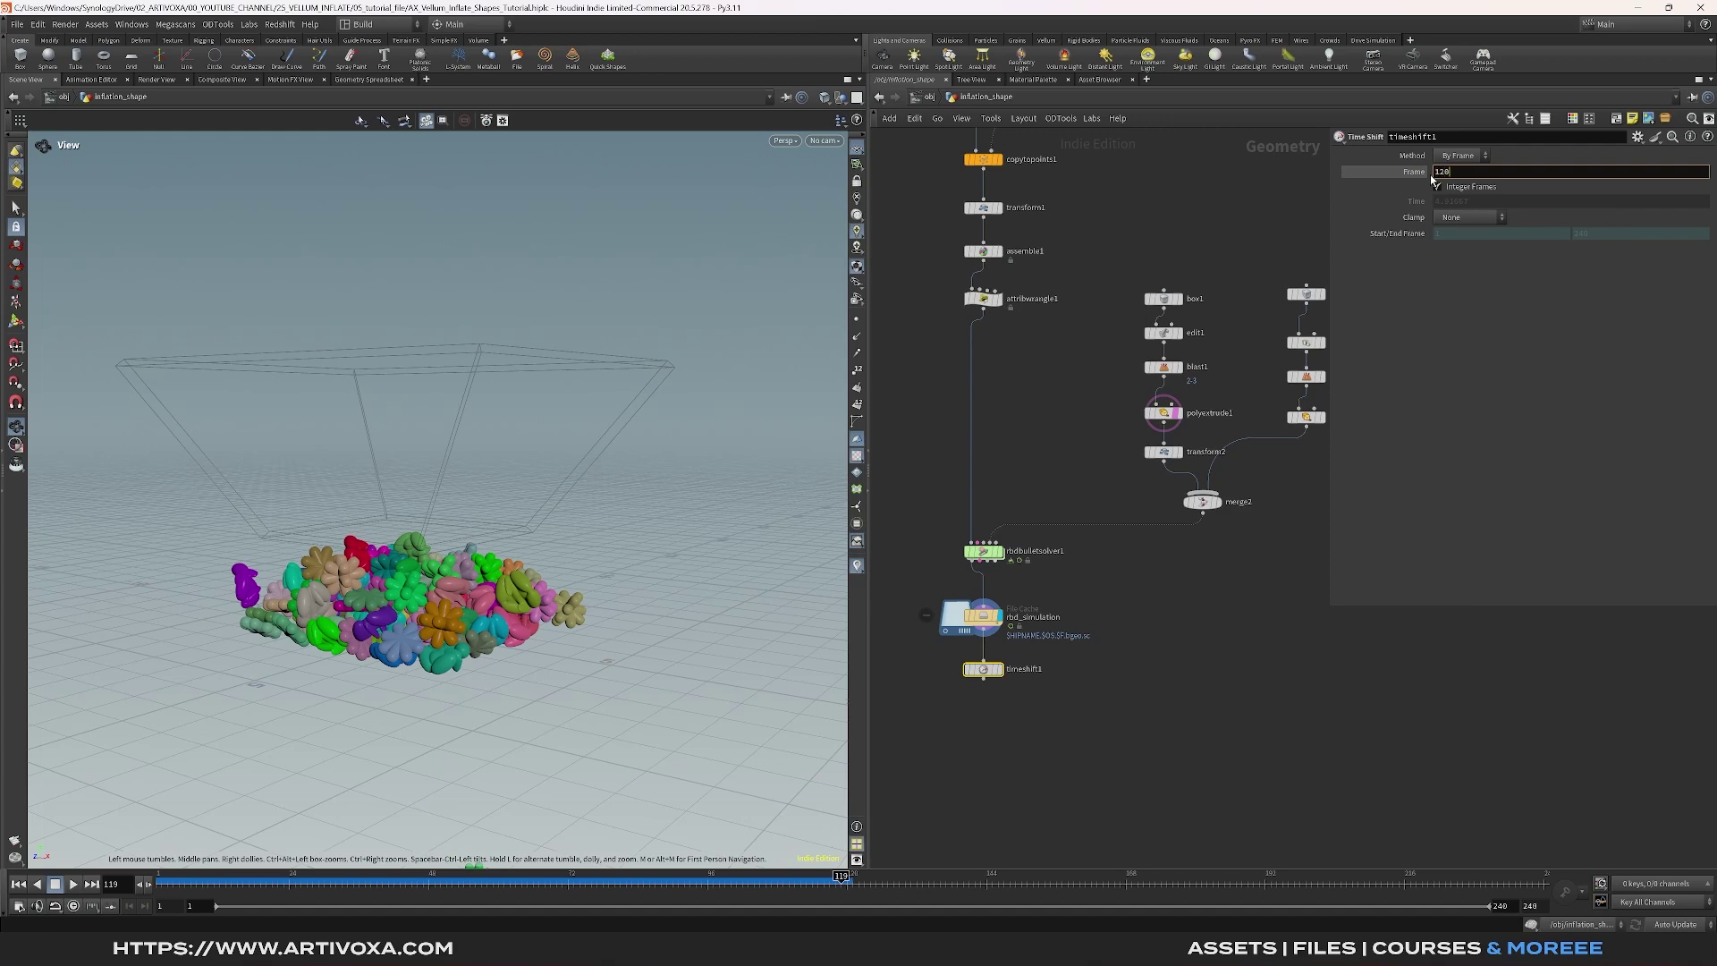
key("Return")
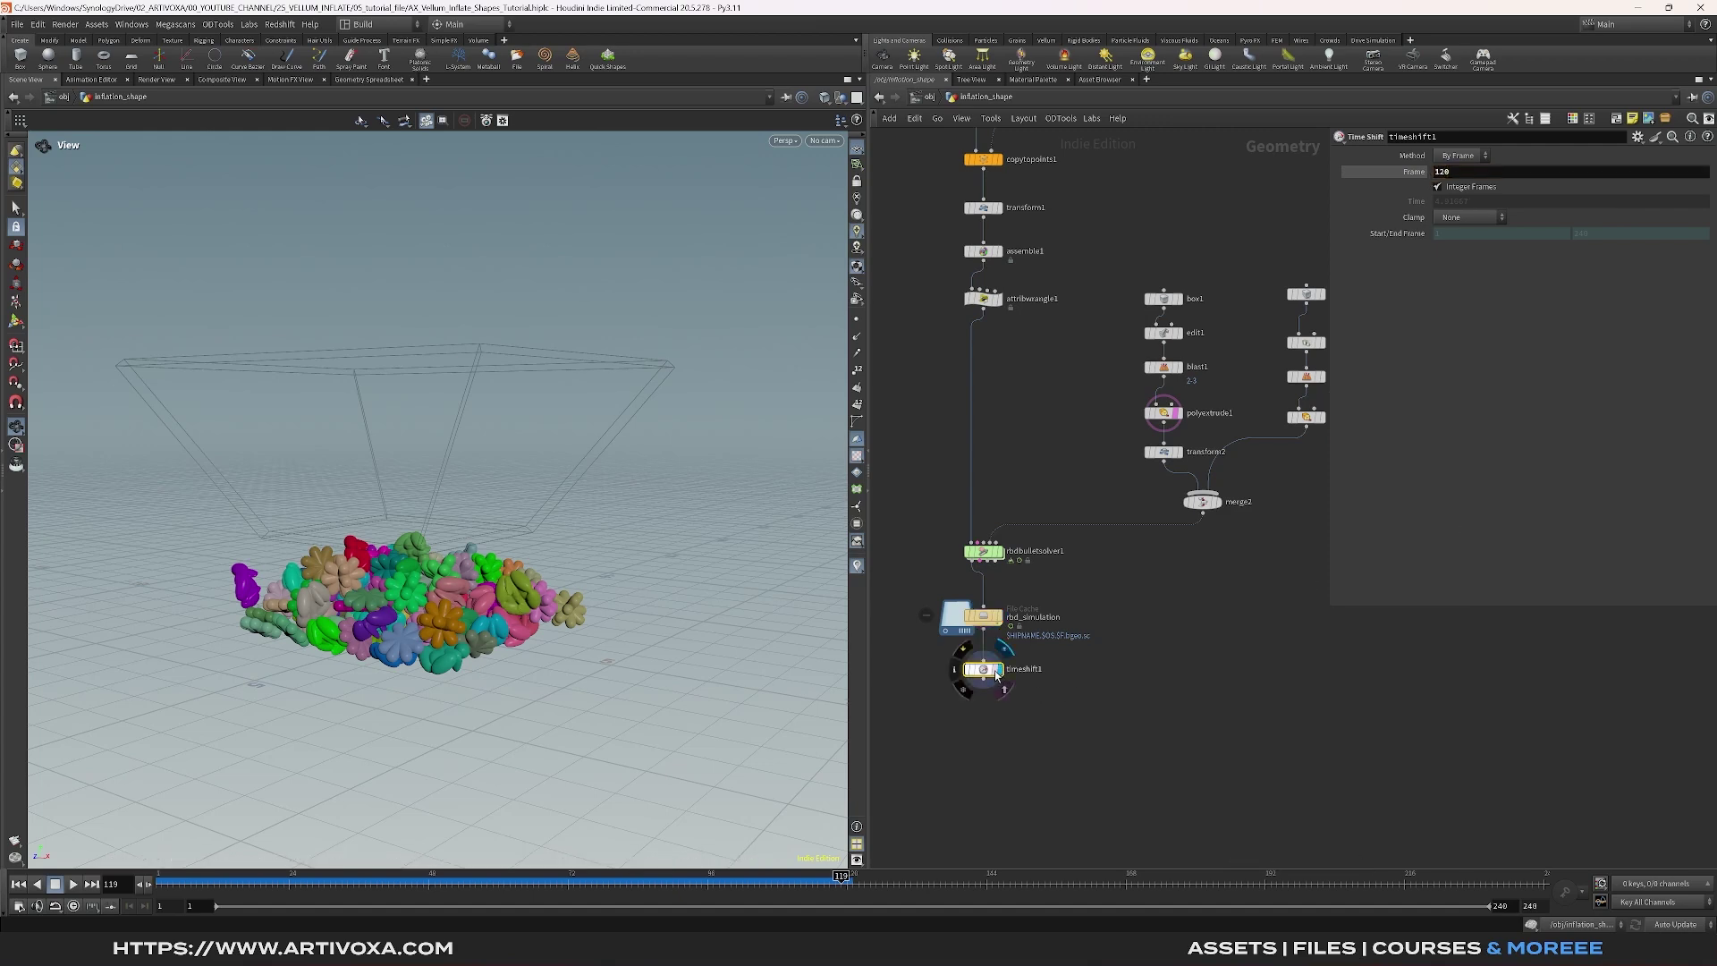
Select the stray shapes lying outside the main pile and delete them with a Blast node
left_click_drag(262, 875, 202, 875)
mouse_move(451, 586)
left_mouse_down()
mouse_move(468, 540)
mouse_move(434, 582)
left_mouse_up()
scroll(434, 582, "down", 10)
left_click_drag(441, 573, 518, 594)
left_click_drag(387, 717, 431, 637)
scroll(403, 676, "up", 3)
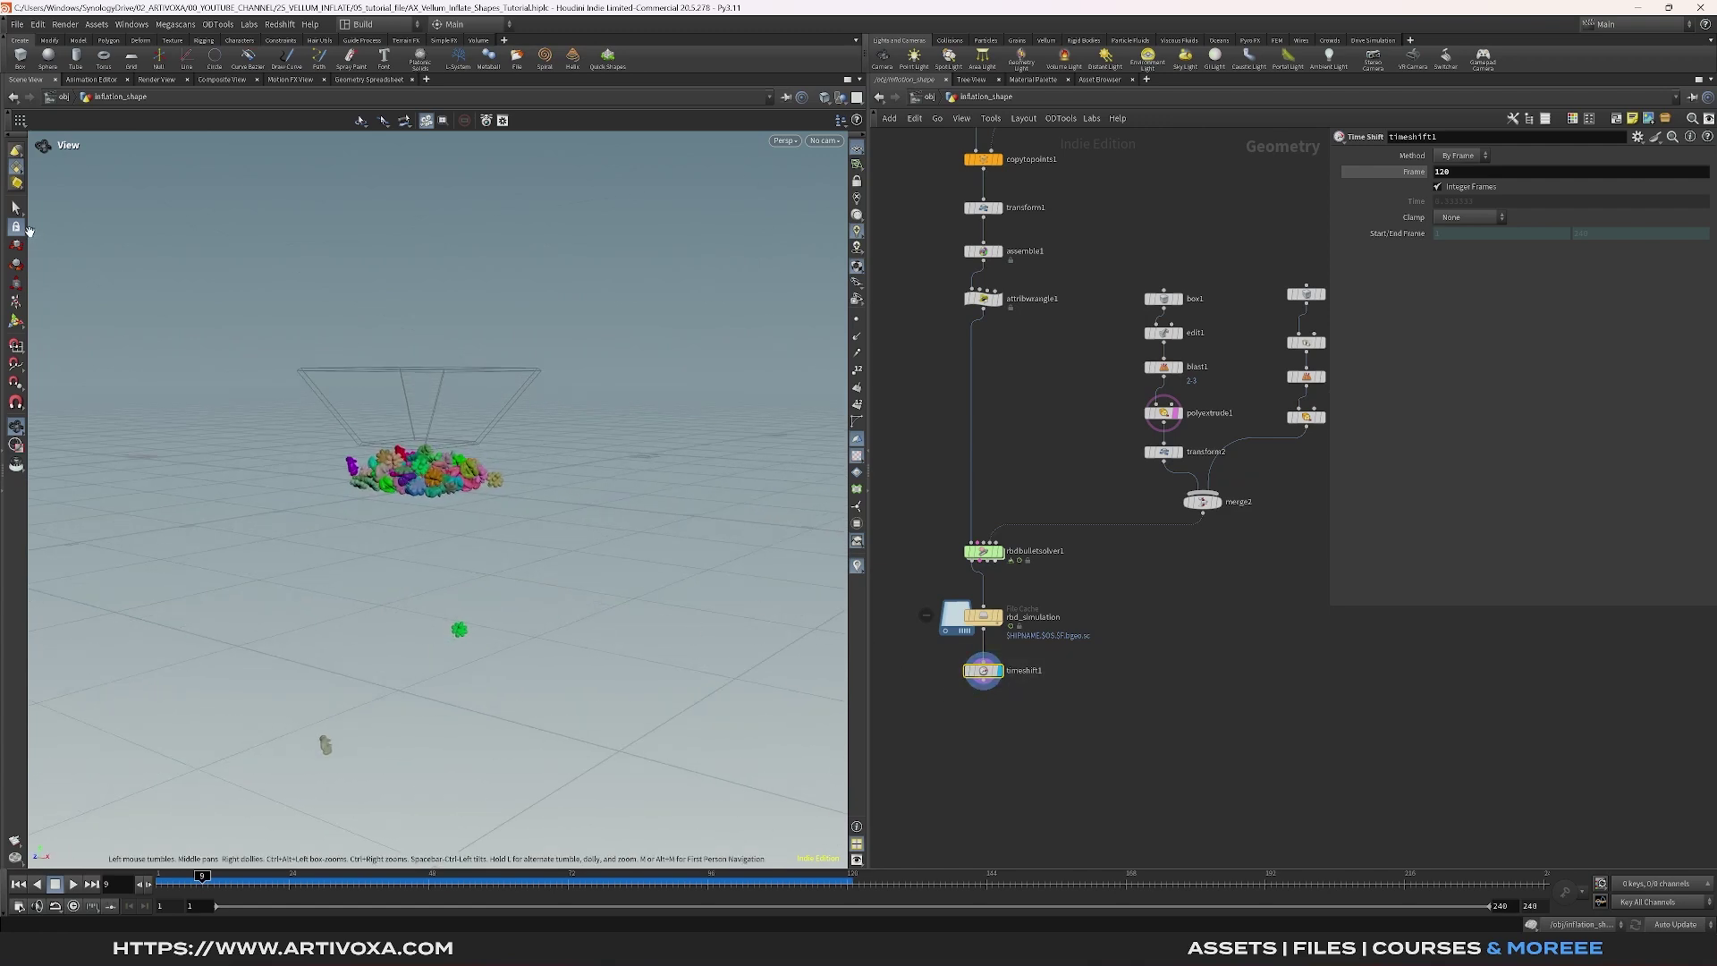
key("s")
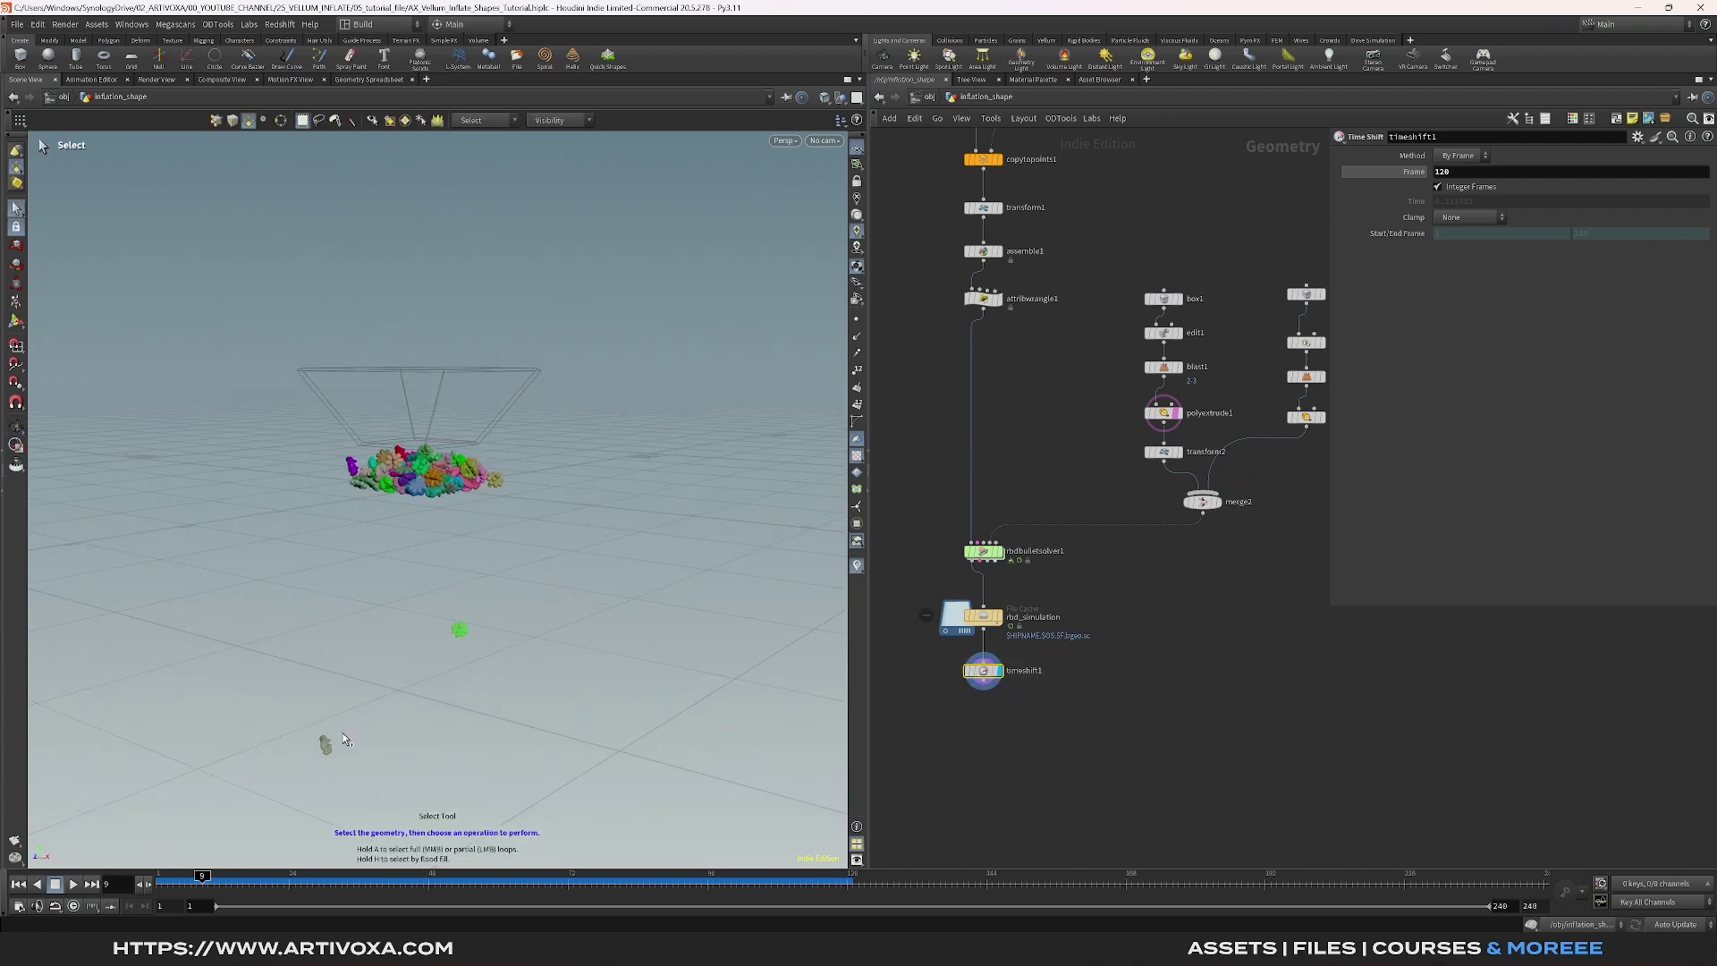
key("Escape")
scroll(329, 748, "up", 5)
left_click_drag(354, 450, 585, 489)
key("s")
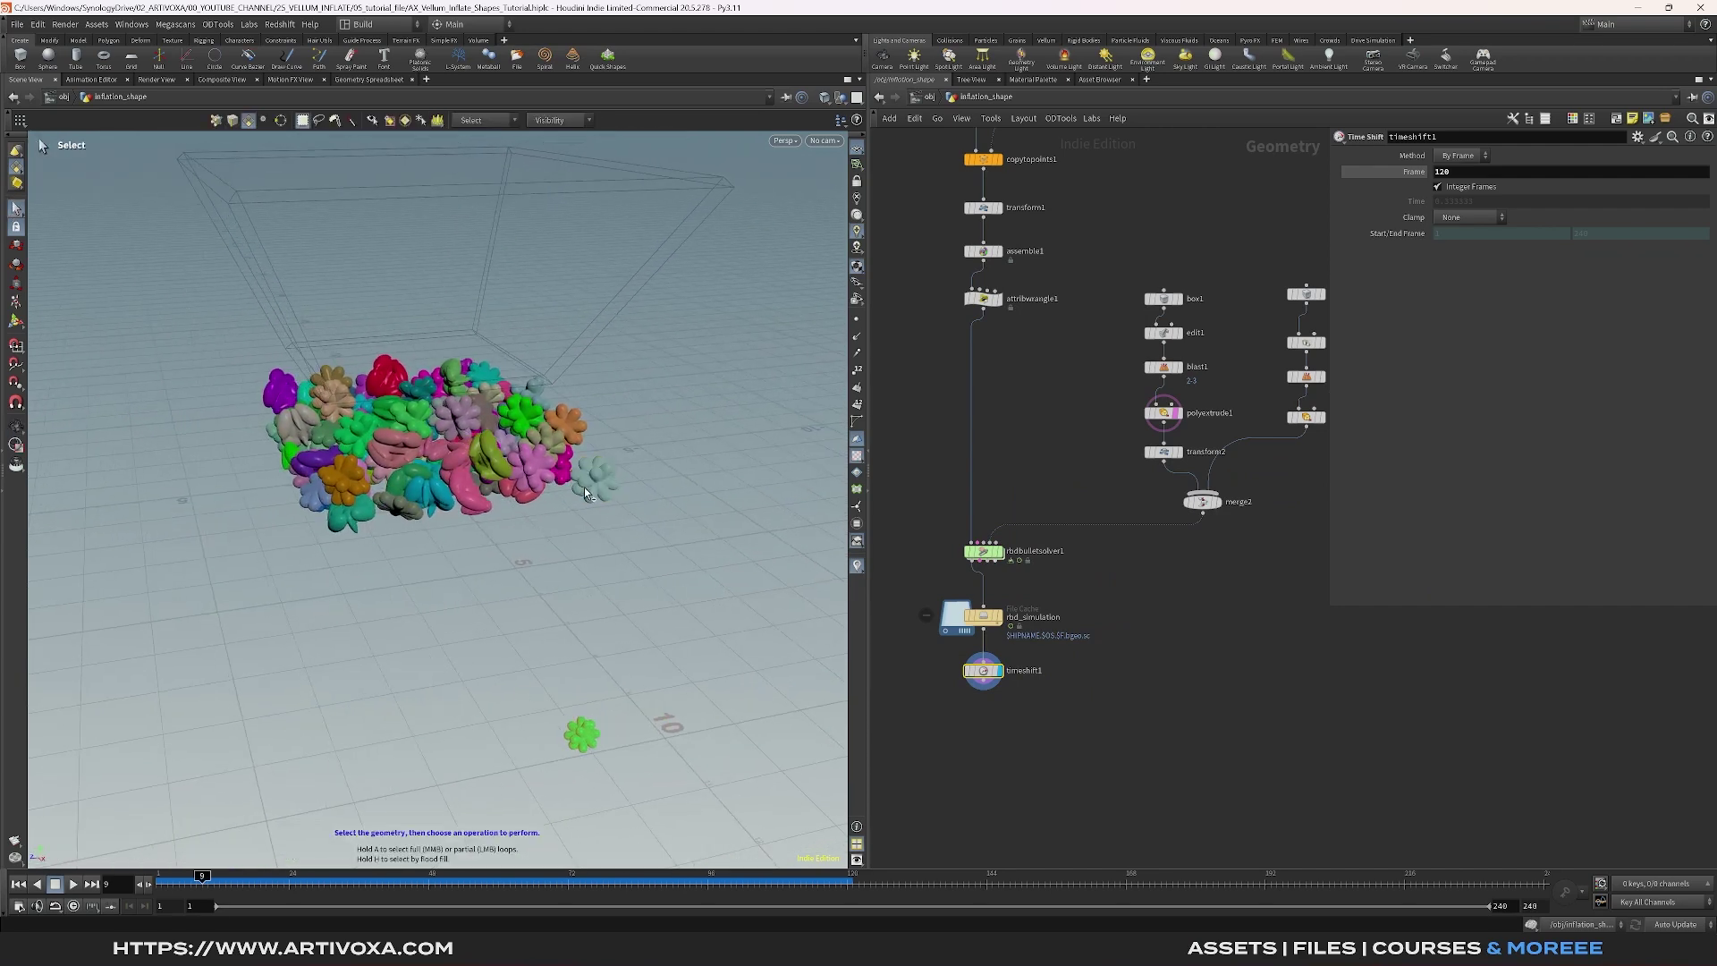
left_click(277, 369)
key("Delete")
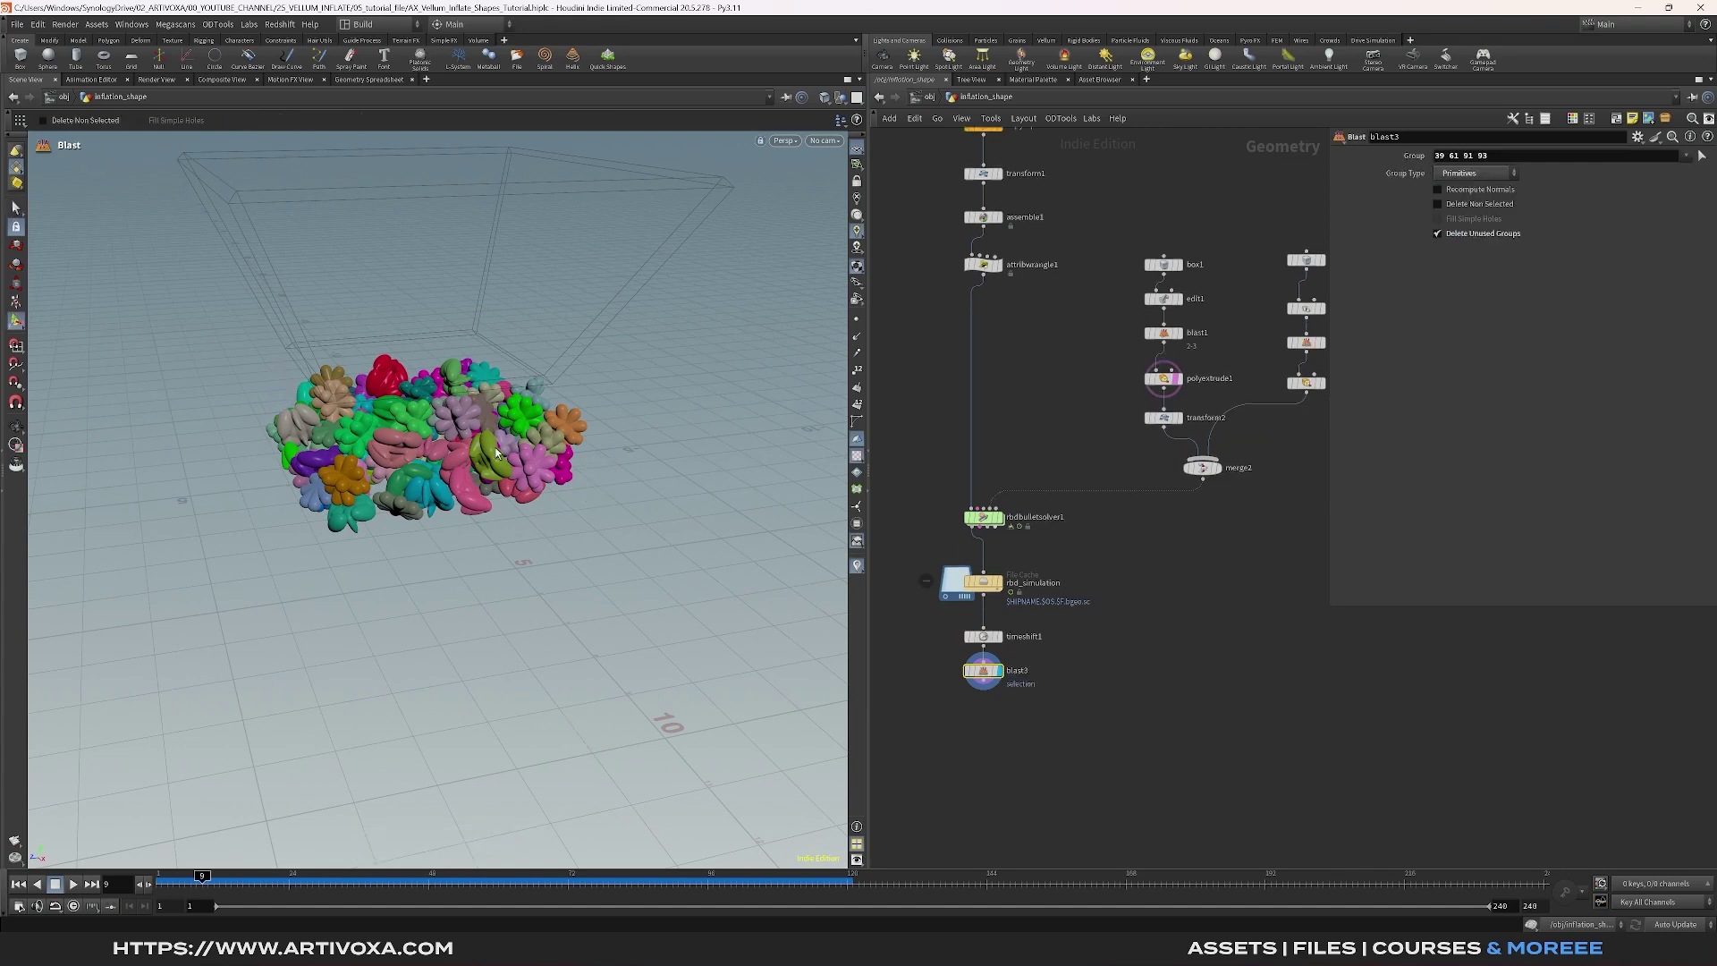
Select the remaining stray shape far from the pile and delete it with a second Blast node
key("Escape")
left_click_drag(500, 443, 436, 421)
scroll(437, 420, "down", 10)
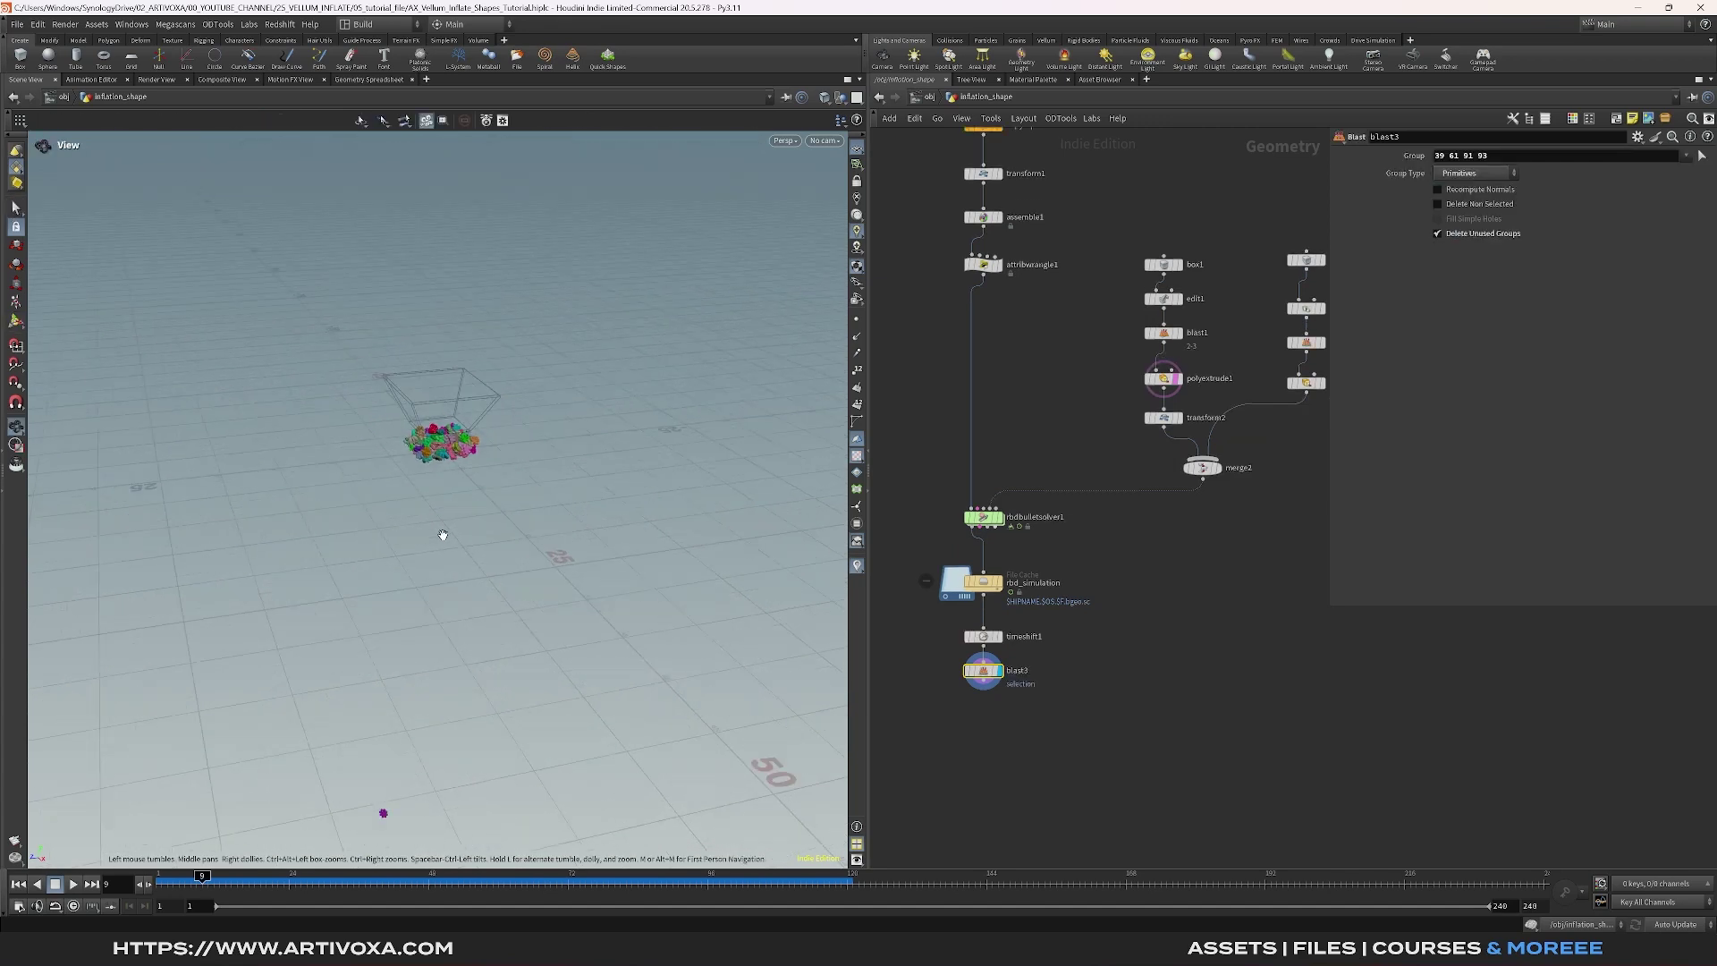
left_click_drag(377, 687, 444, 692)
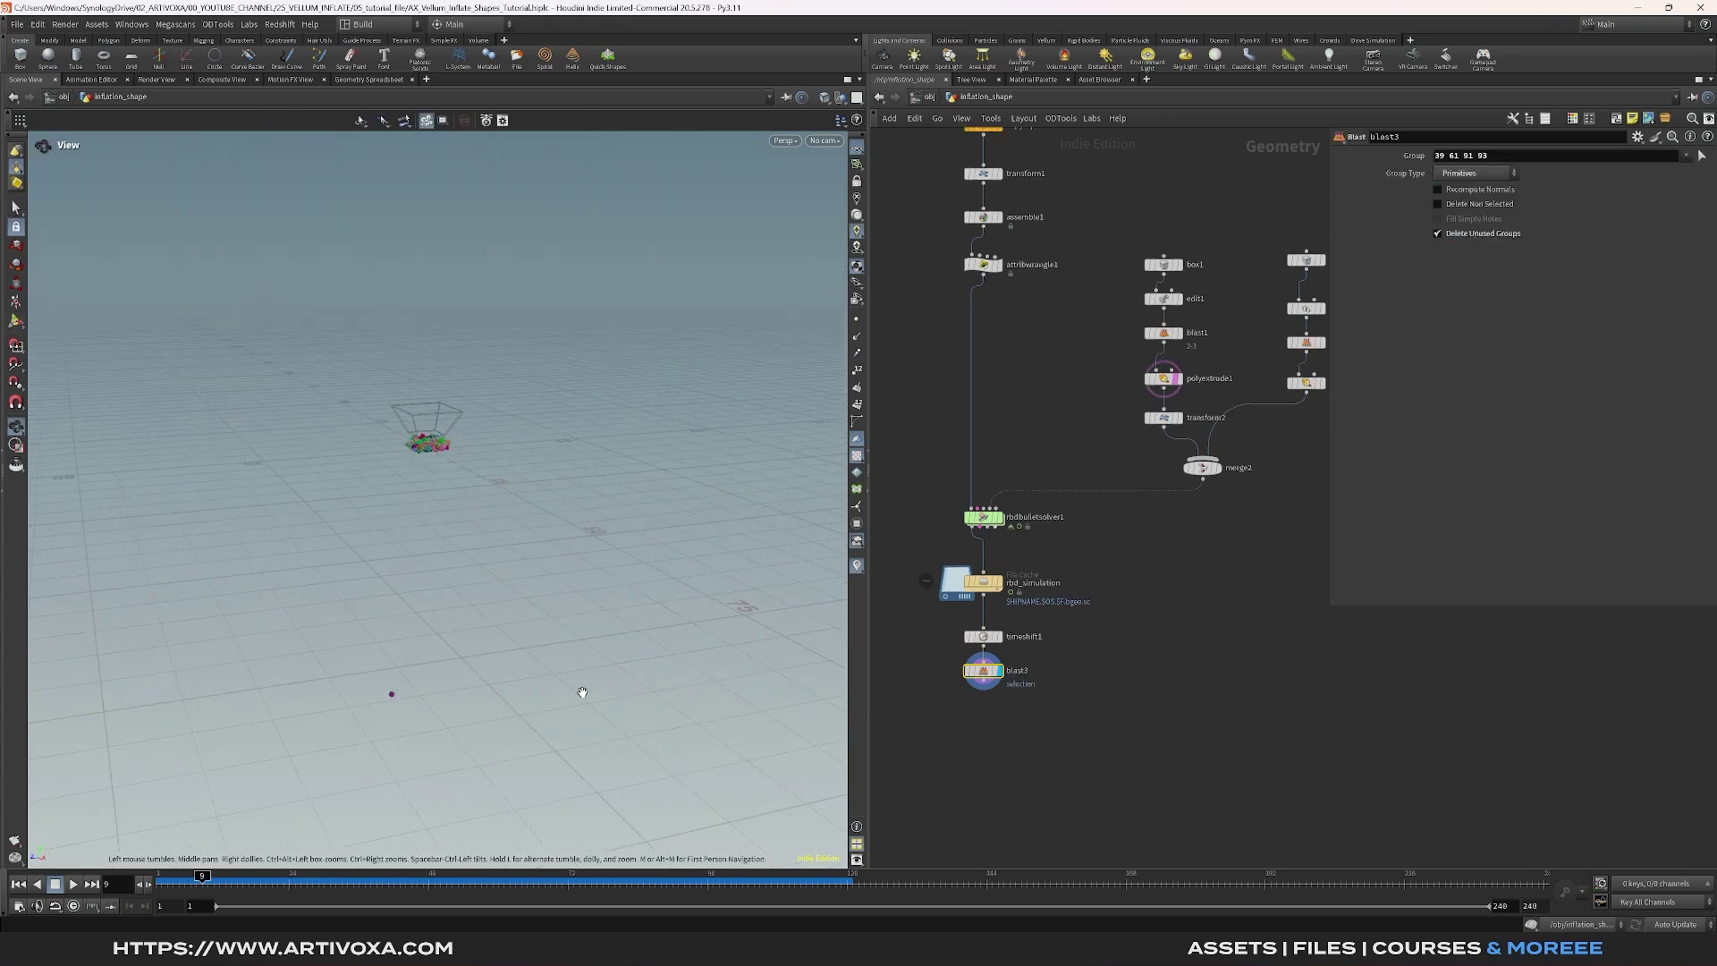
left_click(17, 211)
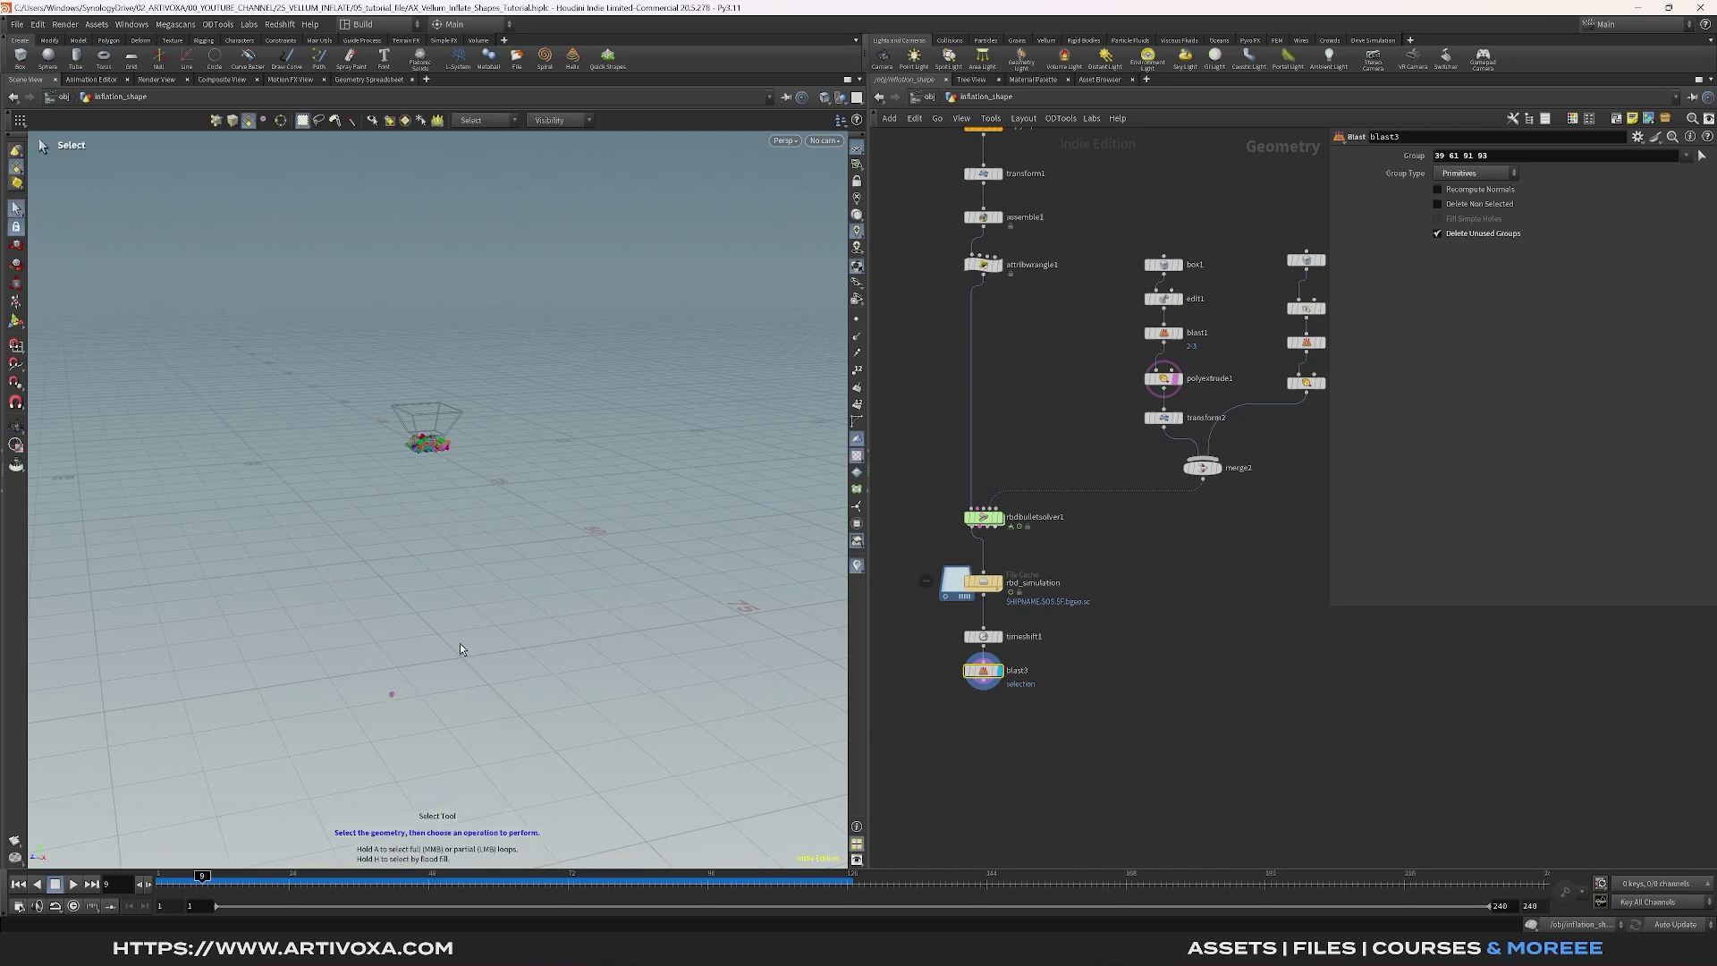
key("Delete")
key("Escape")
scroll(427, 462, "up", 2)
scroll(427, 462, "up", 5)
left_click_drag(426, 462, 426, 535)
scroll(483, 492, "down", 3)
scroll(535, 516, "up", 3)
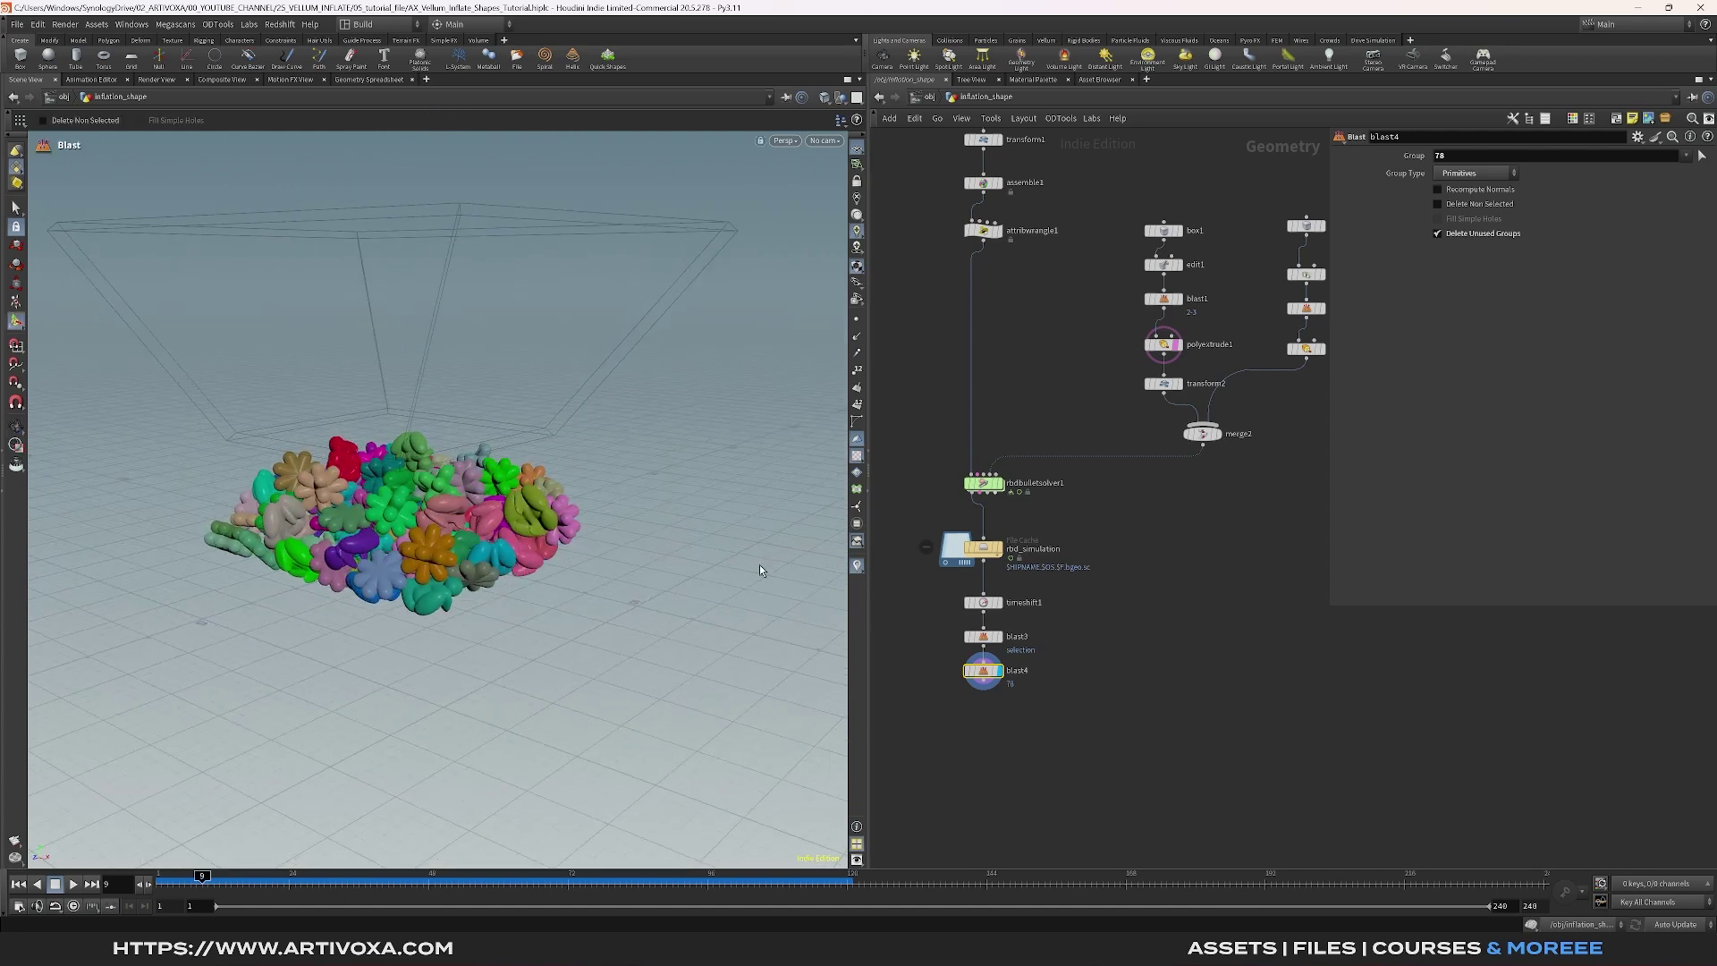
Add an Unpack node below the second stray-shape Blast and display it
middle_click_drag(1098, 678, 1126, 622)
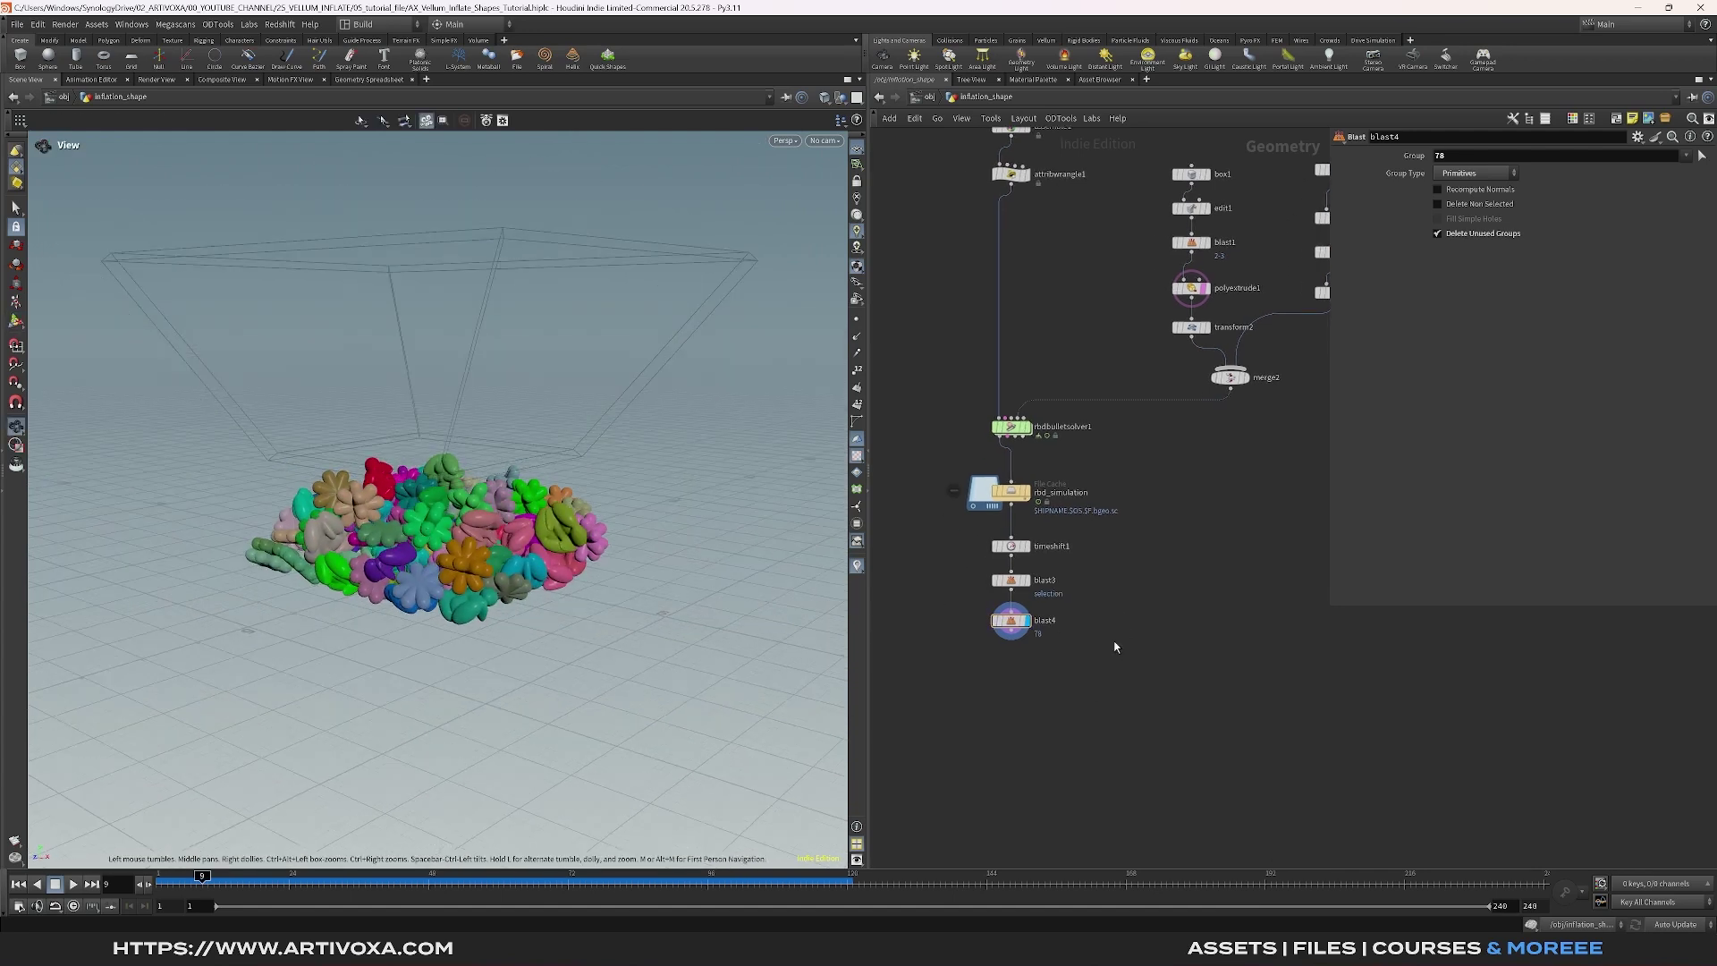
key("Tab")
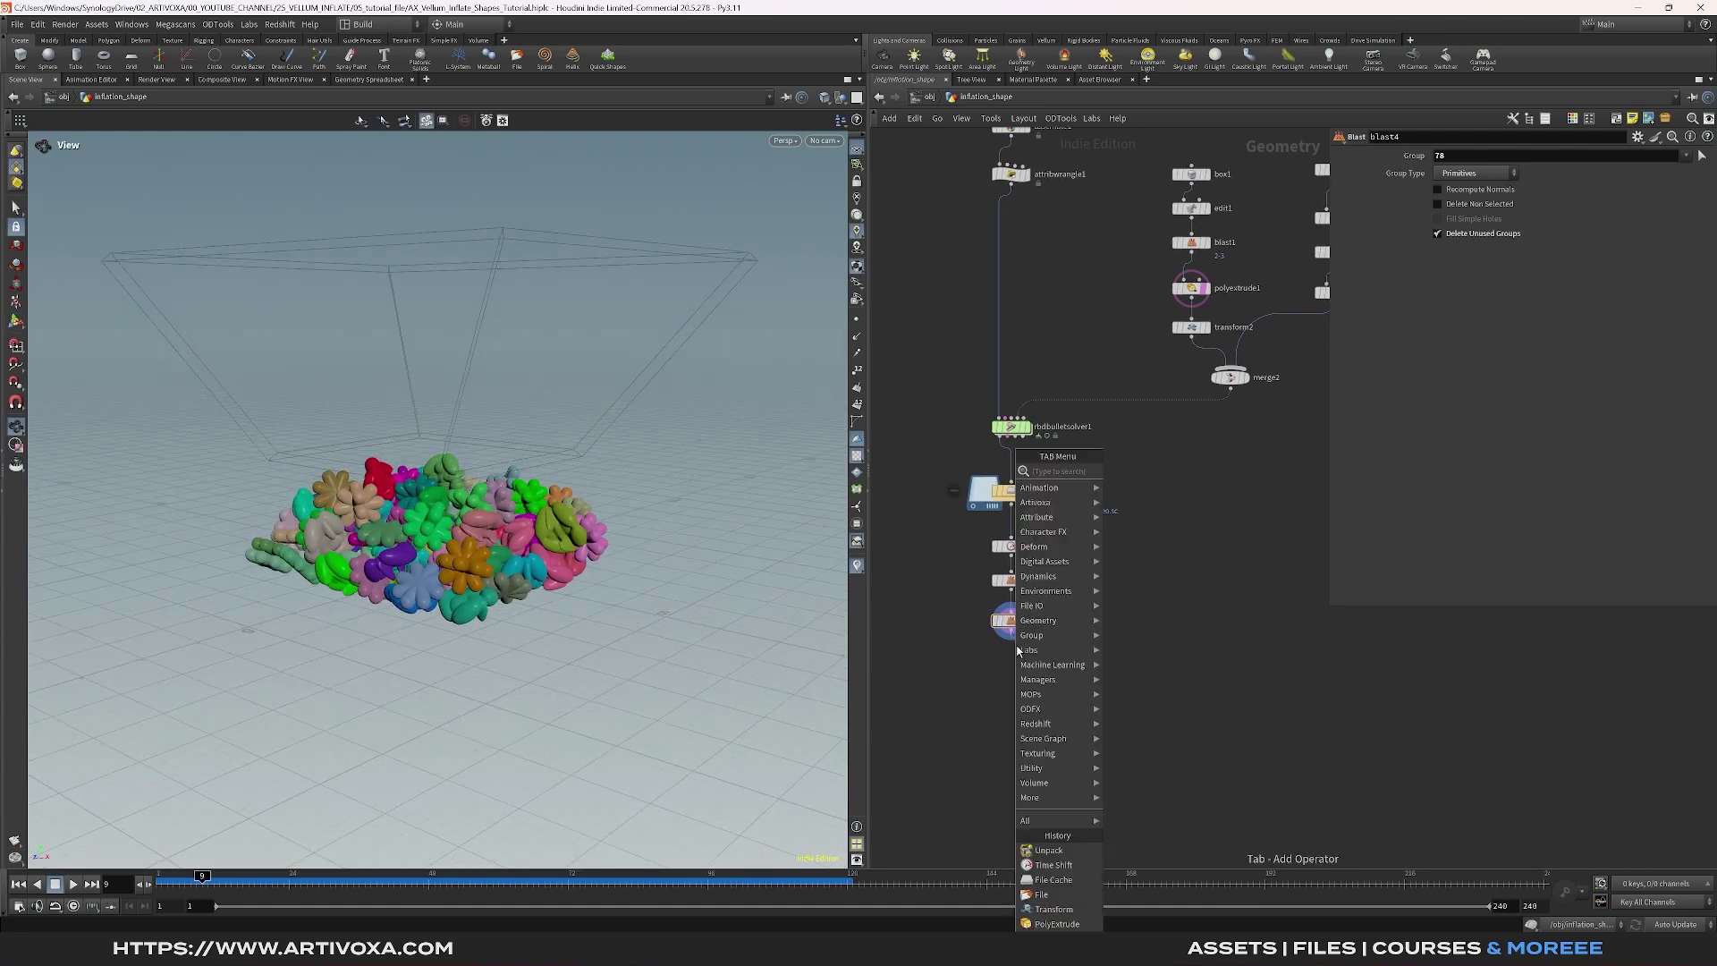
type("un")
key("Down")
key("Return")
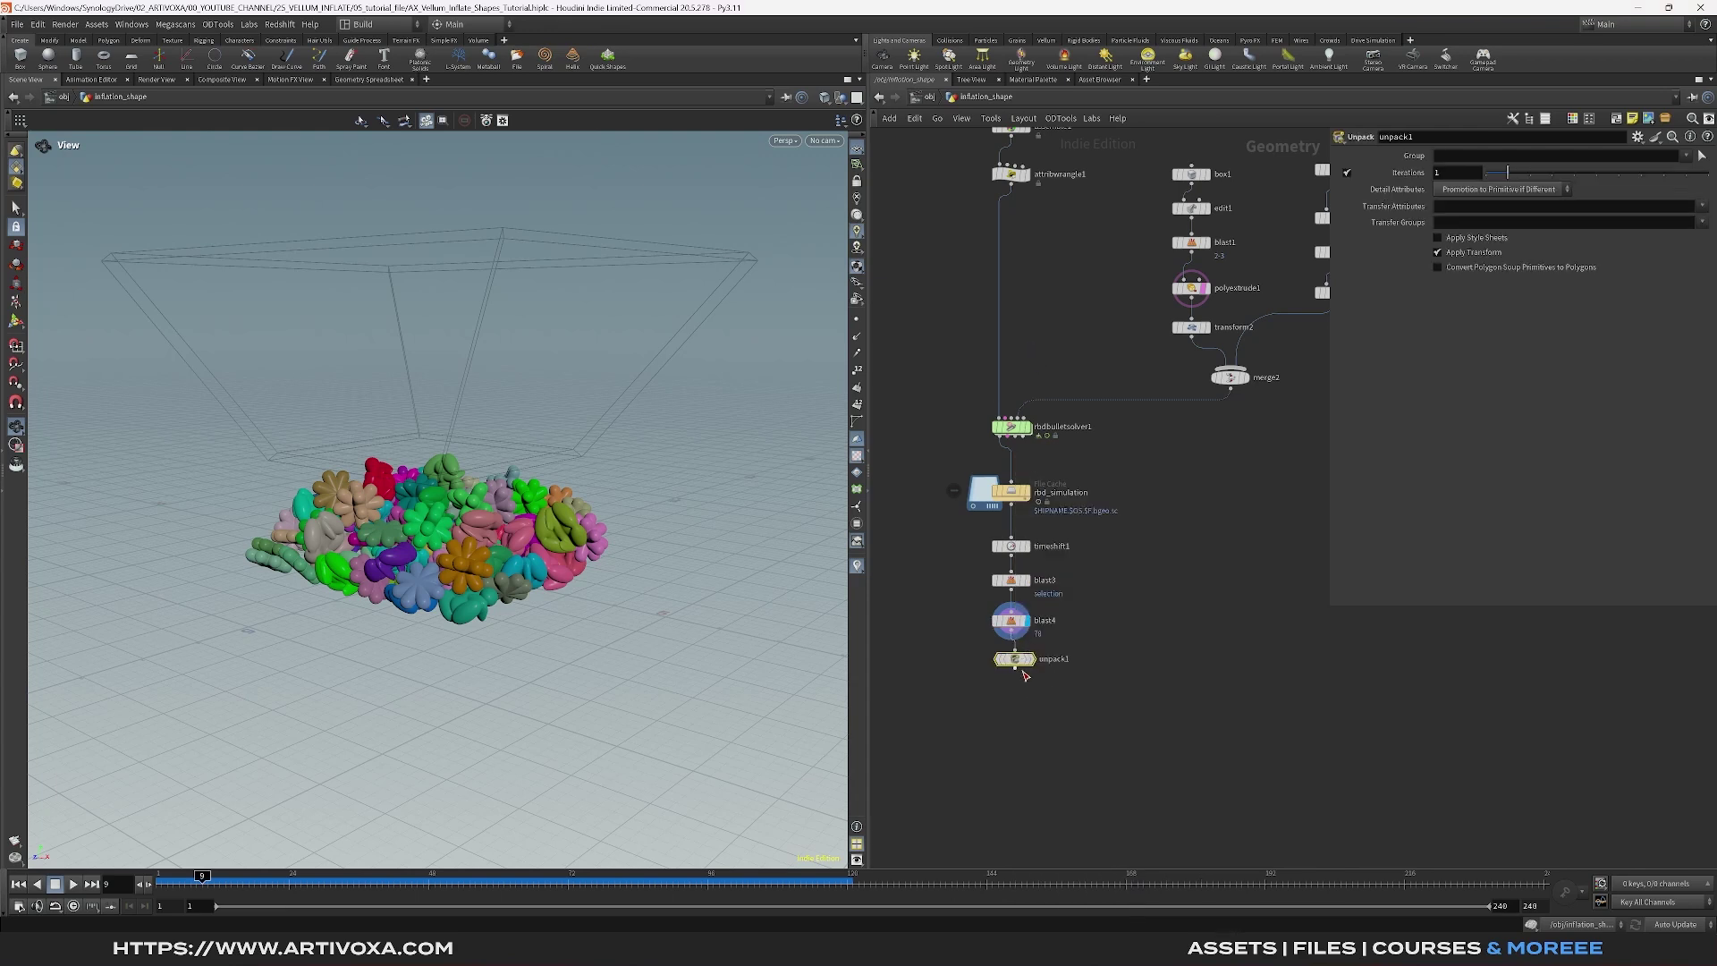
left_click(1017, 673)
key("r")
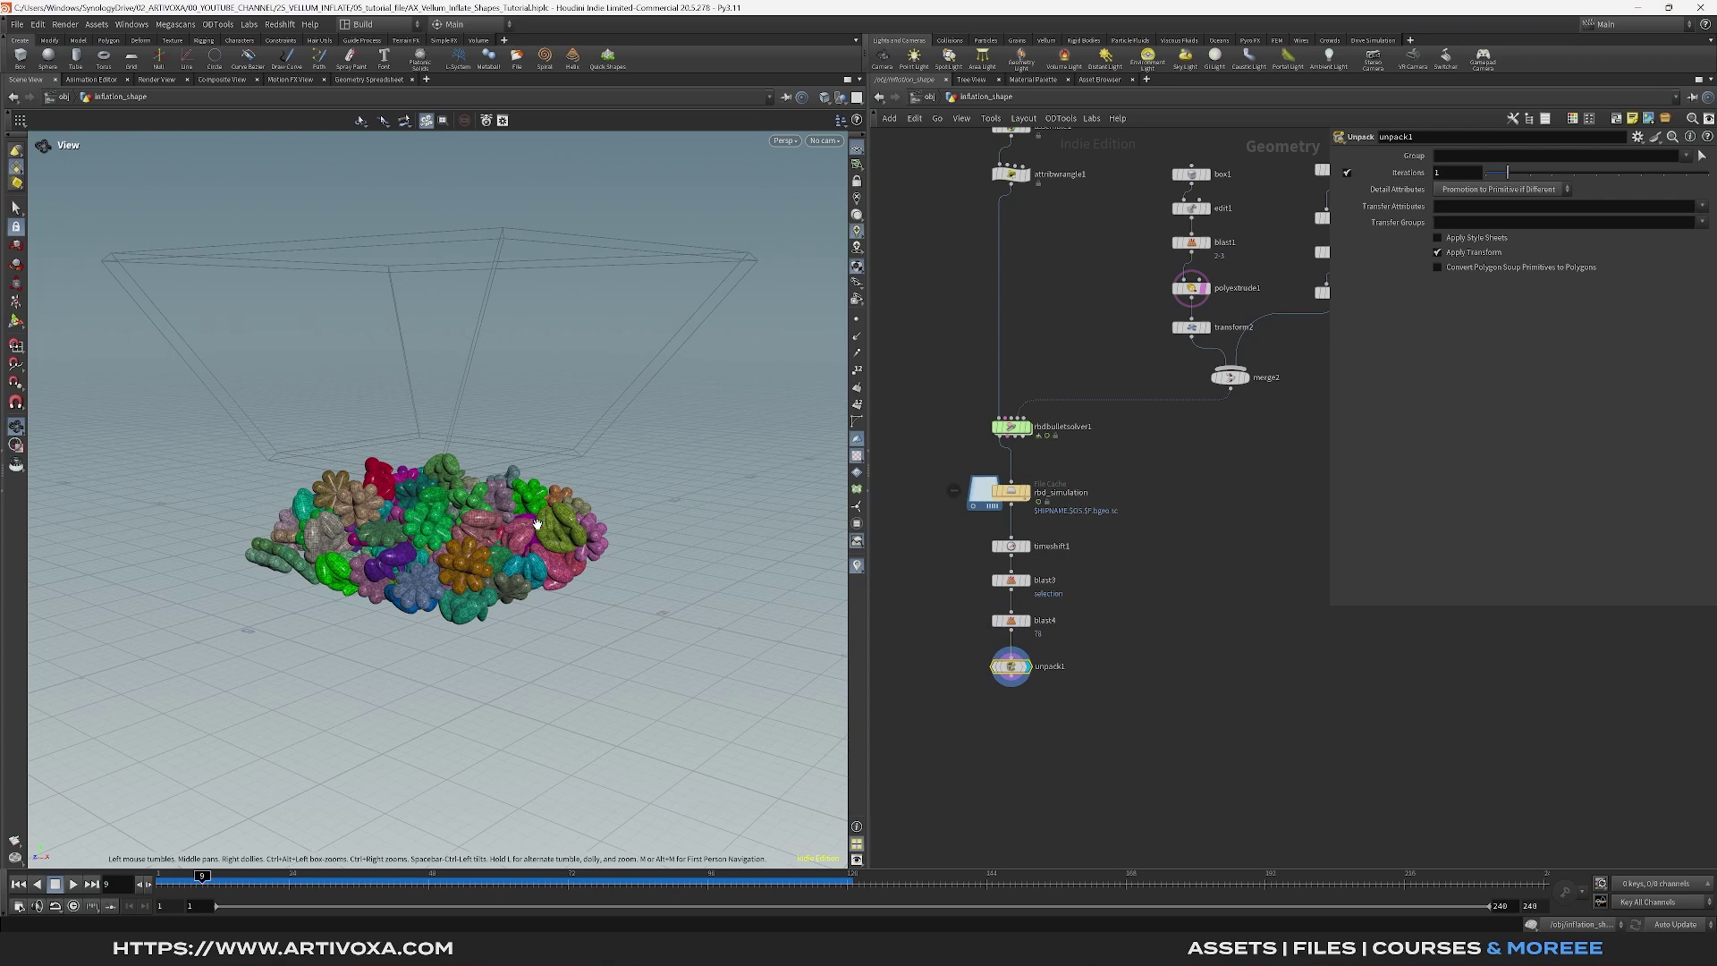
Add a Null below the Unpack node and name it VELLUM_GEO
key("Tab")
type("null")
key("Return")
left_click(1012, 718)
double_click(1039, 719)
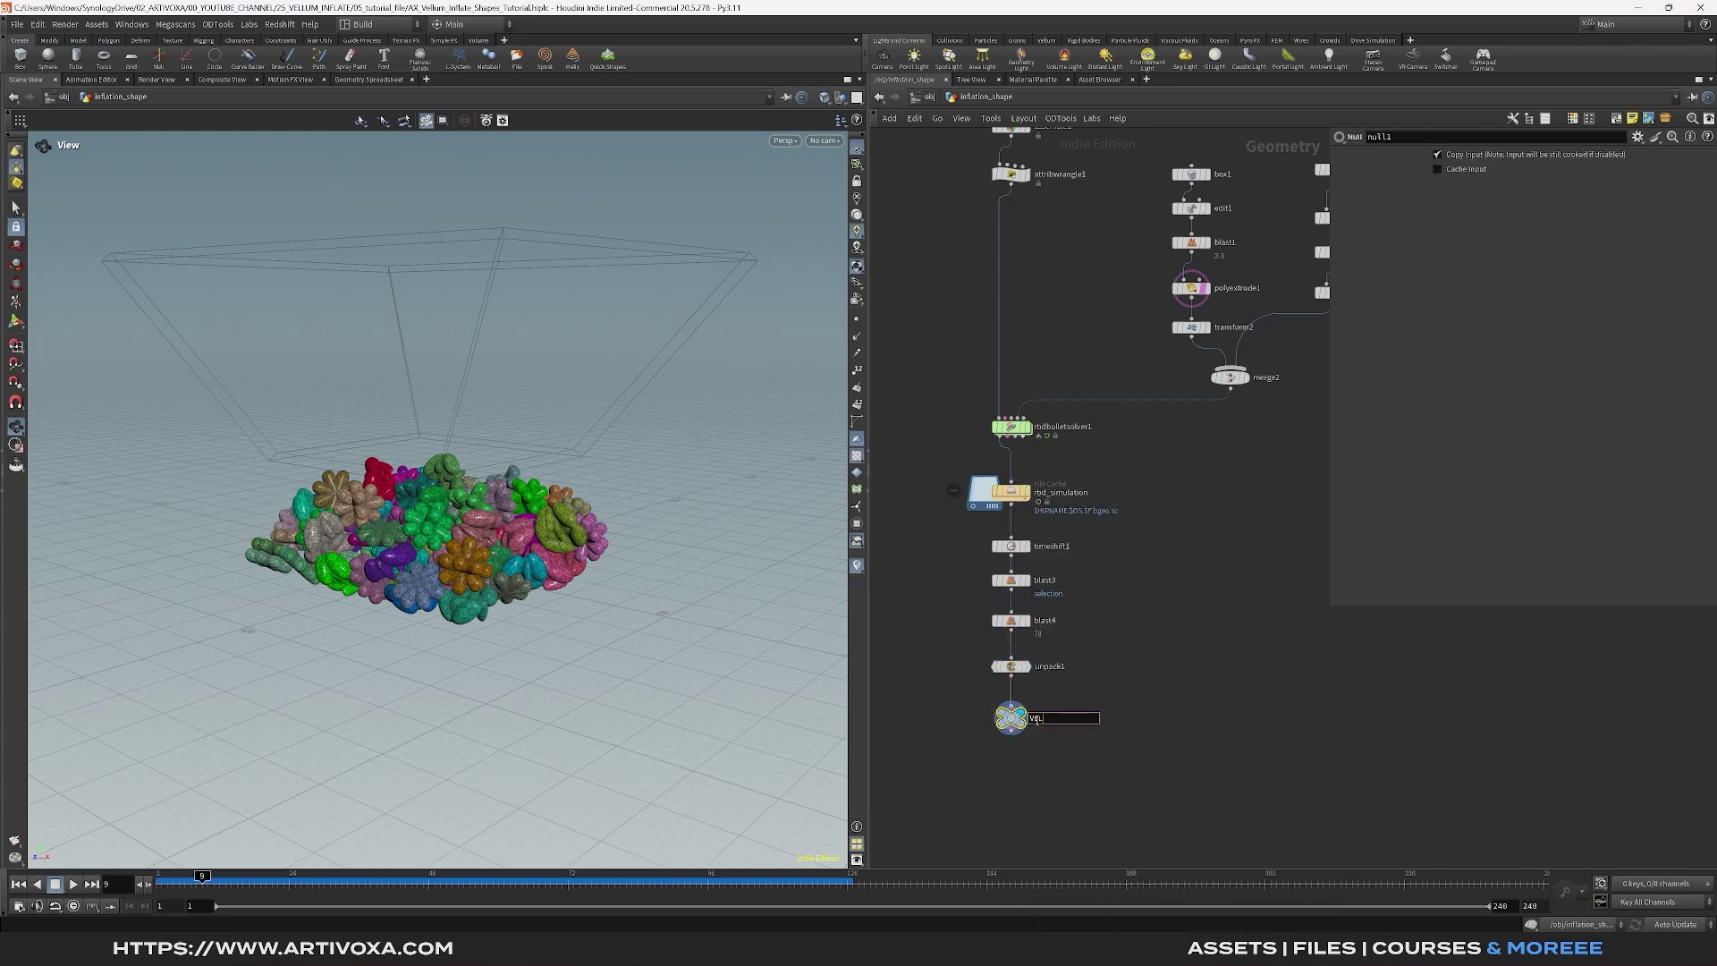
type("VELLUM_GEO")
key("Return")
Add a Connectivity node below VELLUM_GEO and display it
key("Tab")
type("c")
key("Return")
left_click(1014, 689)
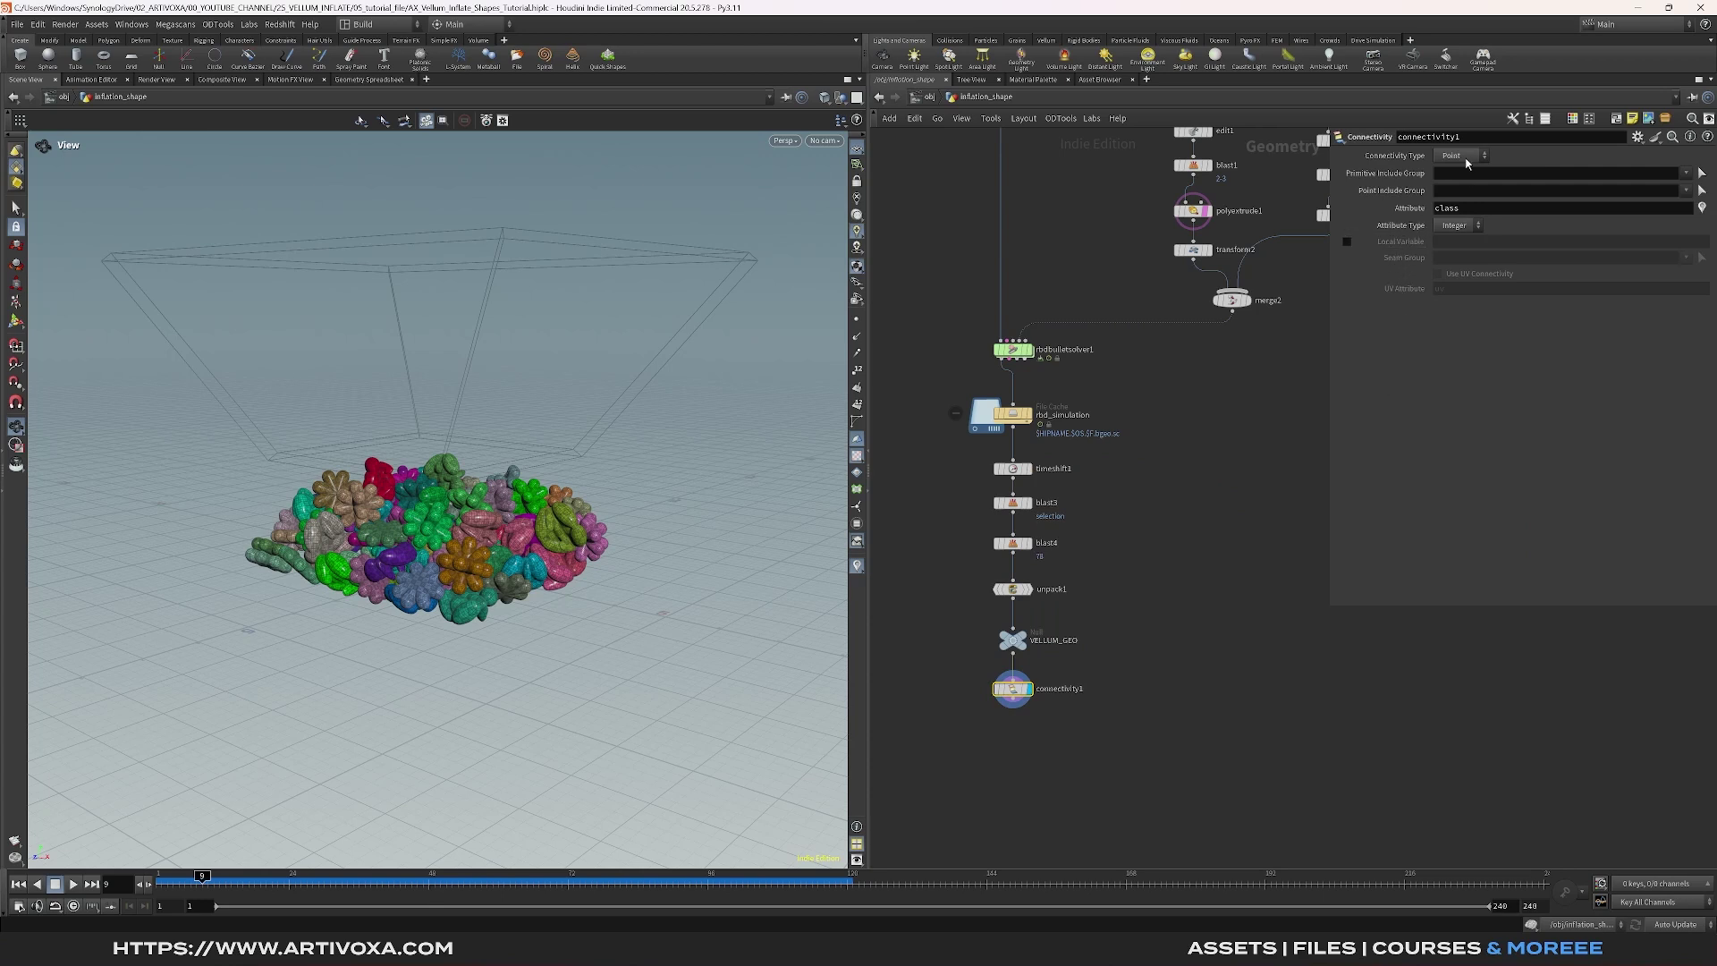
Examine the class values of the points in the geometry spreadsheet, sorting by that attribute
left_click(369, 79)
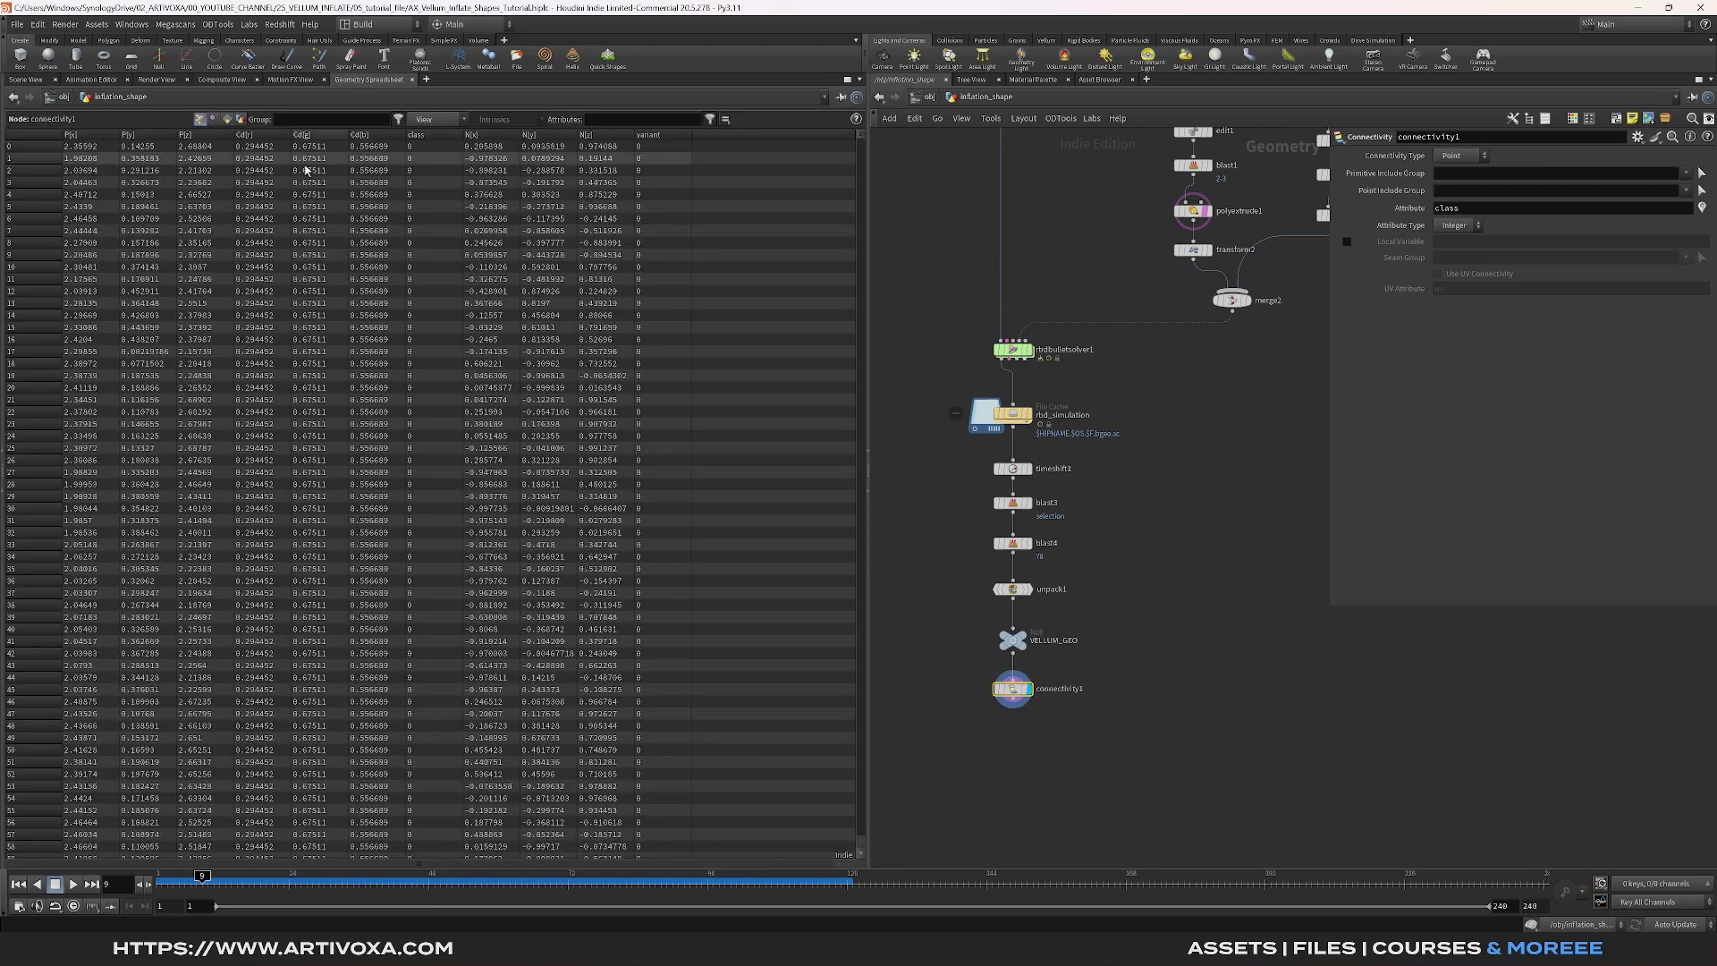
left_click(424, 136)
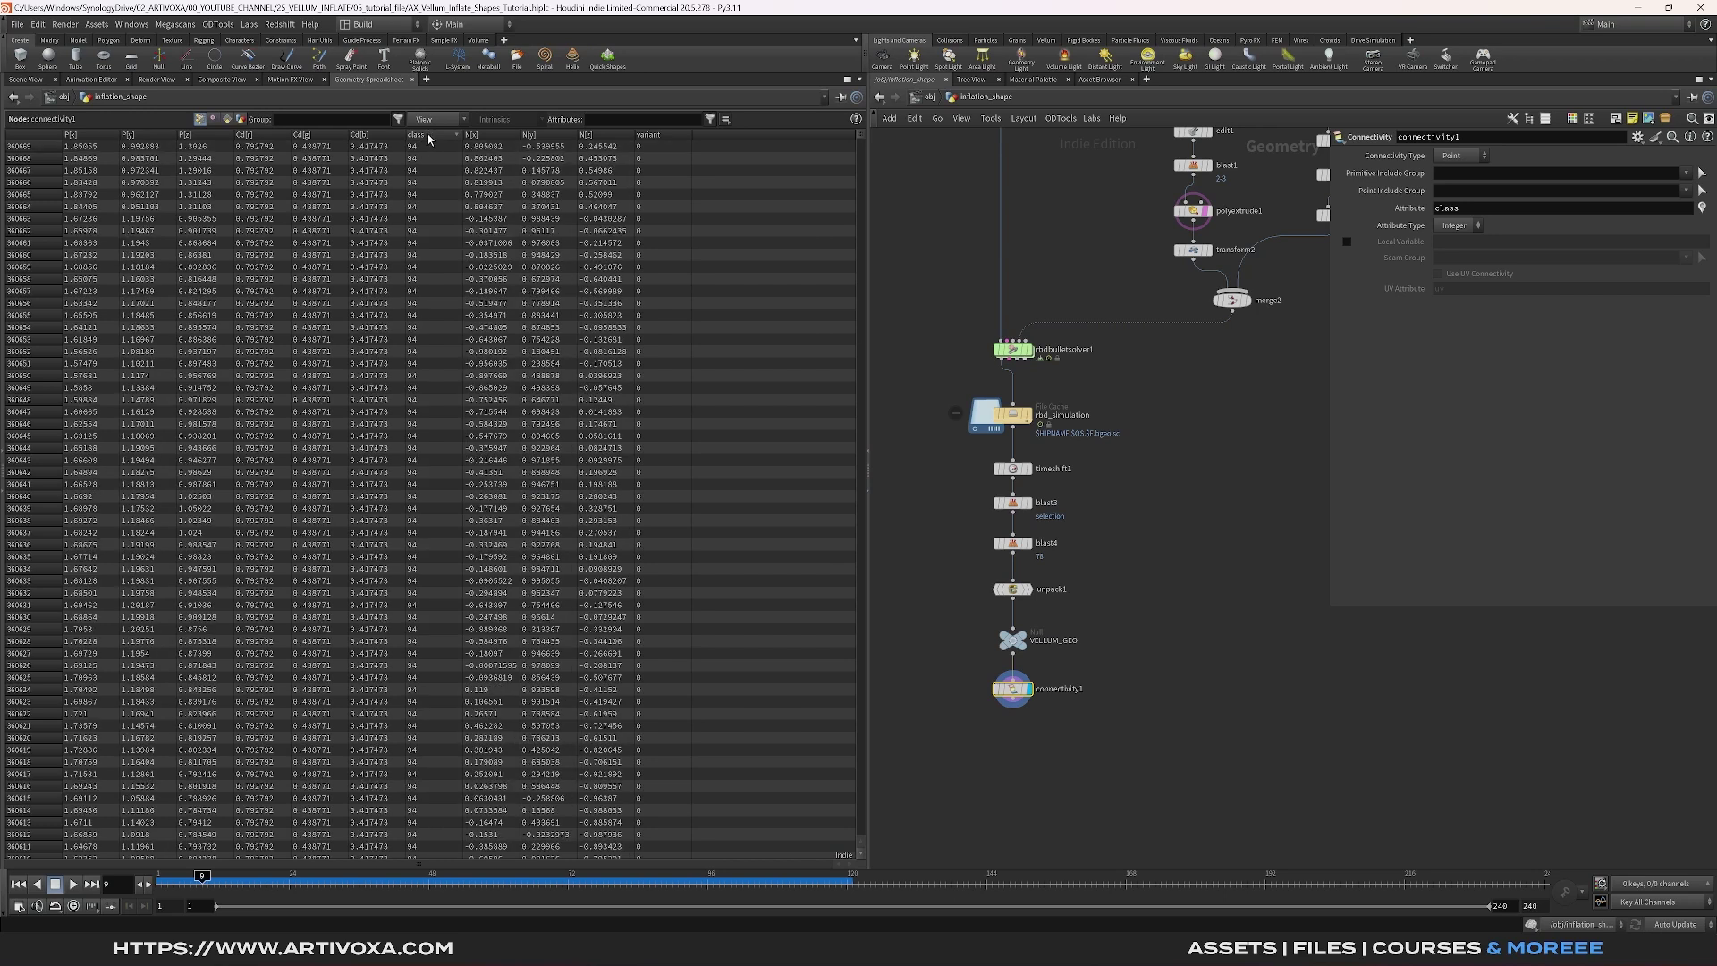
left_click(426, 136)
left_click(25, 79)
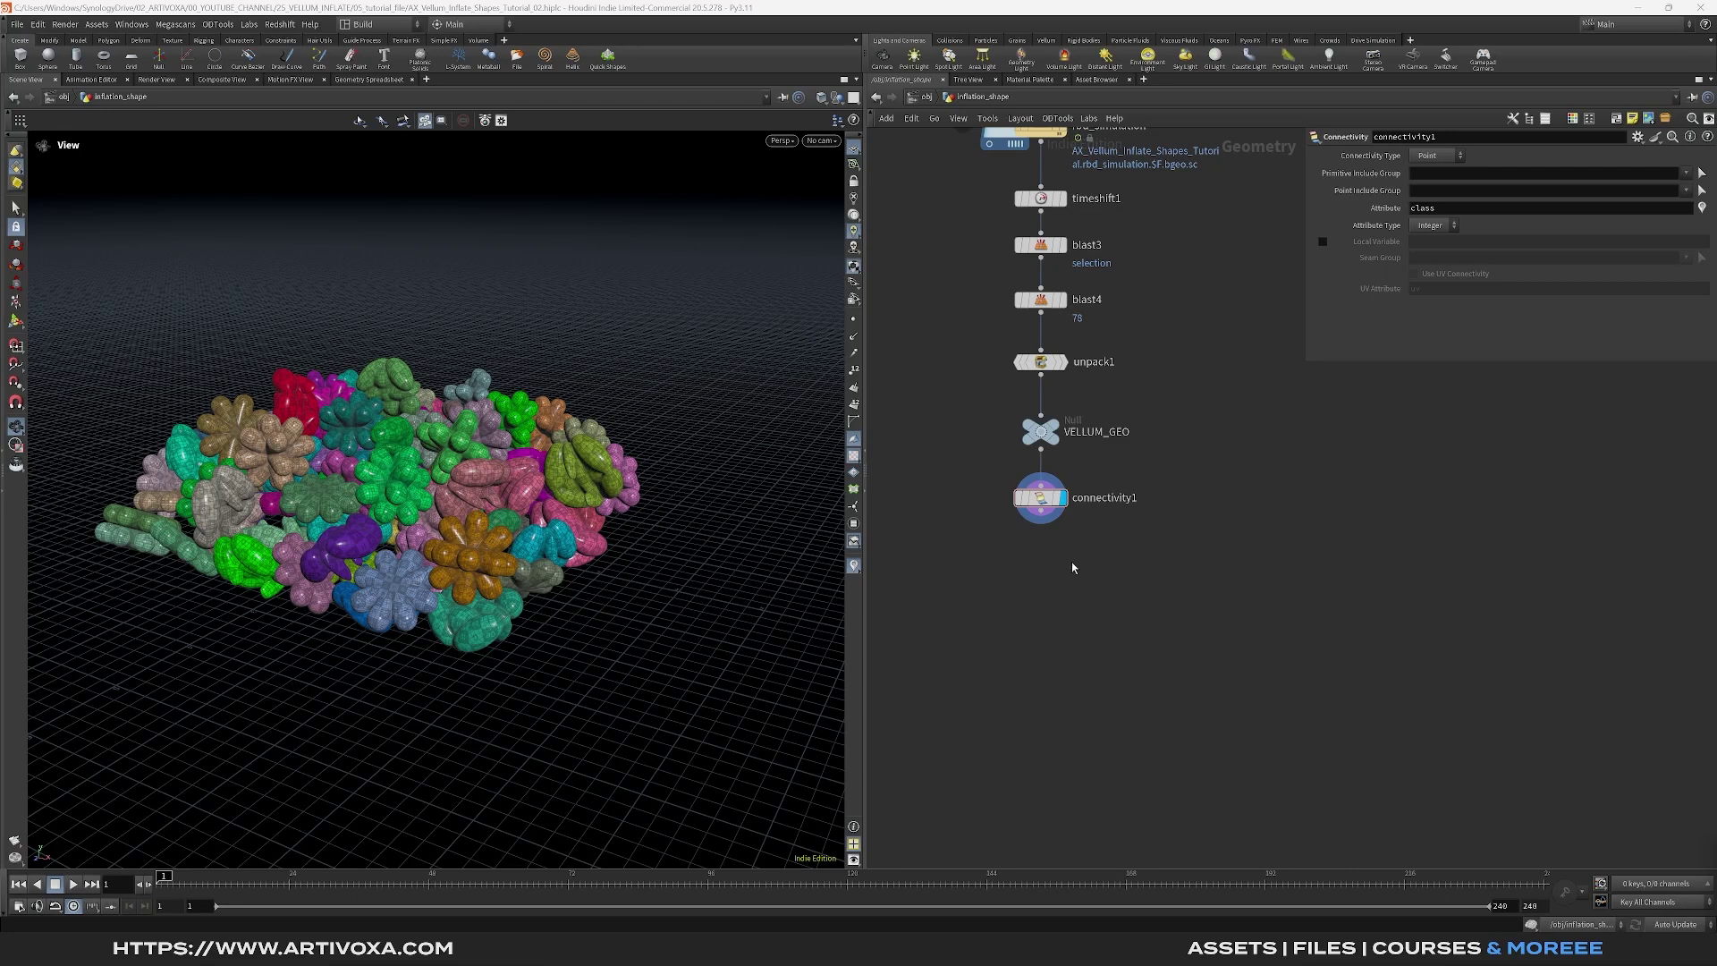
Branch an Attribute Delete node off the Connectivity node and remove the Cd point attribute
left_click(1041, 517)
type("attribdel")
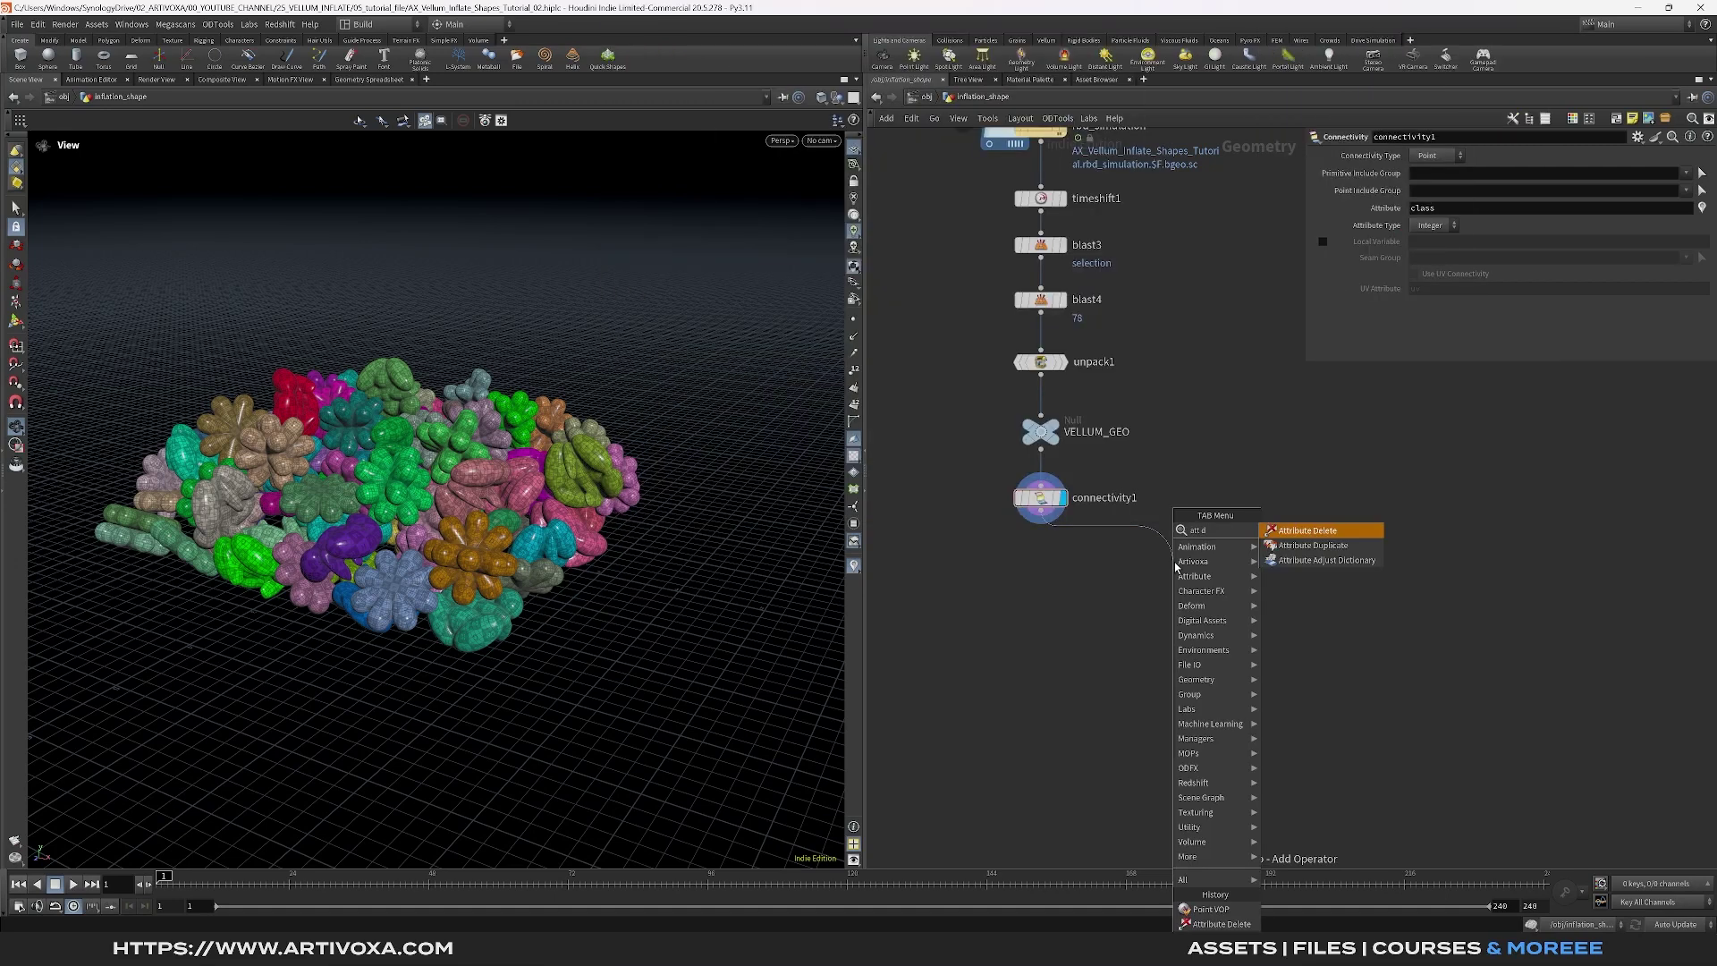
key("Return")
left_click(1274, 569)
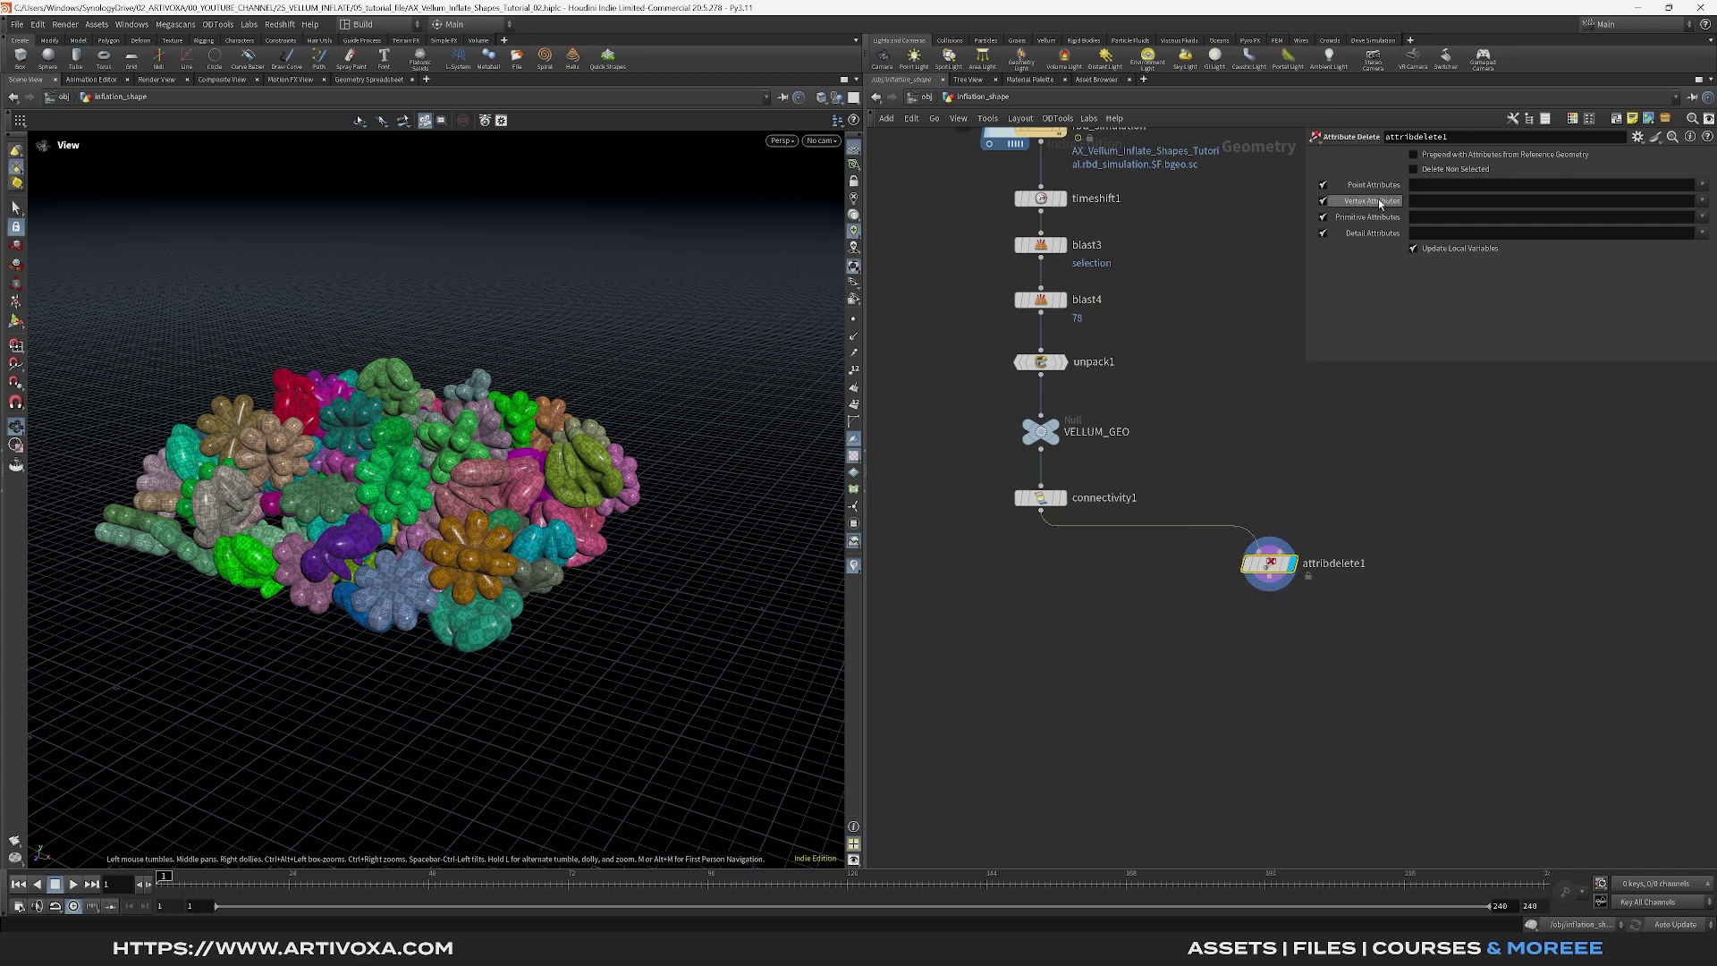
left_click(1700, 184)
left_click(1682, 200)
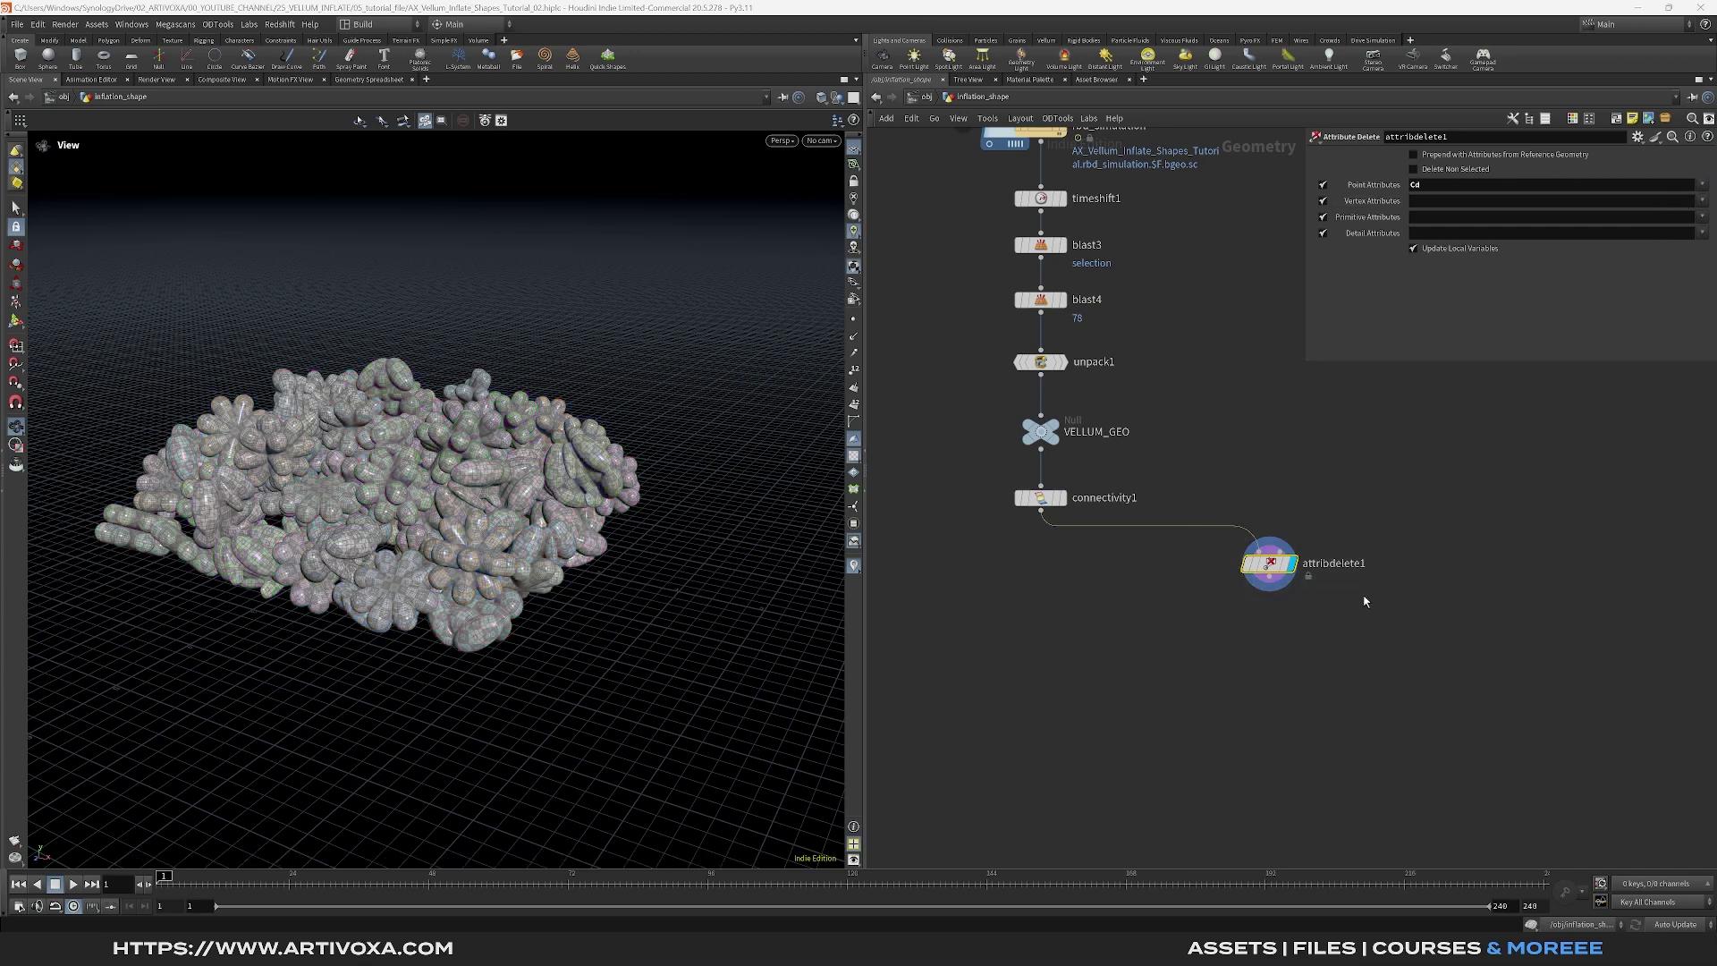
Add a Point VOP below the Attribute Delete node and display it
key("Tab")
type("poli")
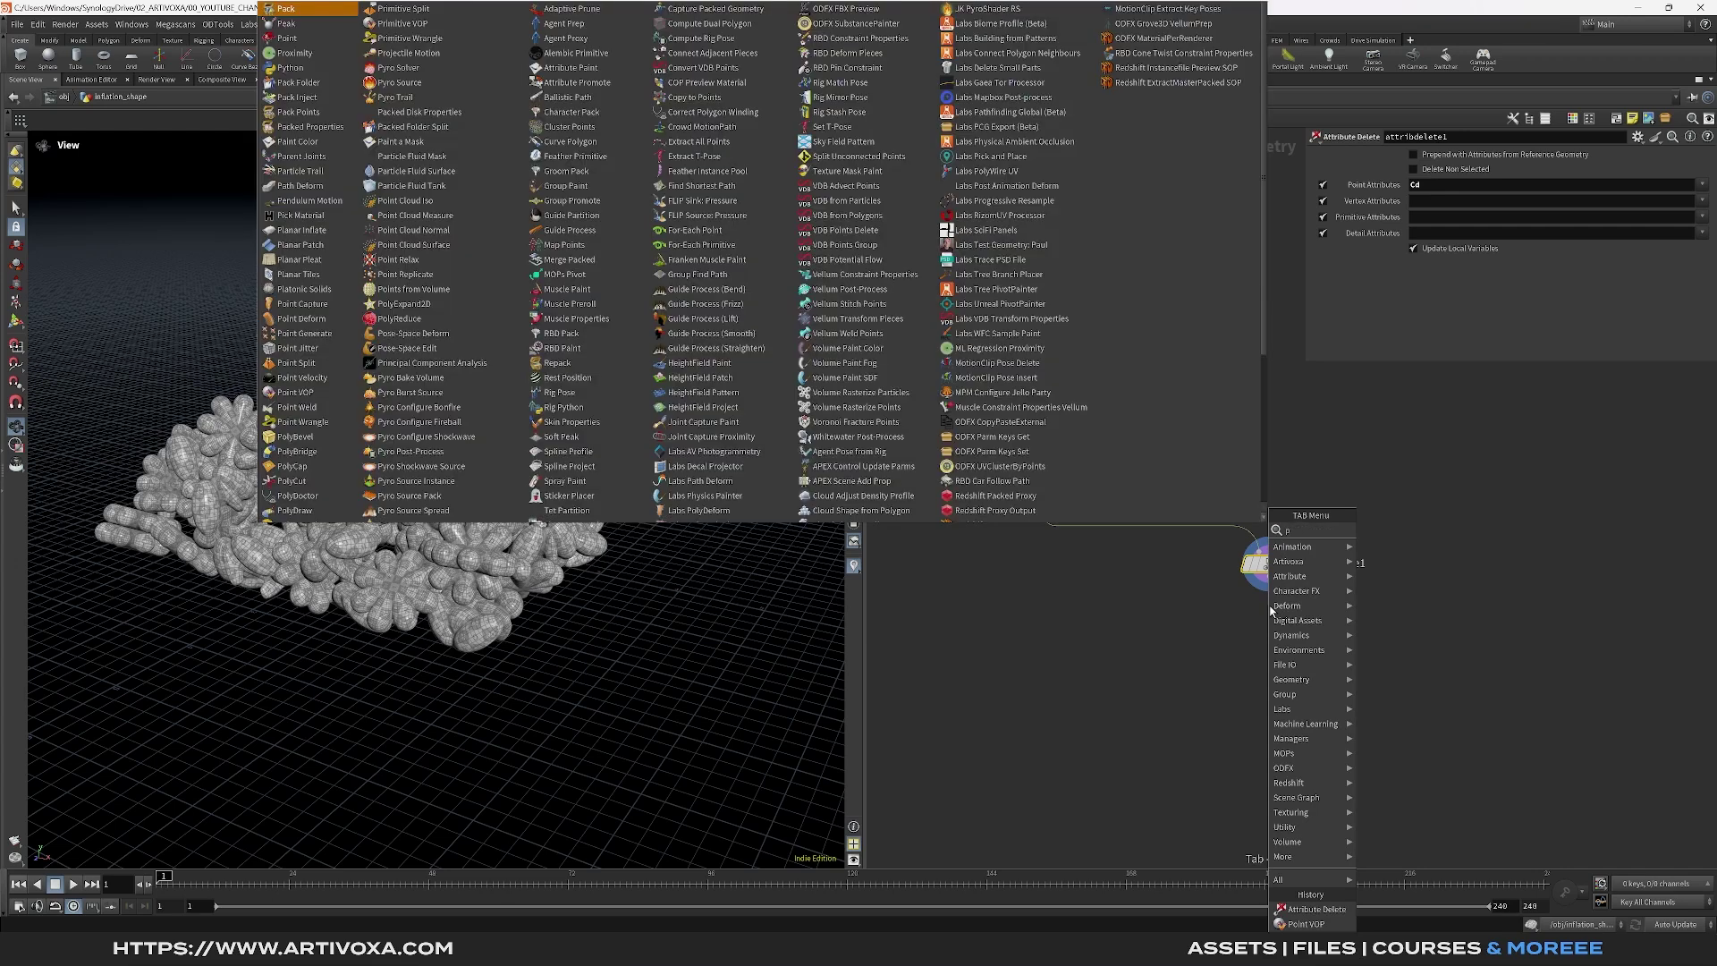
key("BackSpace")
type("nt vop")
key("Return")
left_click(1268, 617)
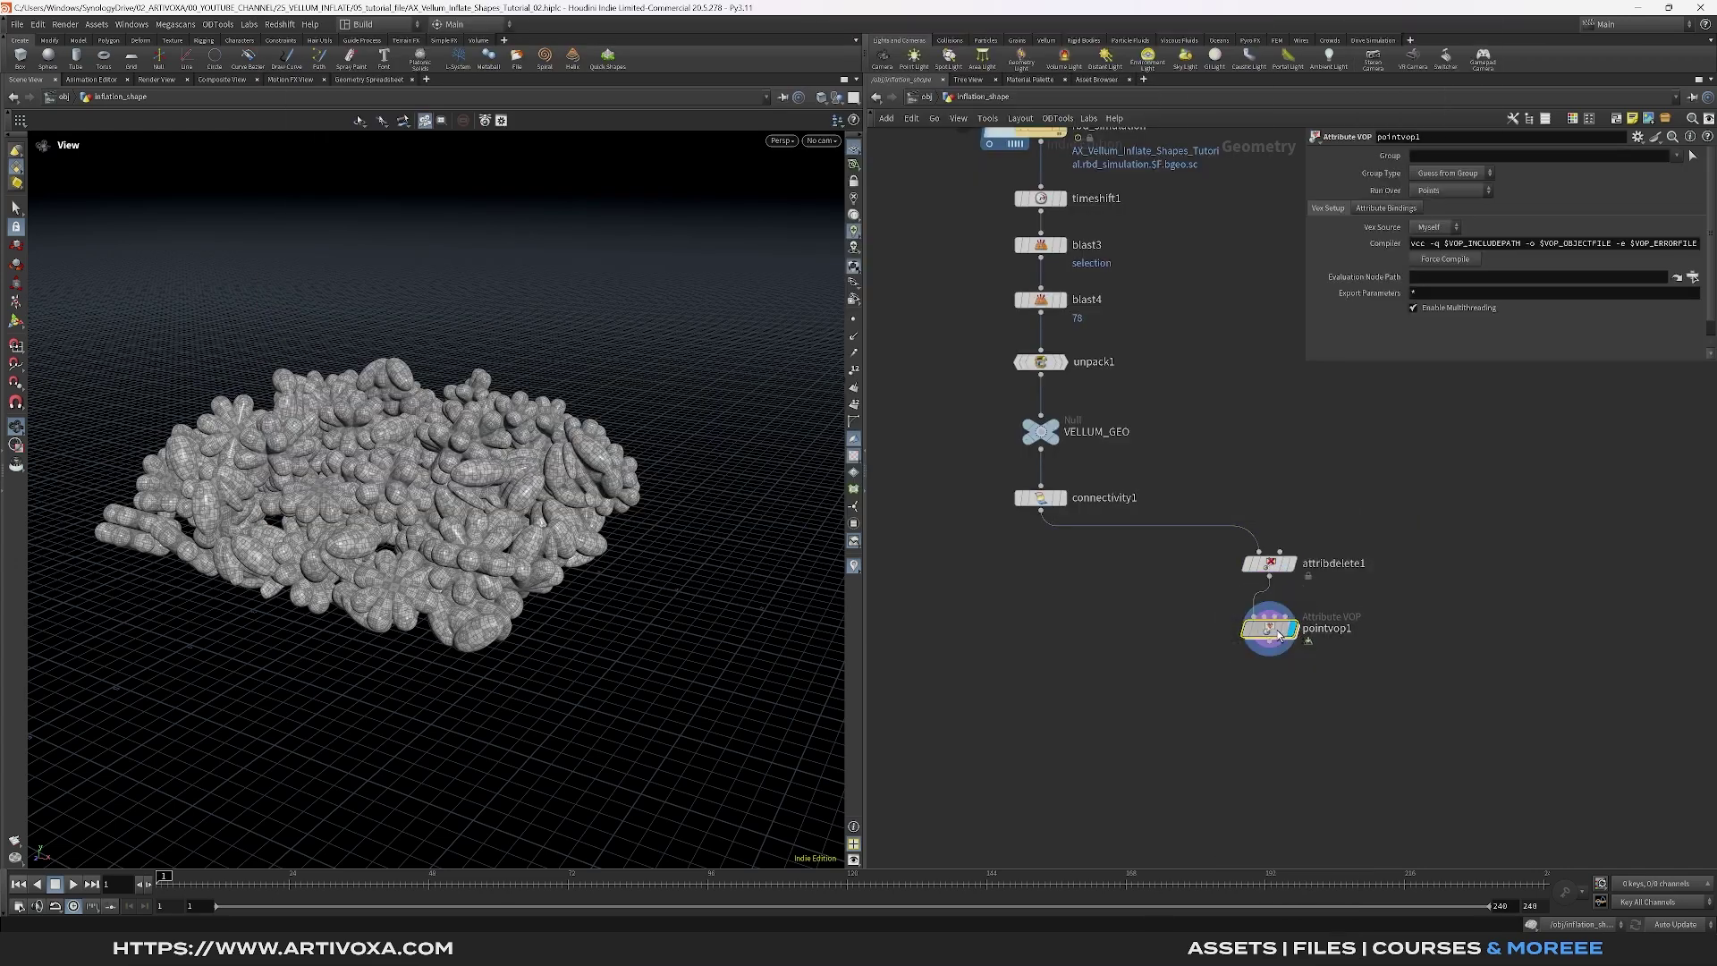
Inside the Point VOP, add a Bind node with Name class and Type Integer
double_click(1268, 617)
key("Tab")
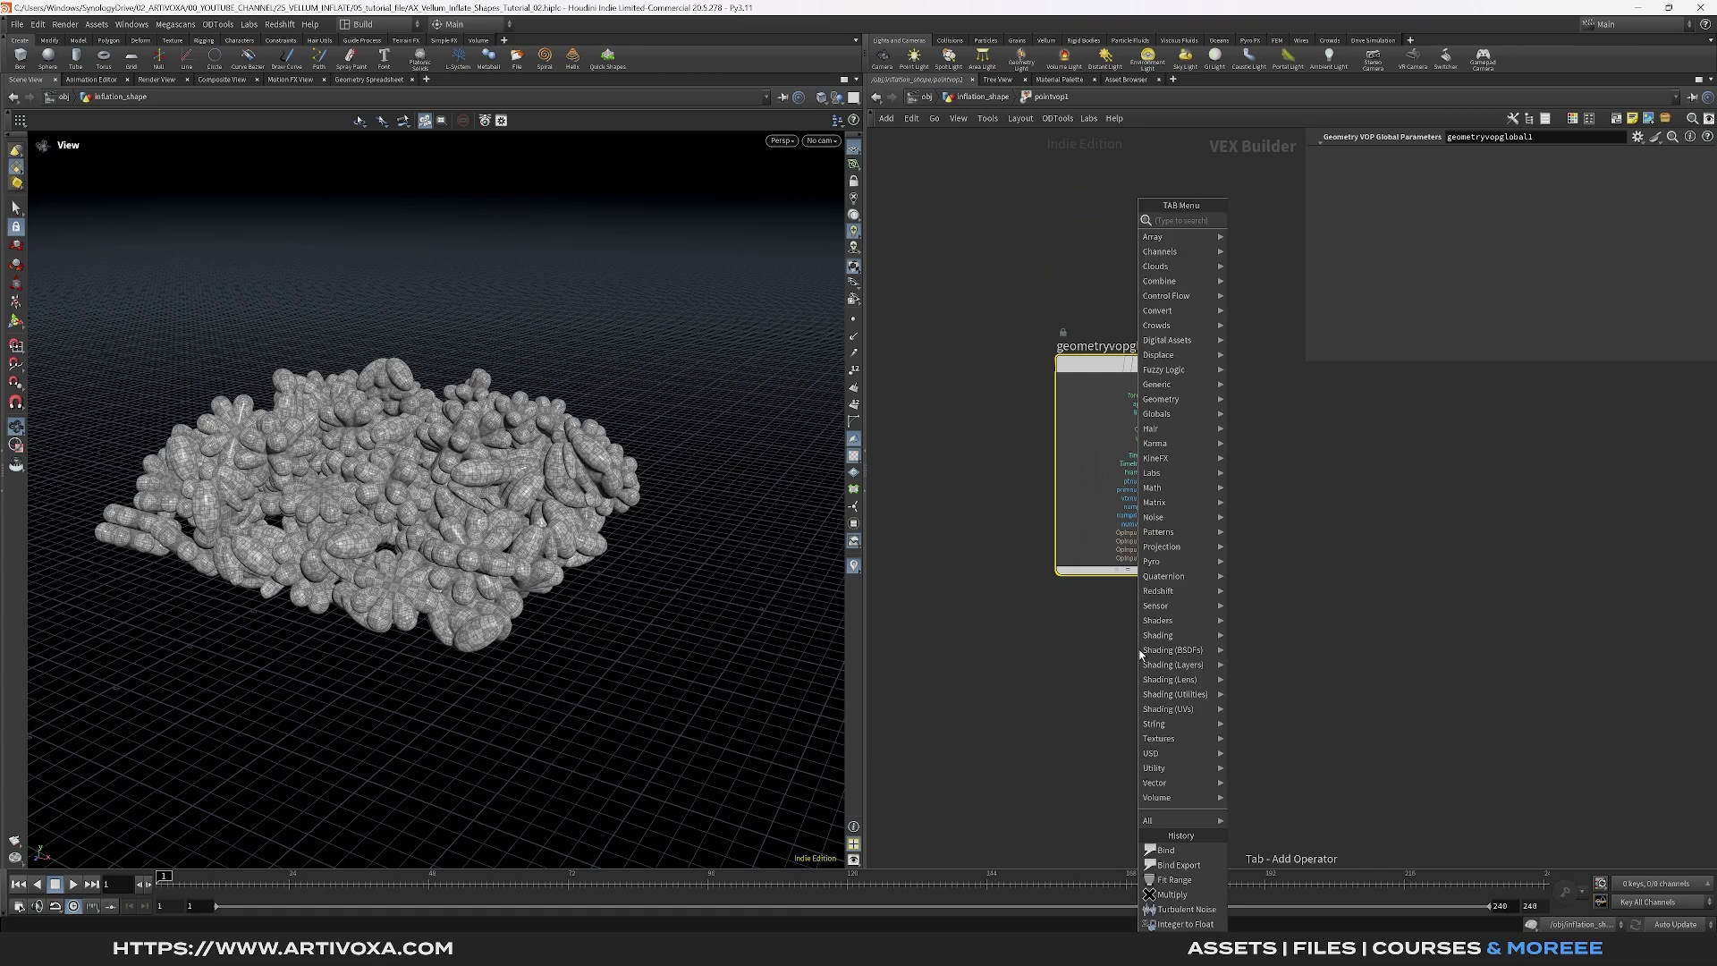
left_click(1270, 218)
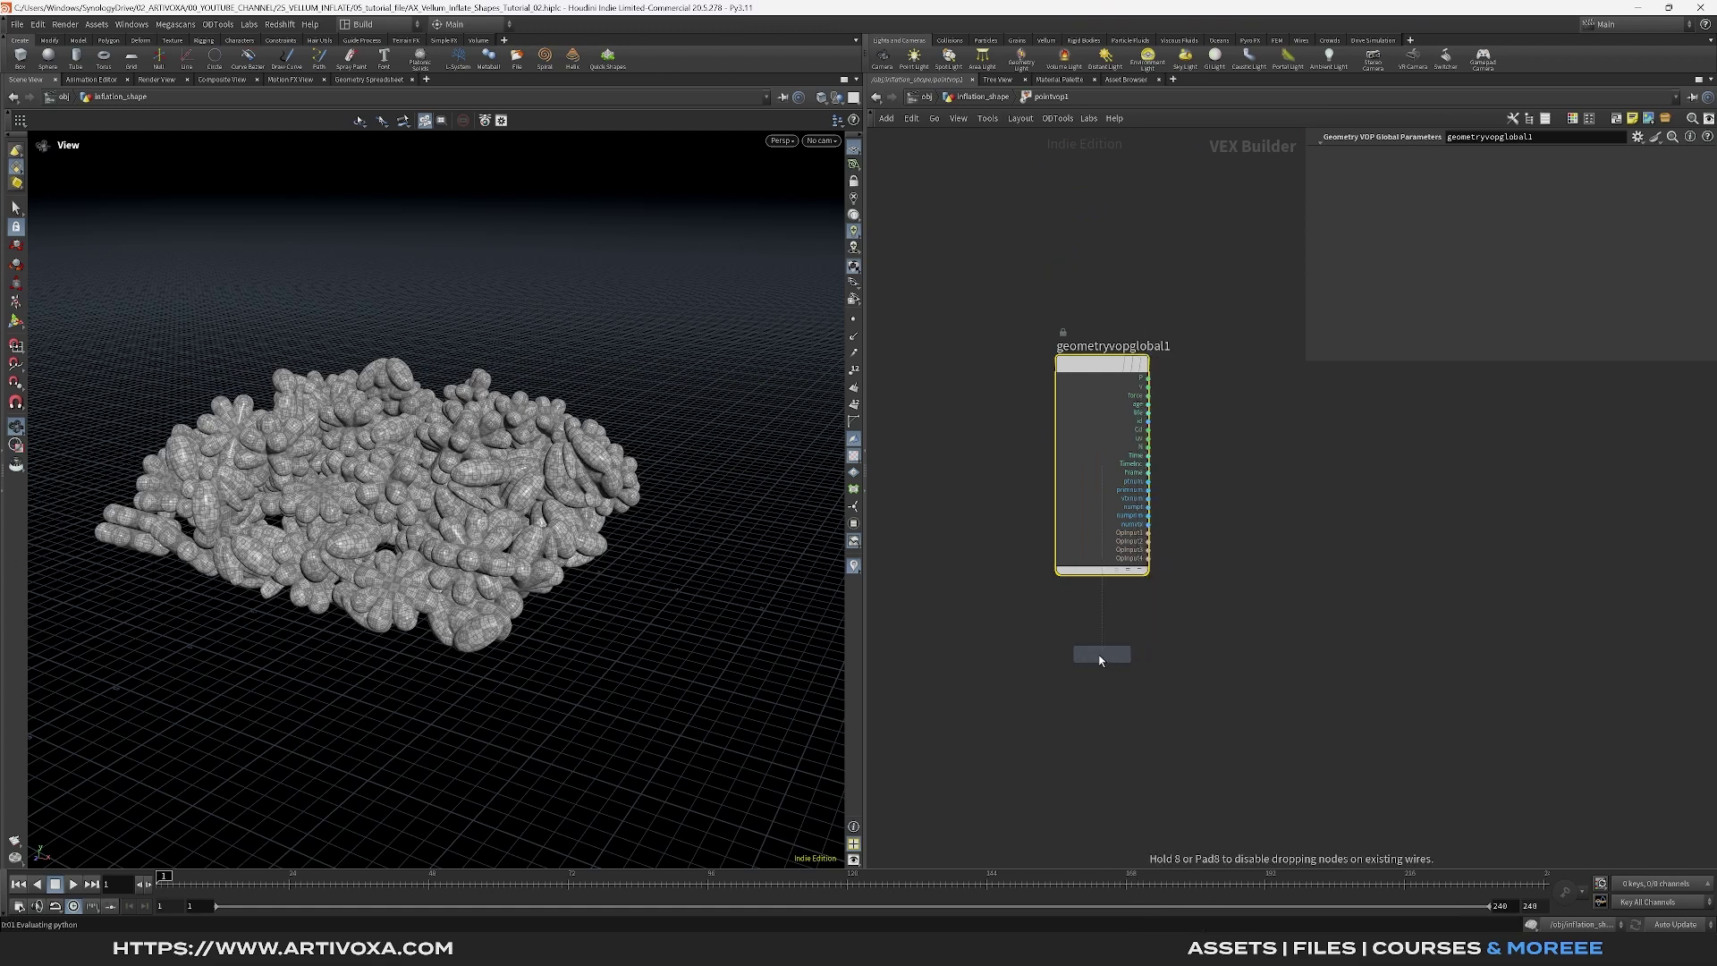
left_click(1101, 660)
double_click(1436, 156)
type("c")
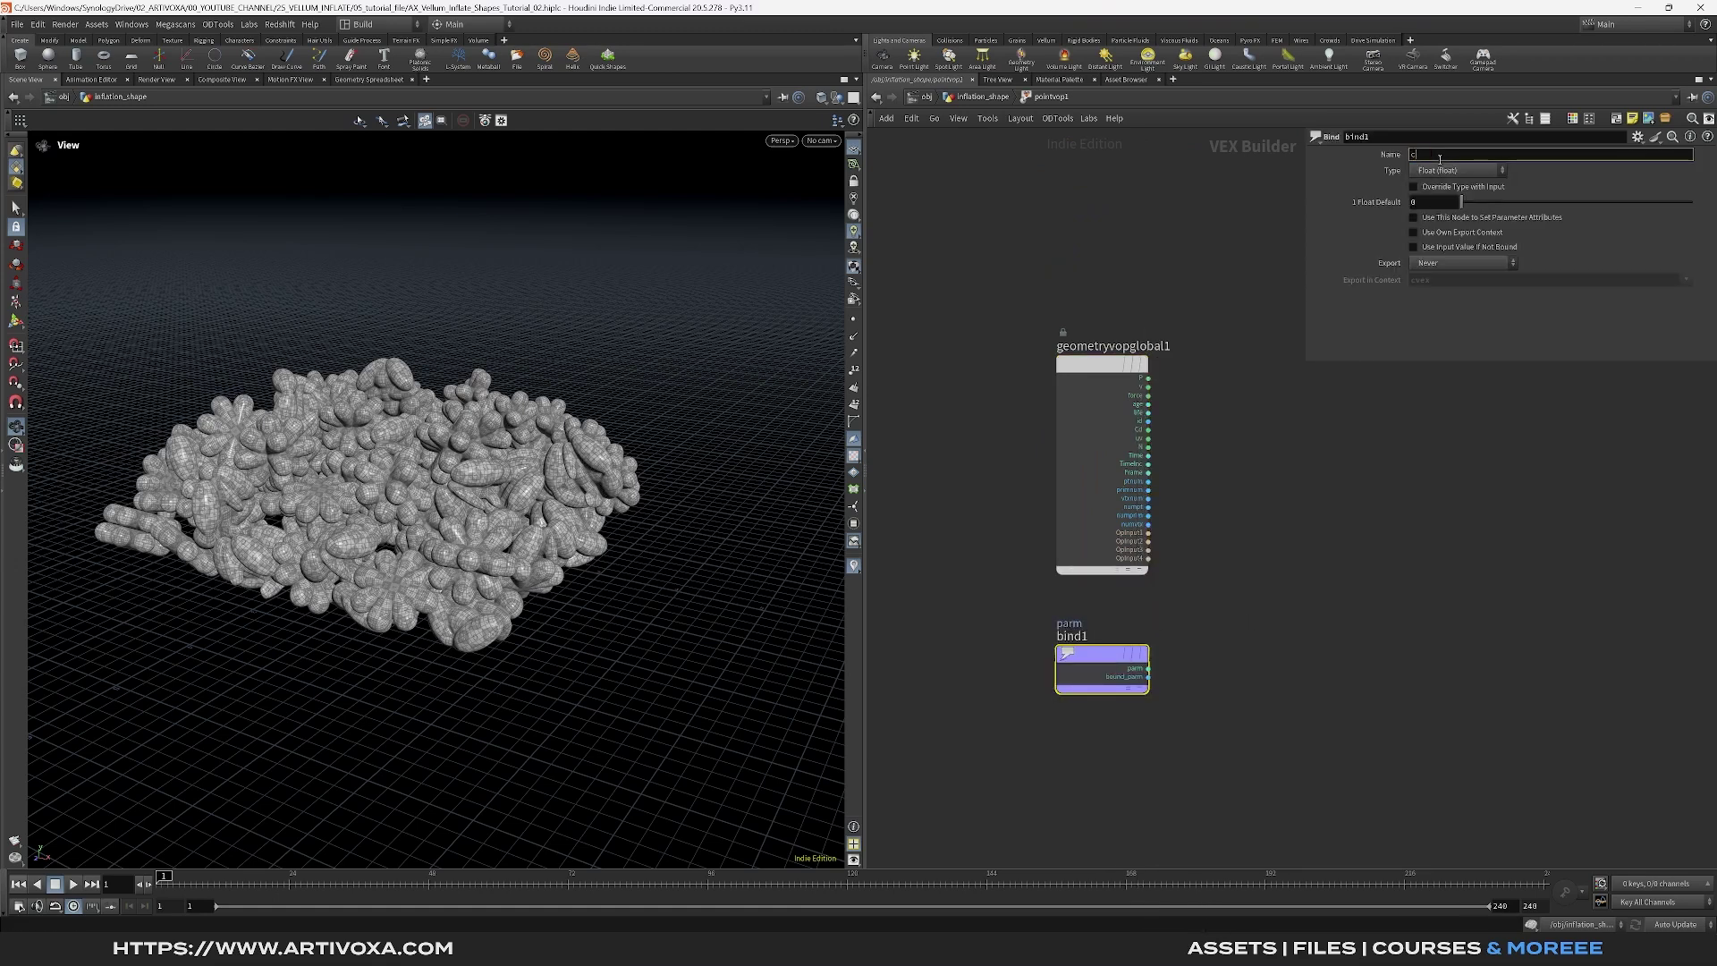
type("lass")
left_click(1441, 170)
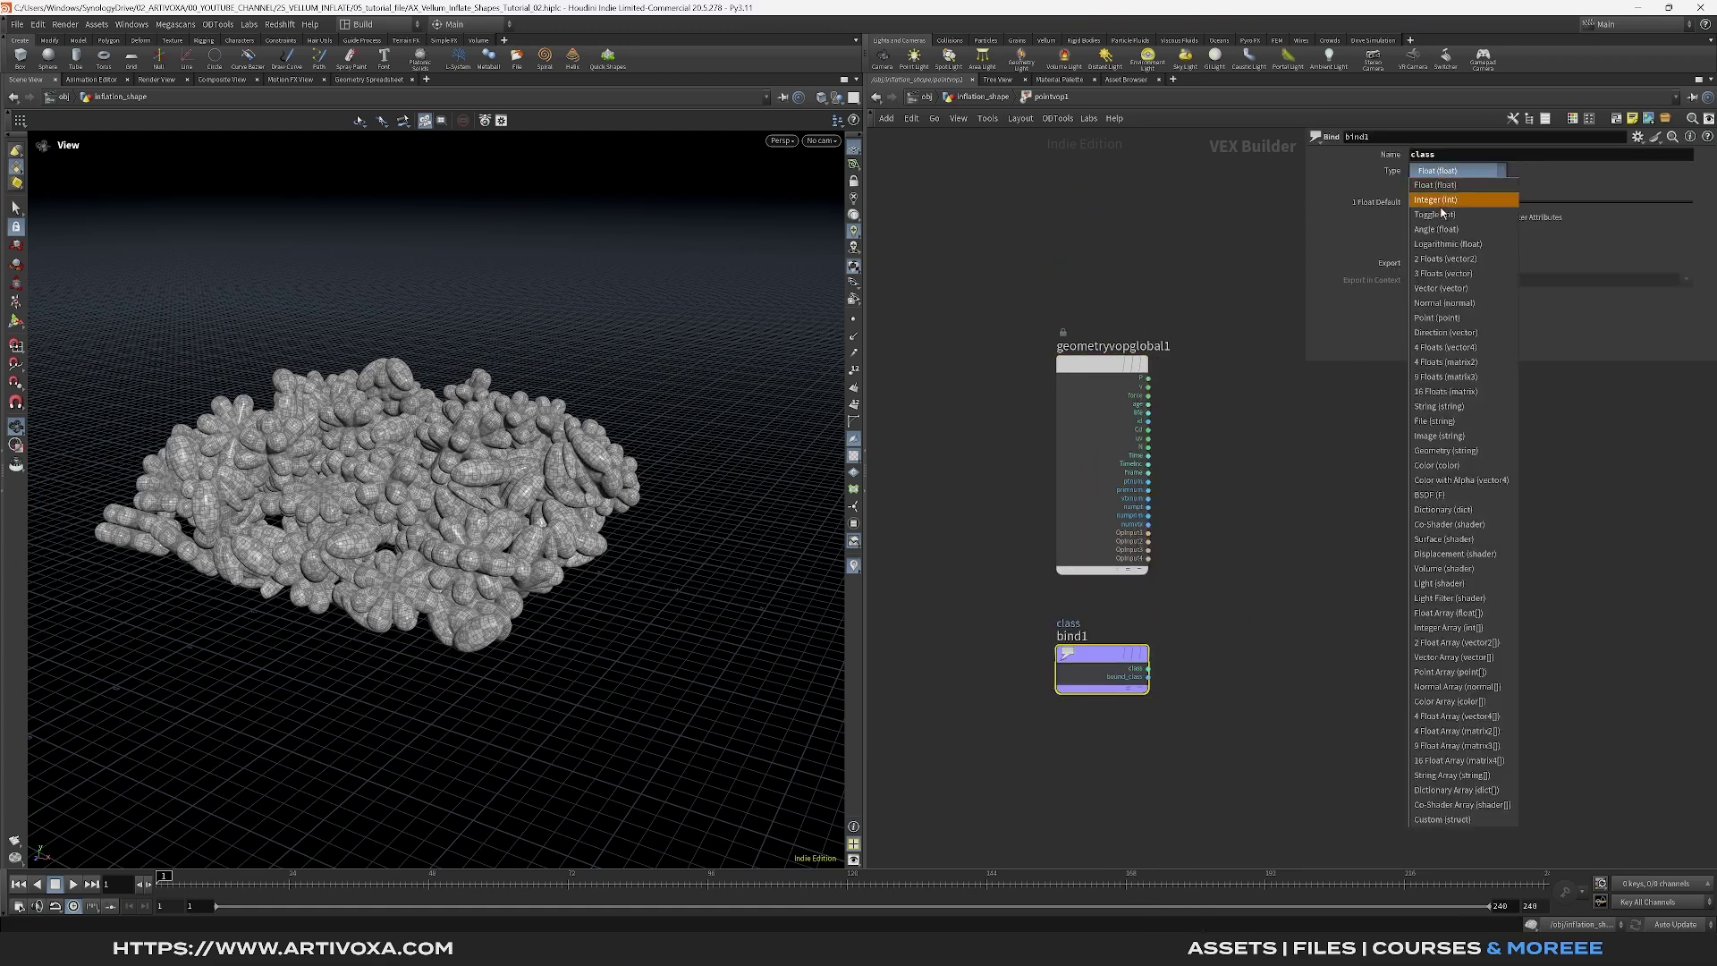
left_click(1434, 195)
Connect an Integer to Float node to the Bind node's class output
middle_click_drag(1184, 696, 1064, 670)
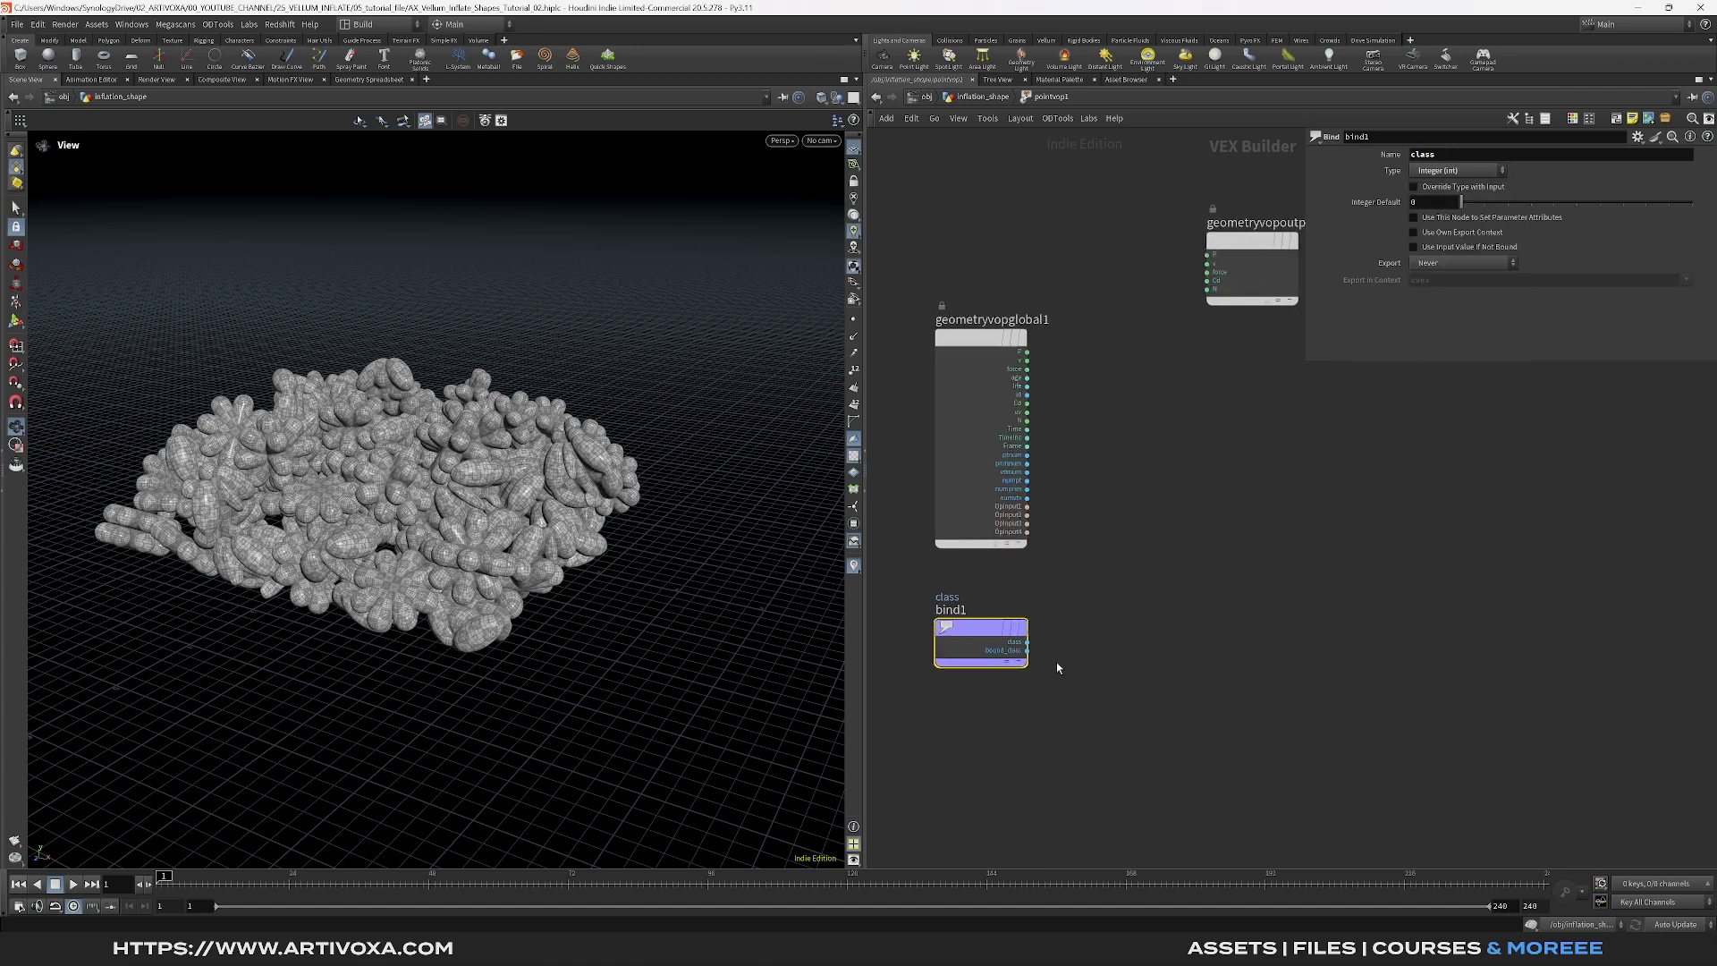
key("Tab")
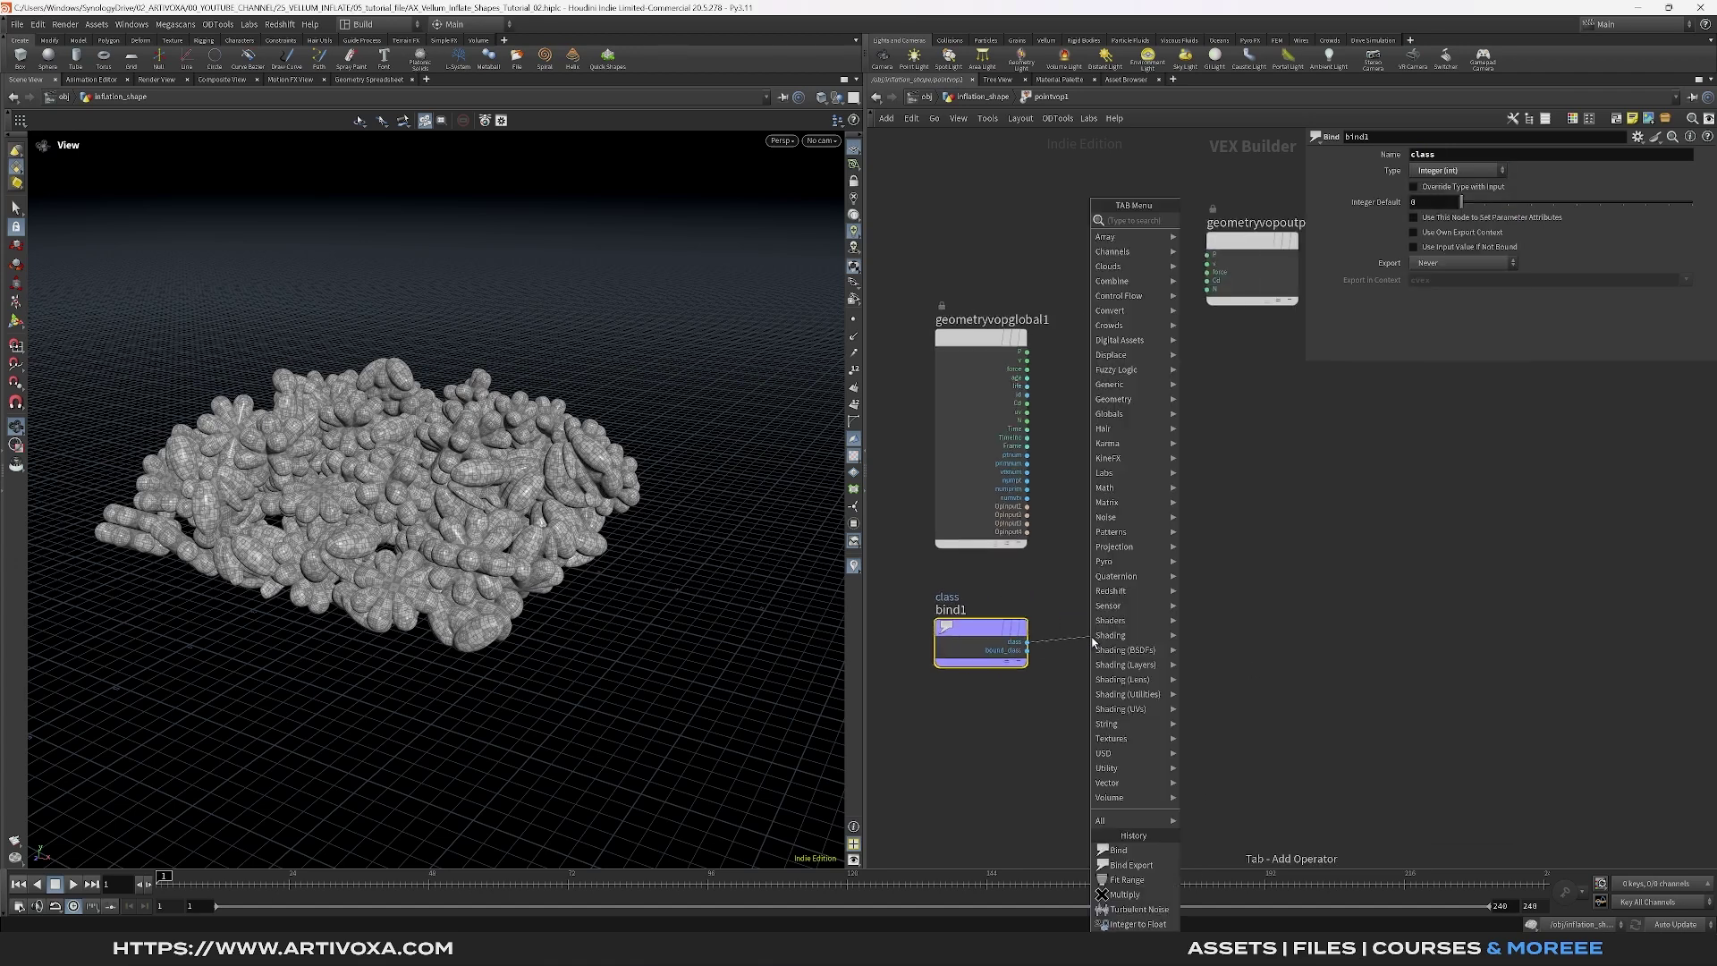
type("int")
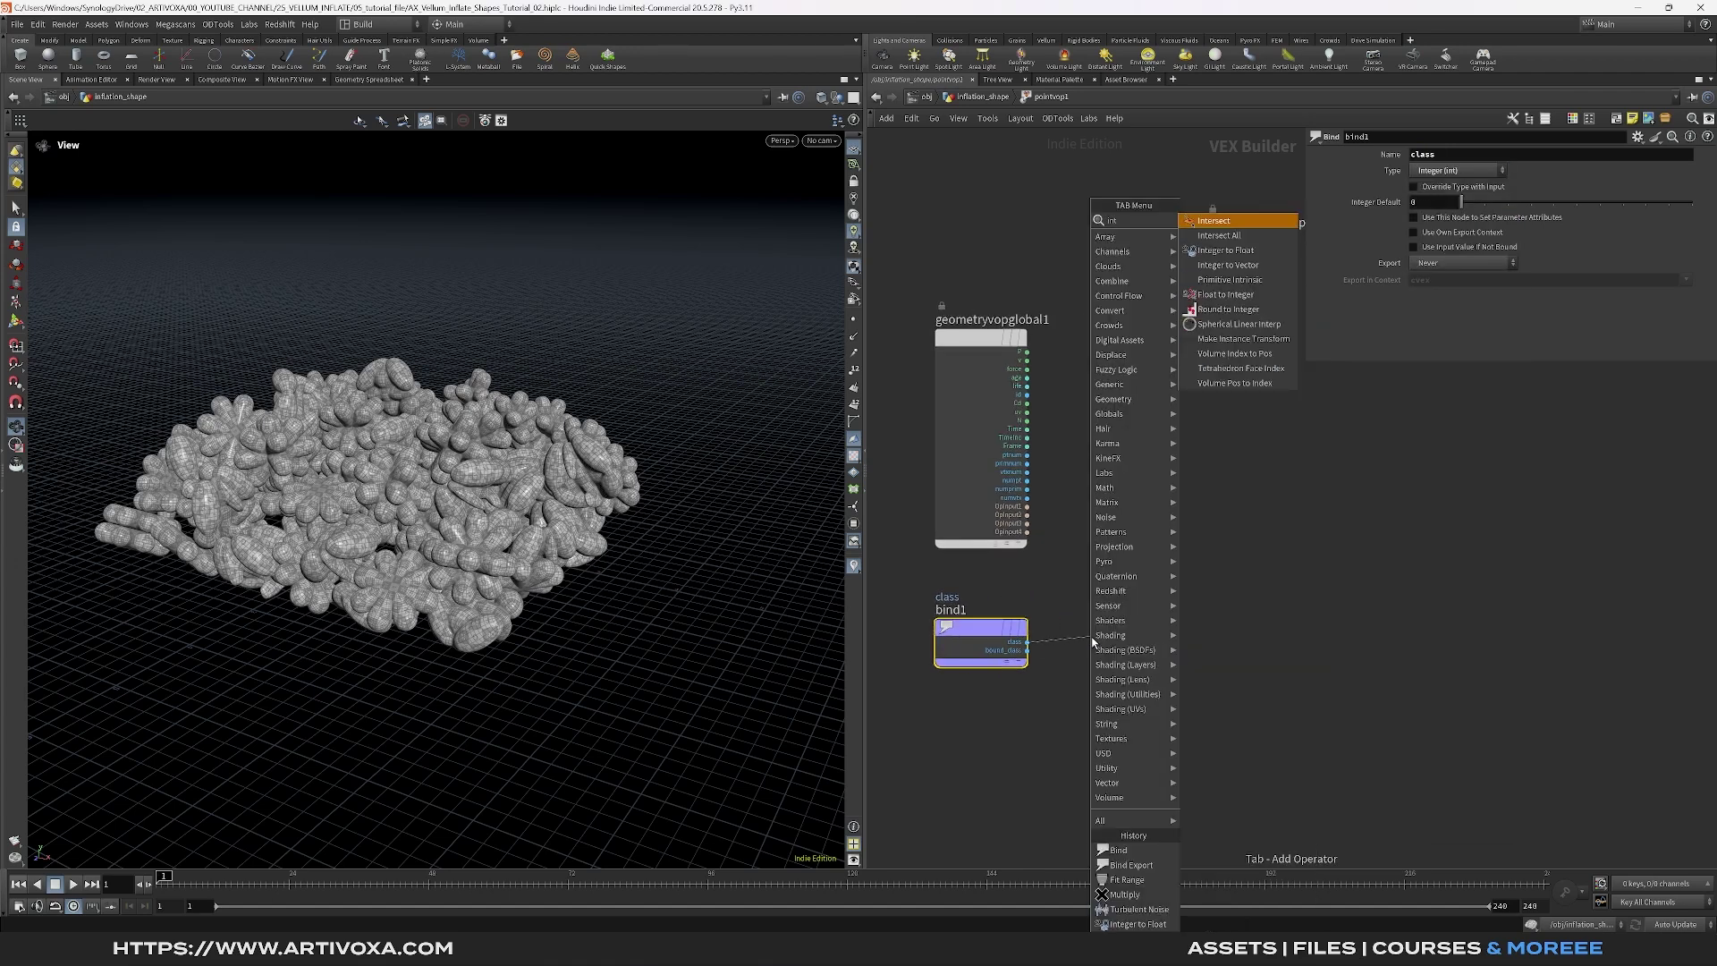
key("Down")
key("Down")
key("Return")
Add a Turbulent Noise node and wire the converted class value into its position input
key("Tab")
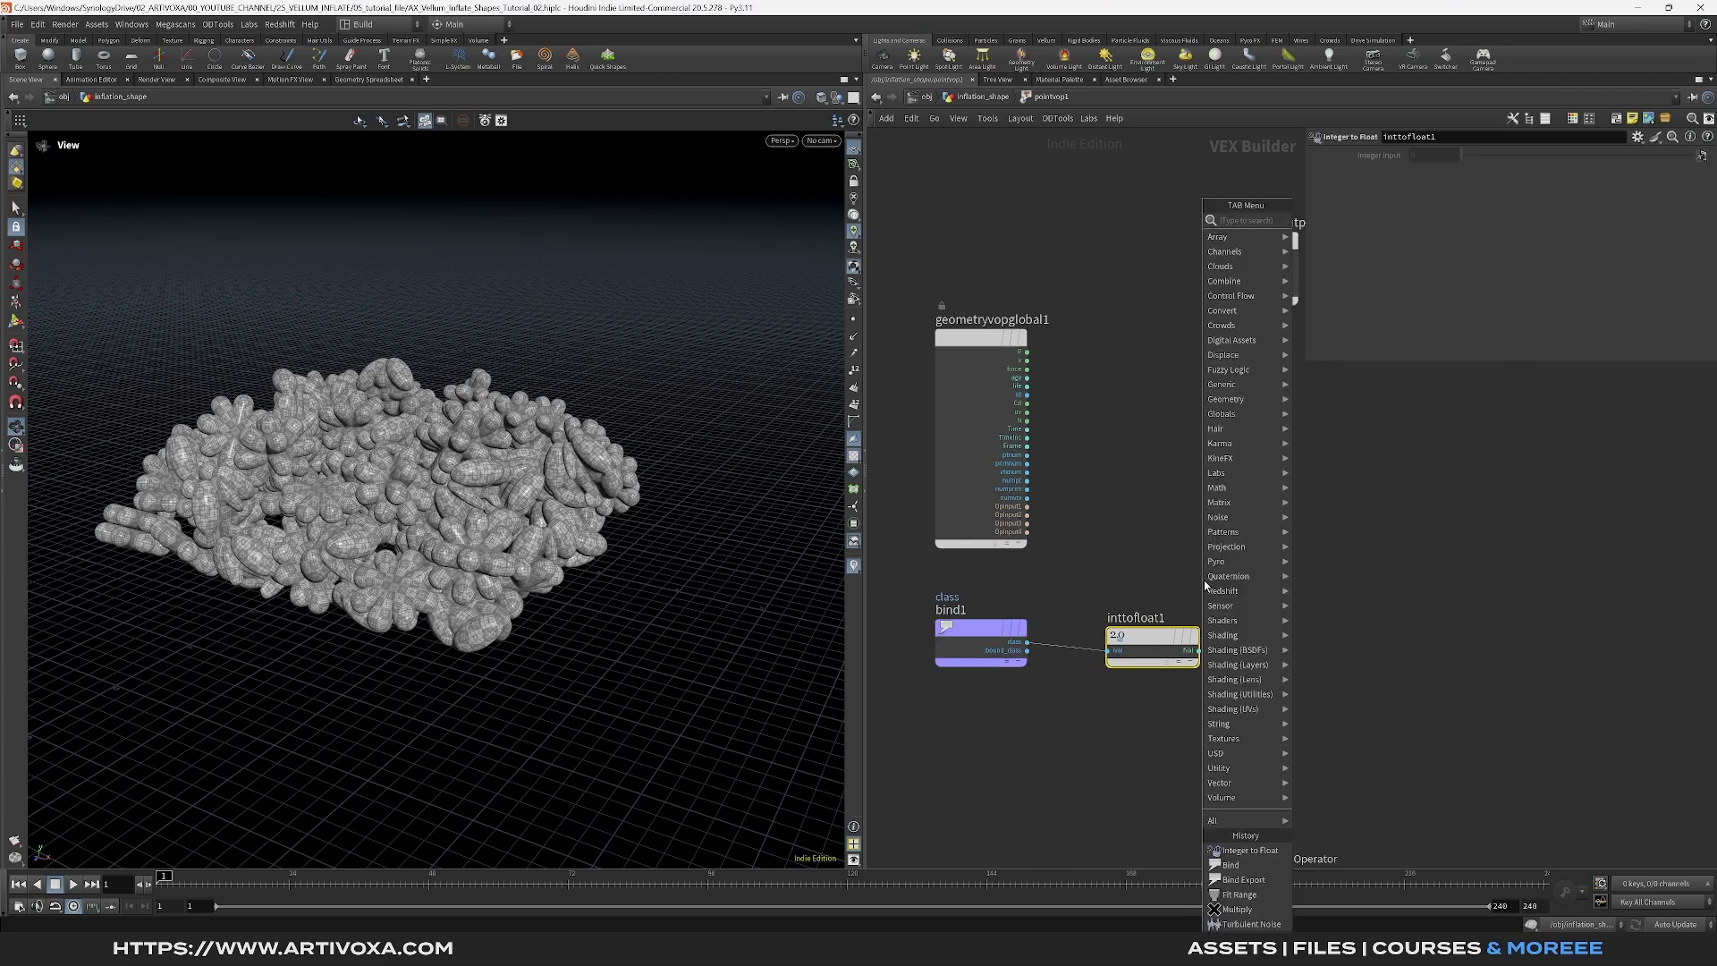
type("tu")
key("Return")
left_click(1279, 528)
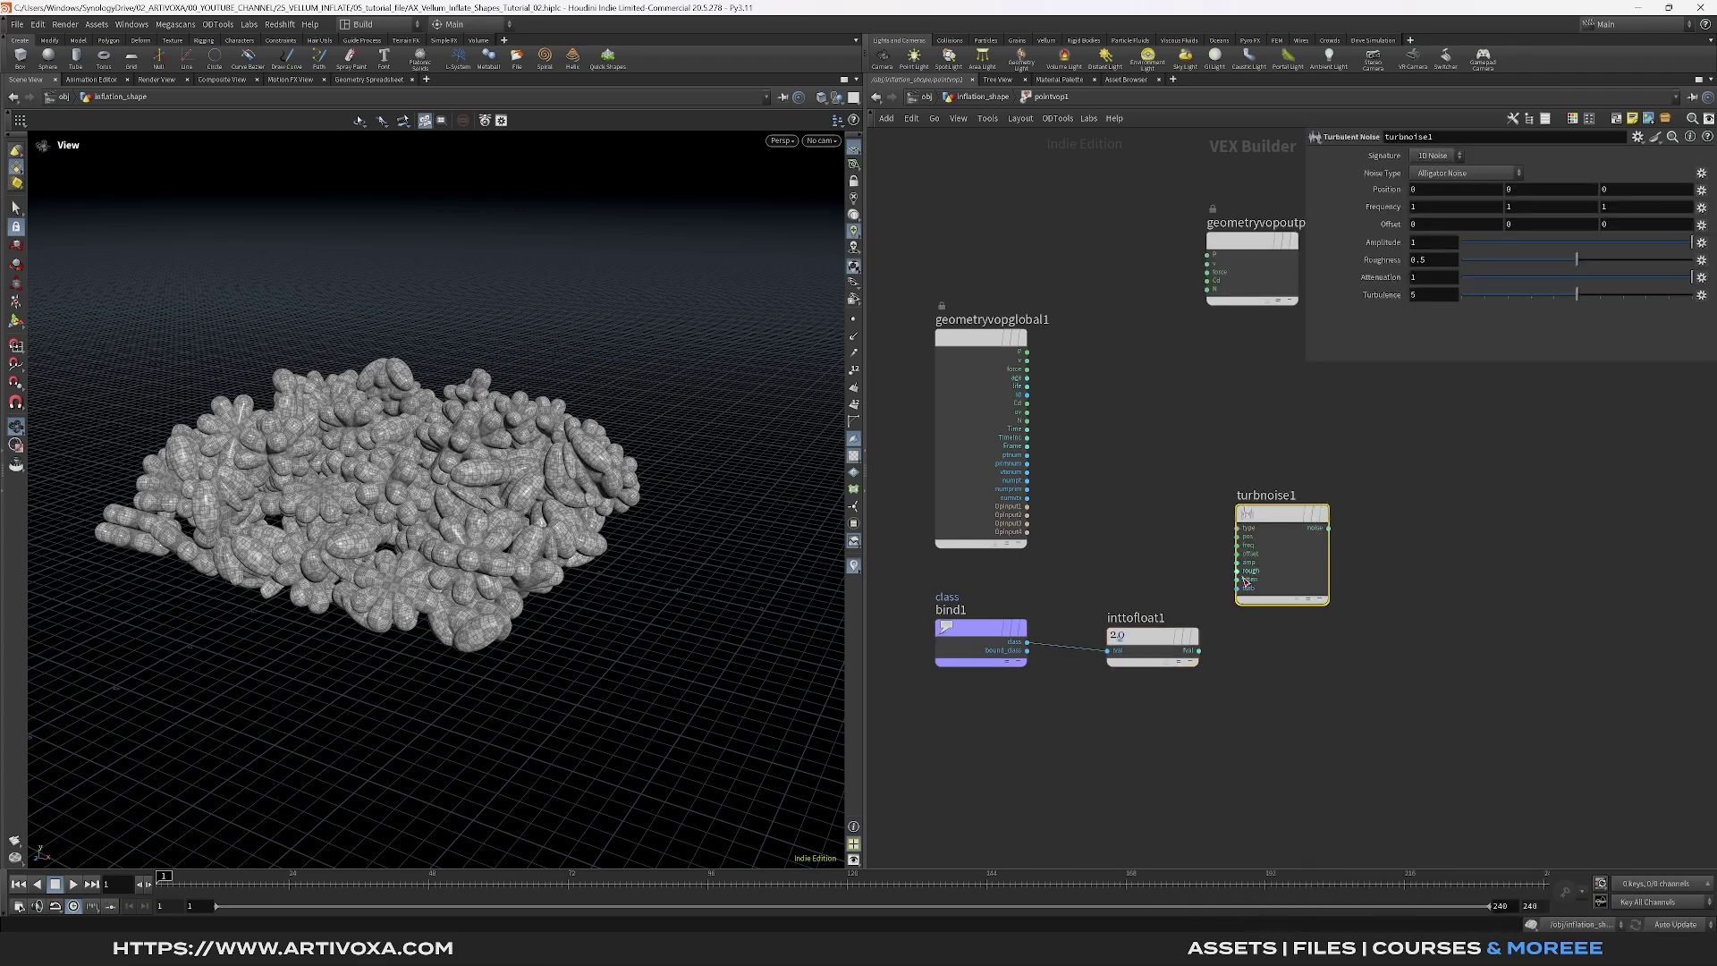
left_click_drag(1197, 658, 1227, 537)
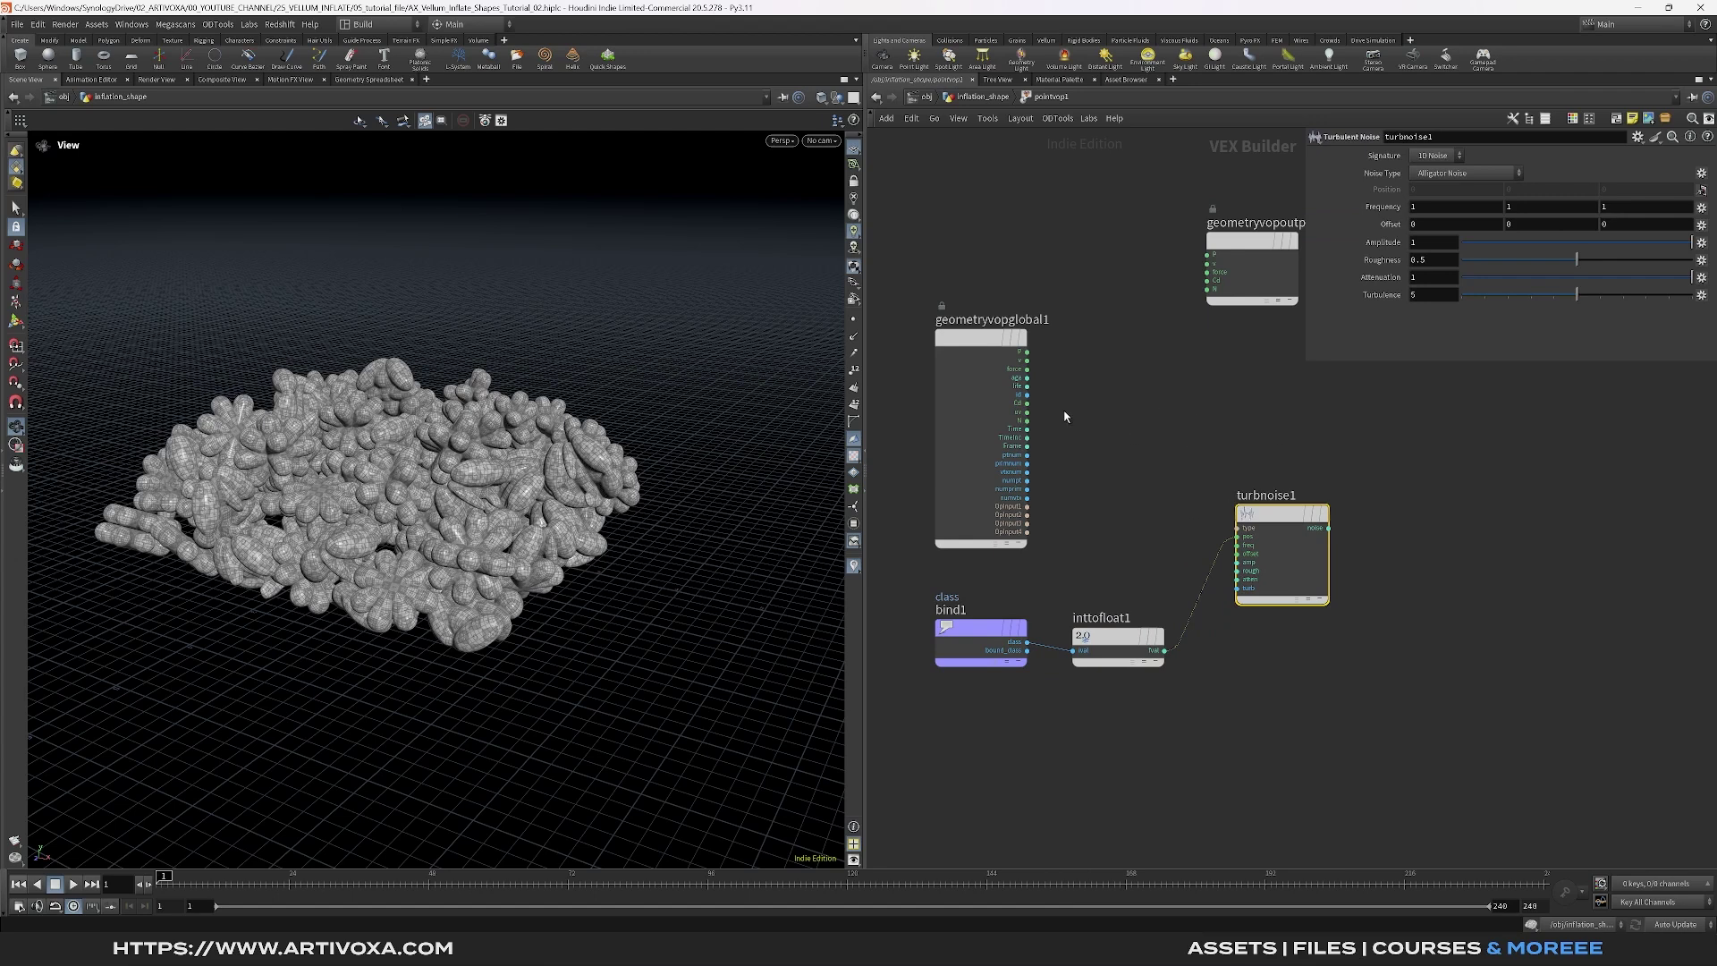
Wire the global Time output into the noise's offset and insert a Multiply Constant node on that connection
left_click_drag(1027, 429, 1238, 554)
key("Tab")
type("fit")
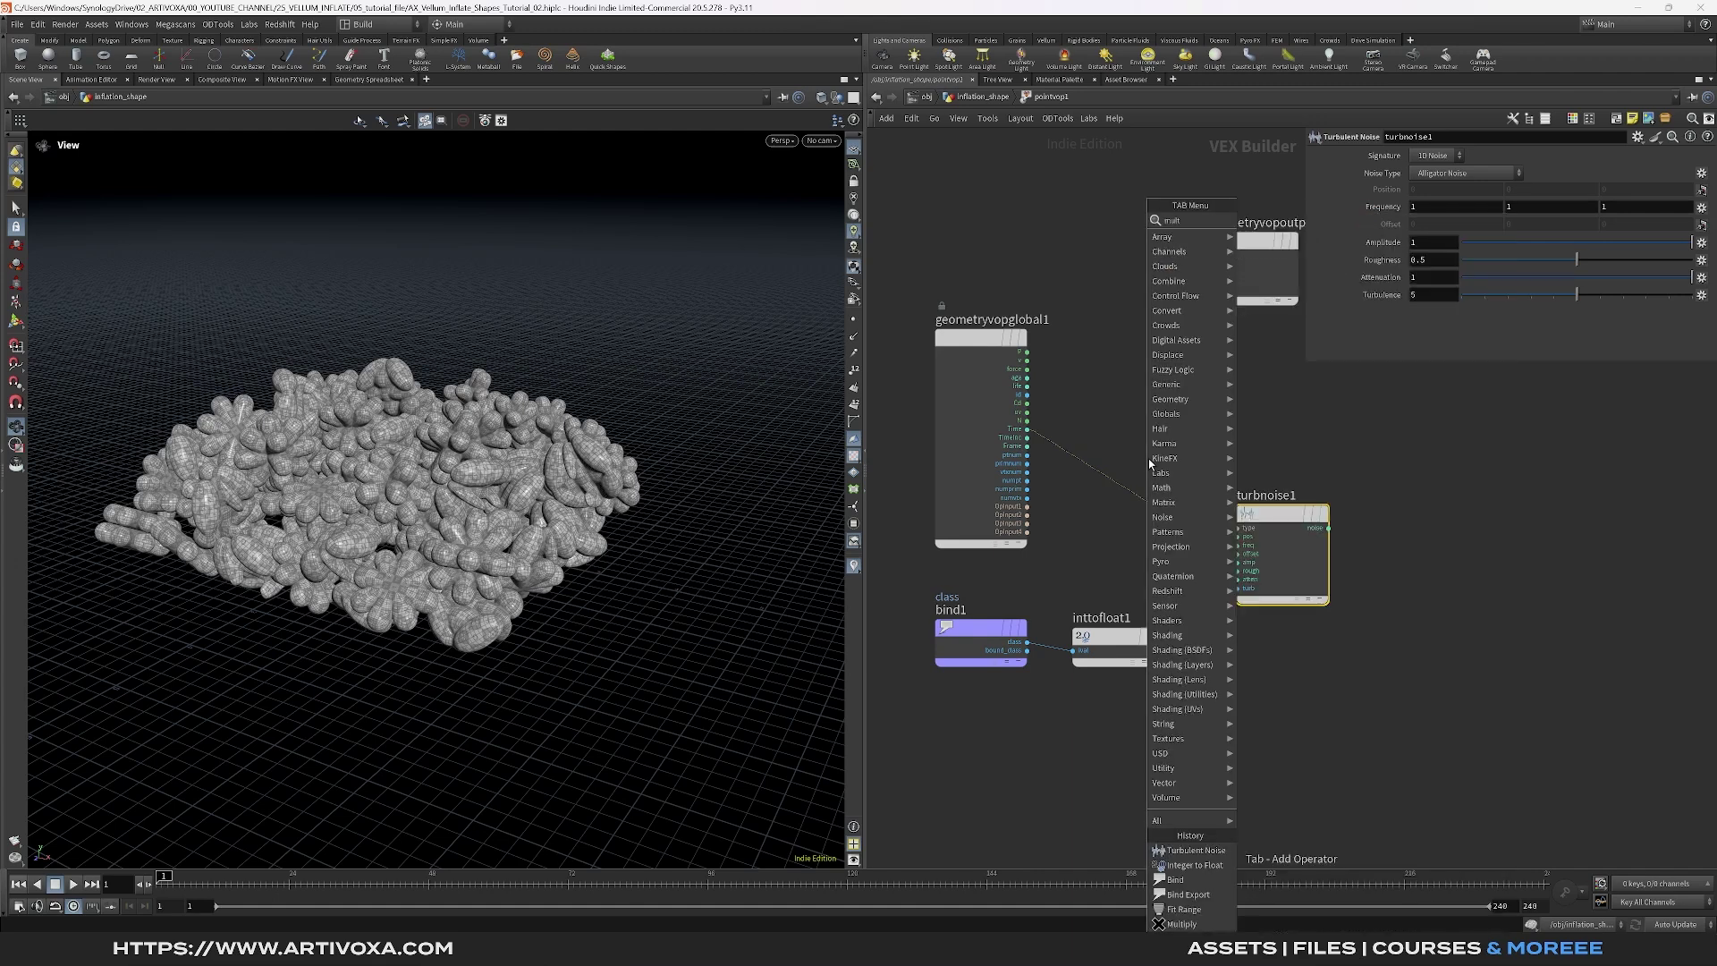
key("Return")
left_click(1148, 458)
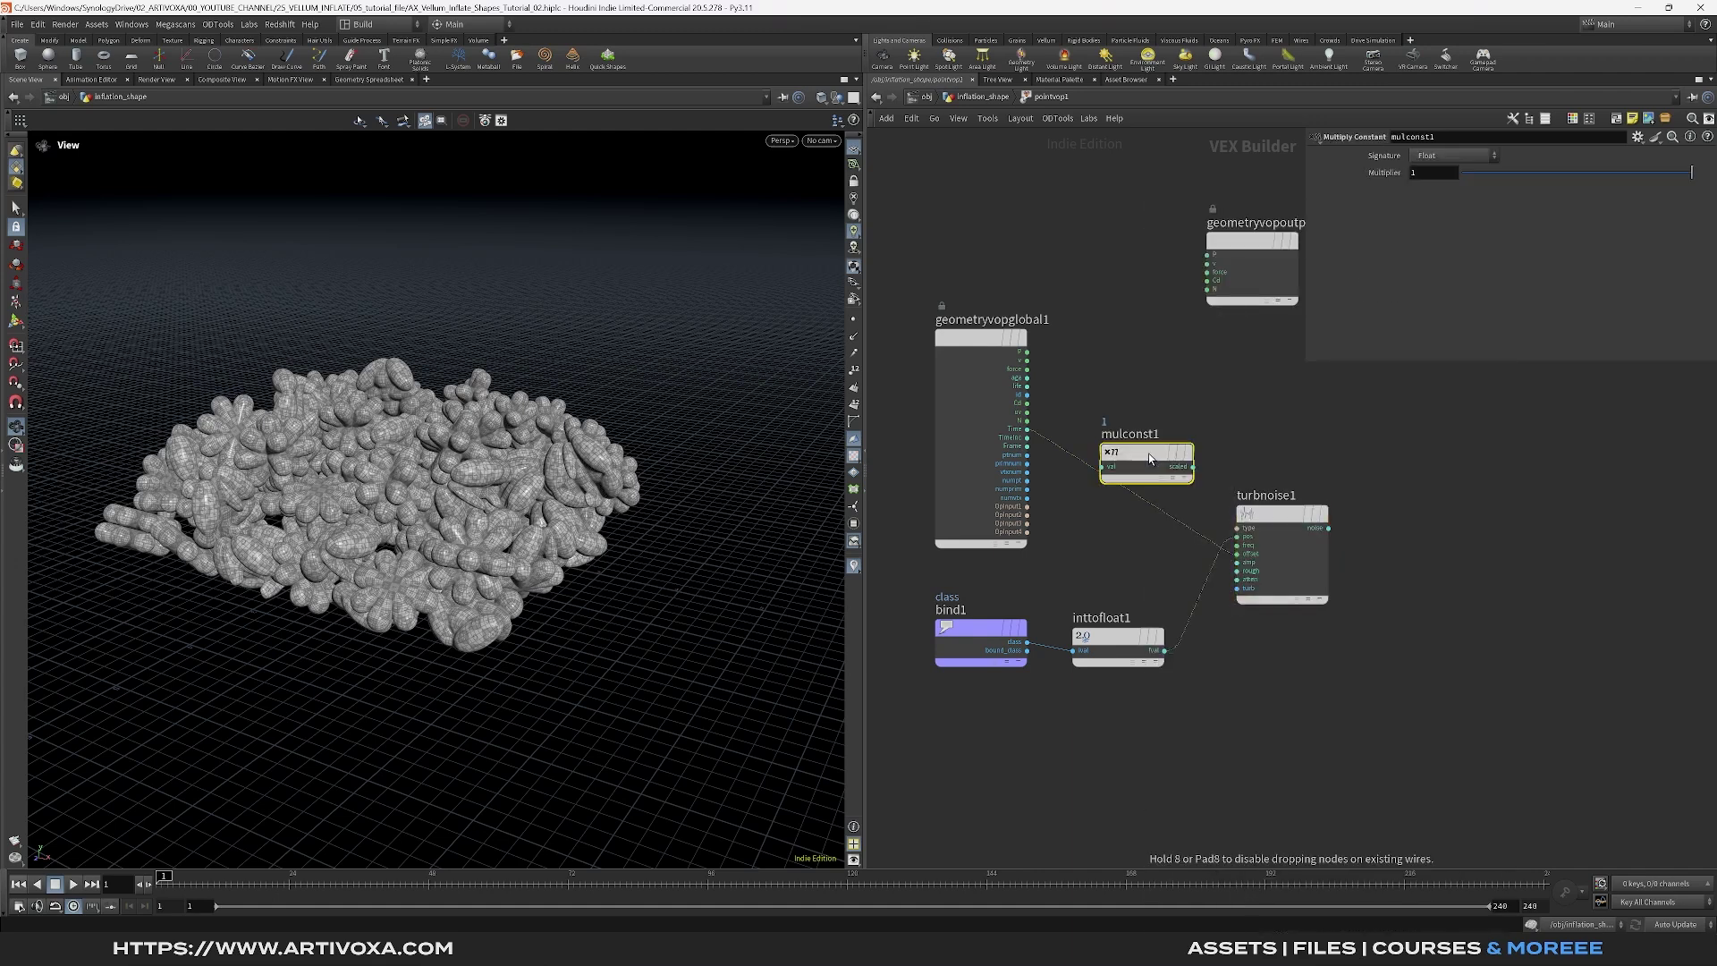
left_click_drag(1149, 454, 1136, 501)
Add a Fit Range node fed by the Turbulent Noise output
middle_click_drag(1378, 536, 1243, 528)
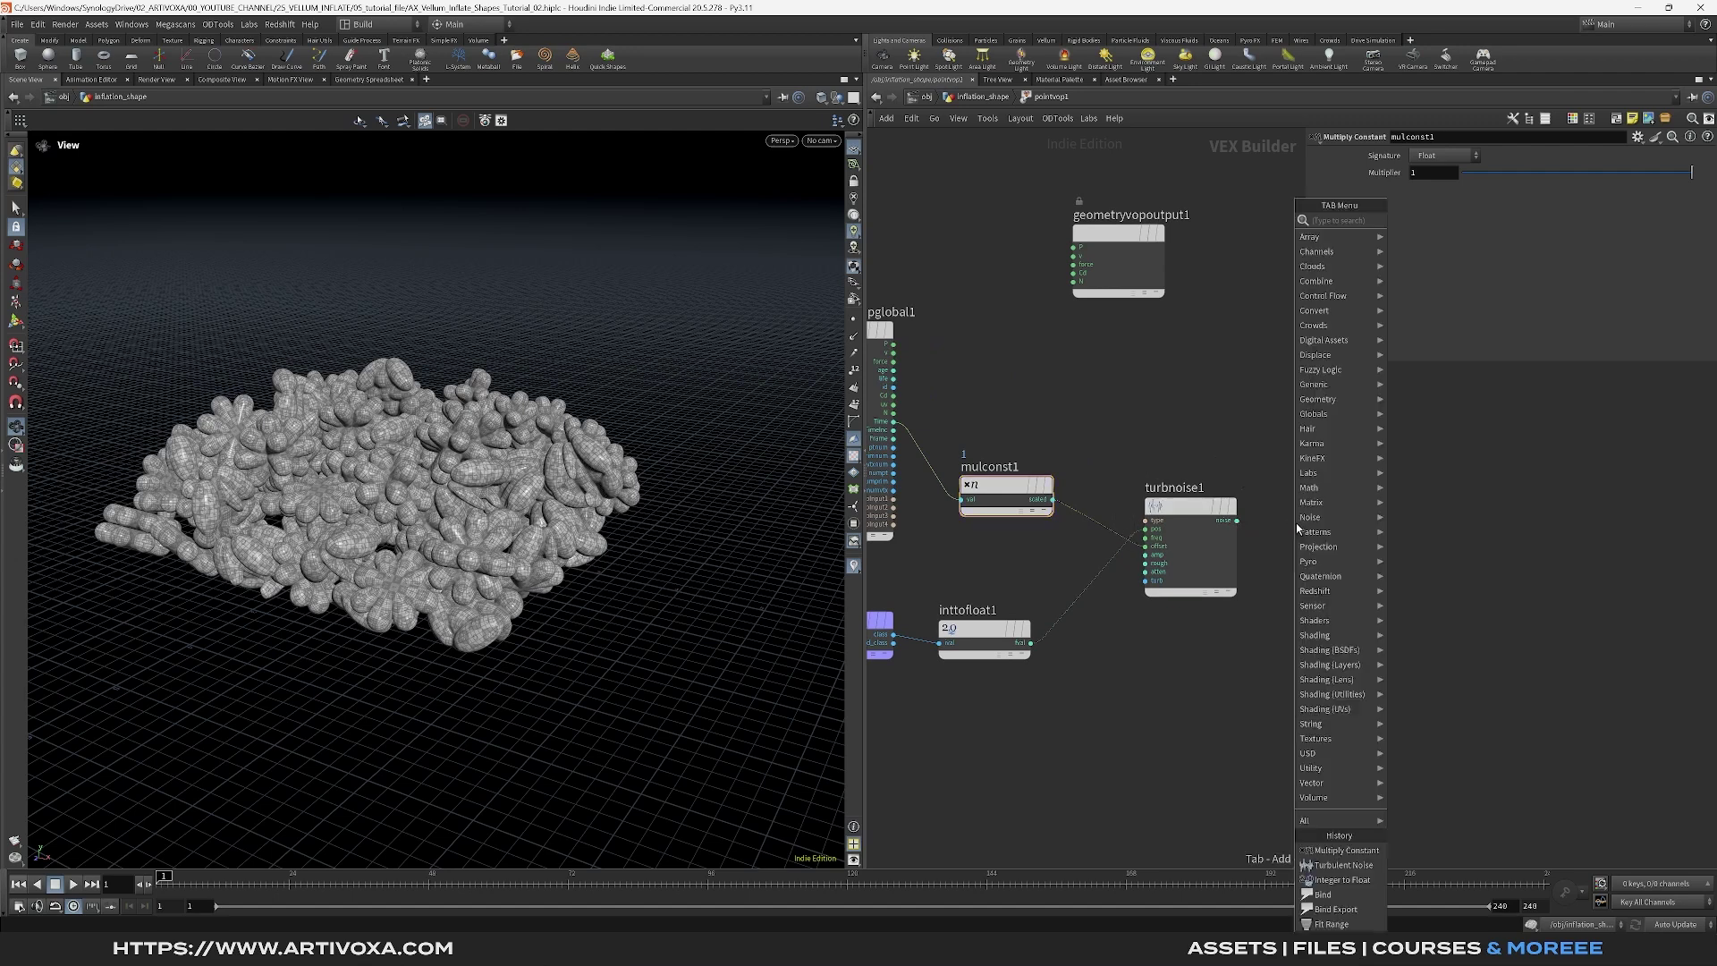
left_click(1237, 520)
key("Tab")
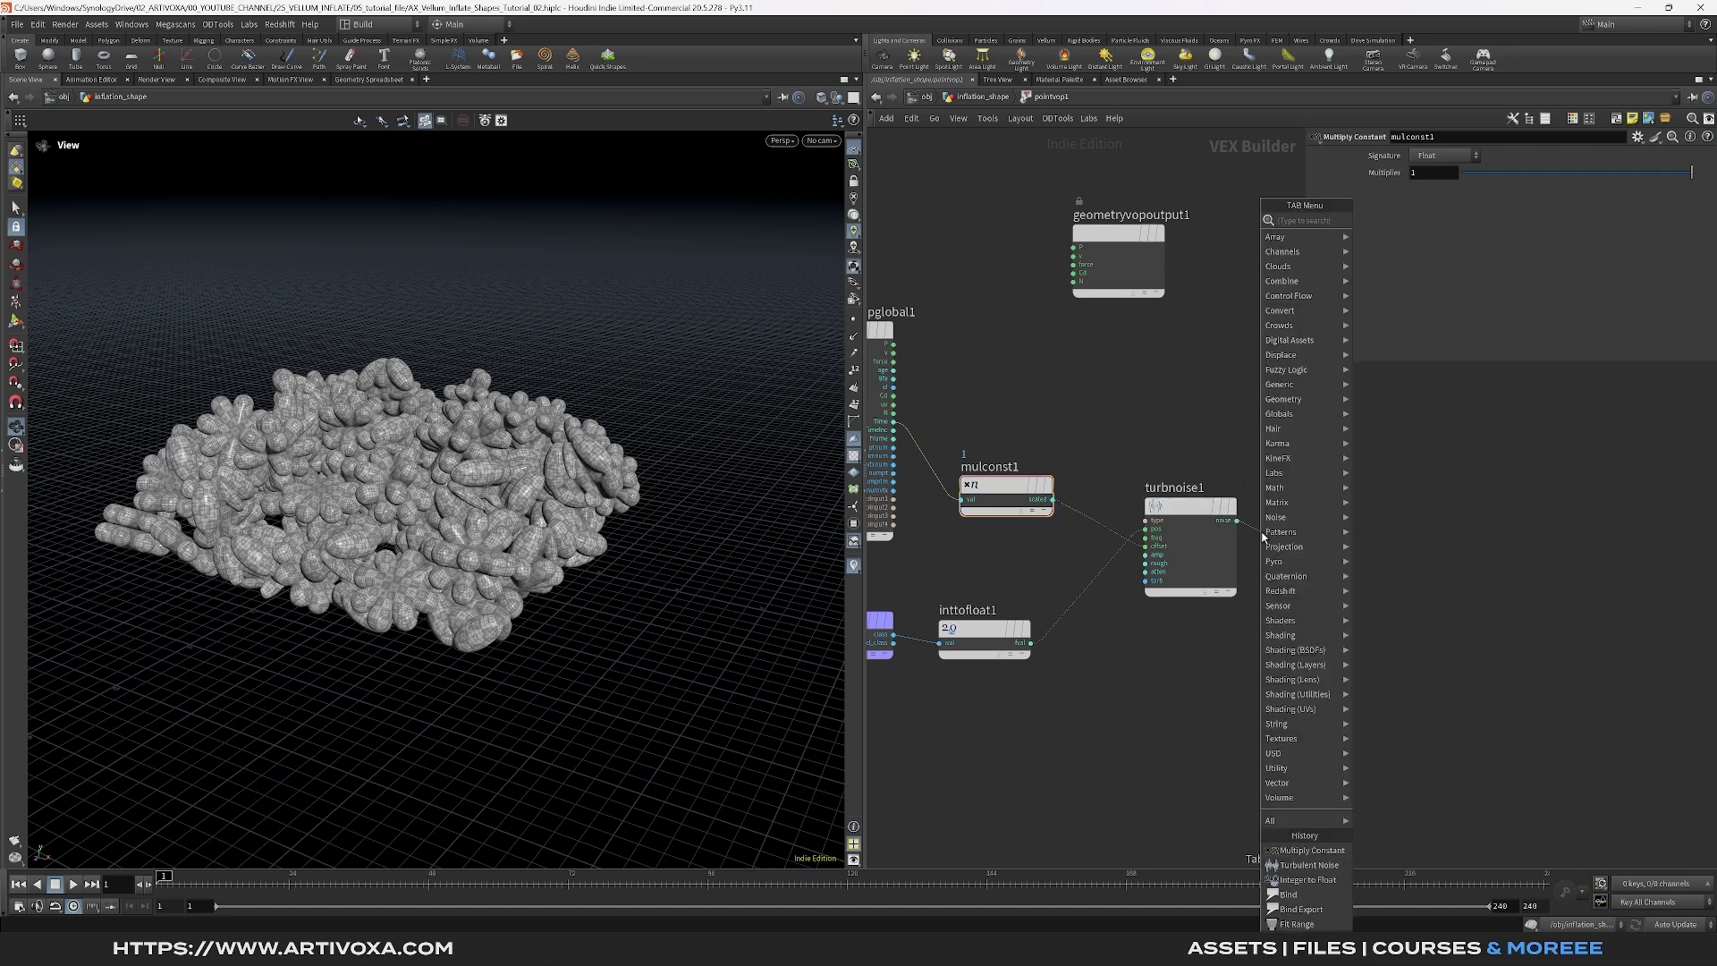
type("fit")
key("Return")
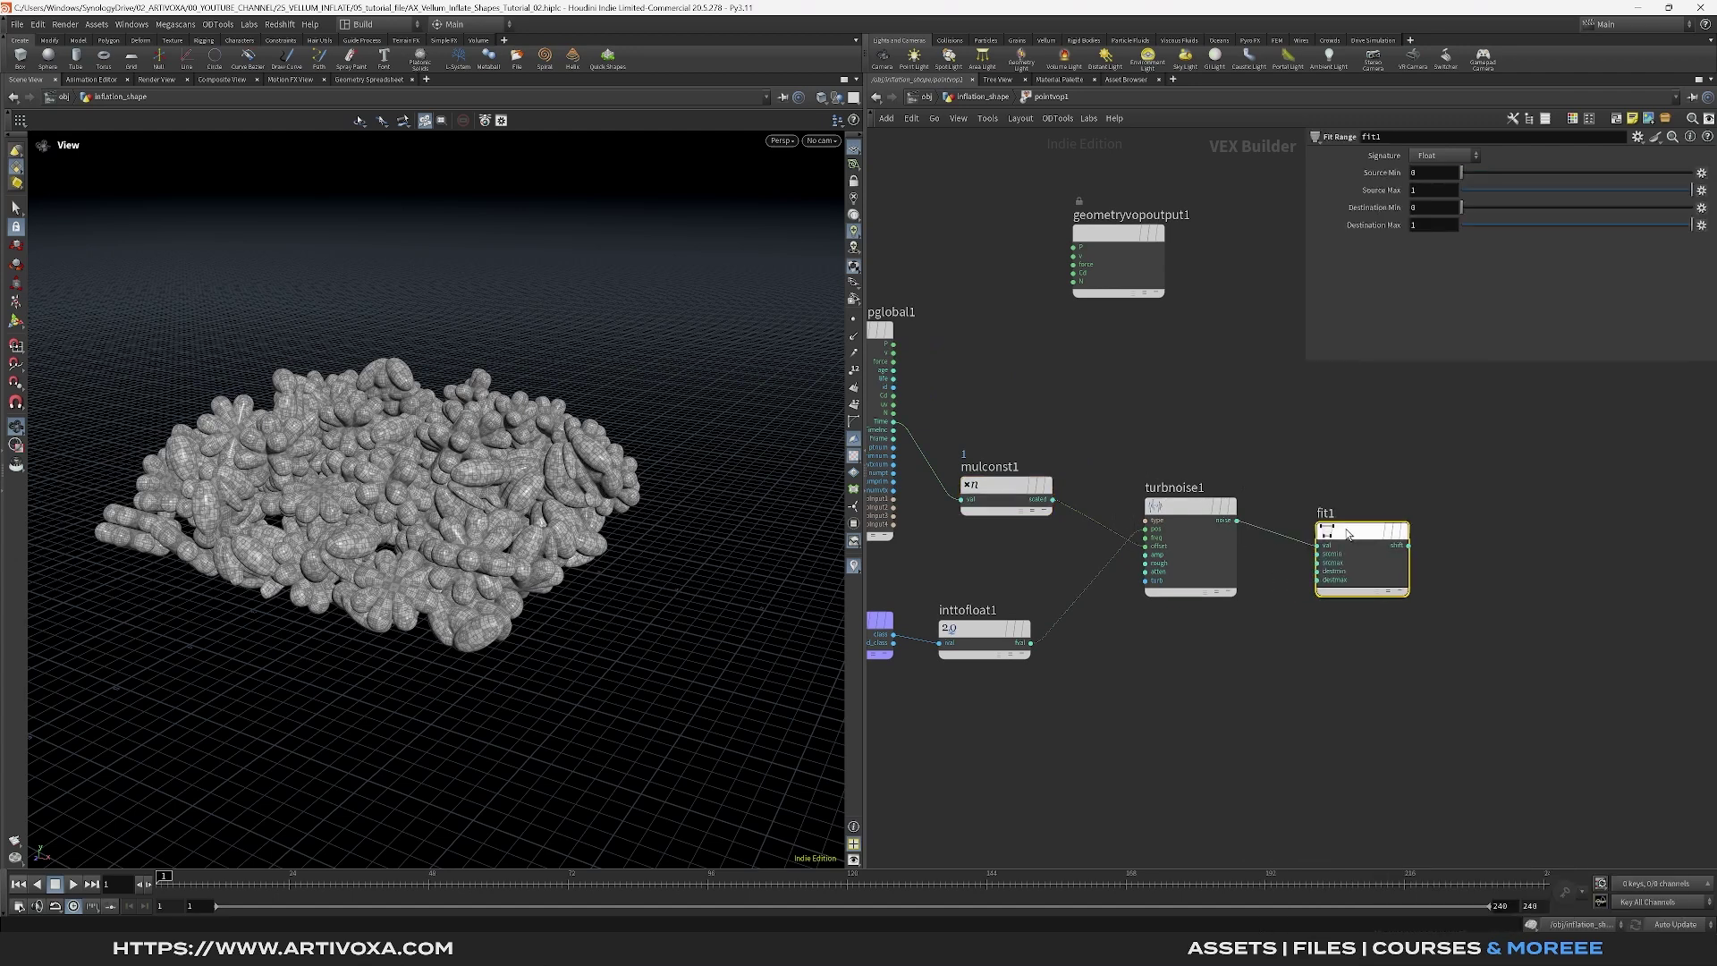
left_click(1345, 509)
Move the geometry output node beyond the Fit Range and connect the fitted noise to its Cd input
left_click_drag(1118, 235, 1521, 398)
middle_click_drag(1430, 523, 1393, 516)
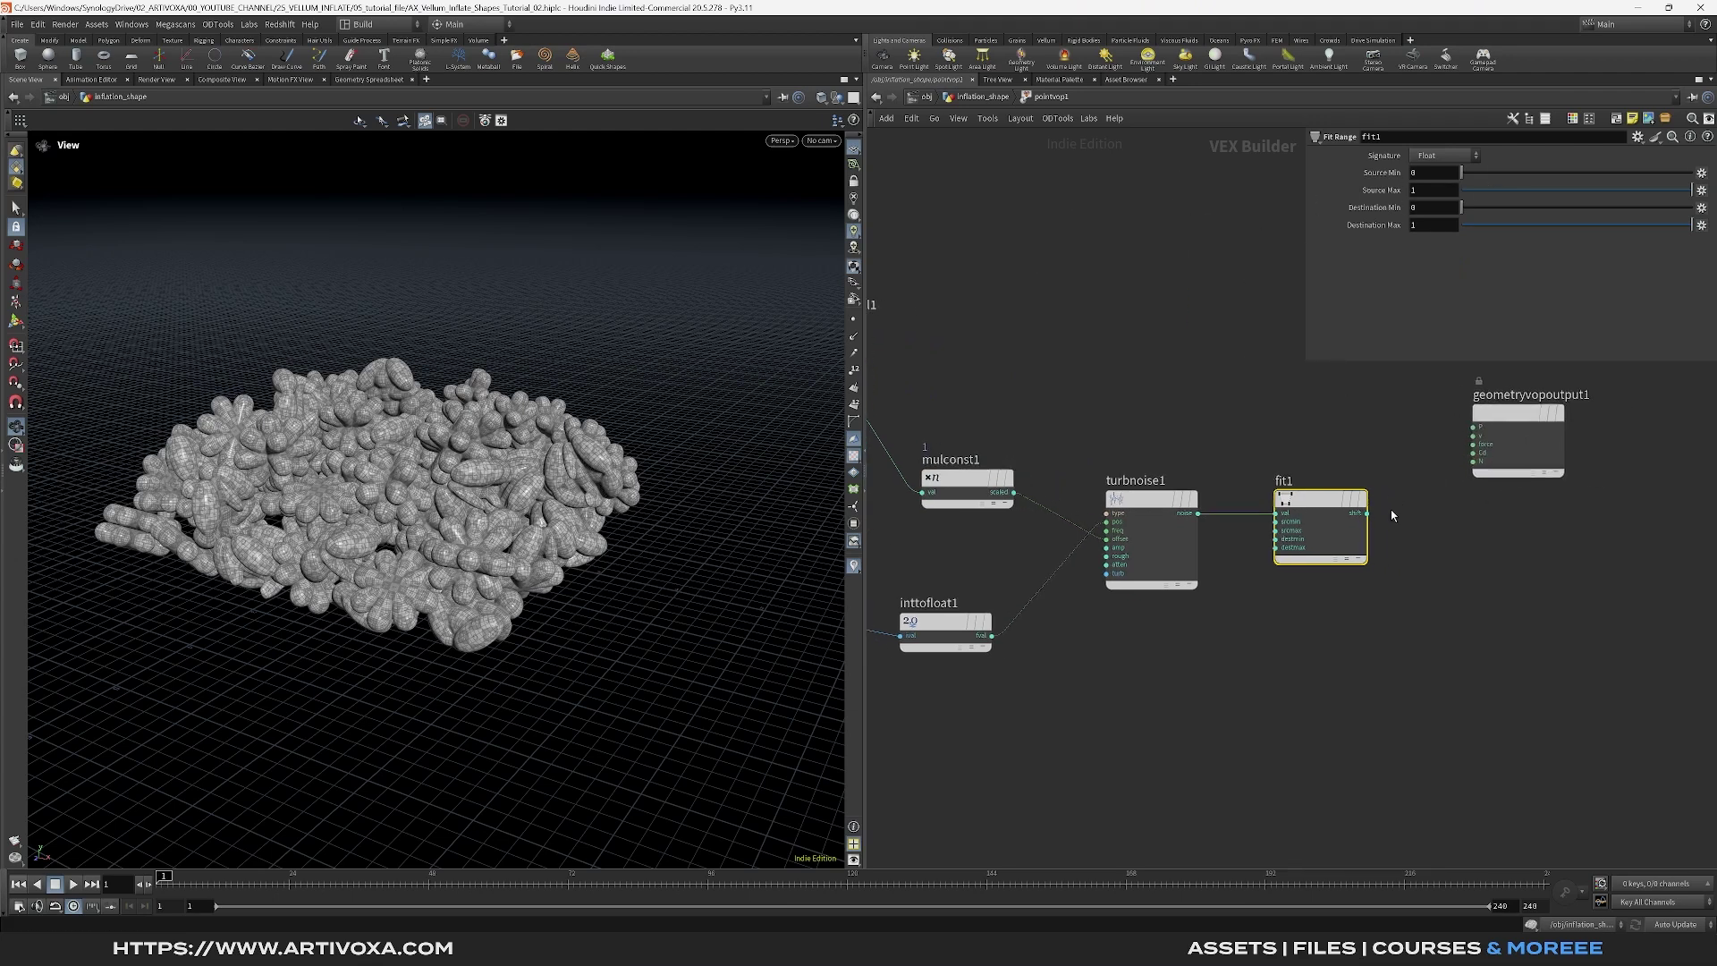
left_click_drag(1371, 515, 1473, 453)
middle_click_drag(1373, 519, 1263, 513)
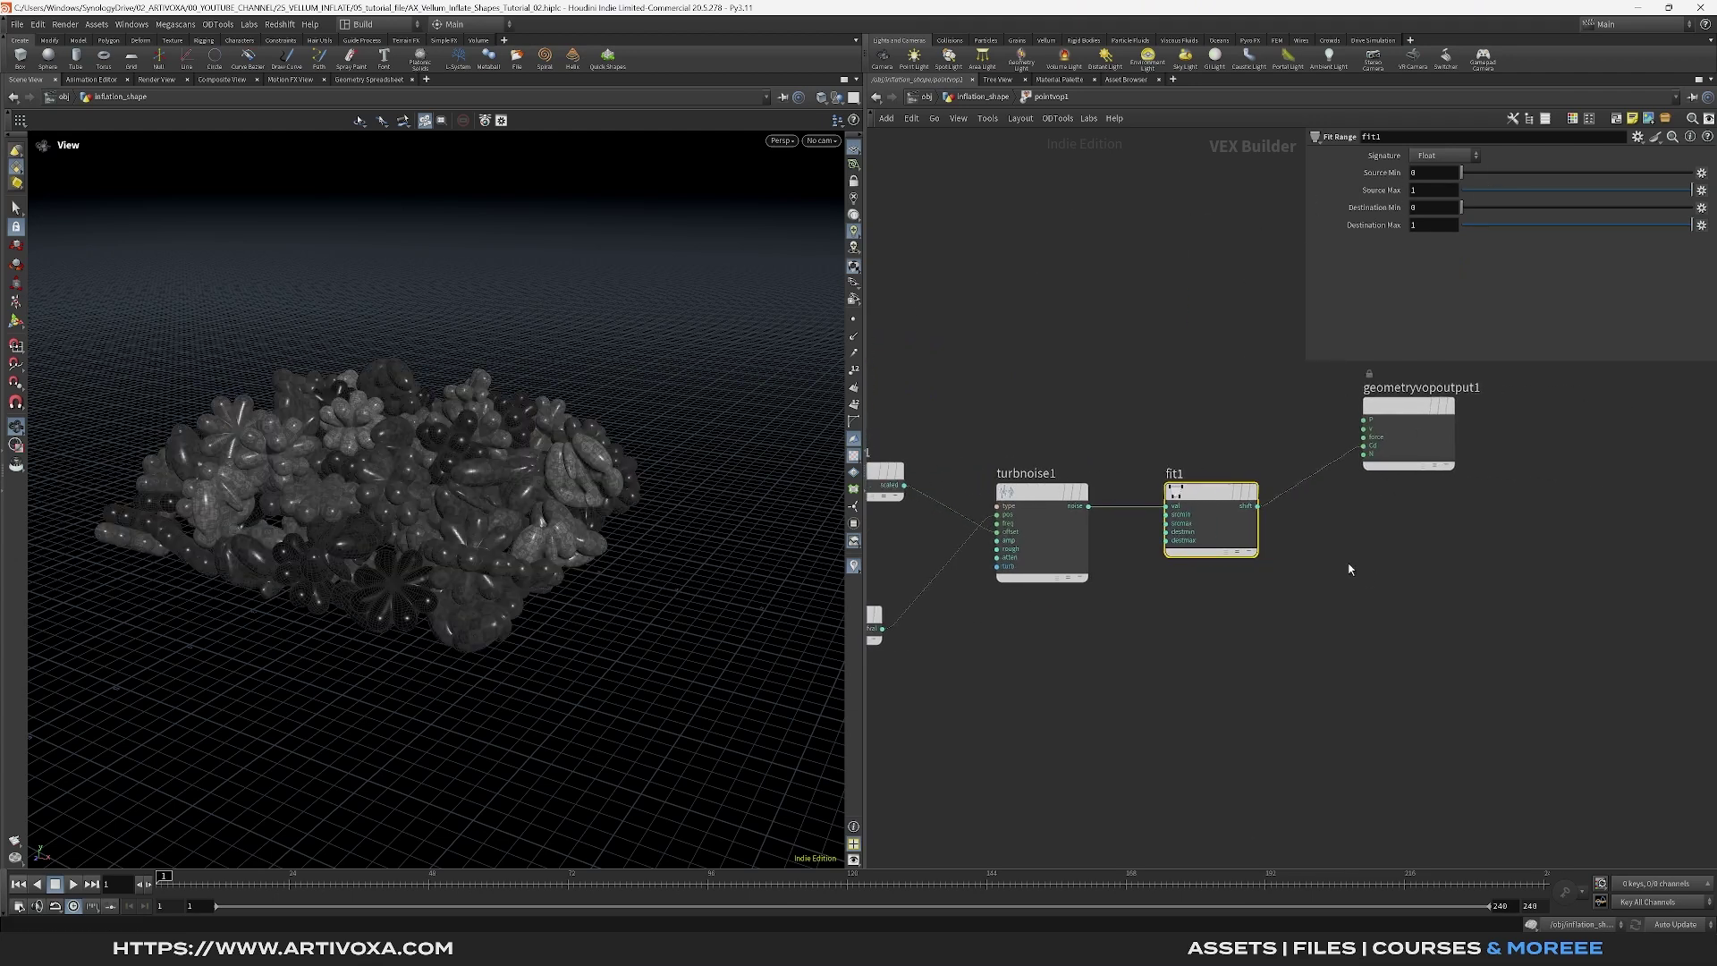
Add a Bind node fed by the Fit Range output and name its parameter inflation
left_click(1258, 507)
key("Tab")
type("bind")
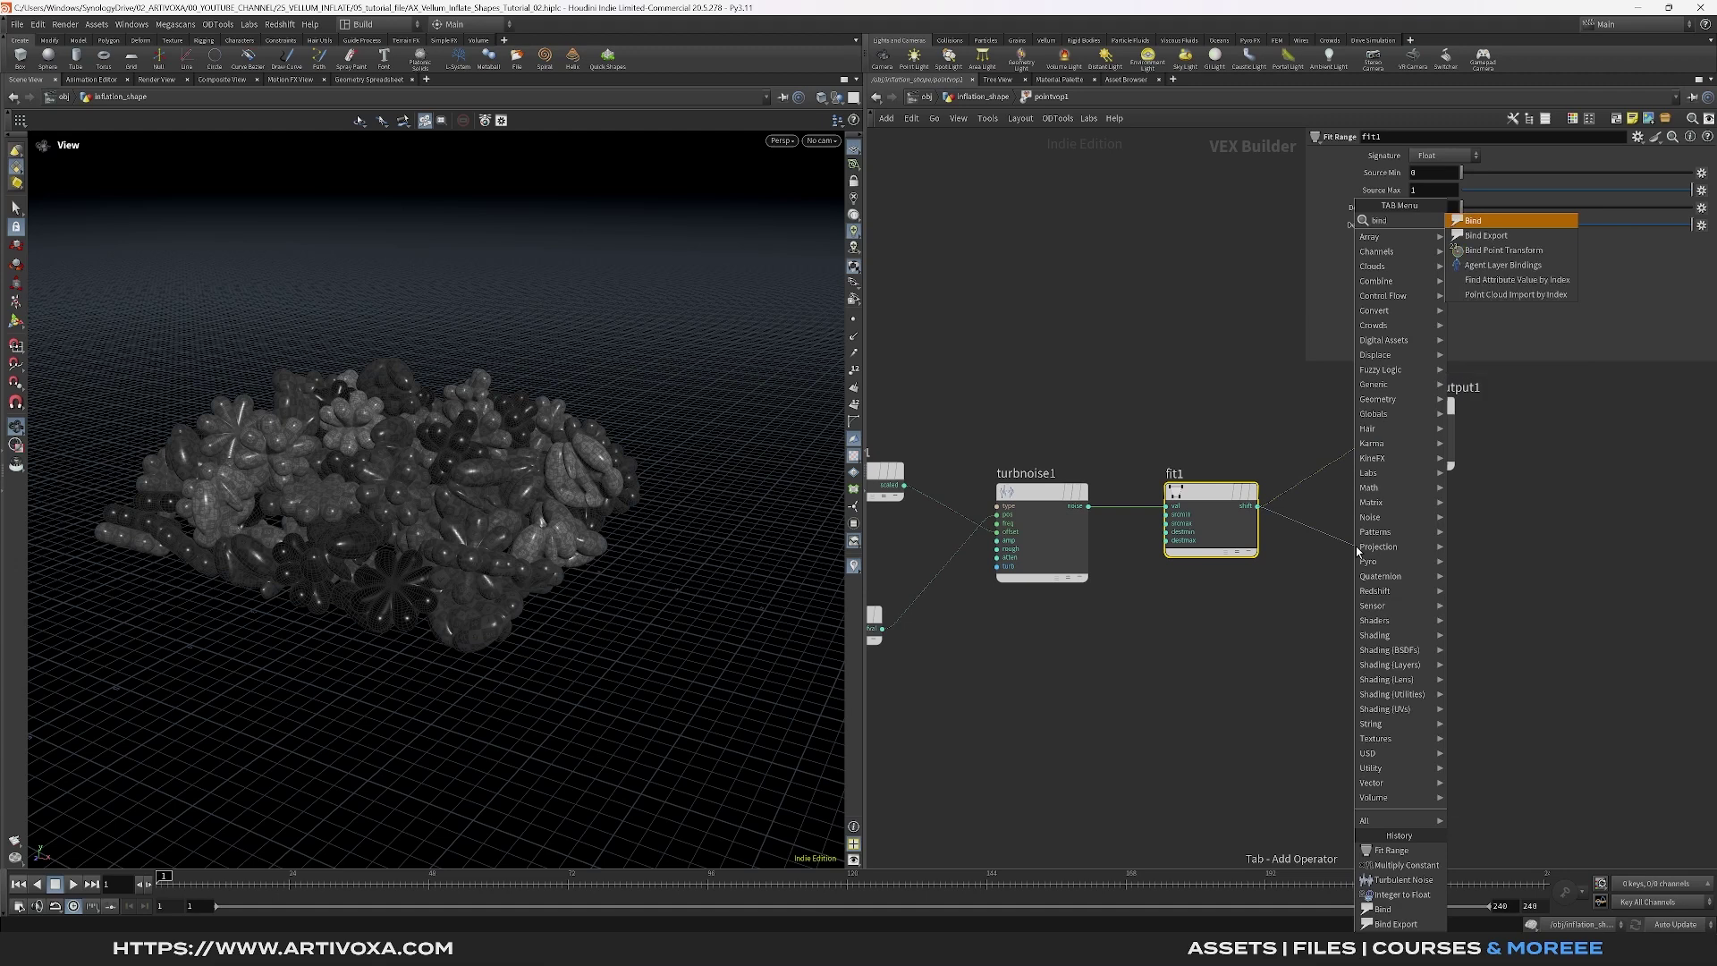
key("Return")
left_click_drag(1388, 651, 1389, 648)
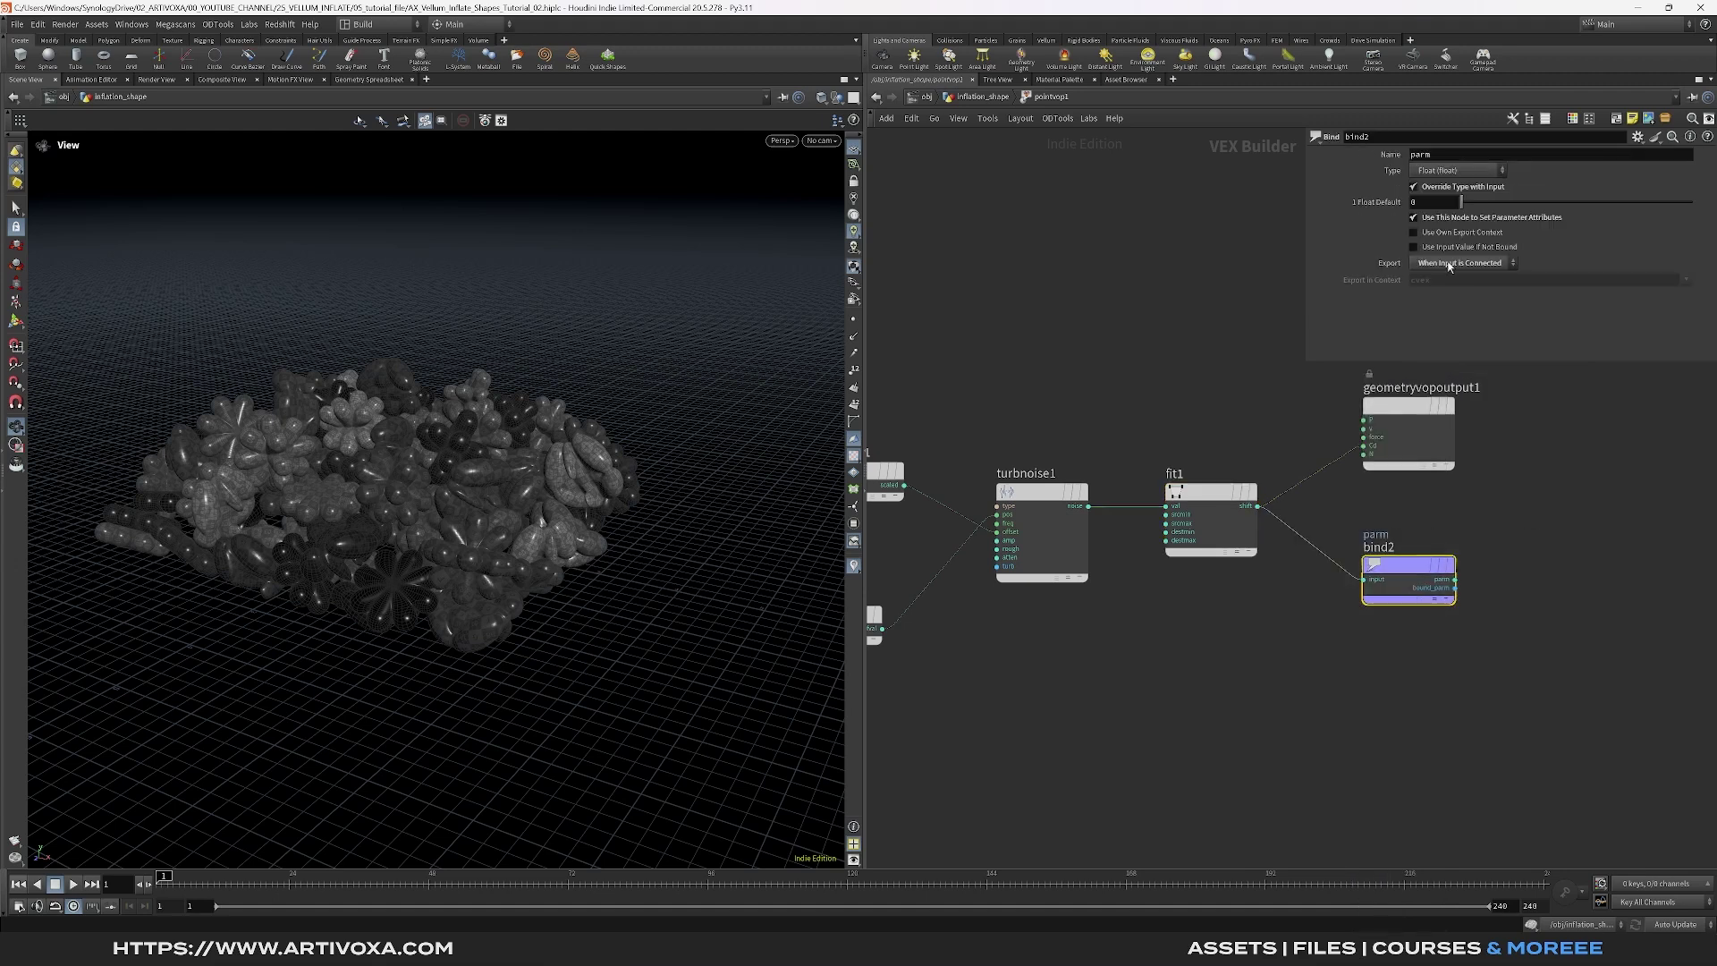
double_click(1458, 154)
type("in")
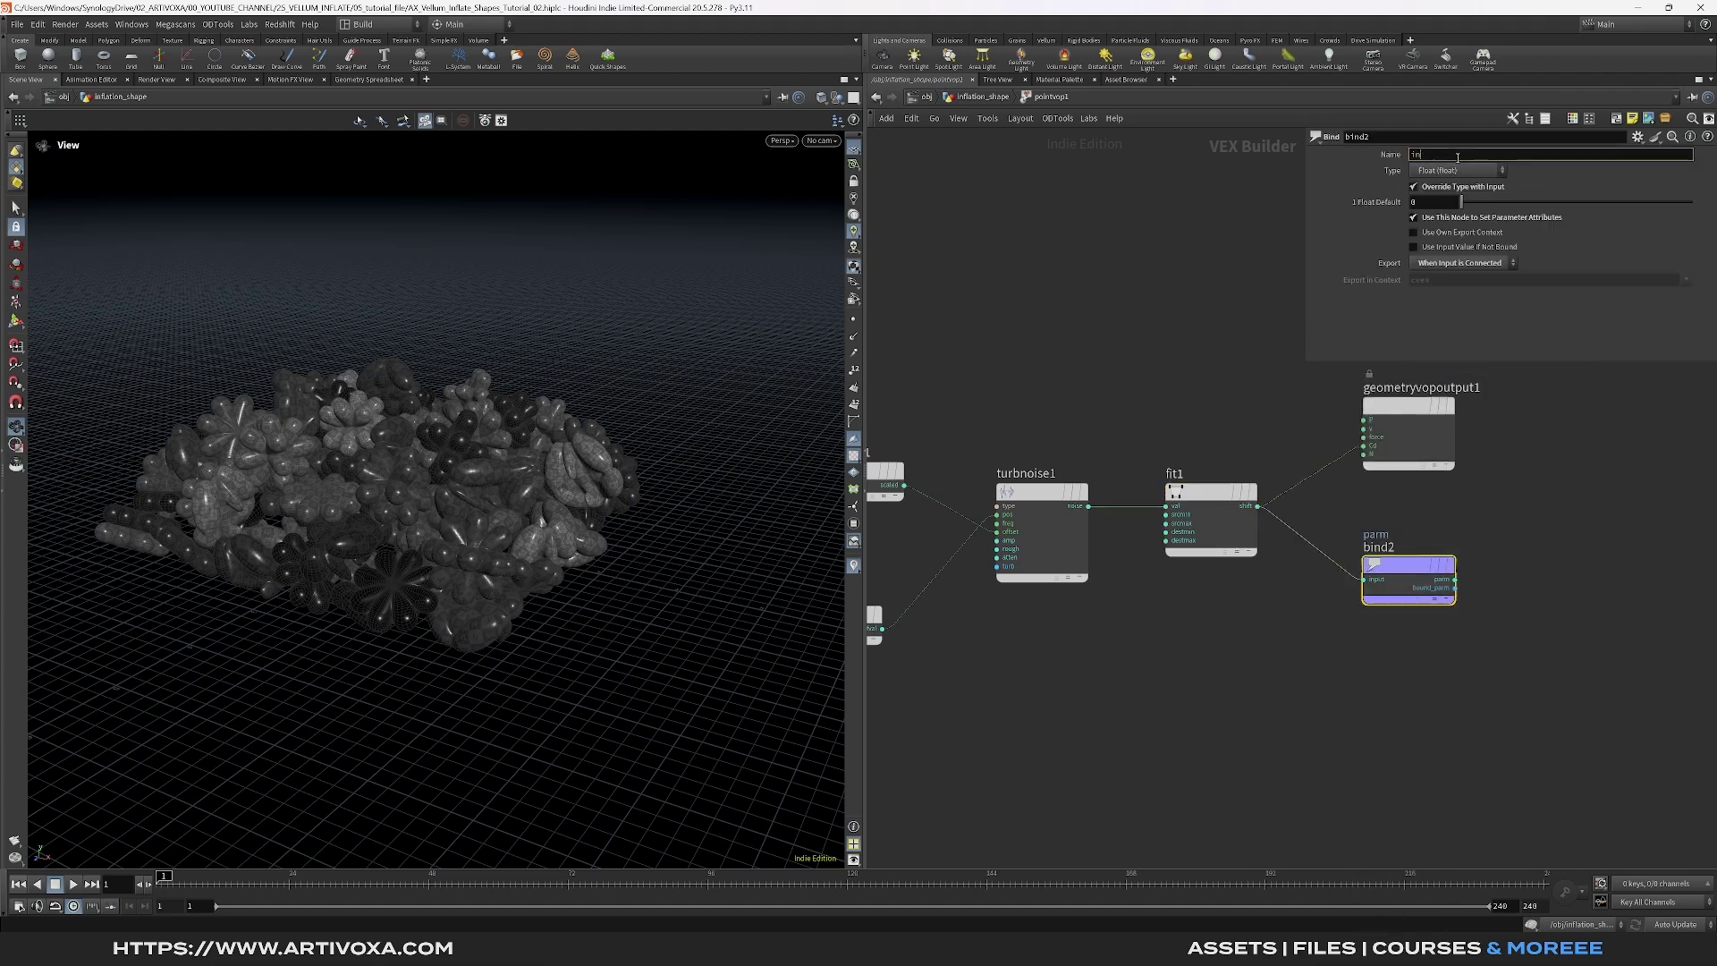
type("flatoion")
key("Return")
Raise the Fit Range node's source minimum slightly and lower its source maximum to strengthen the noise contrast between shapes
middle_click_drag(1181, 429, 1251, 451)
left_click(1297, 537)
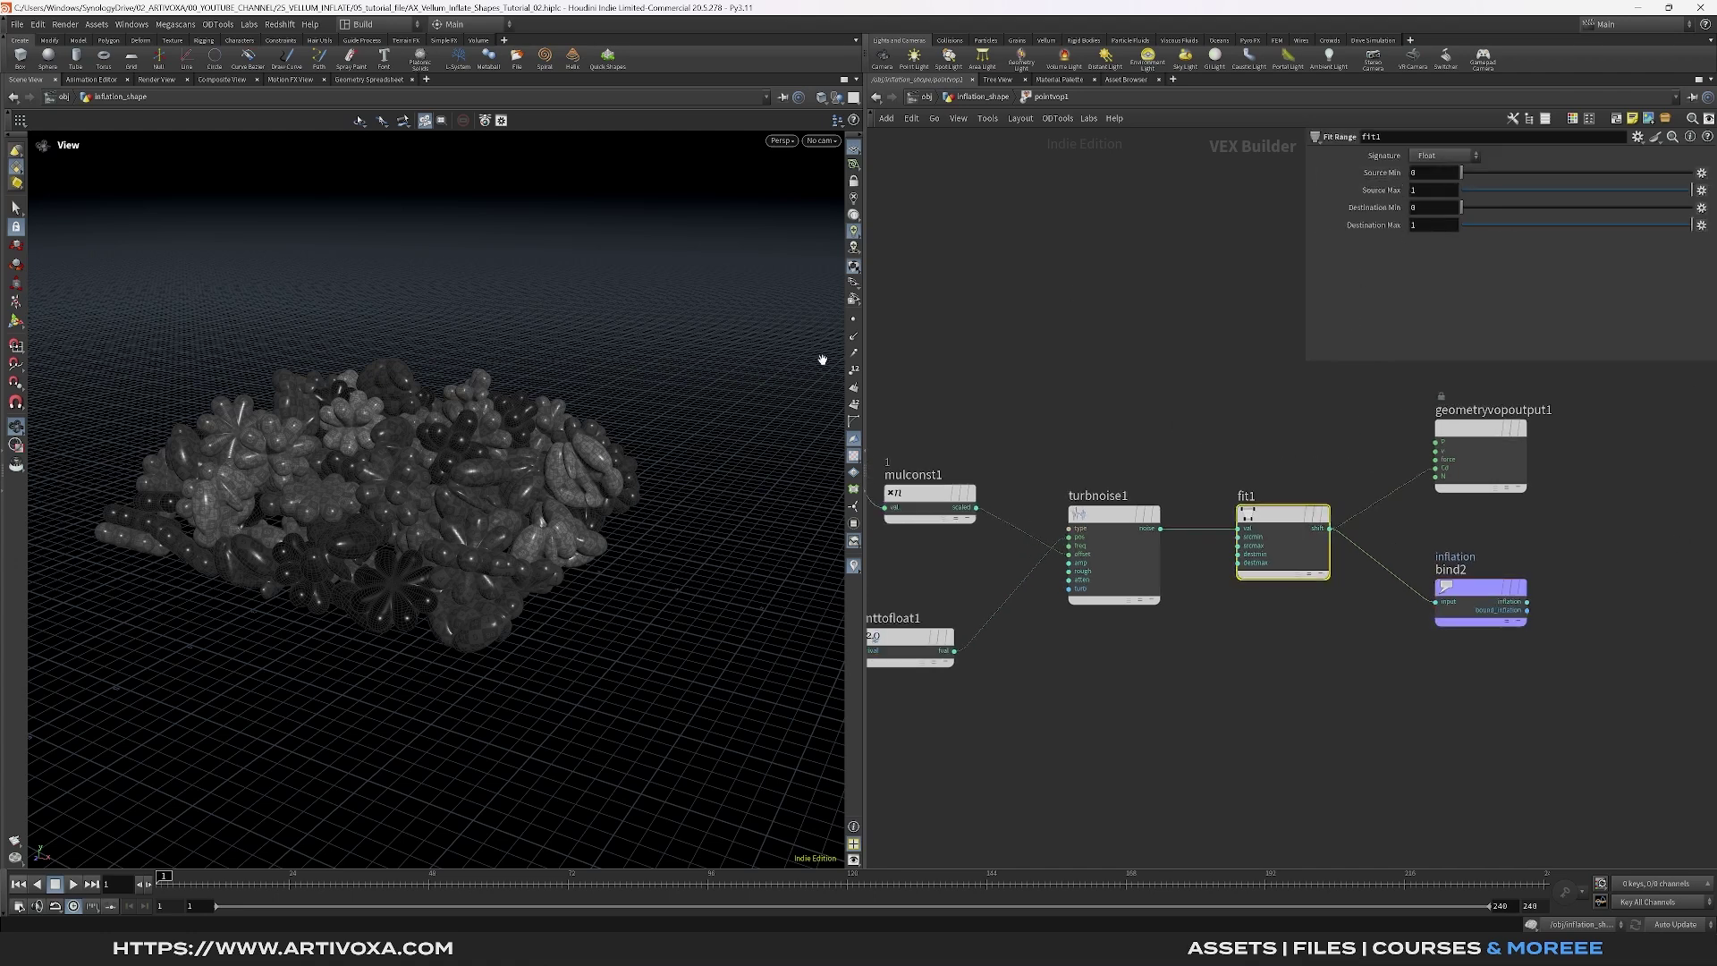
left_click_drag(454, 503, 537, 486)
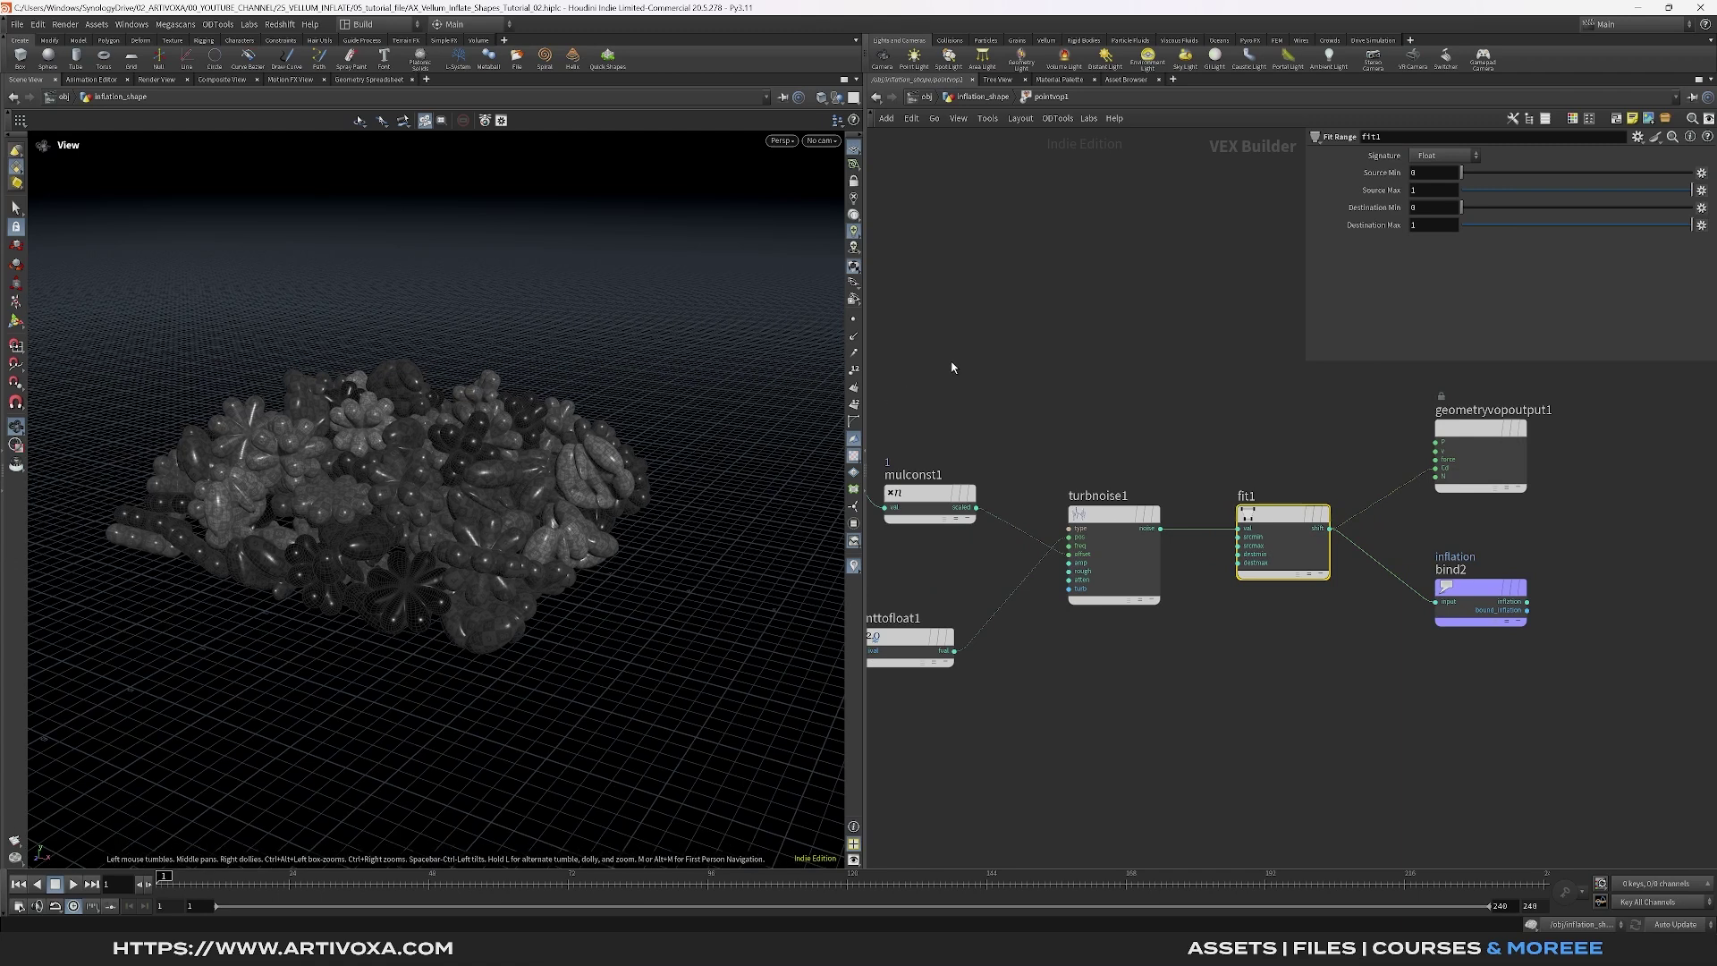
mouse_move(1465, 172)
left_mouse_down()
mouse_move(1501, 172)
mouse_move(1482, 177)
left_mouse_up()
mouse_move(1688, 190)
left_mouse_down()
mouse_move(1593, 195)
mouse_move(1621, 191)
left_mouse_up()
Set the multiplier of the Multiply Constant node on the time connection to 0.4
scroll(1233, 405, "down", 3)
left_click_drag(1040, 461, 1018, 499)
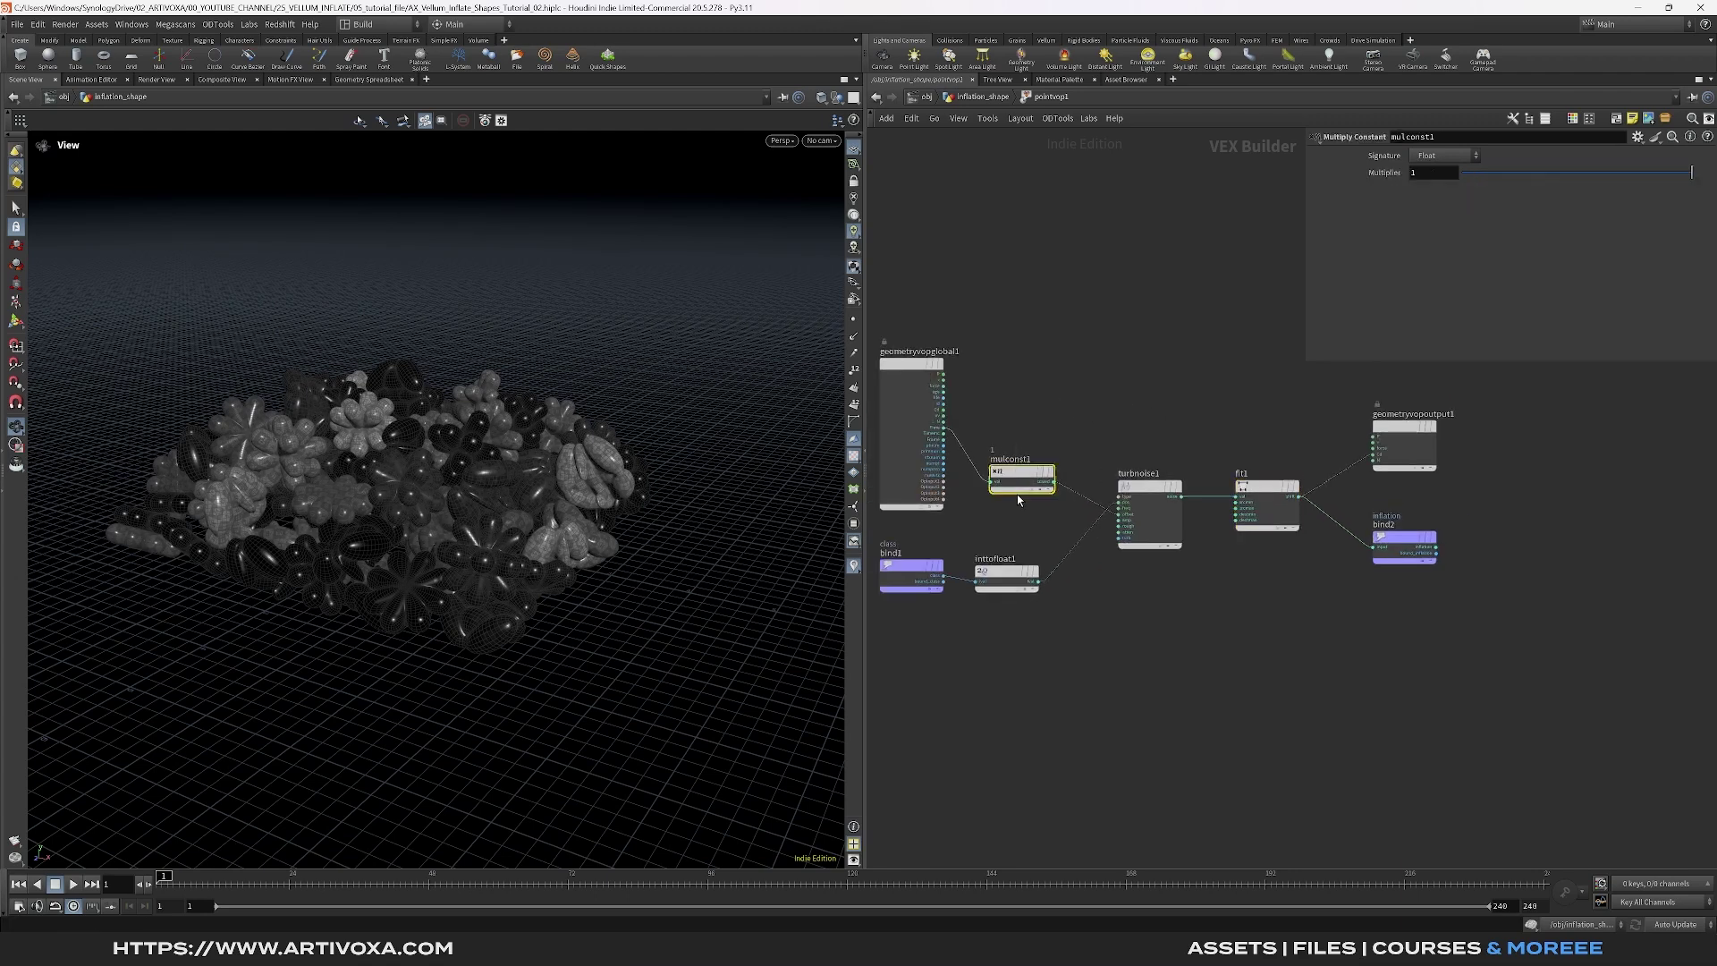
left_click(1439, 174)
type("0.4")
key("Return")
scroll(1182, 369, "down", 2)
scroll(1163, 368, "up", 2)
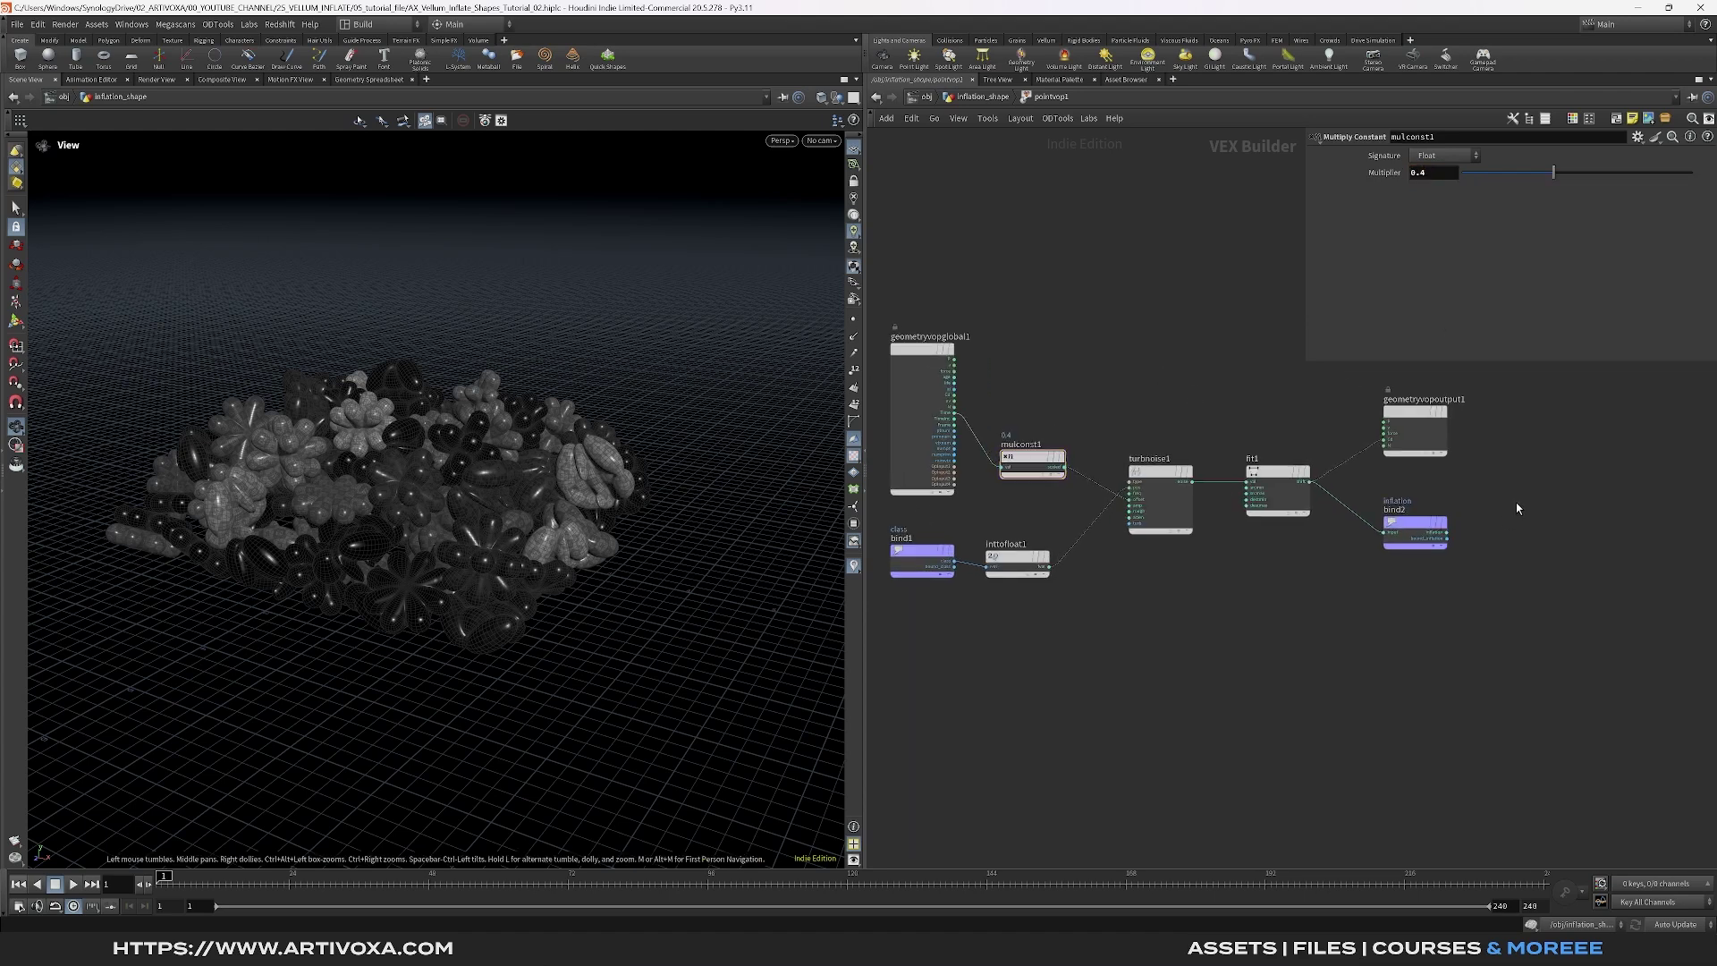
Return to the geometry network, append a Null after the point VOP, and name it OUT_ATTRIBS
left_click(1416, 532)
double_click(1475, 155)
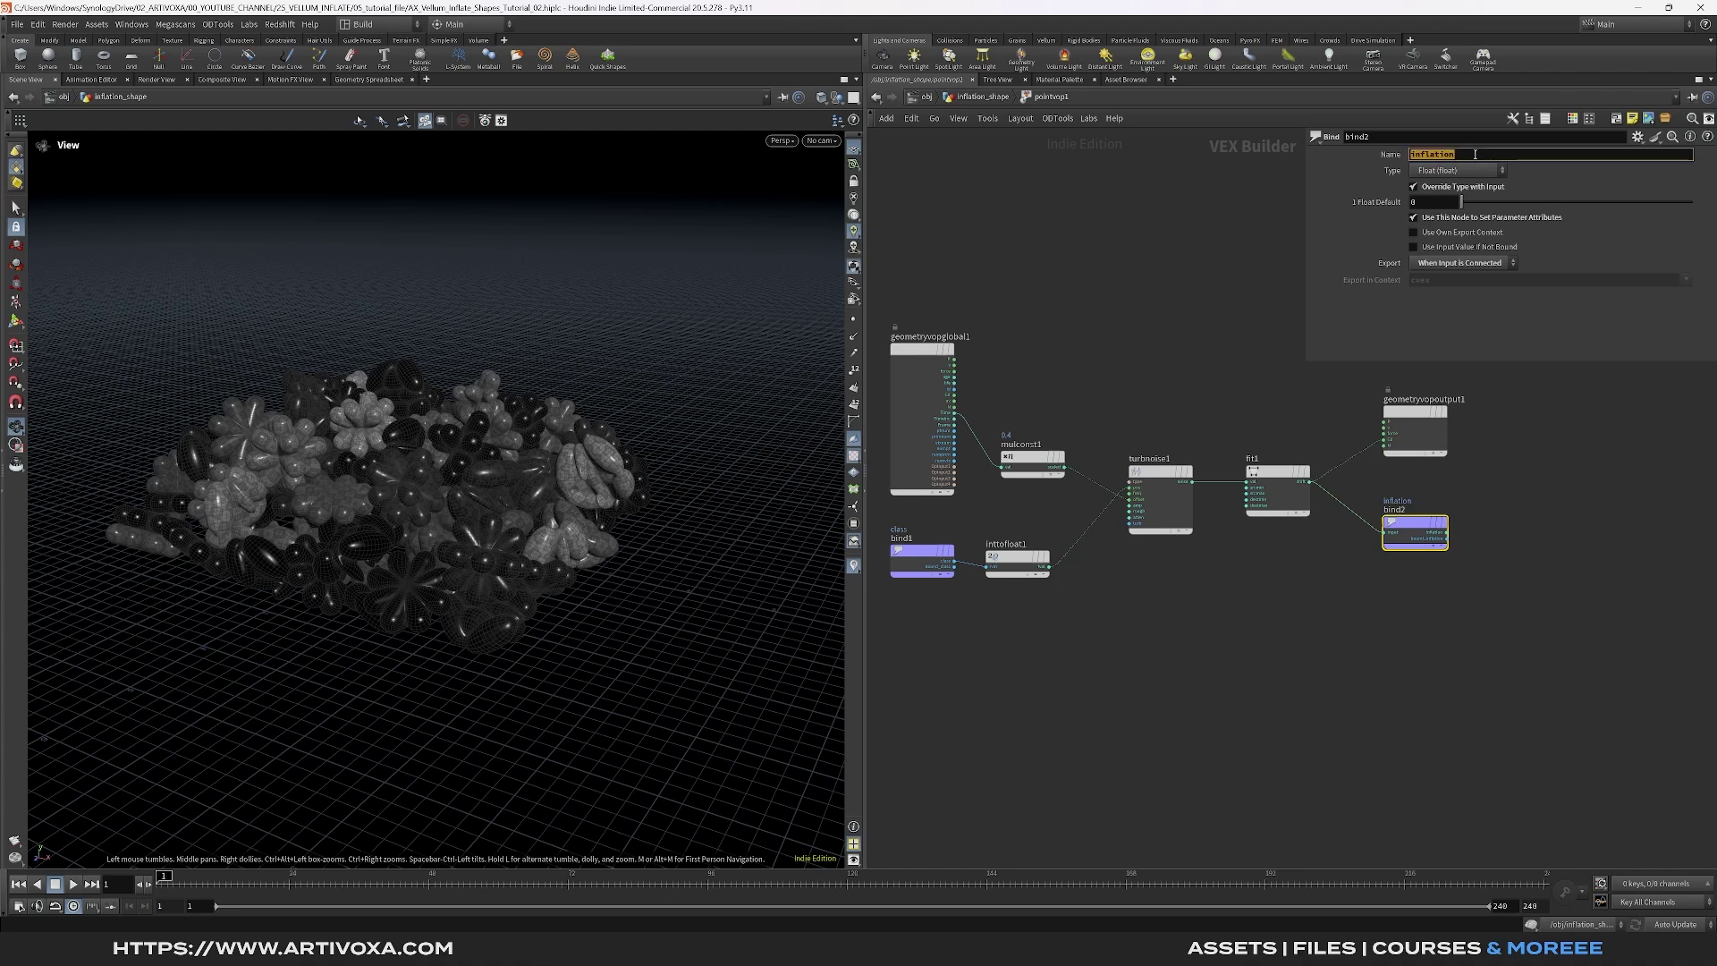
left_click(981, 100)
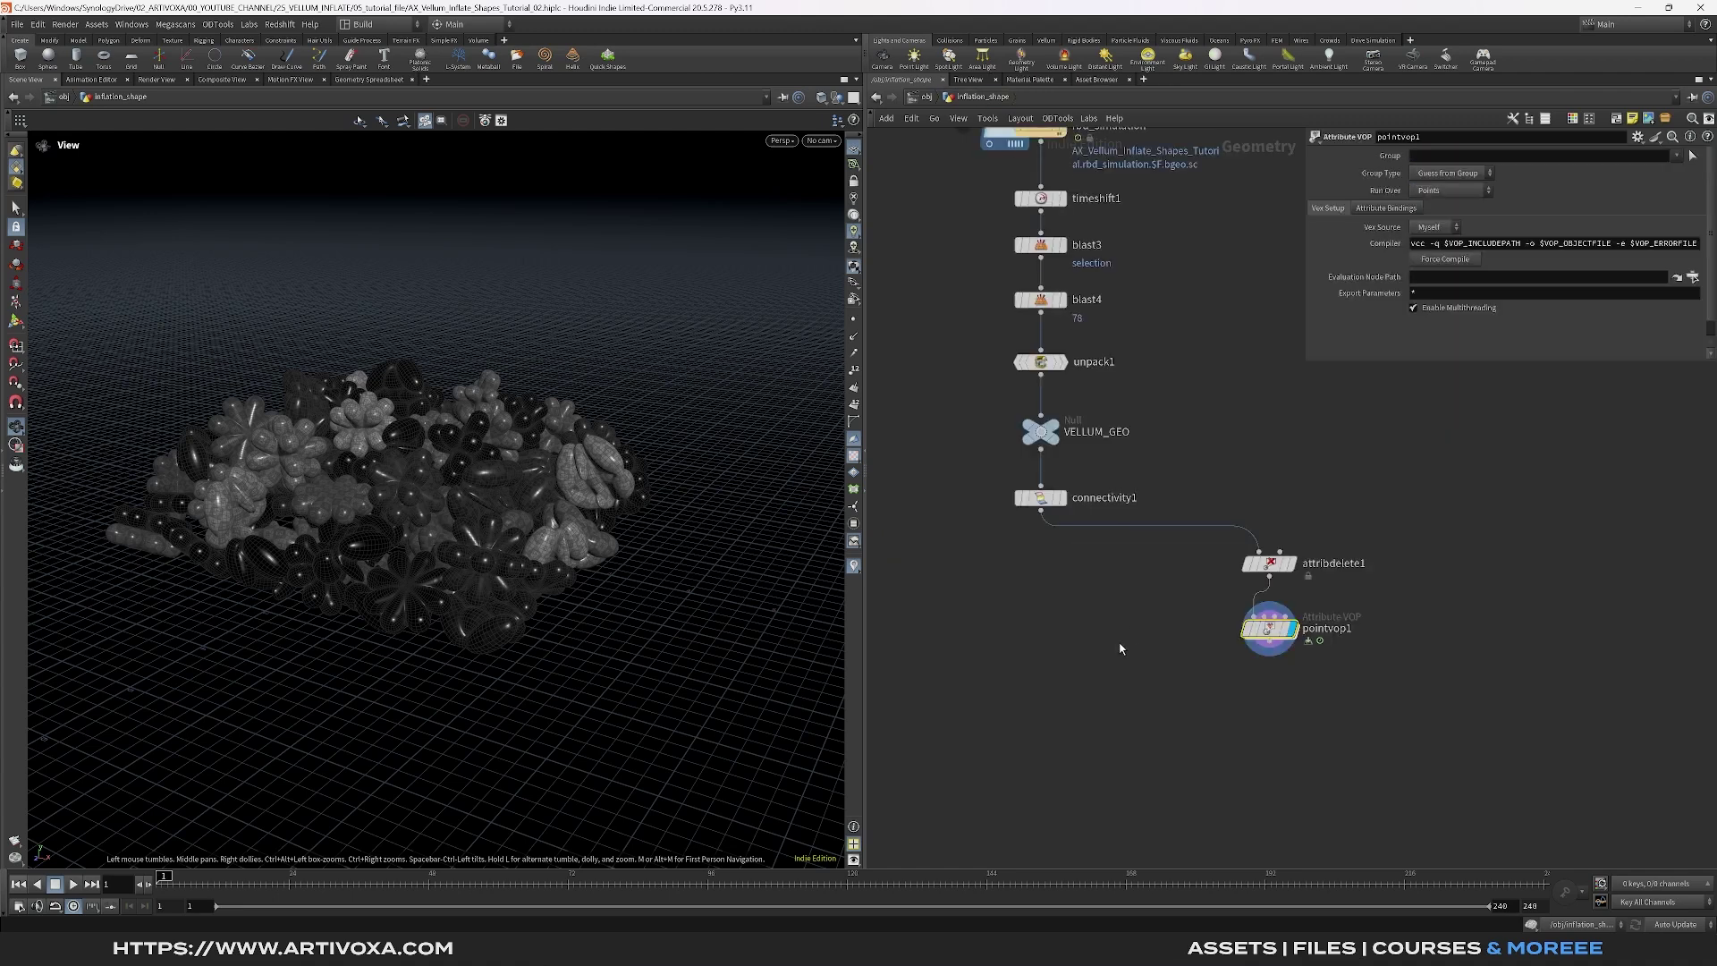
middle_click_drag(1120, 648, 1177, 636)
key("Tab")
type("nu")
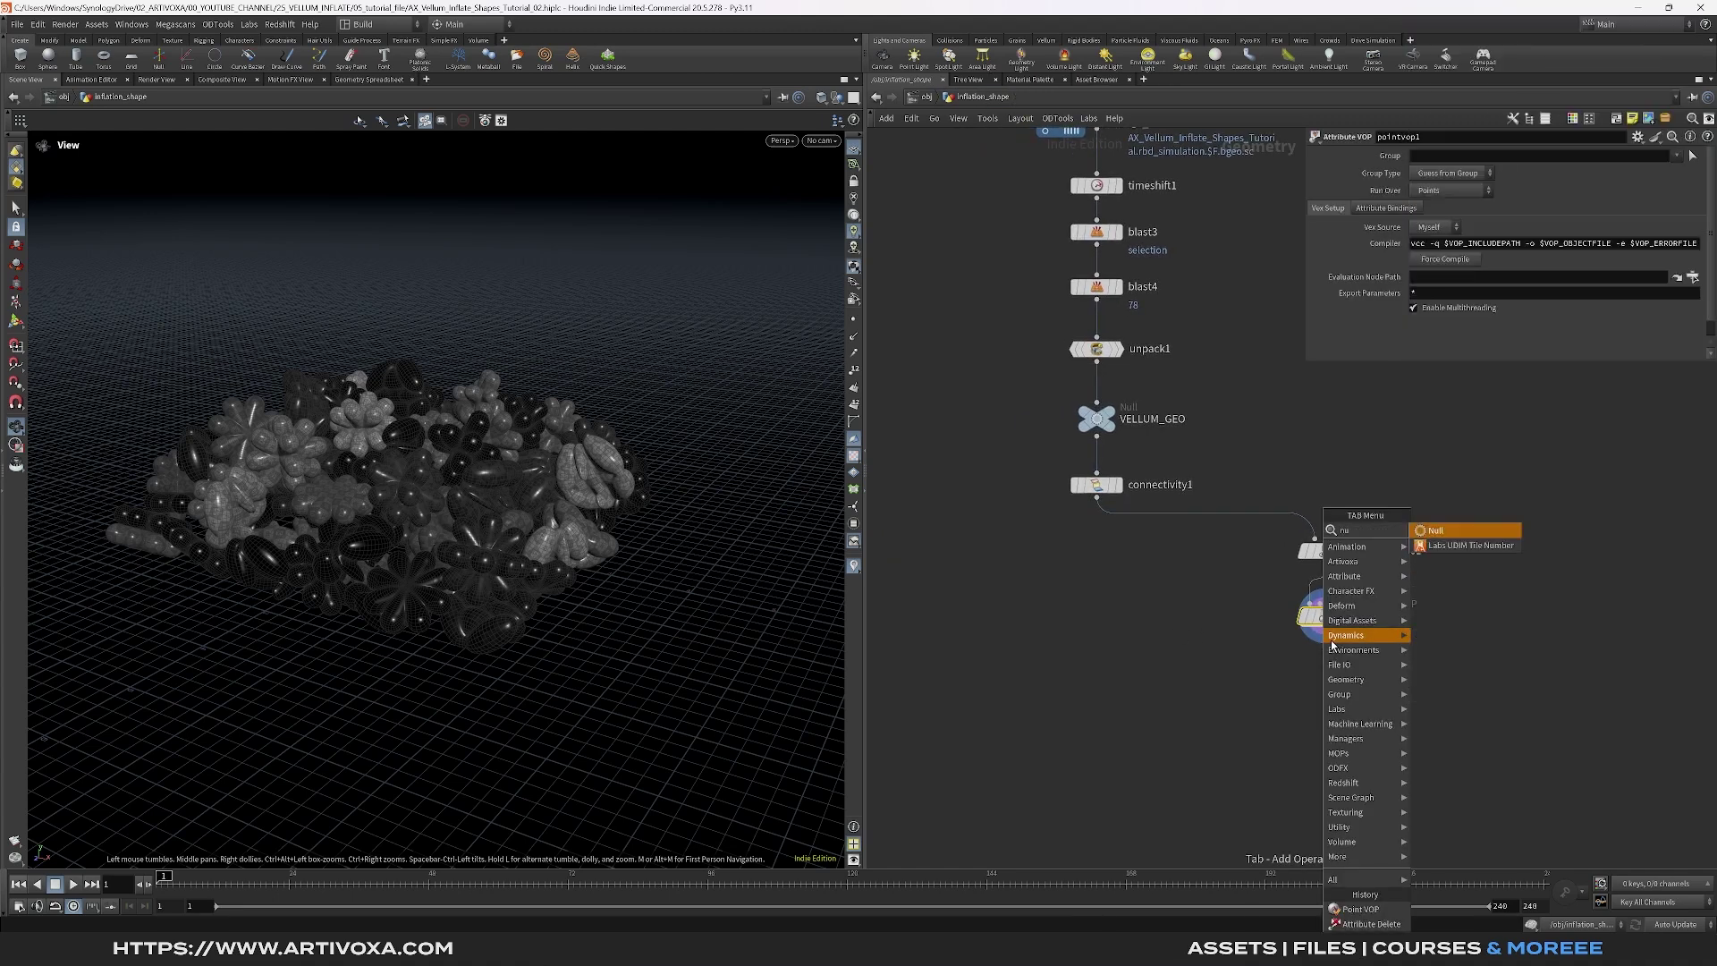
key("Return")
left_click(1324, 681)
double_click(1369, 682)
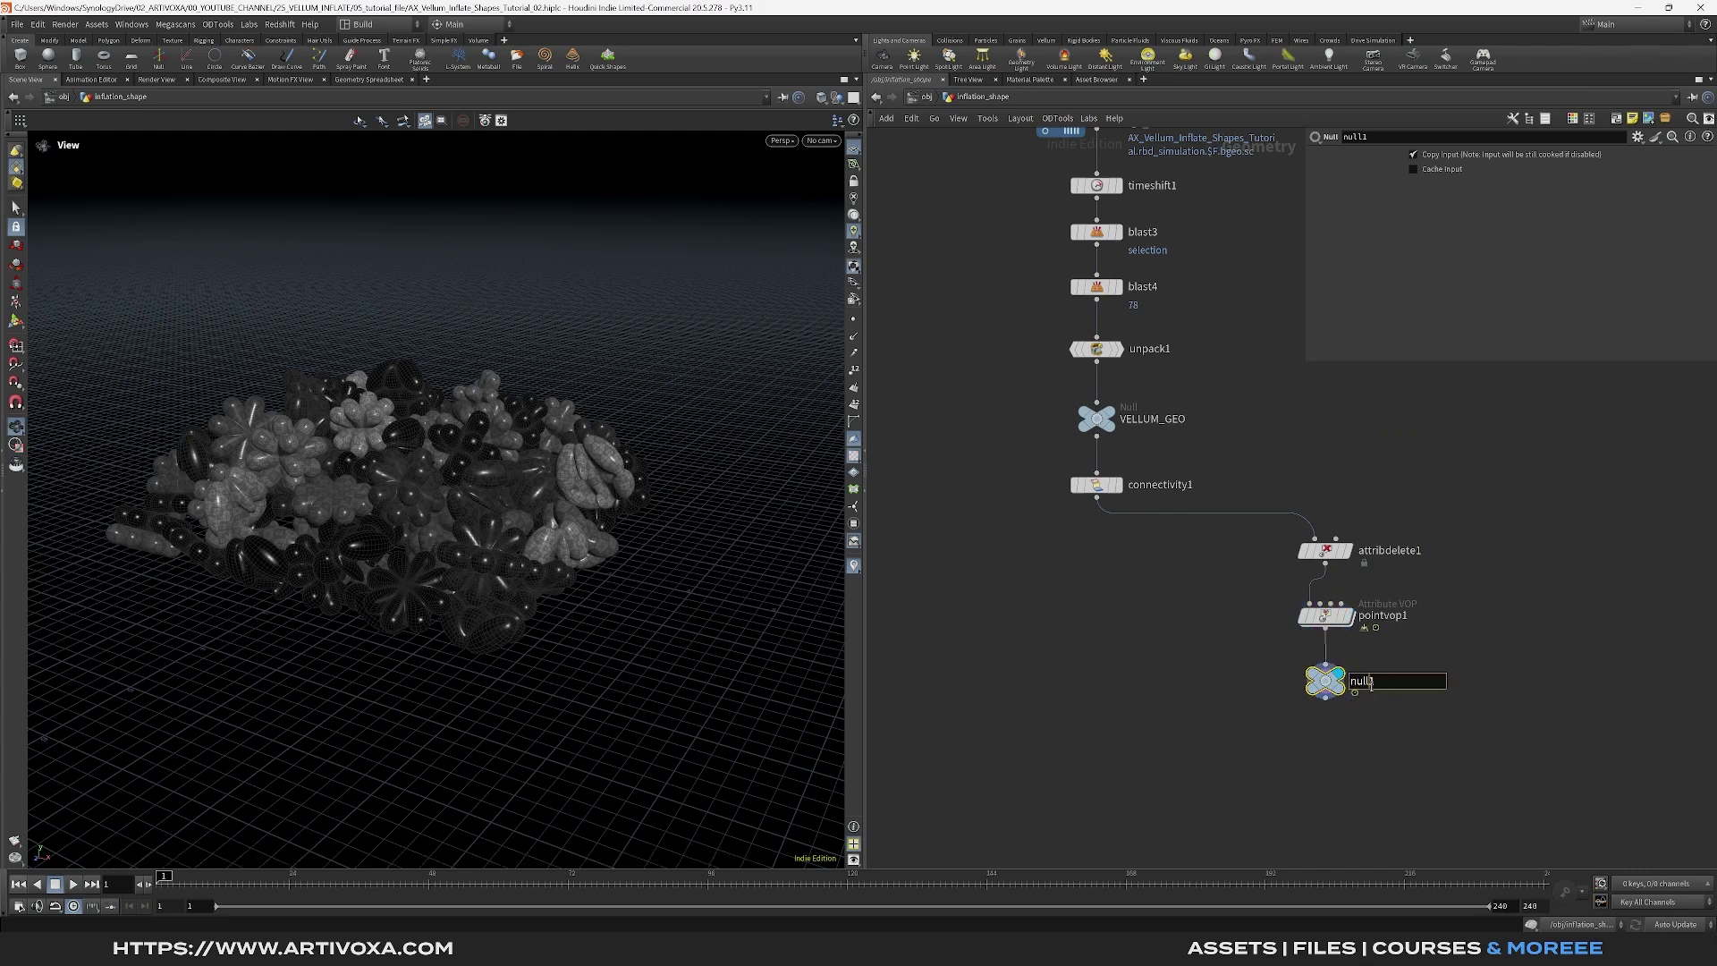
type("OUT_ATTRIBS")
key("Return")
Branch a Remesh node off the connectivity node and display its result
middle_click_drag(1118, 501, 1194, 444)
left_click(1193, 431)
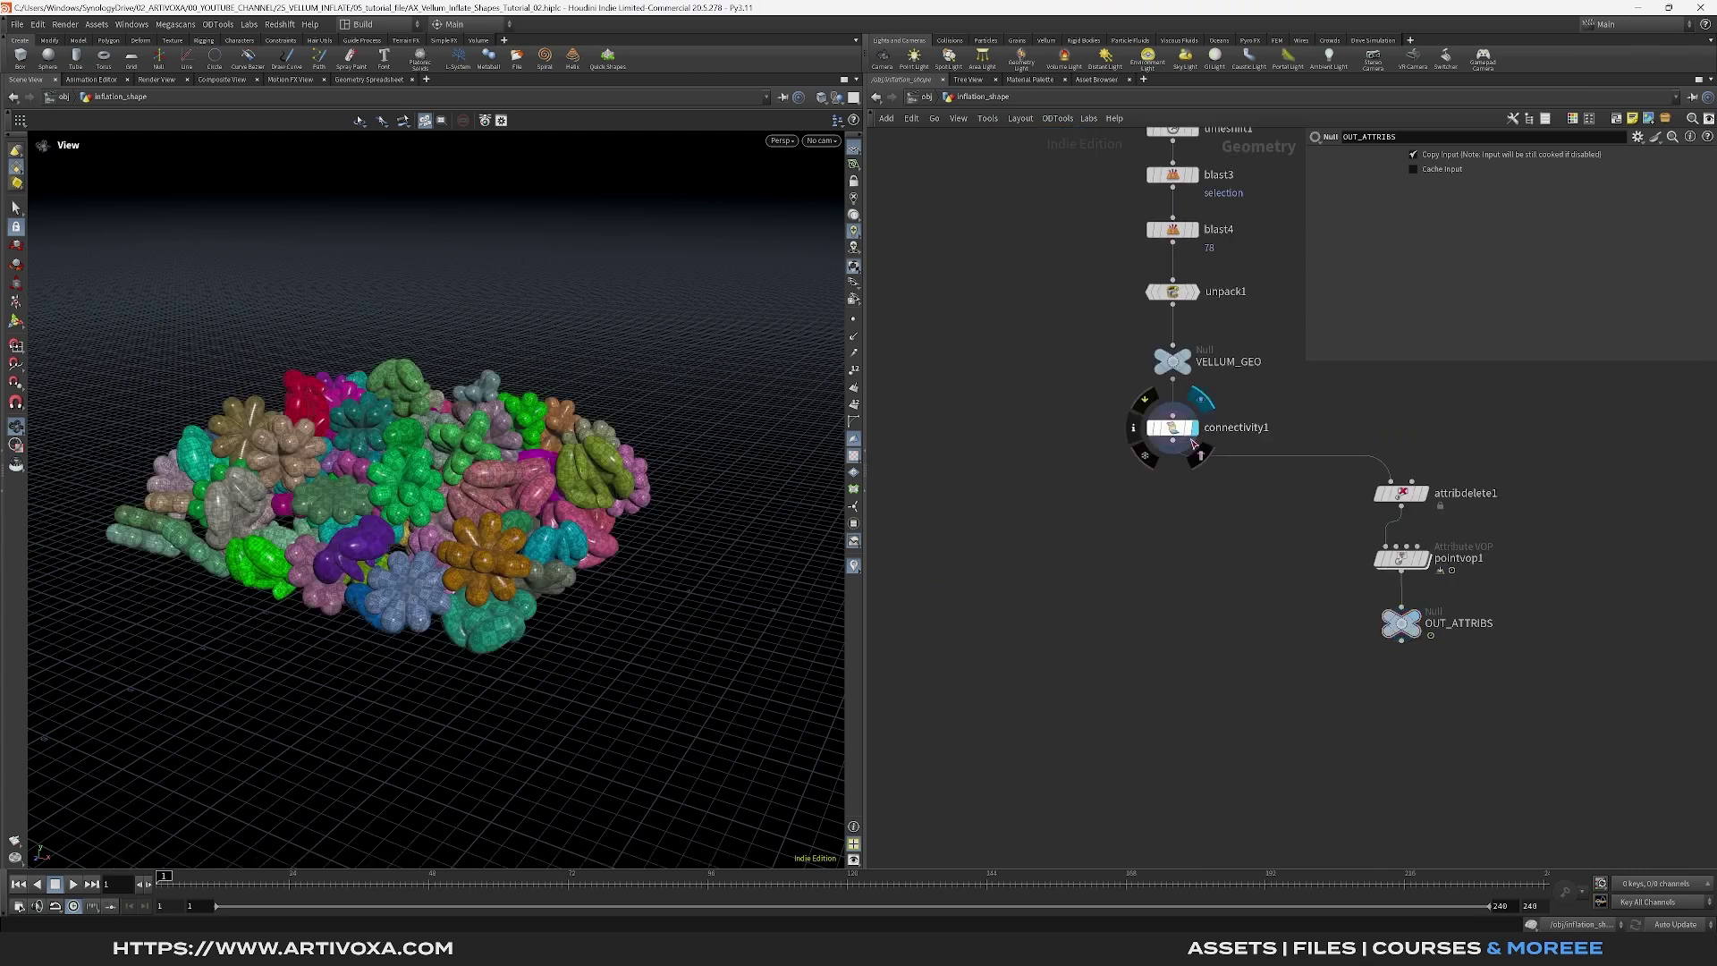
left_click_drag(1173, 440, 1073, 494)
type("remesh")
key("Return")
left_click(1082, 506)
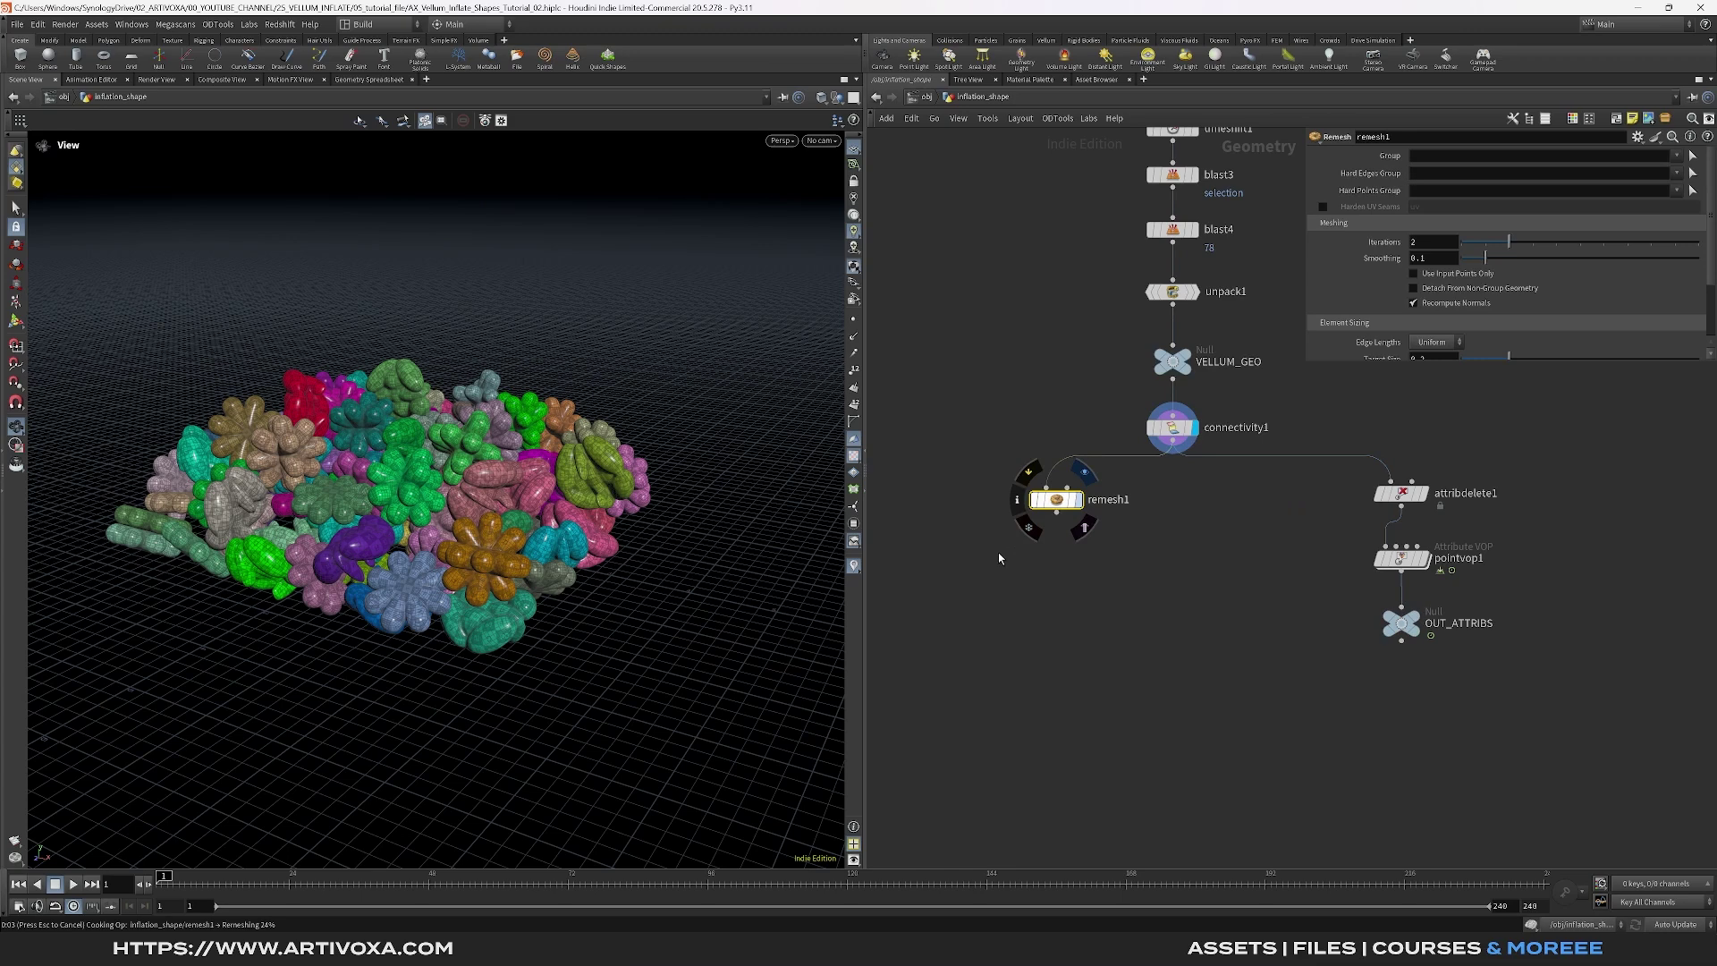
key("r")
scroll(481, 517, "up", 3)
scroll(481, 517, "up", 3)
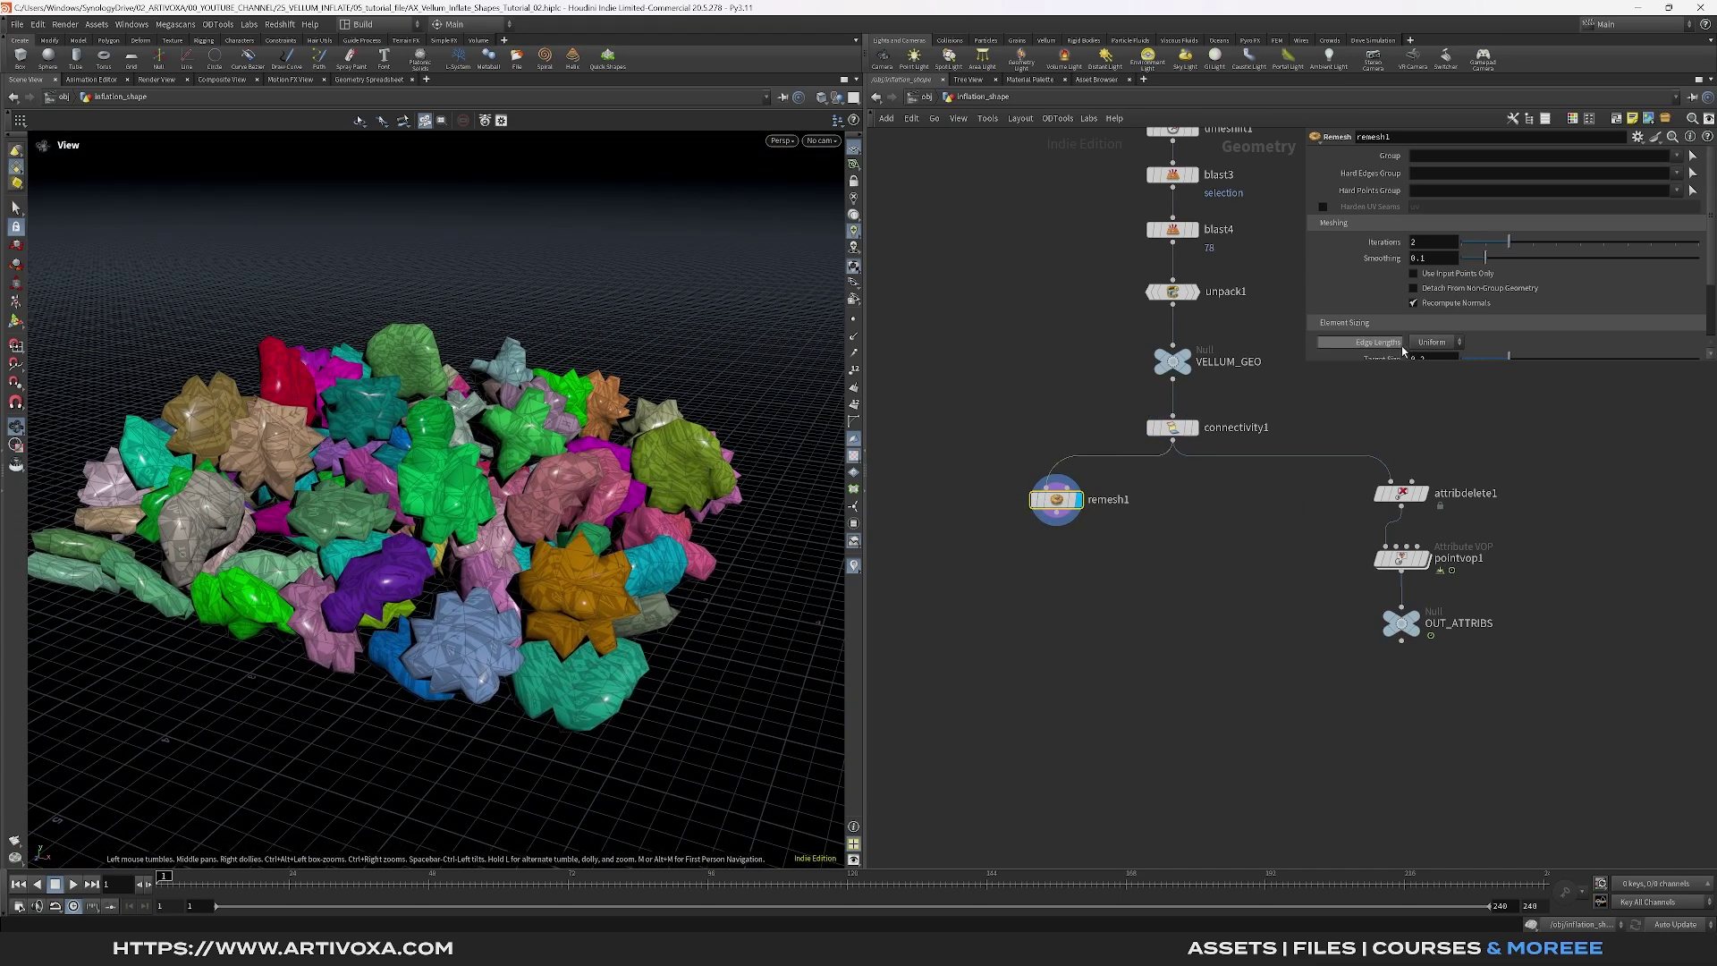
Set the Remesh node's target size to 0.05
left_click_drag(1397, 362, 1391, 466)
left_click(1440, 361)
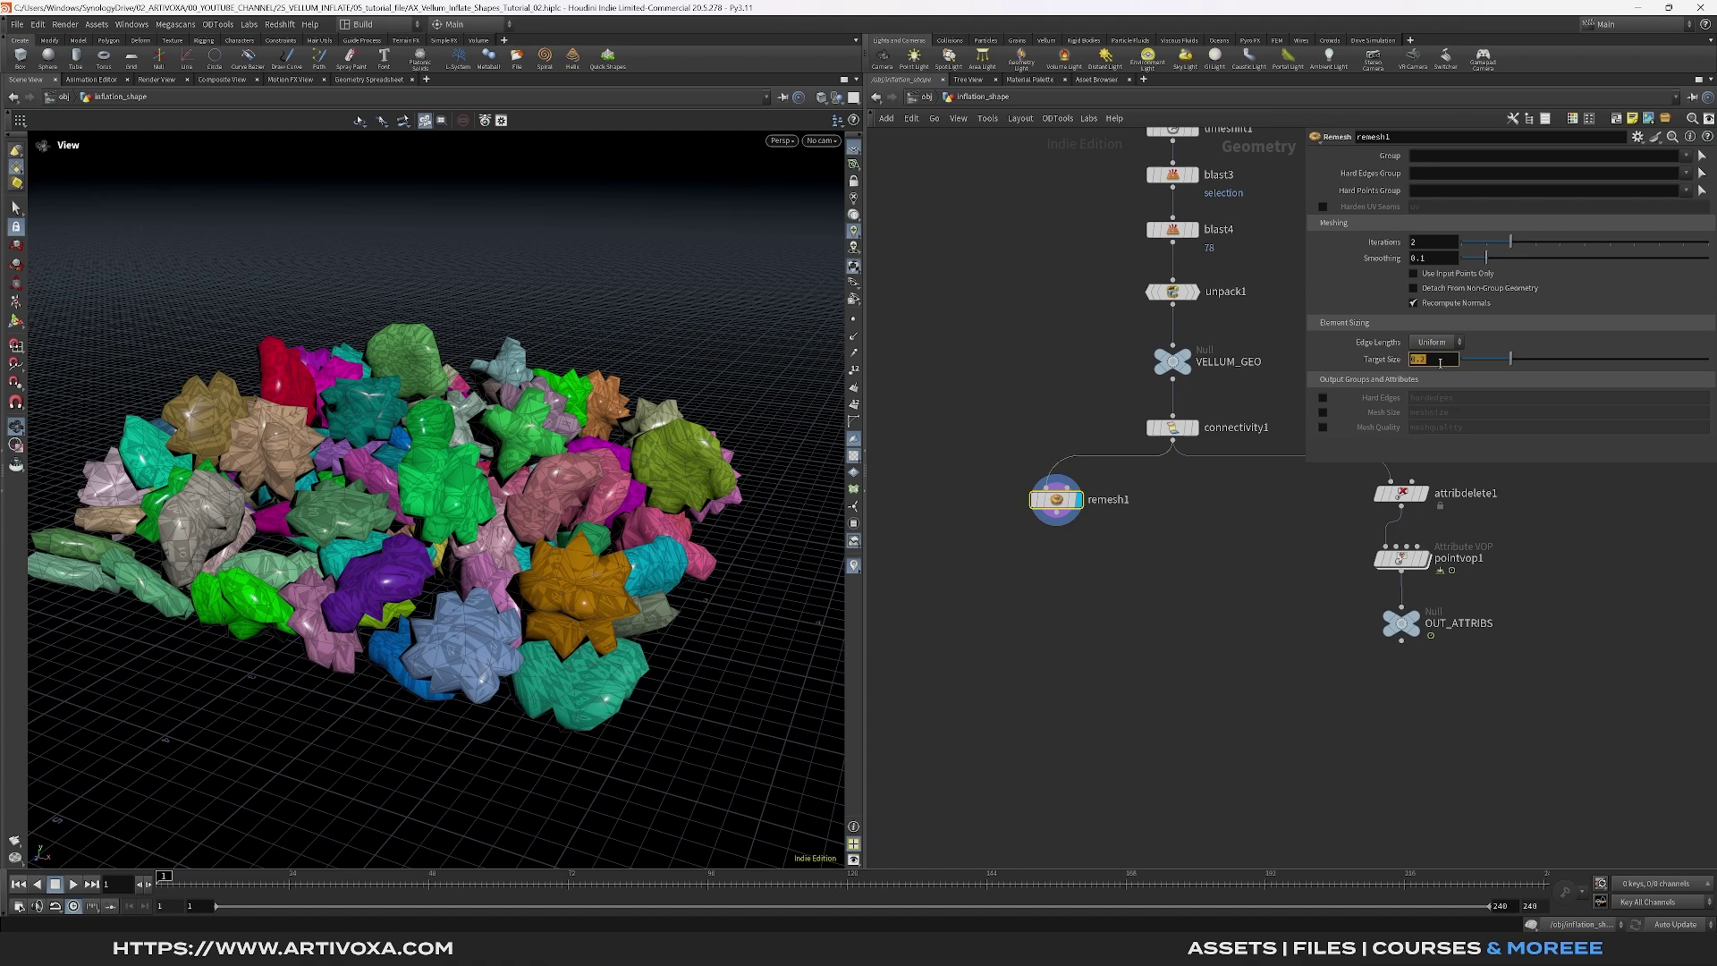
type("0.")
key("Return")
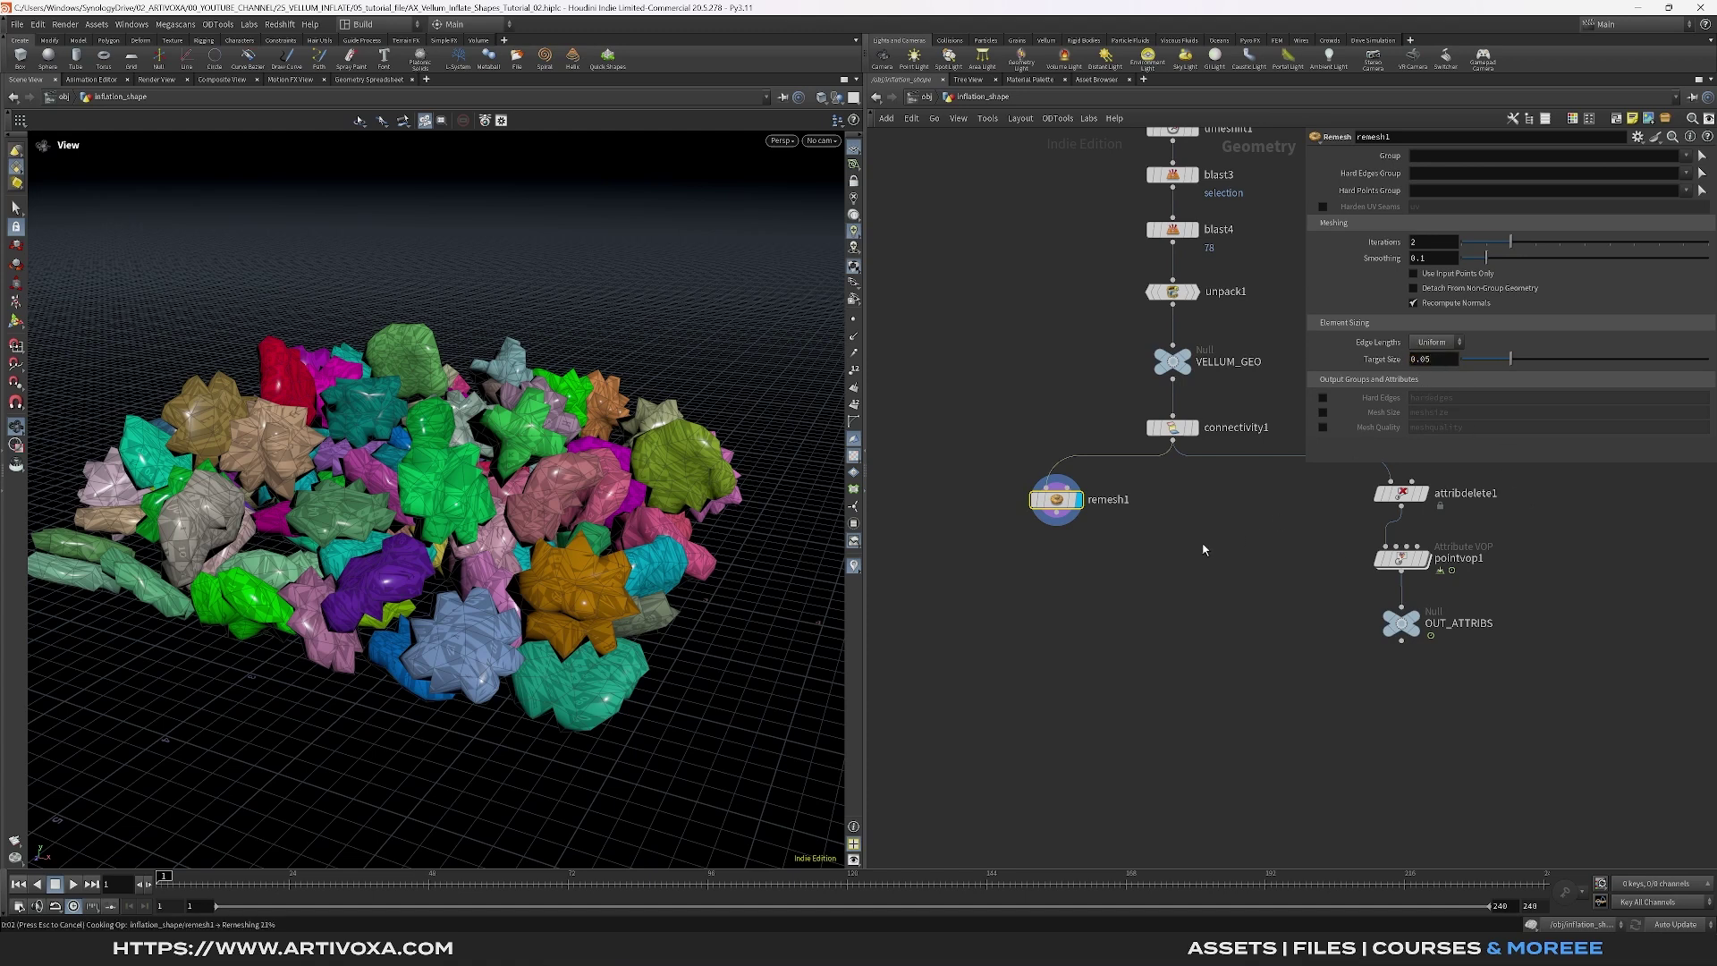
Add and display an Attribute Transfer node with the remesh as first input and the connectivity output as second input
key("Tab")
type("att tra")
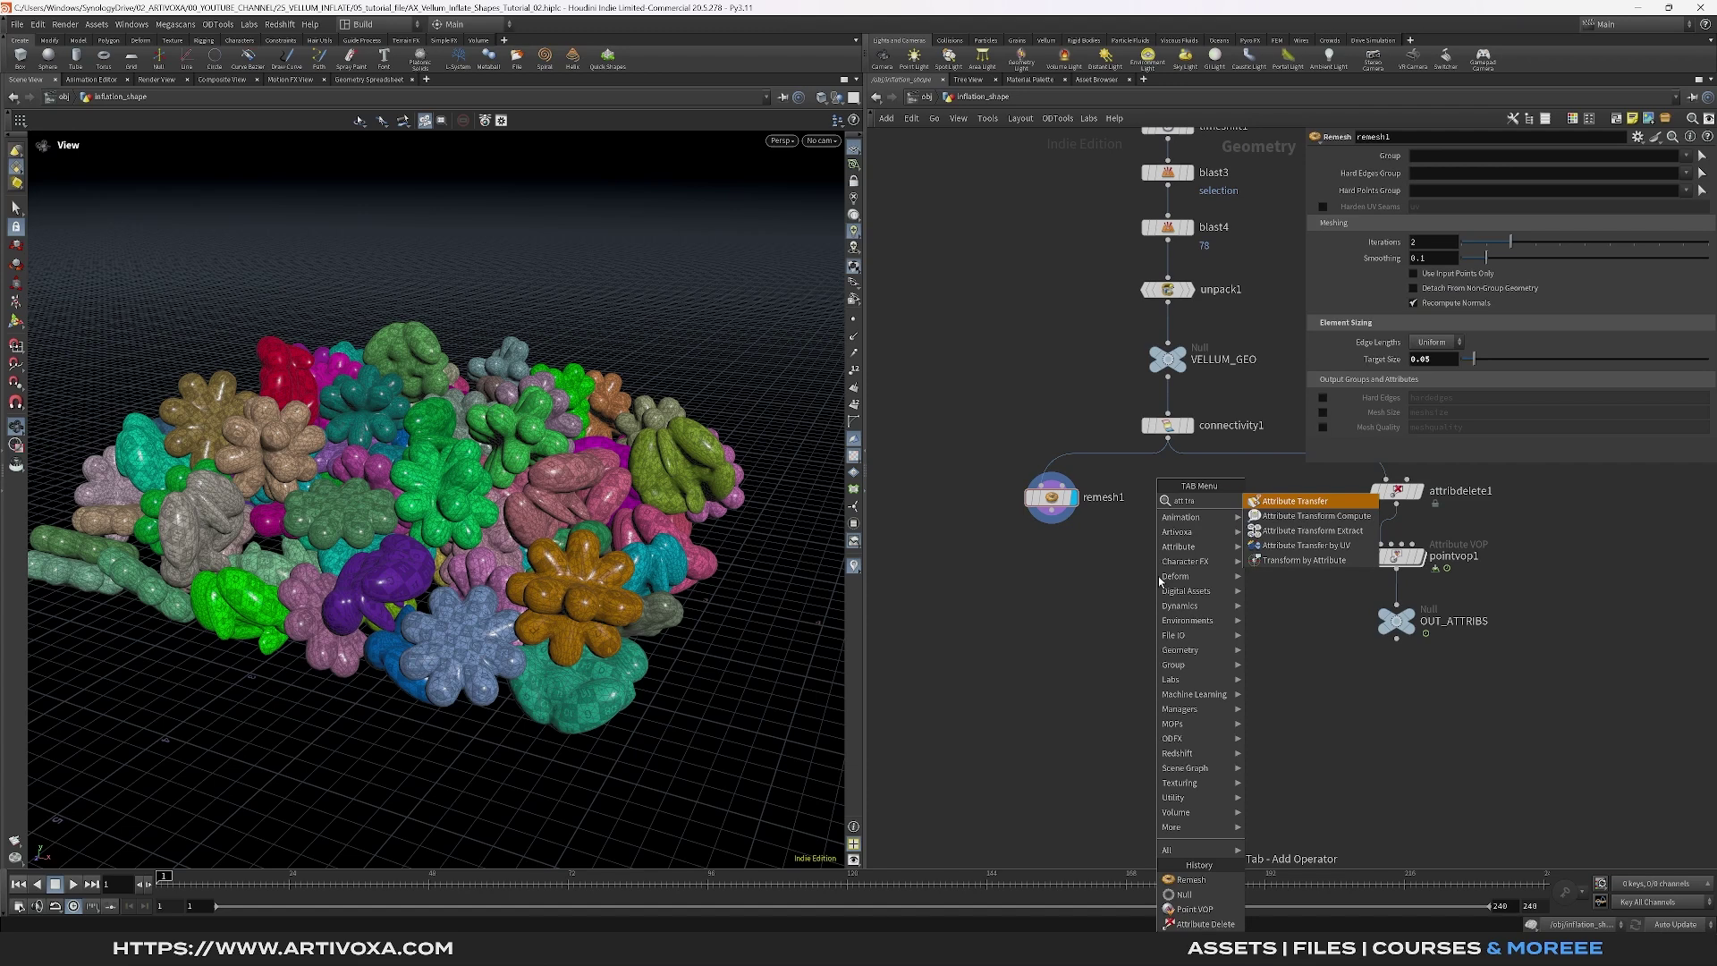
key("Return")
left_click(1157, 576)
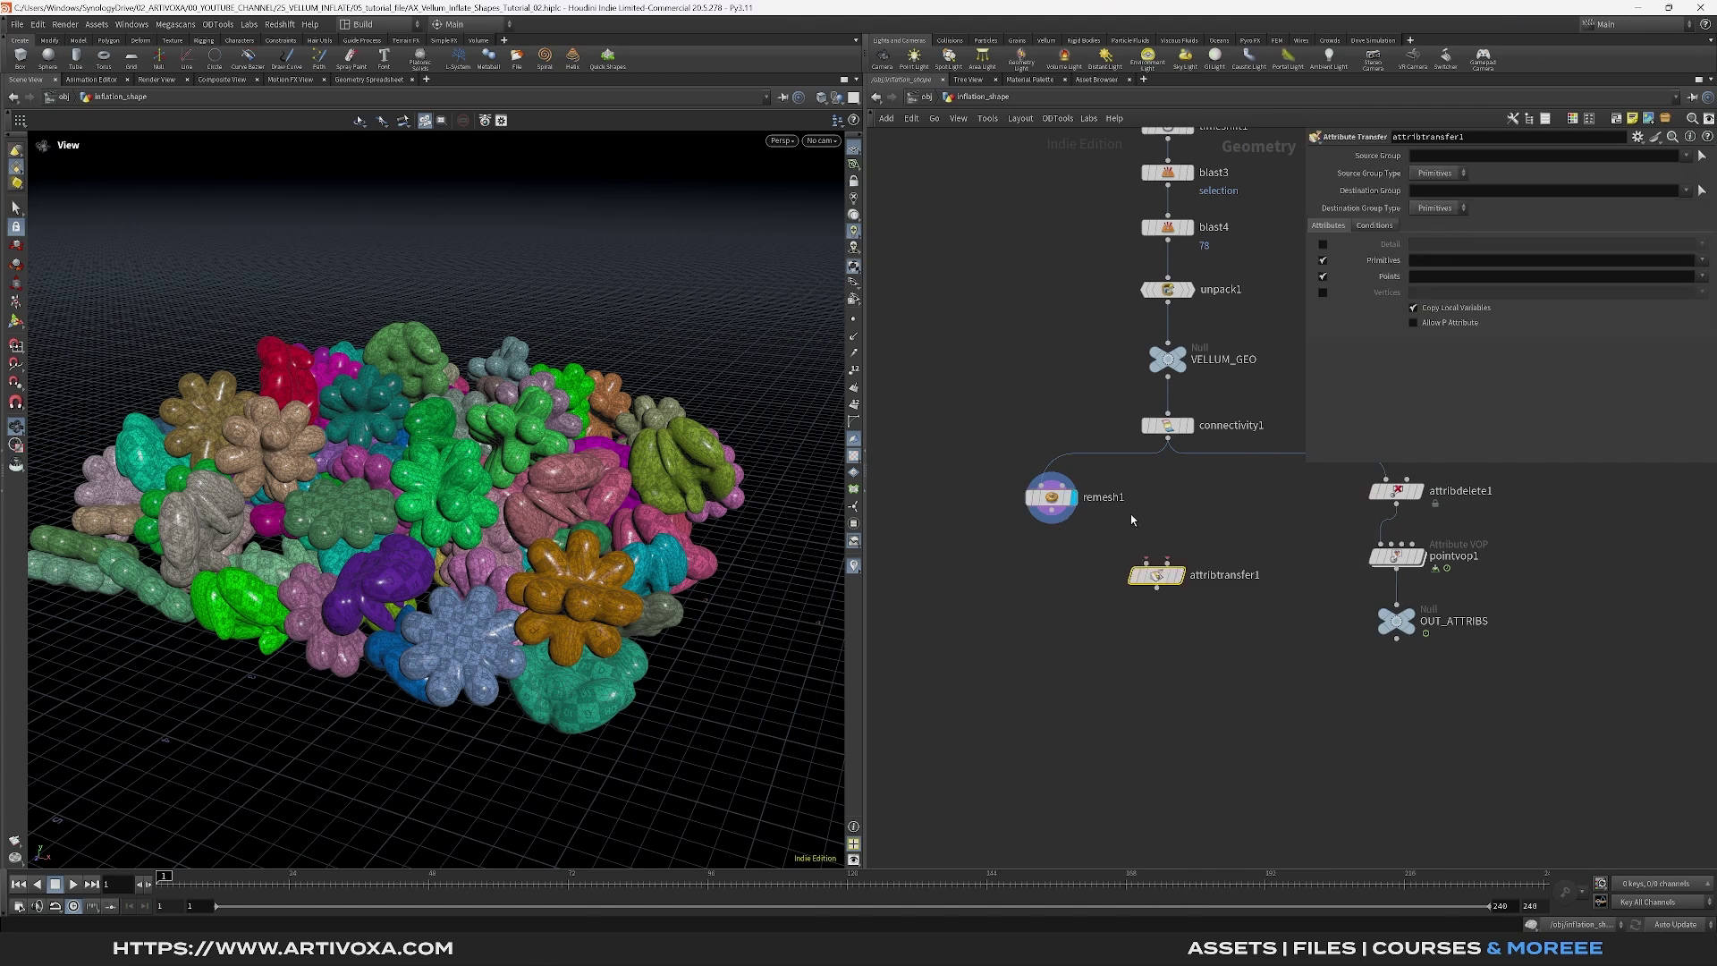
left_click_drag(1052, 521, 1149, 558)
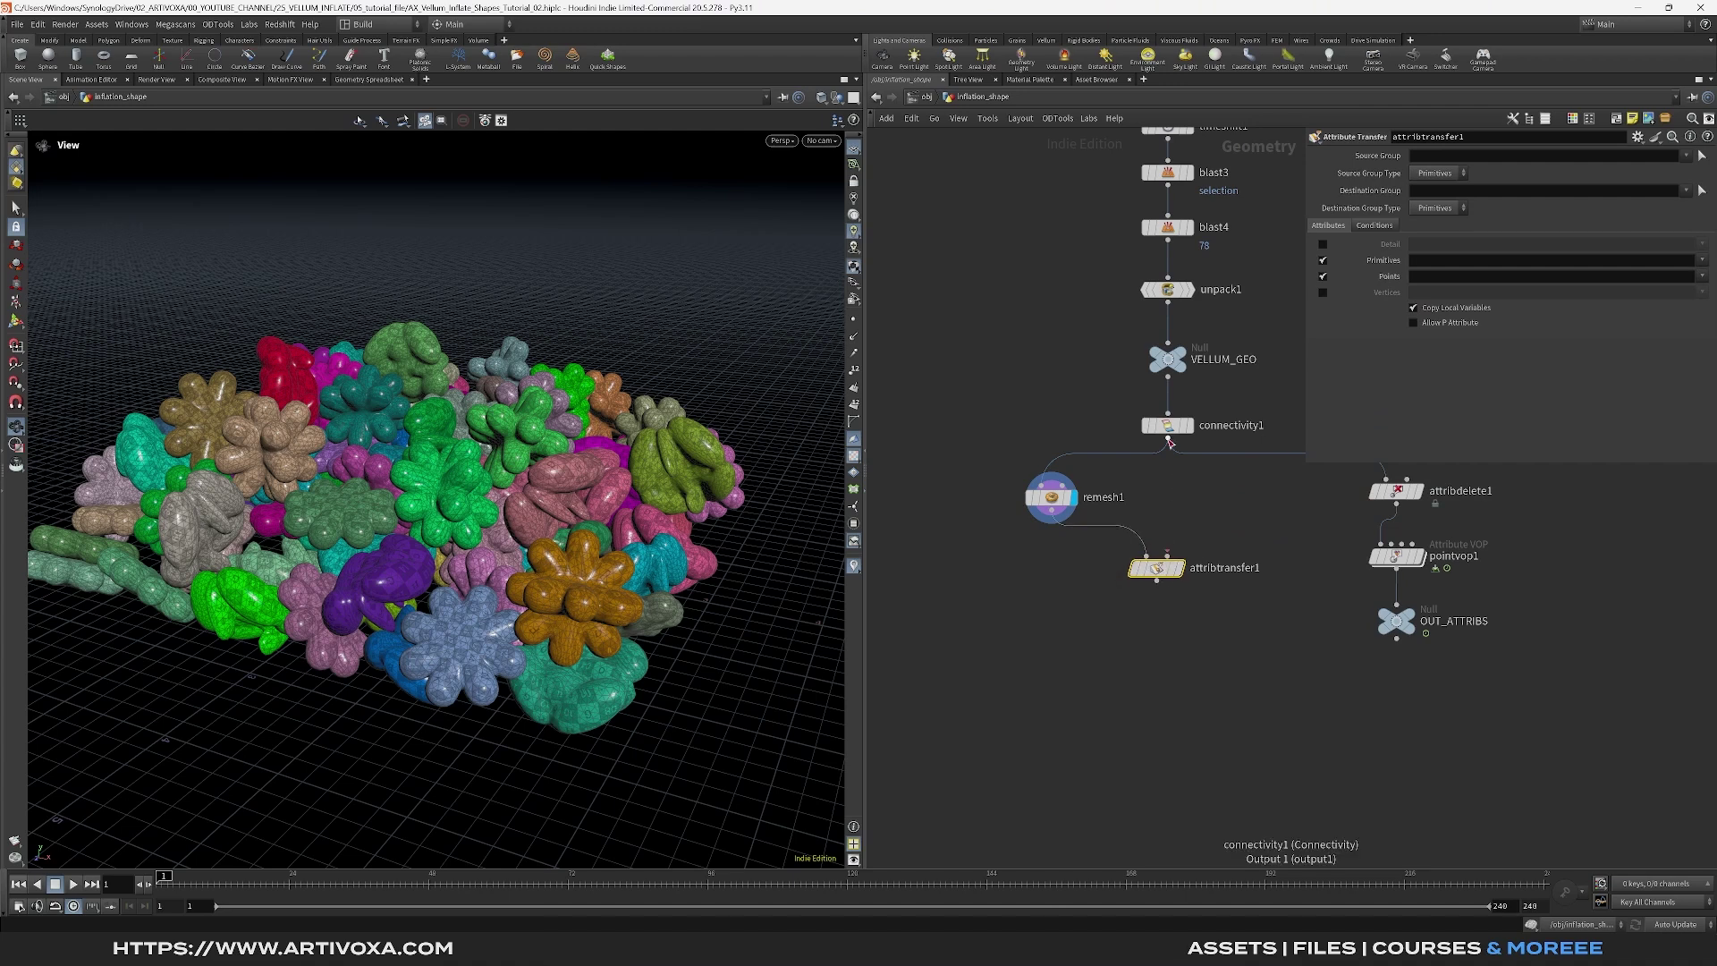
left_click_drag(1170, 444, 1187, 573)
left_click(1185, 568)
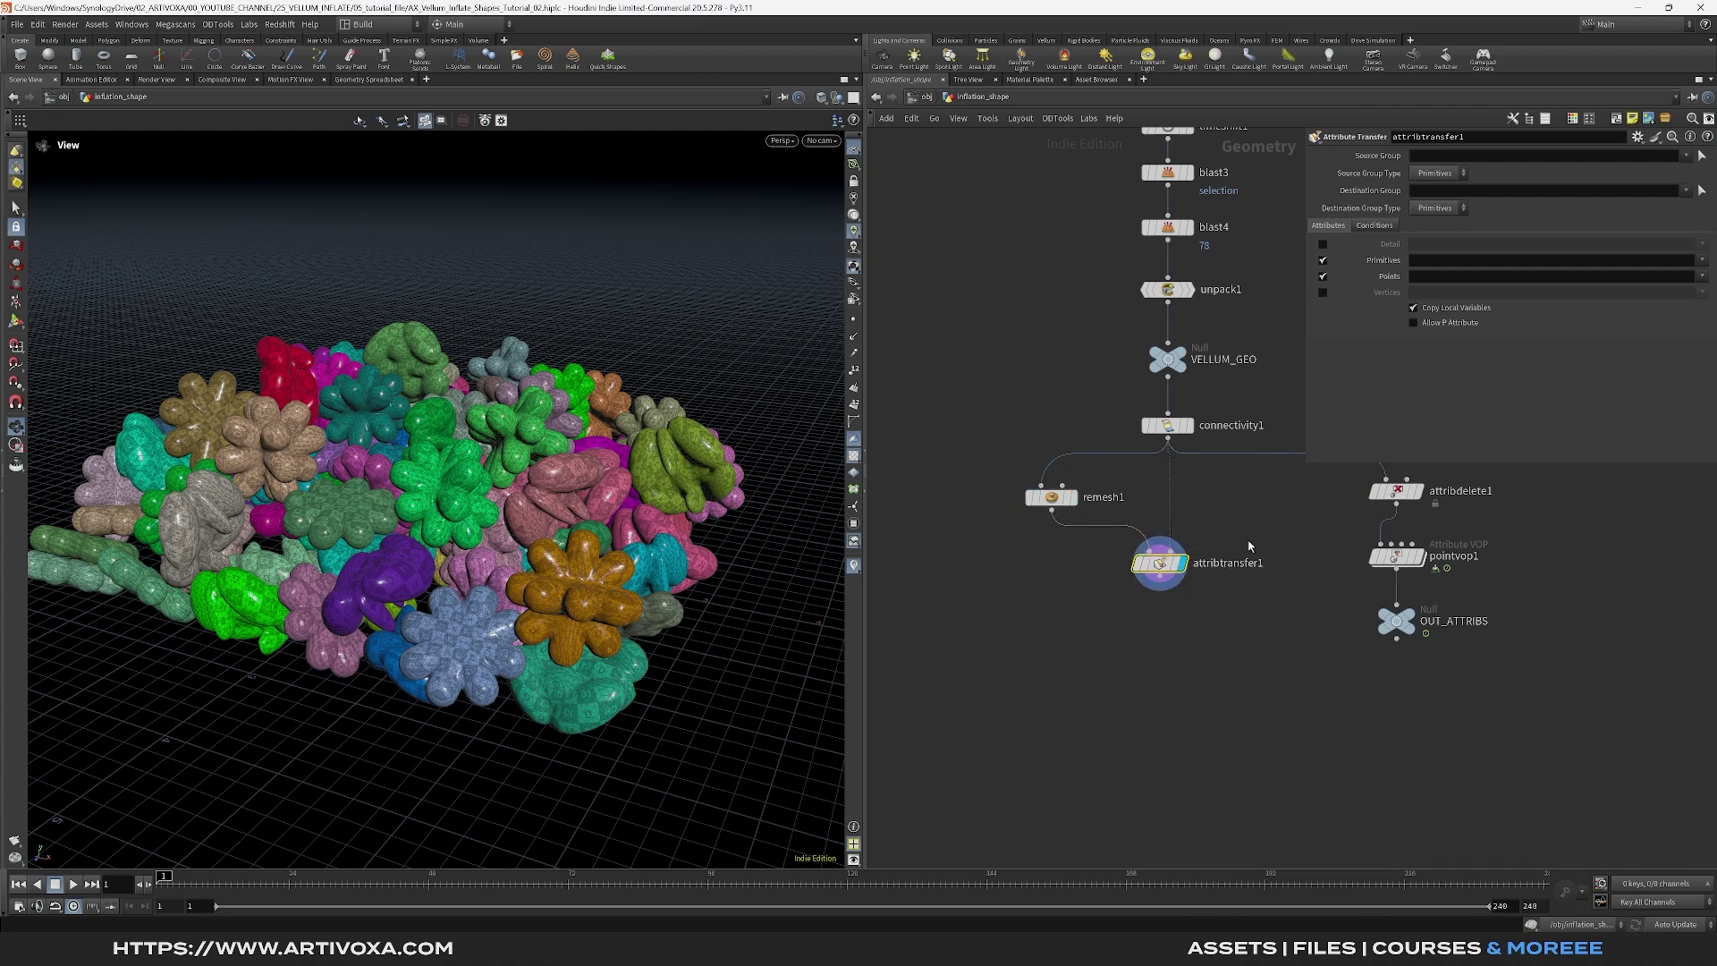
Disable primitive attributes on the Attribute Transfer node and limit the point attributes to class
left_click(1323, 261)
left_click(1703, 277)
left_click(1673, 322)
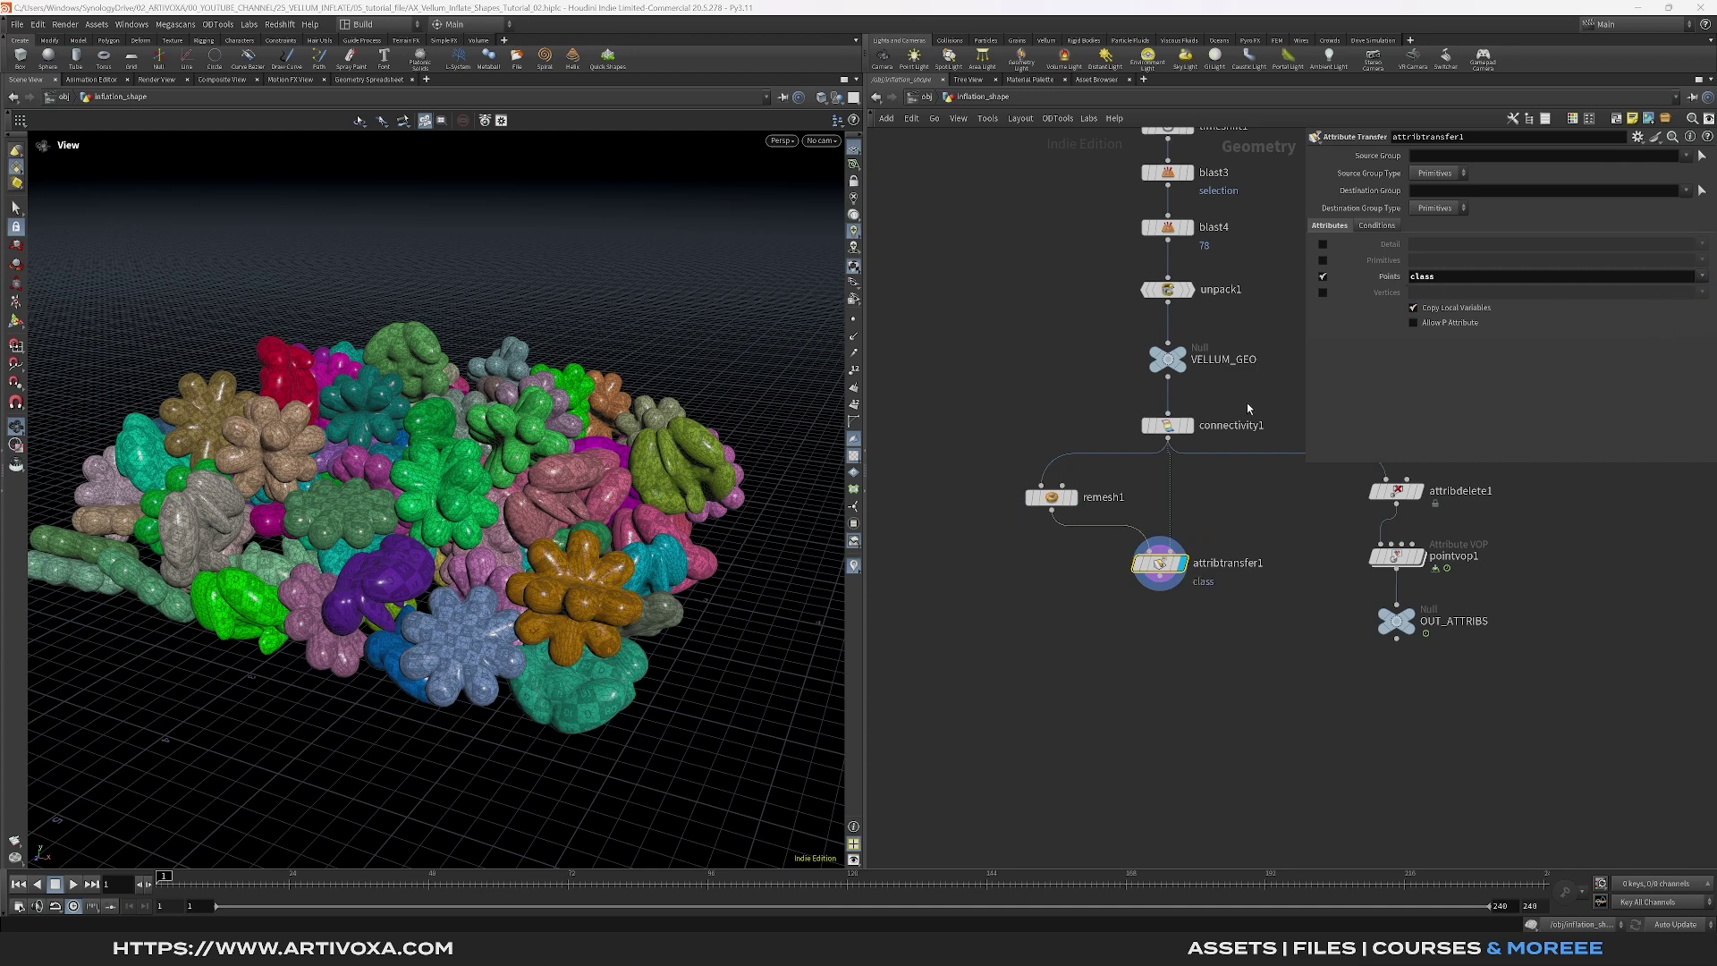
left_click(1052, 498)
left_click(1161, 565)
Add a Vellum Configure Balloon setup fed by the Attribute Transfer output
middle_click_drag(1164, 583, 1120, 534)
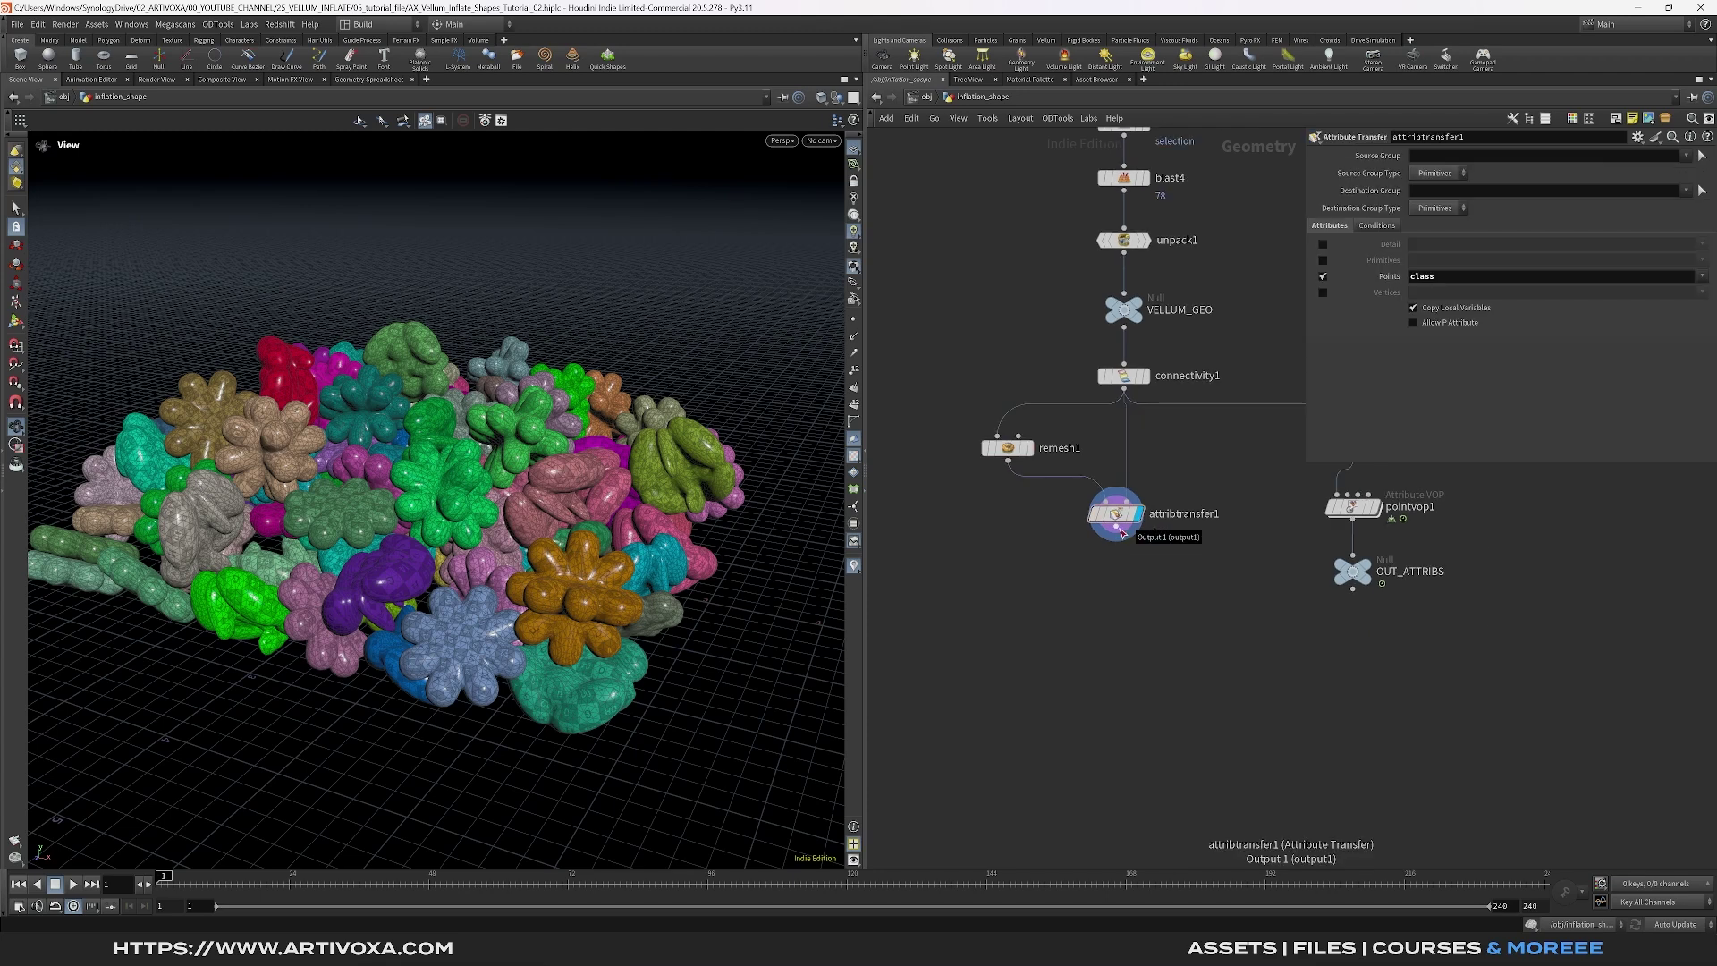
left_click_drag(1121, 533, 1113, 551)
type("vellum co")
key("Down")
key("Down")
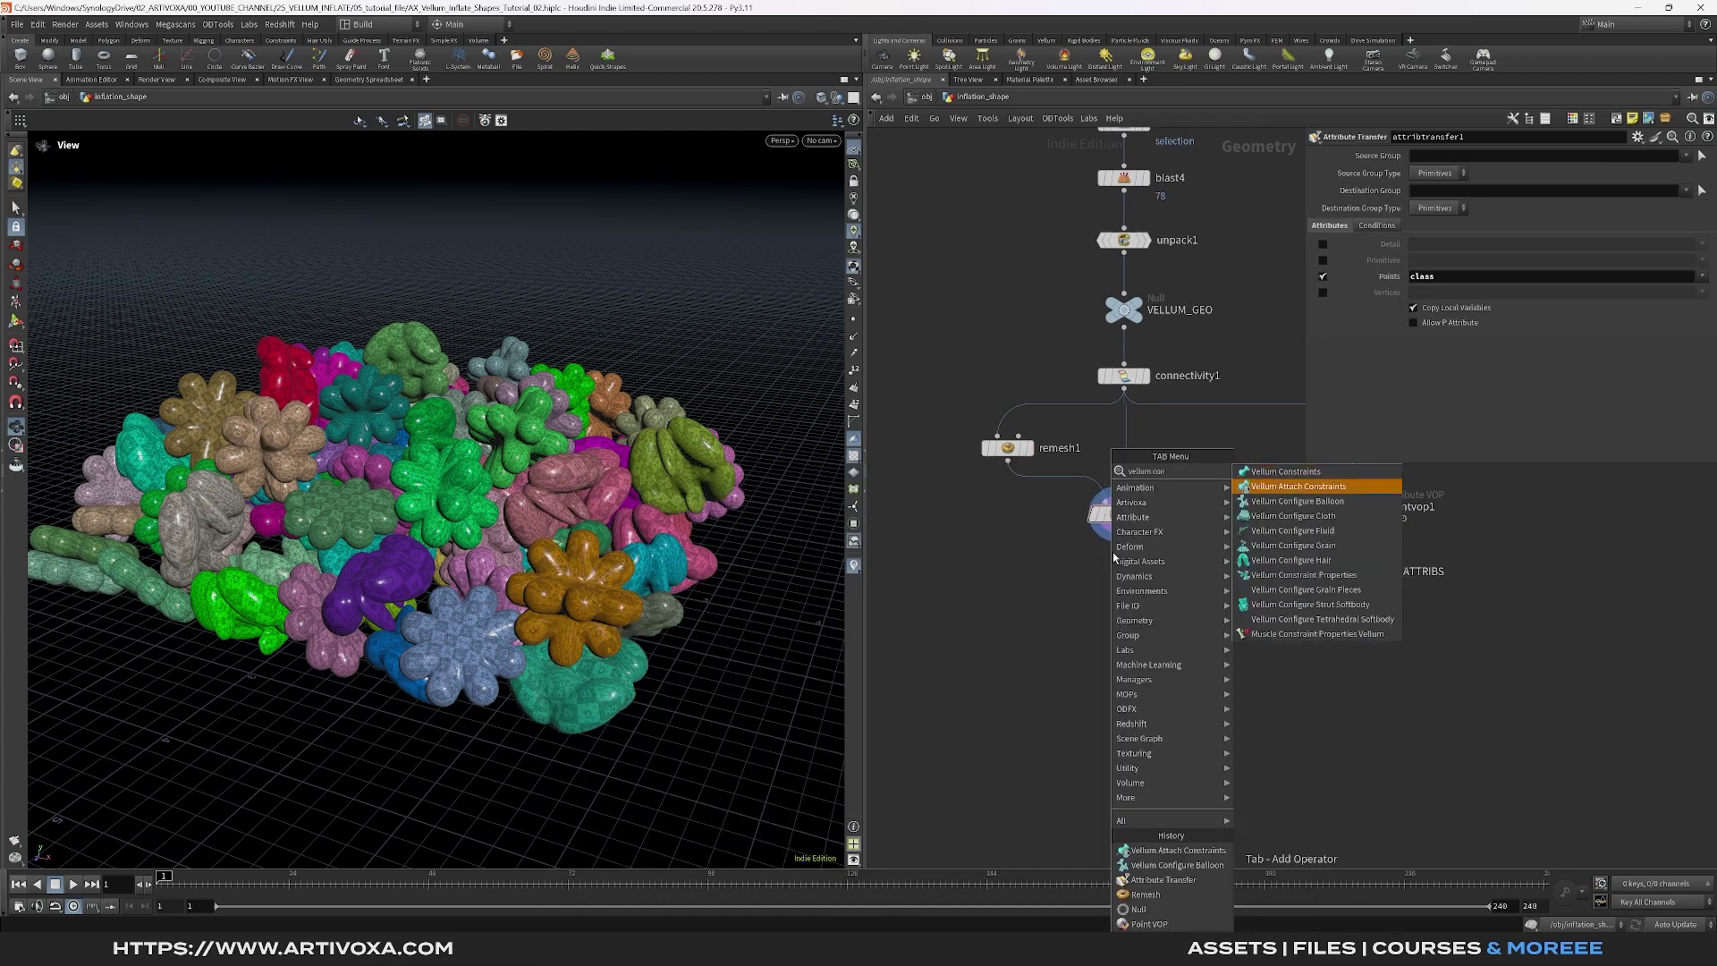
key("Return")
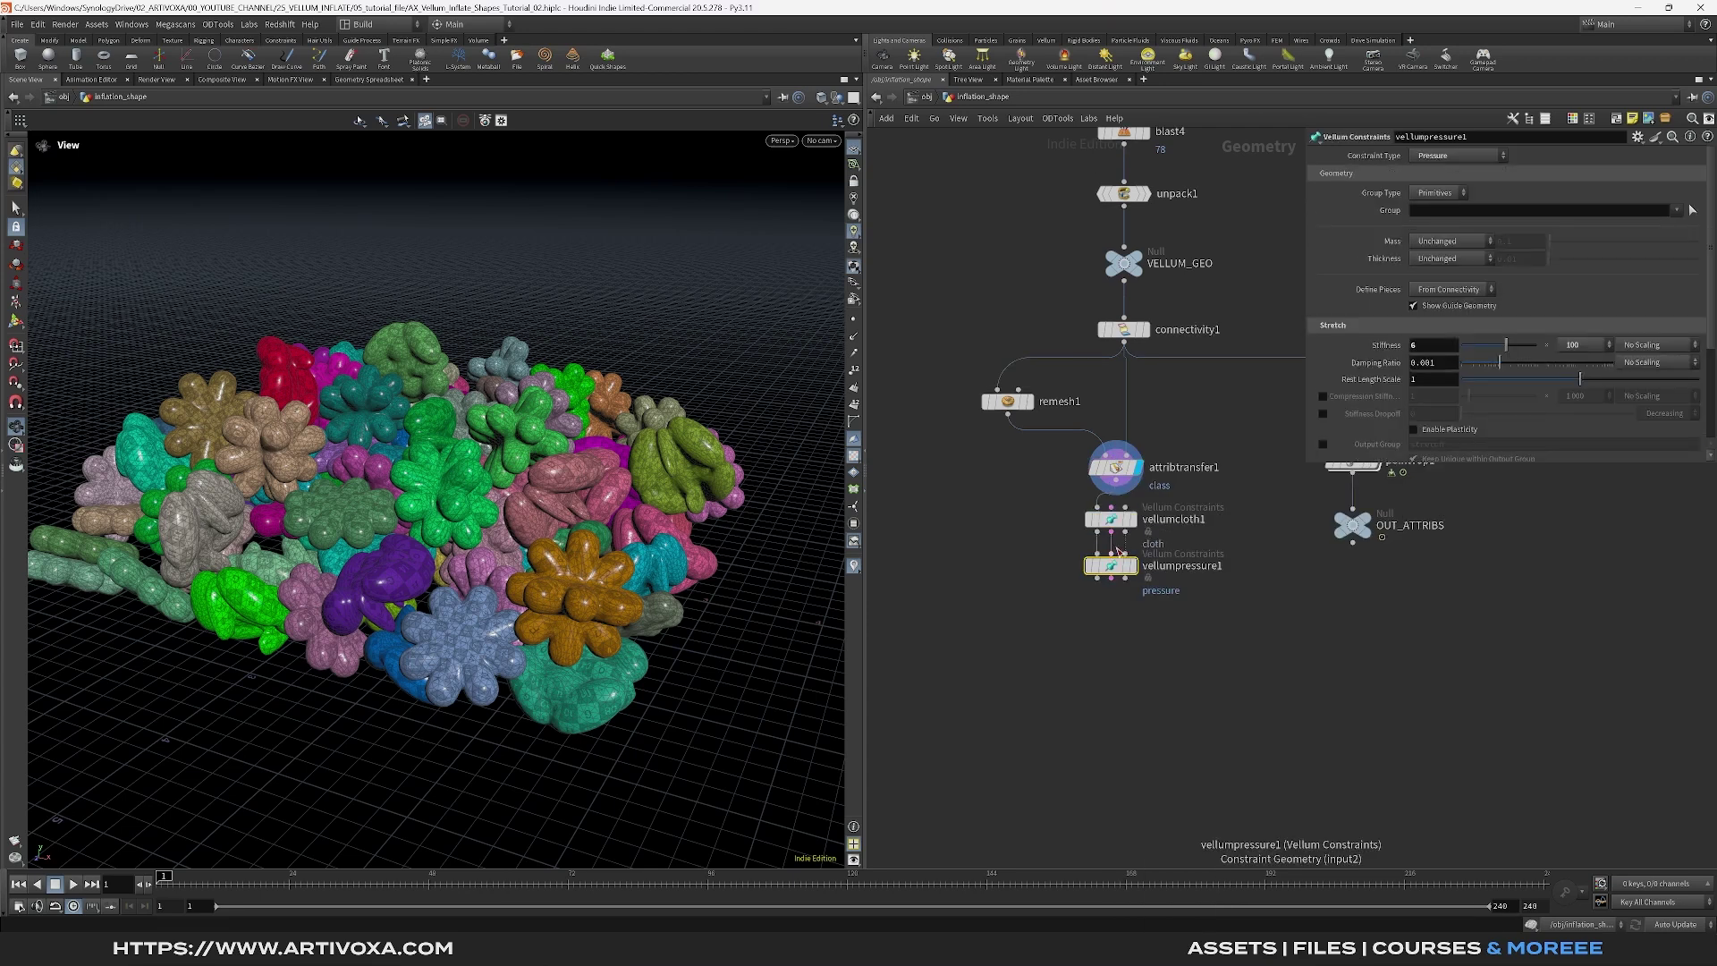
left_click(1111, 565)
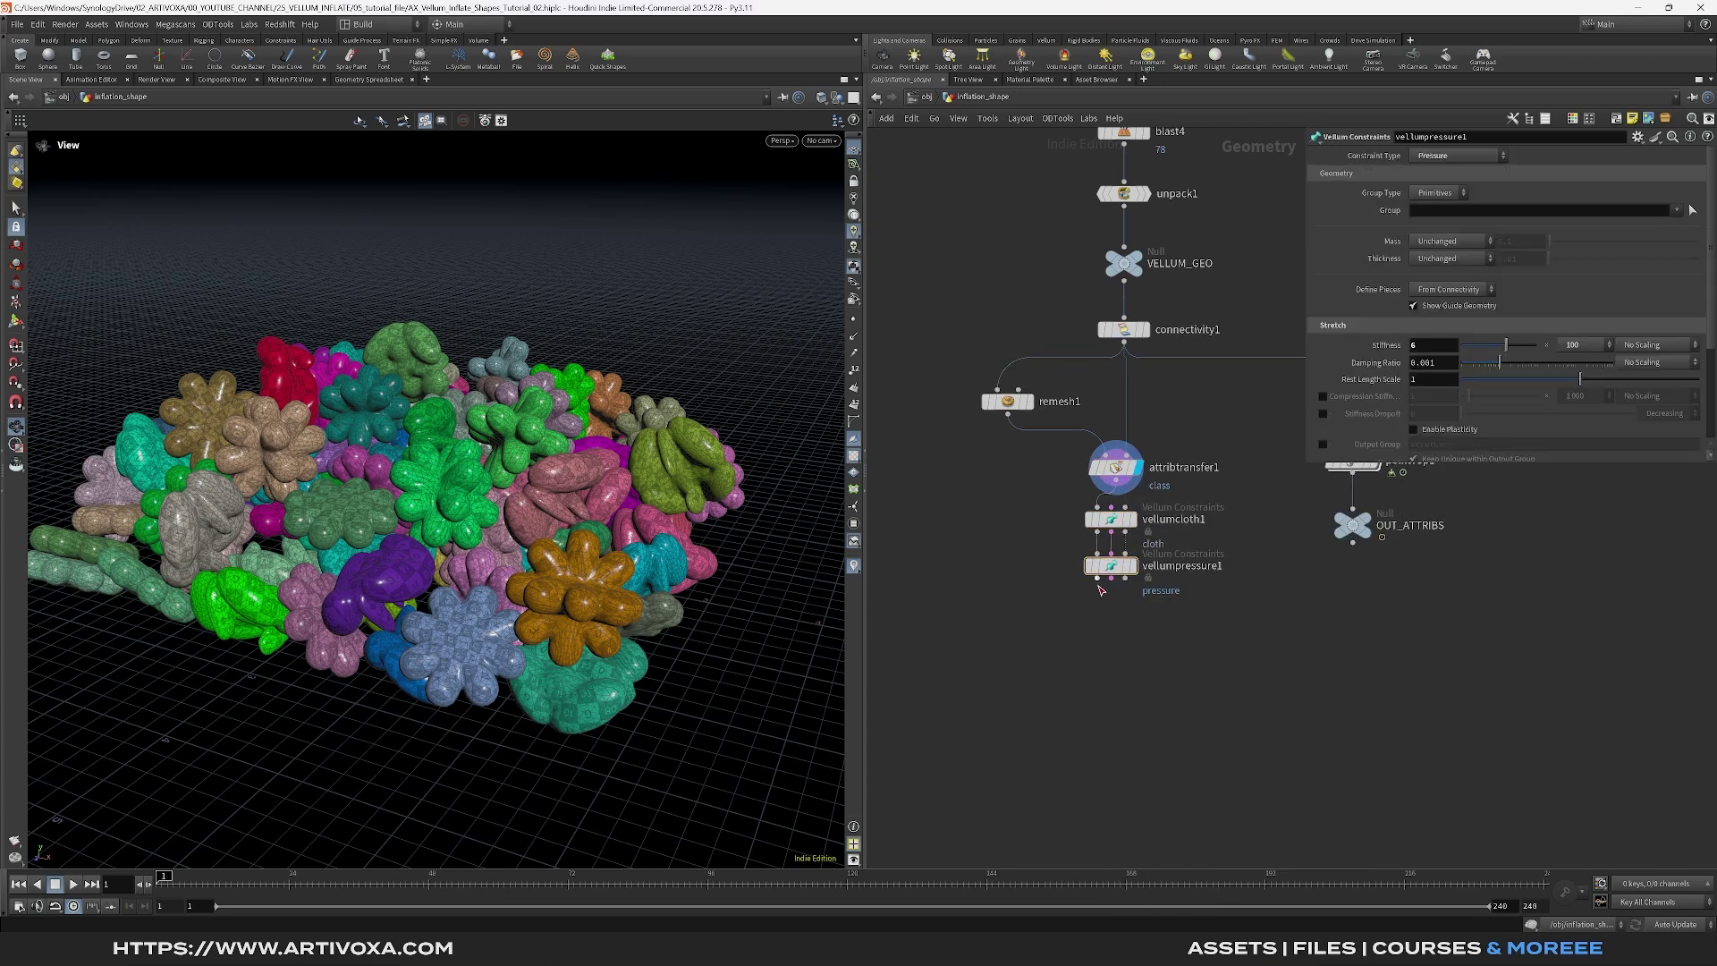
Add a Vellum Solver below the pressure constraints and connect it to their outputs
key("Tab")
type("vellum sol")
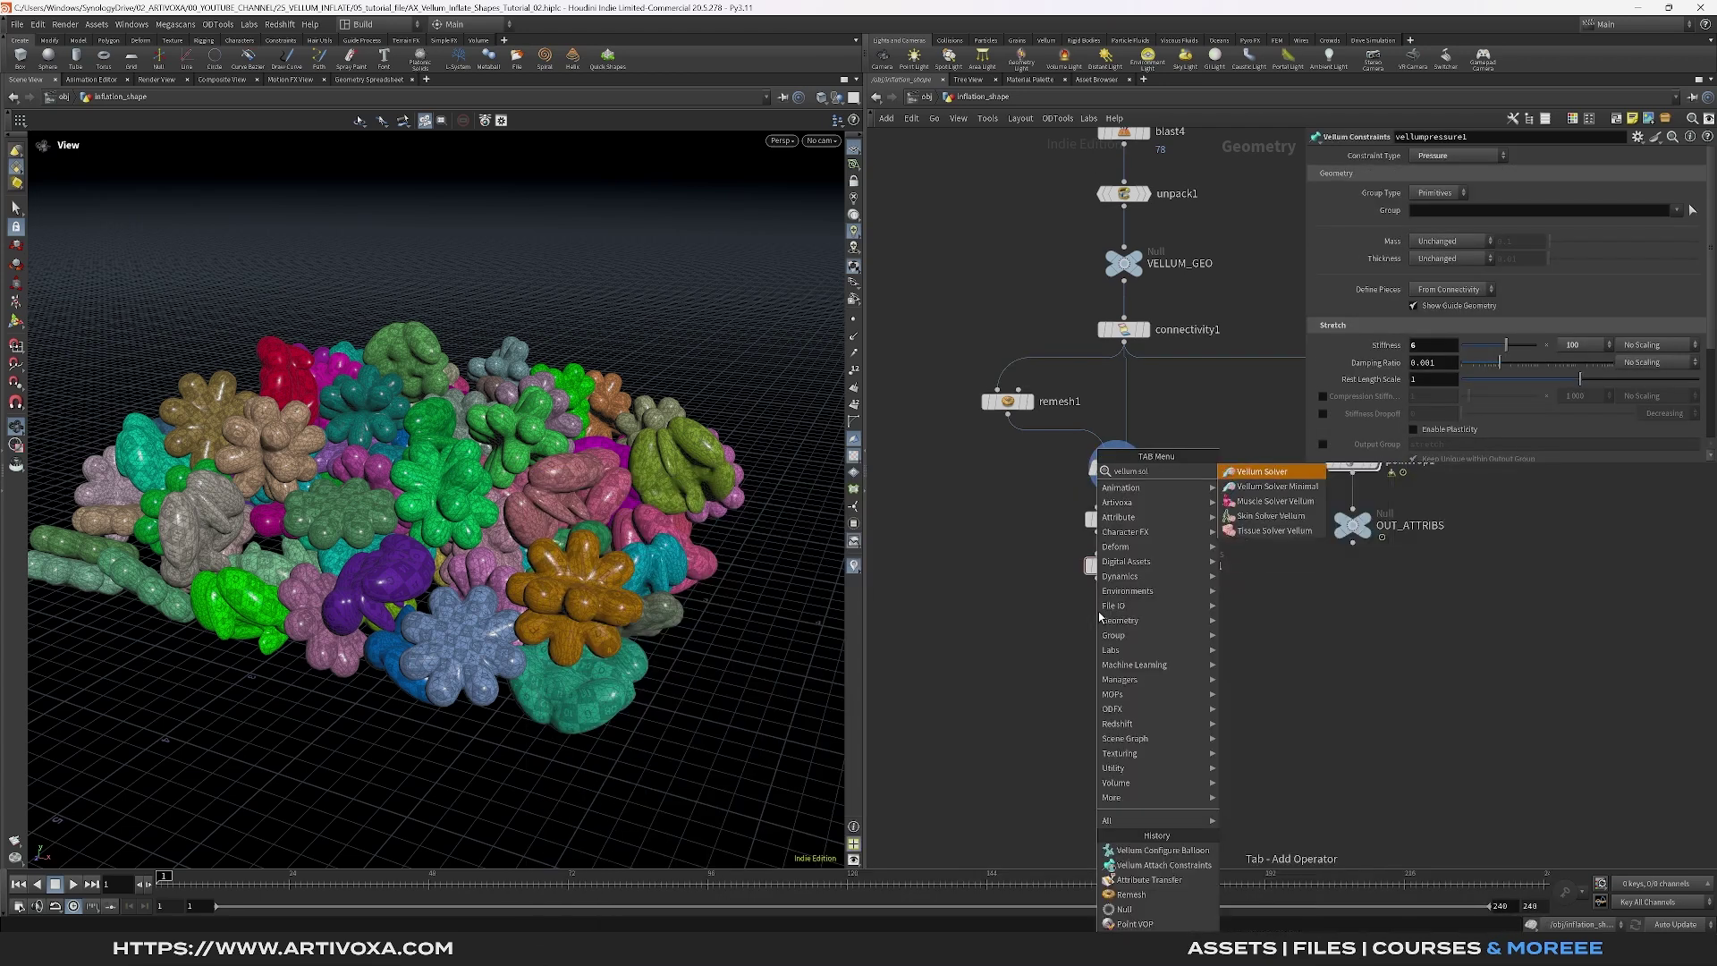
key("Return")
left_click(1124, 638)
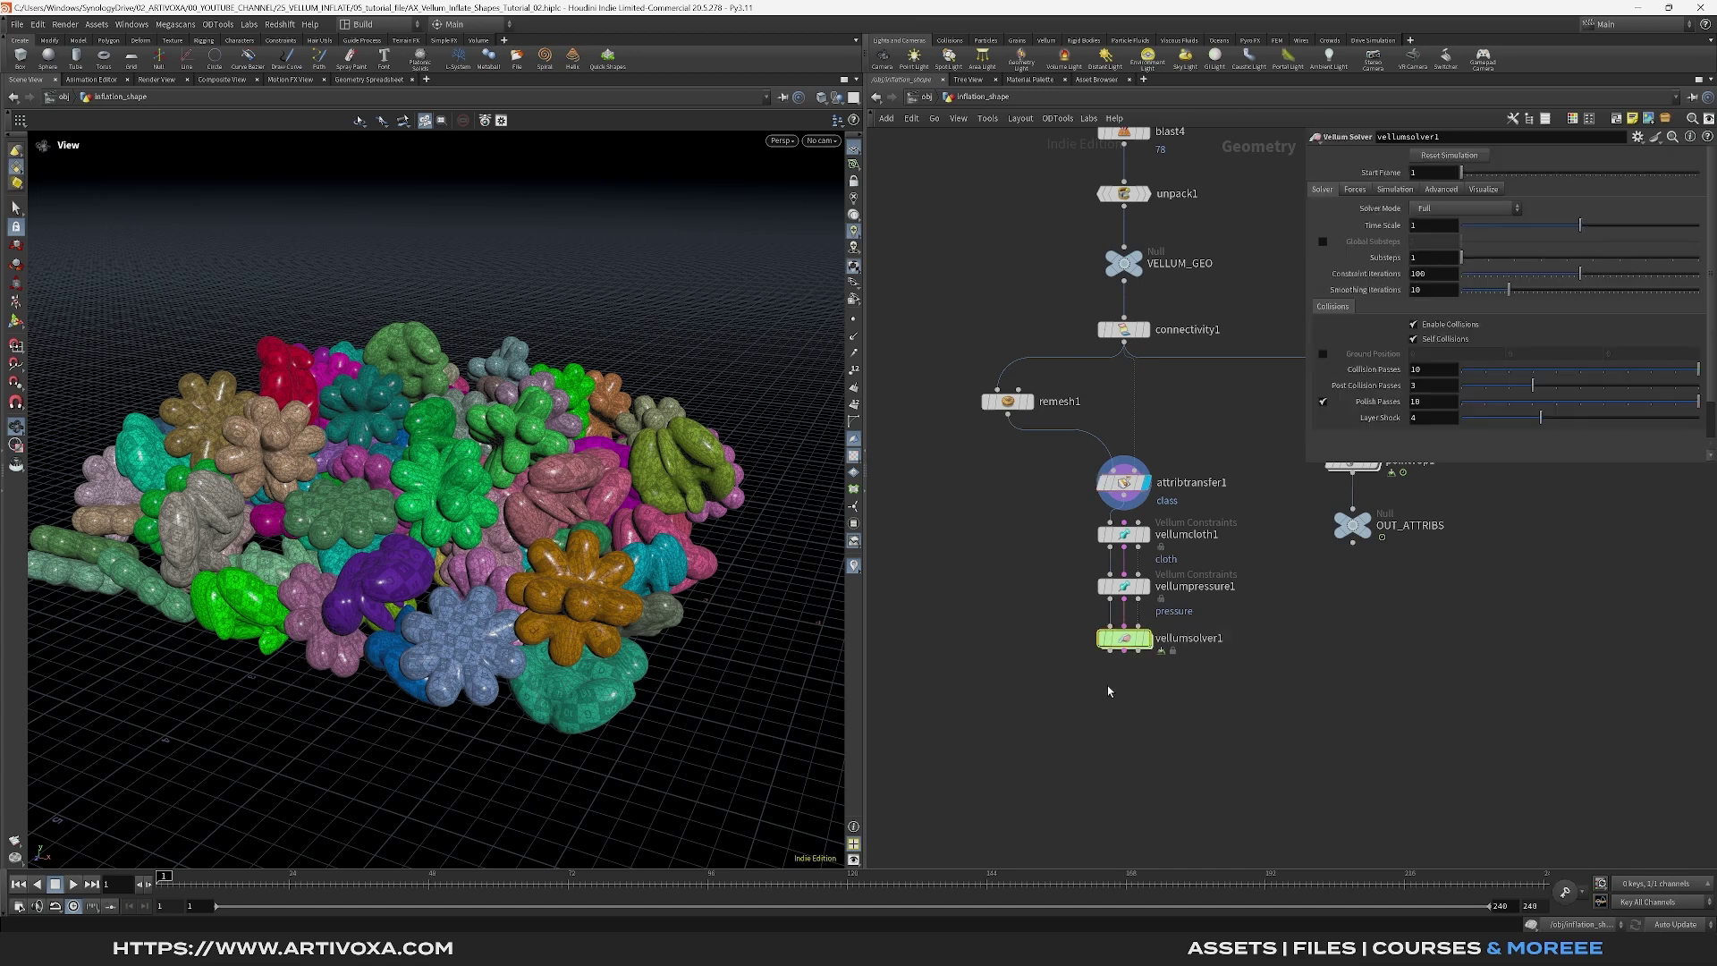
Change the Vellum Solver's vertical gravity and set its cache memory to 50000 MB
left_click(1353, 190)
left_click(1565, 207)
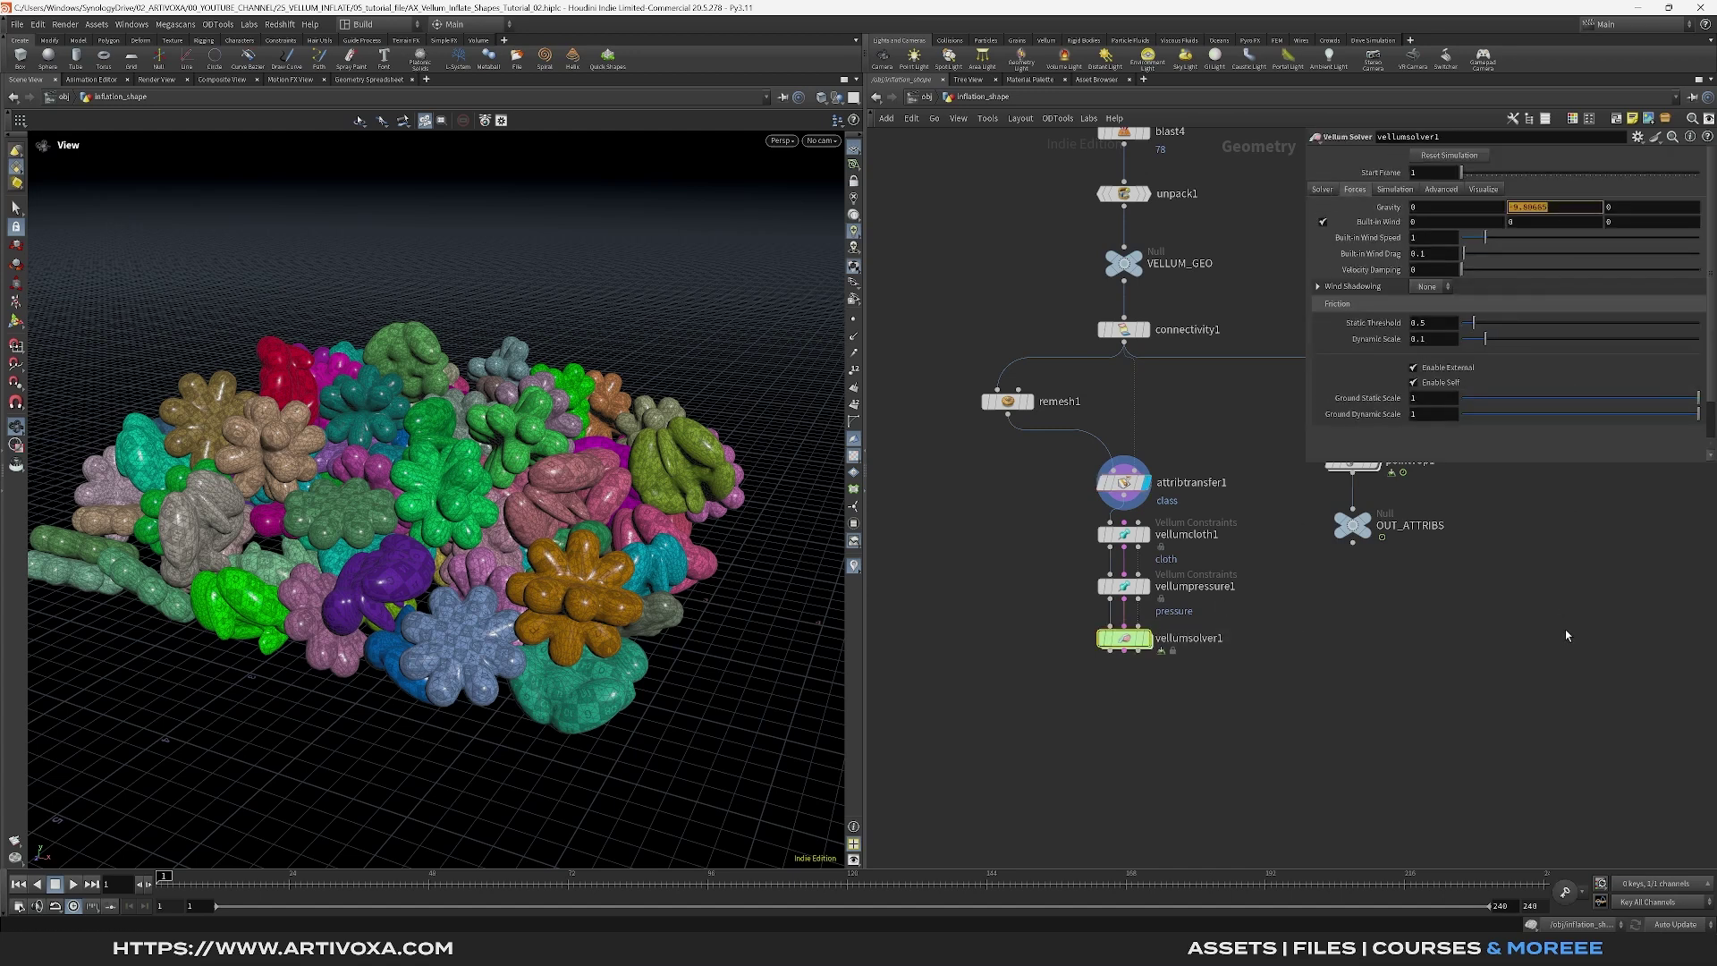
left_click(1397, 190)
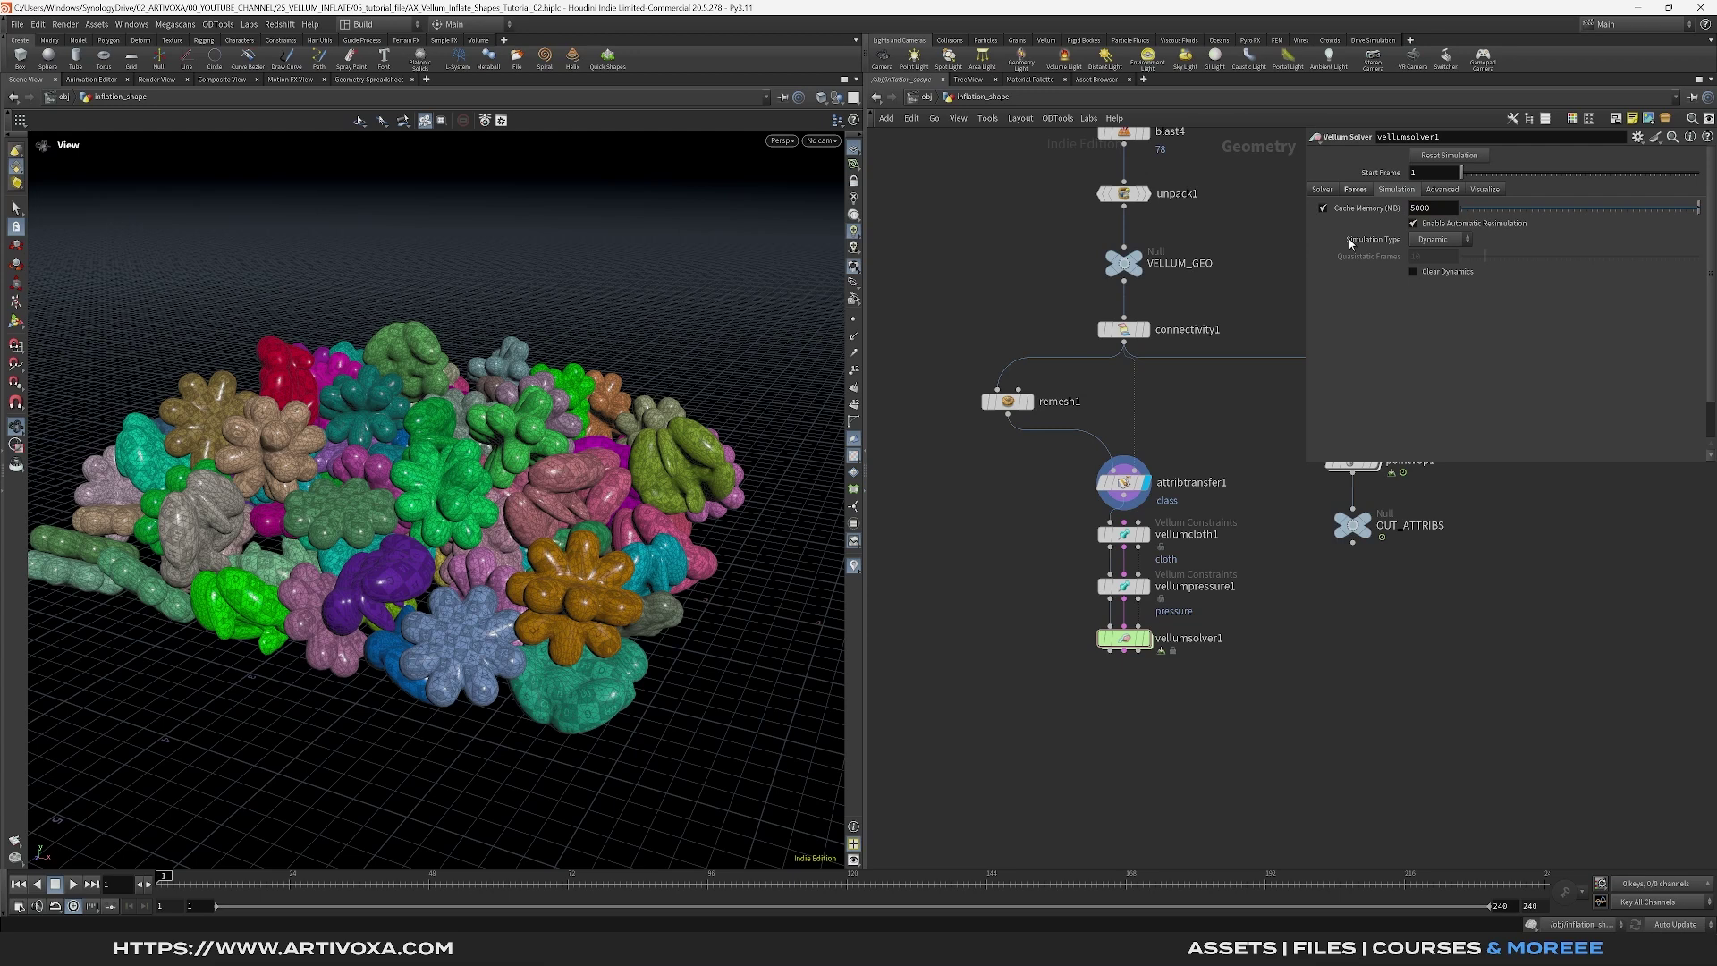
left_click(1450, 212)
type("0")
key("Return")
View the Vellum Solver's inner network with the FORCE and SOURCE outputs, and return to the geometry network
double_click(1129, 641)
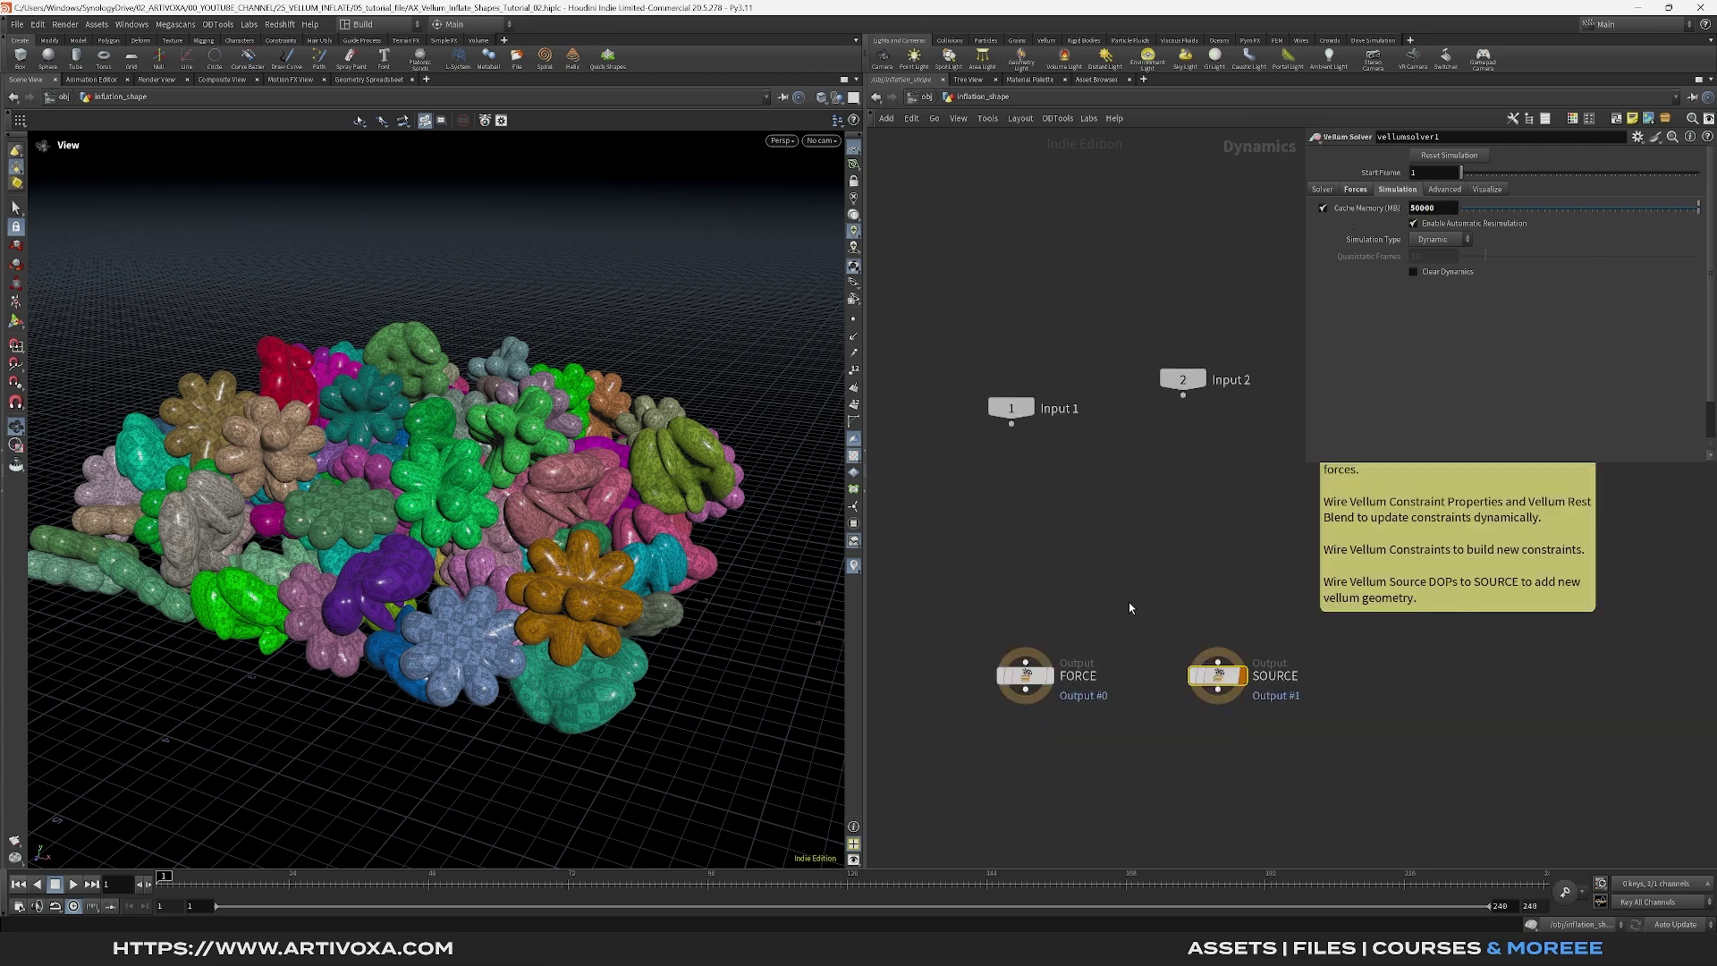
key("u")
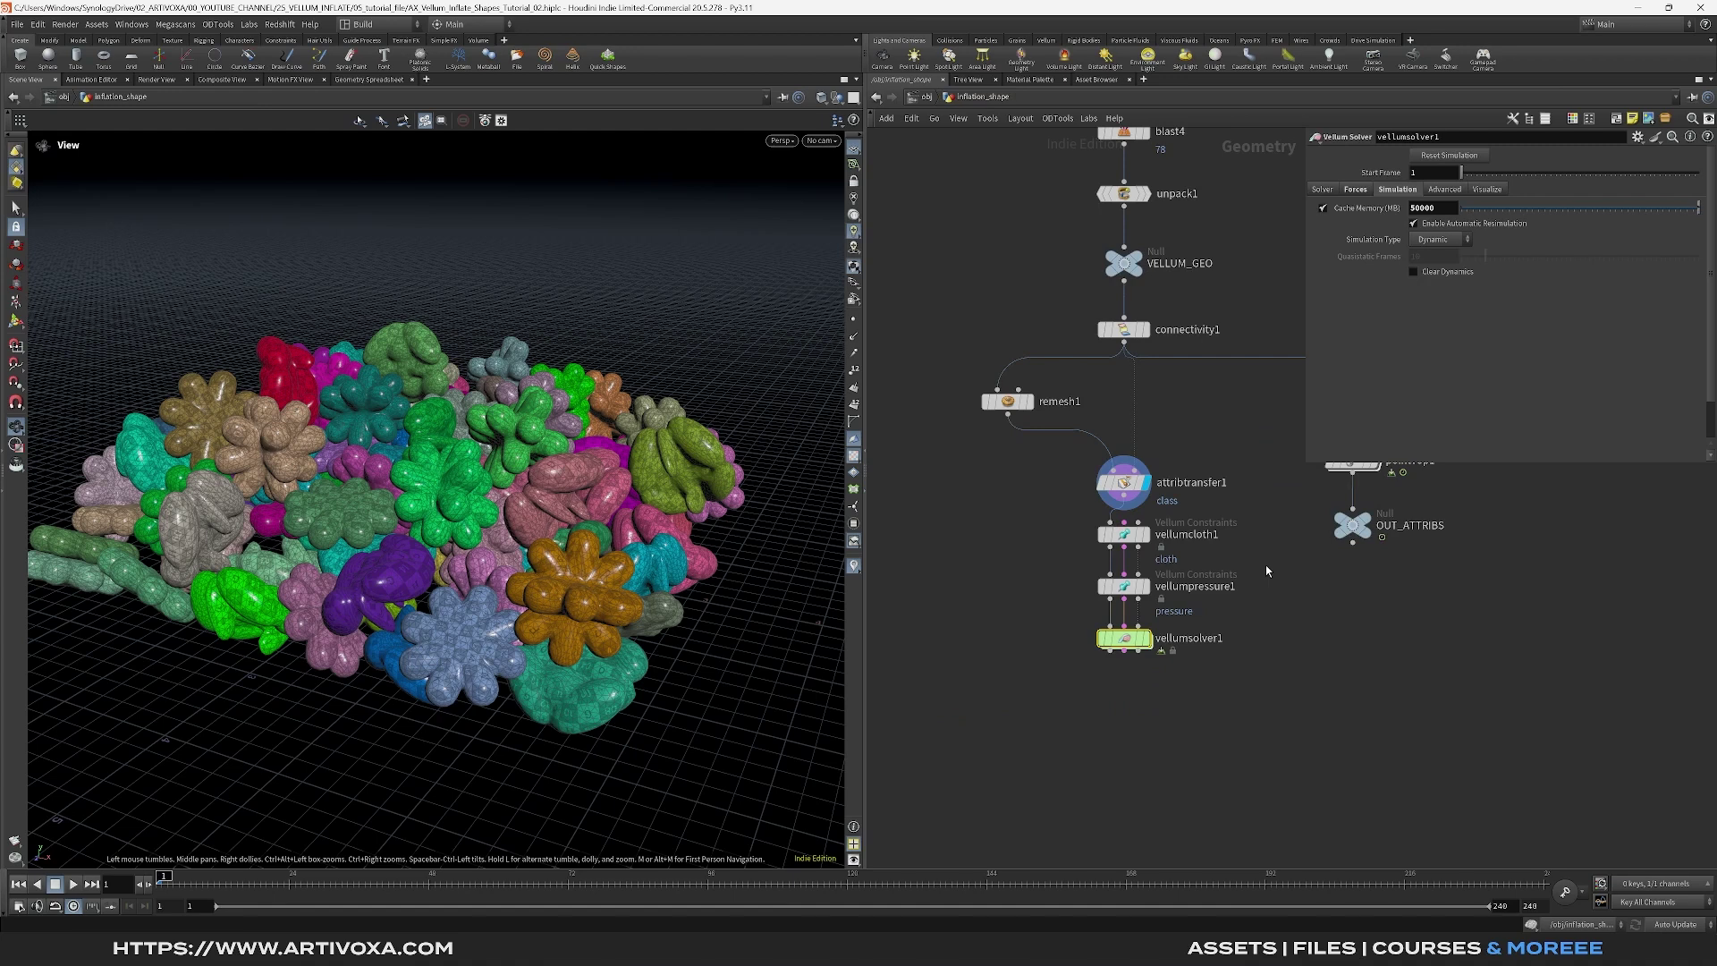
Enable the stretch Output Group on both the Vellum pressure and cloth constraints
left_click_drag(1272, 565, 1063, 615)
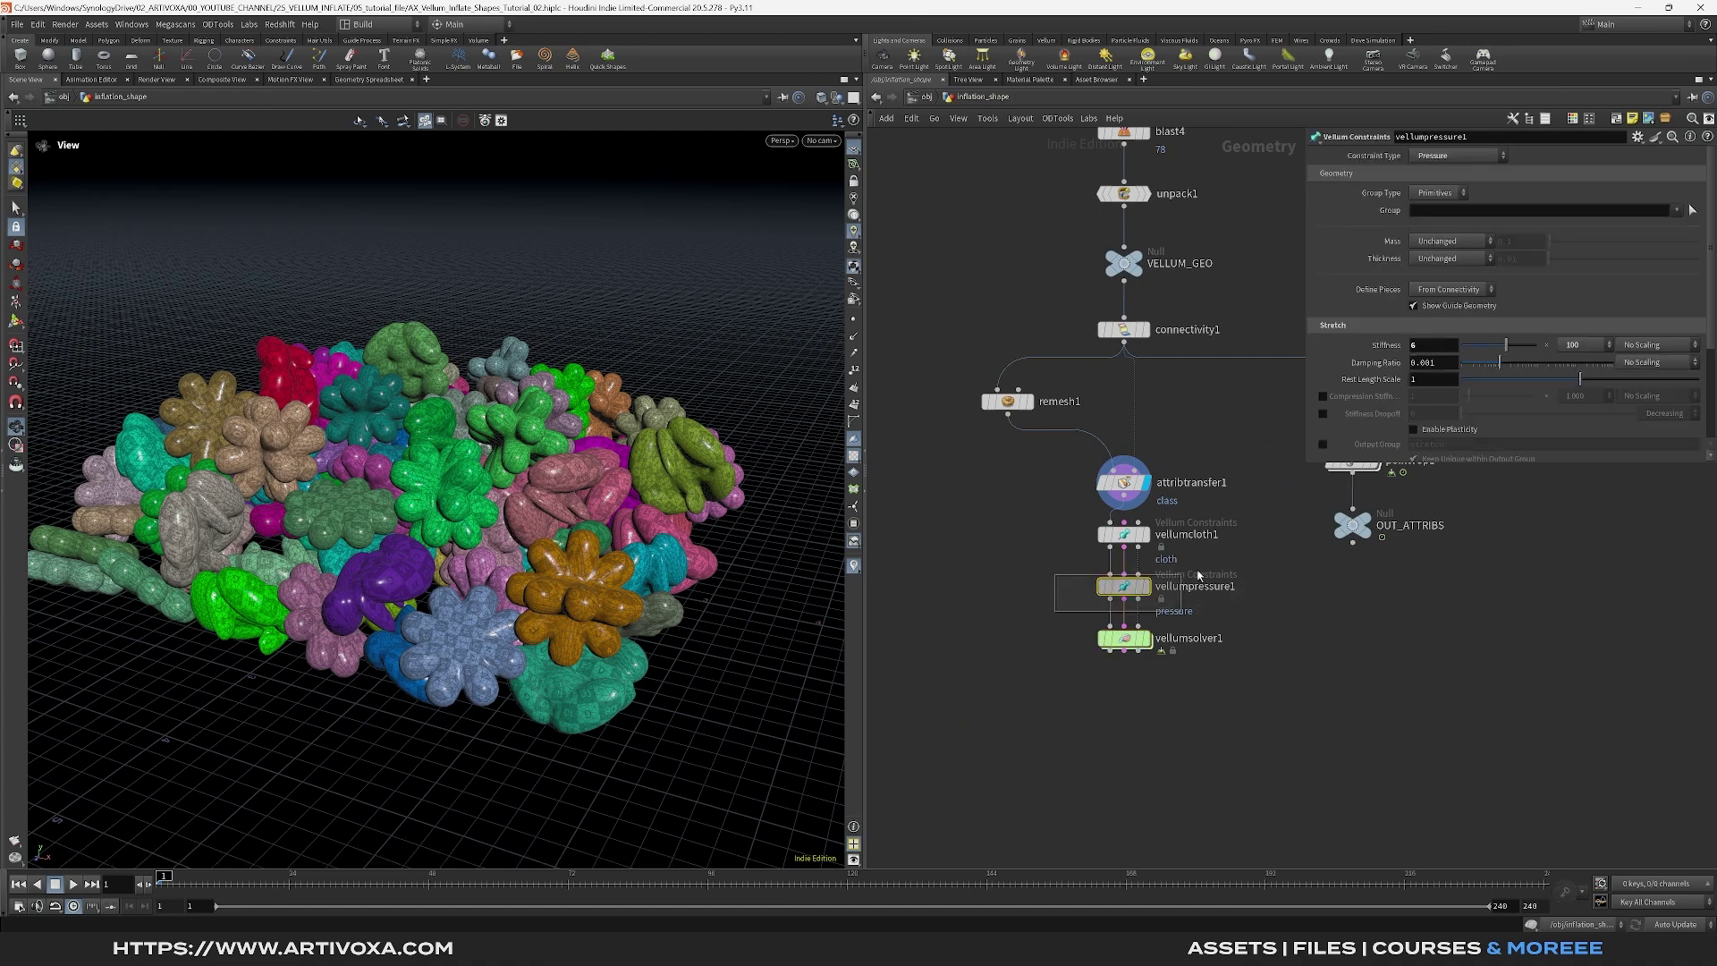
left_click(1325, 444)
left_click_drag(1243, 515, 1066, 550)
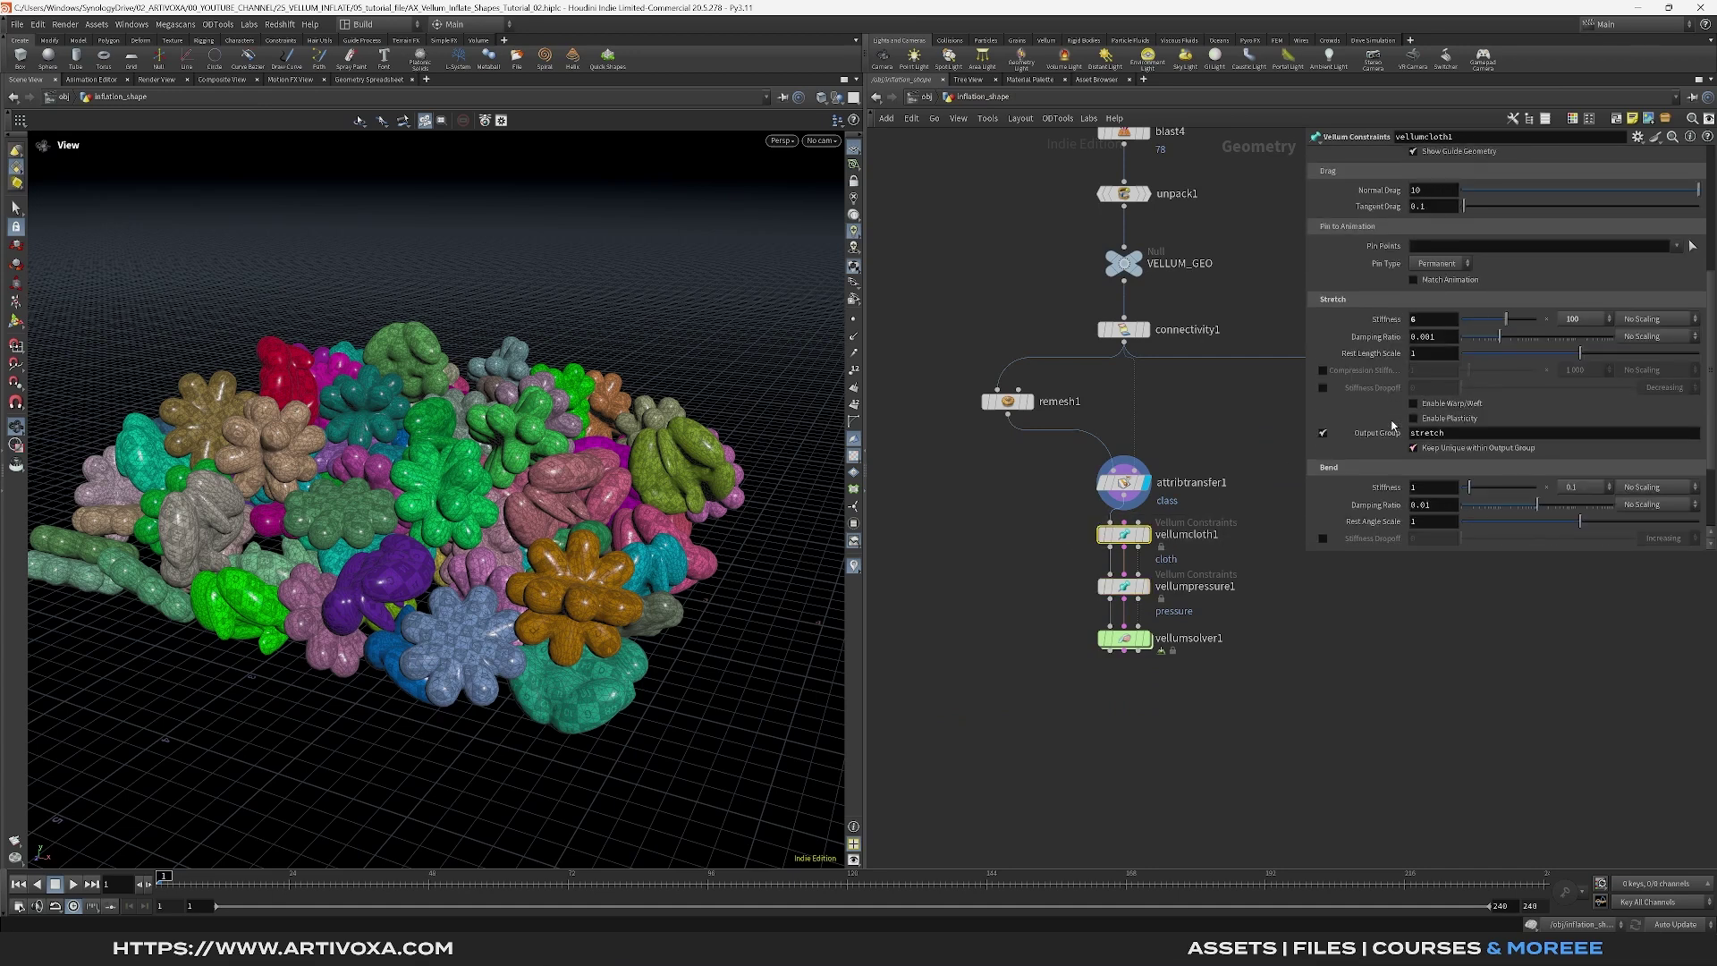
Rename the stretch output group of the Vellum pressure constraint to pstretch
left_click(1235, 582)
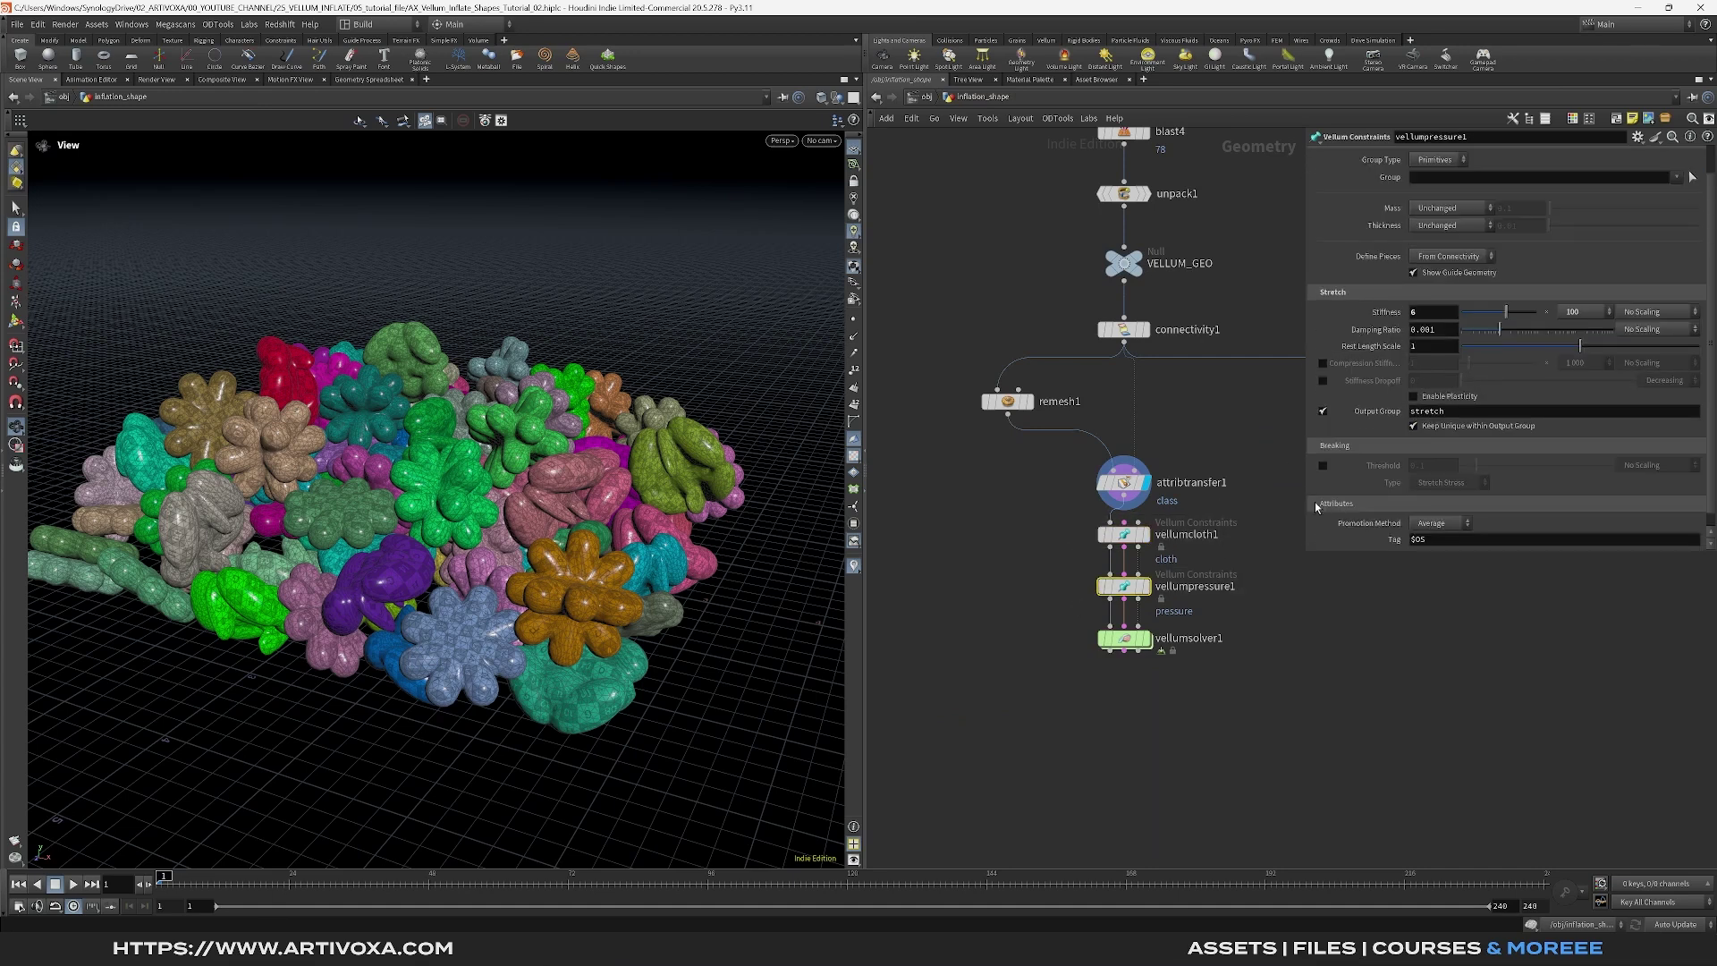
scroll(1425, 478, "down", 1)
left_click(1413, 399)
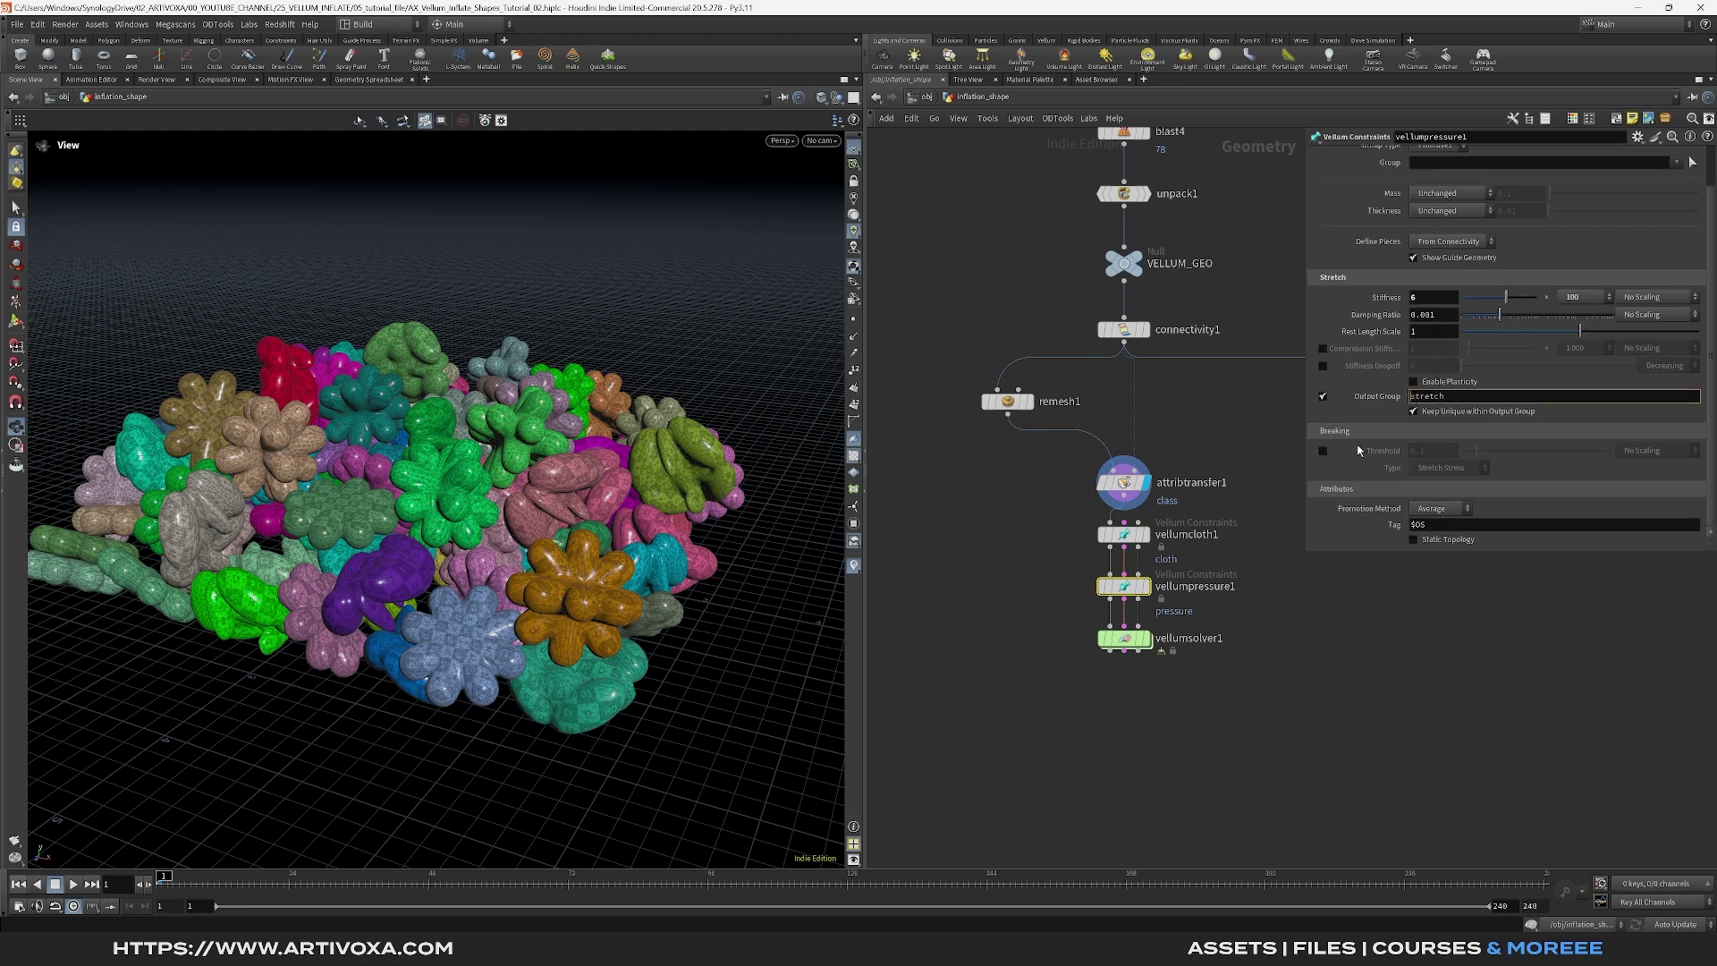
type("p")
key("Return")
Inside the Vellum Solver, add a Vellum Constraint Properties node and connect it to the SOURCE output
left_click(1195, 630)
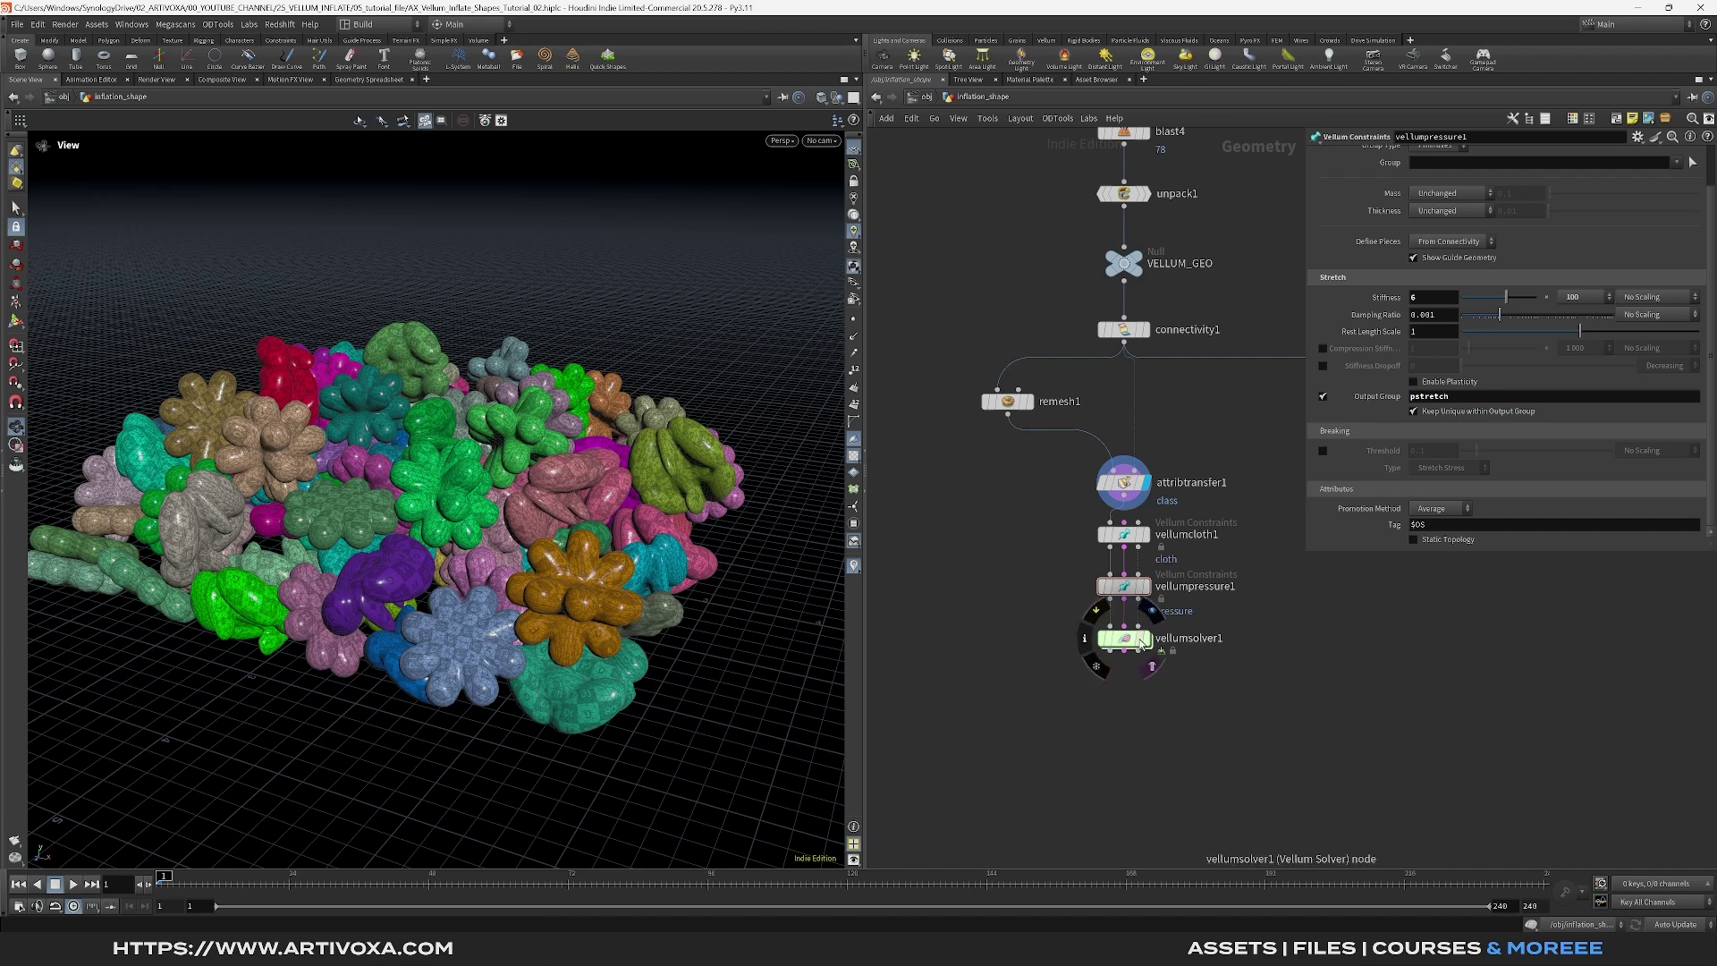
double_click(1195, 630)
key("Tab")
type("vellu")
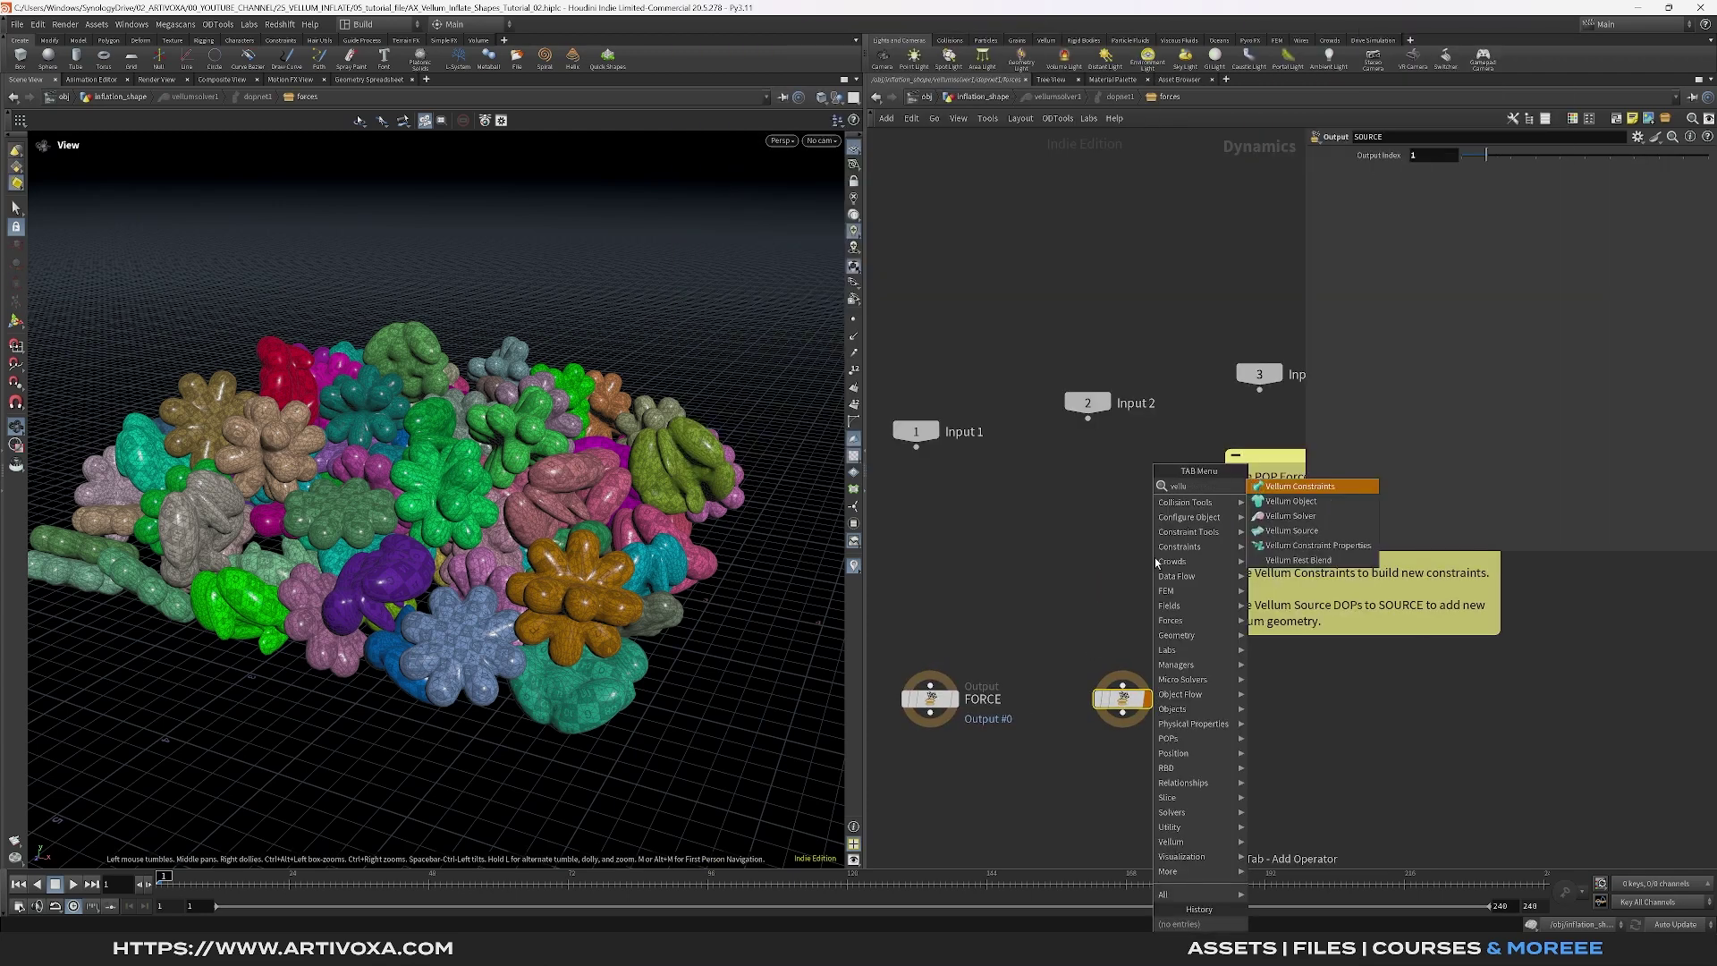
left_click(1315, 544)
left_click(1120, 523)
left_click_drag(1123, 537, 1123, 684)
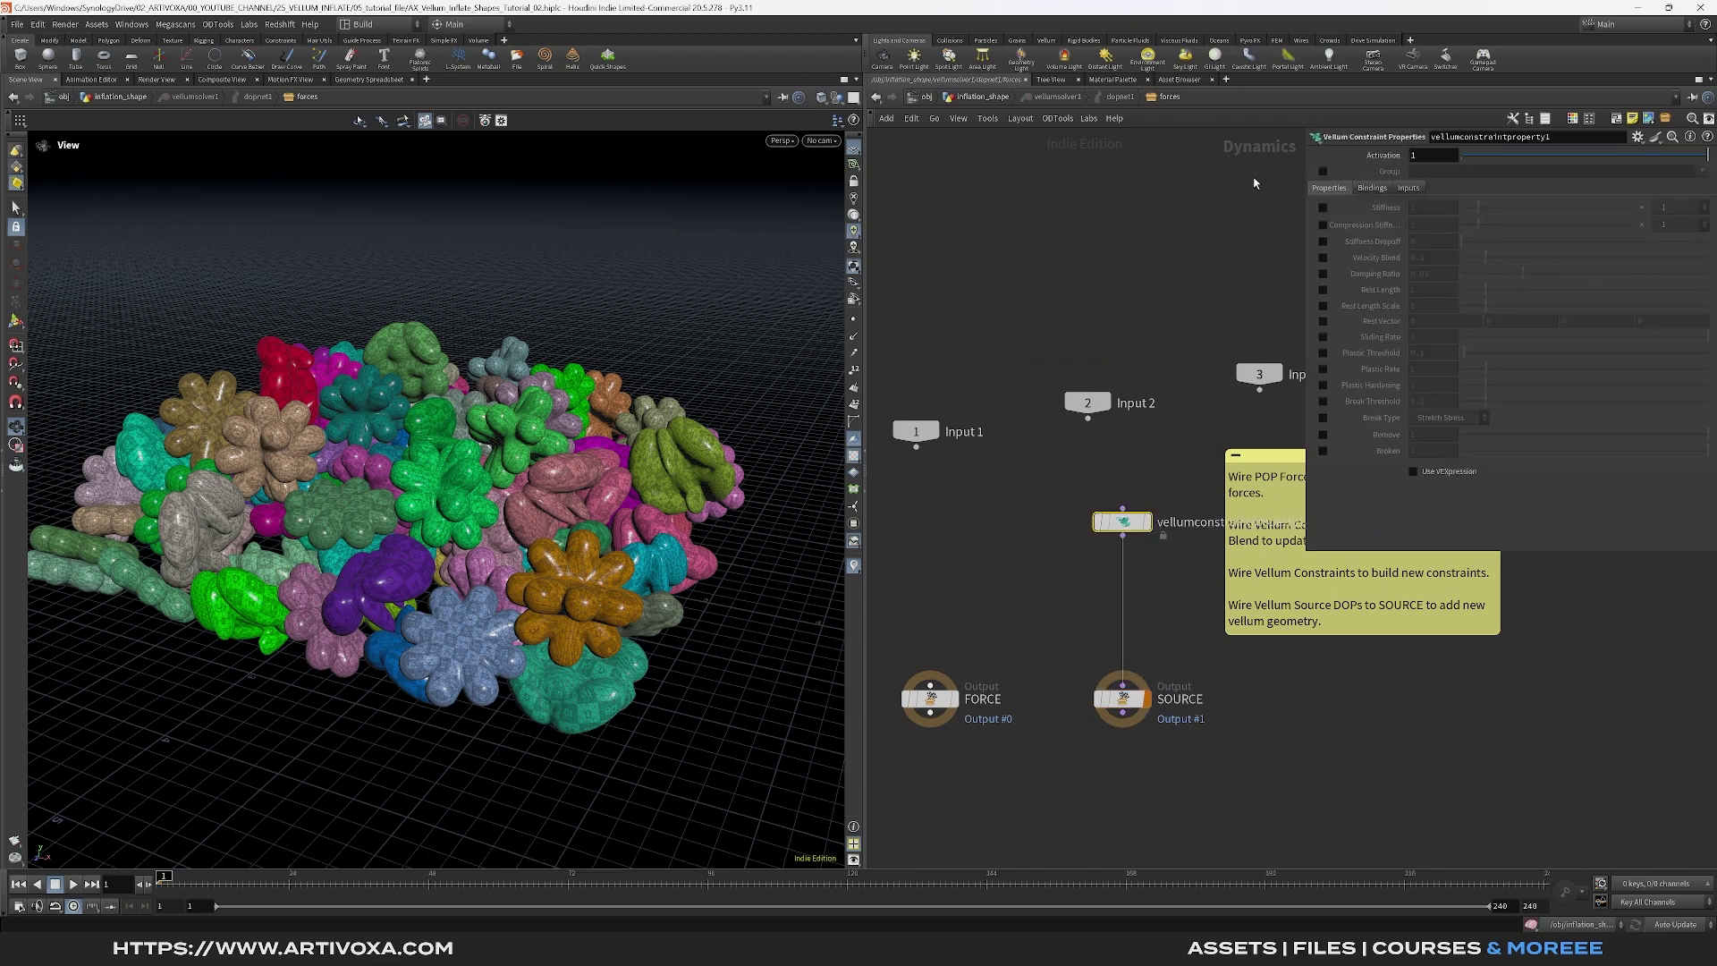
Enable the group on the Vellum Constraint Properties node and choose pstretch
left_click(1323, 171)
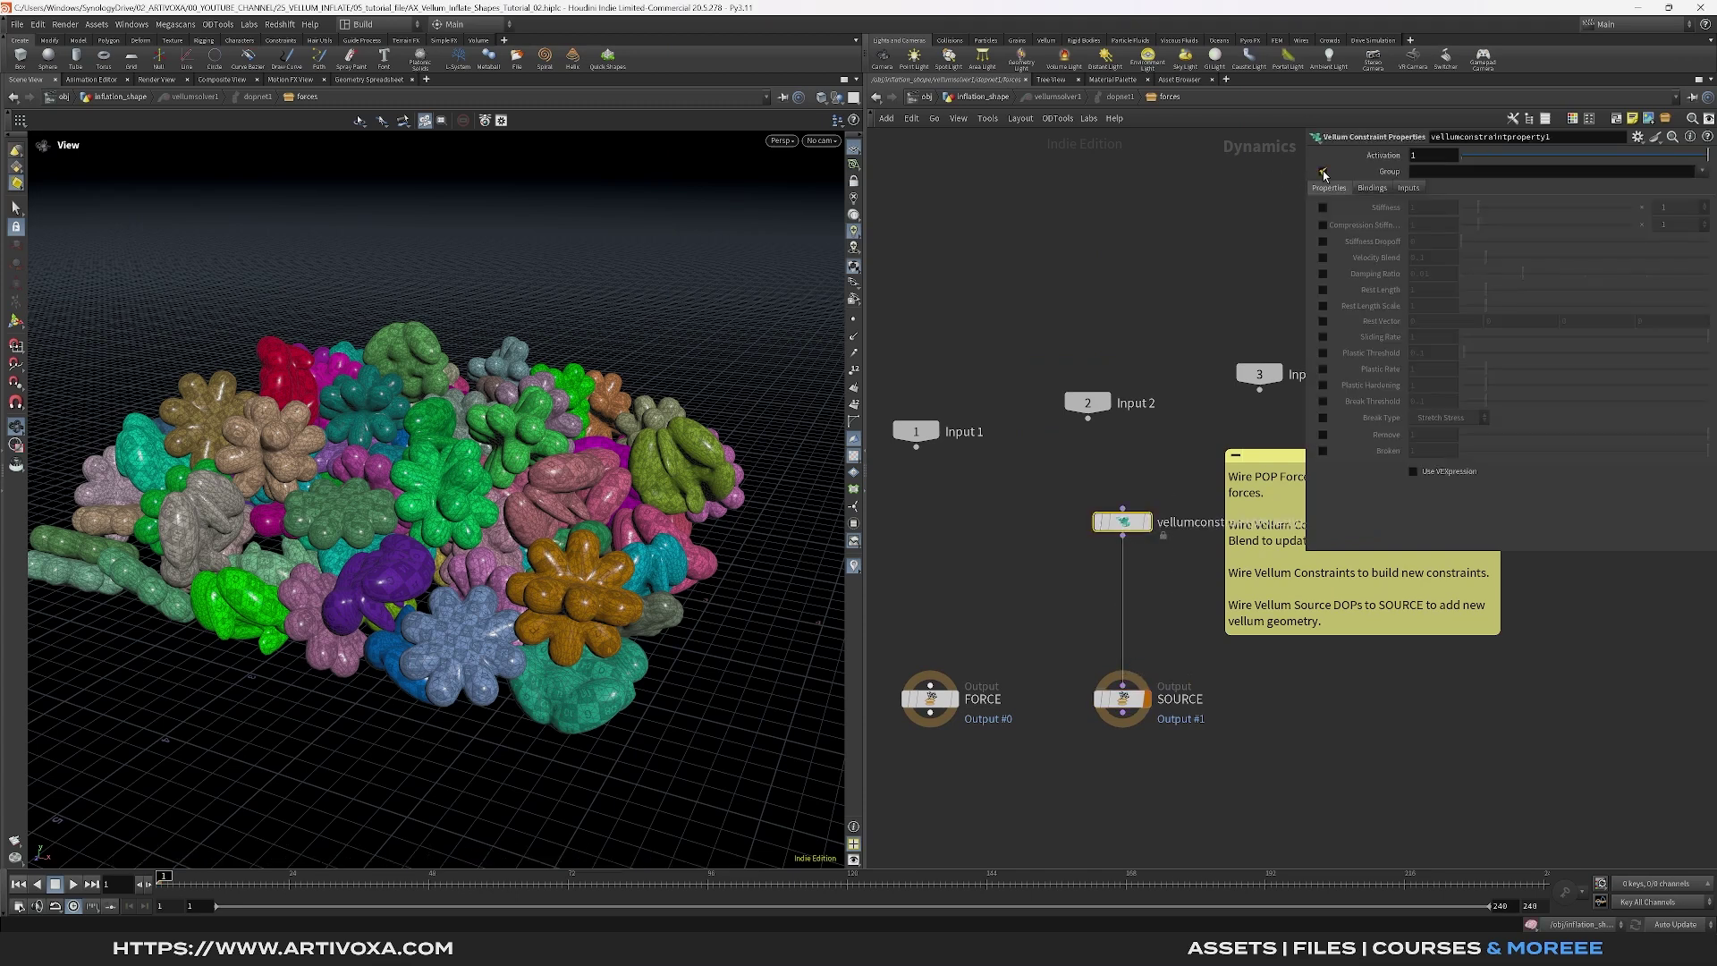
left_click(1702, 171)
left_click(1686, 201)
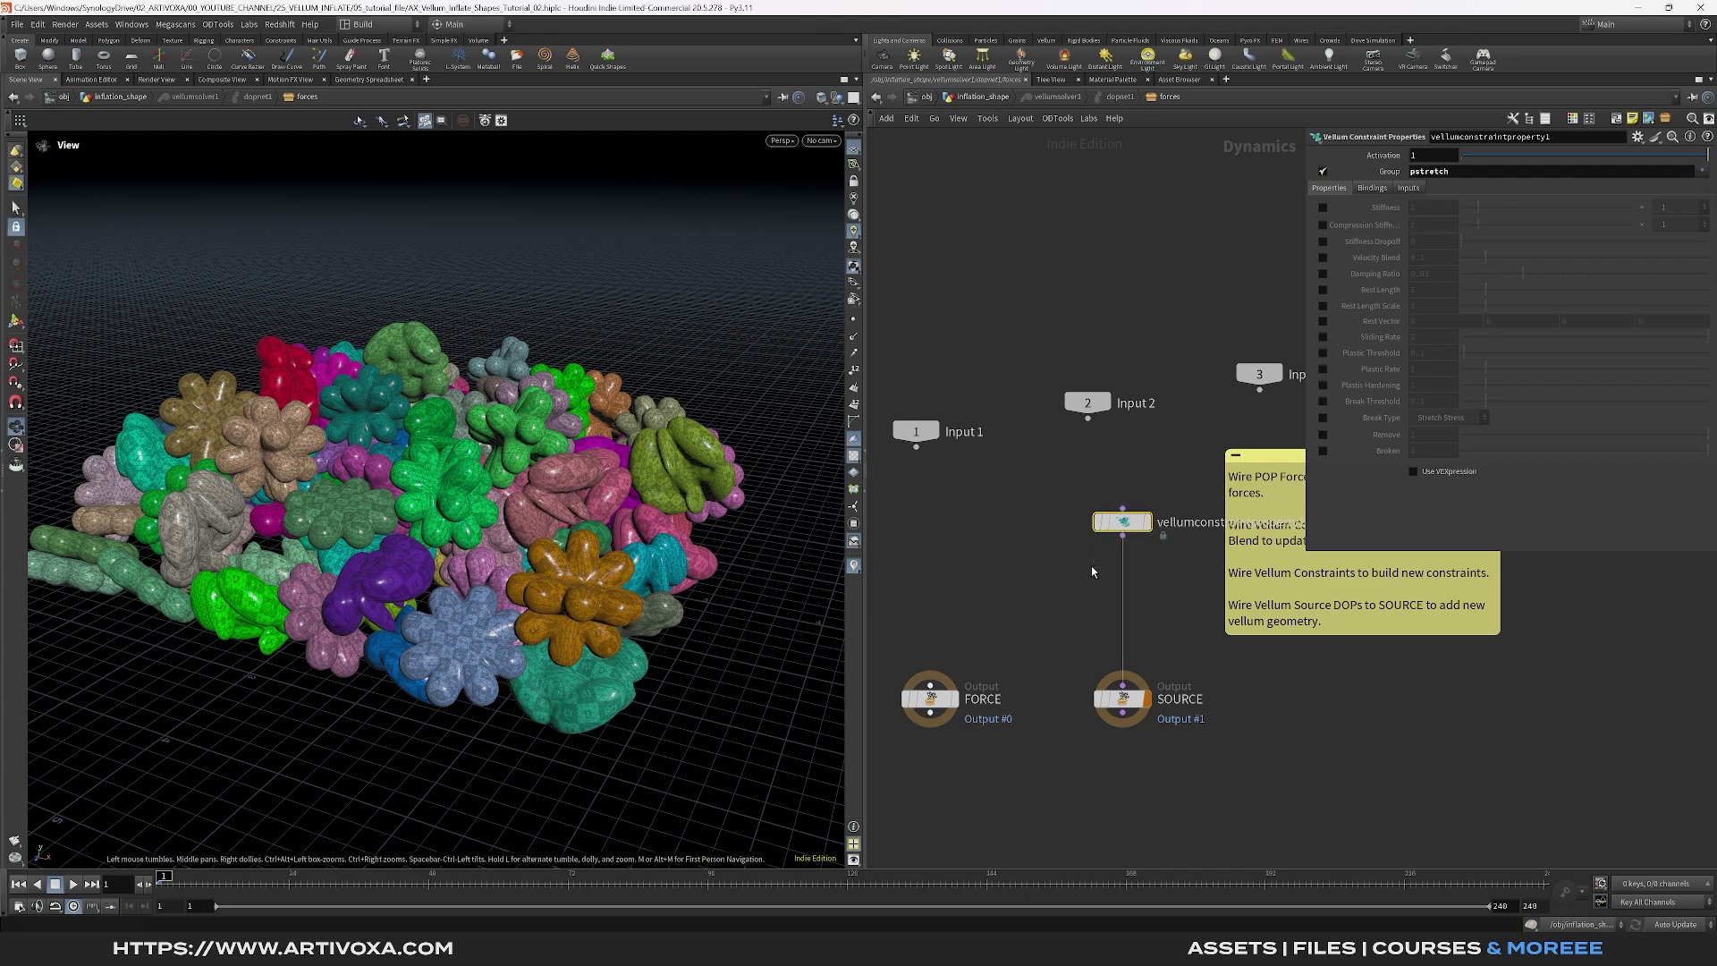
Set Input 3 of the constraint properties node to SOP and point its path at the OUT_ATTRIBS null in inflation_shape
left_click(957, 101)
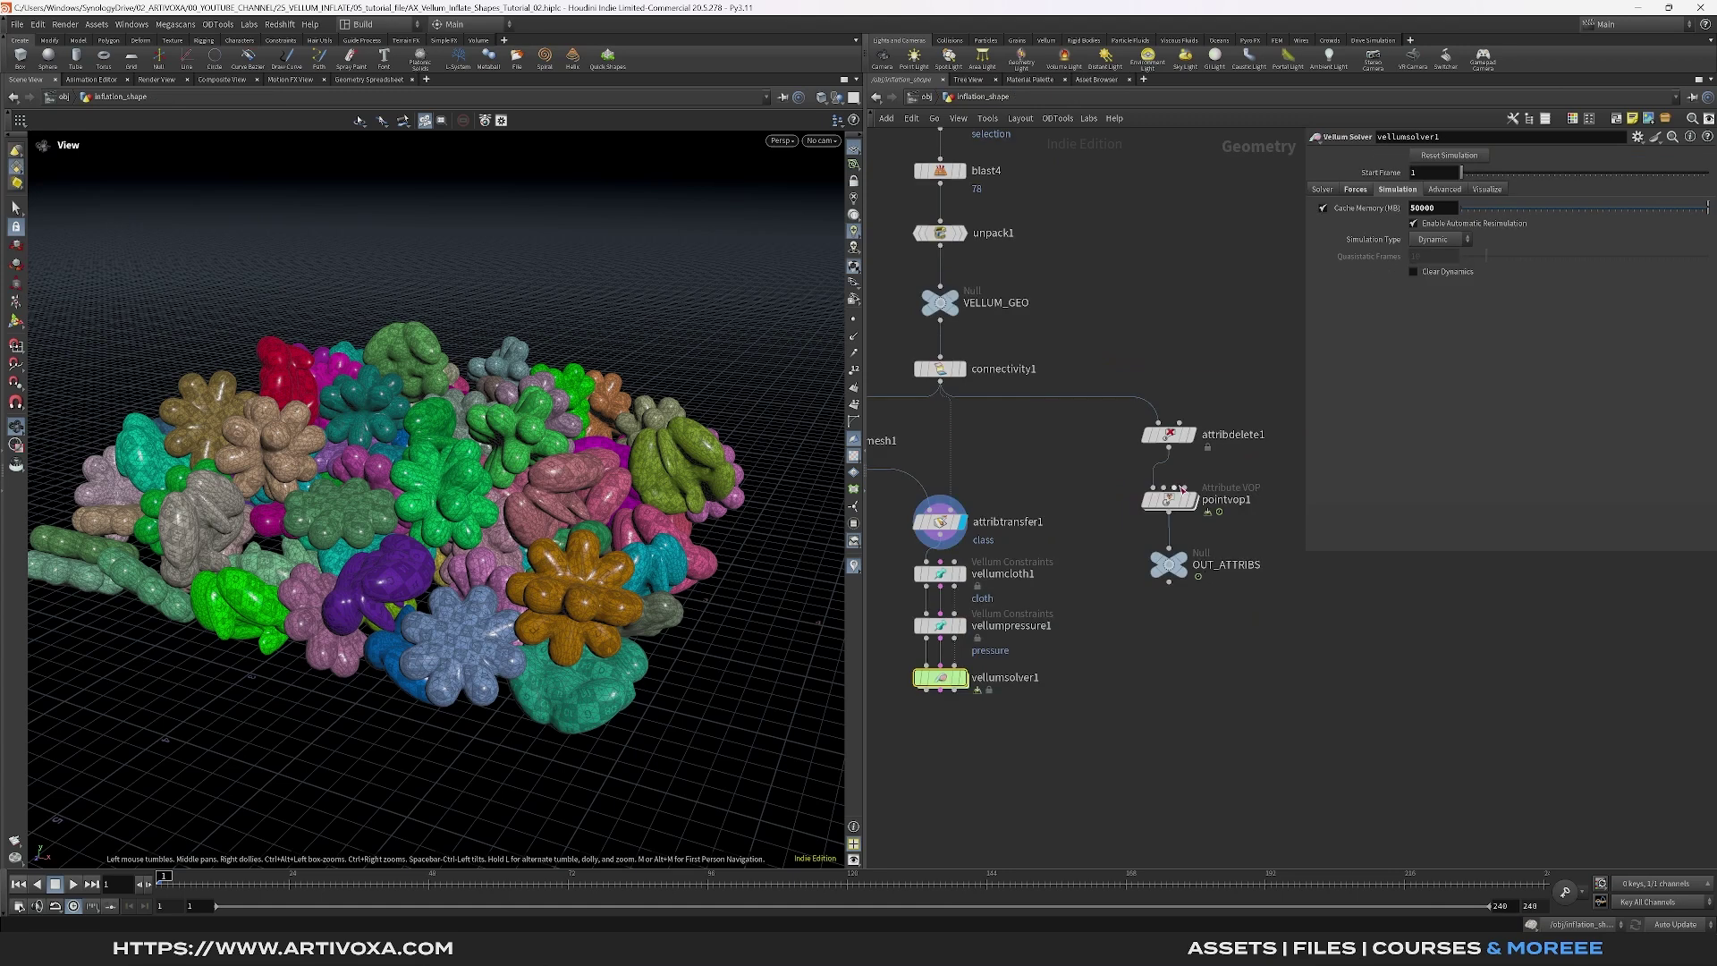
left_click(1169, 564)
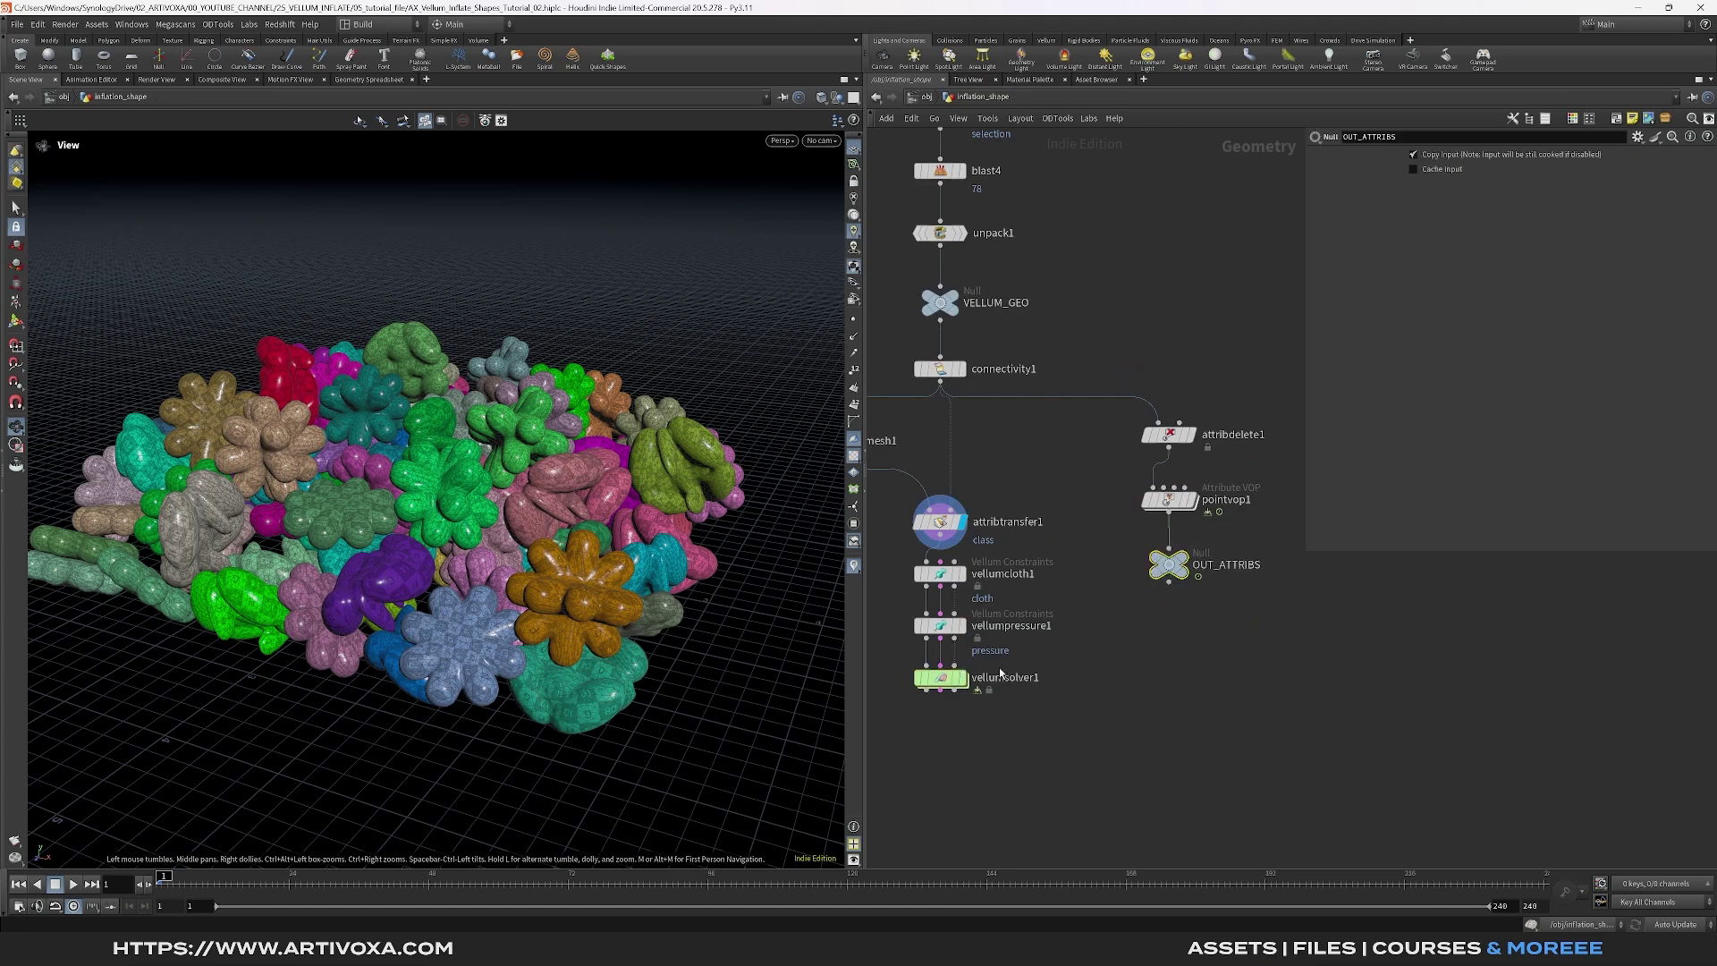
double_click(939, 678)
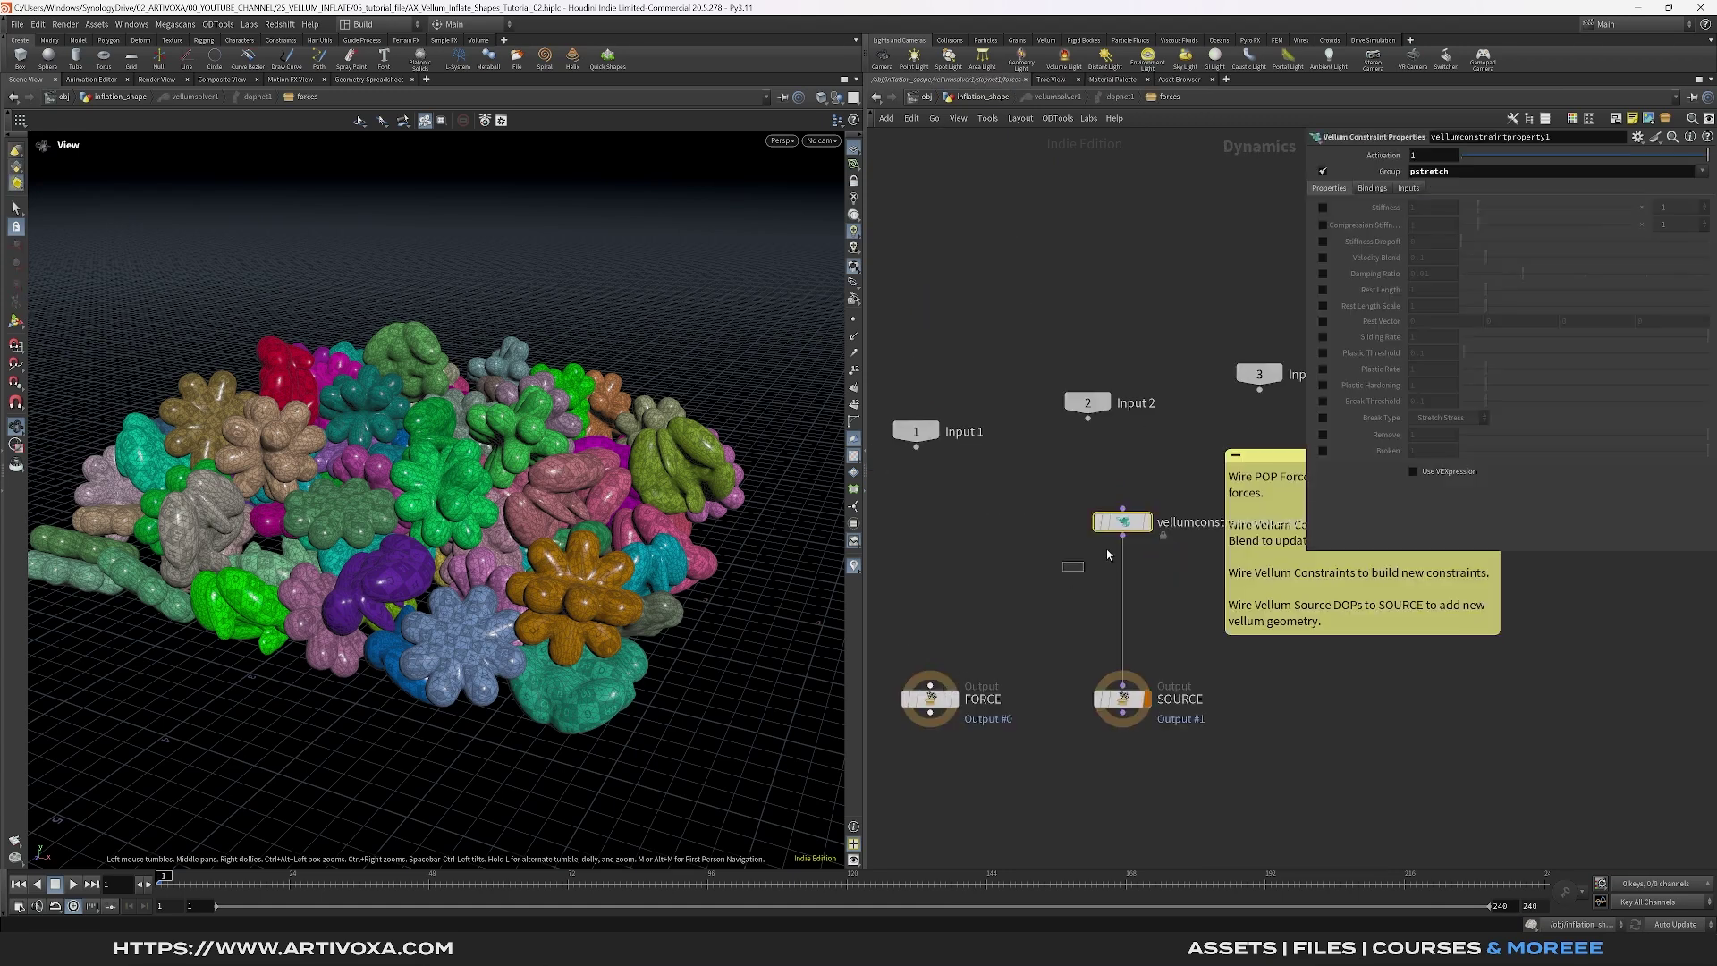
middle_click_drag(1173, 483, 1110, 481)
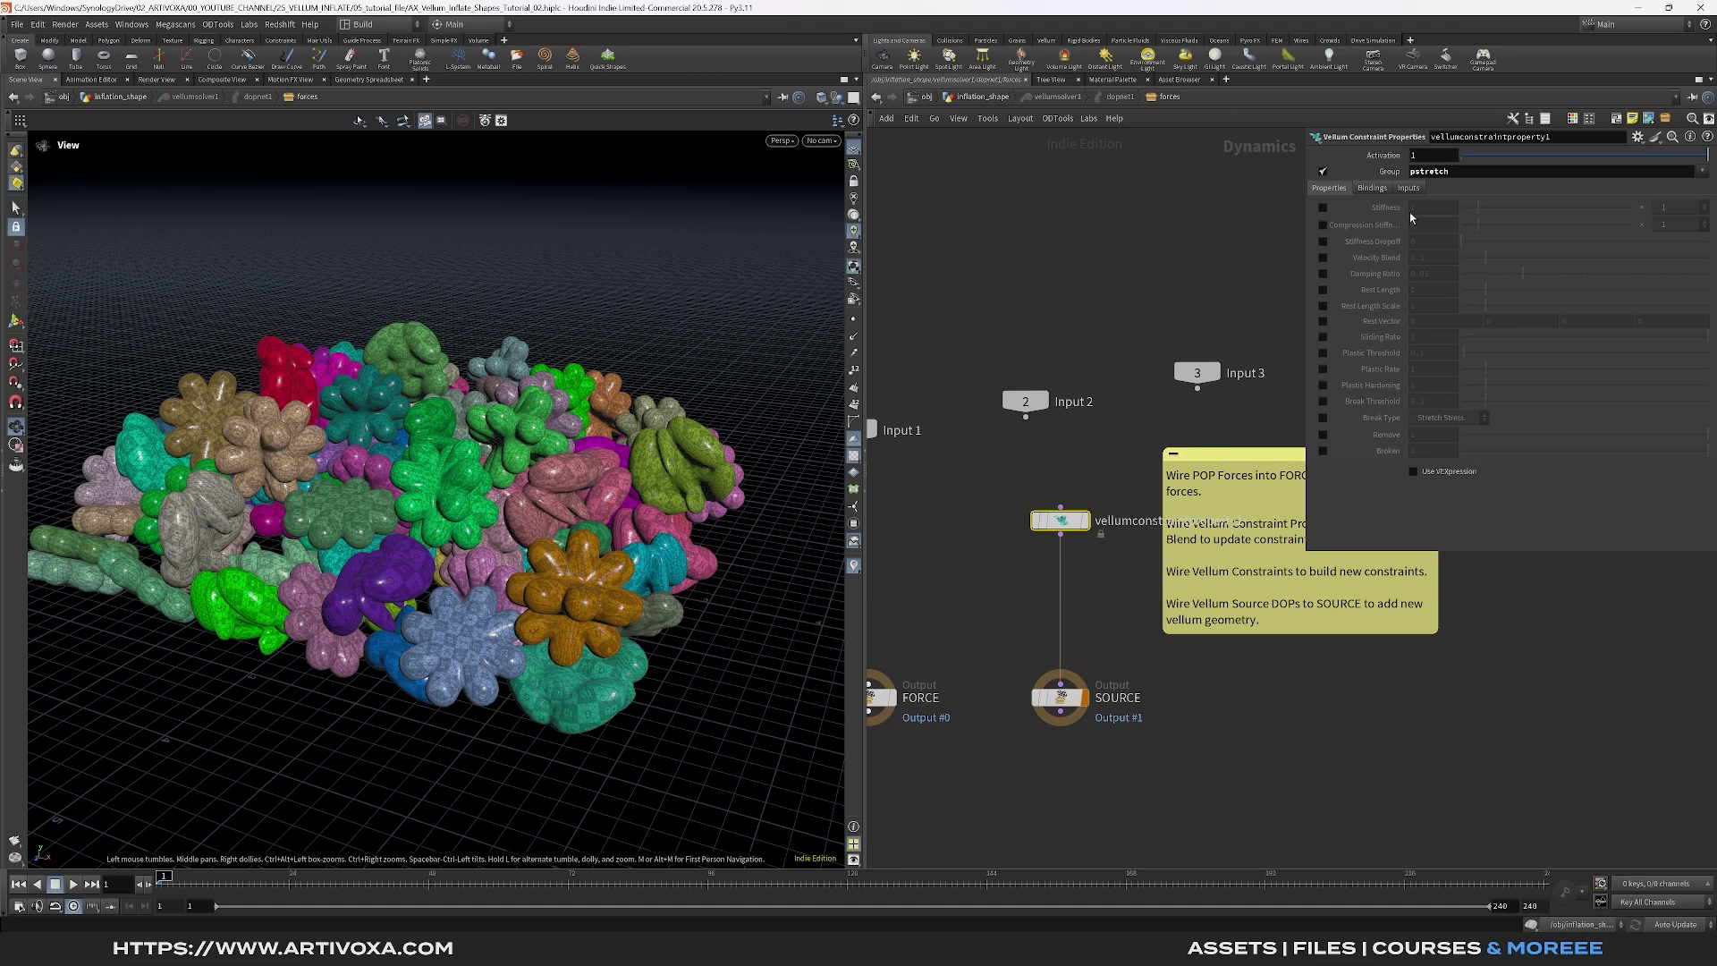
left_click(1409, 188)
left_click(1449, 257)
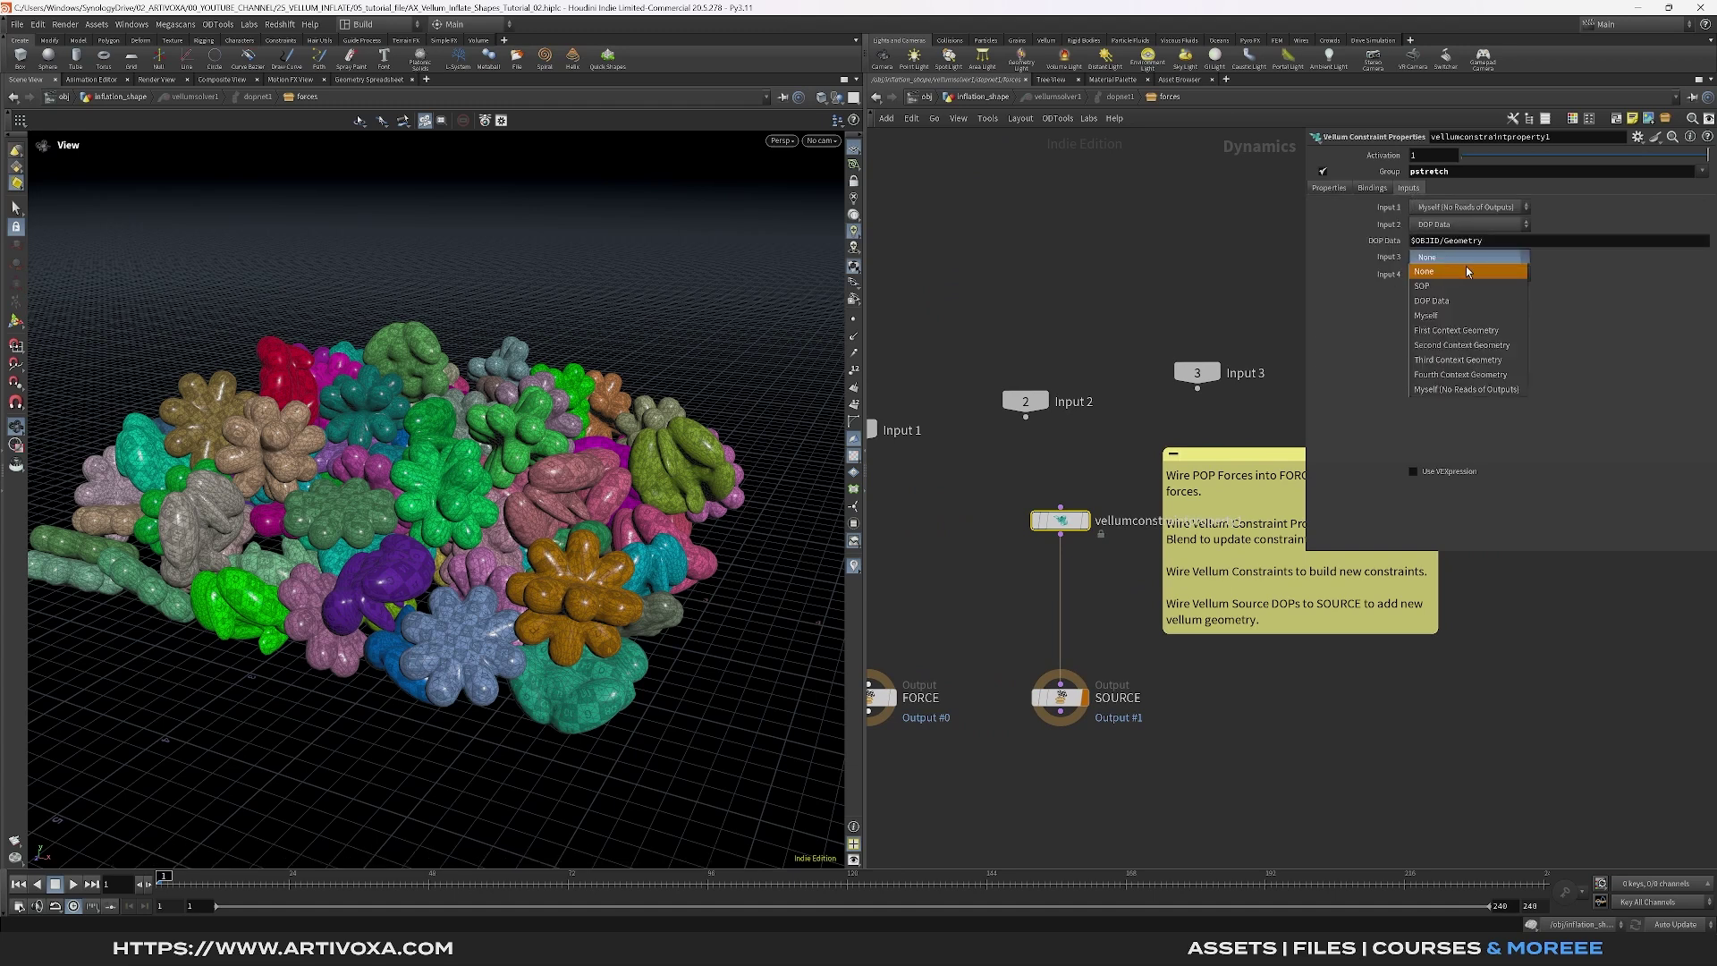
left_click(1446, 287)
left_click(1686, 275)
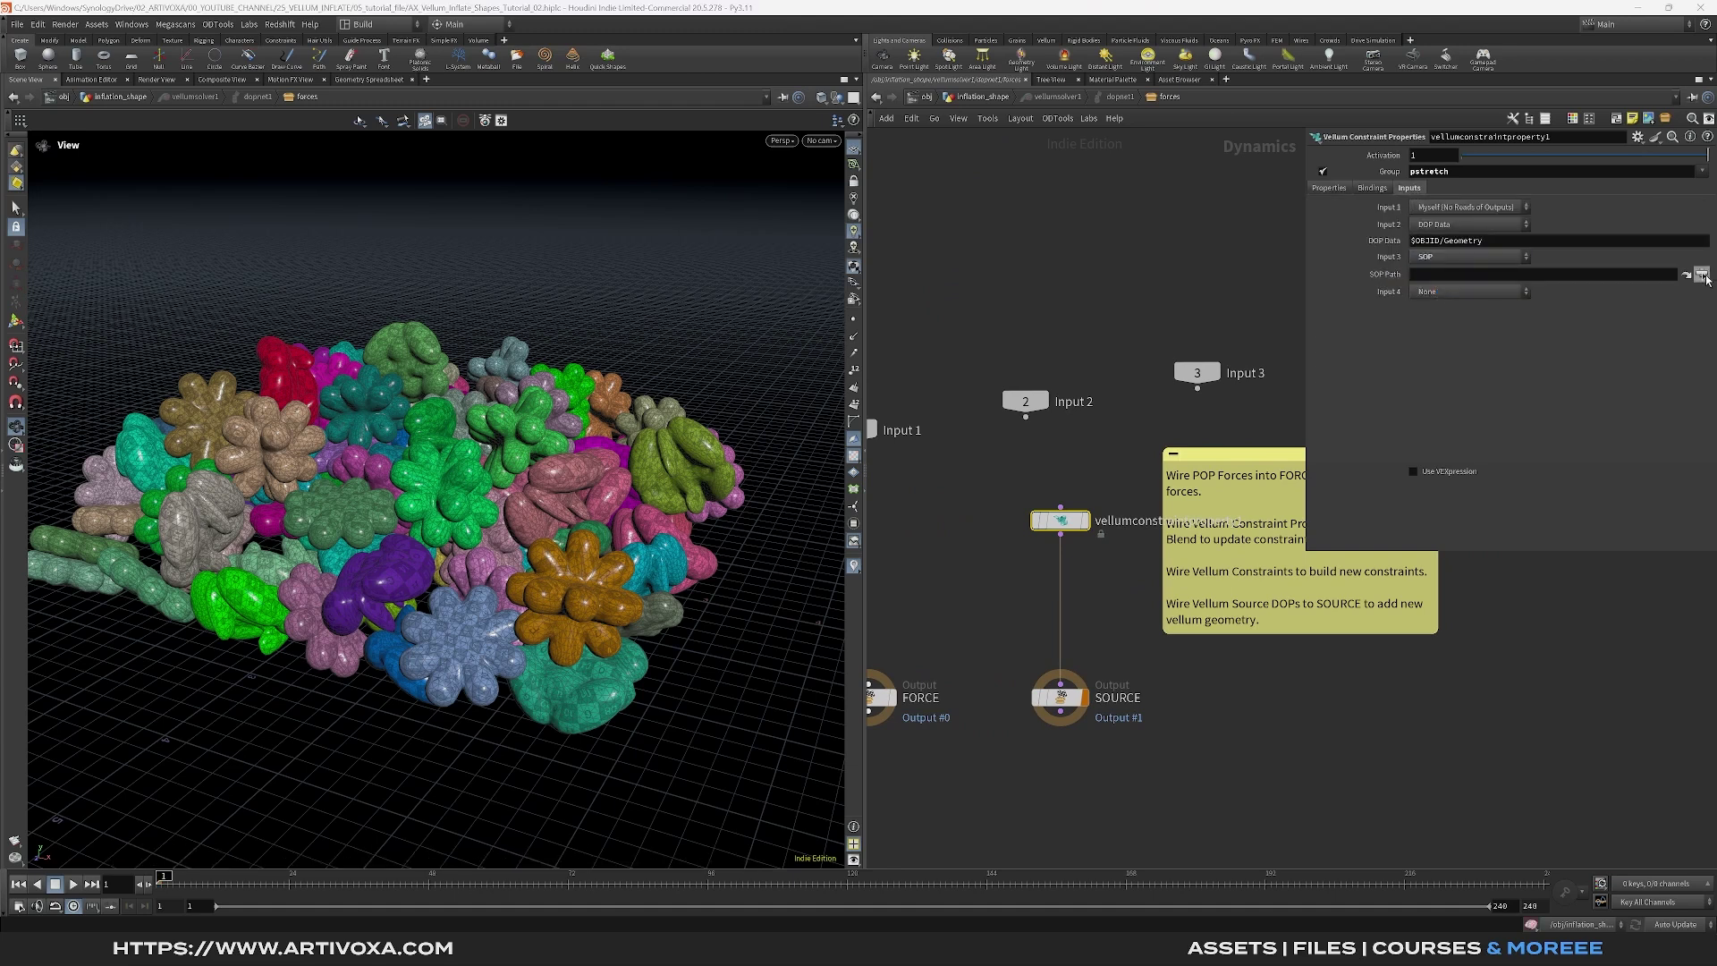
scroll(1628, 255, "up", 5)
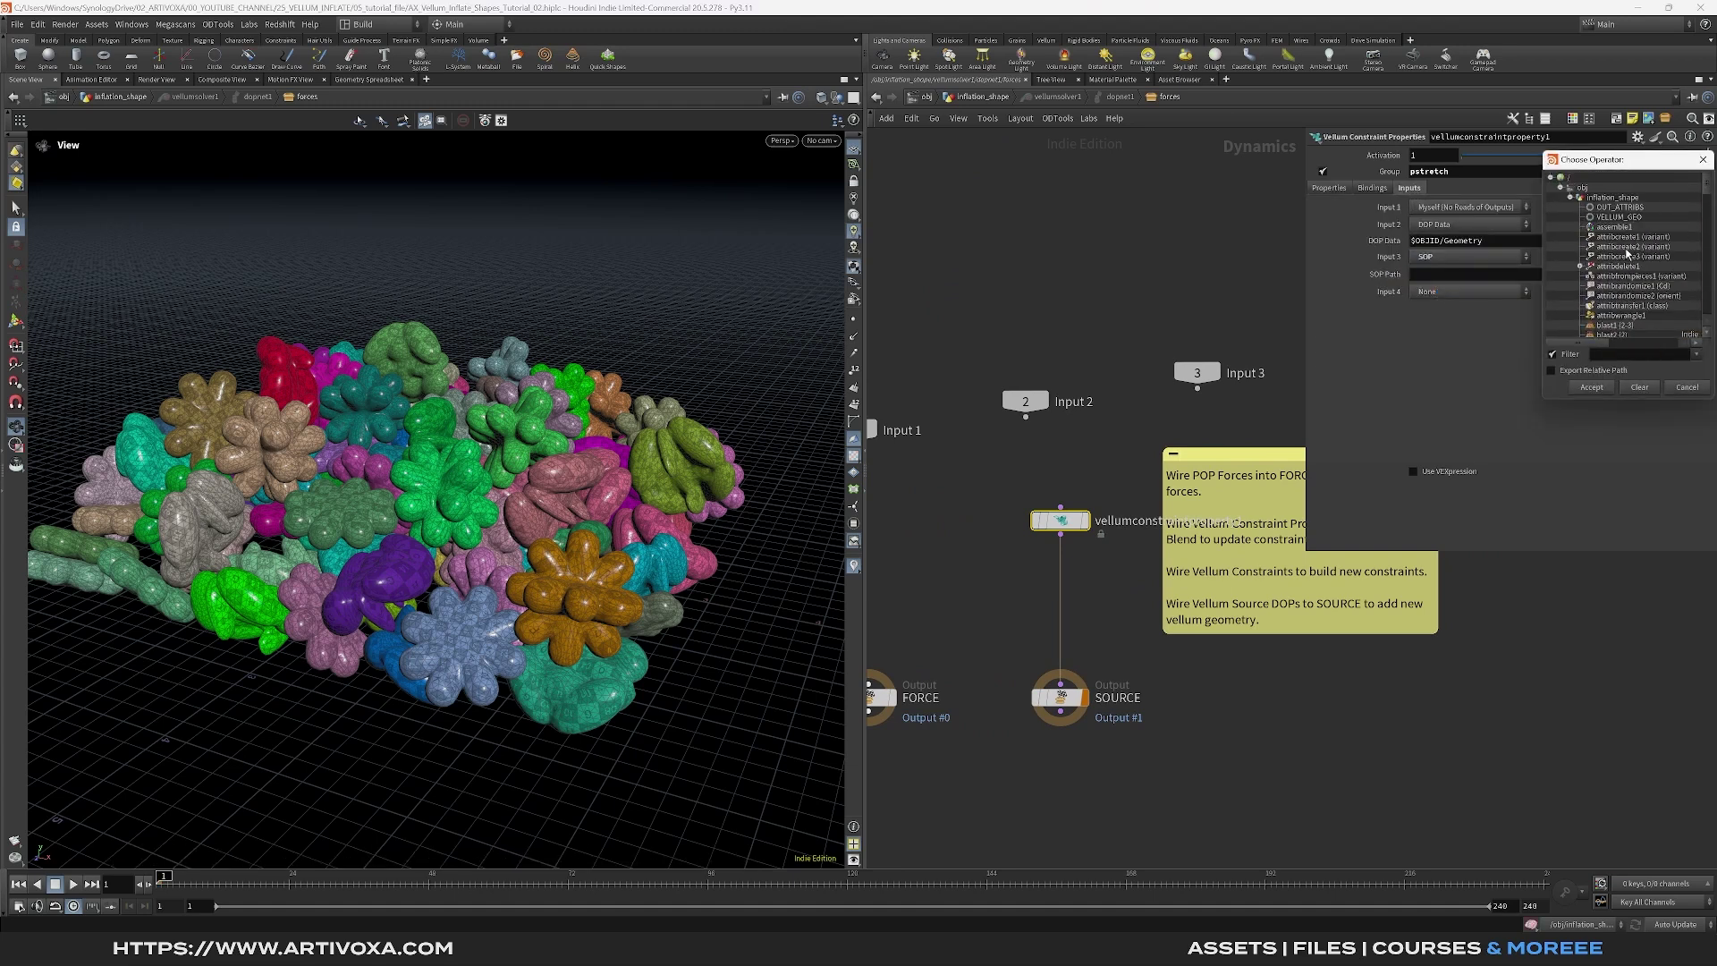
left_click(1623, 208)
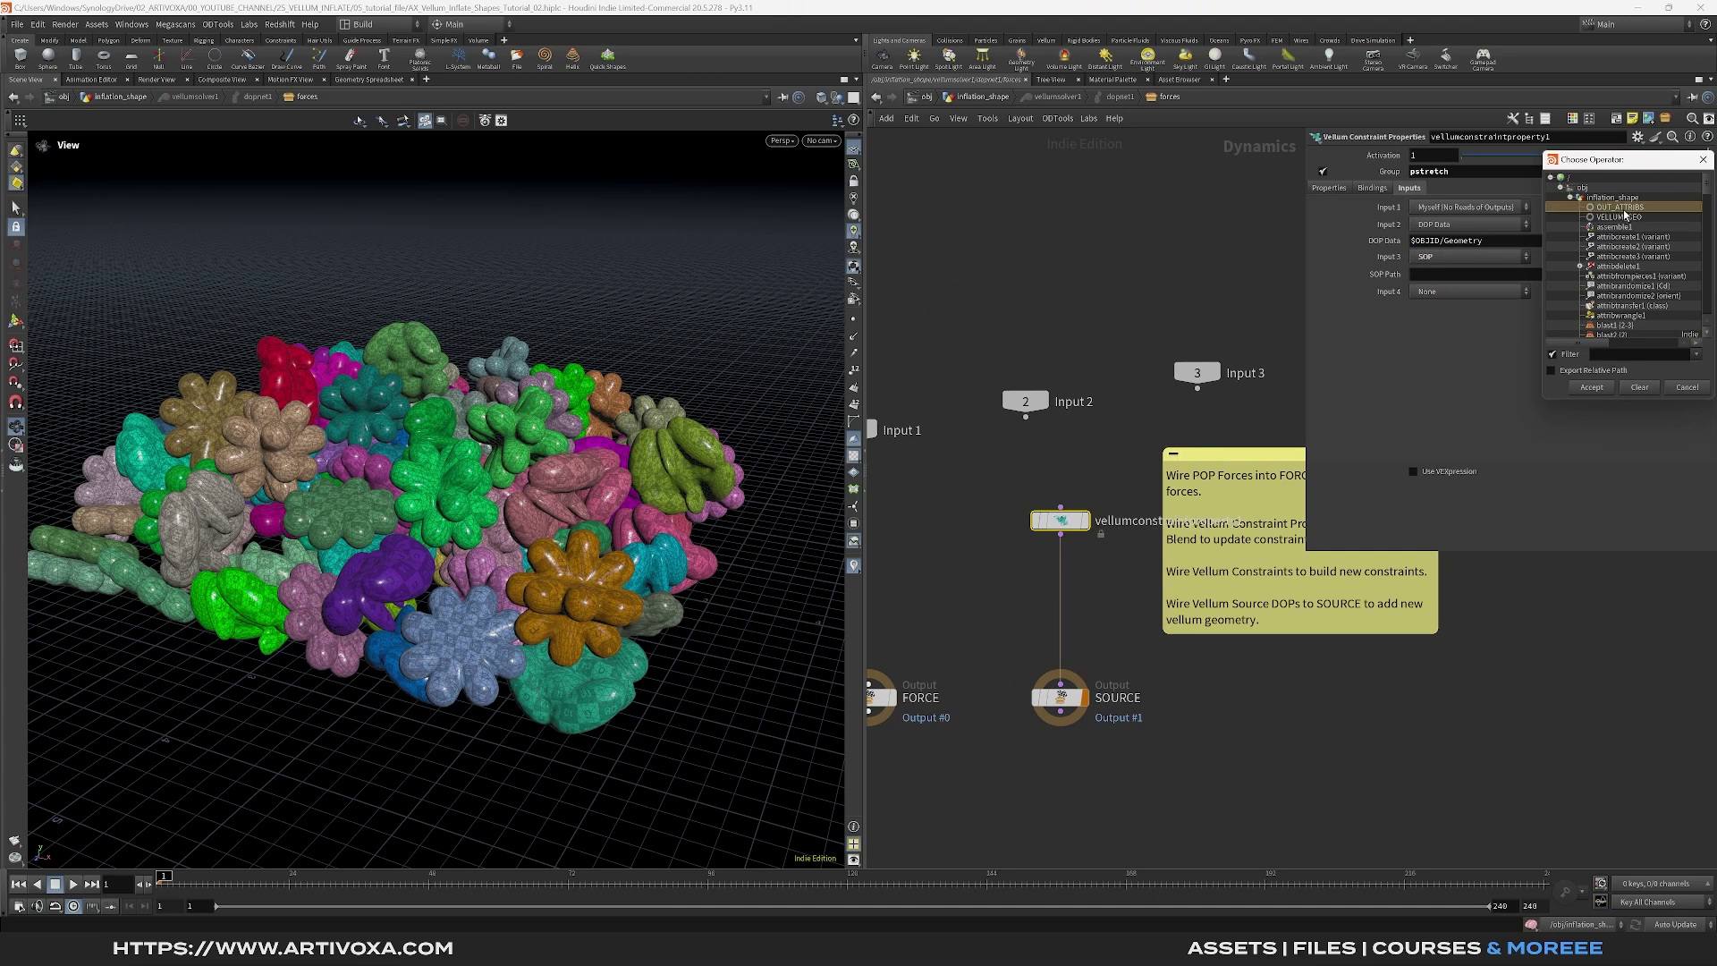
left_click(1592, 387)
Enable Rest Length Scale and Use VEXpression on the constraint properties node
left_click(1330, 188)
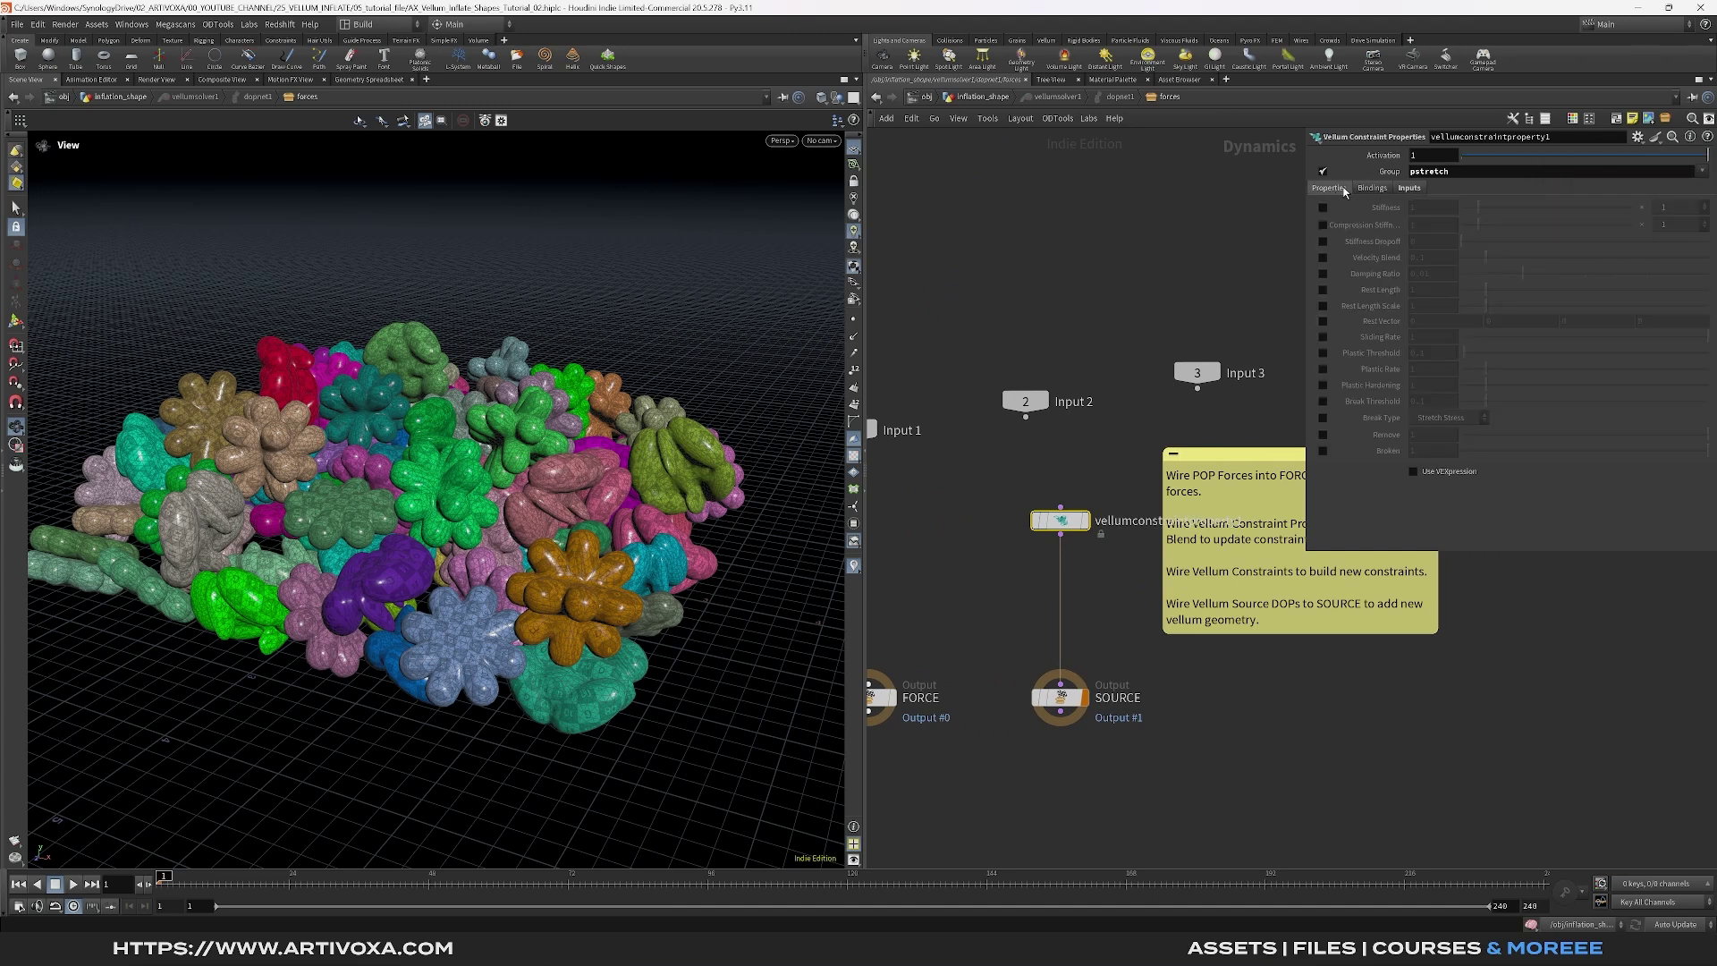
left_click(1324, 306)
left_click(1414, 471)
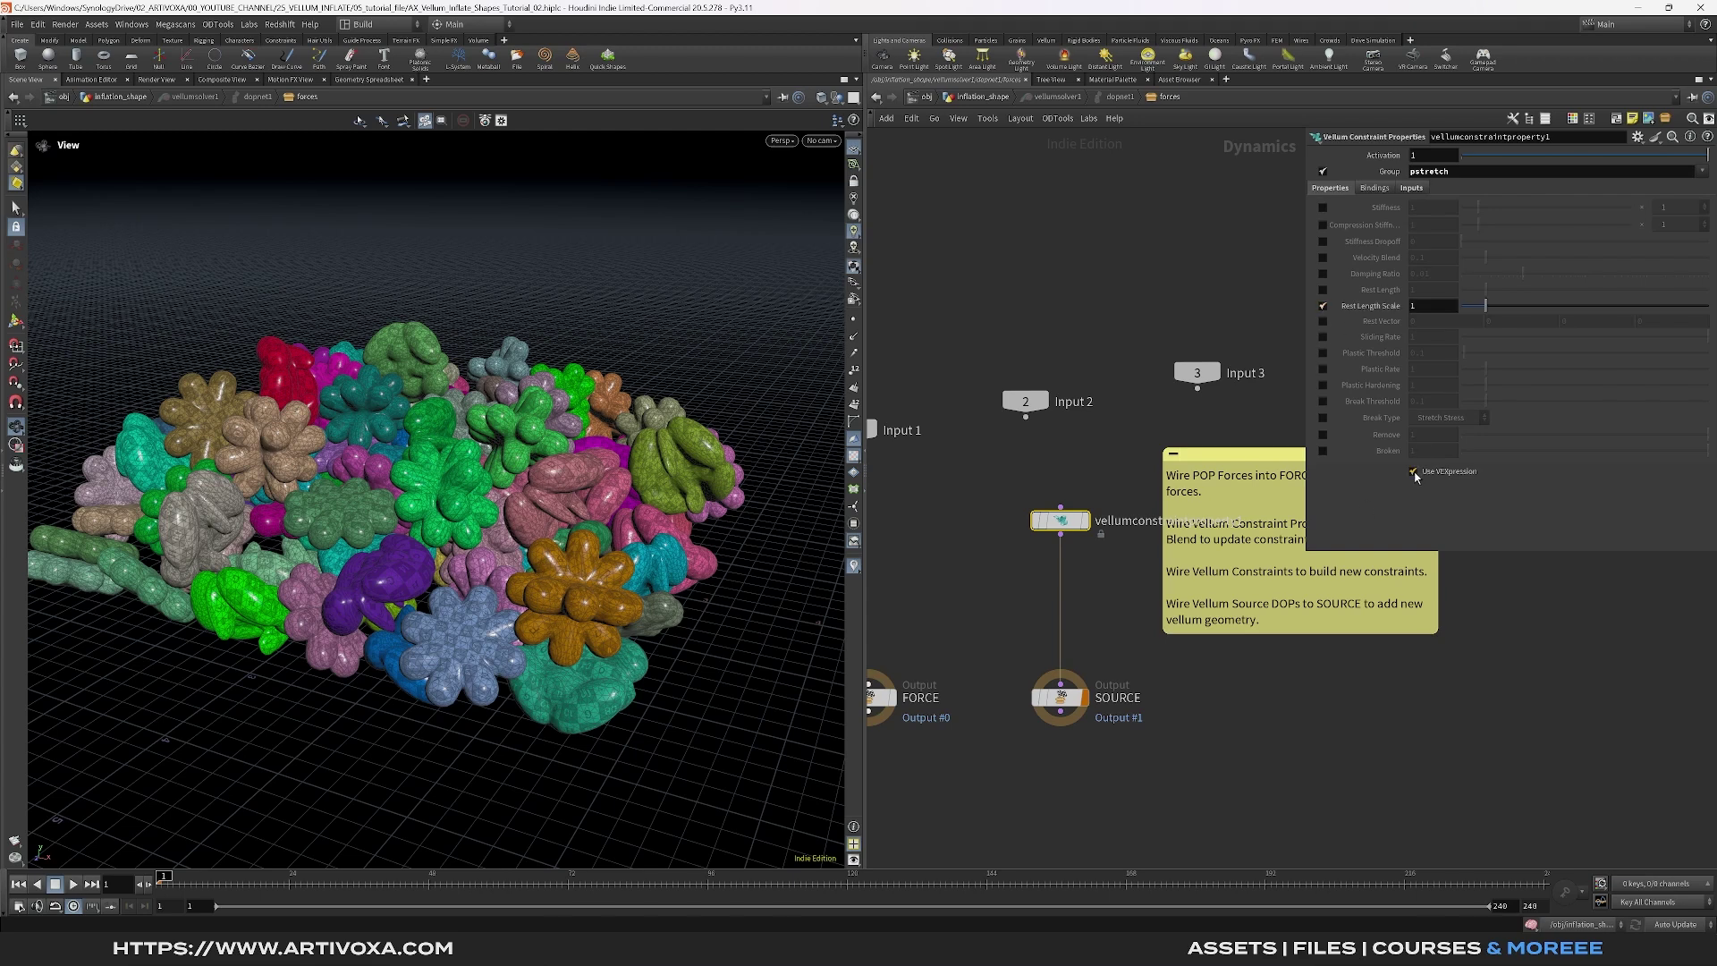
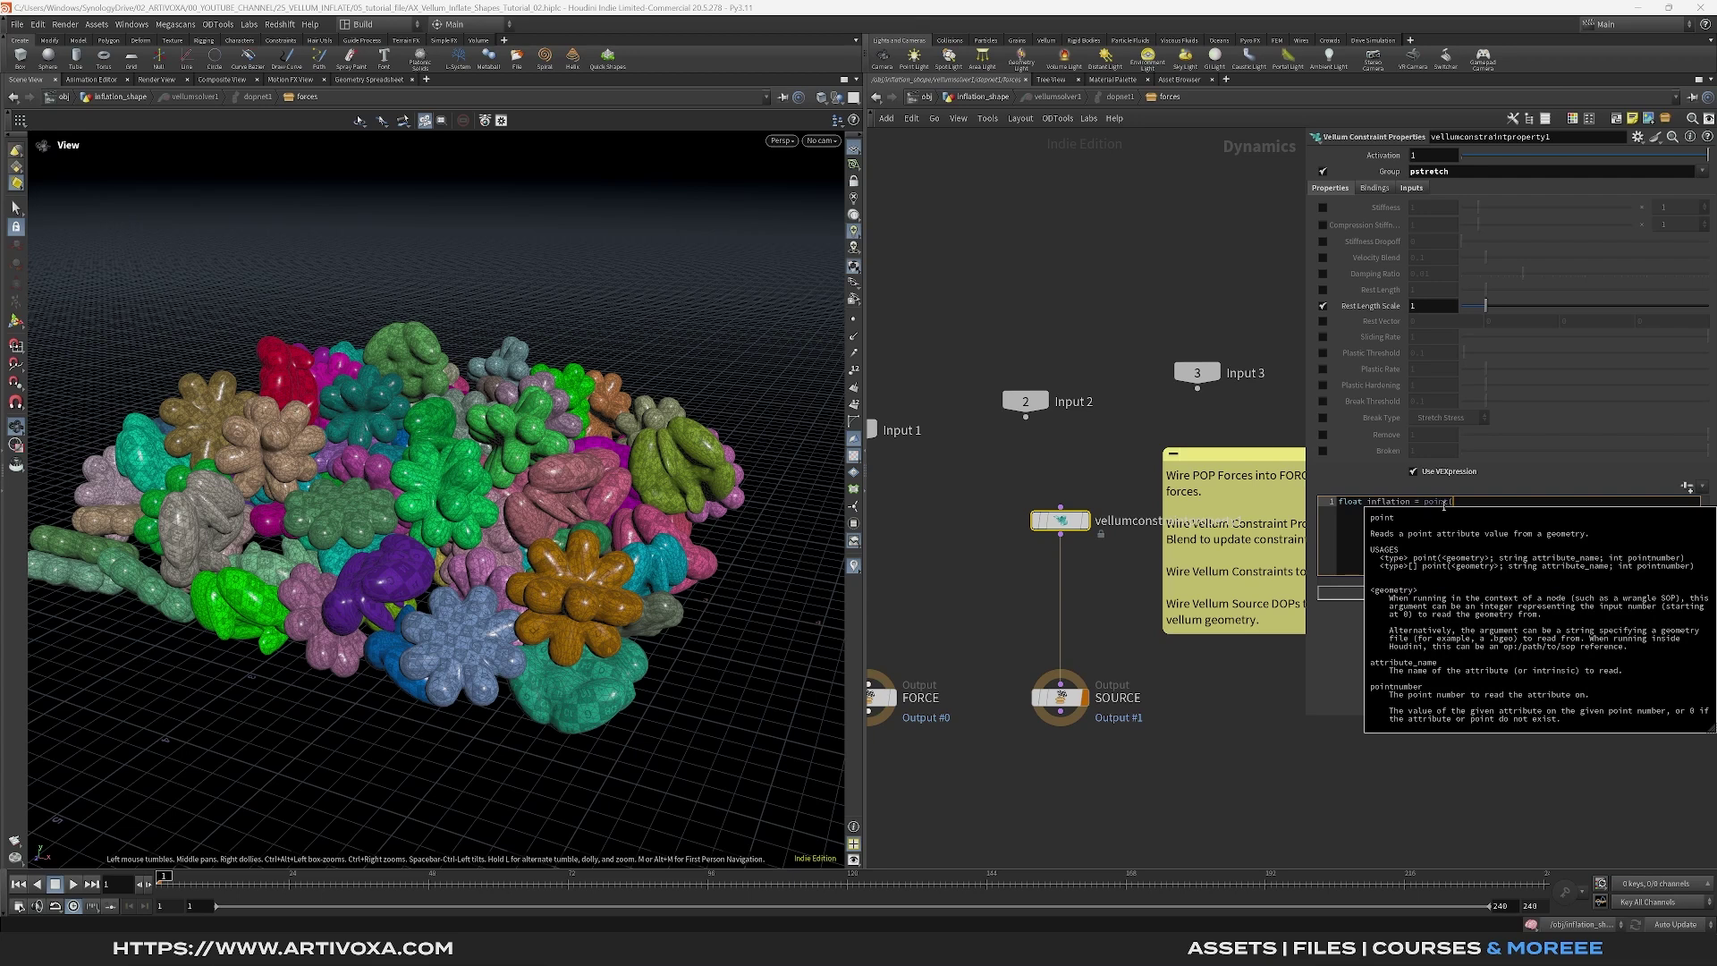
type("2, 'inflation', @ptnum")
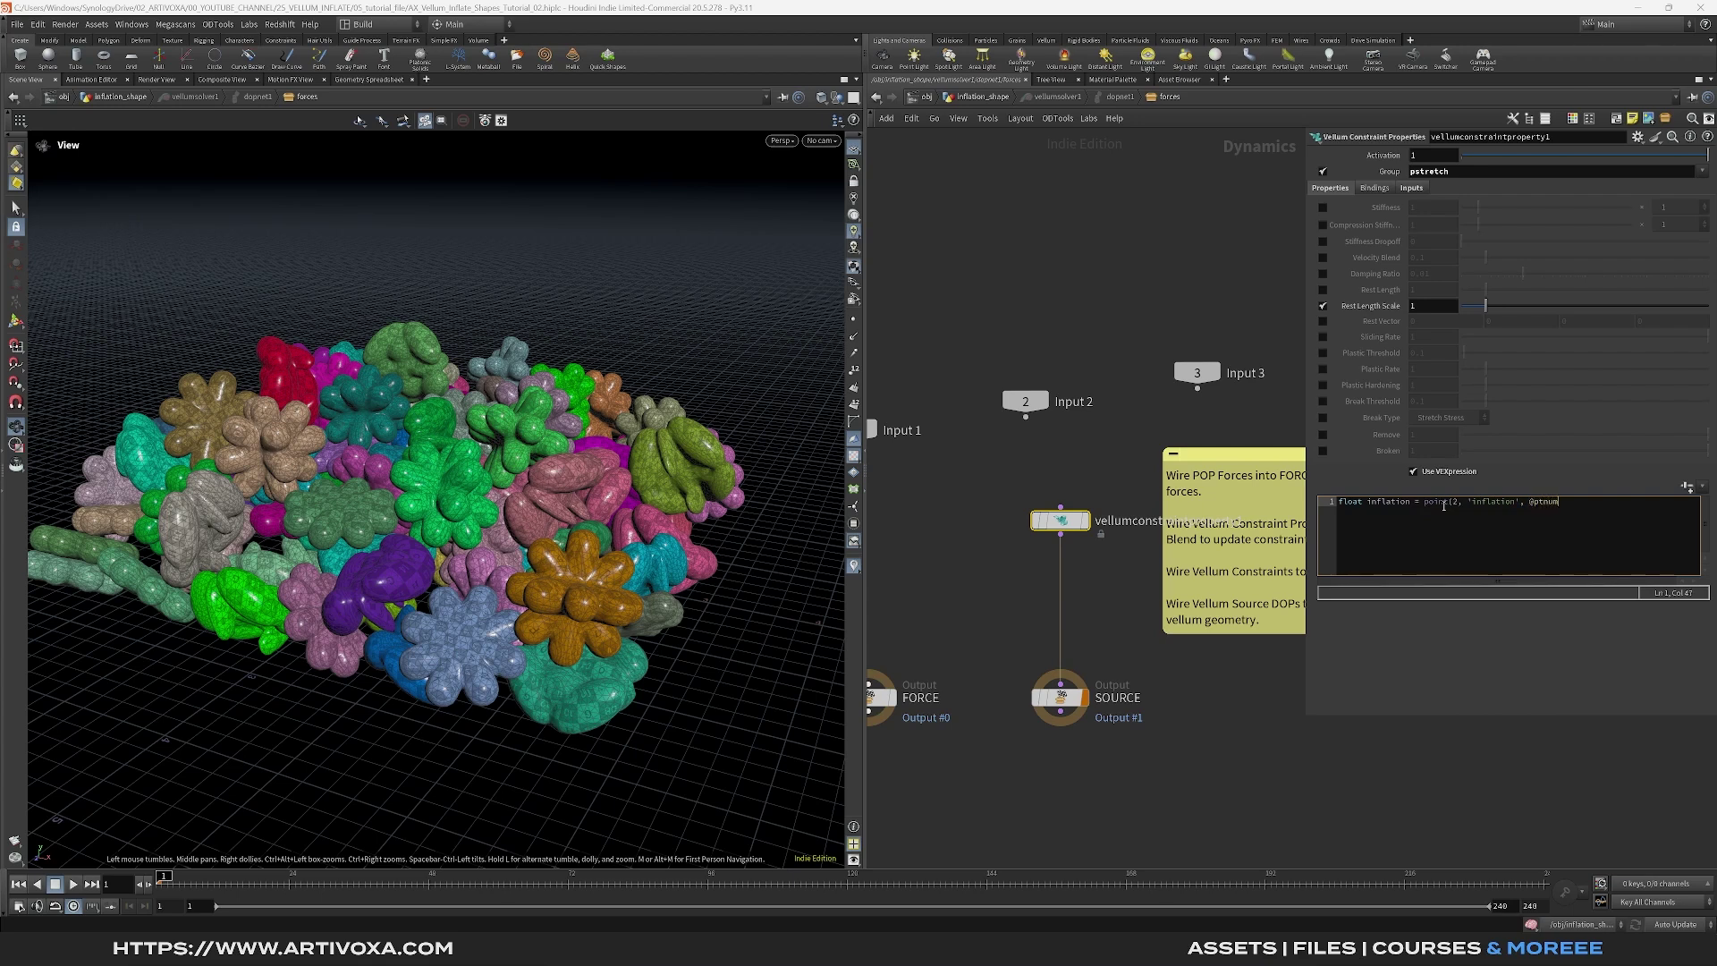
key("Return")
key("Return")
triple_click(1363, 506)
left_click(1378, 504)
left_click(1355, 530)
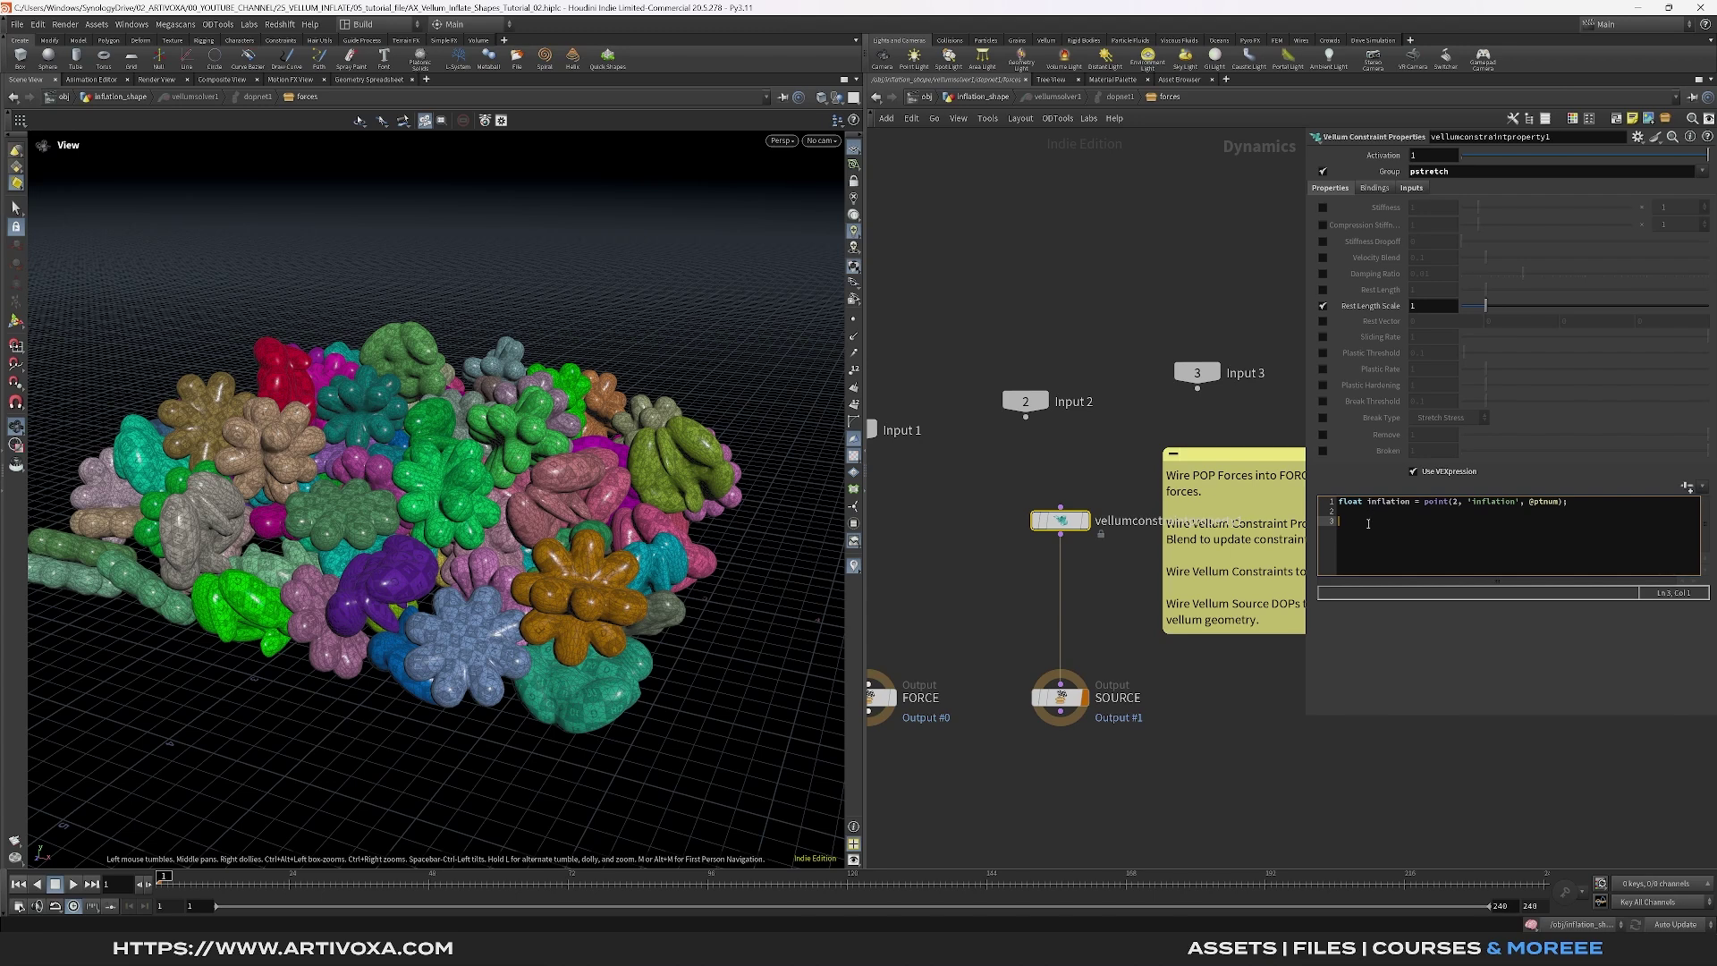
Add the line inflation = fit(inflation, 0, 1, 1, 10); to the VEXpression
type("flat")
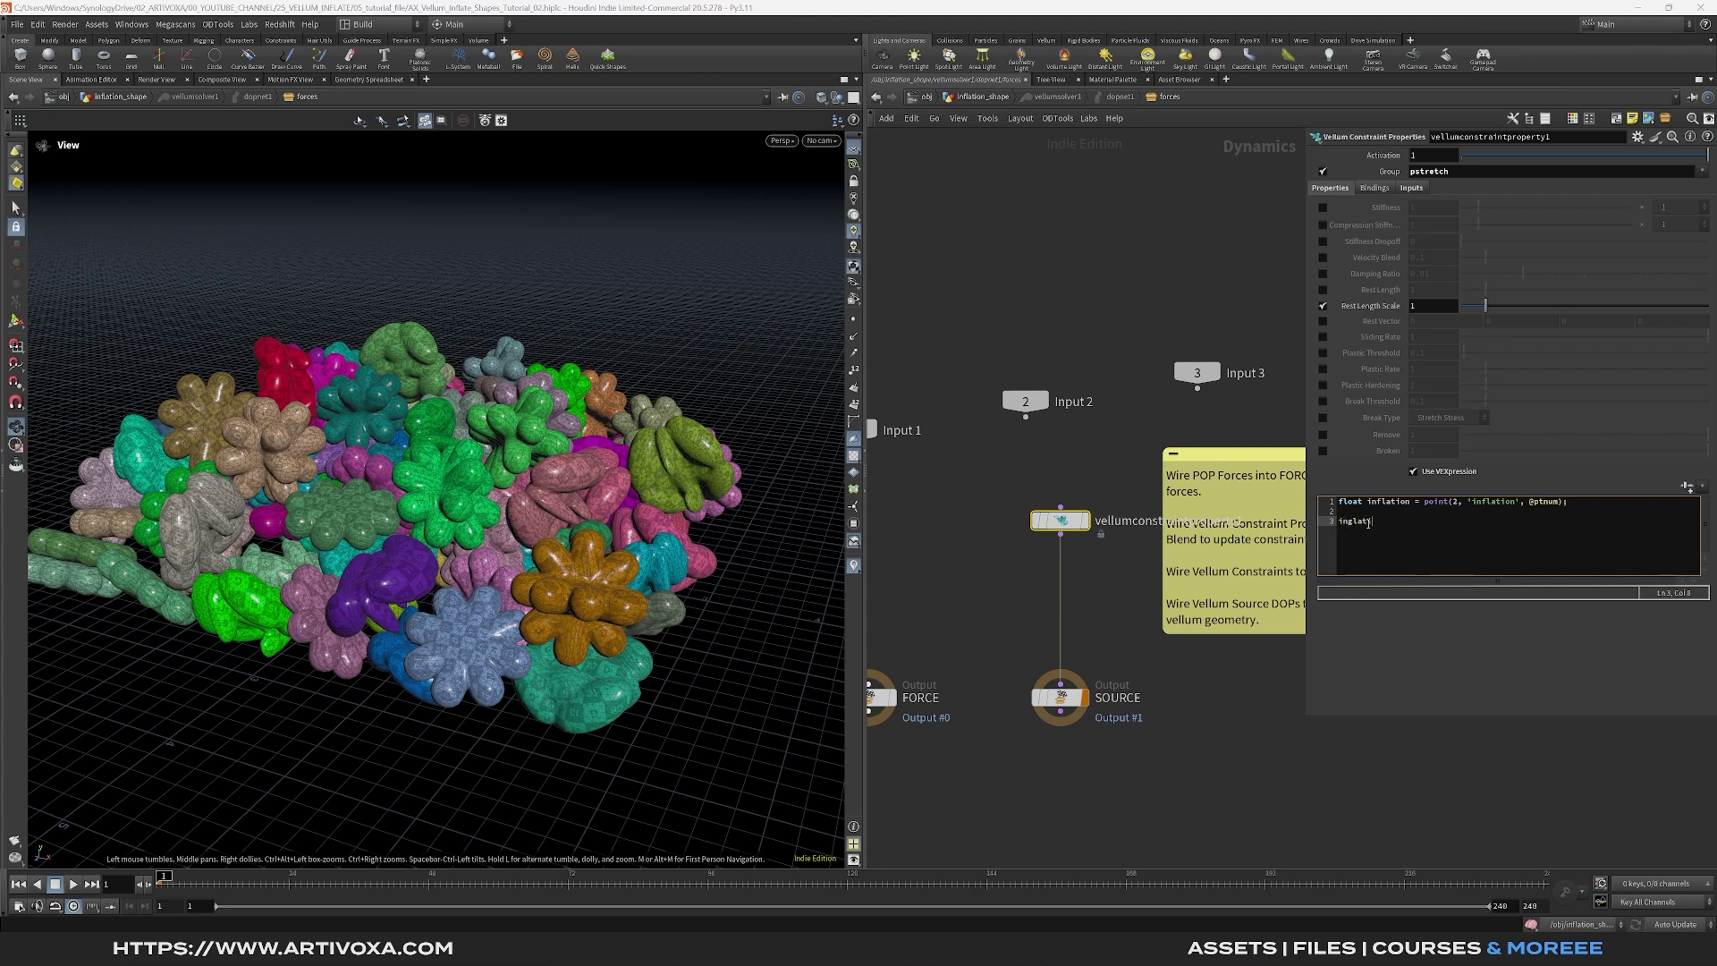
type("ation = fit(")
double_click(1384, 504)
key("ctrl+c")
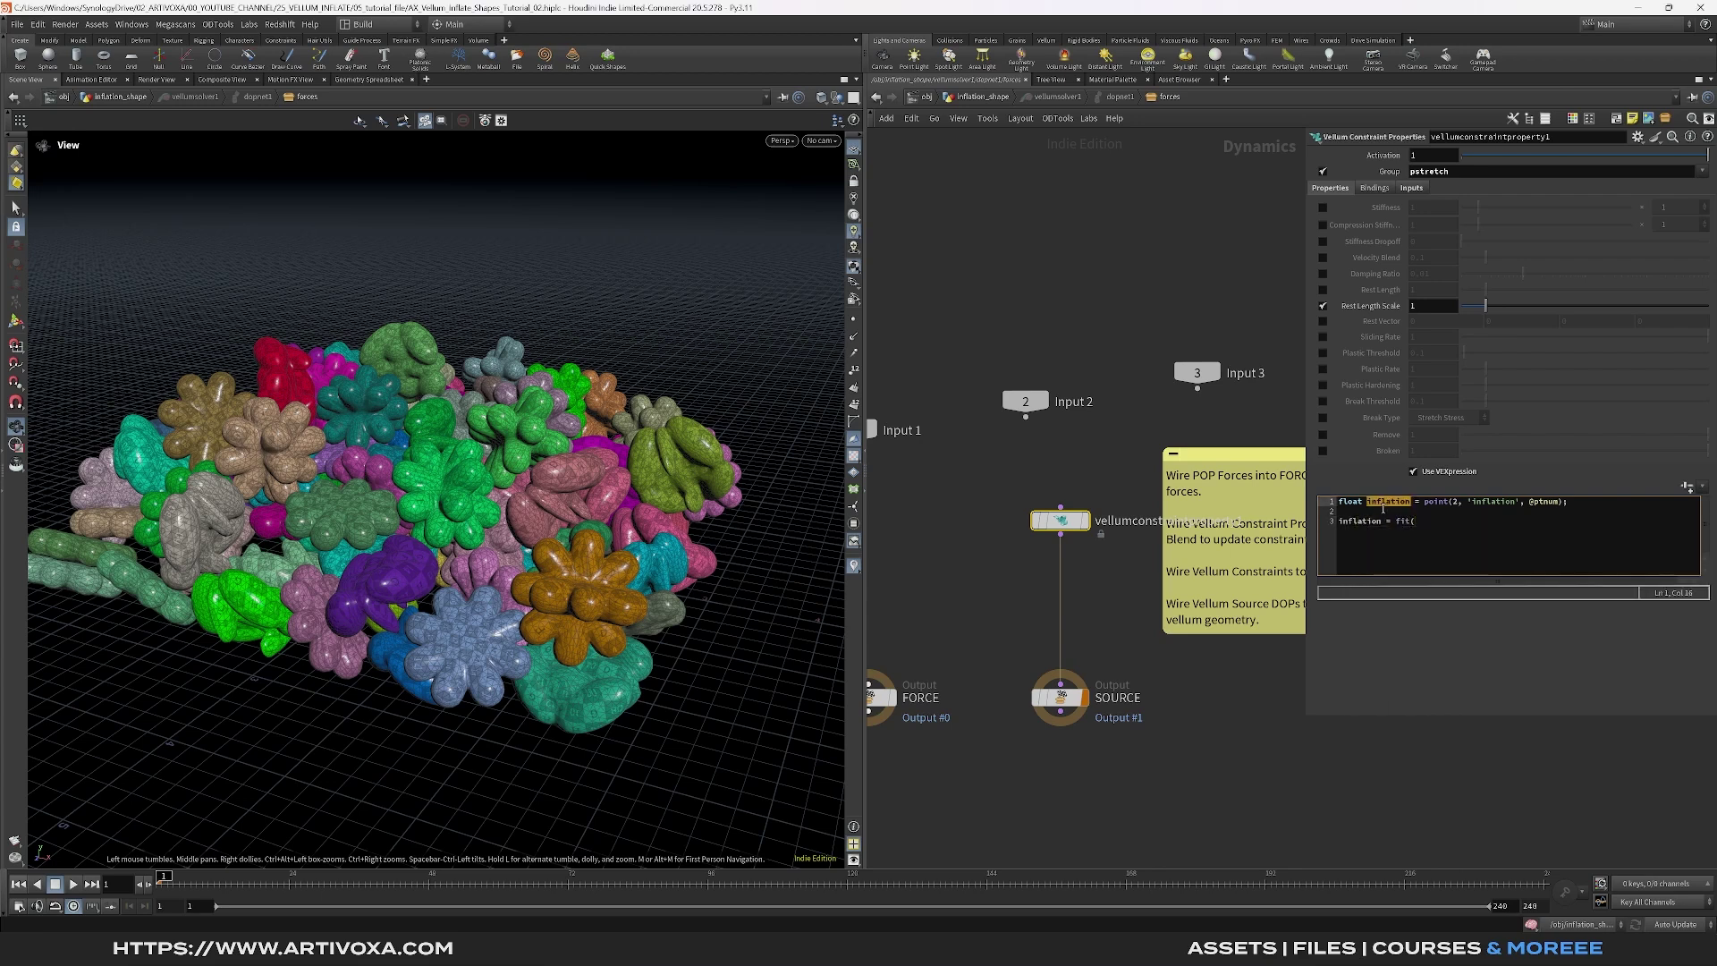
left_click(1448, 523)
key("ctrl+v")
double_click(1515, 522)
left_click(1526, 521)
type(";")
key("Return")
key("Return")
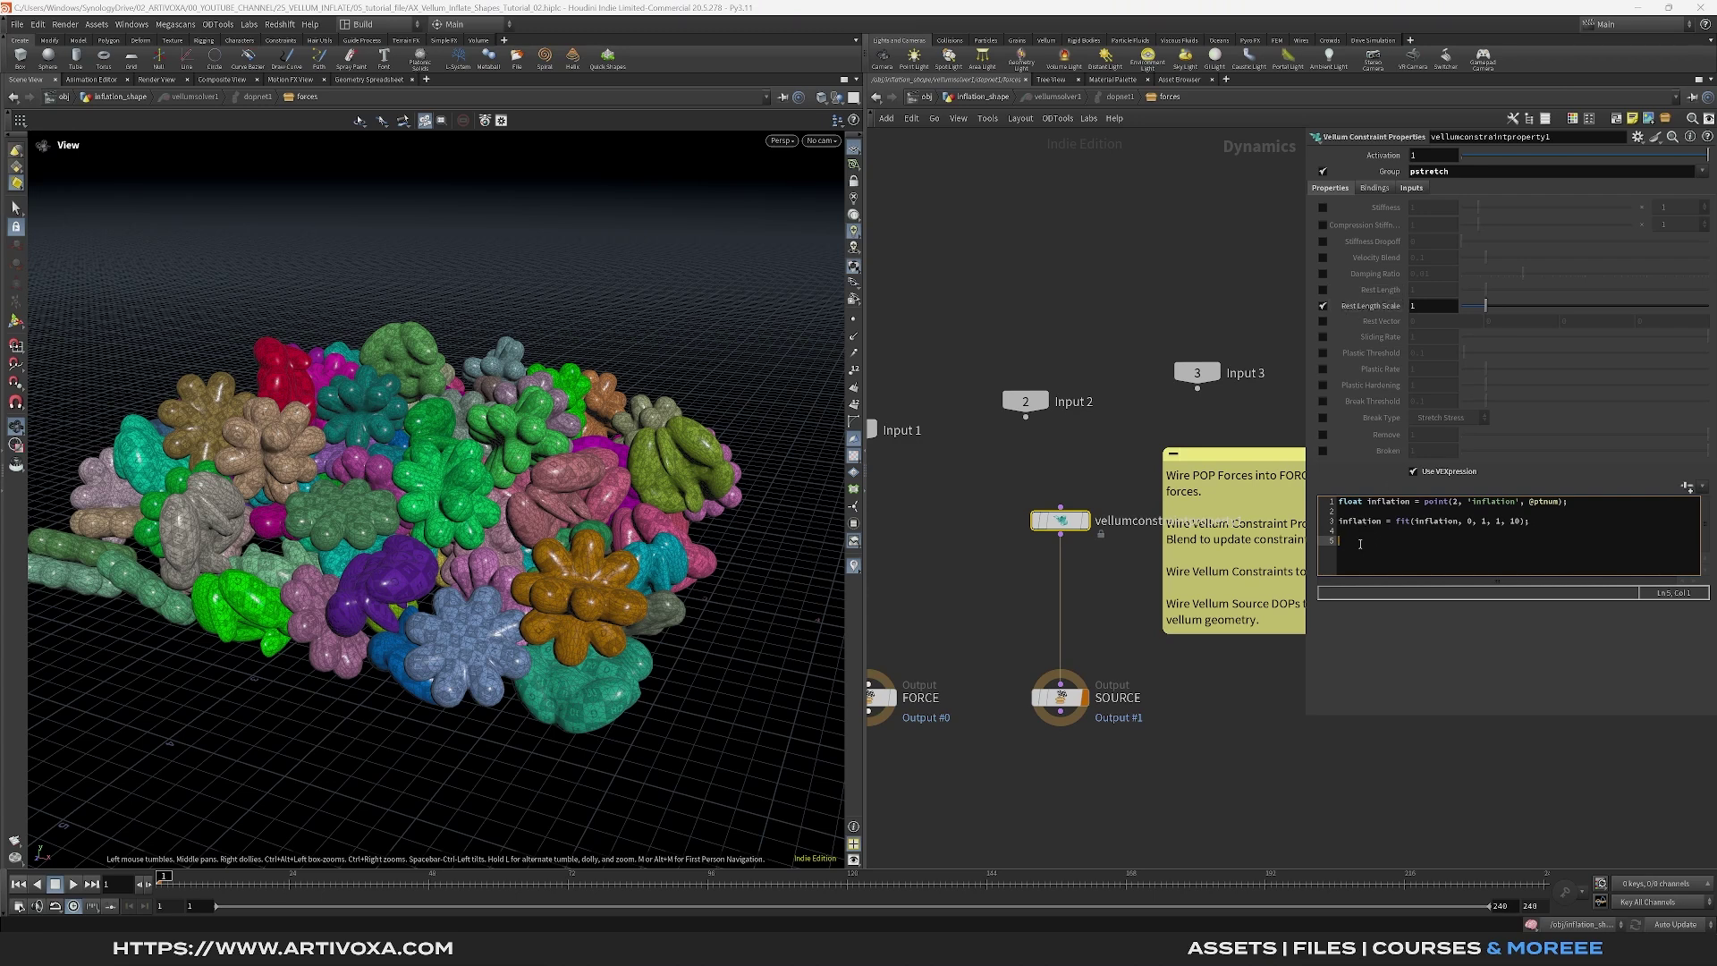
Finish the VEXpression with the line restscale *= inflation;
type("restl")
type("cale *=")
double_click(1360, 521)
key("ctrl+c")
left_click(1424, 546)
key("ctrl+v")
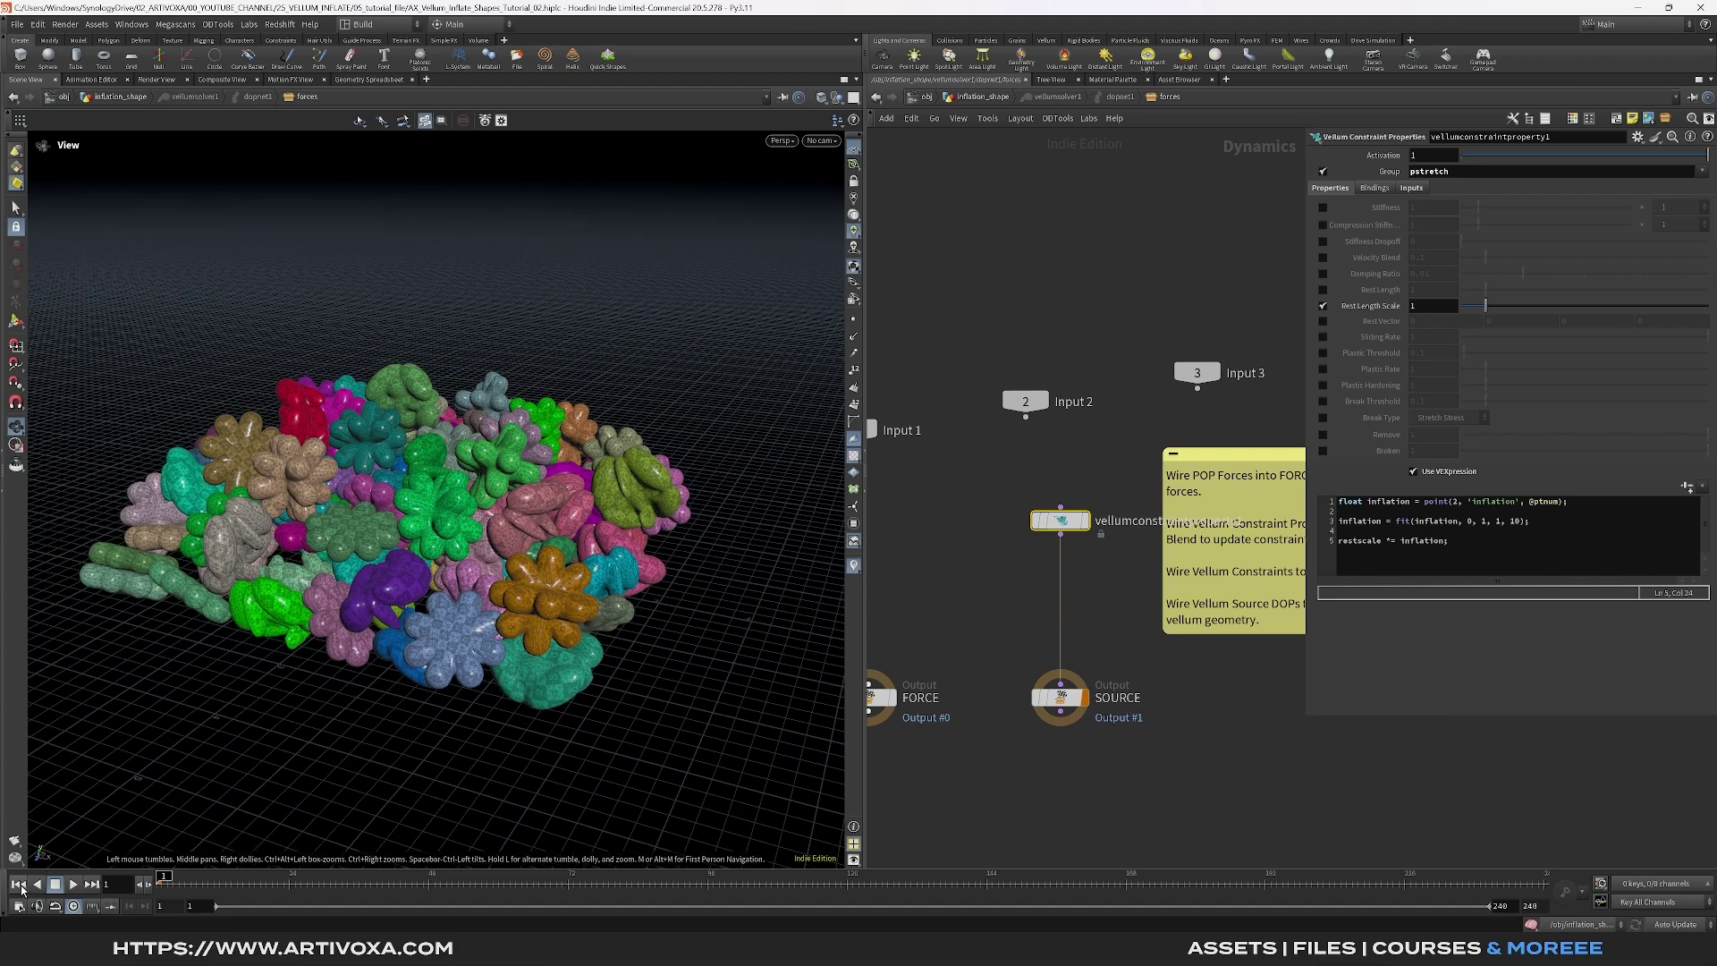
Back in the inflation_shape network, make room above the Vellum nodes and add a Box node beside the attribute transfer
left_click(982, 96)
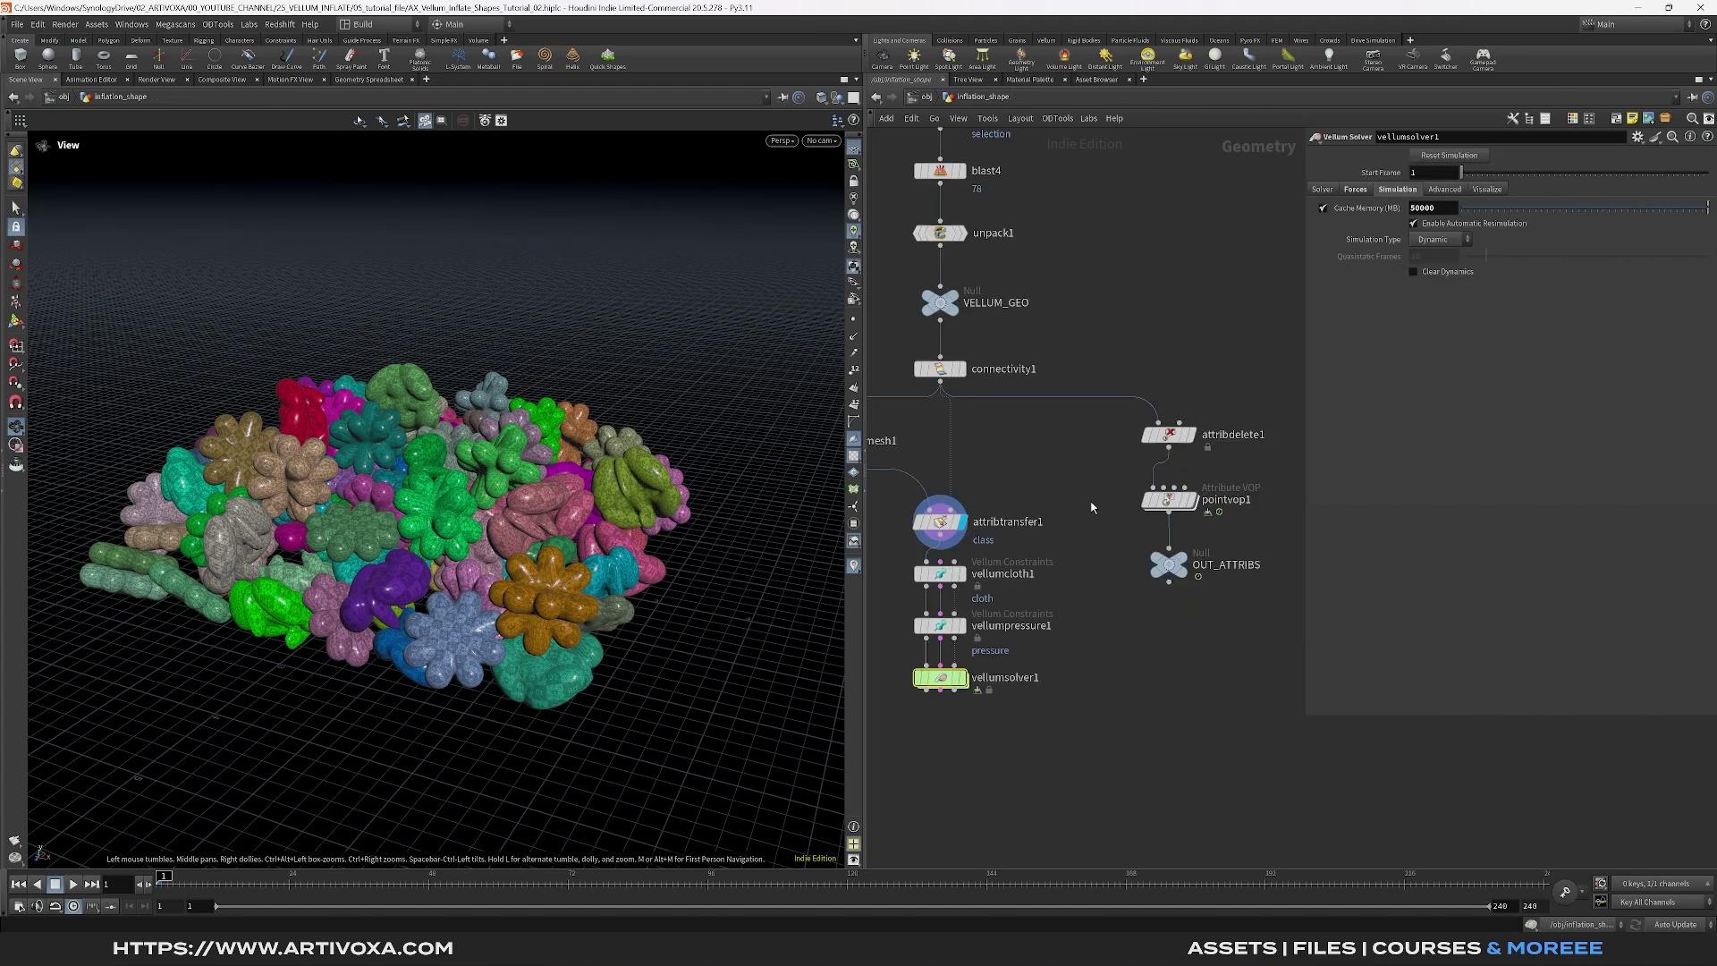
left_click_drag(1002, 508, 1002, 598)
key("Tab")
type("box")
key("Return")
left_click(1095, 529)
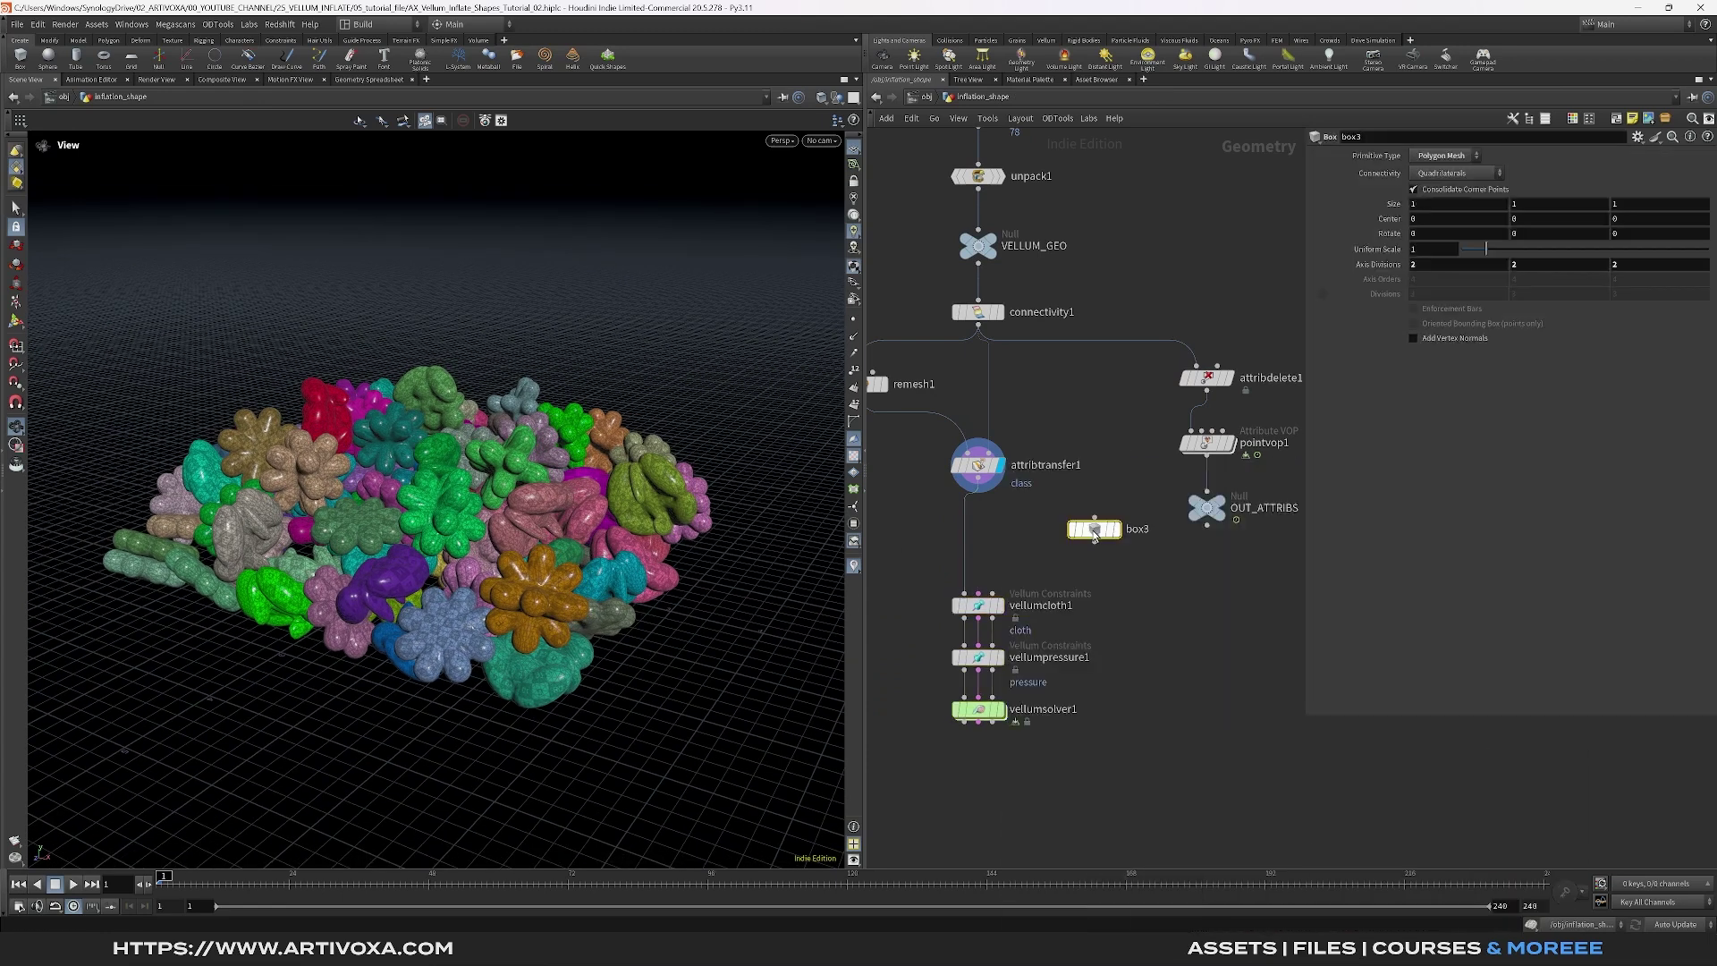
Display the box with the shapes as template and widen it to about 6.52 by 6.84 to cover the whole pile
left_click(993, 465)
left_click(1119, 532)
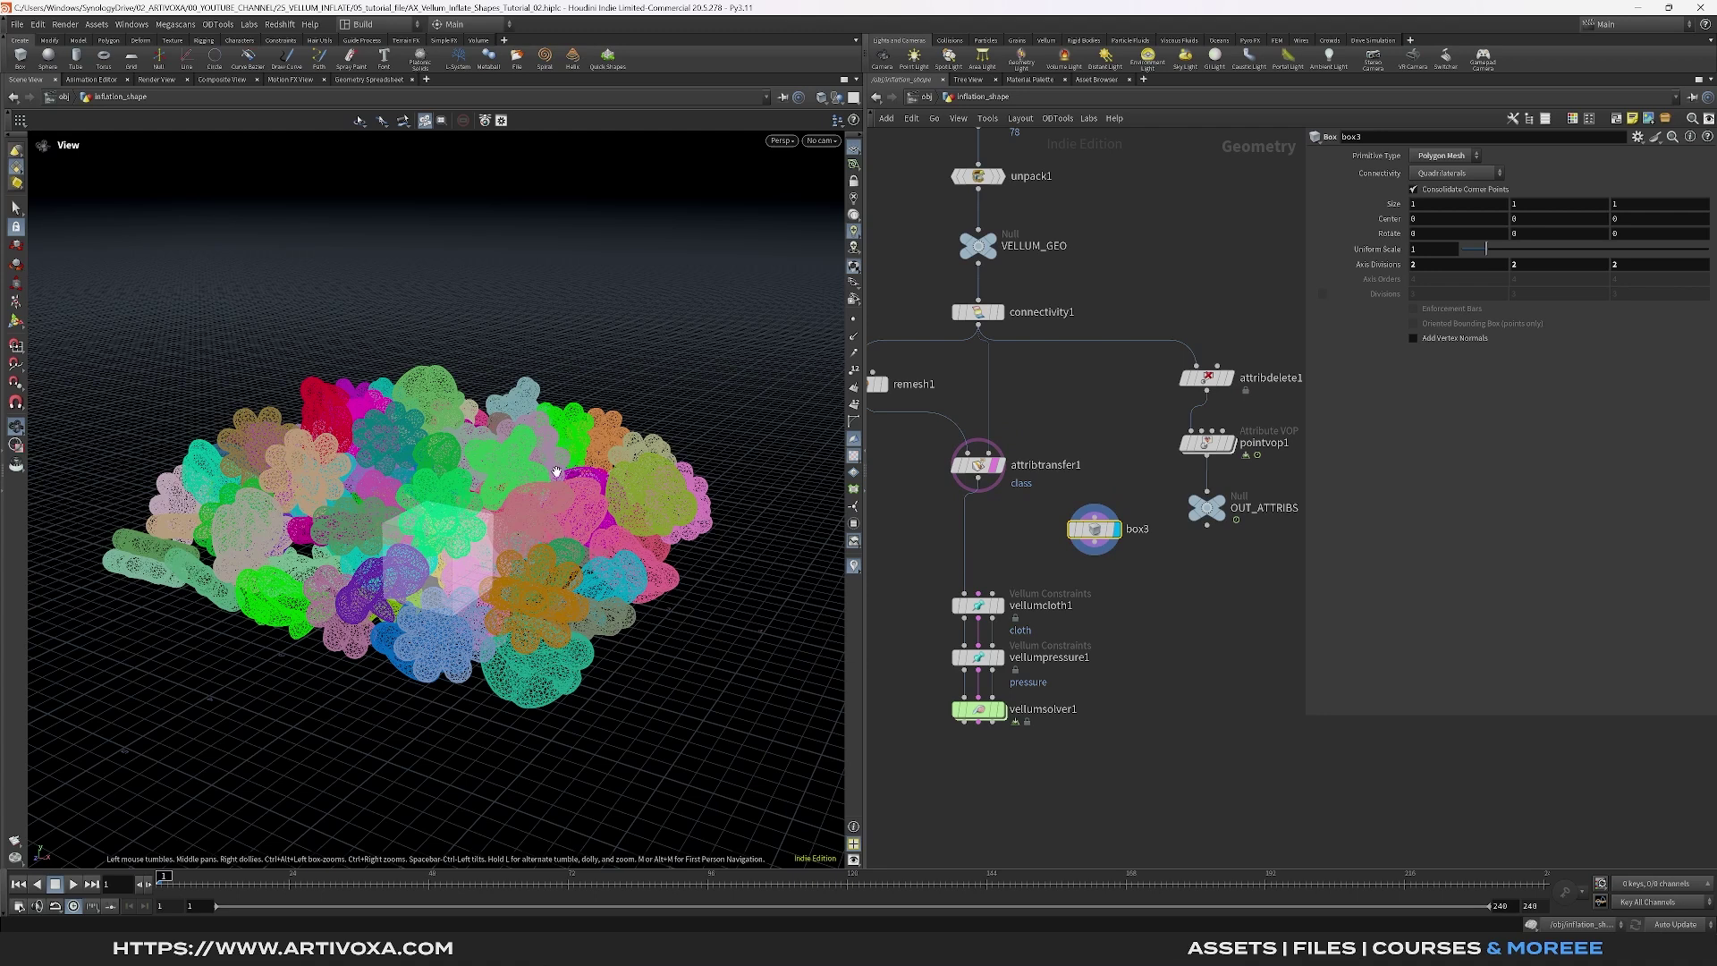
key("space+2")
scroll(556, 471, "down", 3)
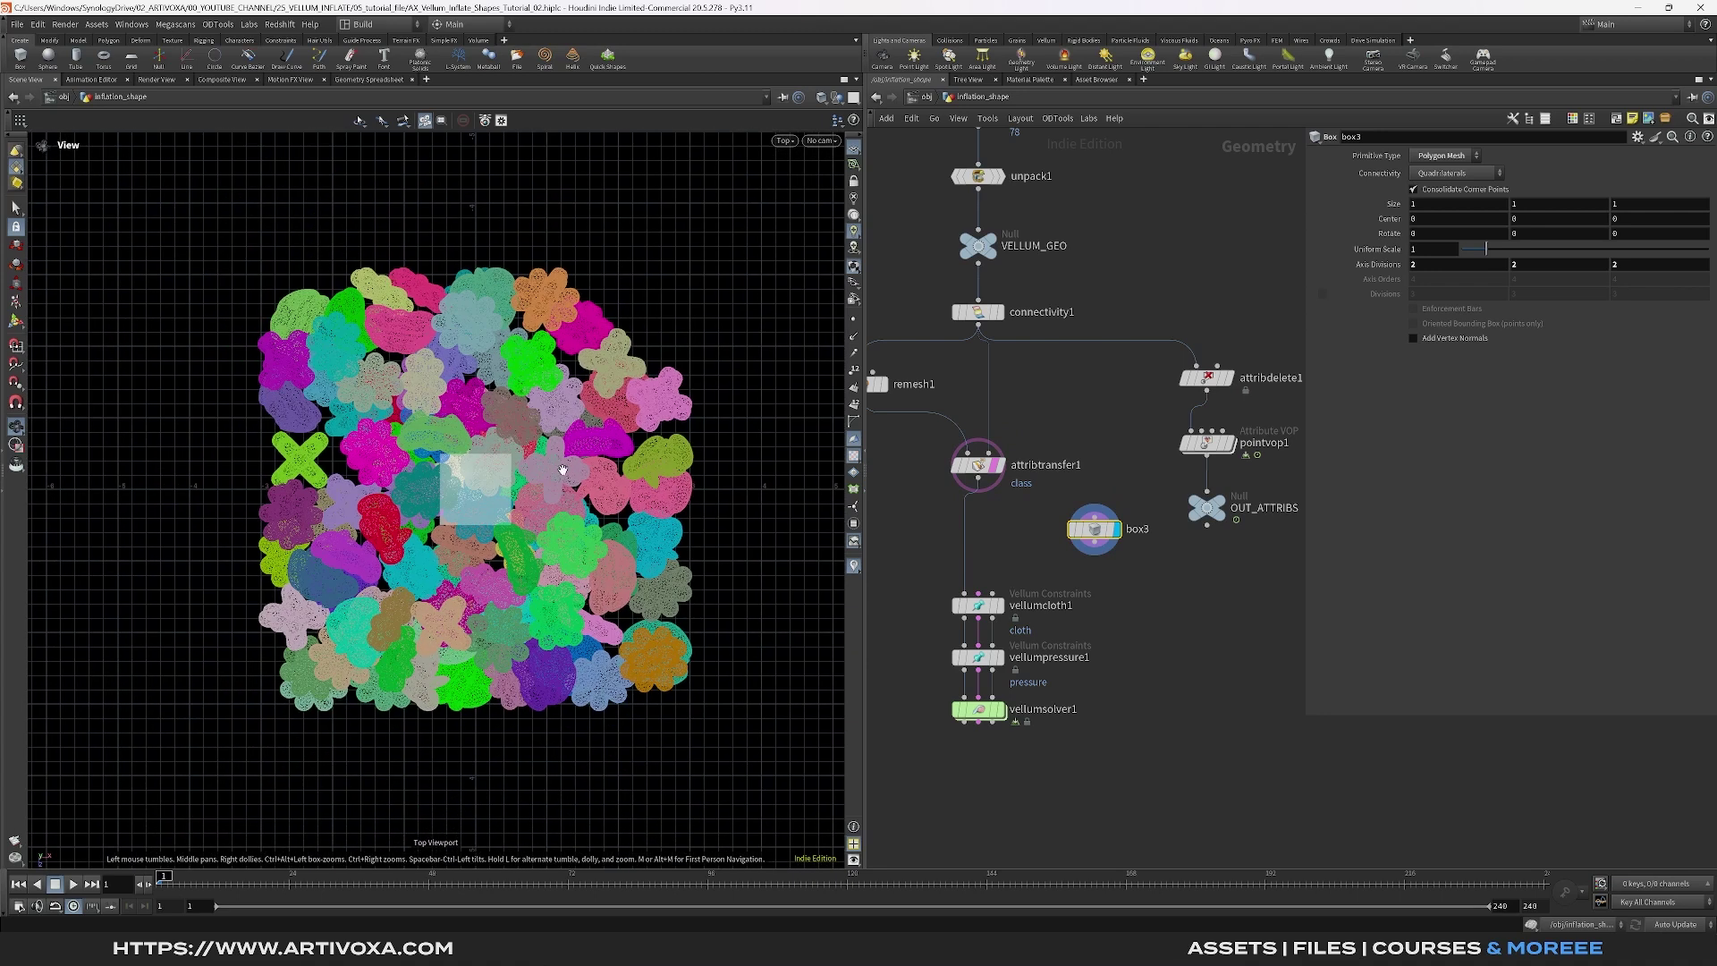
left_click(16, 320)
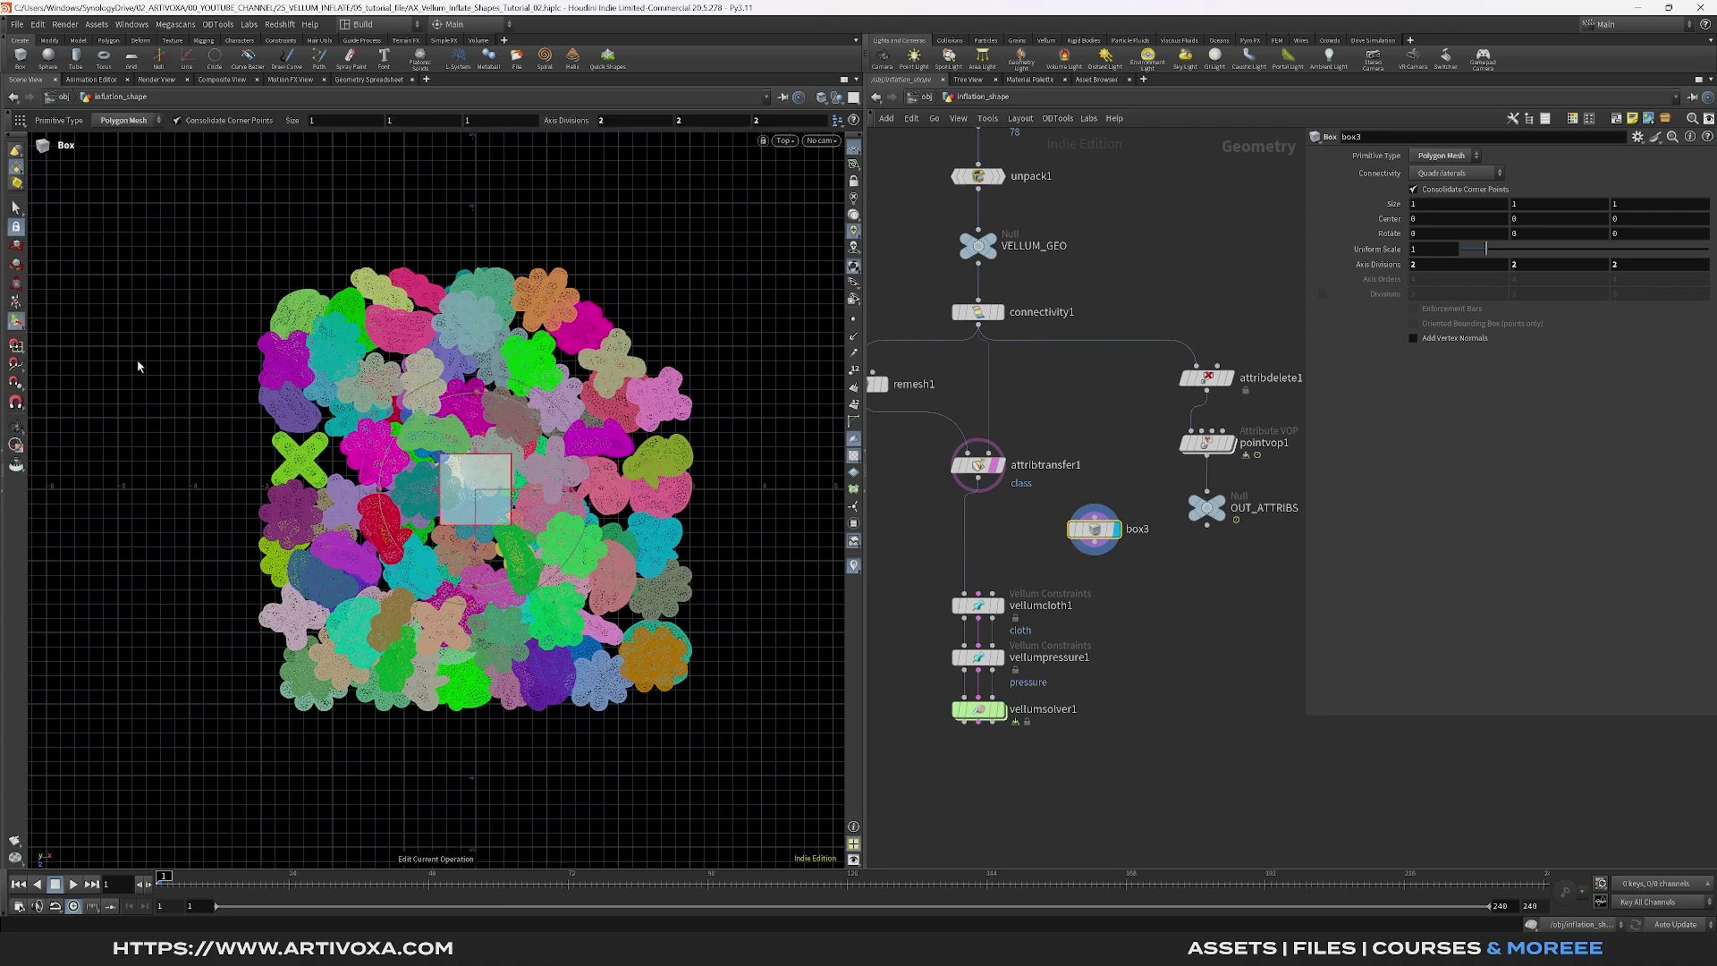
left_click_drag(524, 499, 708, 490)
left_click_drag(477, 454, 496, 251)
key("Tab")
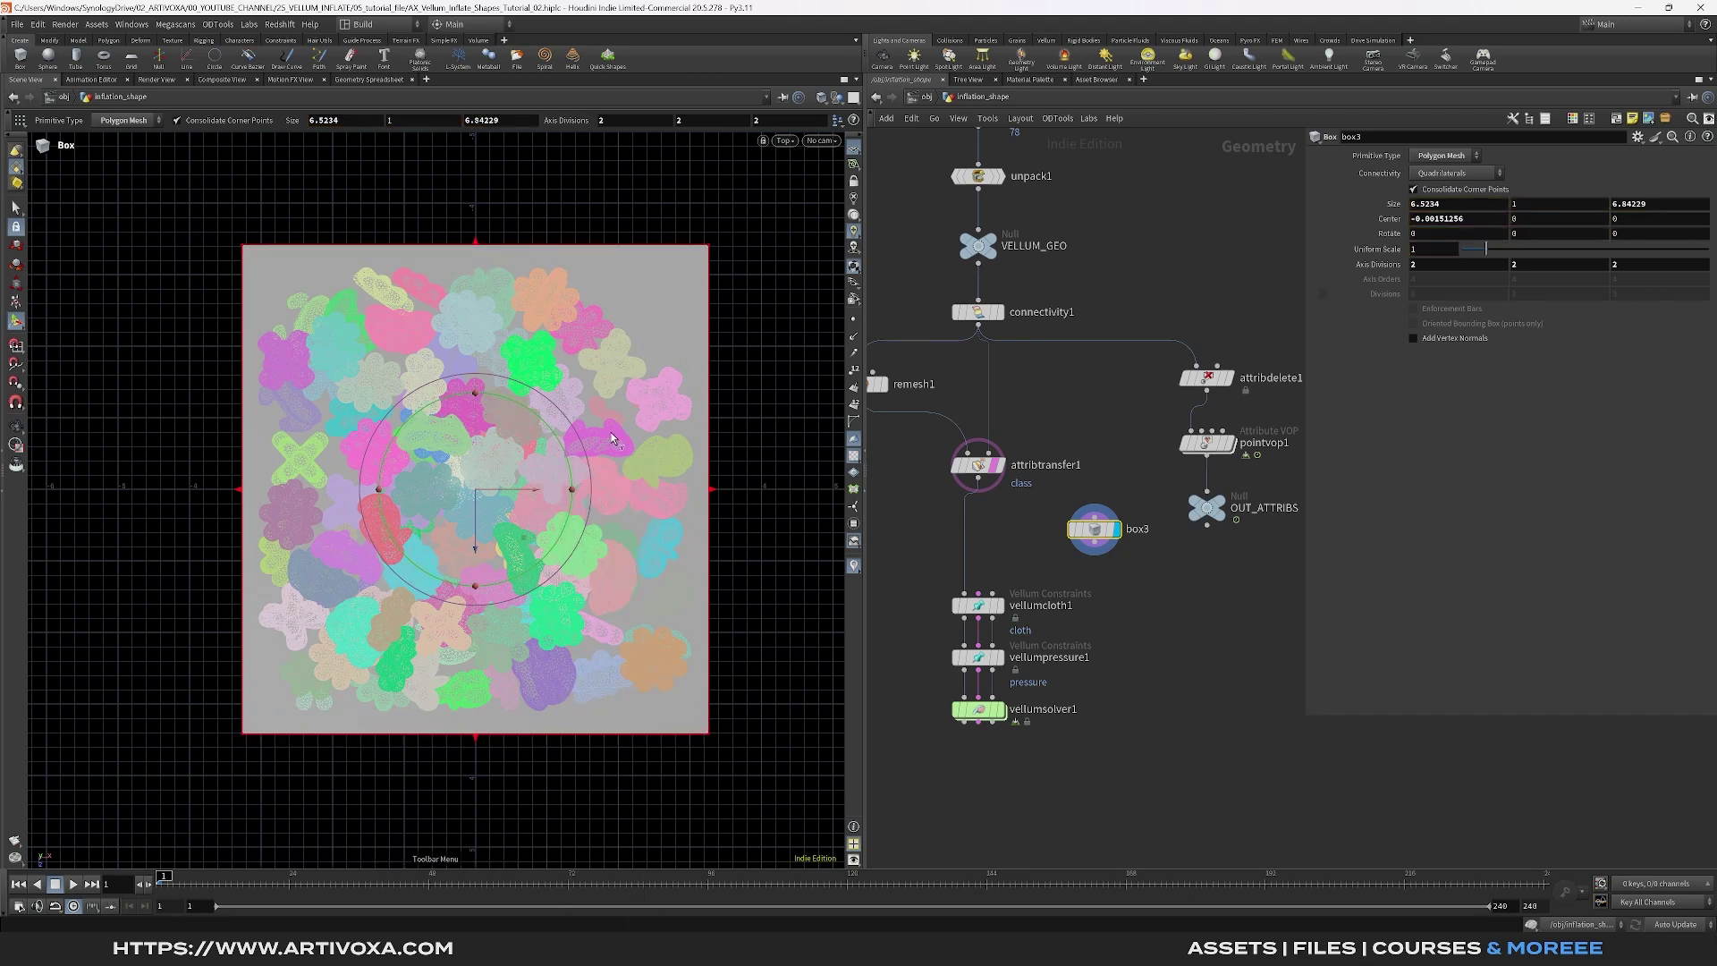
key("space+1")
Add a Match Size node after the box, display it, and set Justify Y to Min
key("Tab")
type("match")
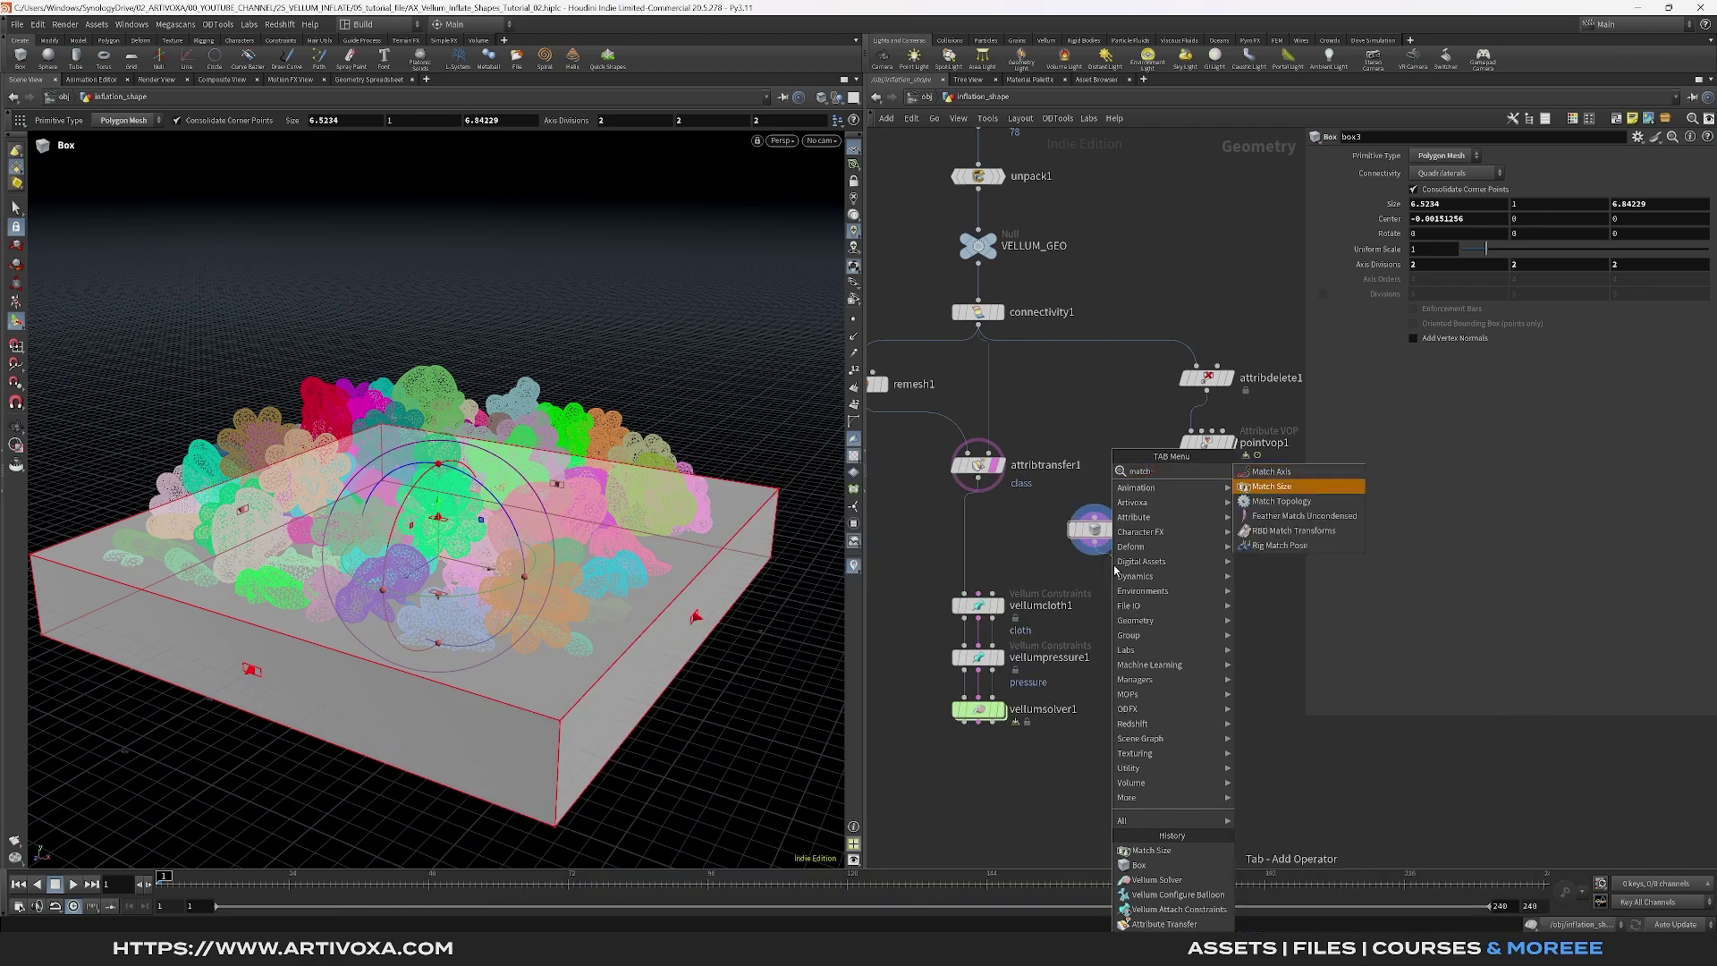
key("Down")
key("Return")
left_click(1116, 570)
left_click_drag(1112, 581, 1094, 577)
left_click(1114, 577)
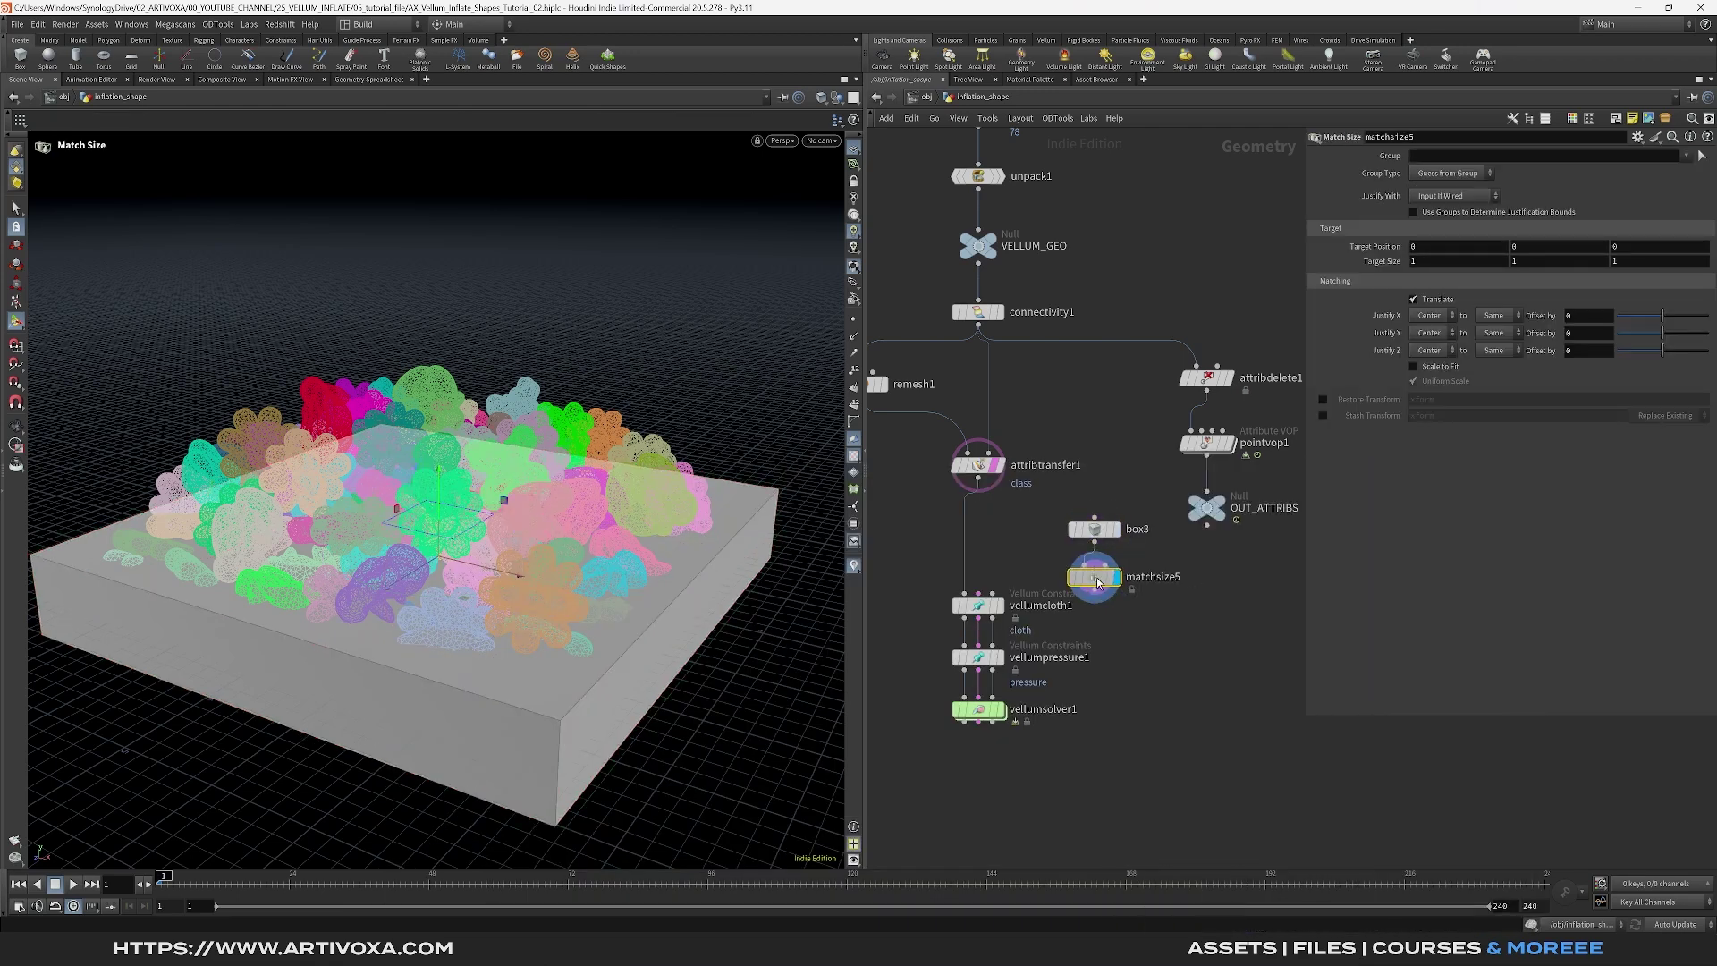
left_click(1429, 332)
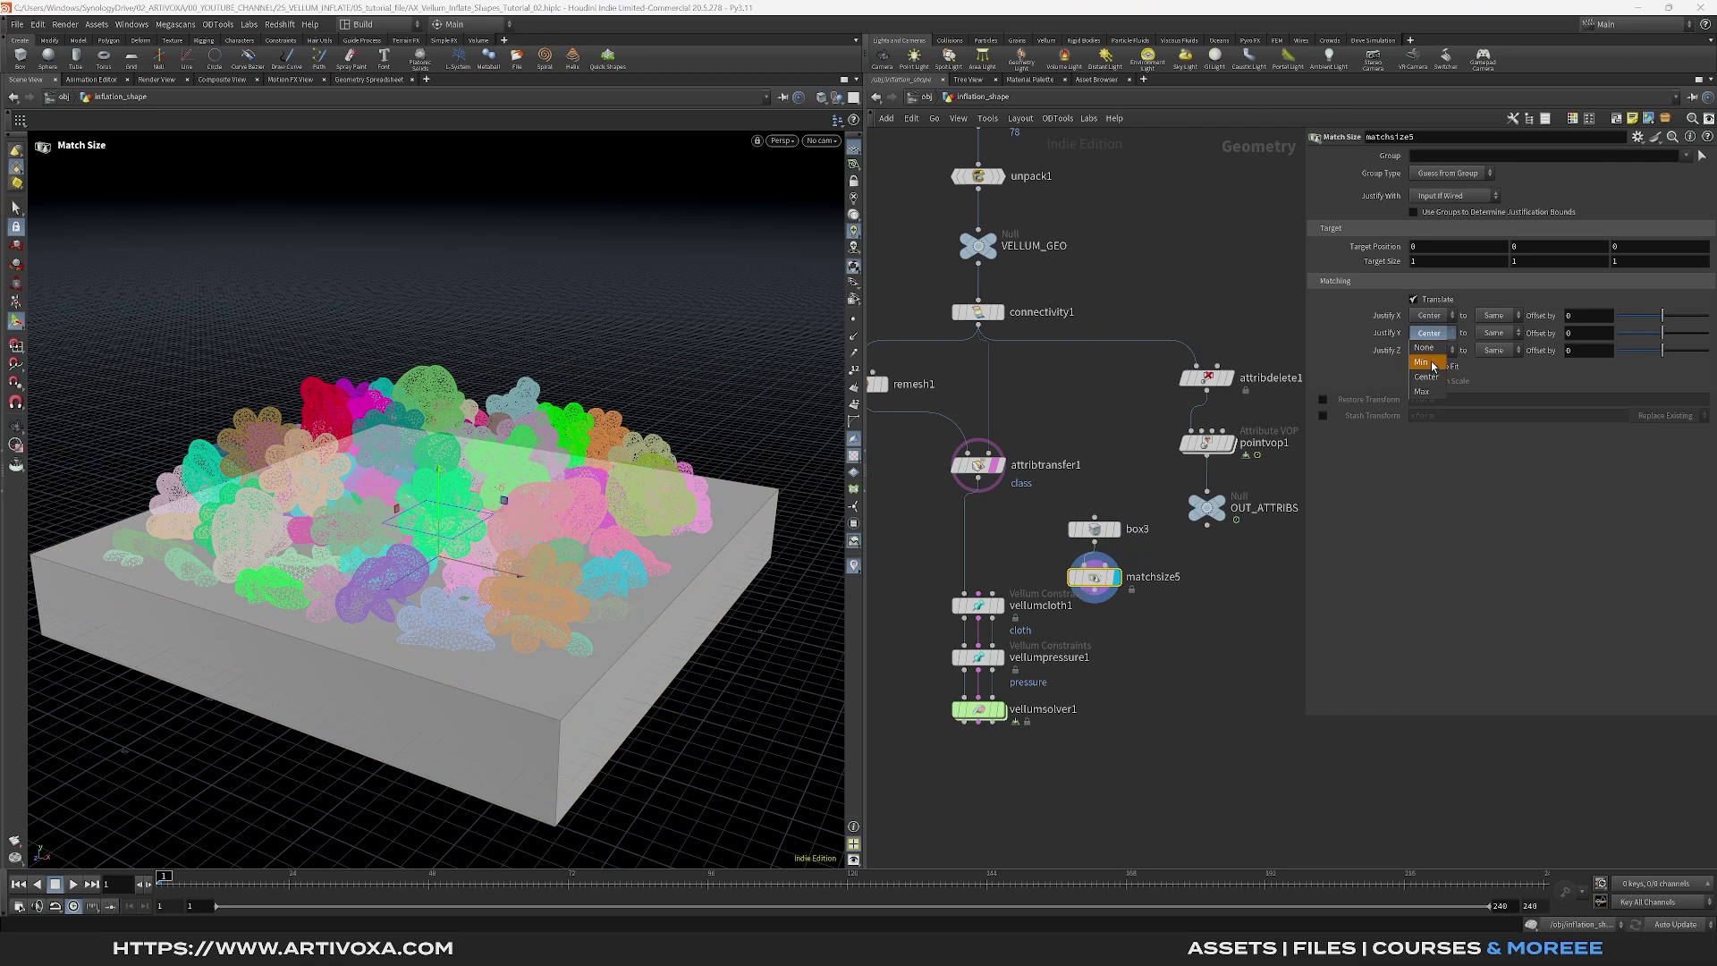
left_click(1426, 334)
Move the three Vellum nodes further down and connect the Match Size output to the Vellum cloth's collision geometry input
left_click_drag(990, 618, 990, 683)
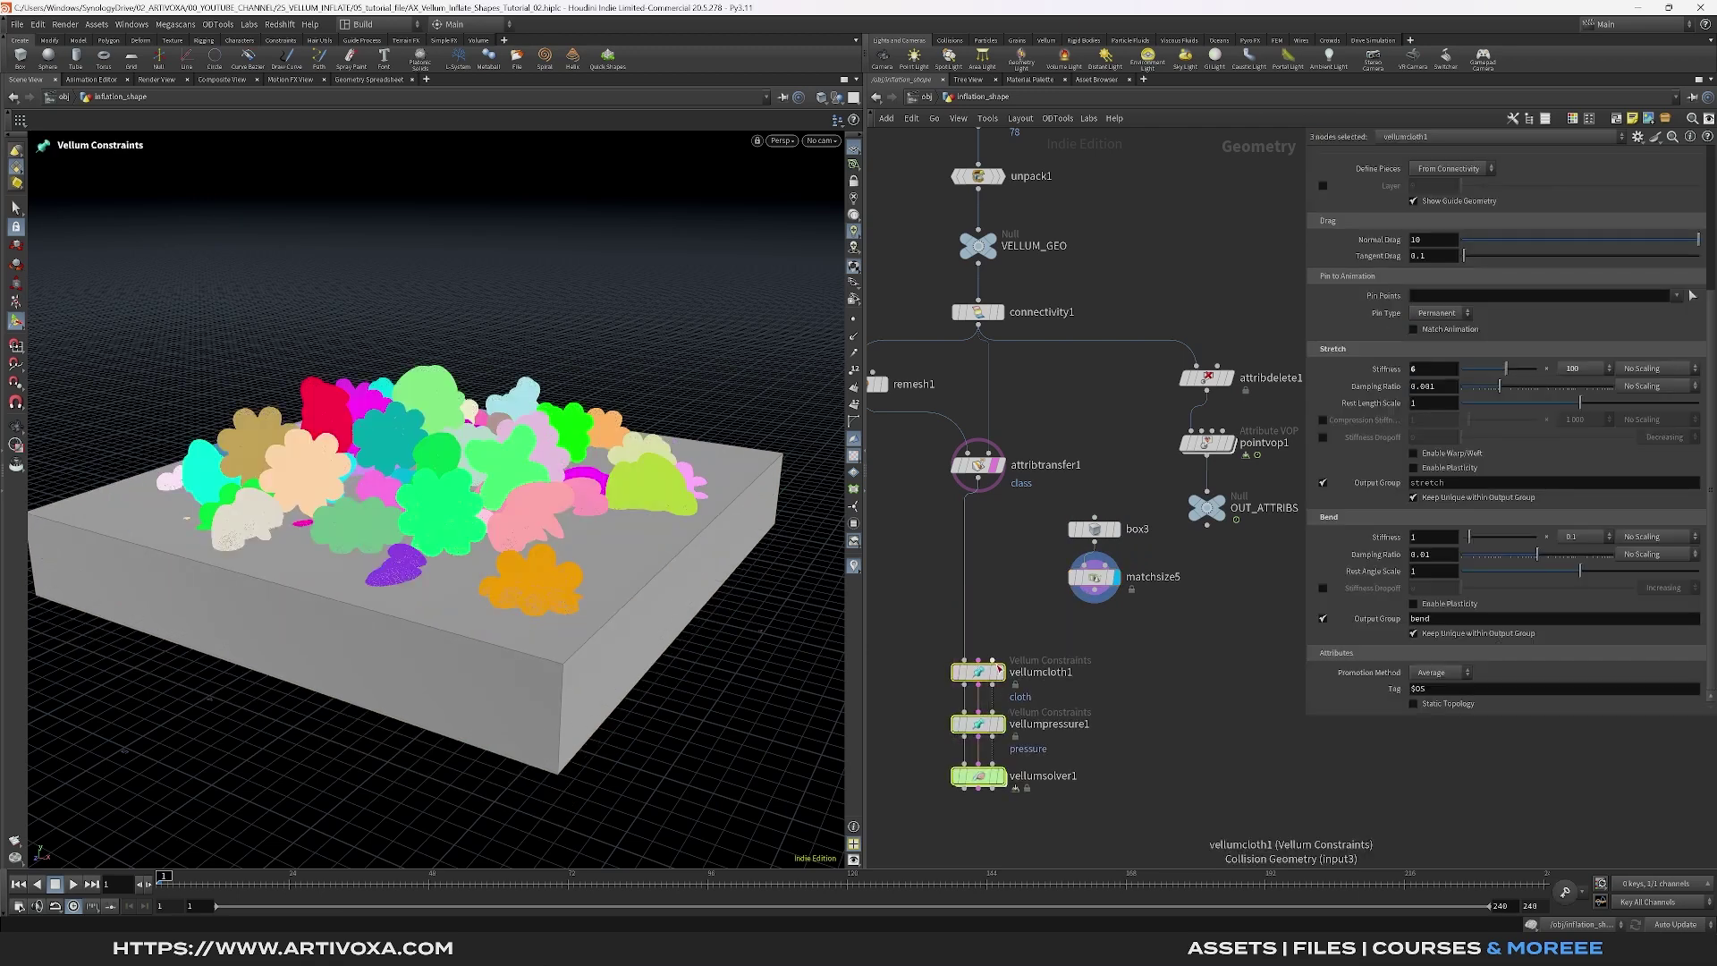
left_click_drag(1094, 599, 1031, 643)
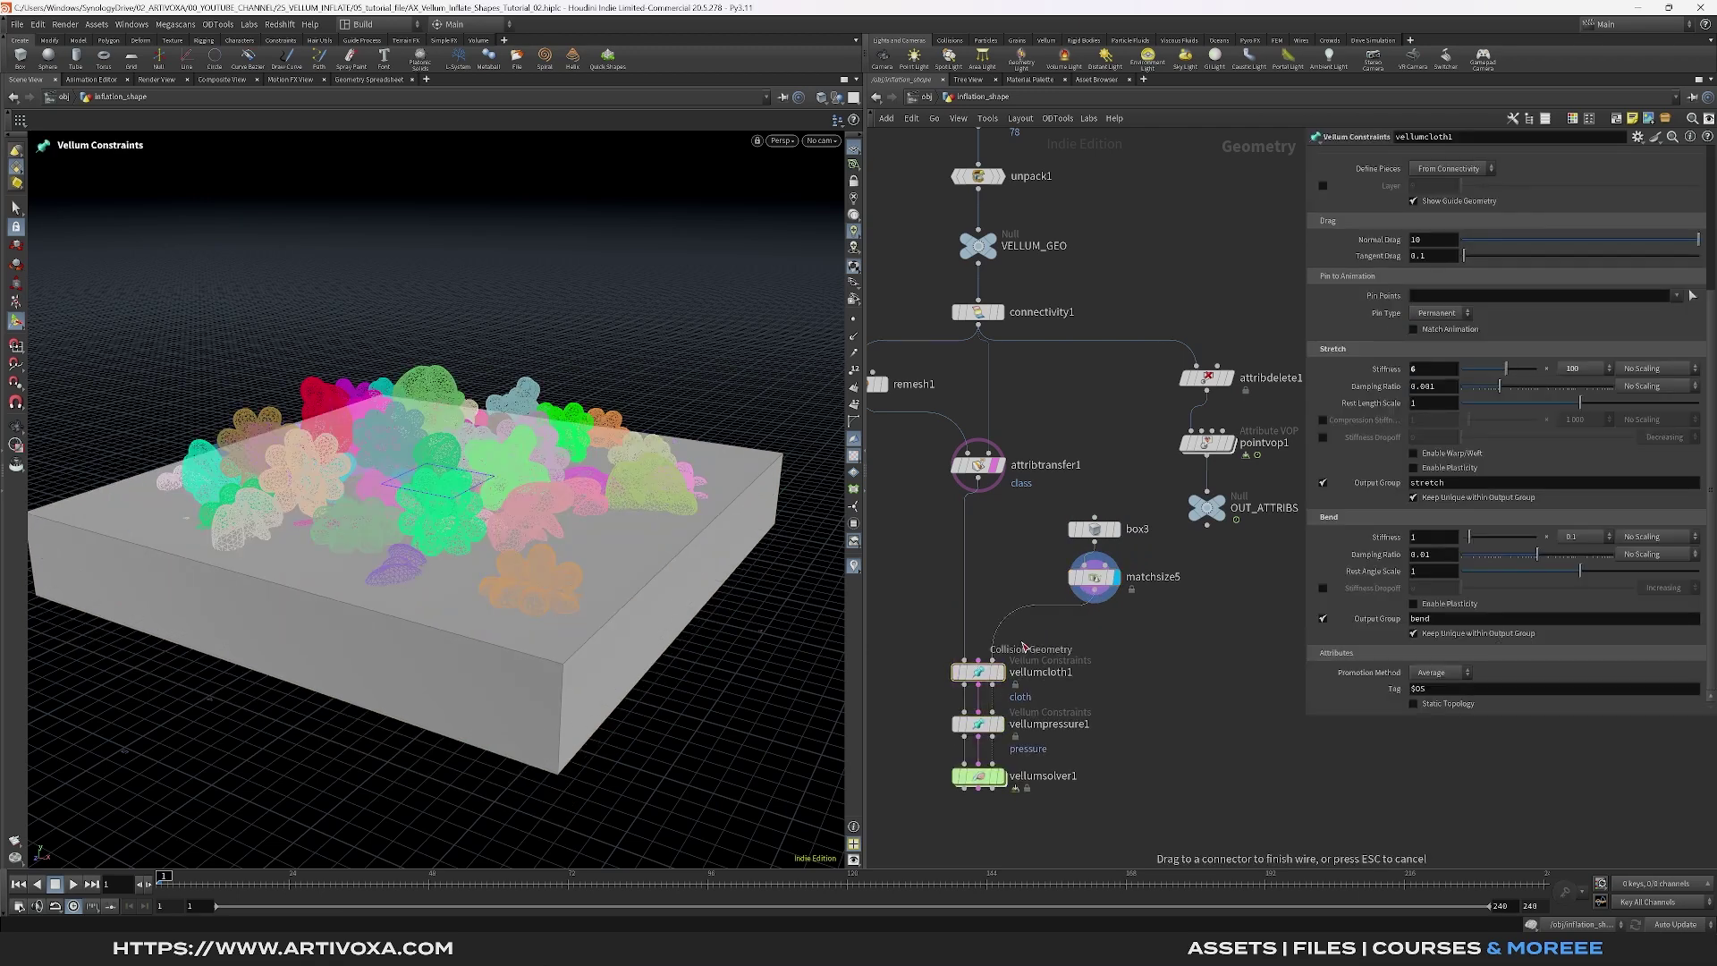
left_click(993, 663)
left_click_drag(1020, 801, 987, 655)
key("Escape")
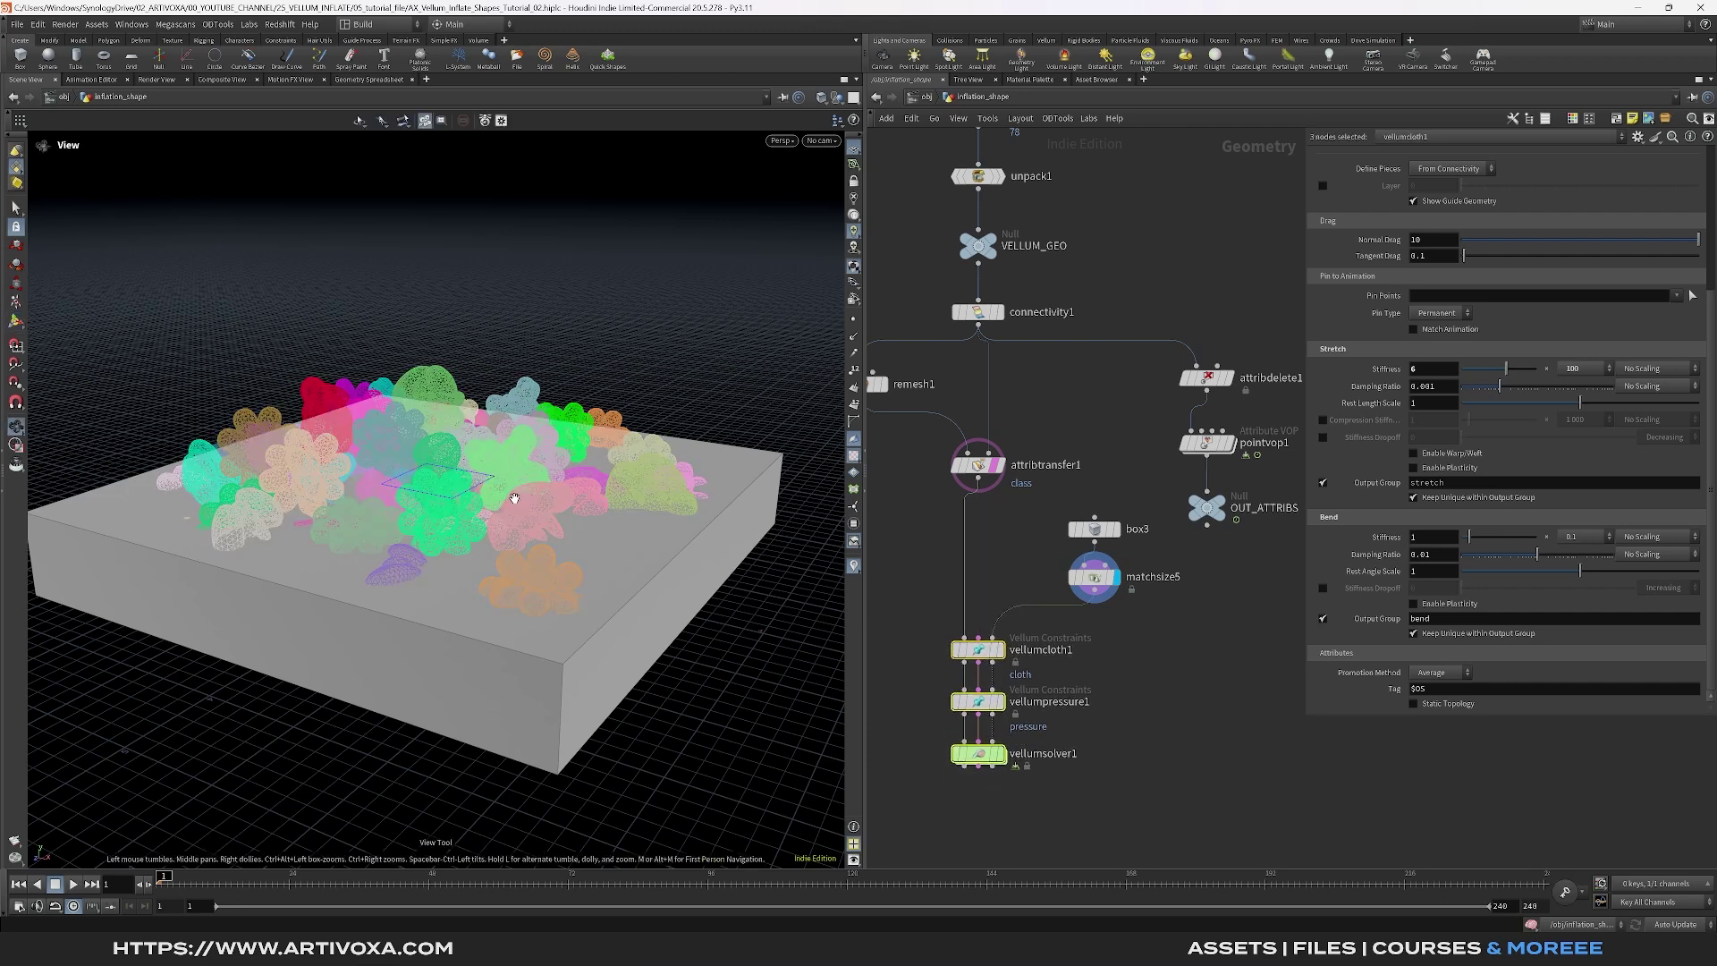
Check the box from the front and increase its Y size to make it taller than the pile of shapes
key("space+3")
scroll(391, 432, "up", 1)
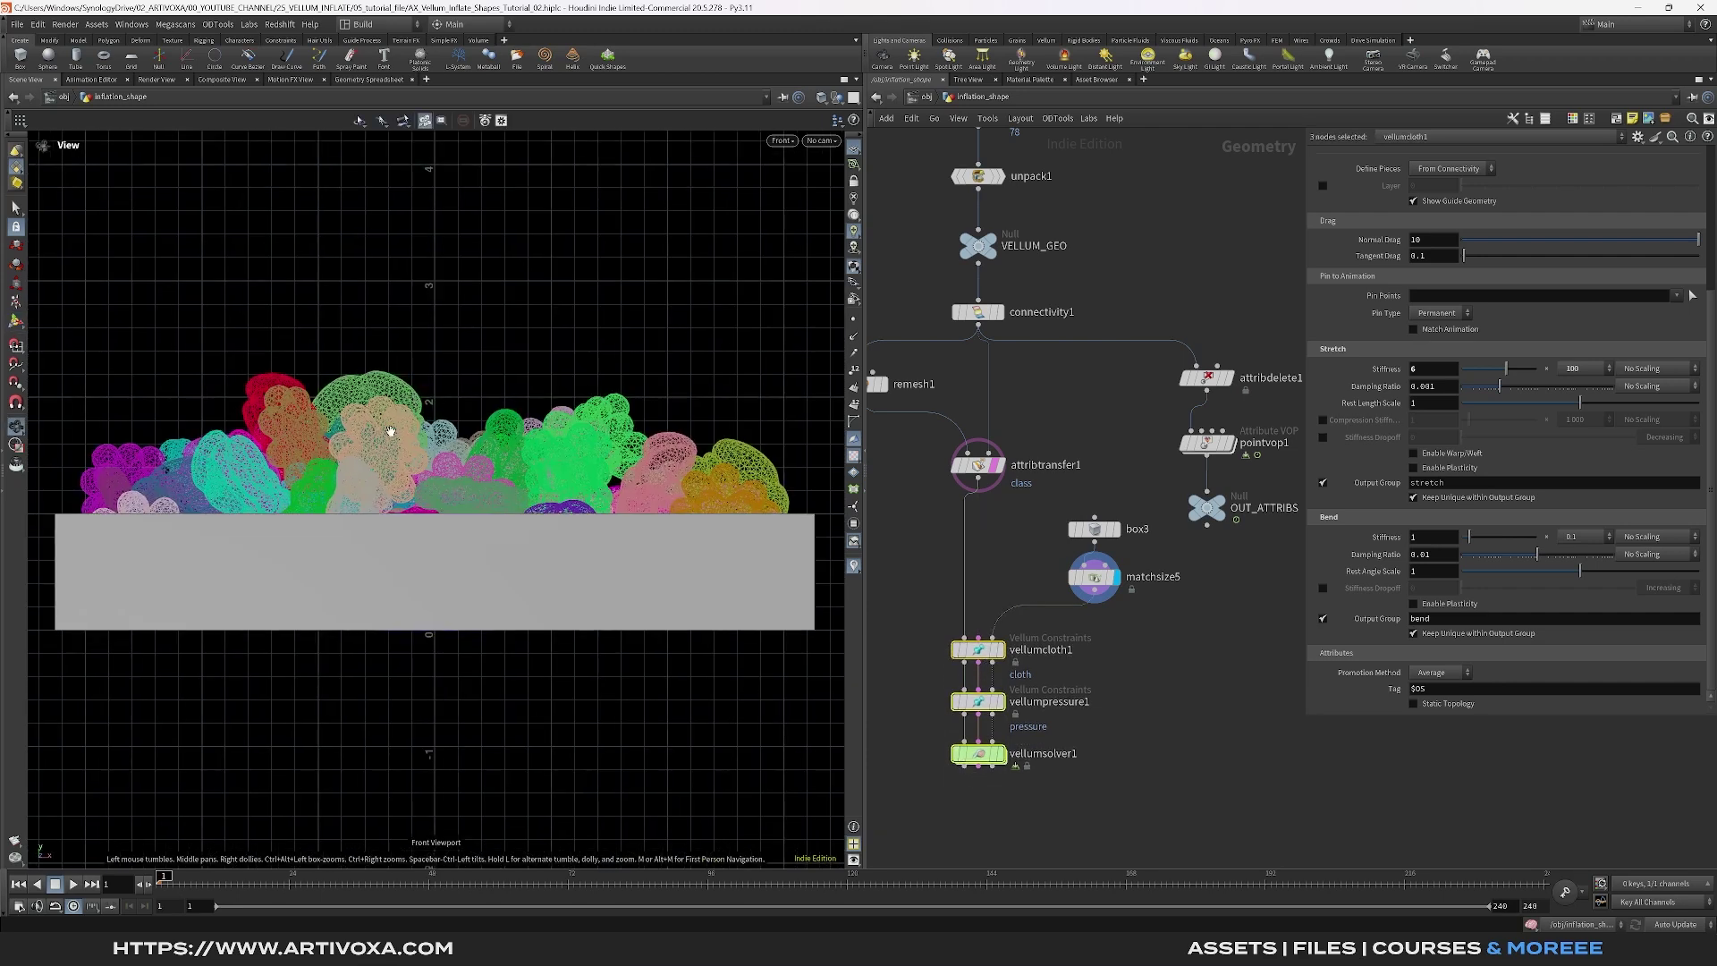
left_click(1094, 529)
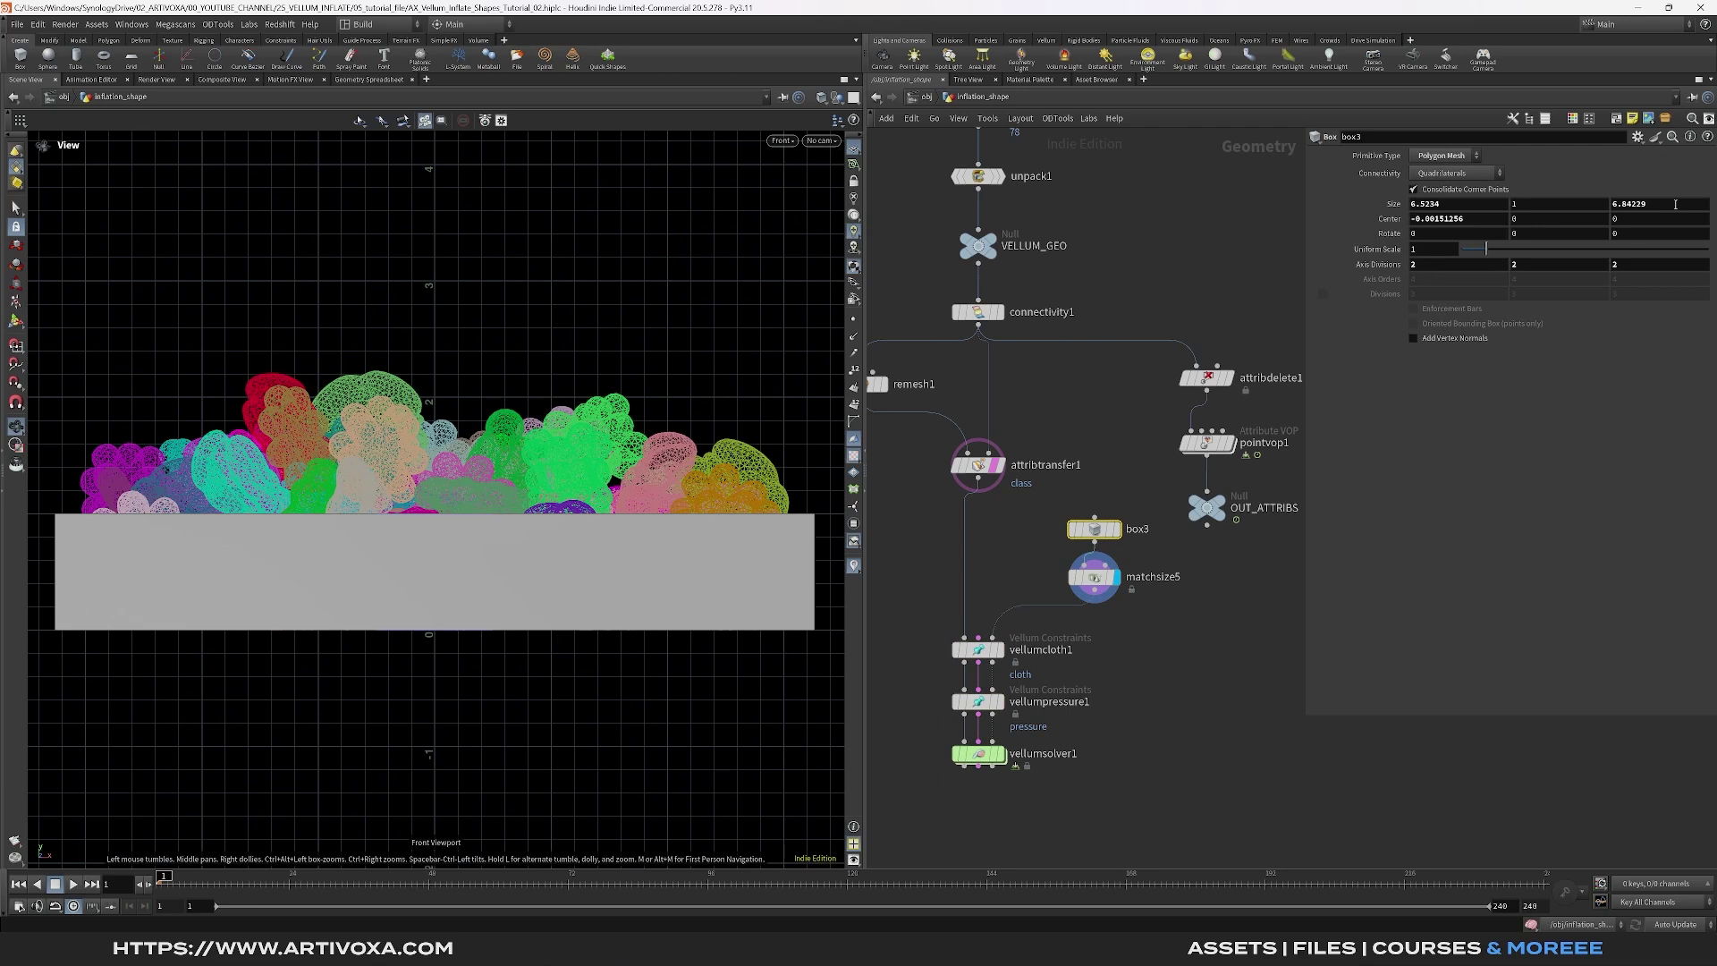
middle_click_drag(1527, 205, 1623, 201)
key("space+1")
Set the Justify Y offset of the box's Match Size node to -0.05
left_click(1094, 577)
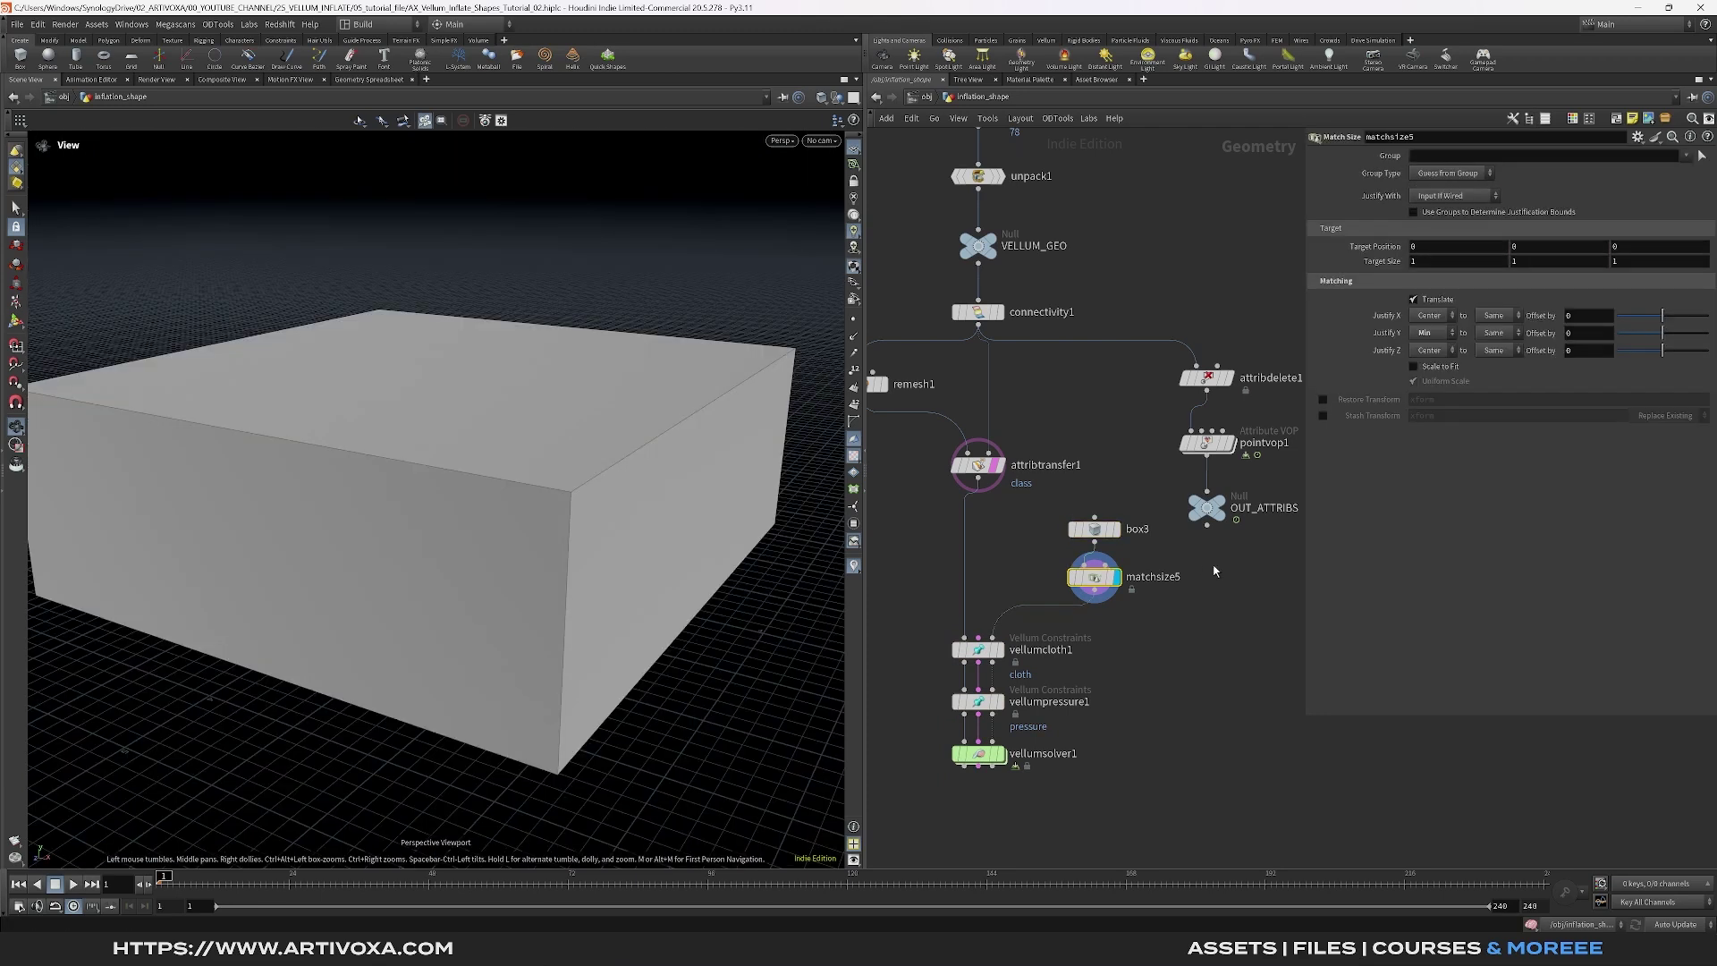
left_click_drag(1218, 564, 1051, 607)
left_click(1574, 332)
type("-0.05")
key("Return")
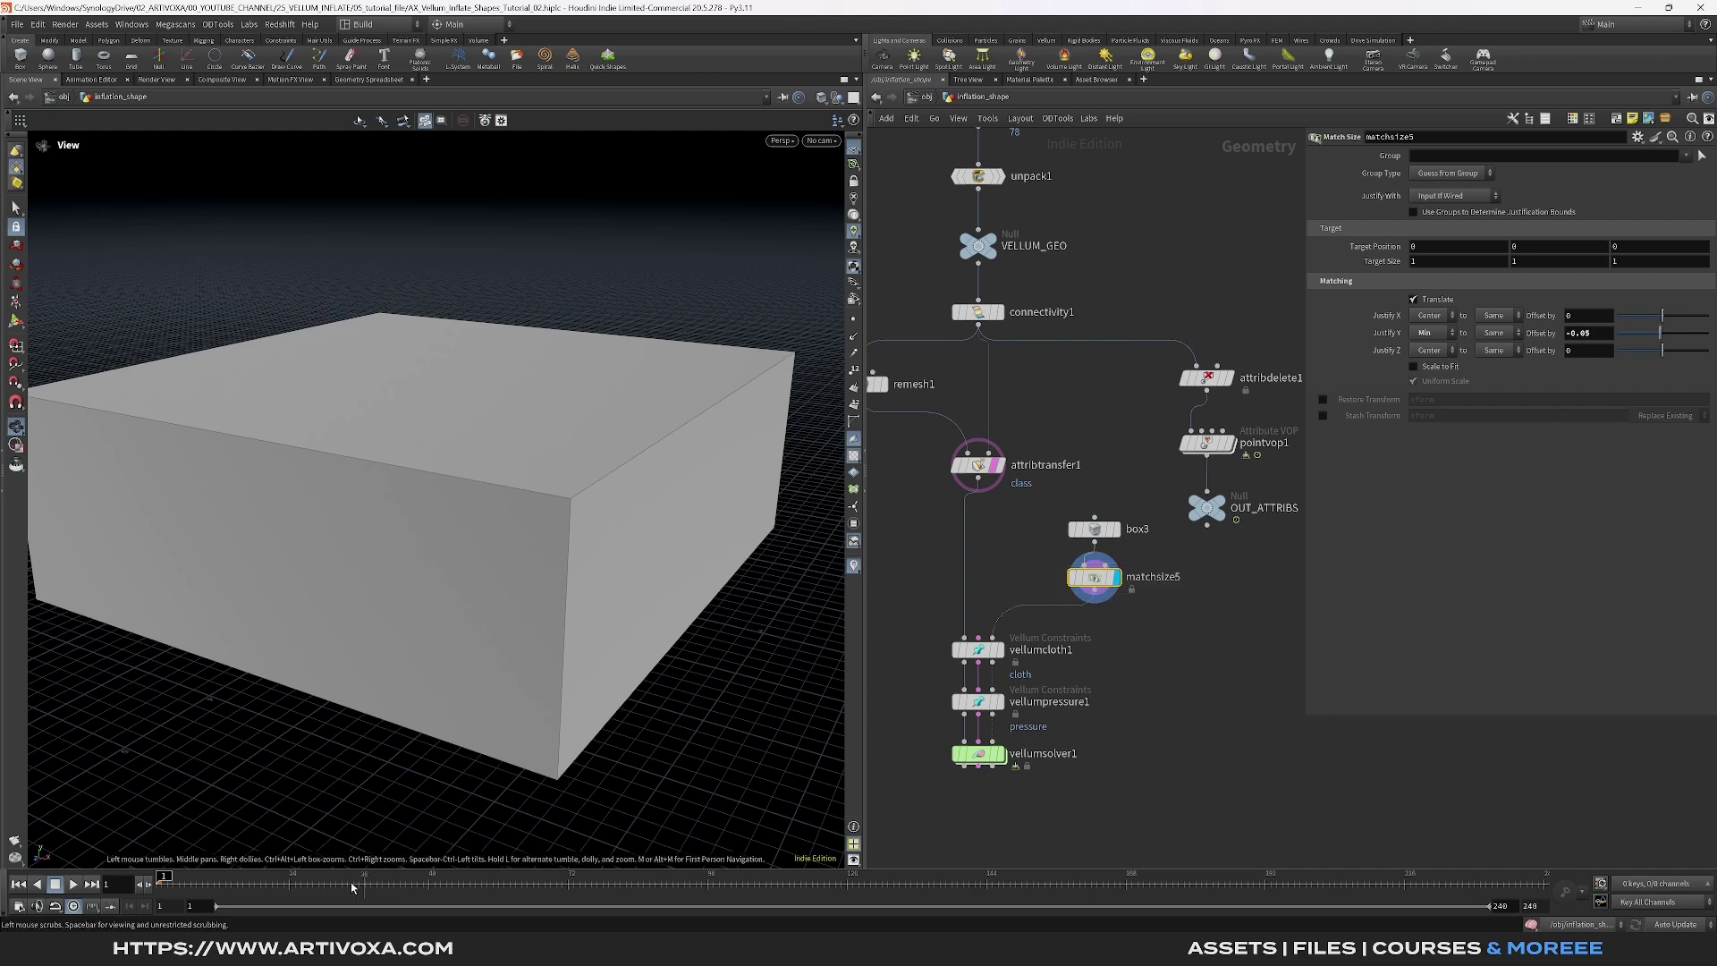
Display the Vellum solver and play the simulation up to about frame 63 to review the inflation inside the box
left_click(1000, 754)
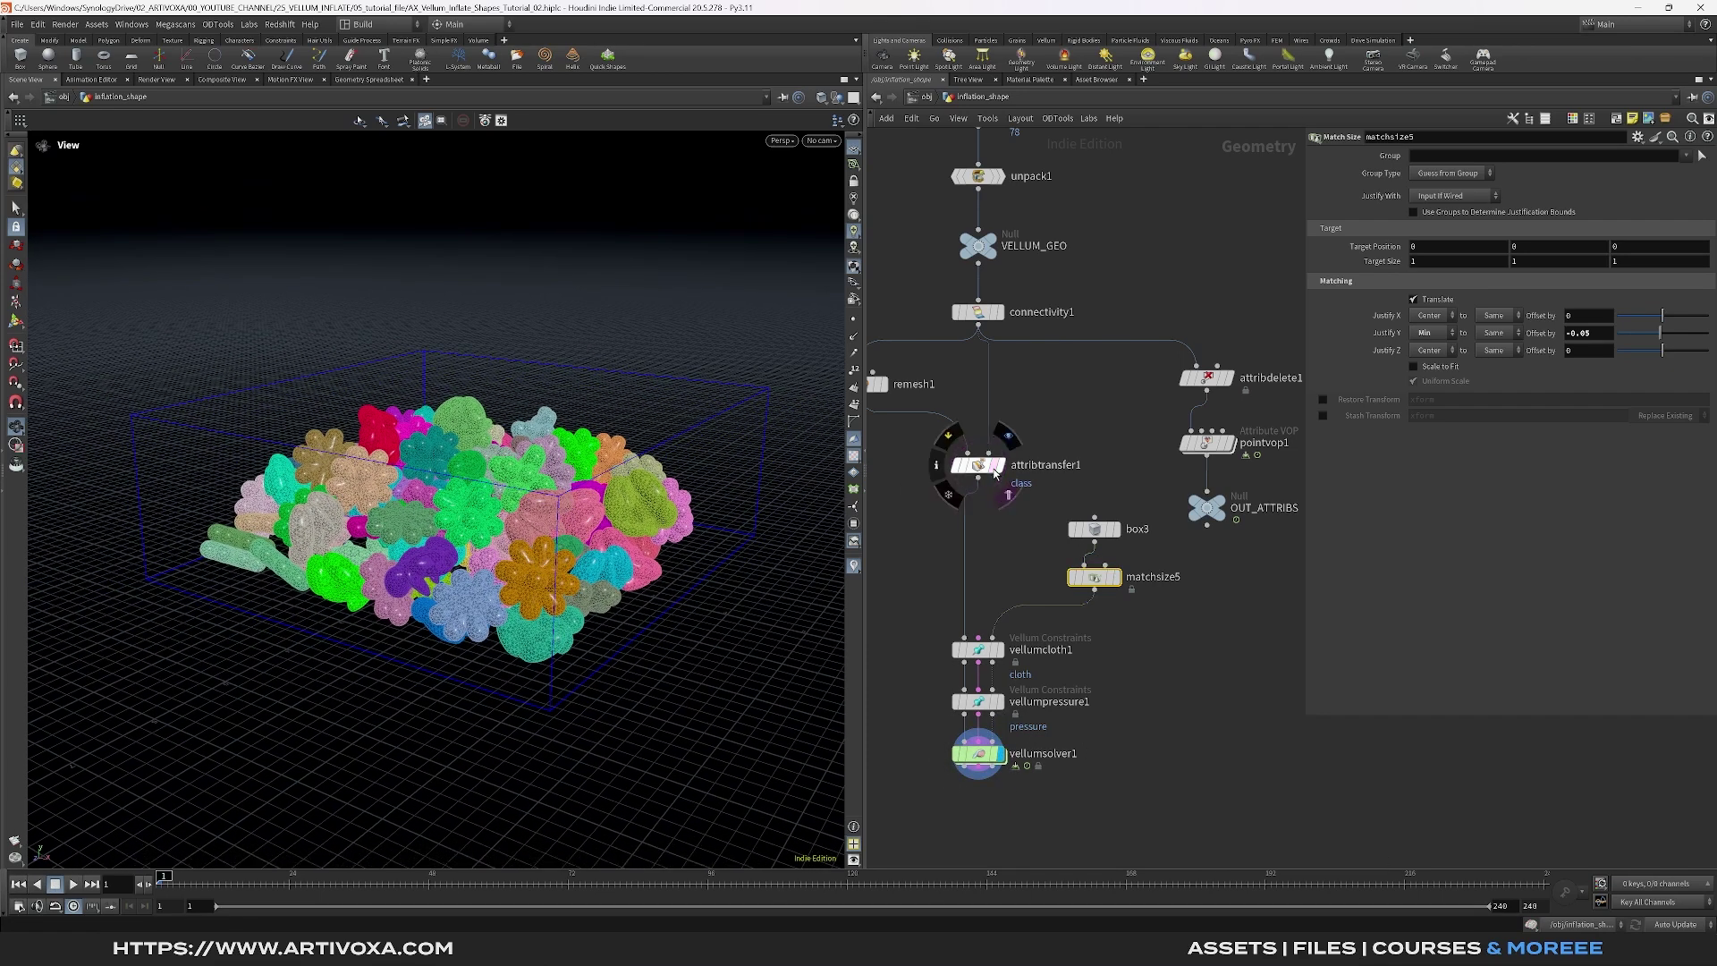
left_click(76, 884)
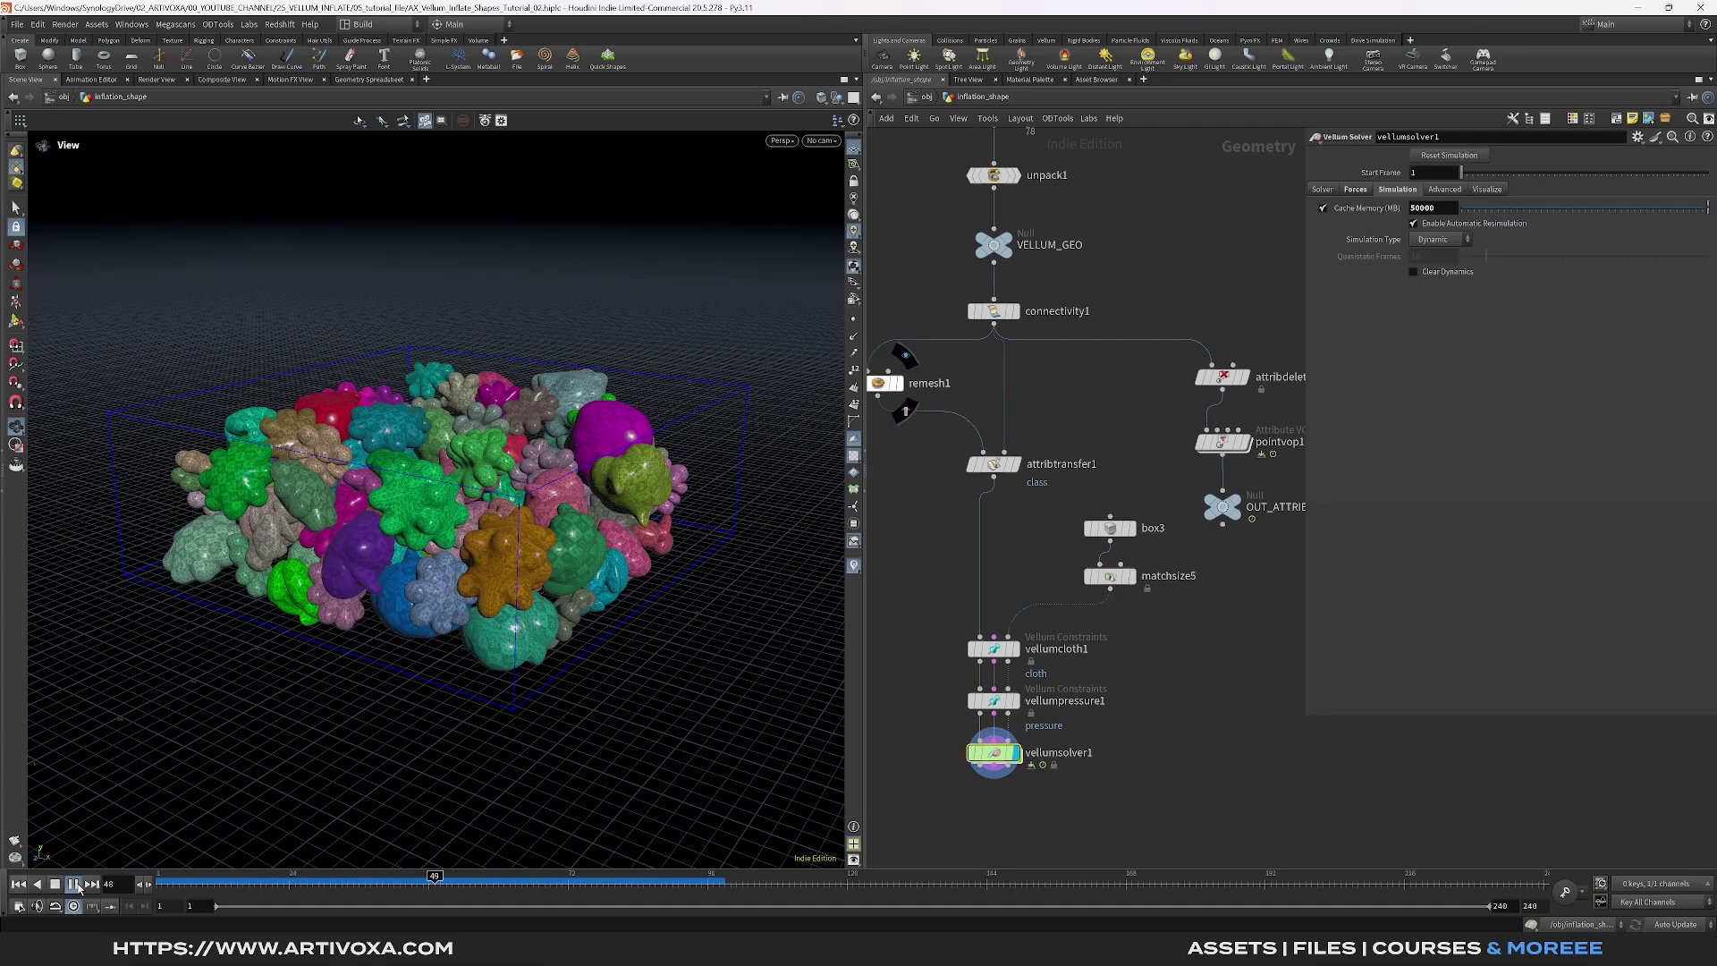
left_click(75, 883)
mouse_move(1246, 434)
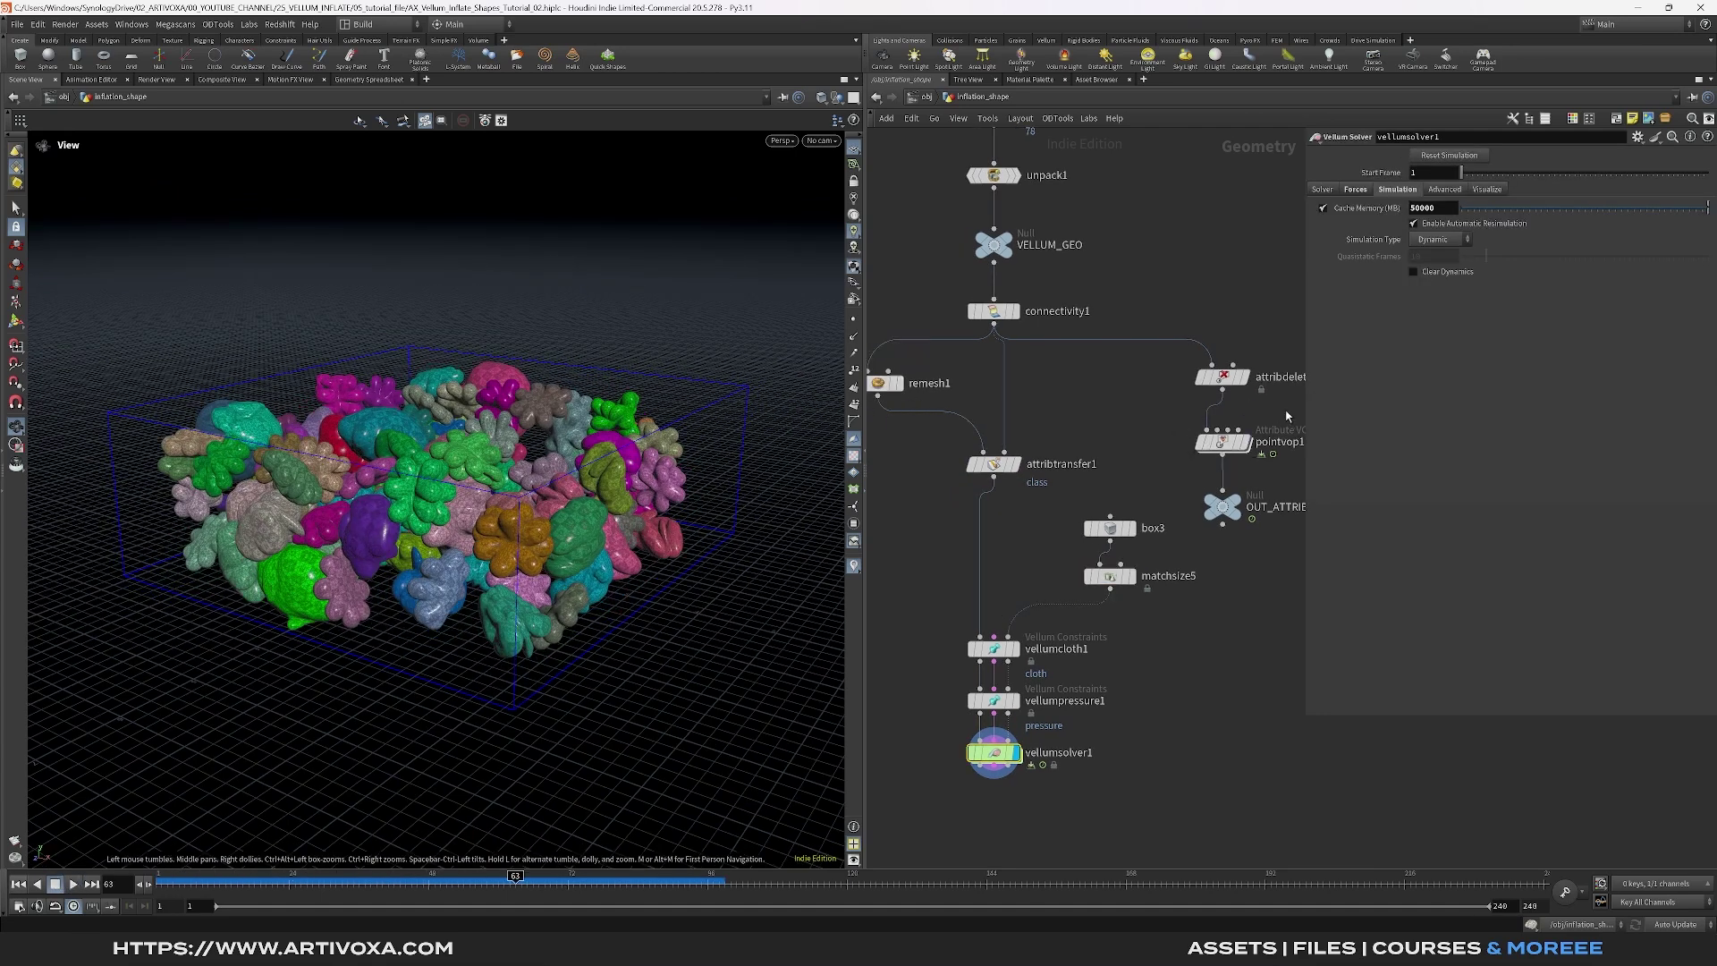
middle_click_drag(1199, 466, 1201, 437)
left_click(1224, 414)
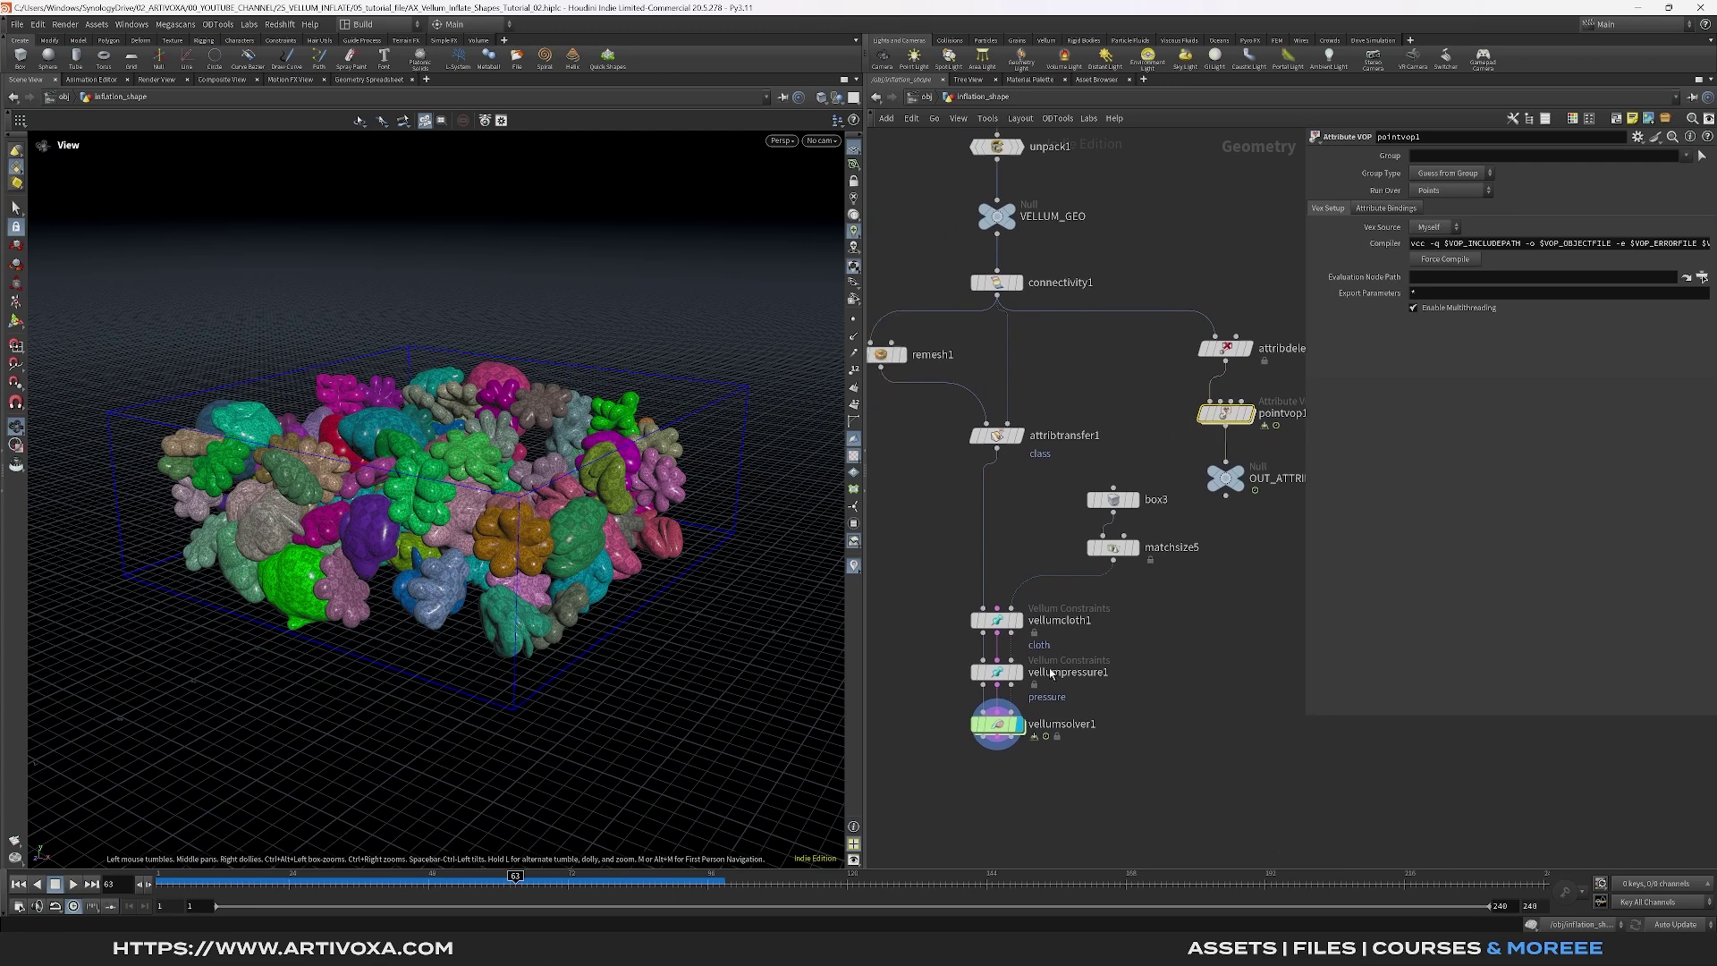
Add a Vellum I/O node below the Vellum solver, name it vellum_inflation and display it
mouse_move(999, 729)
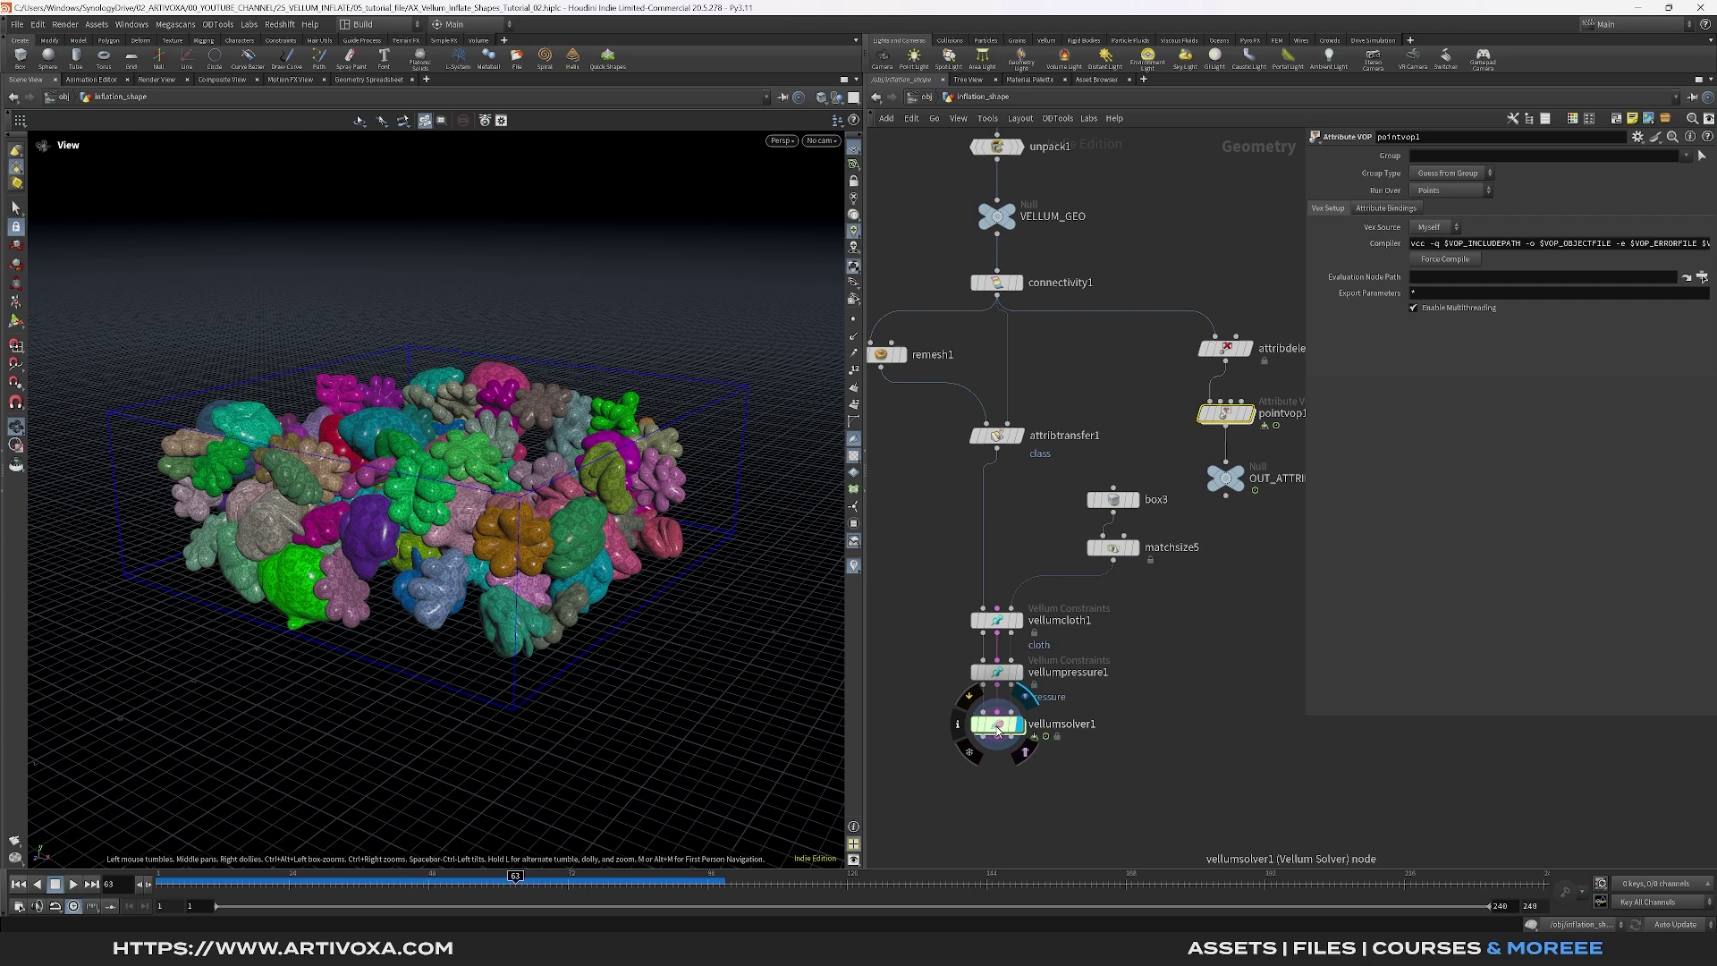
middle_click_drag(987, 760, 1001, 704)
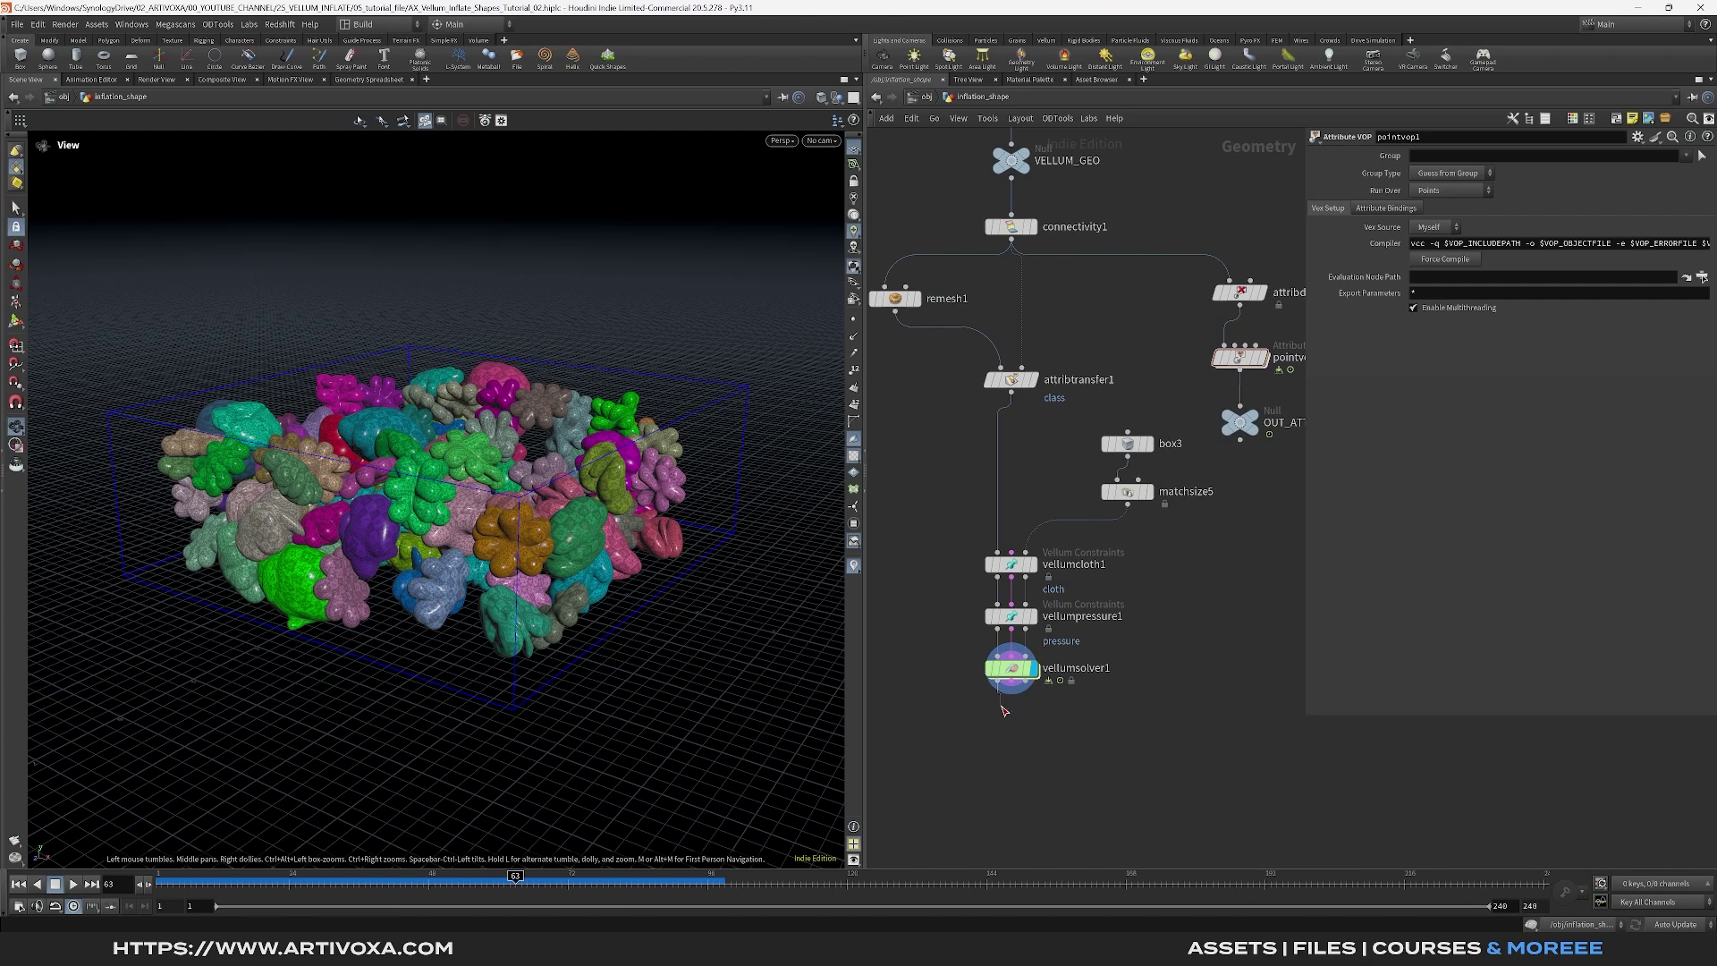
key("Tab")
type("vellum i")
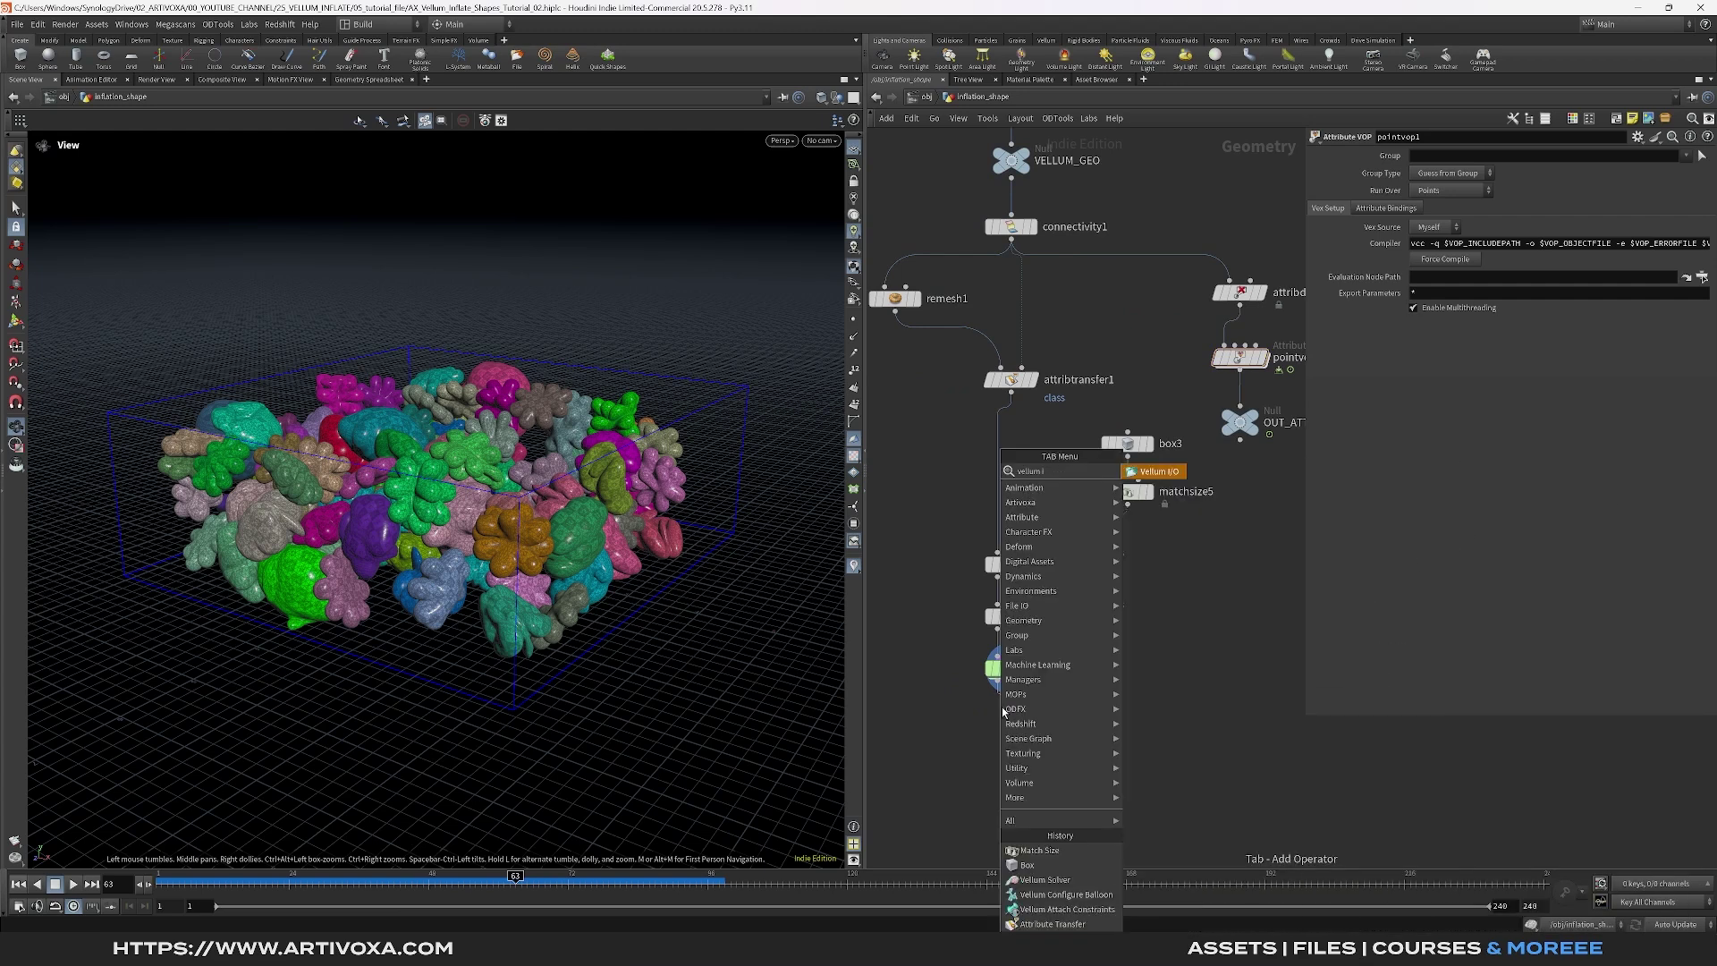
key("Return")
left_click(1011, 726)
double_click(1072, 733)
type("vellum_inflatio")
key("Return")
left_click(1032, 729)
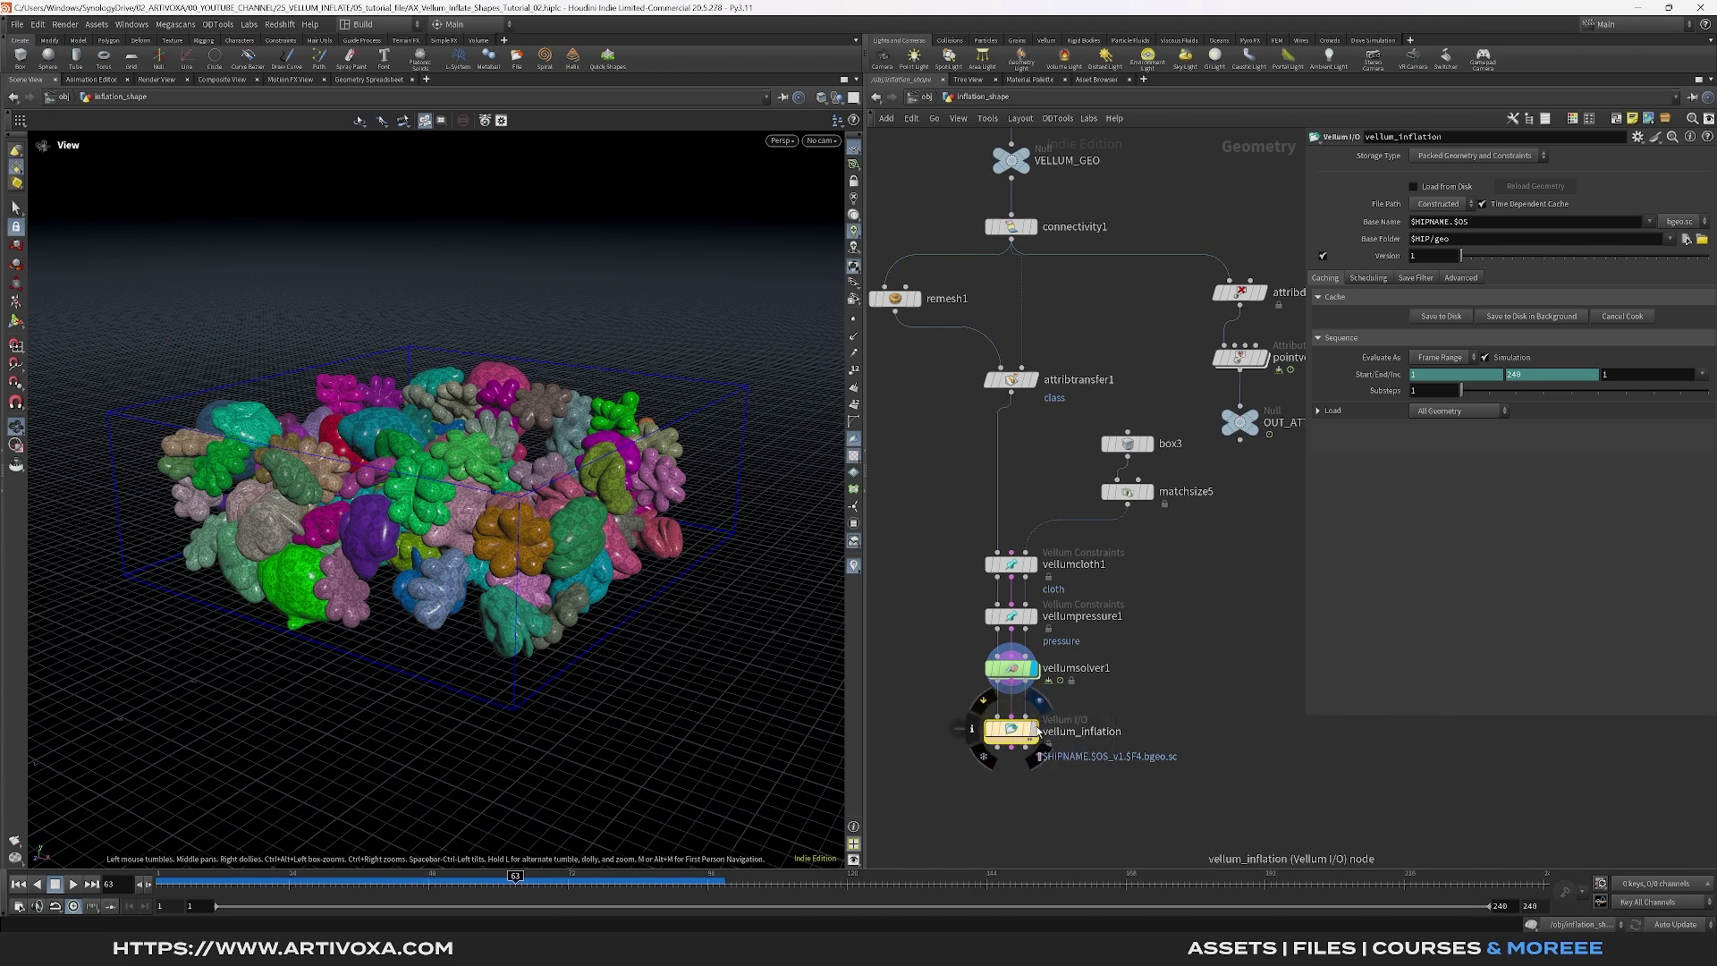
Switch the cache's file path to Explicit and set the geometry file to $HIP/cache/$OS/$HIPNAME.$OS.$F.bgeo.sc
left_click(1456, 205)
left_click(1447, 220)
double_click(1437, 222)
type("c")
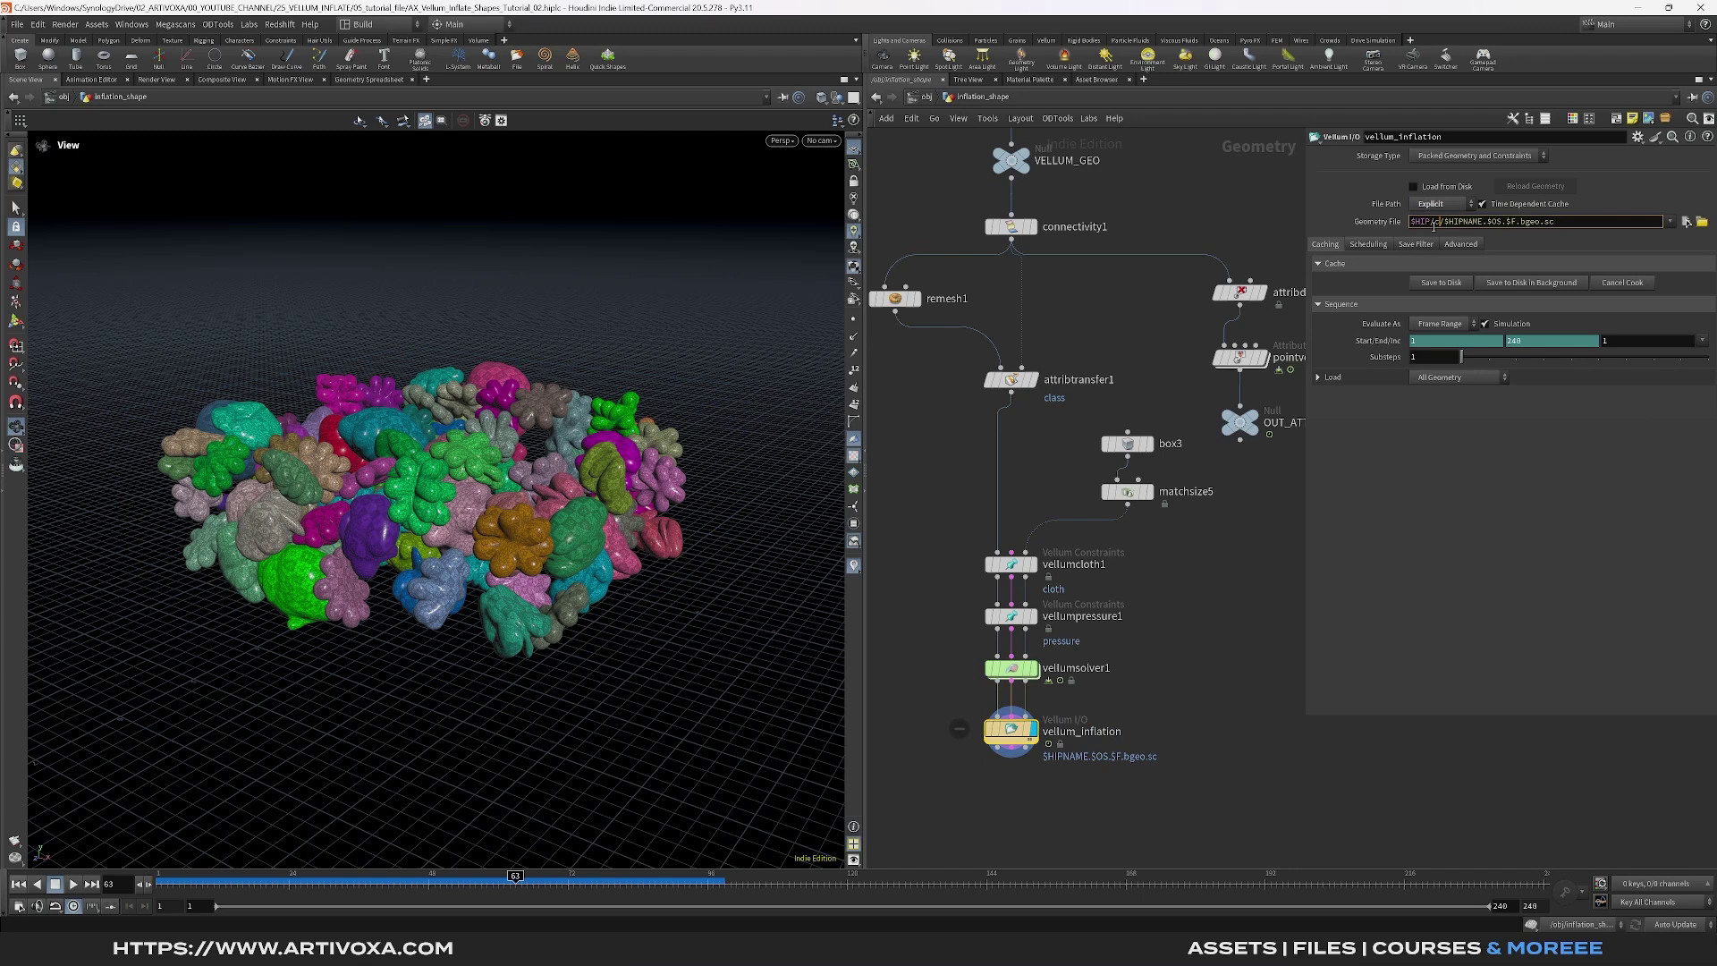
type("ache/$OS")
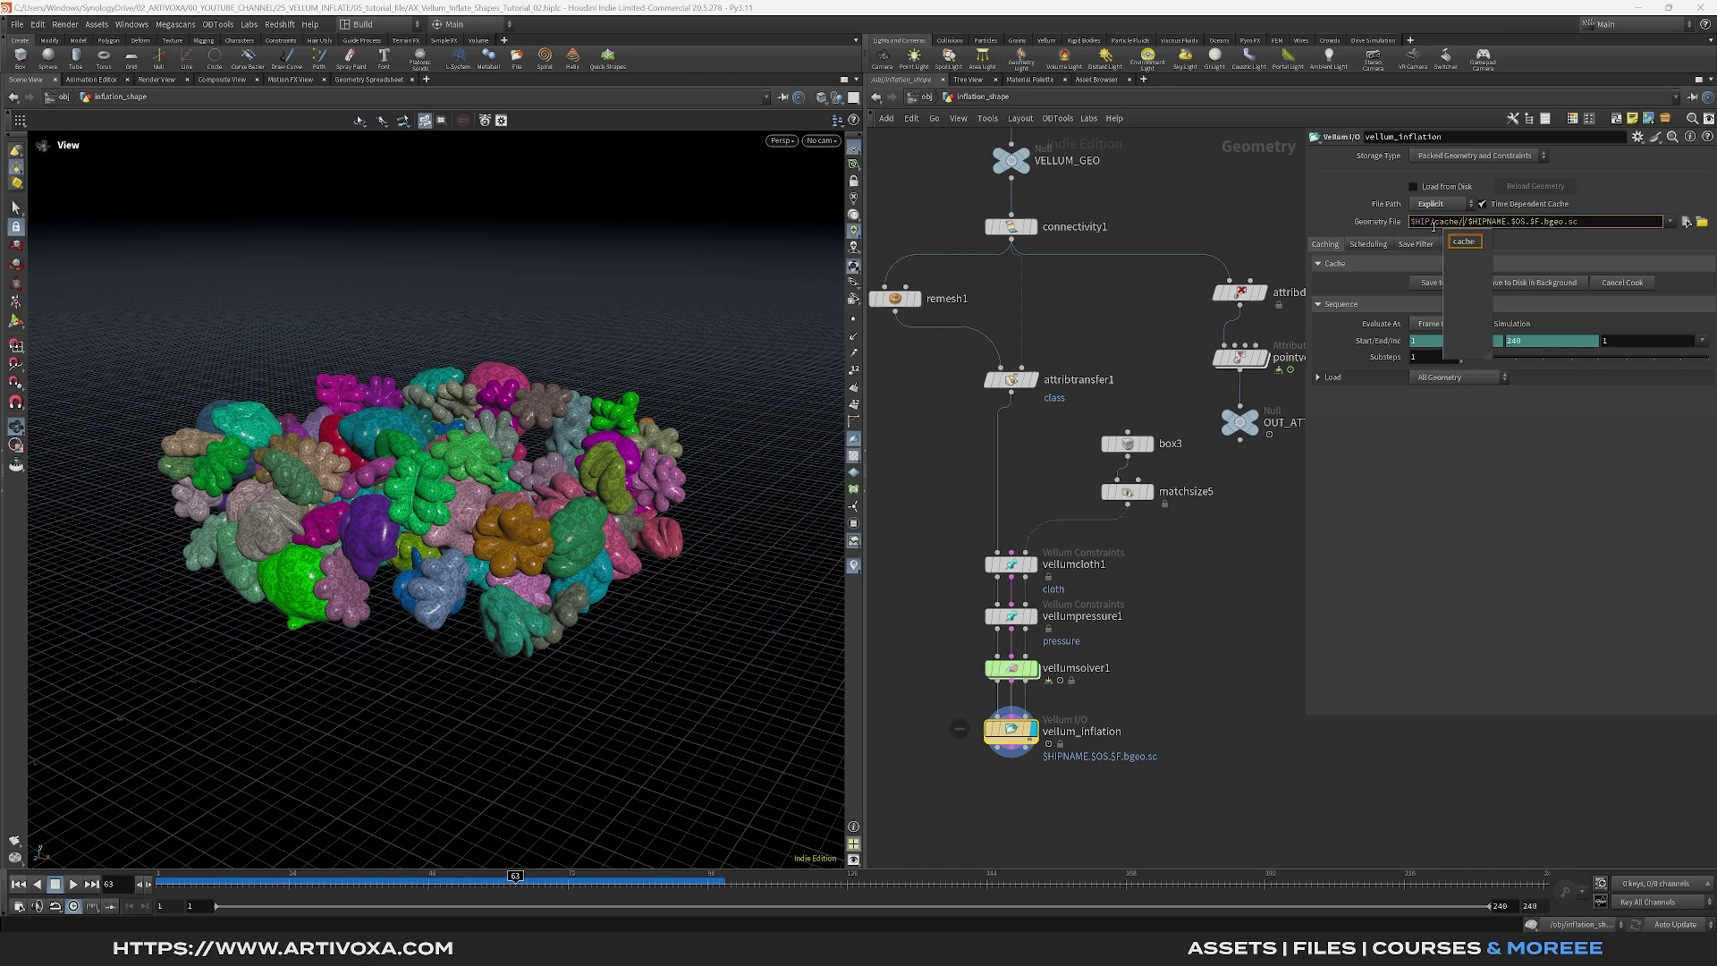
key("Return")
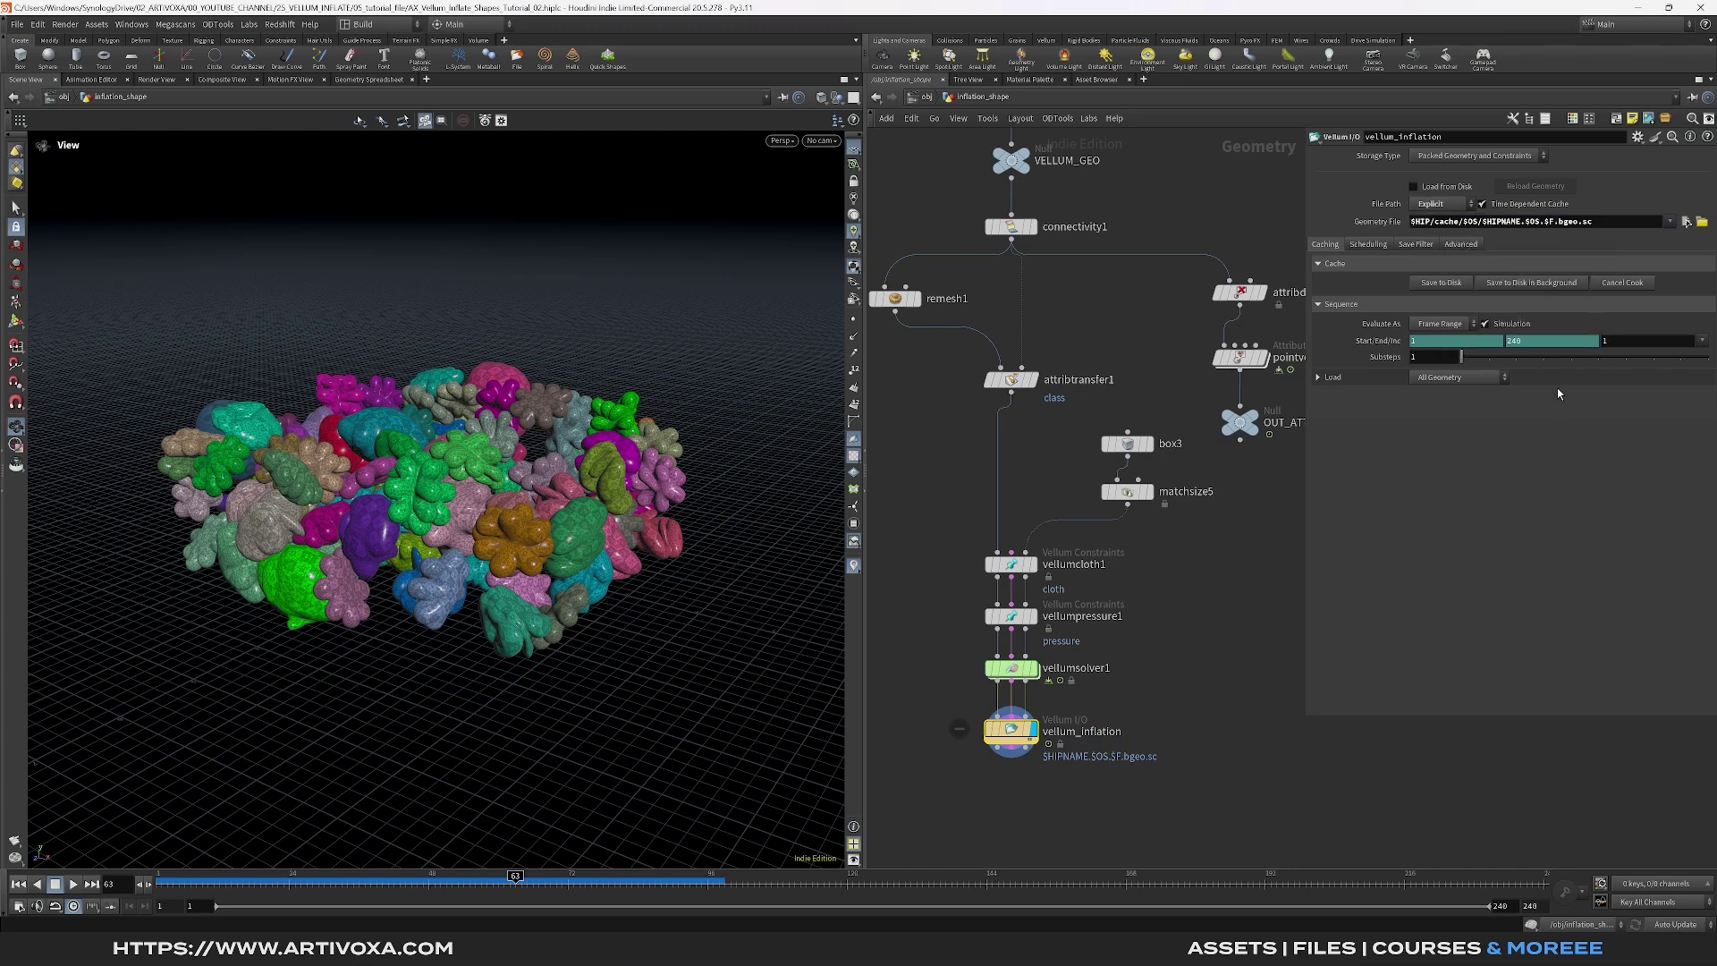
Remove the expression from the cache's end frame, set it to 120, return to frame 1 and save the simulation to disk
right_click(1544, 340)
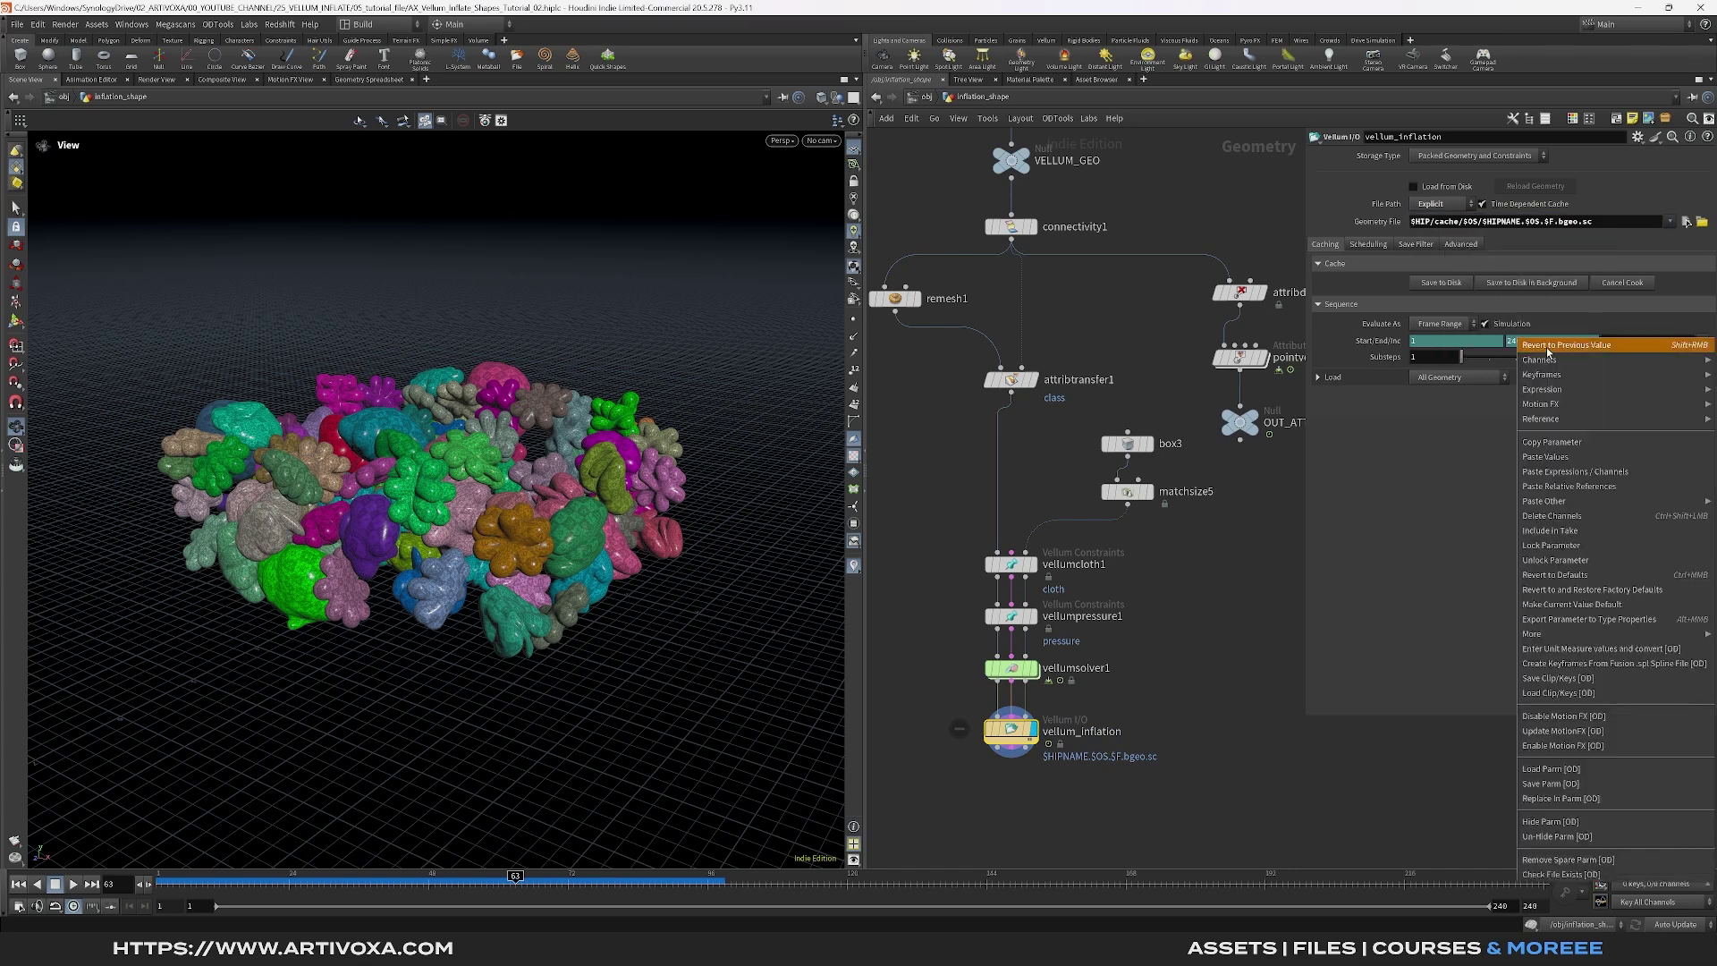
left_click(1565, 530)
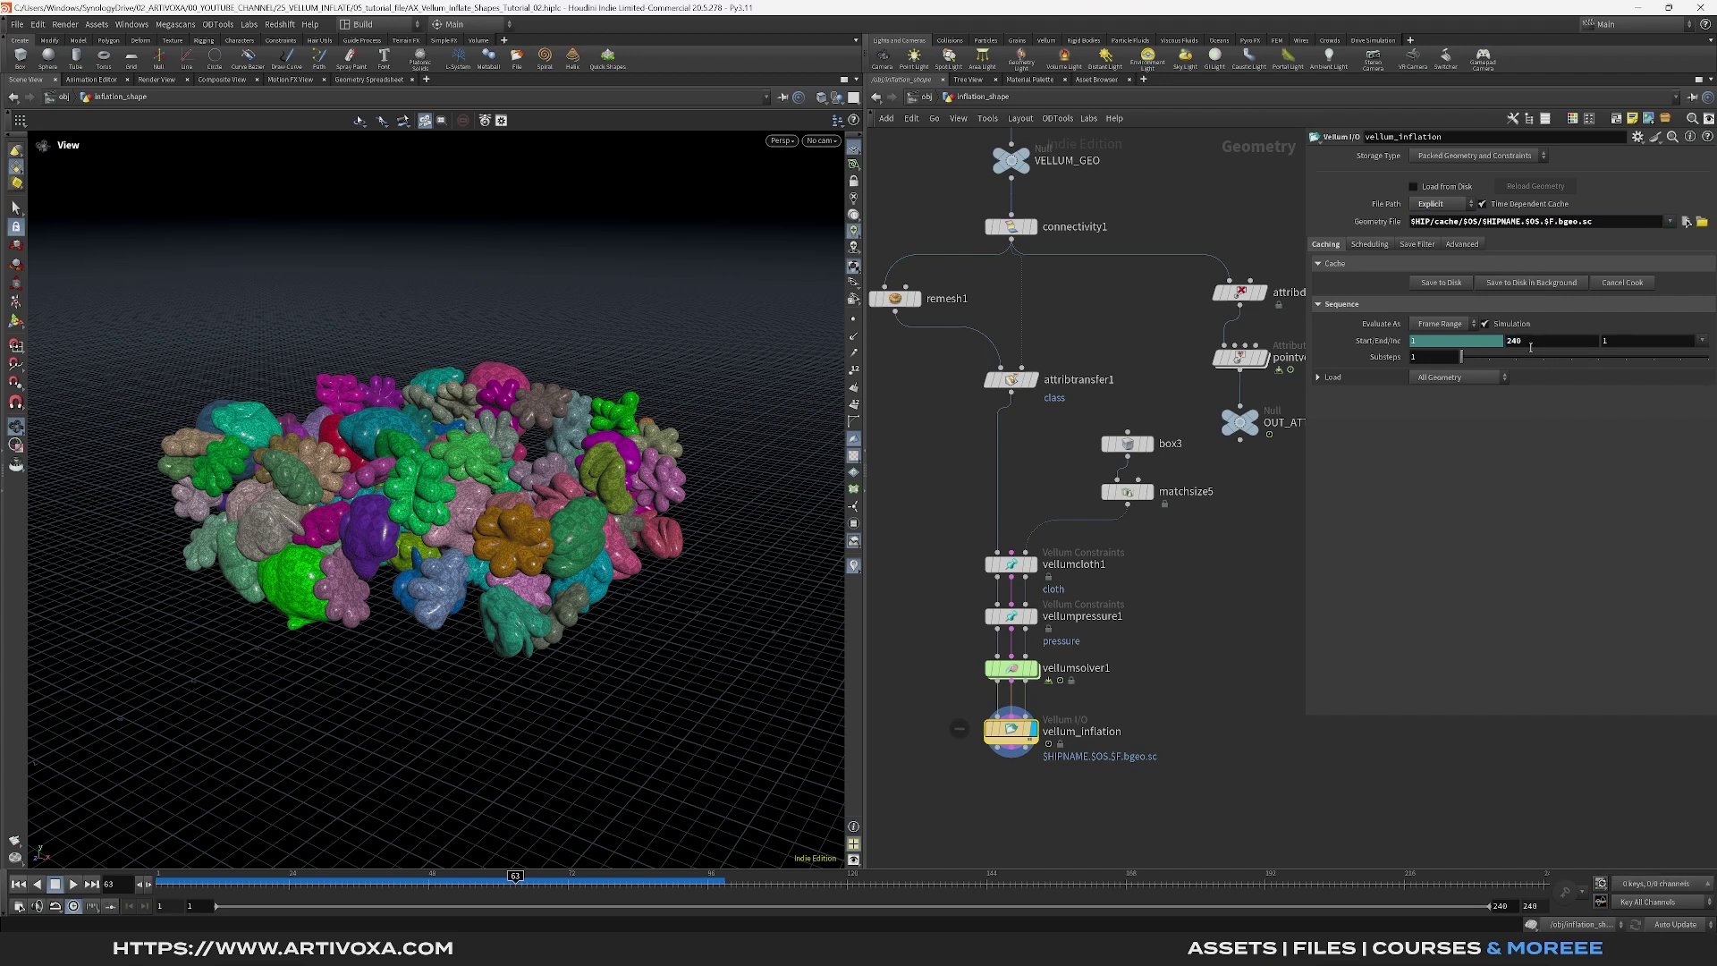
left_click(164, 876)
left_click(1442, 282)
Add a Point Deform node below and beside the vellum_inflation cache
key("Tab")
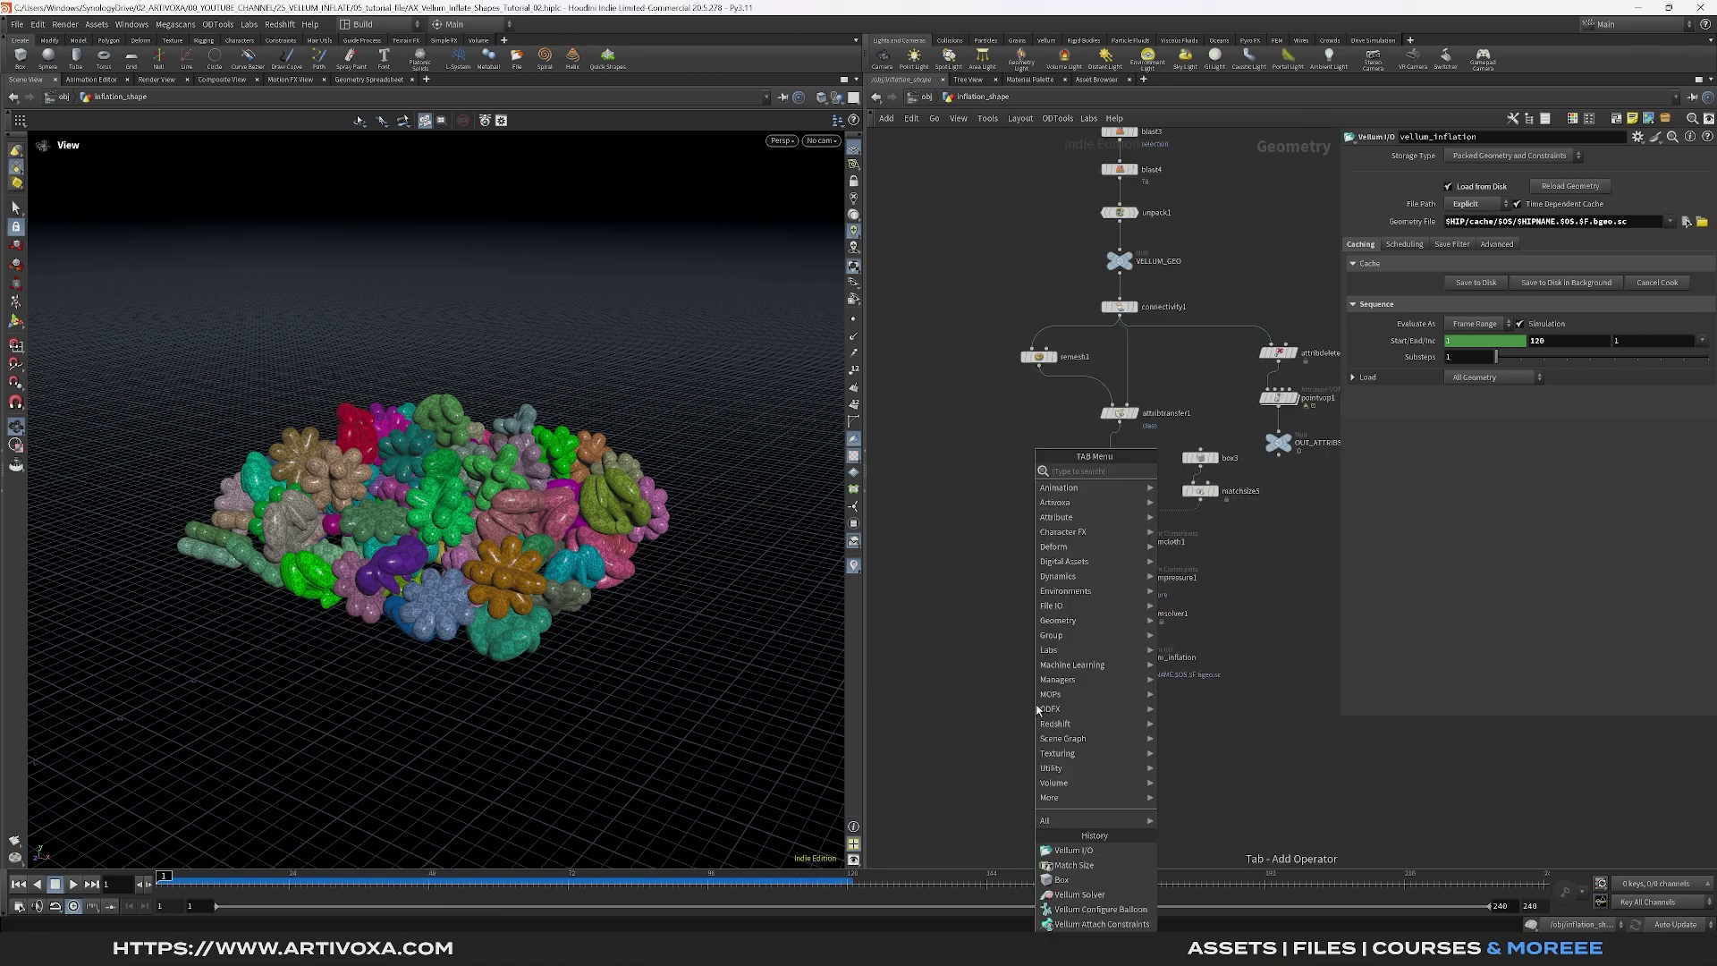
type("point i")
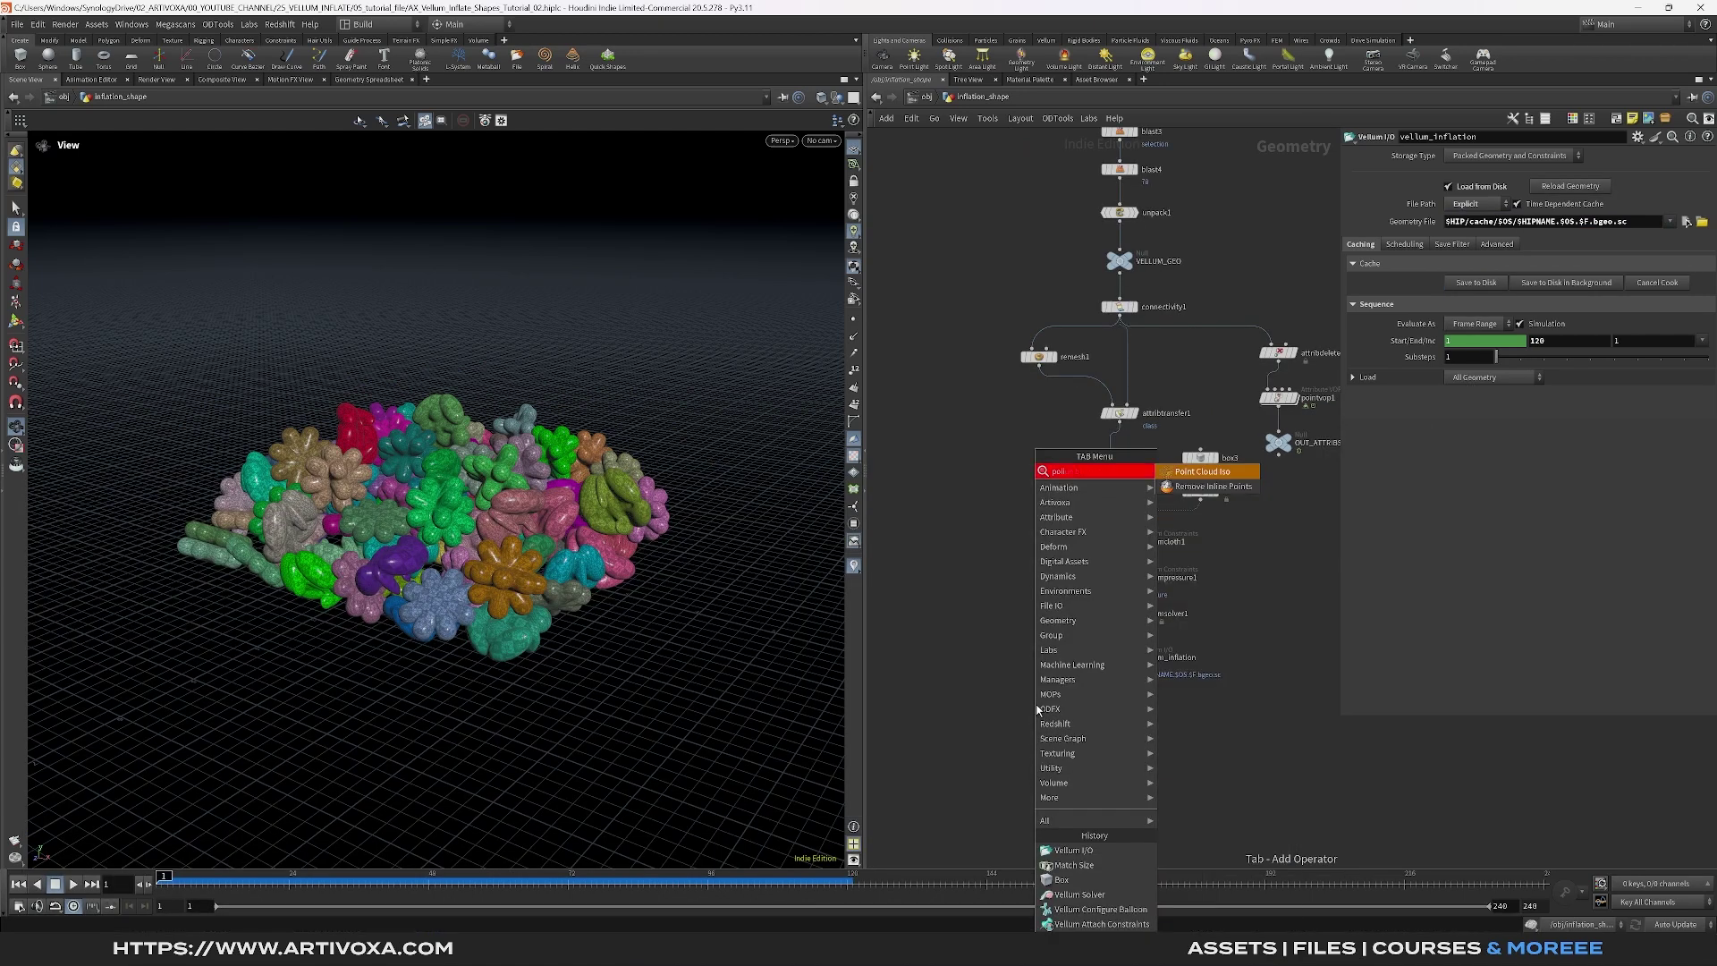
key("BackSpace")
key("BackSpace")
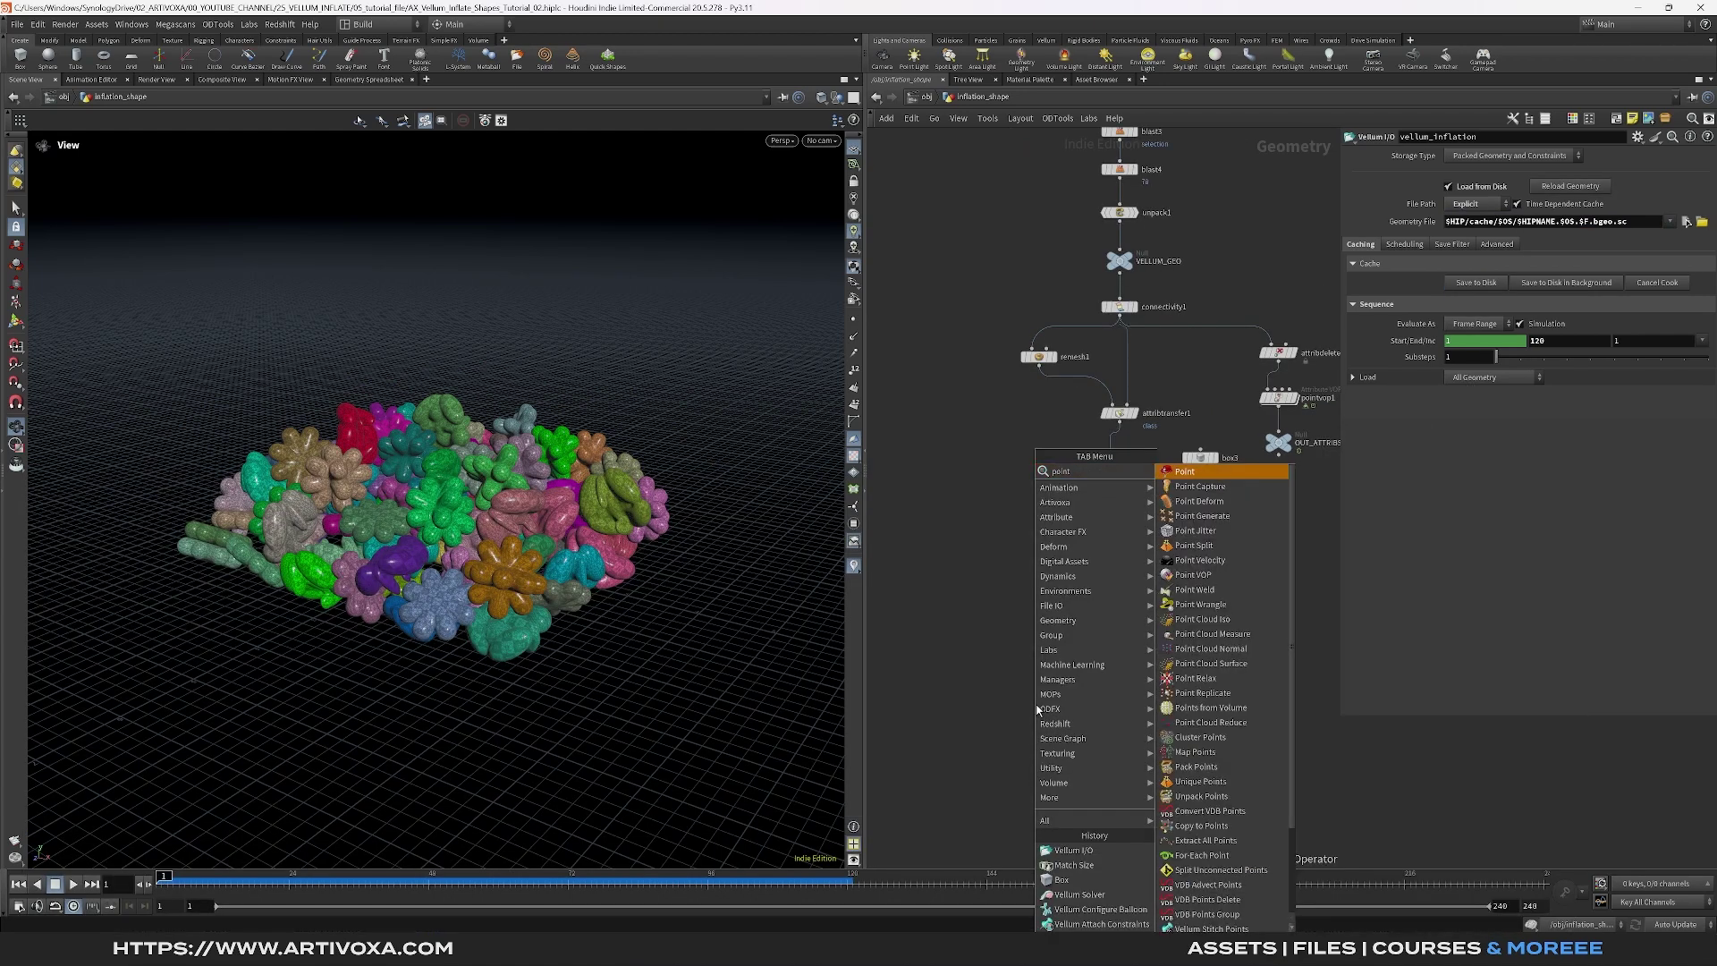
key("Down")
key("Down")
key("Return")
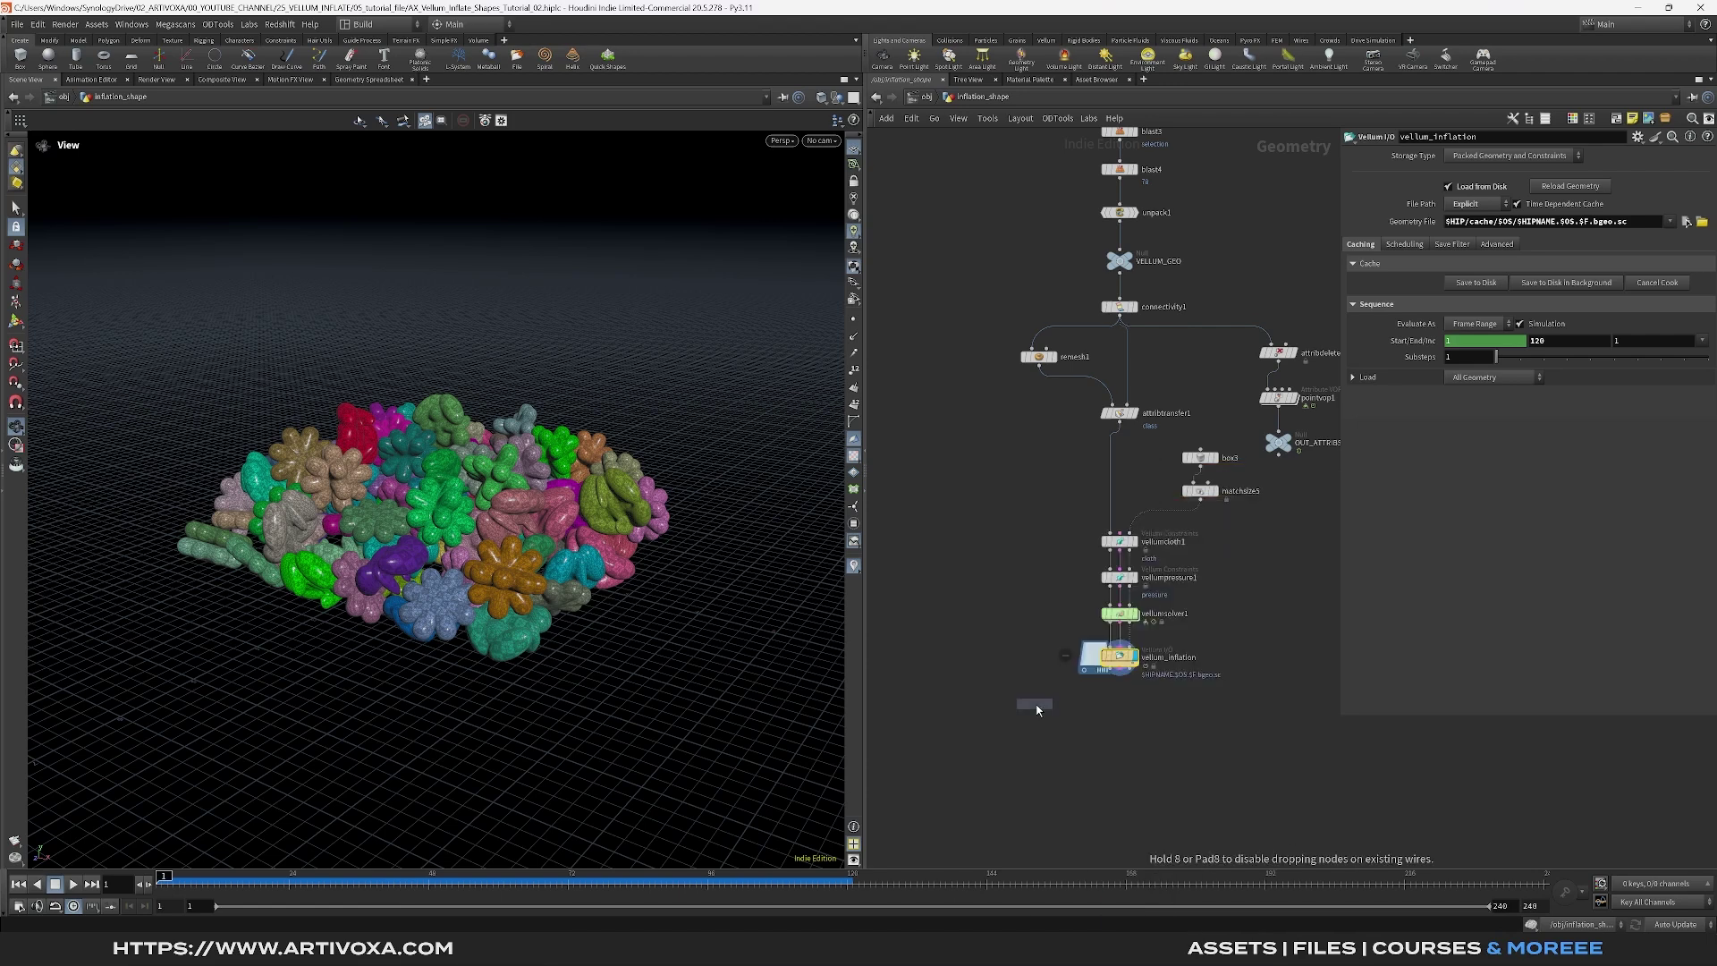
left_click(984, 705)
Wire connectivity1, attribtransfer1 and vellum_inflation into the Point Deform's first, second and third inputs
left_click_drag(1120, 317, 906, 679)
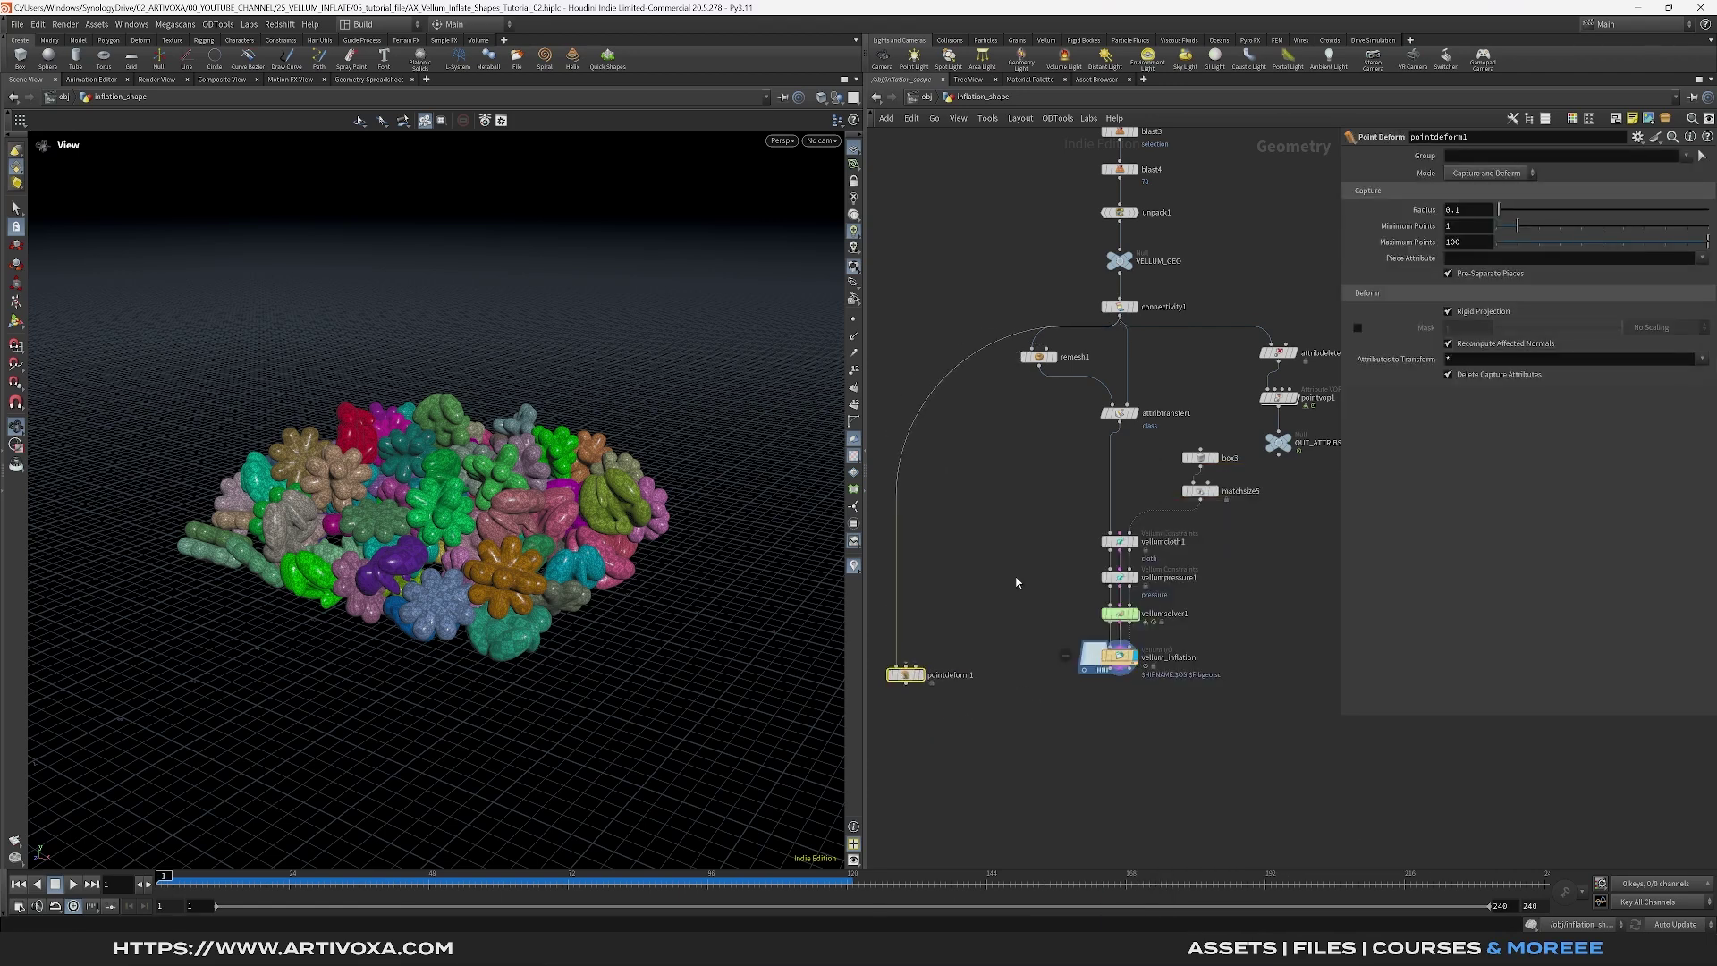
left_click_drag(1119, 425, 910, 680)
left_click_drag(905, 676, 901, 700)
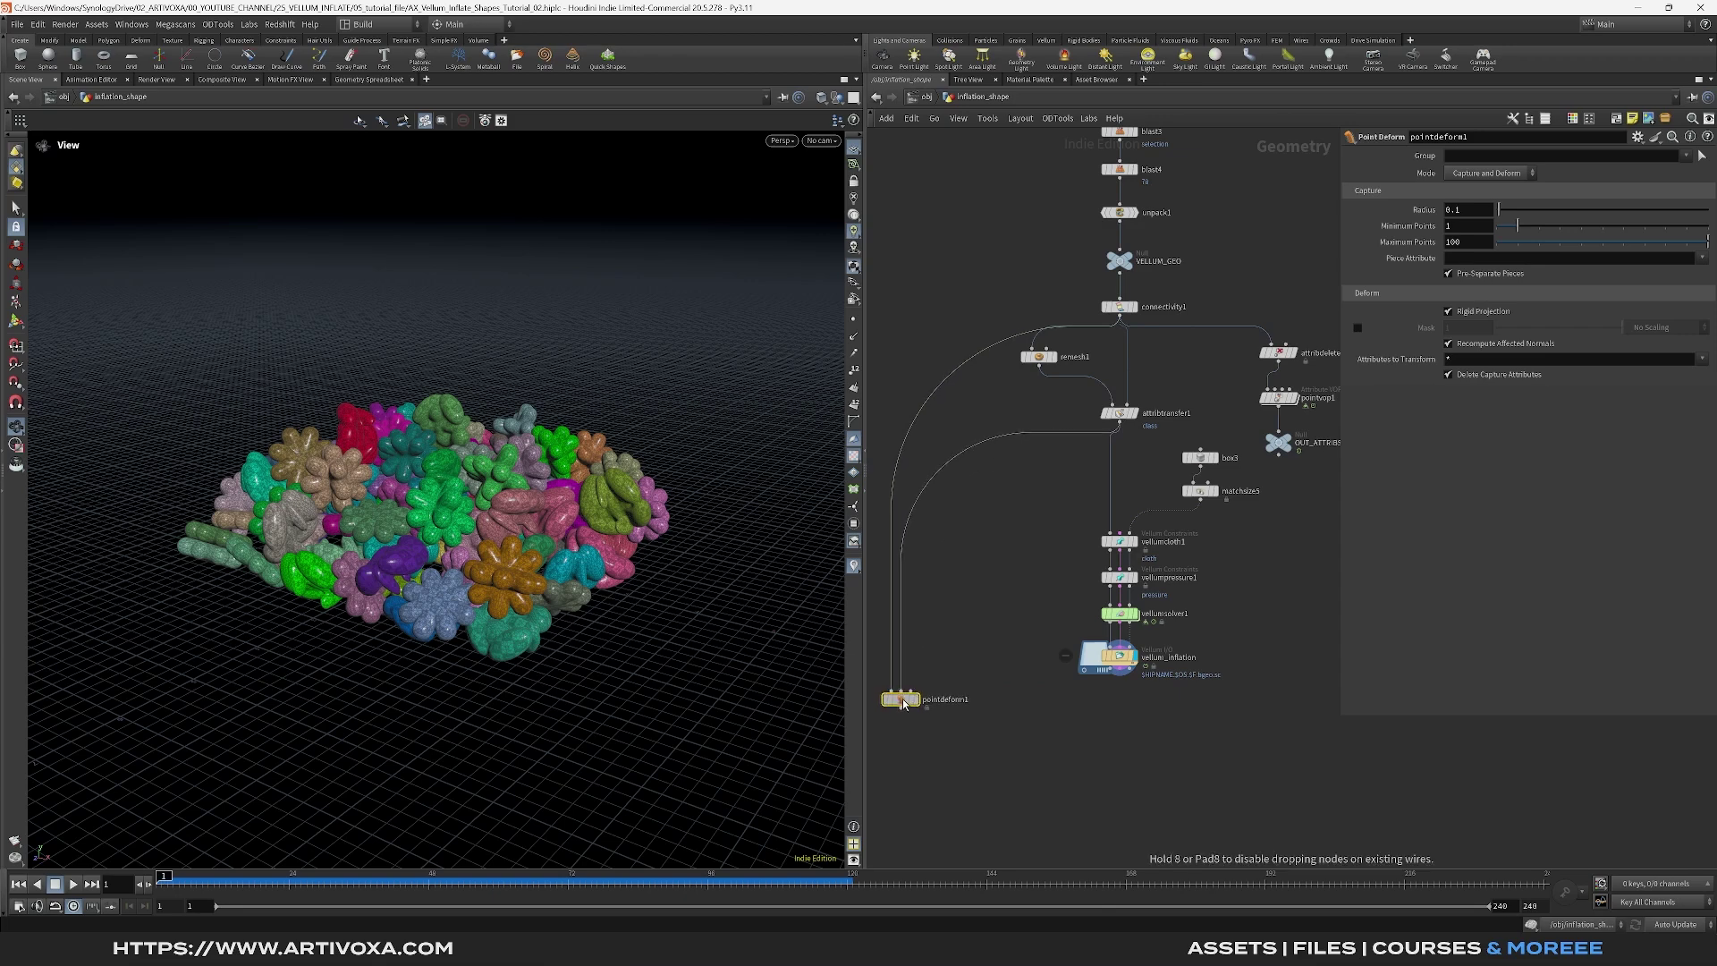
left_click_drag(1118, 672, 918, 712)
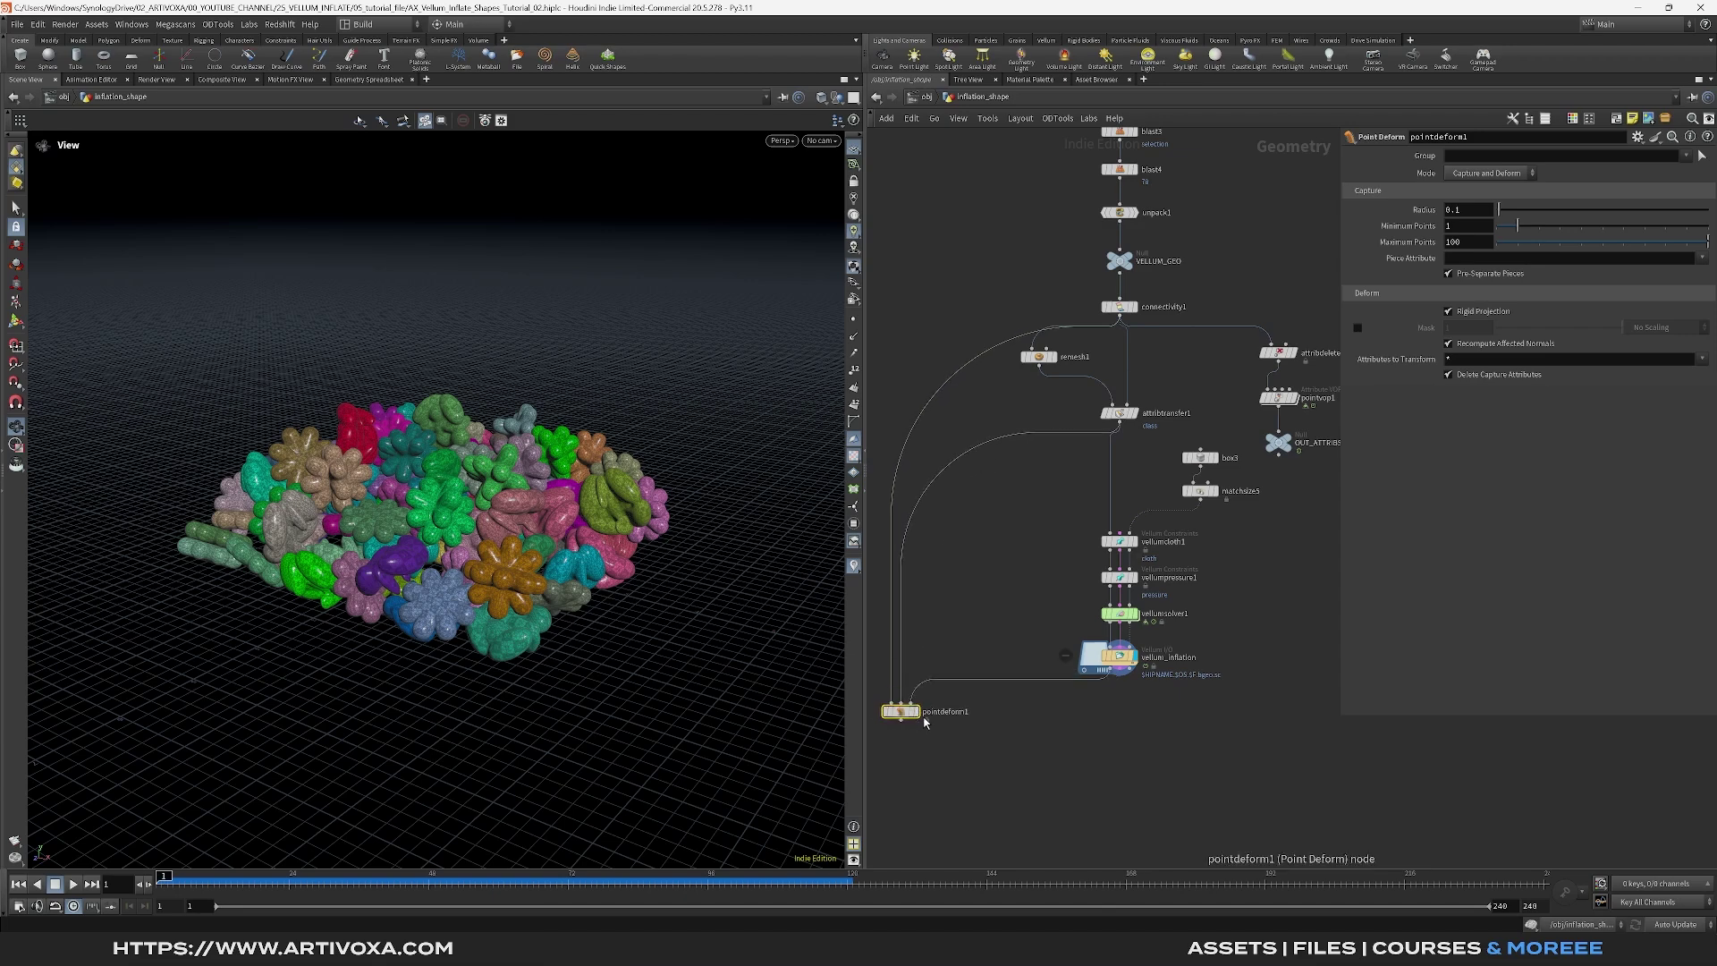
Display the Point Deform and inspect the deformed shapes up close at frame 53
scroll(506, 519, "up", 10)
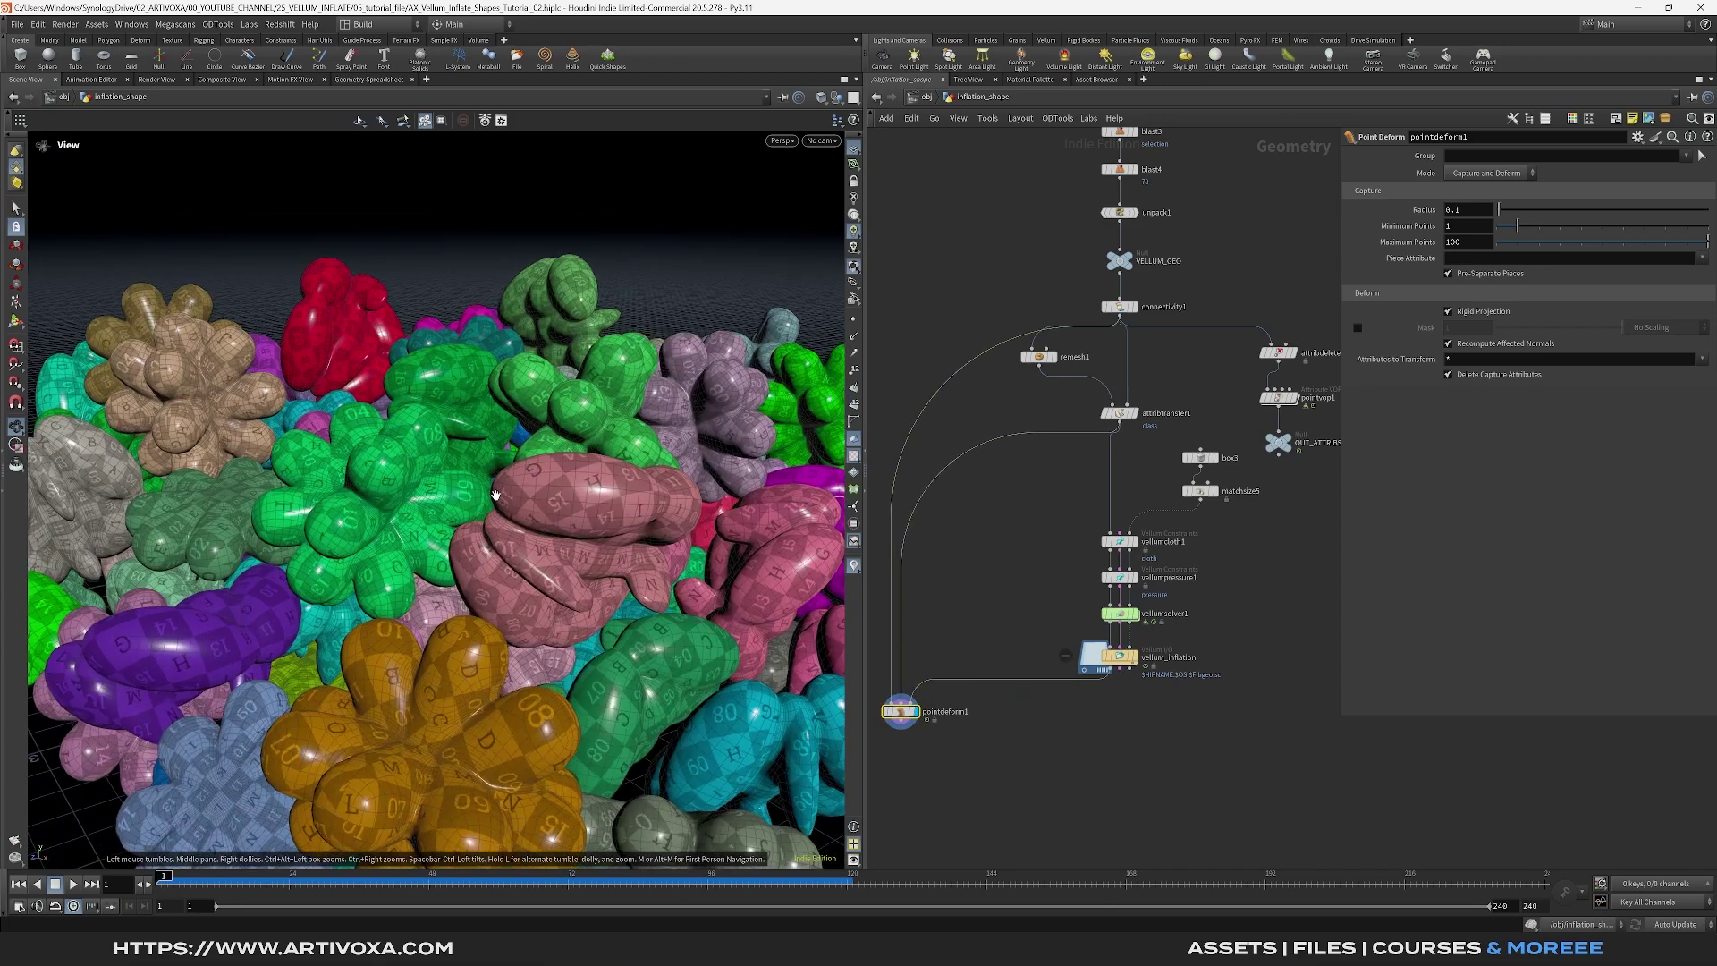
scroll(496, 495, "down", 5)
left_click_drag(495, 495, 582, 839)
left_click(458, 877)
scroll(541, 460, "up", 5)
scroll(542, 461, "up", 2)
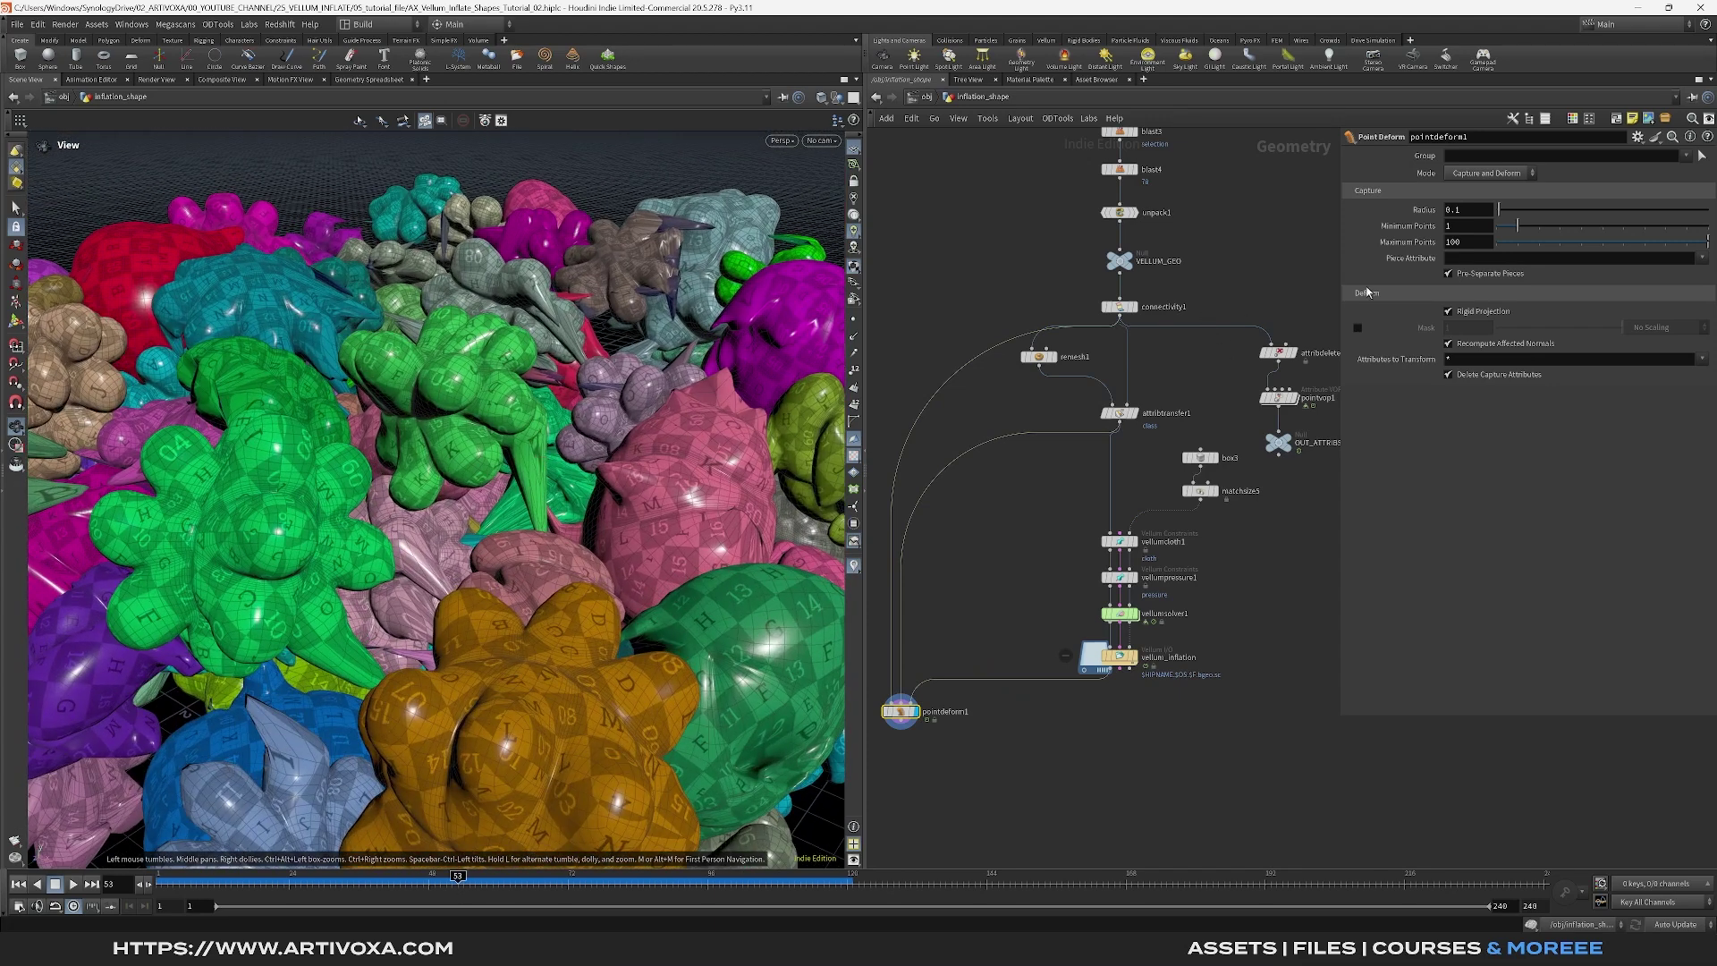
Set the Point Deform's Piece Attribute to class and inspect the gaps between the shapes
left_click(1702, 258)
left_click(1687, 268)
scroll(548, 478, "up", 10)
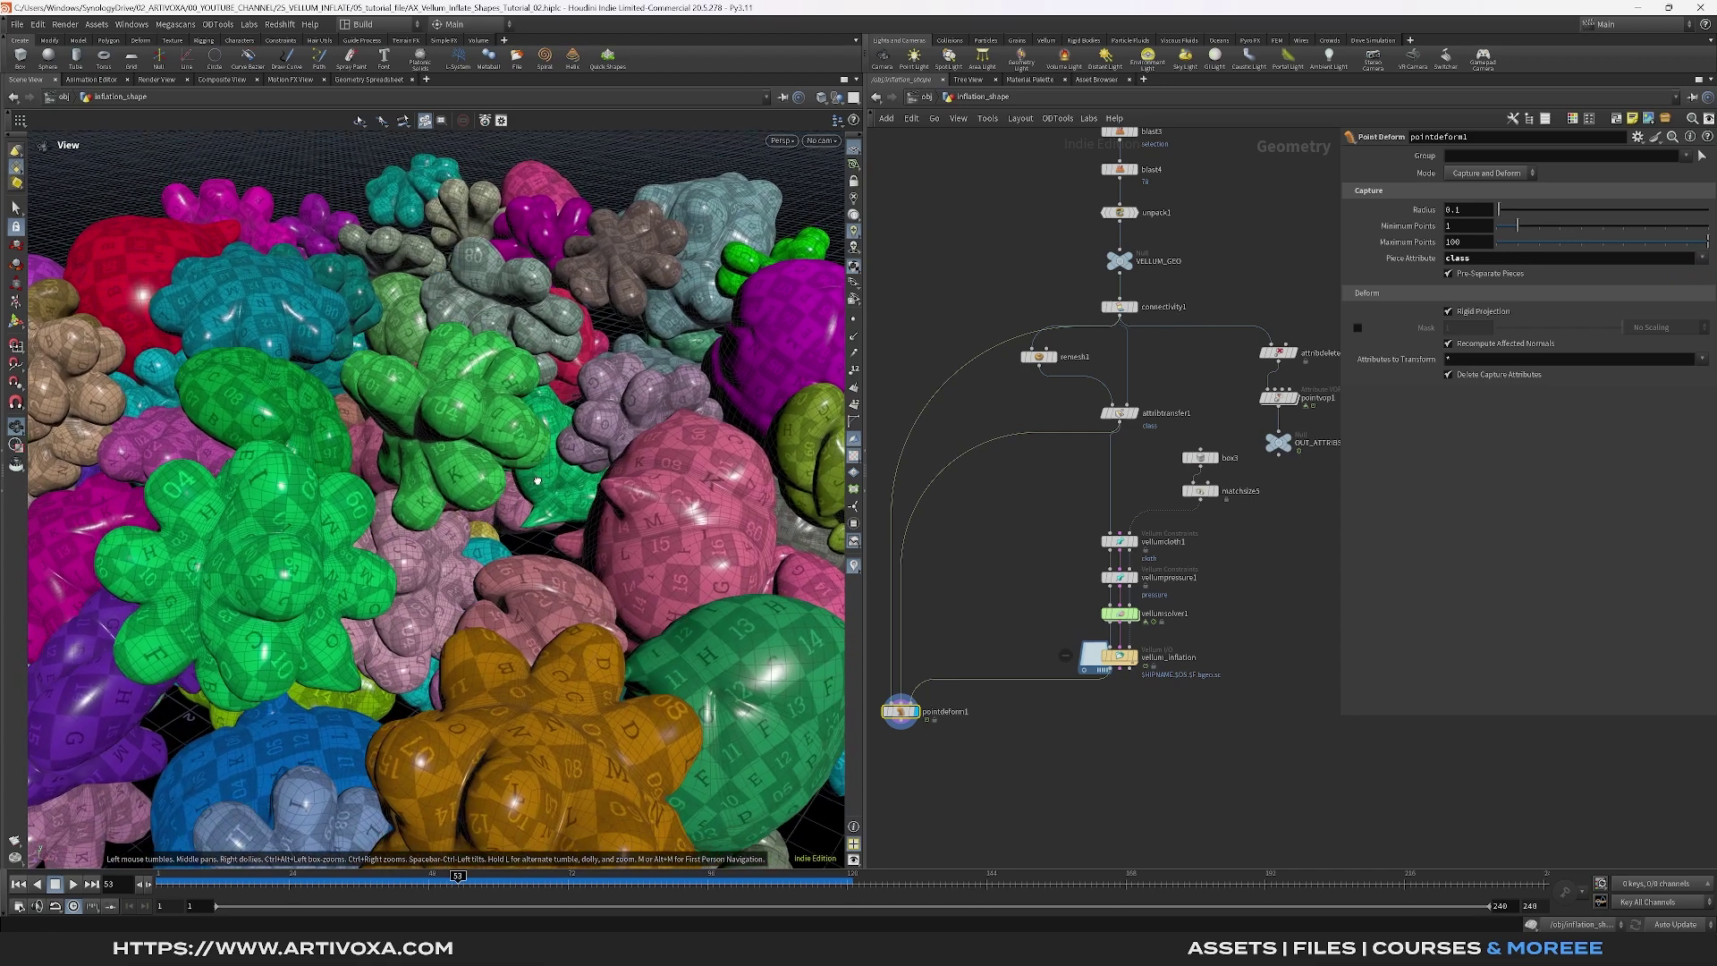
scroll(533, 522, "up", 3)
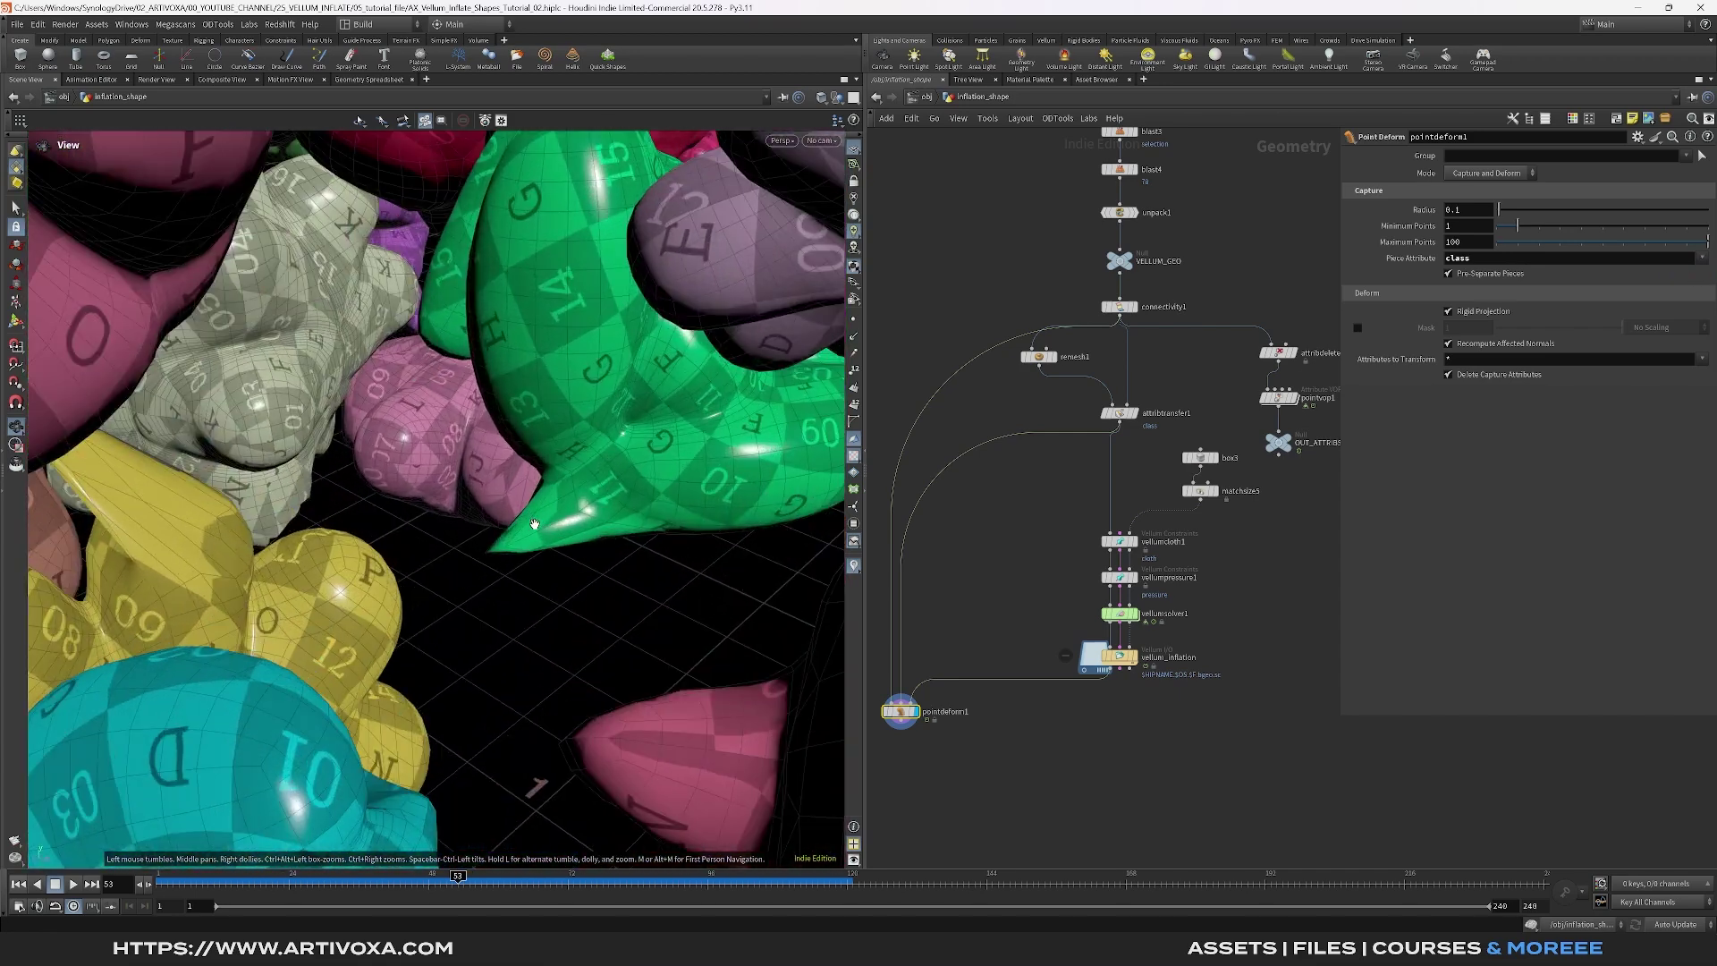
Set the Point Deform's capture radius to 0.5 and check the whole pile
type("6")
key("Return")
key("BackSpace")
type("5")
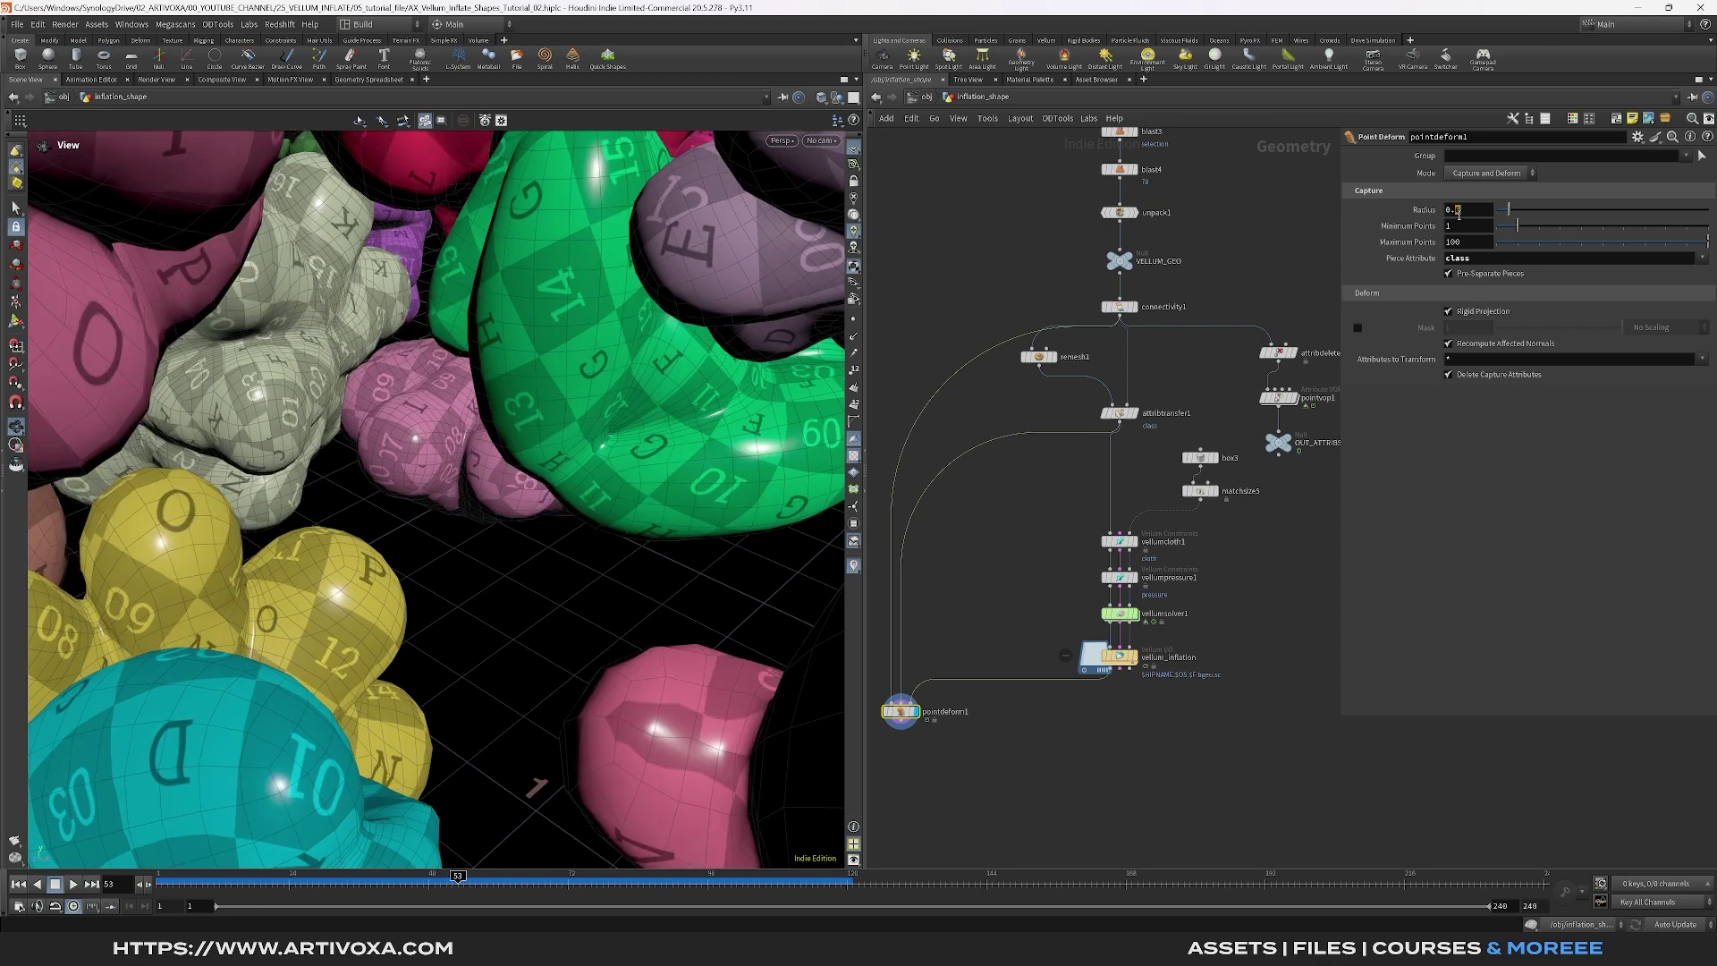
key("Return")
scroll(633, 449, "down", 10)
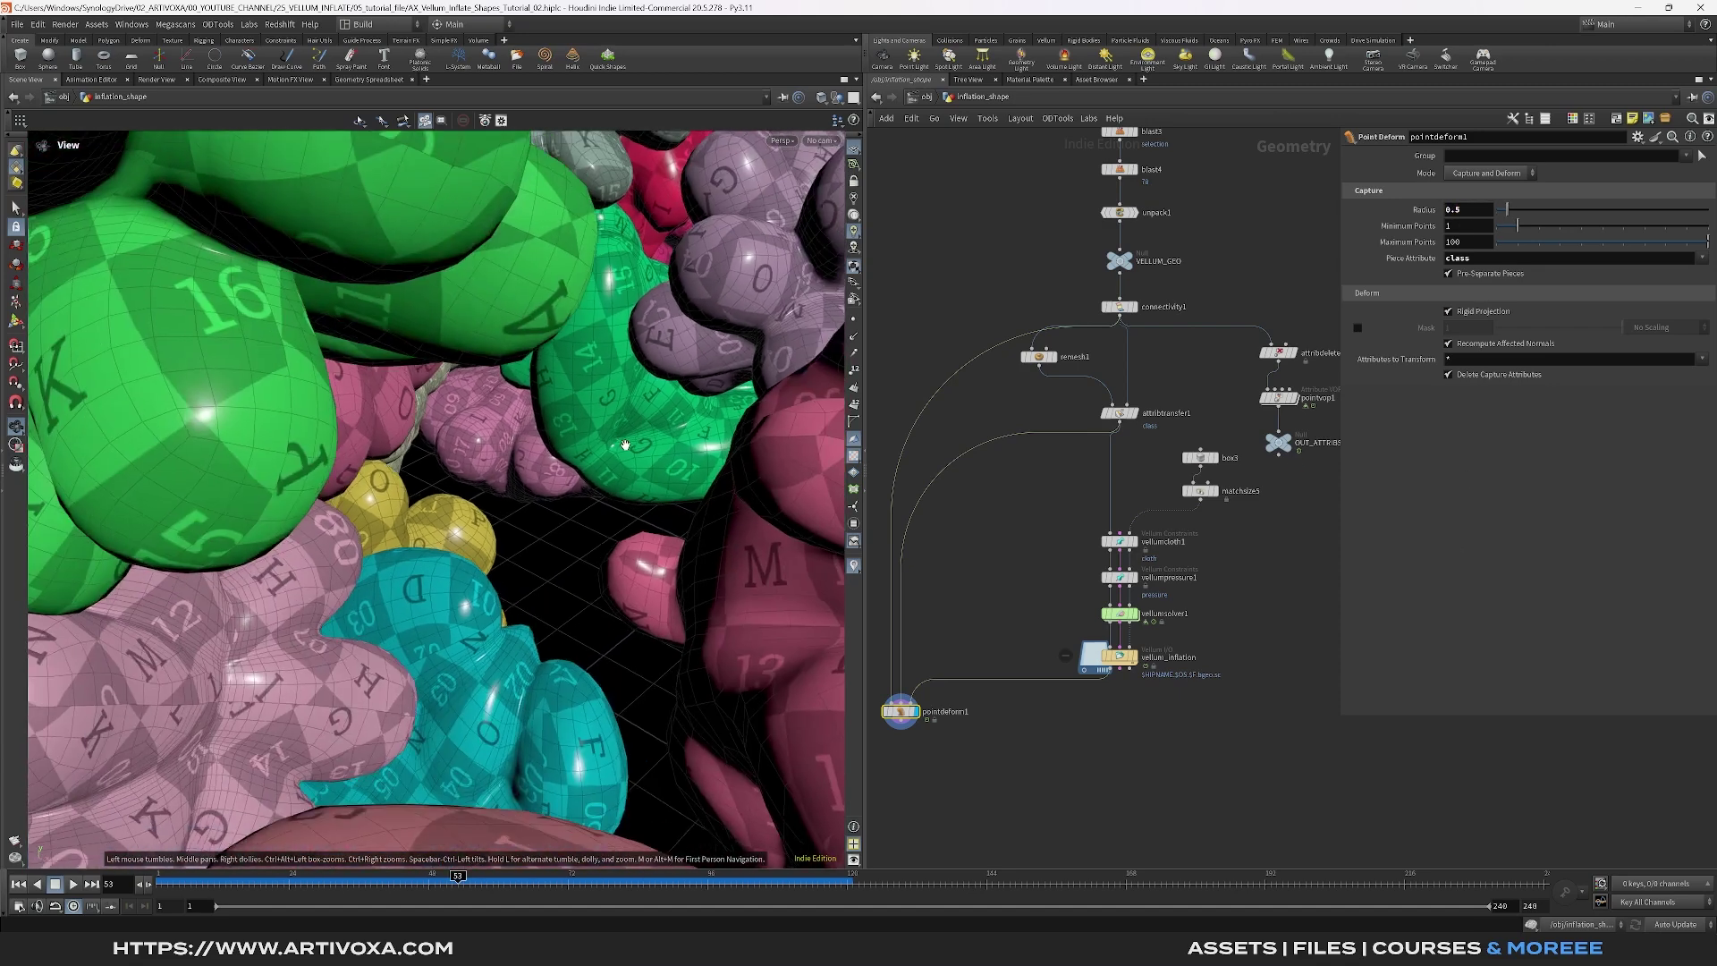
scroll(625, 436, "up", 6)
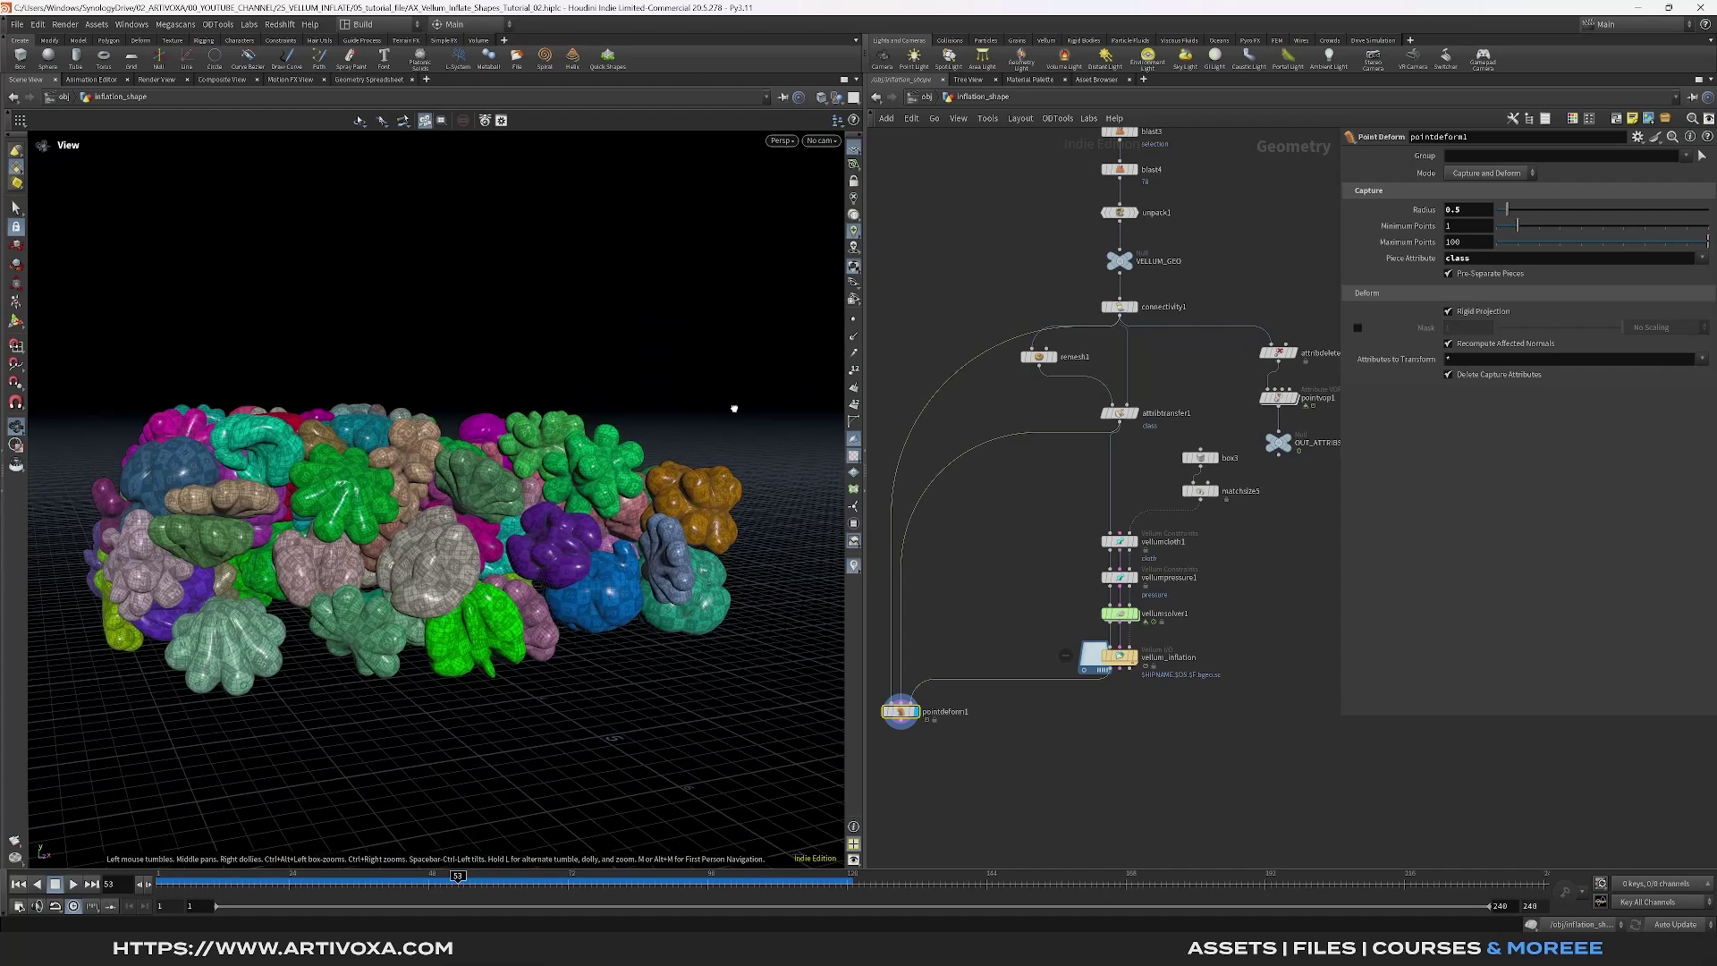
scroll(522, 452, "up", 2)
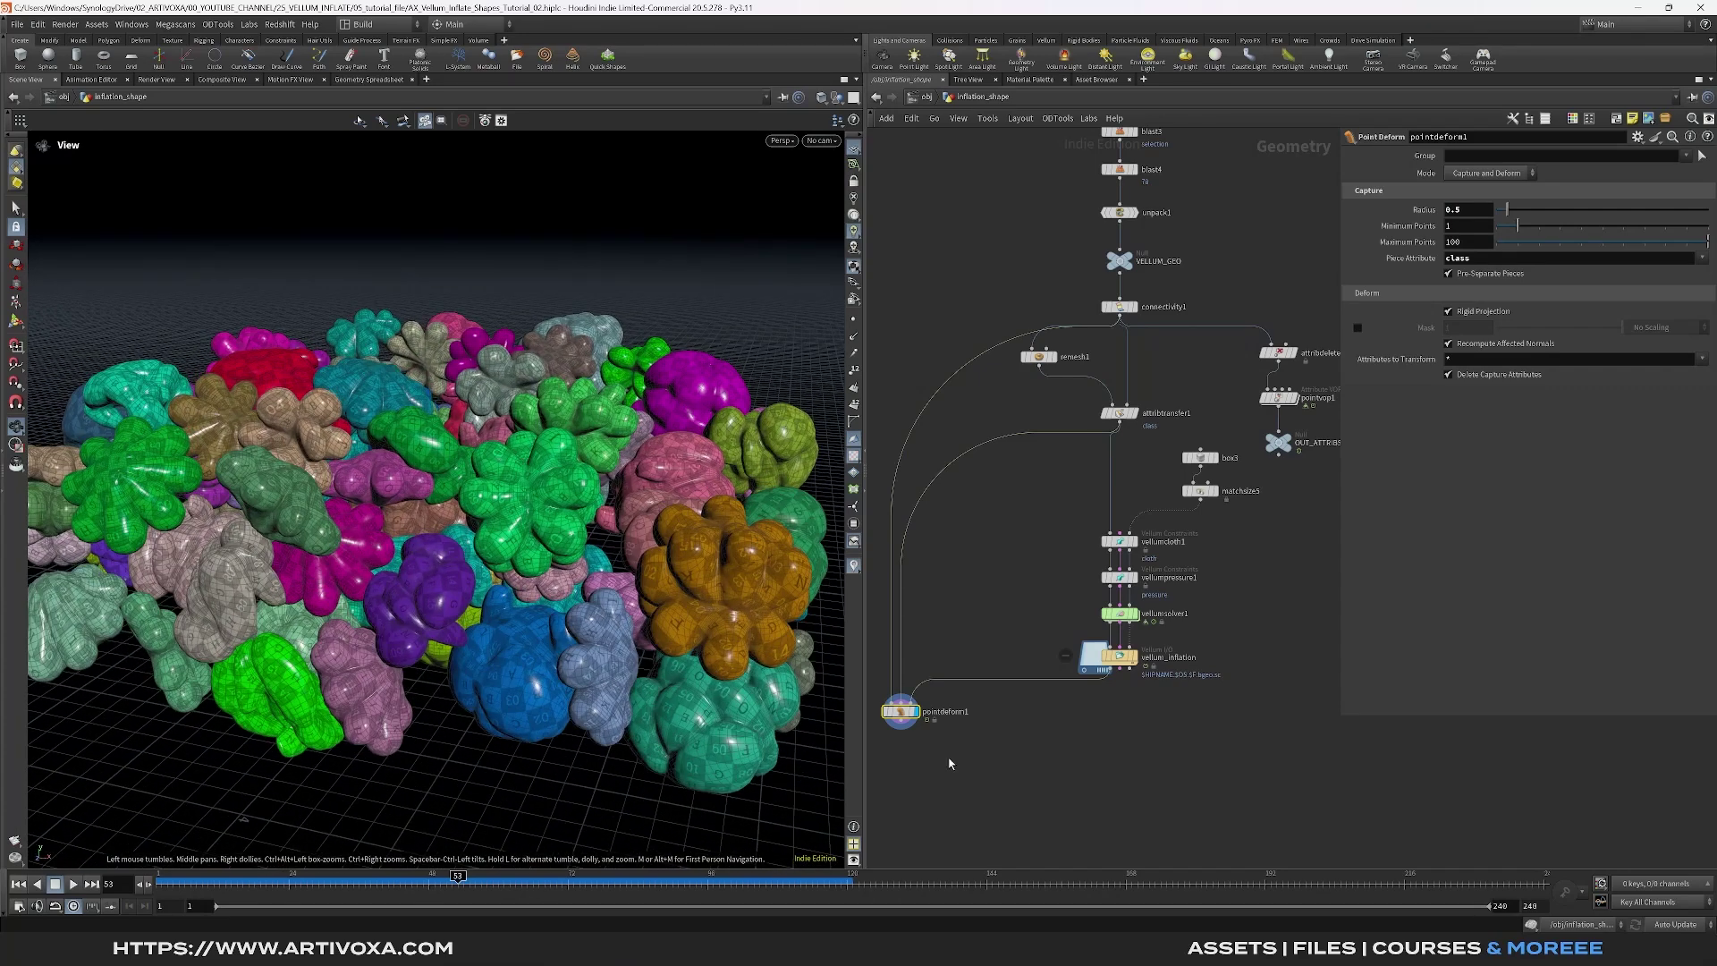
Add a Subdivide node after the Point Deform and display its result
key("Tab")
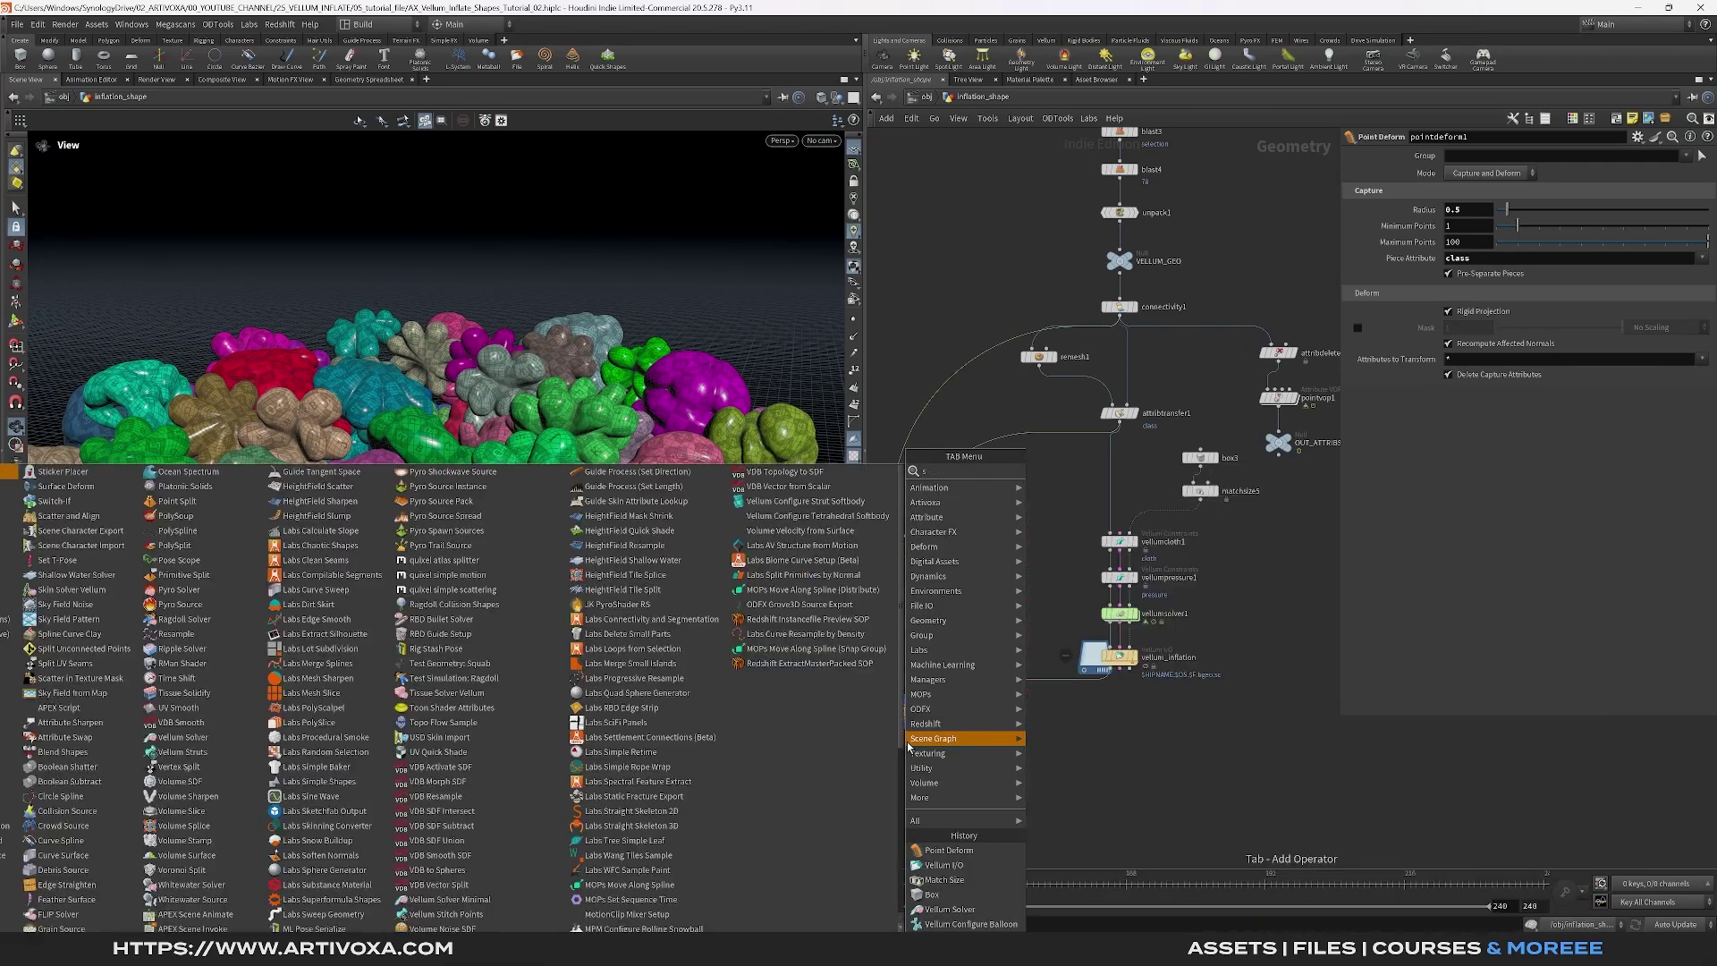
type("sub")
key("Return")
left_click(909, 747)
left_click(916, 747)
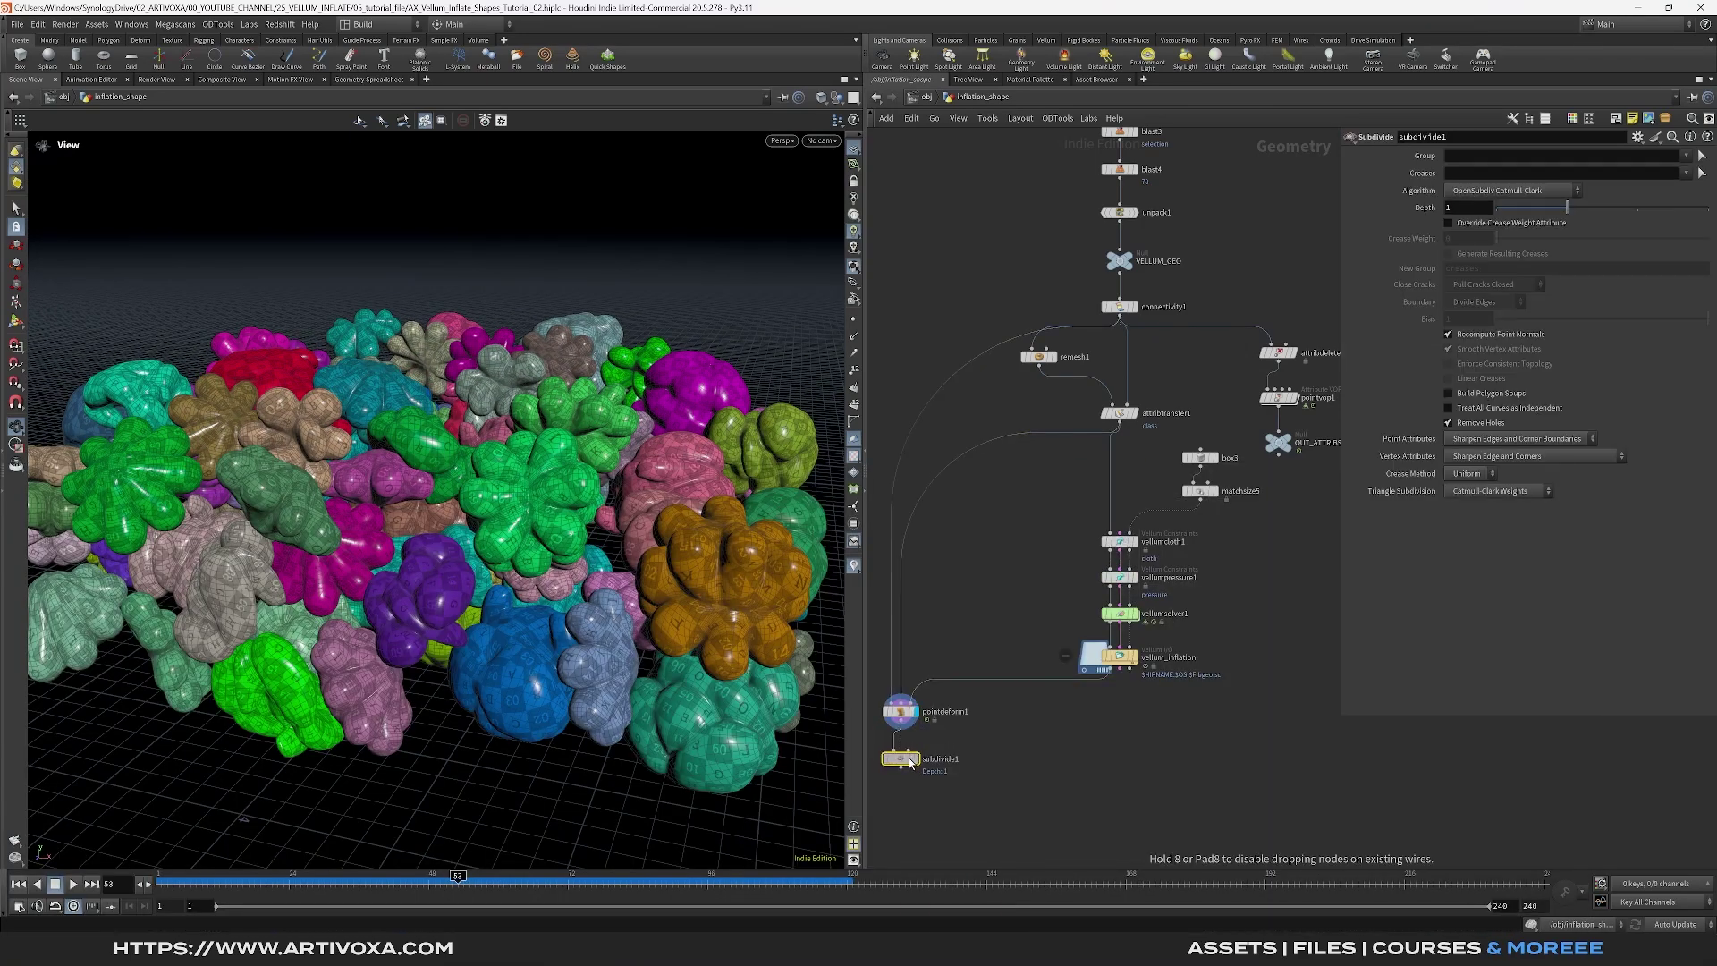
middle_click_drag(1008, 771, 1033, 721)
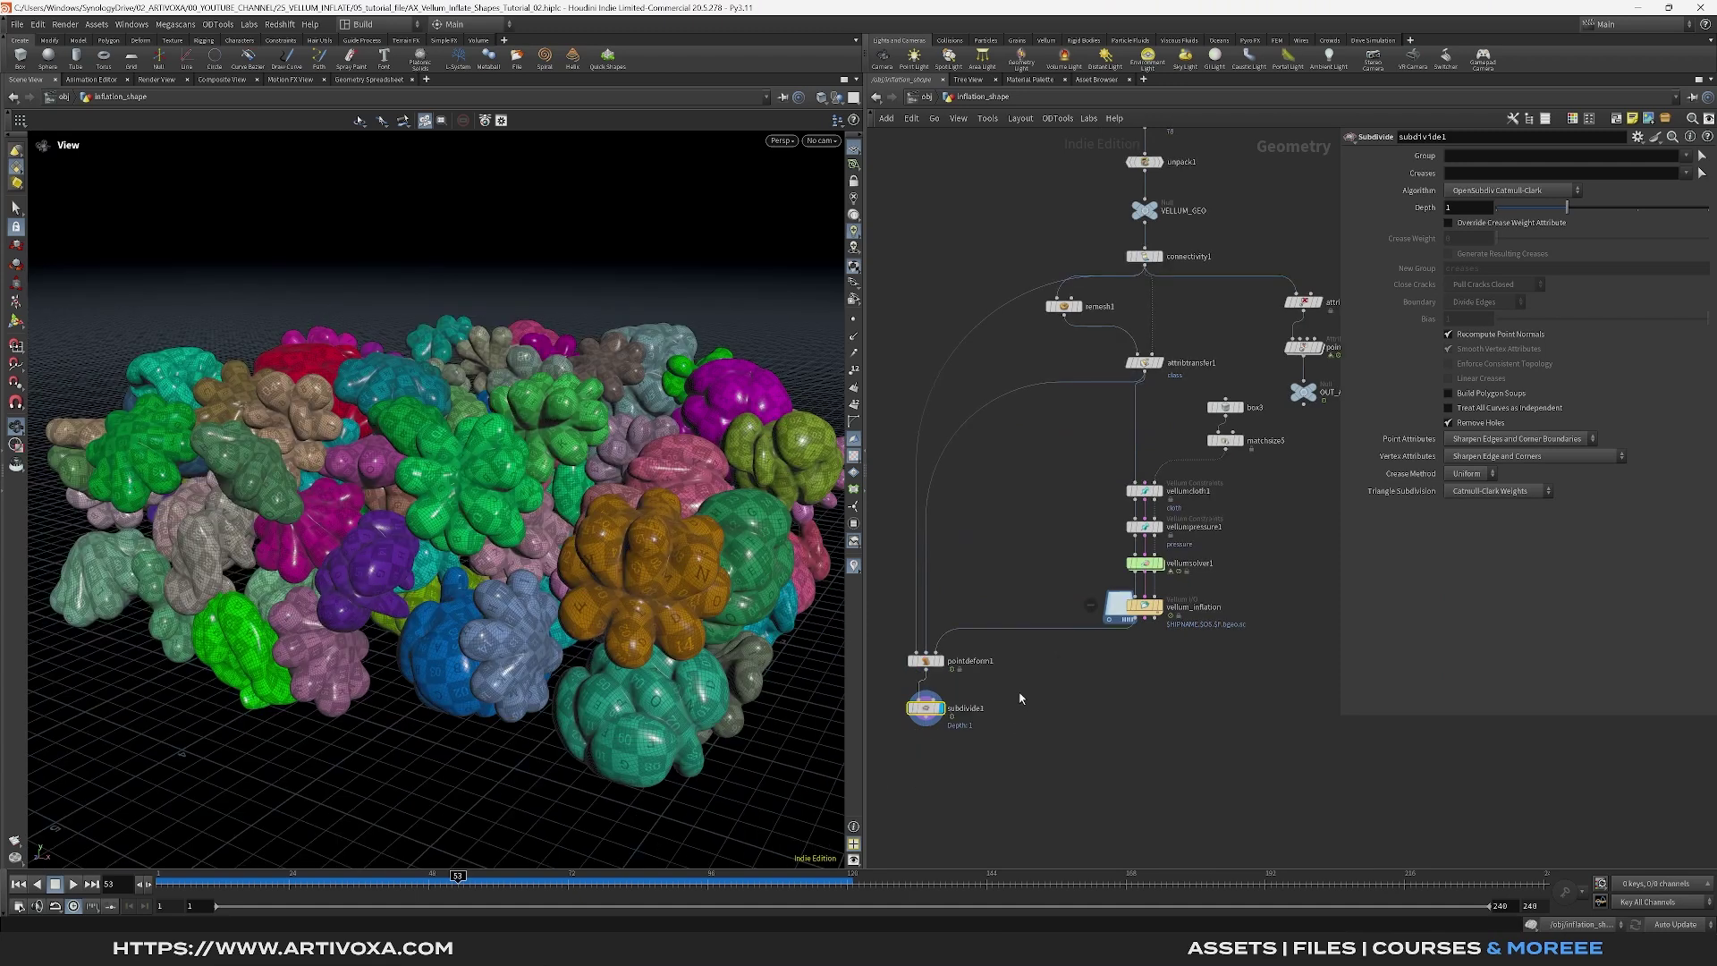
Add a displayed Null after the Subdivide and rename it RNDR
key("Tab")
type("null")
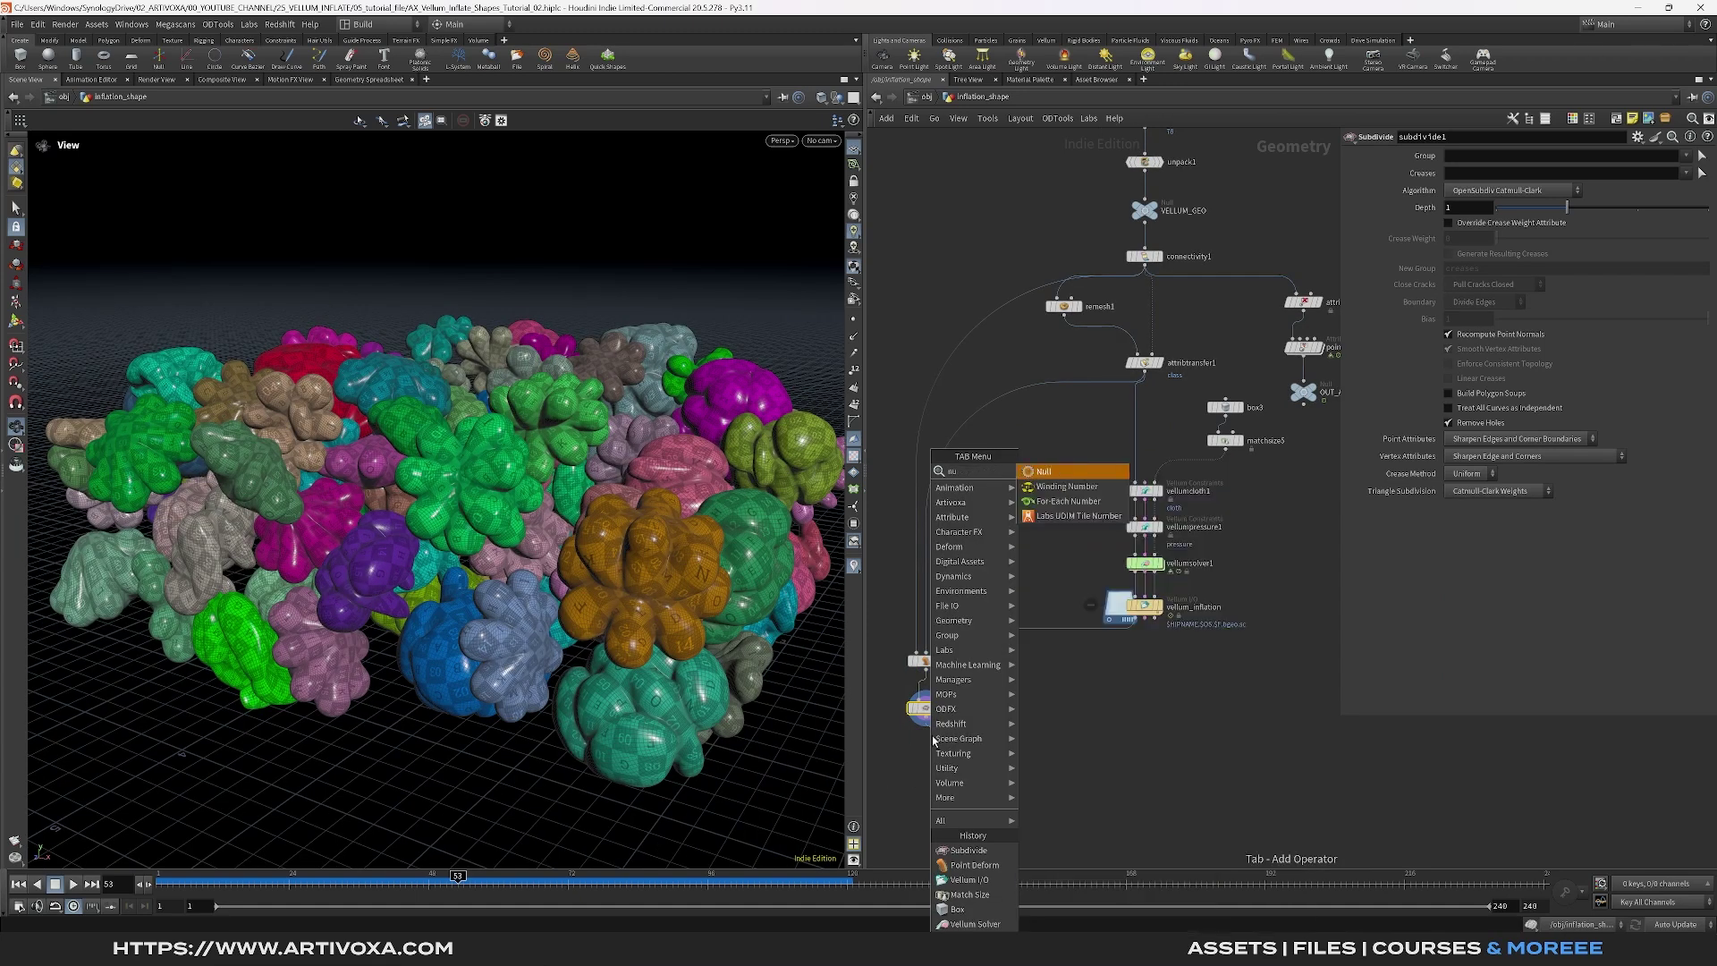
key("Return")
left_click(930, 745)
left_click_drag(932, 736, 929, 770)
left_click(946, 763)
double_click(960, 784)
type("RND")
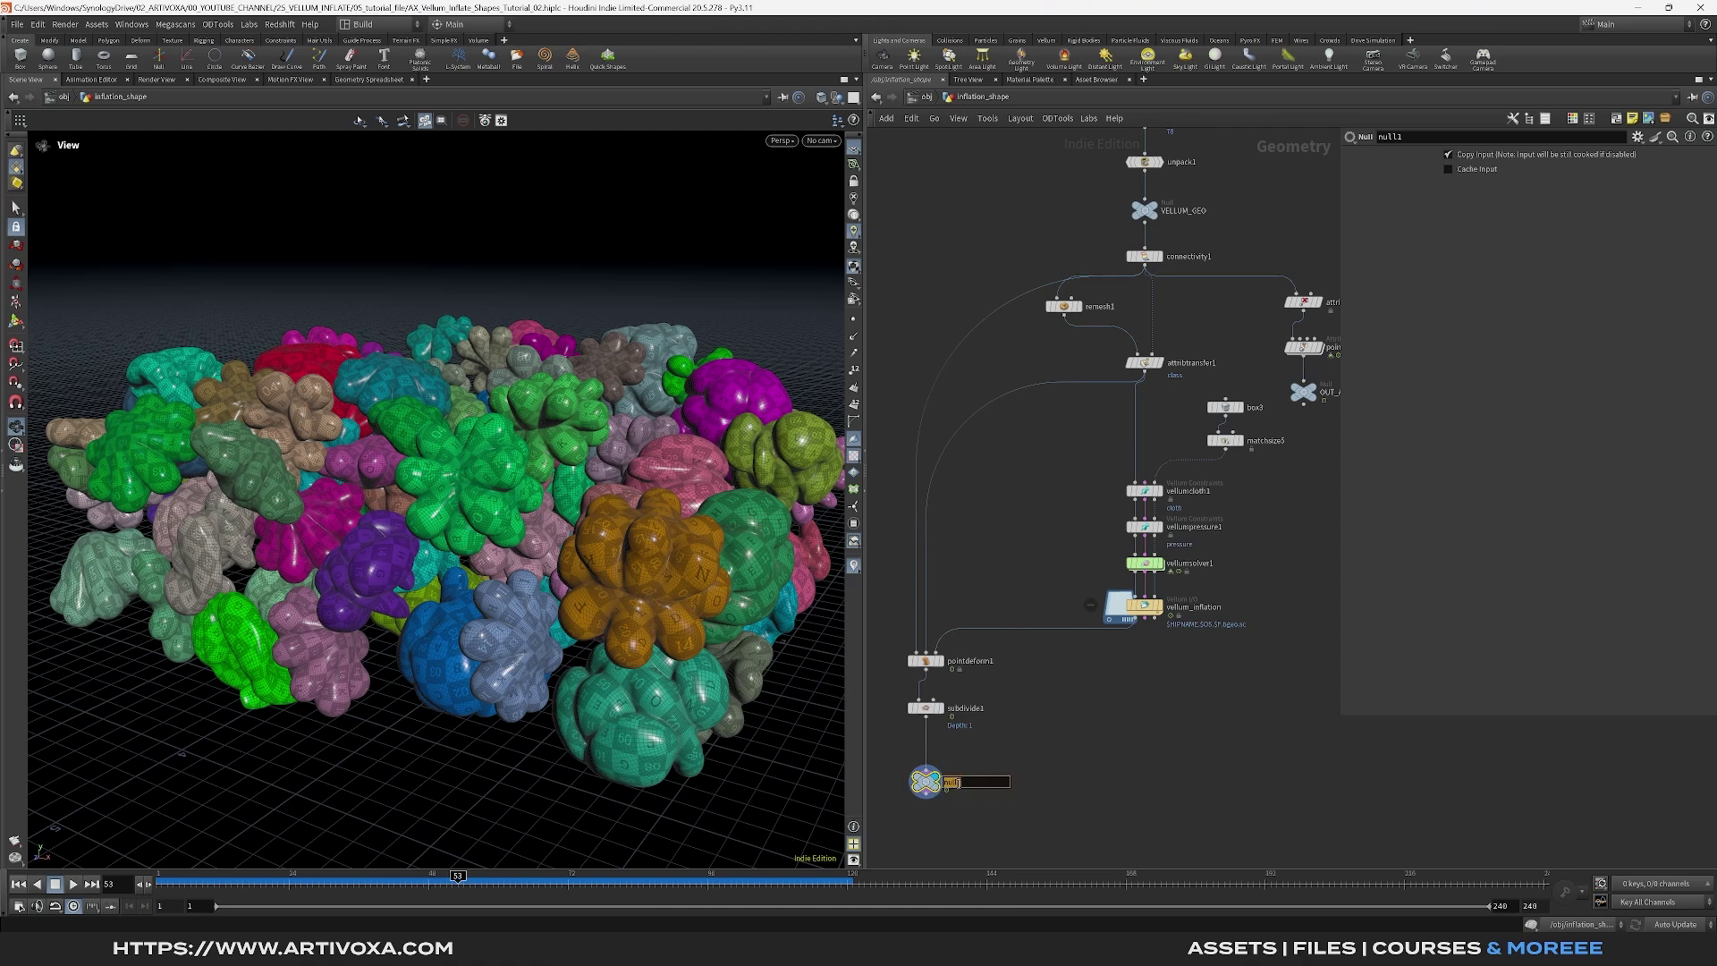
type("R")
key("Return")
Move the three File nodes at the start of the network slightly farther above their Match Size nodes
scroll(1002, 762, "down", 3)
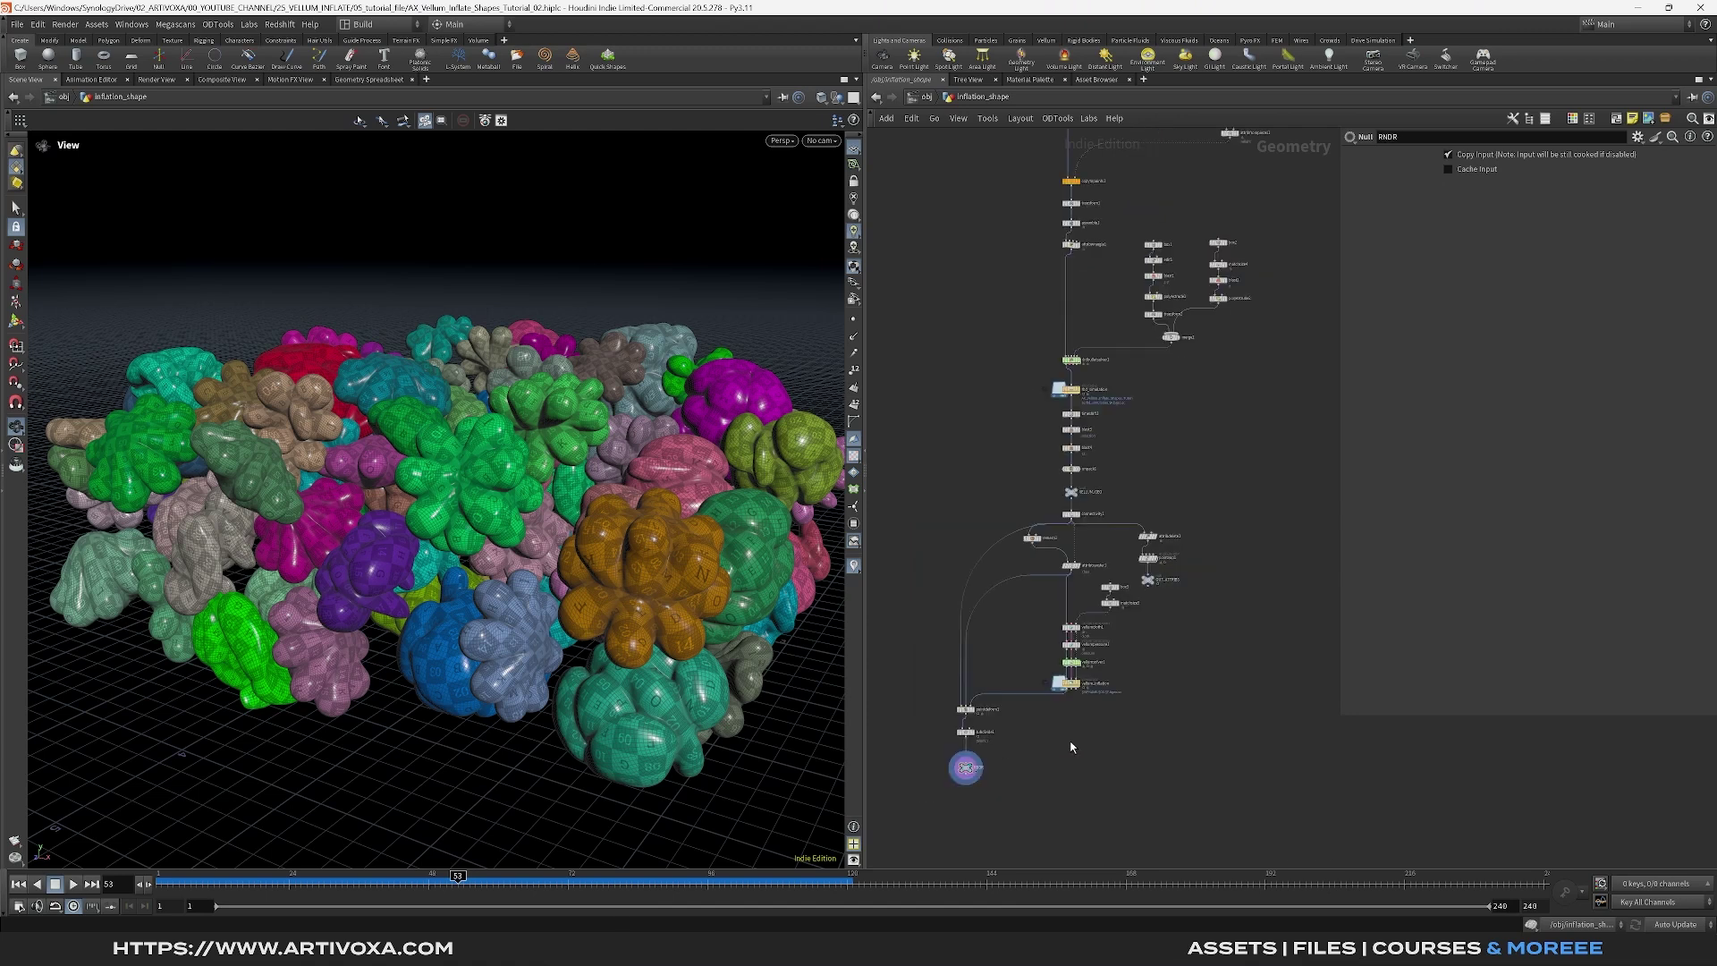
scroll(972, 266, "up", 5)
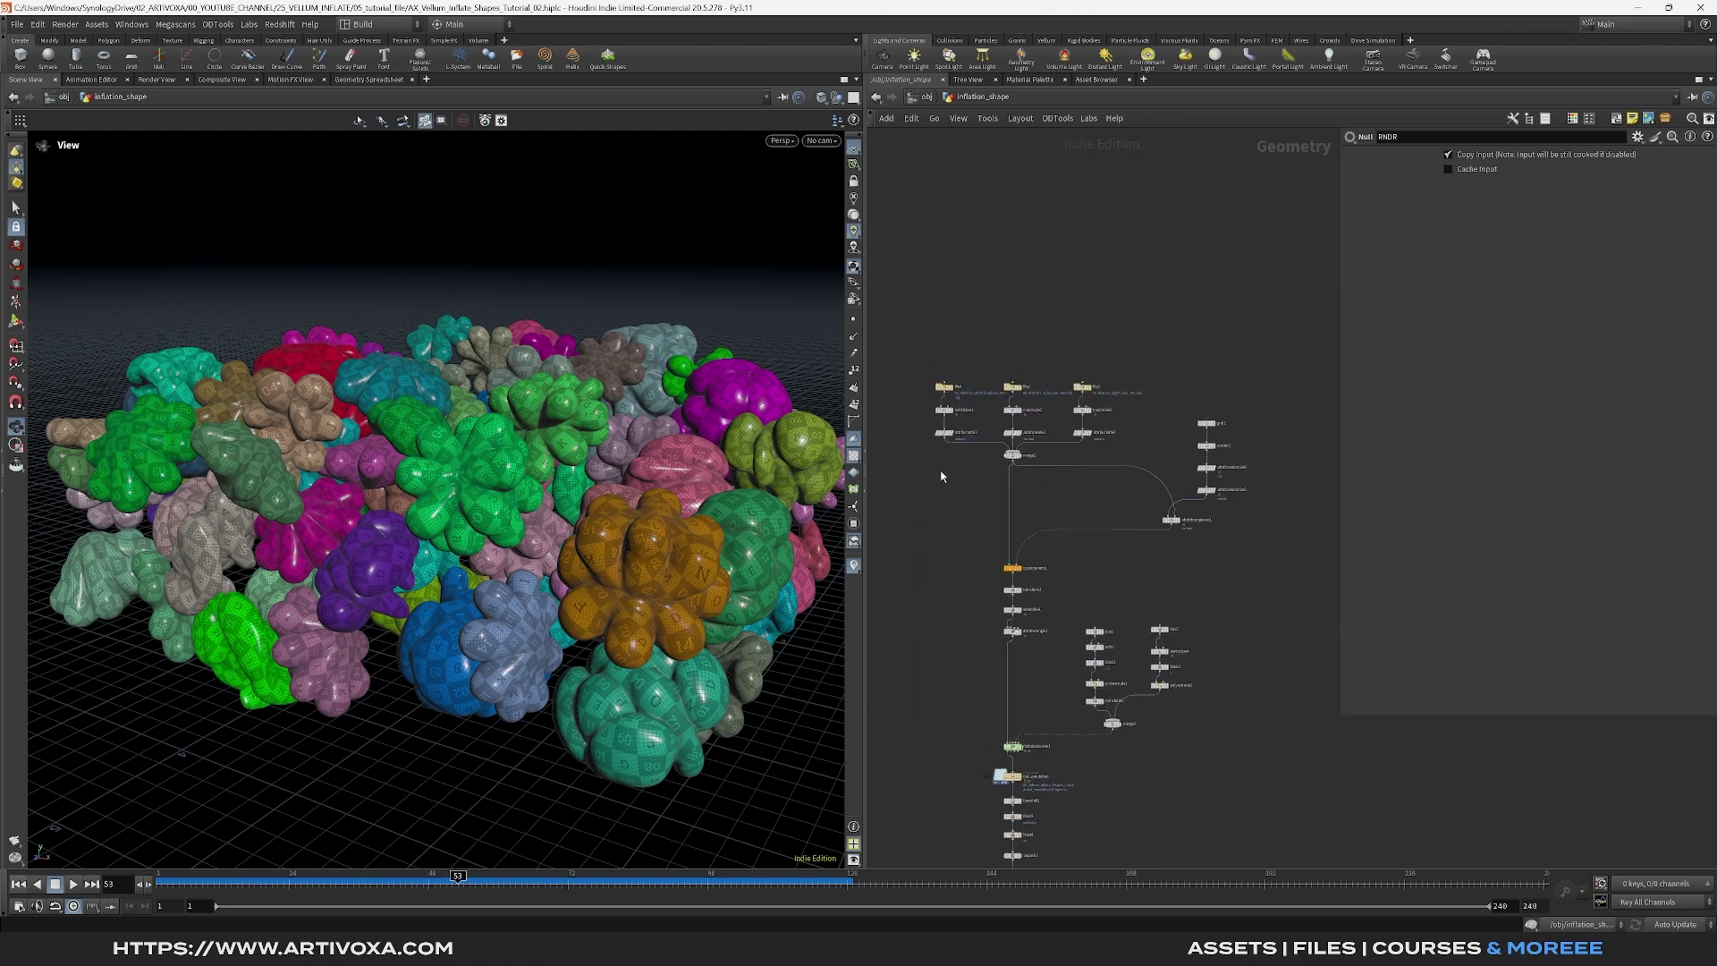
left_click_drag(921, 341, 1298, 442)
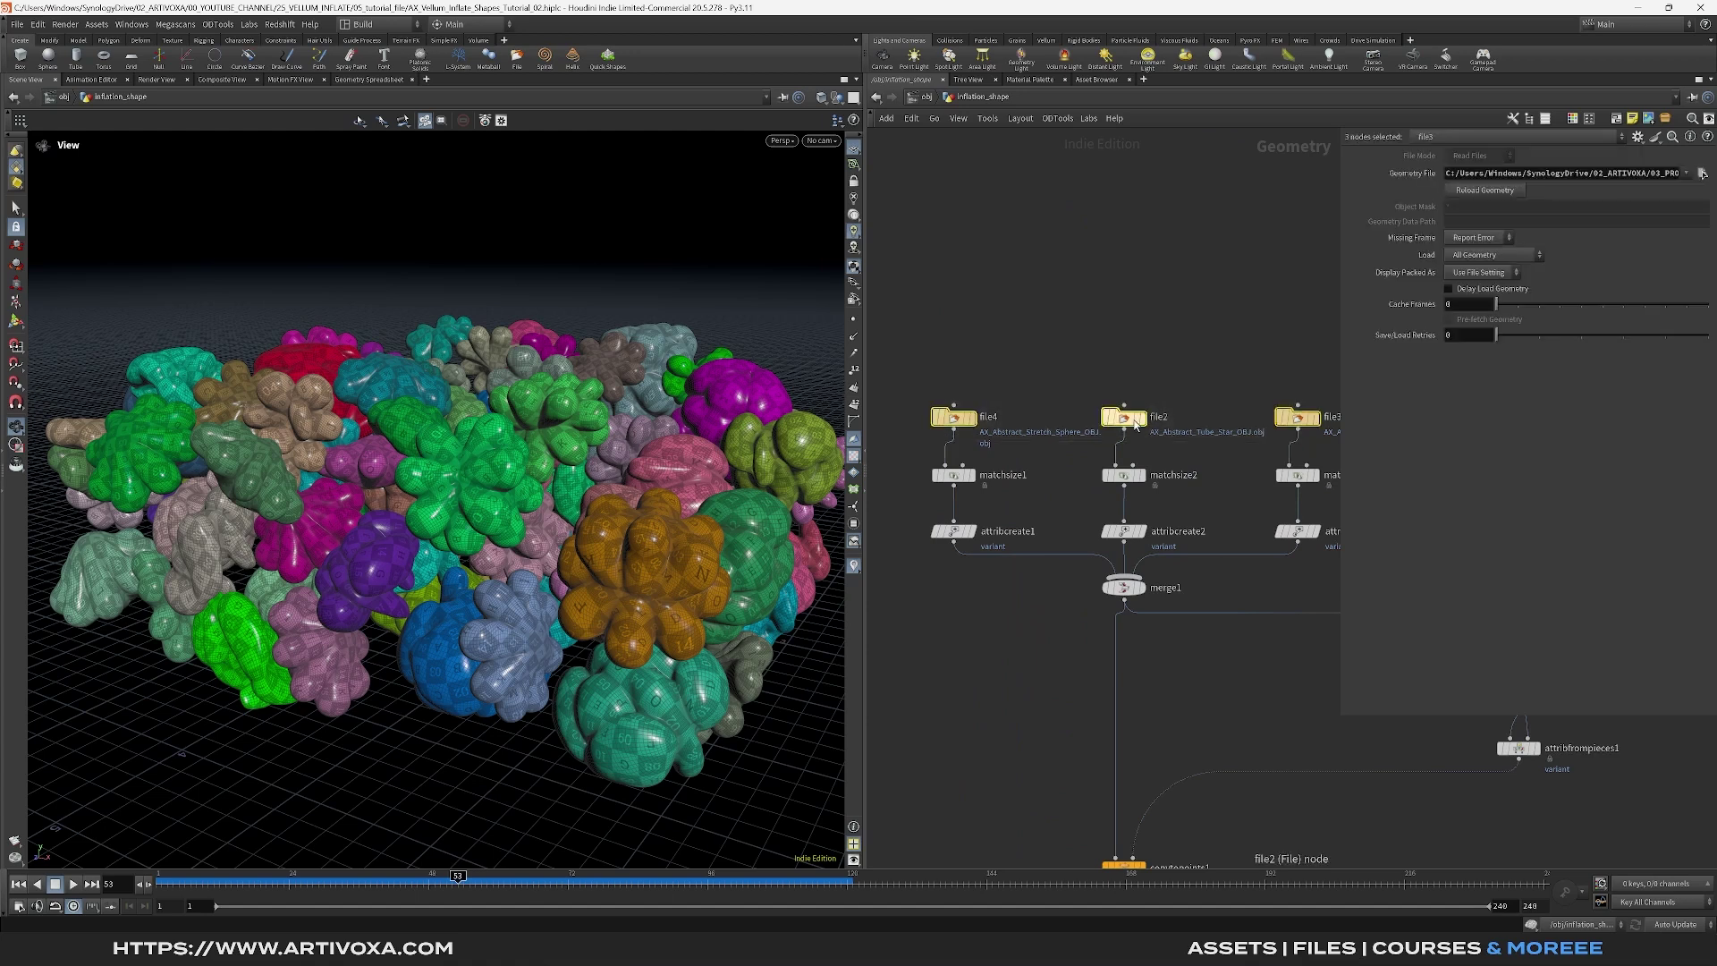
left_click_drag(953, 417, 953, 384)
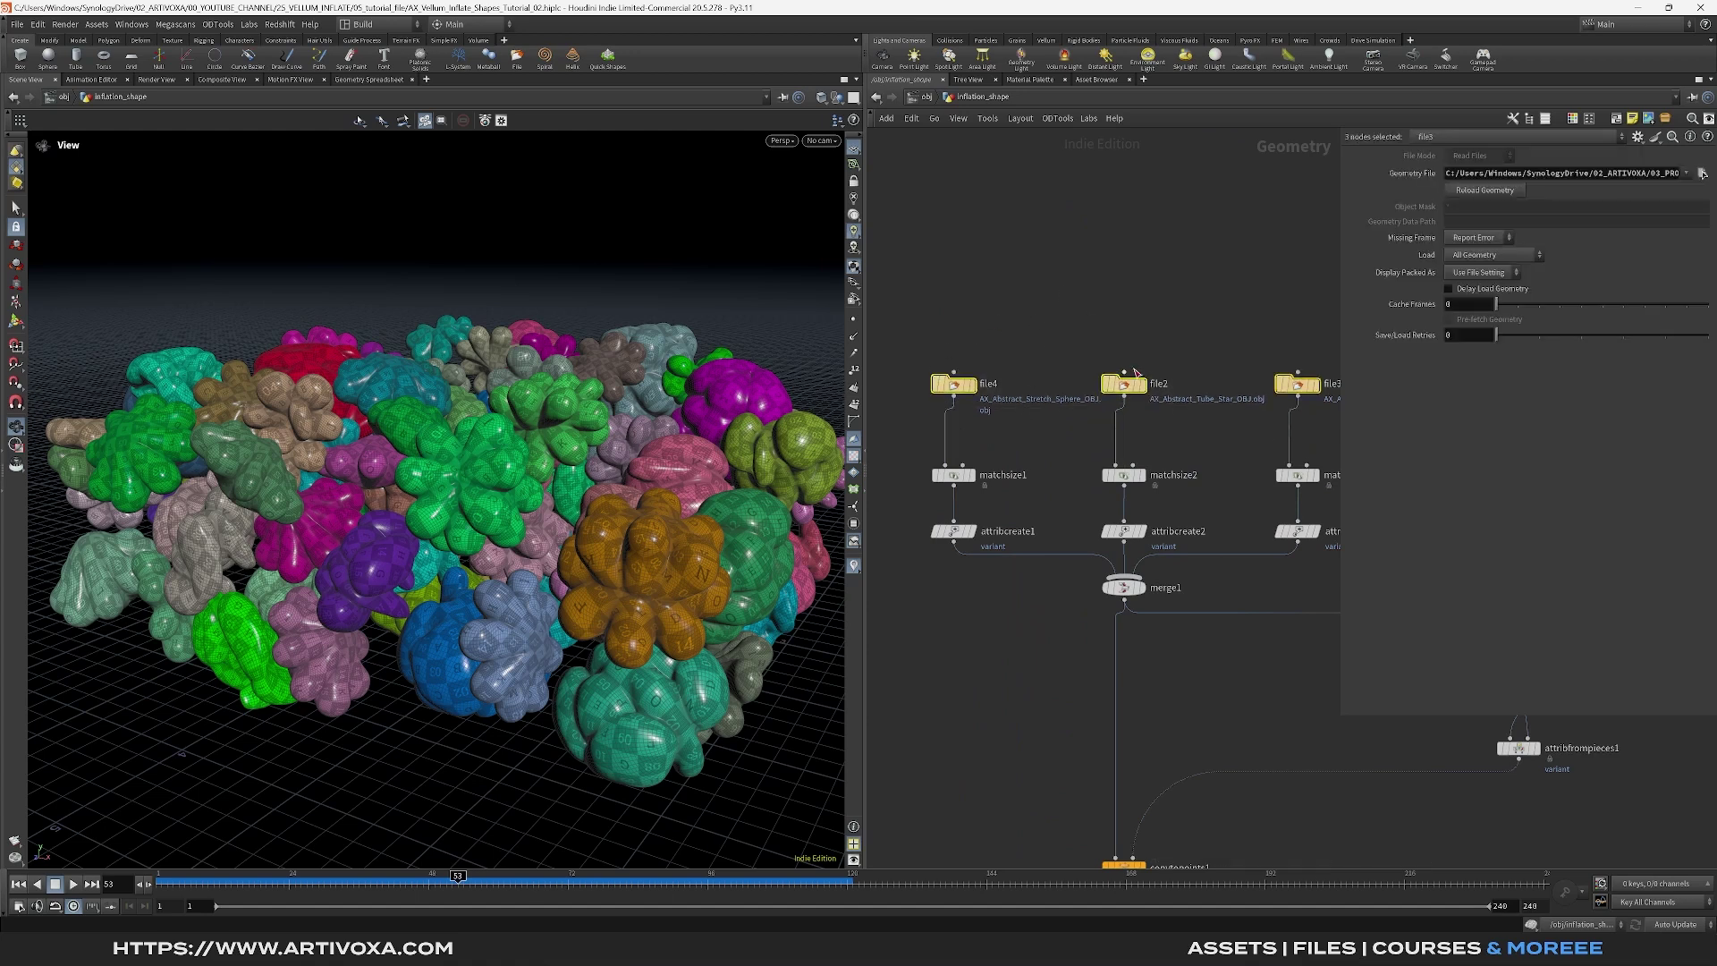
key("h")
scroll(1082, 756, "up", 5)
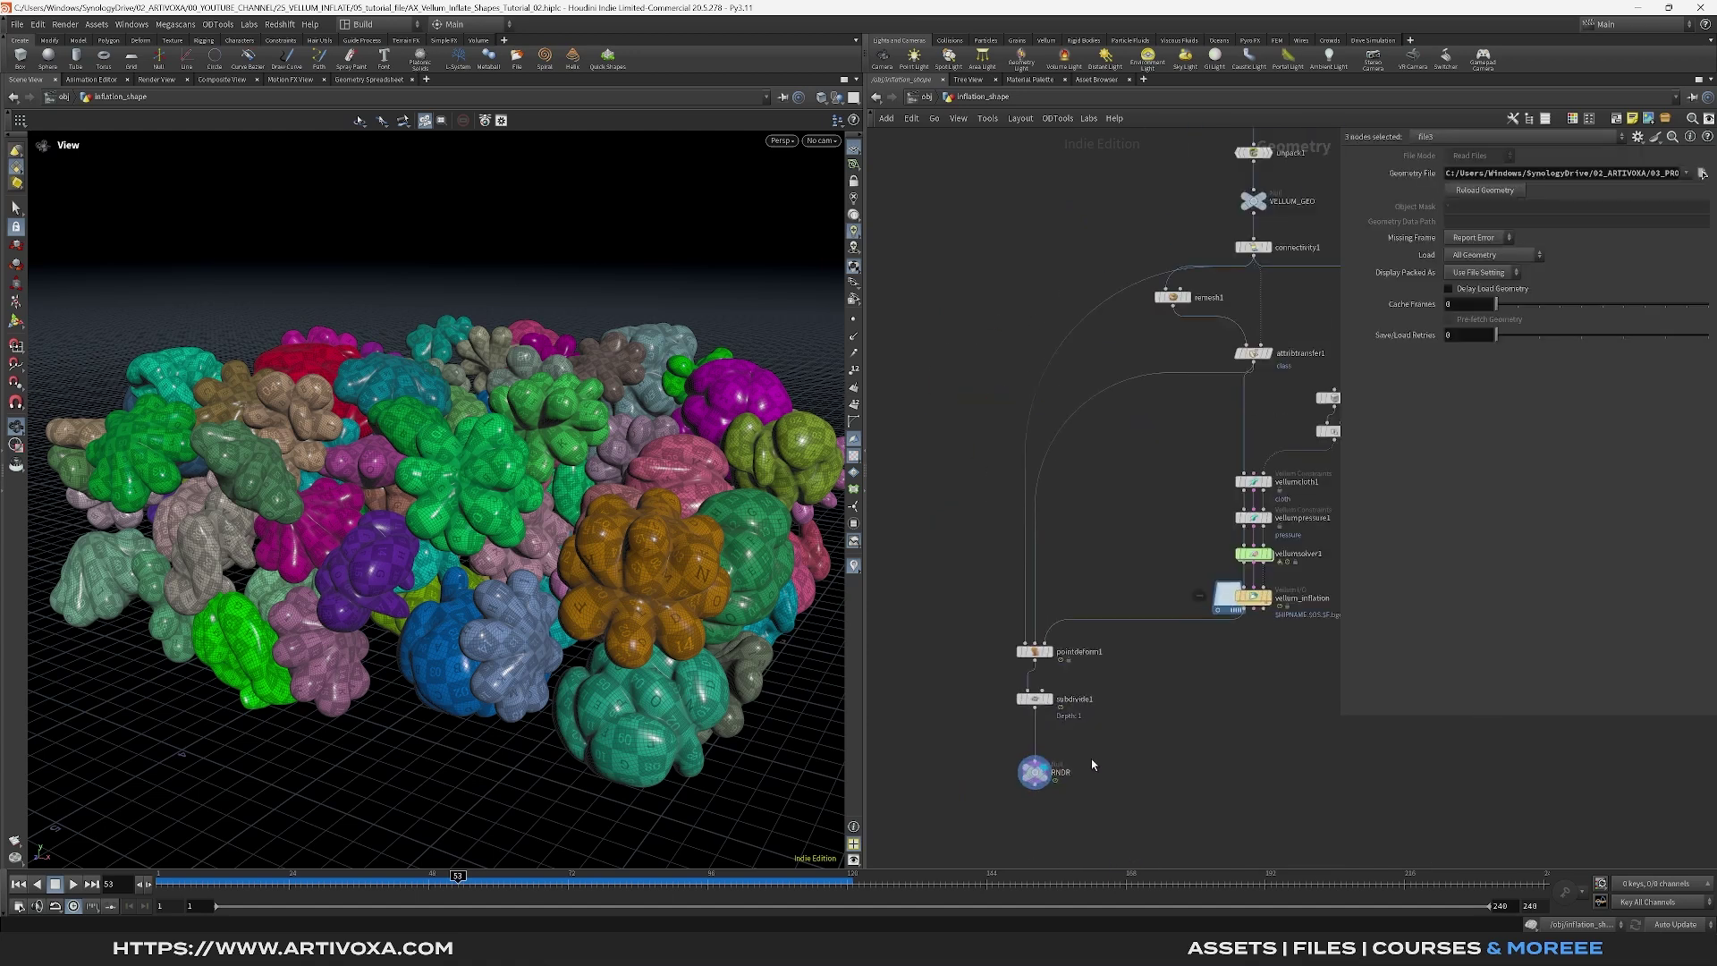